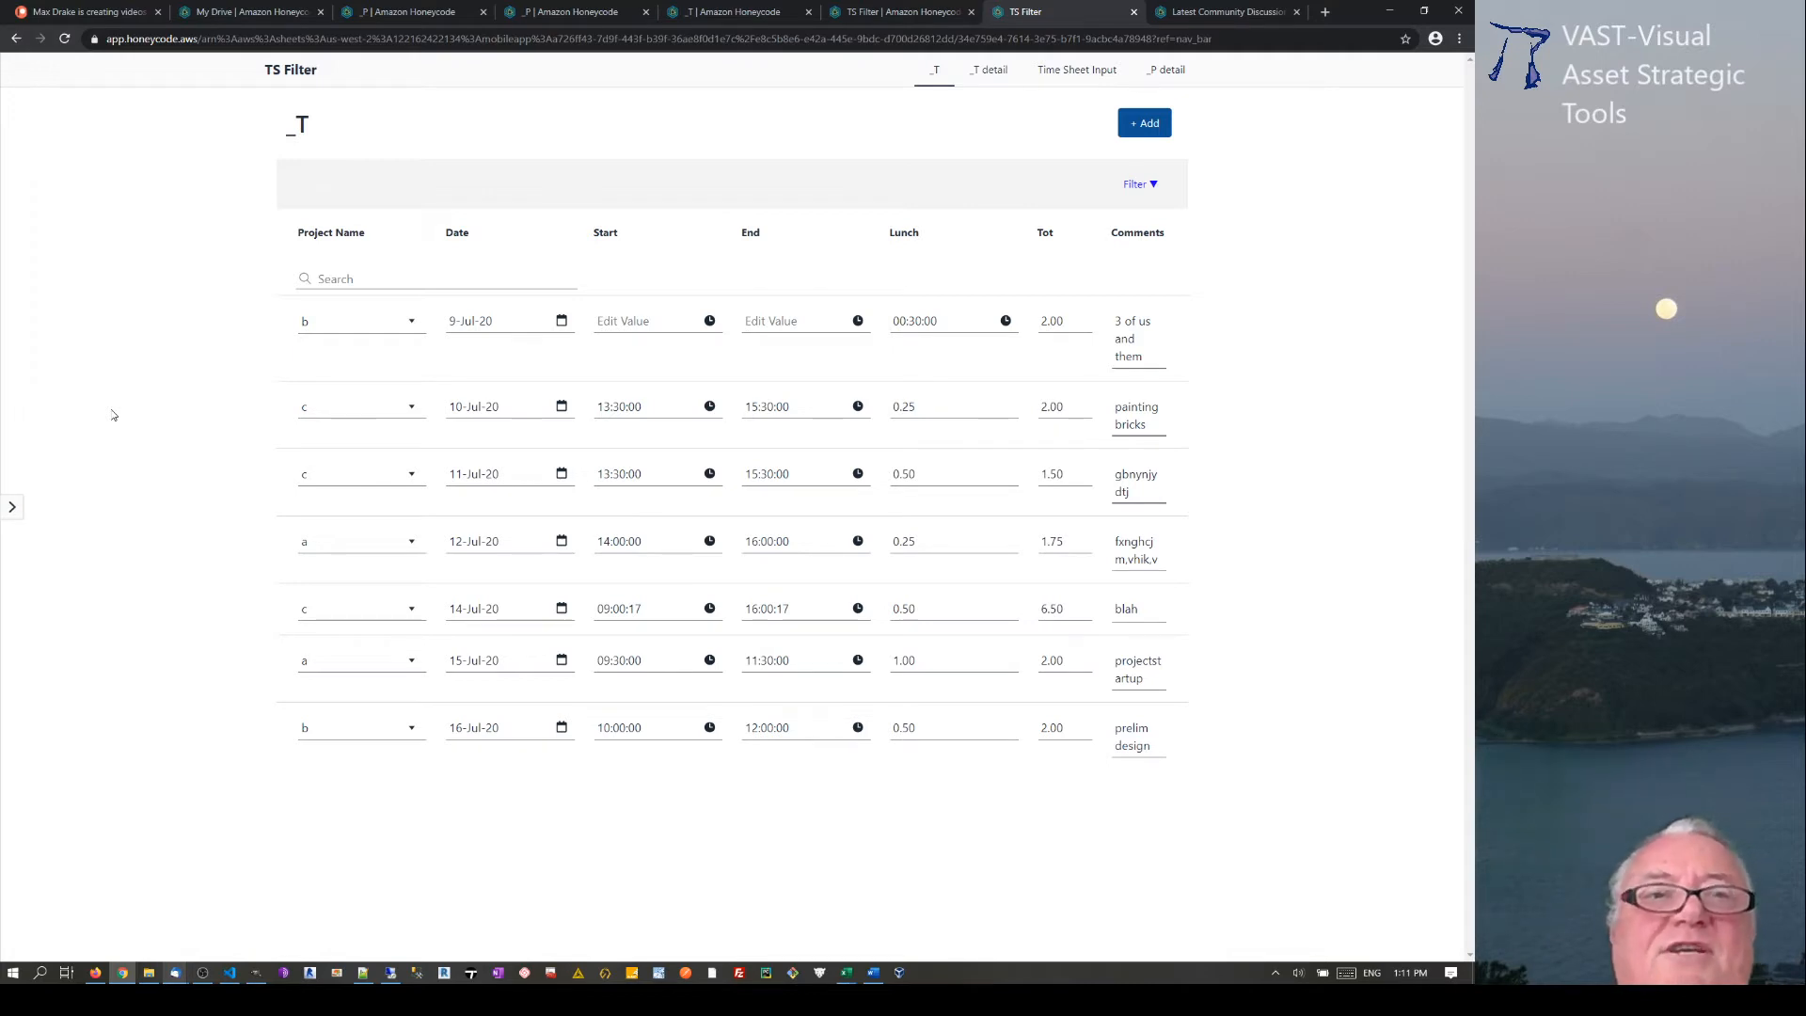
View the Patreon membership page, the TS Filter app in the builder and the running app's _T list
{"action": "left_click", "coordinate": [118, 11]}
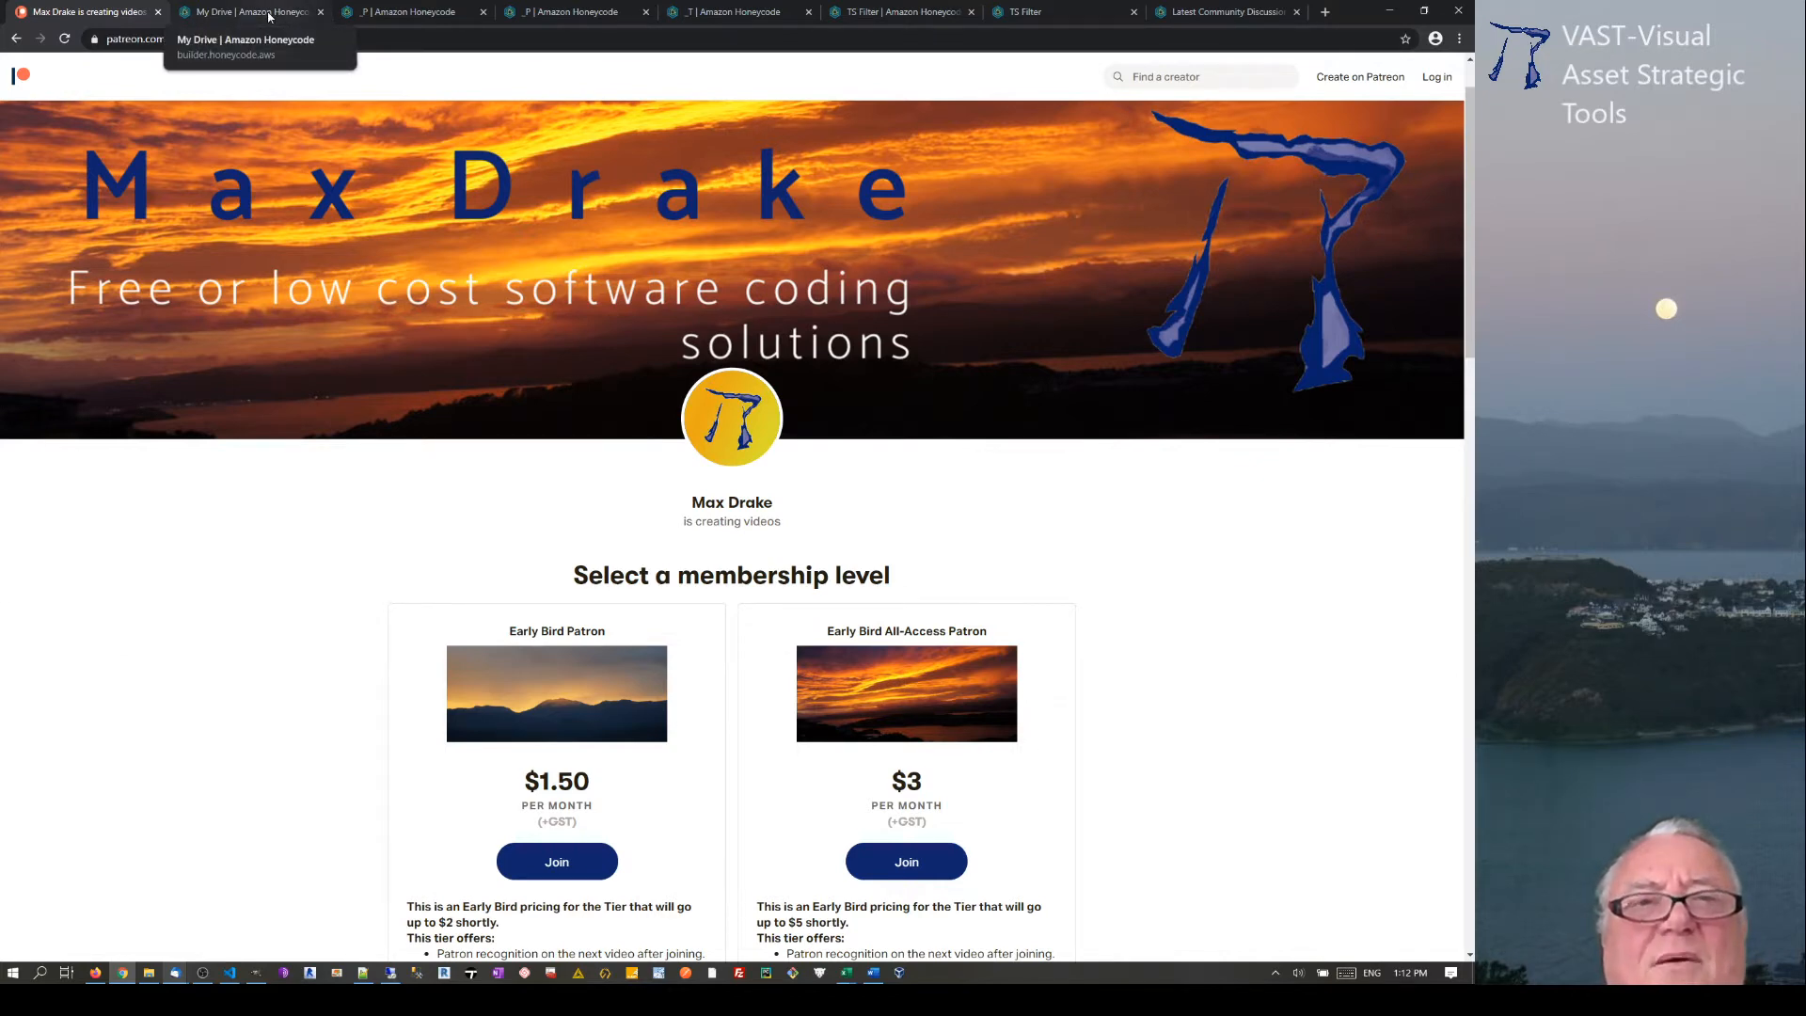
{"action": "left_click", "coordinate": [910, 12]}
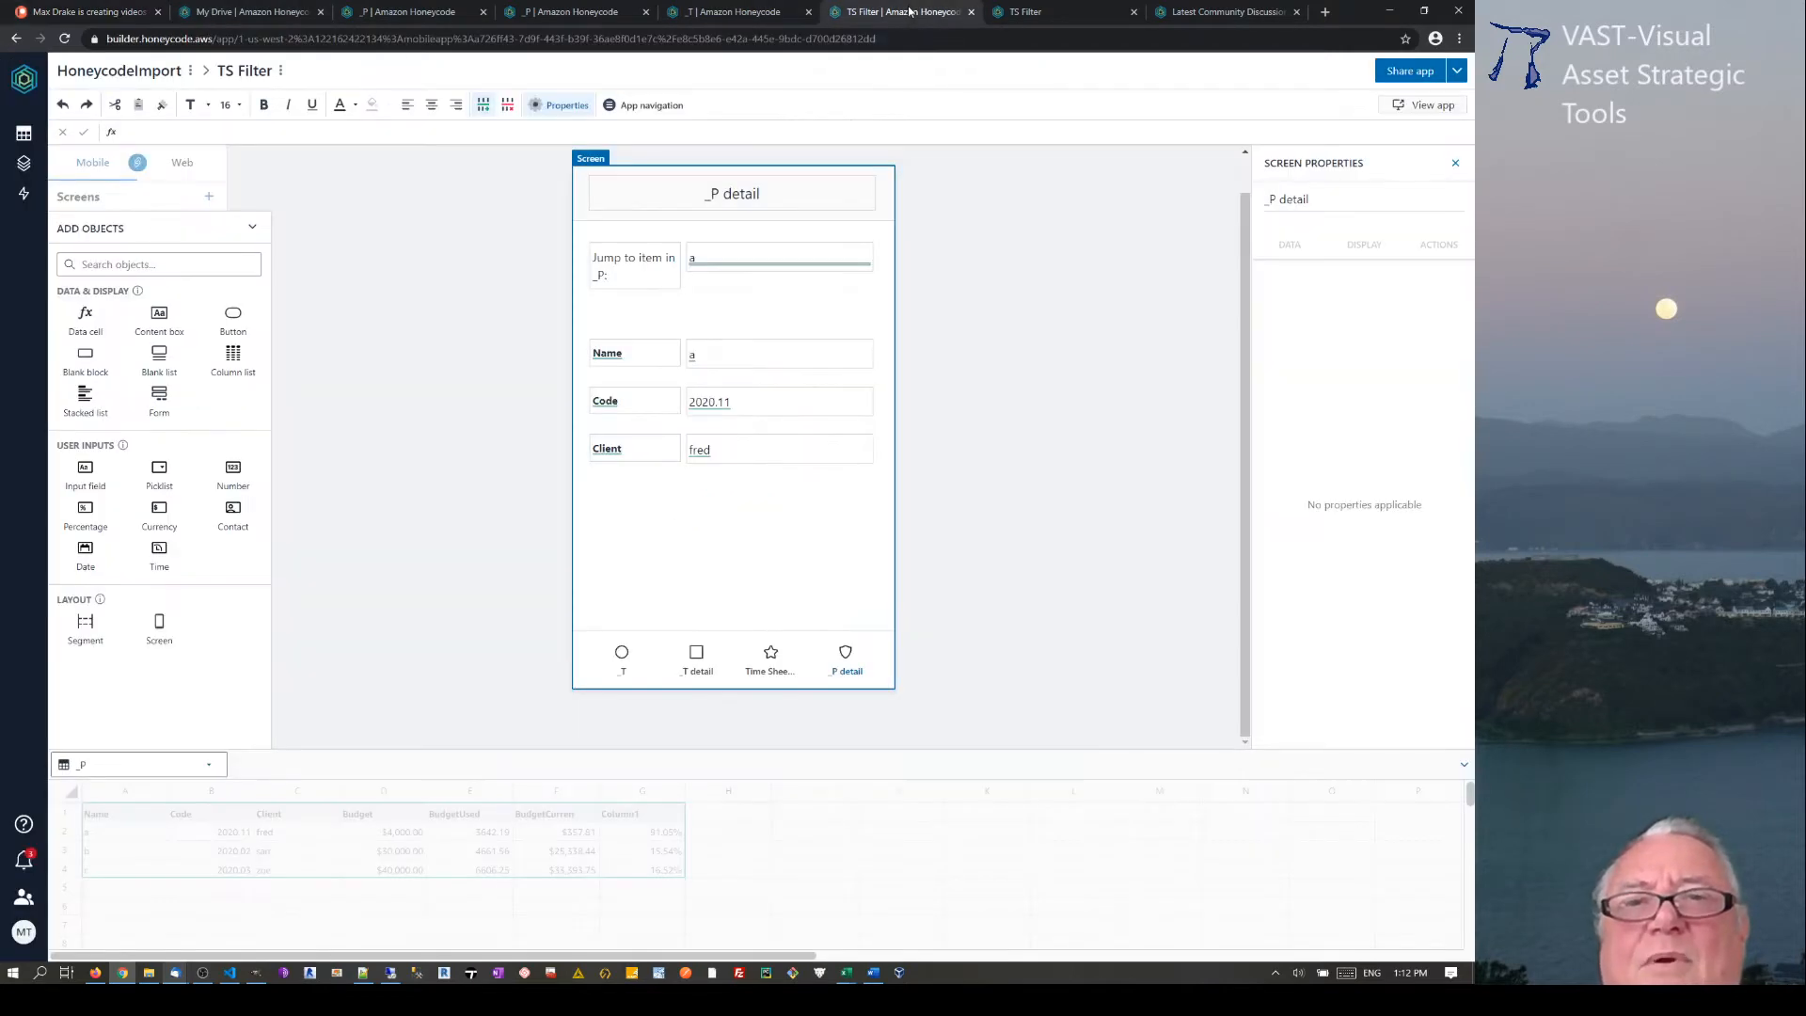
{"action": "left_click", "coordinate": [1027, 12]}
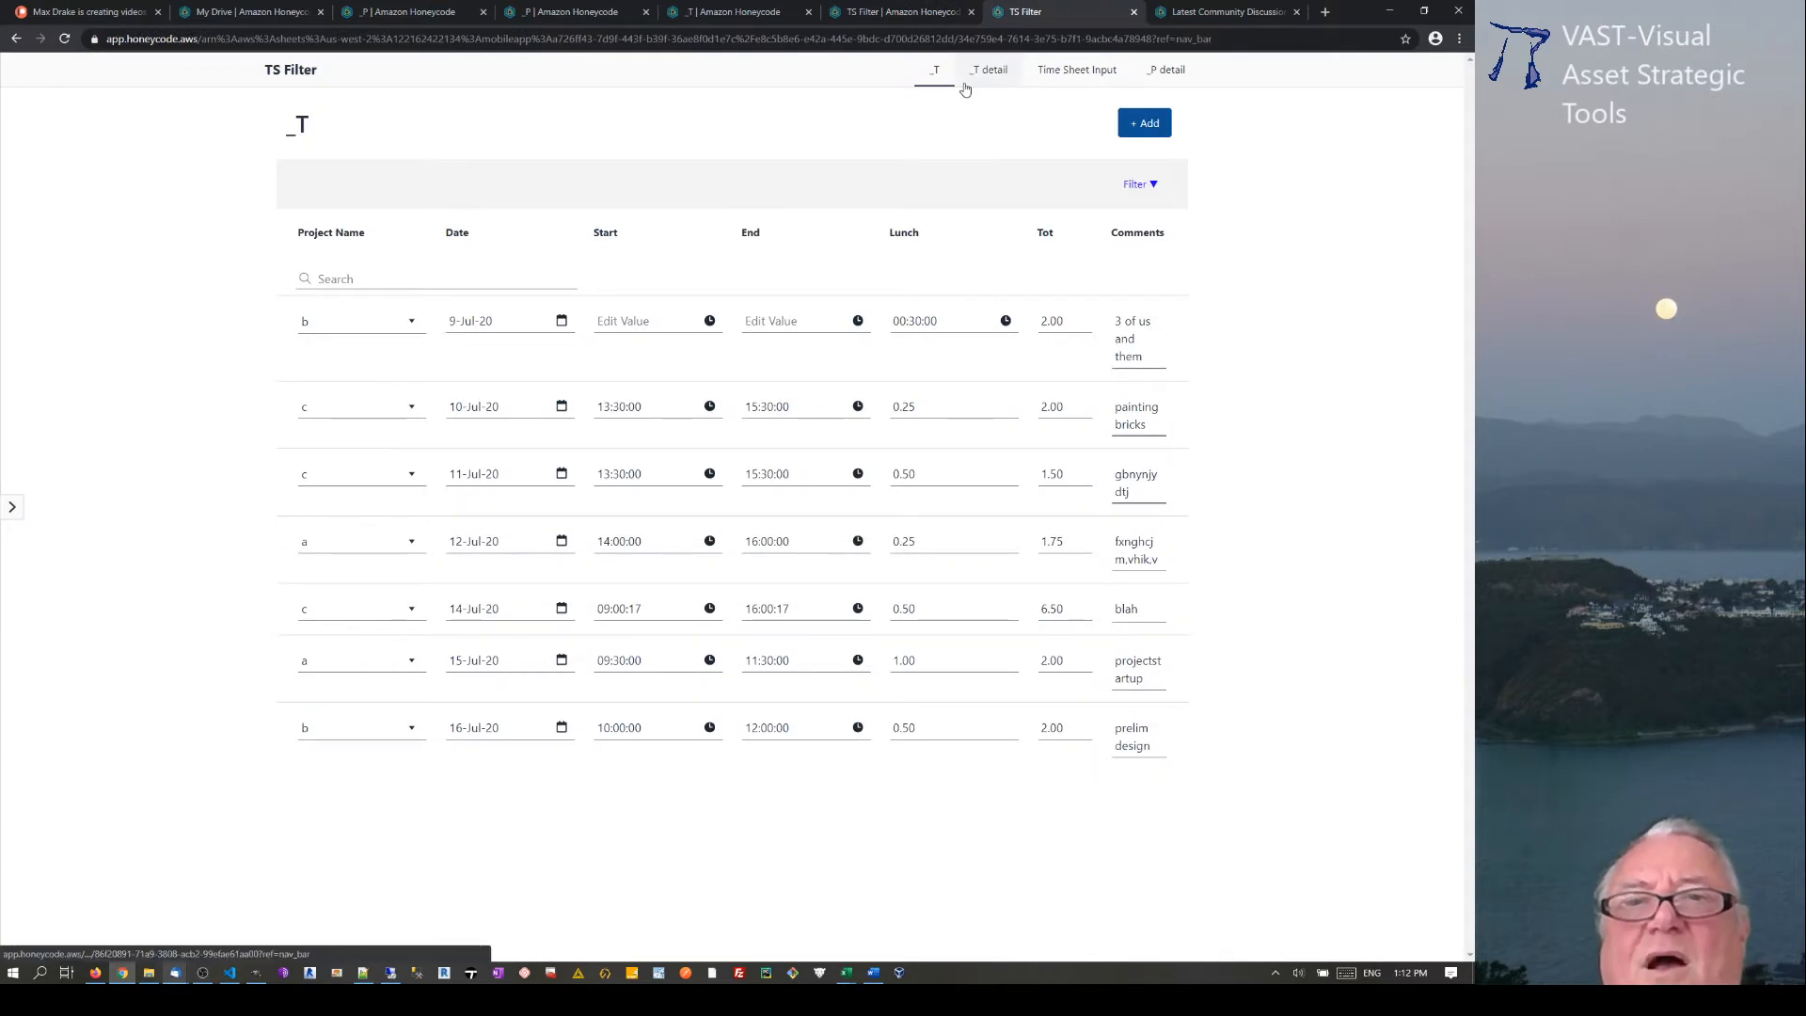
Review the _P, _R and _T tables of the HoneycodeImport workbook
{"action": "left_click", "coordinate": [445, 19]}
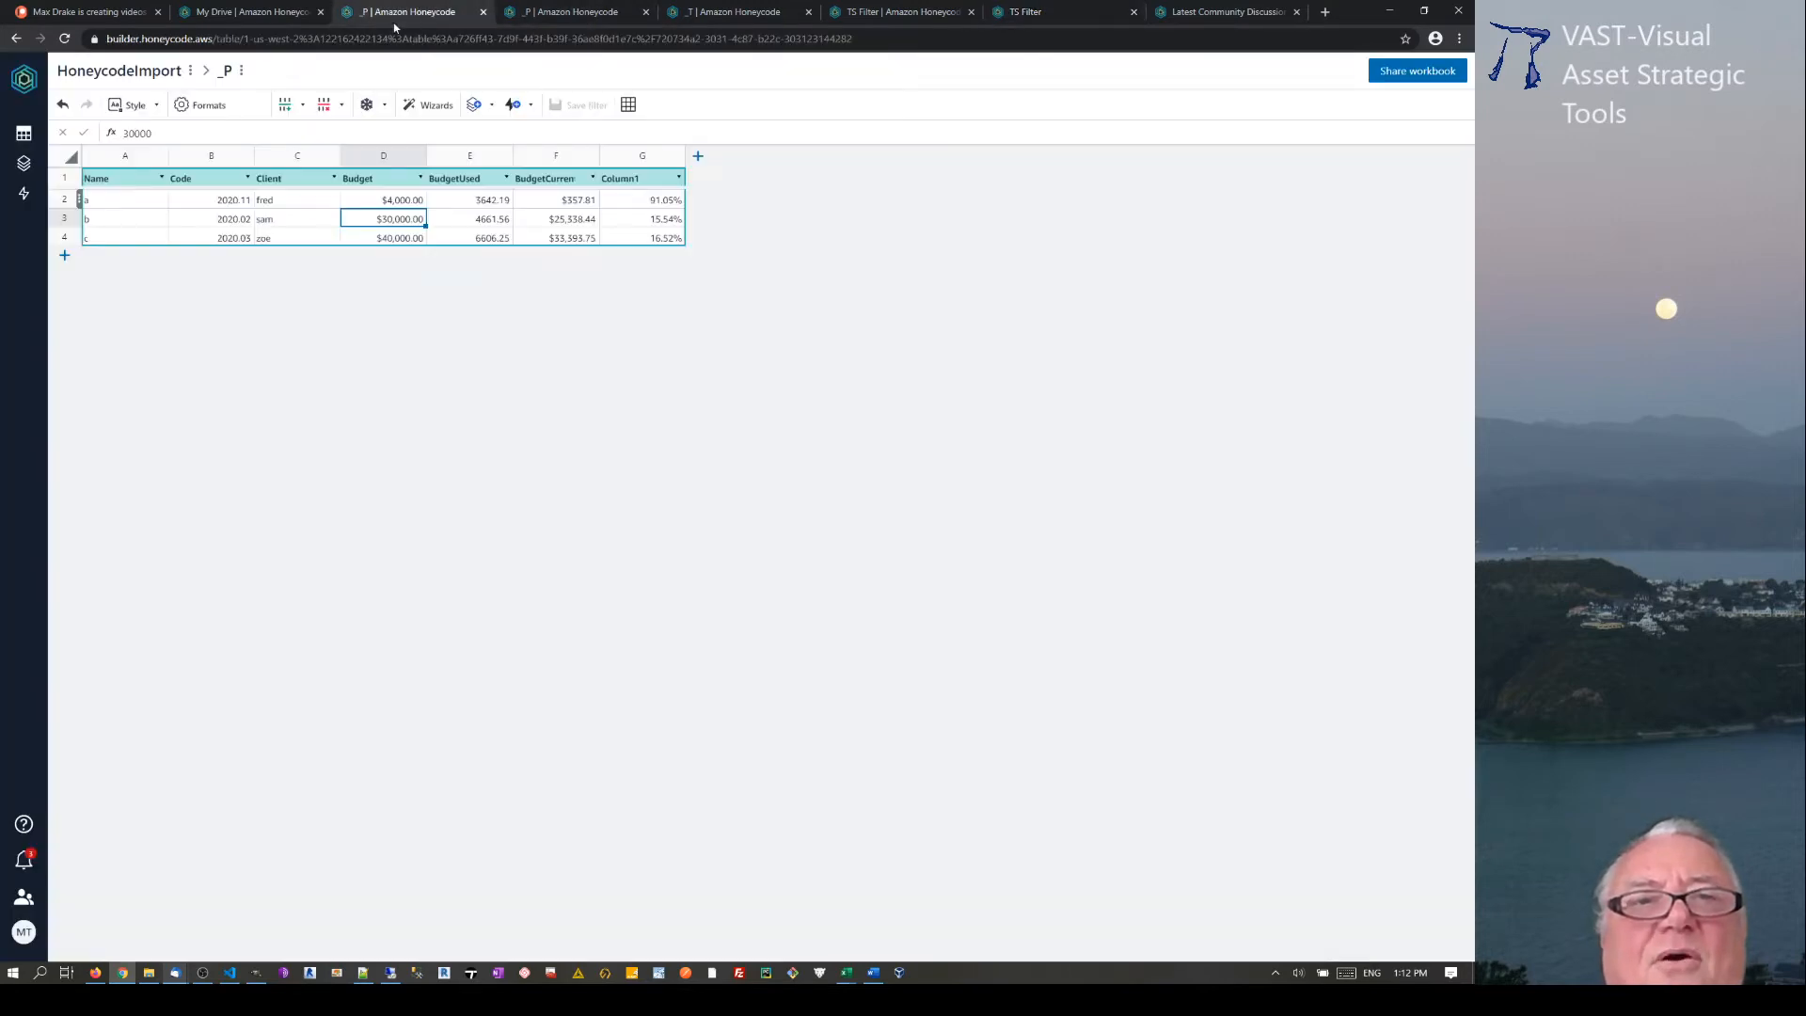
{"action": "left_click", "coordinate": [24, 136]}
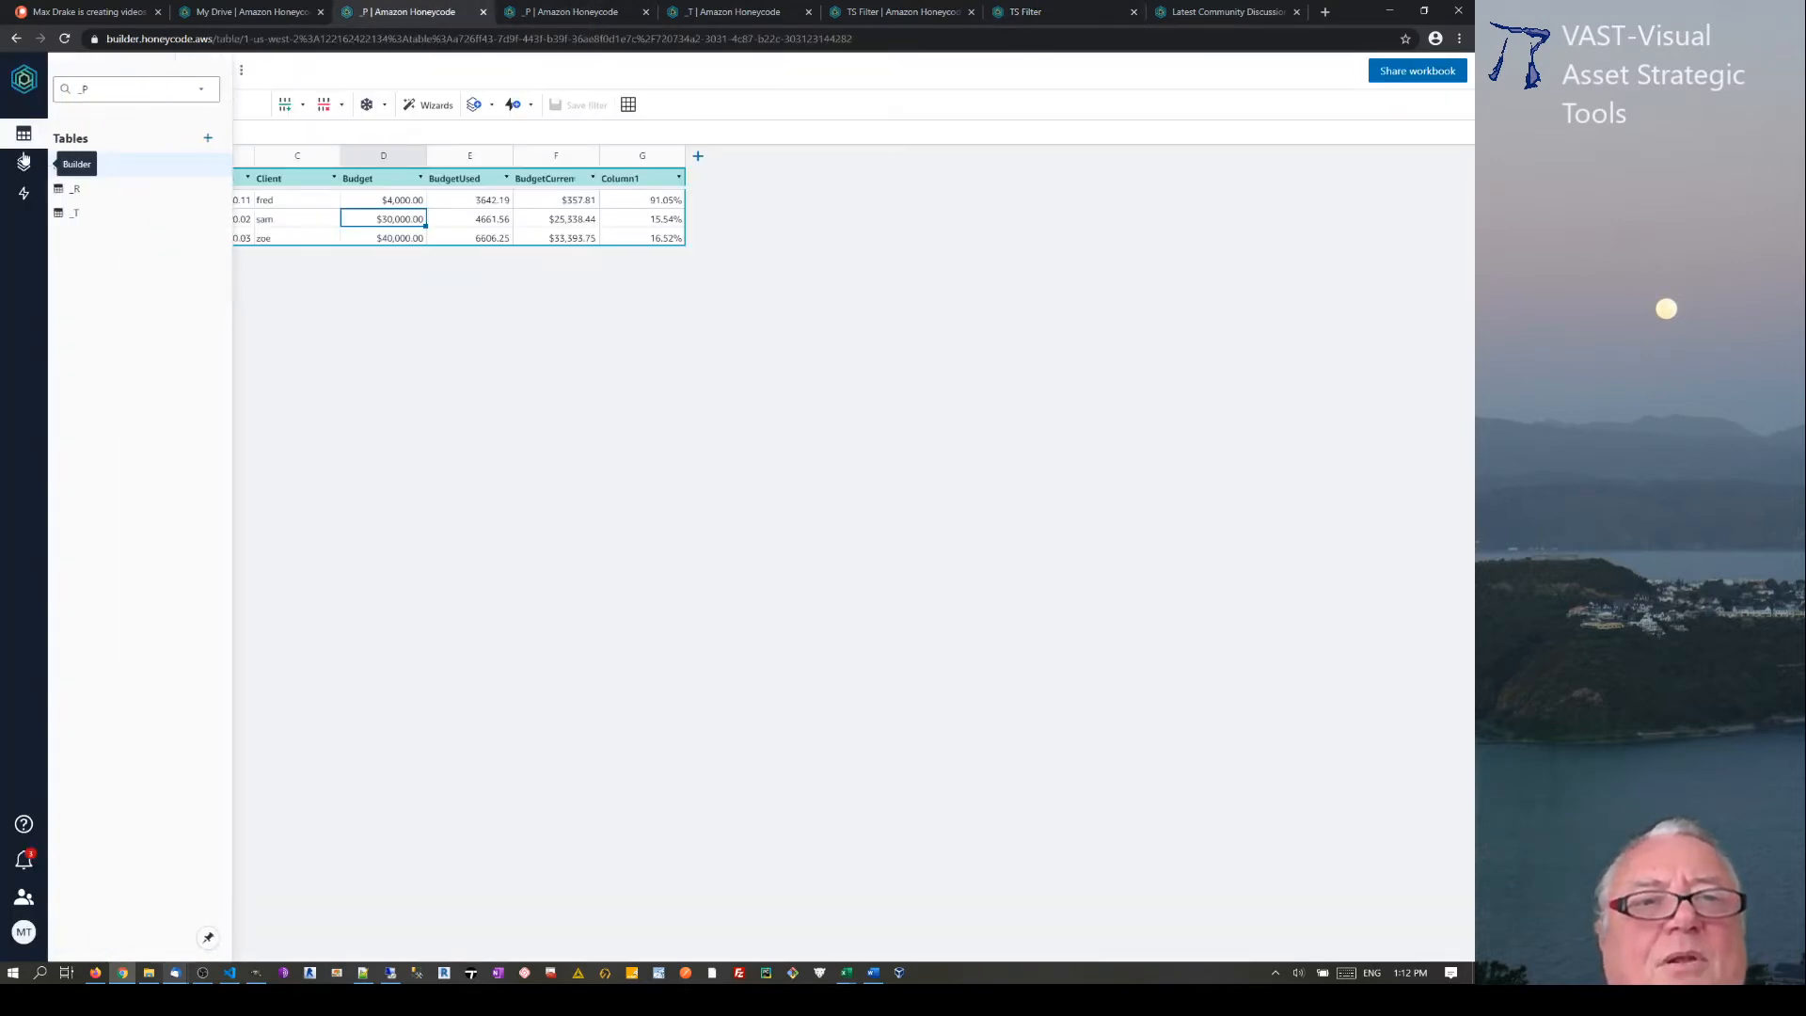
{"action": "left_click", "coordinate": [76, 190]}
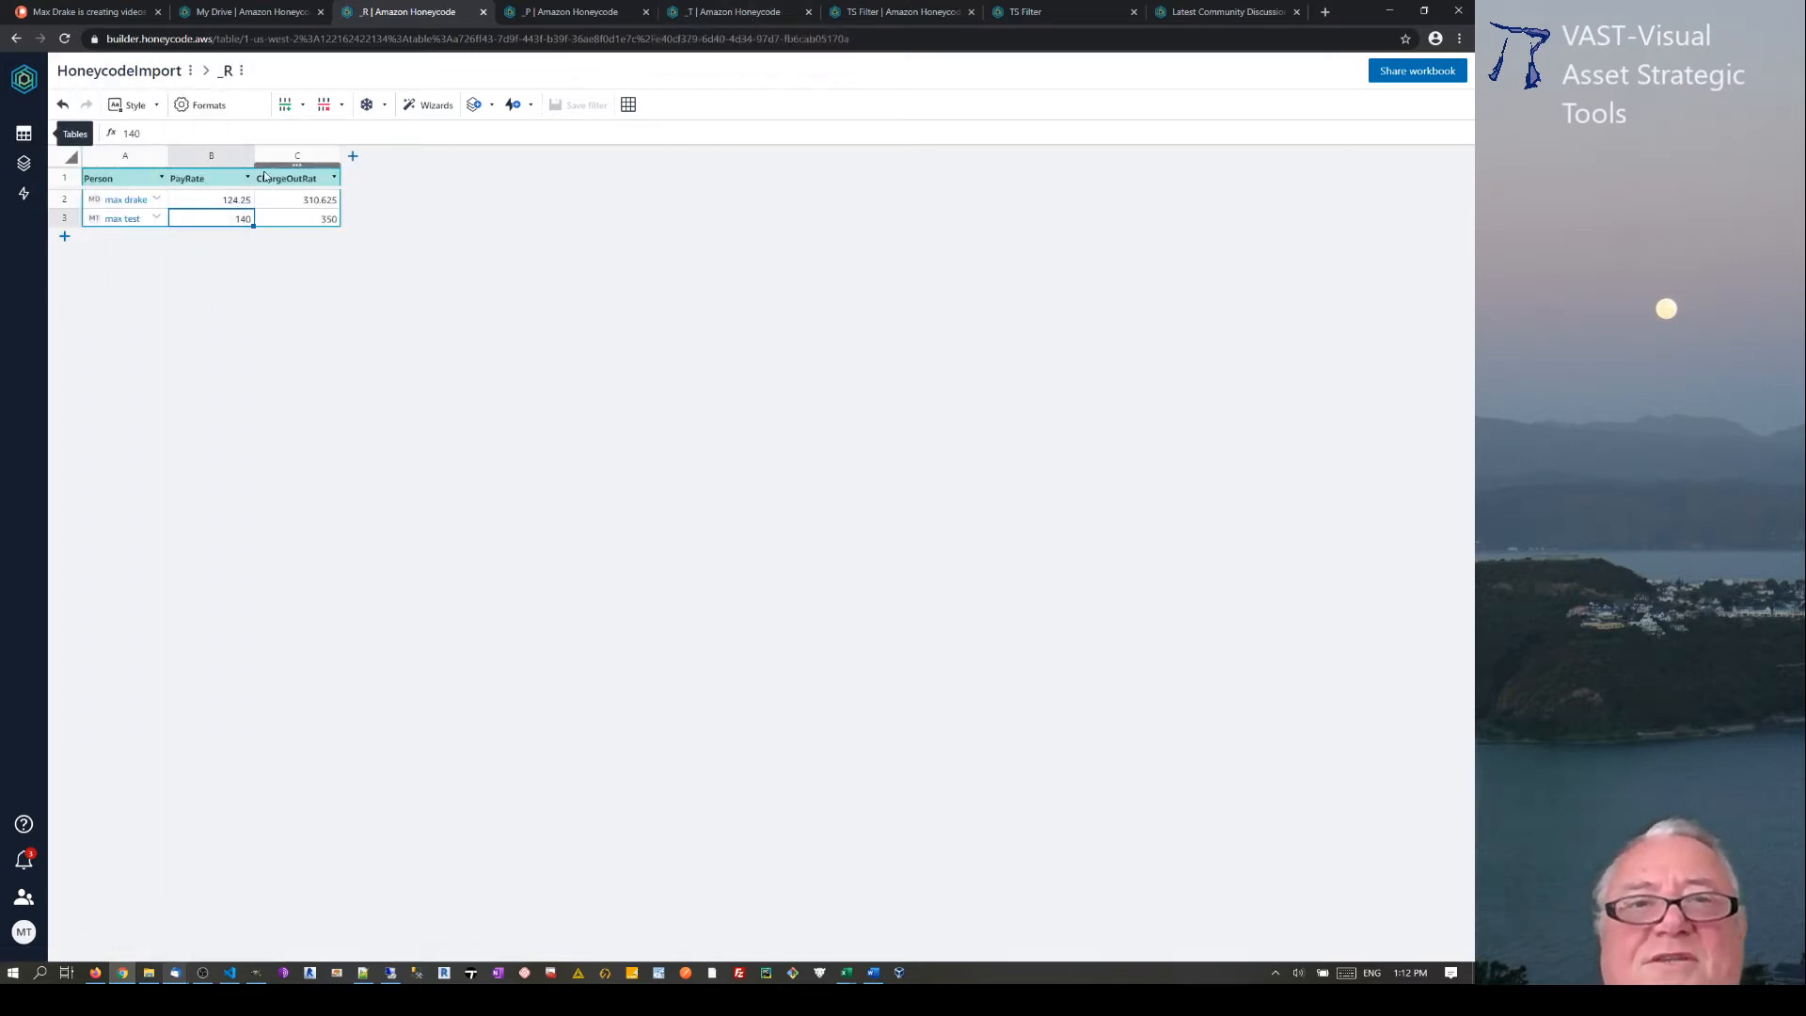
{"action": "left_click", "coordinate": [729, 13]}
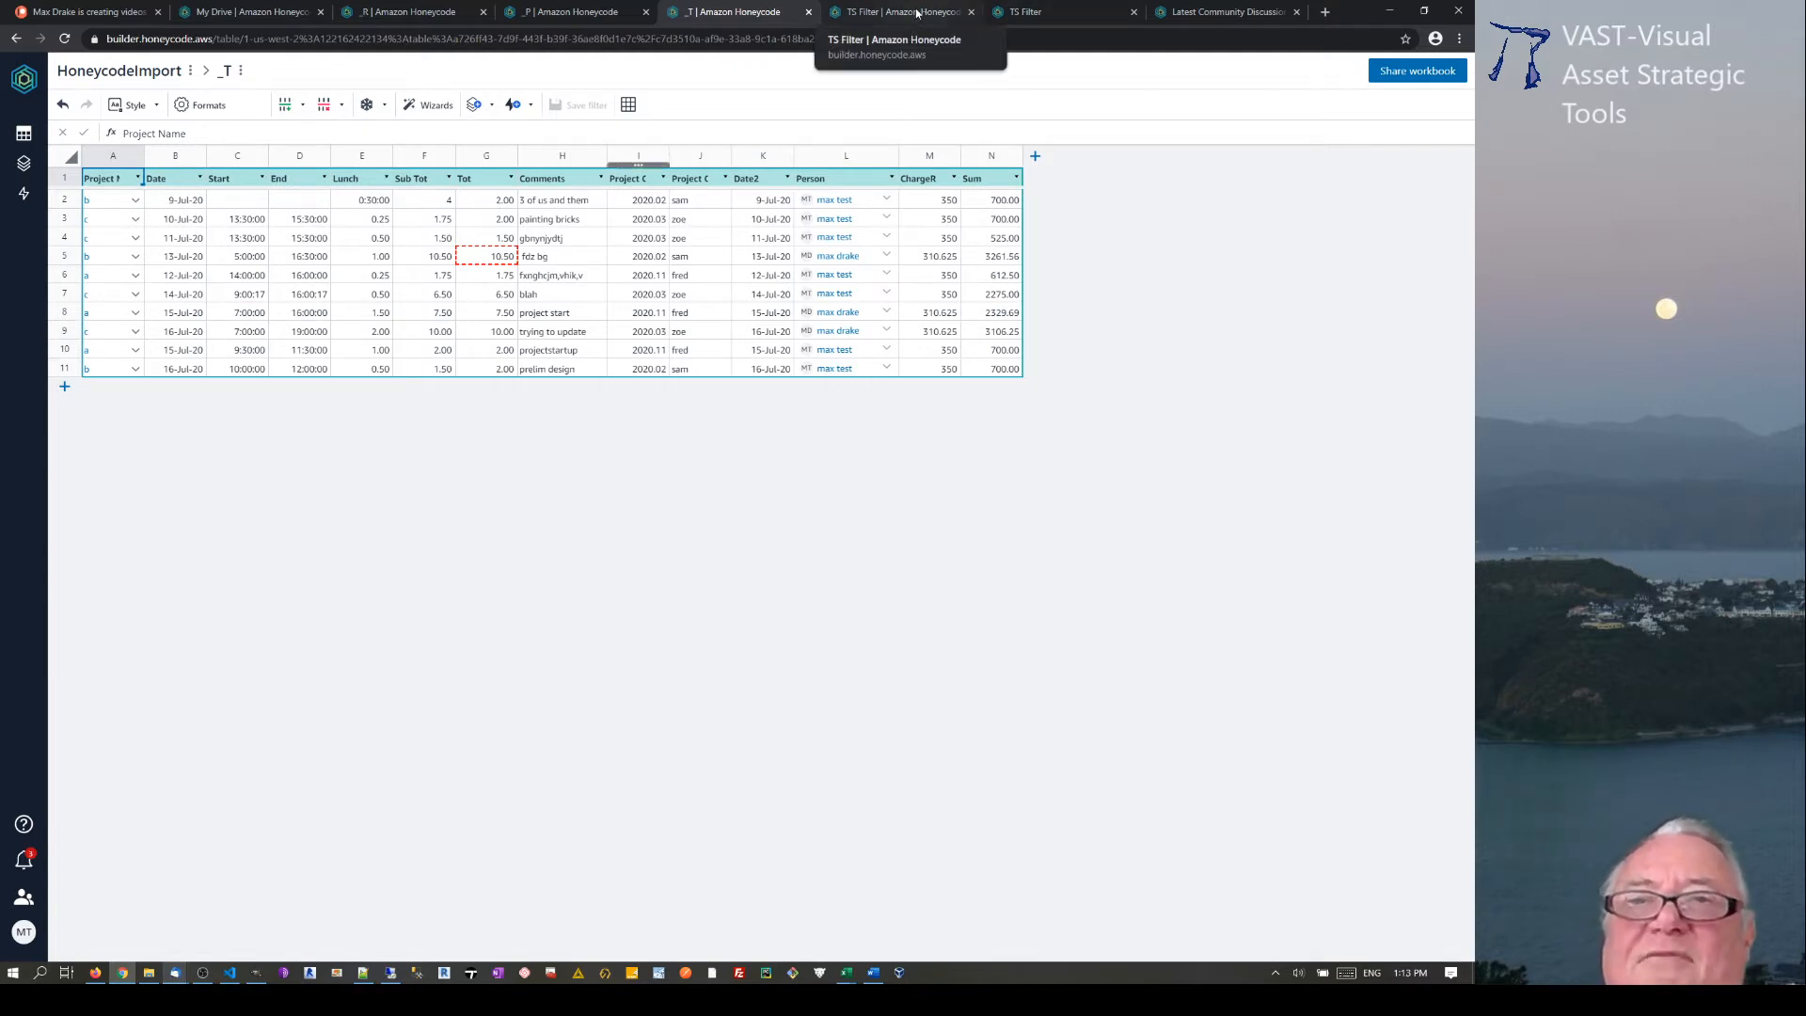
Look at the Time Sheet Input form in the running TS Filter app and return to the _T list
{"action": "left_click", "coordinate": [1059, 11]}
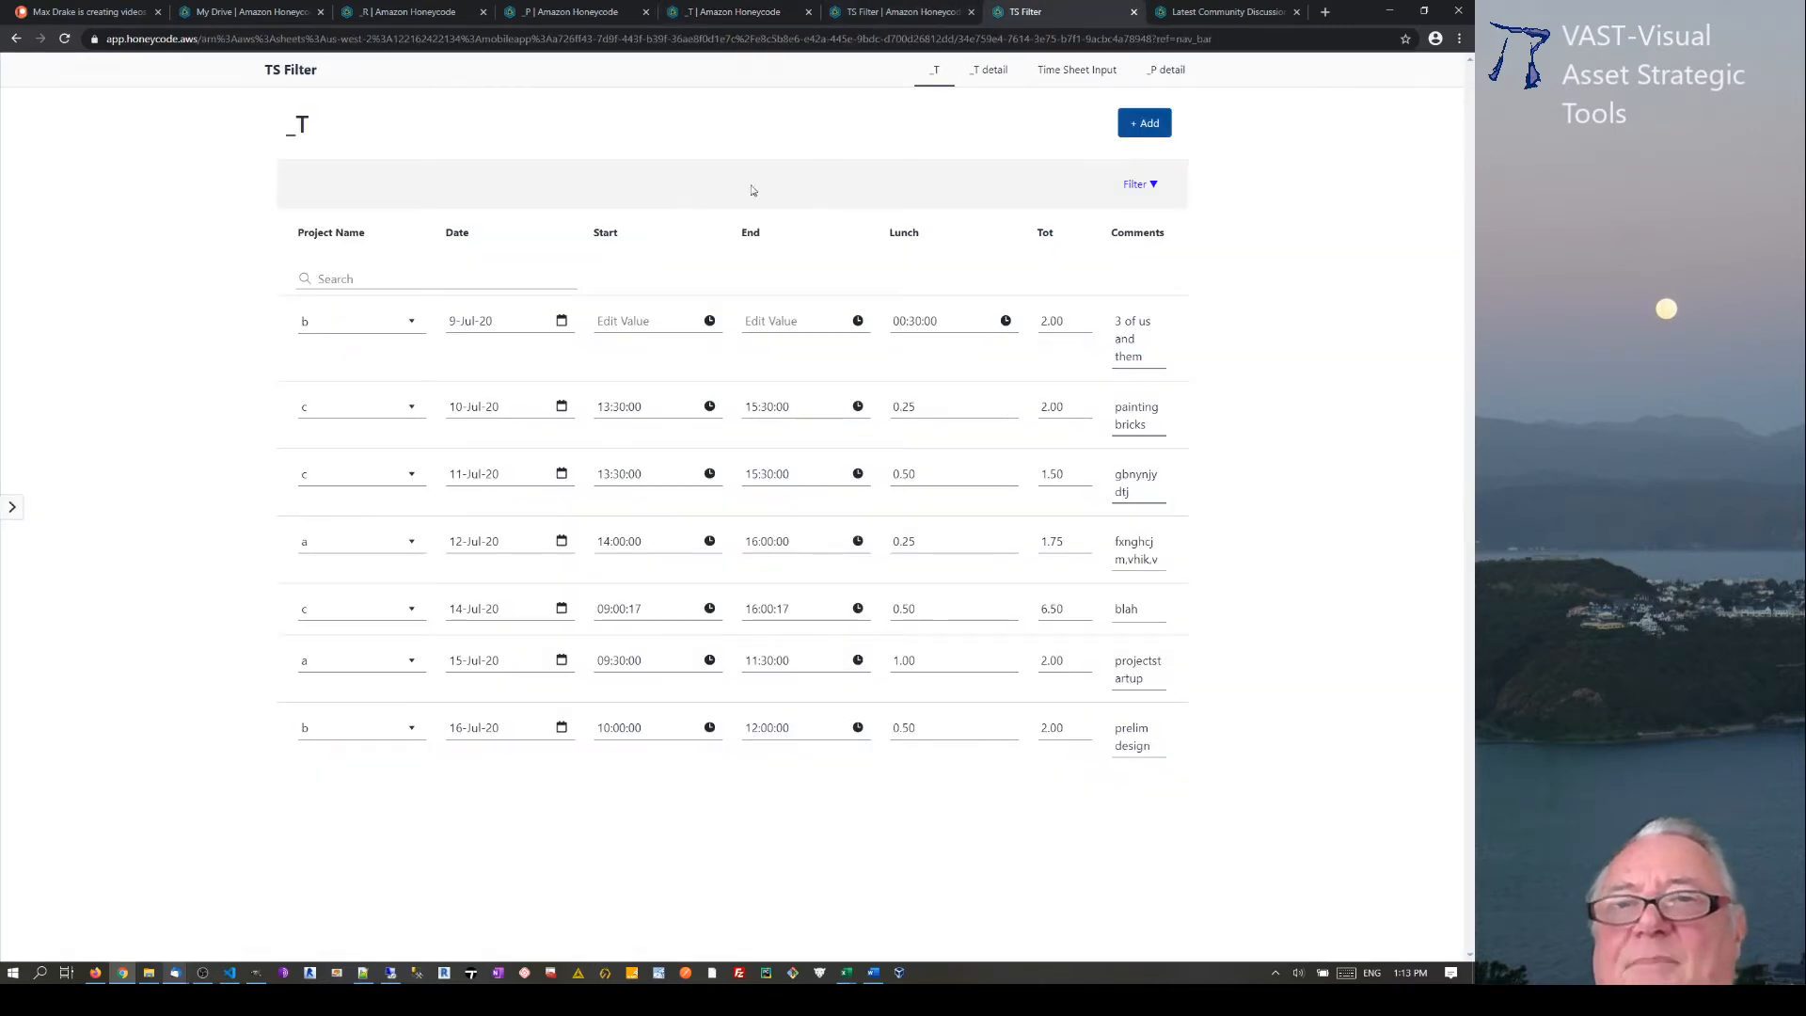
{"action": "left_click", "coordinate": [1101, 76]}
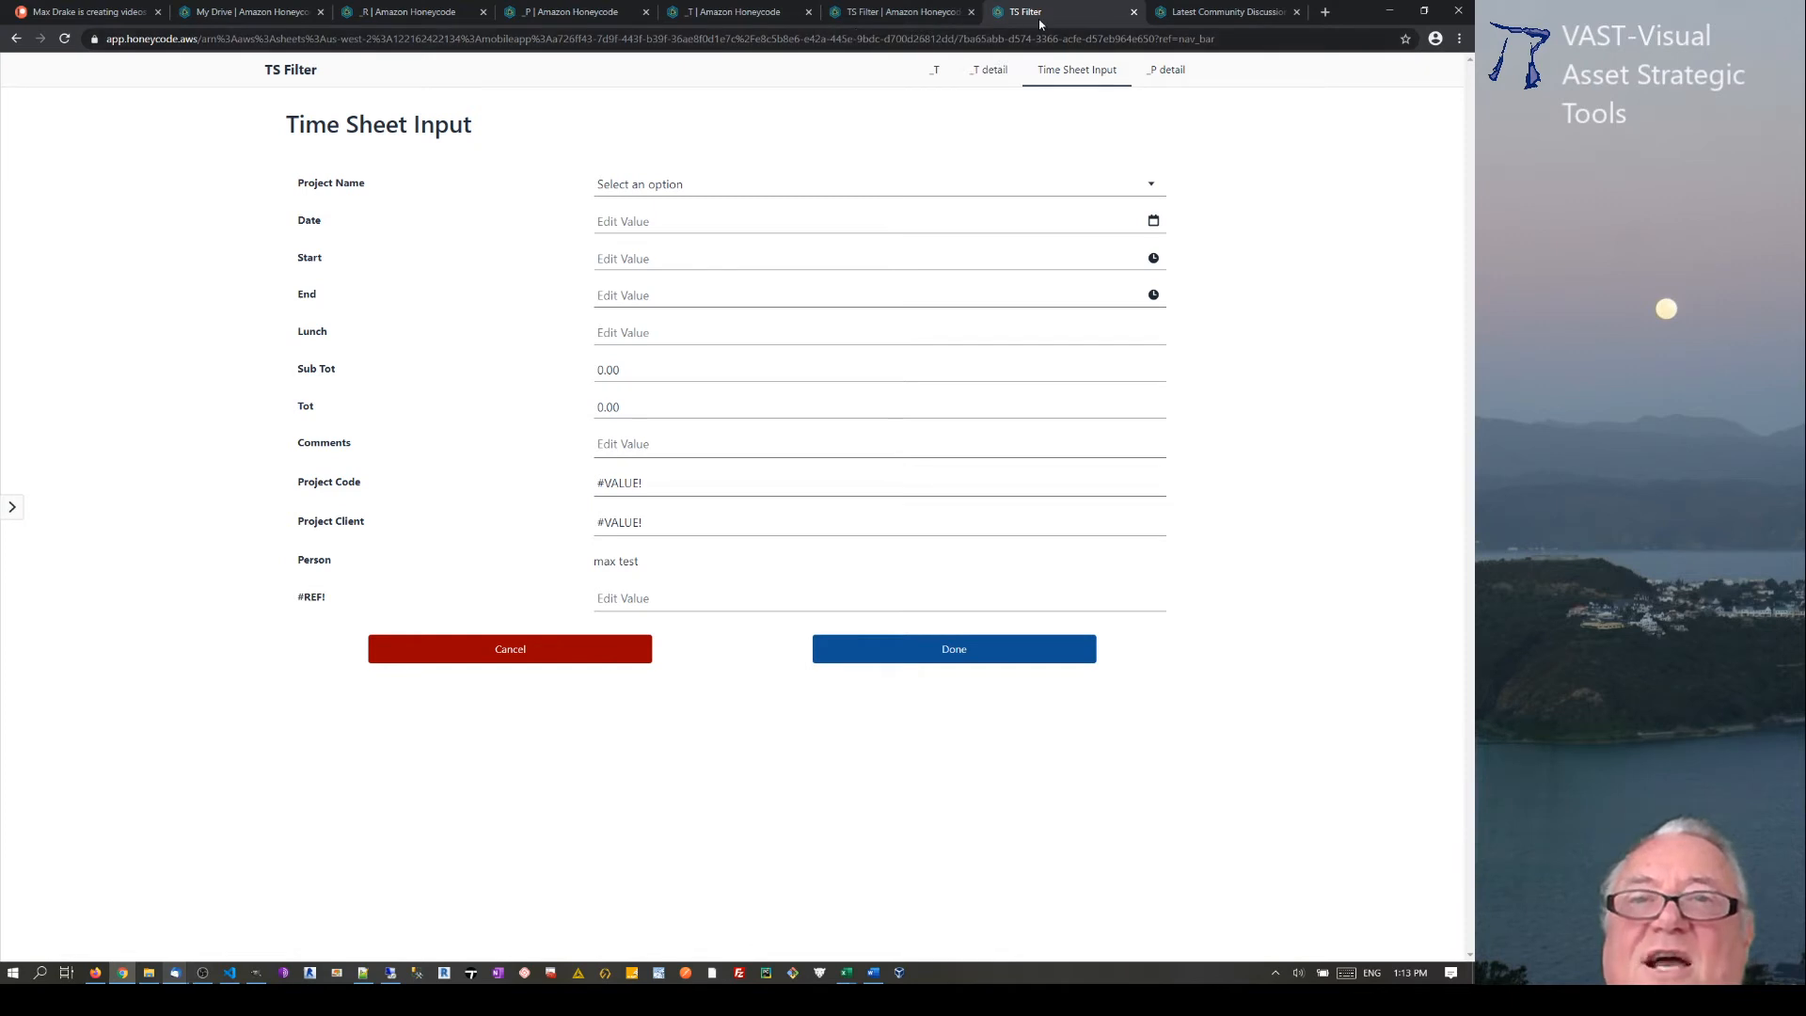
{"action": "left_click", "coordinate": [931, 72]}
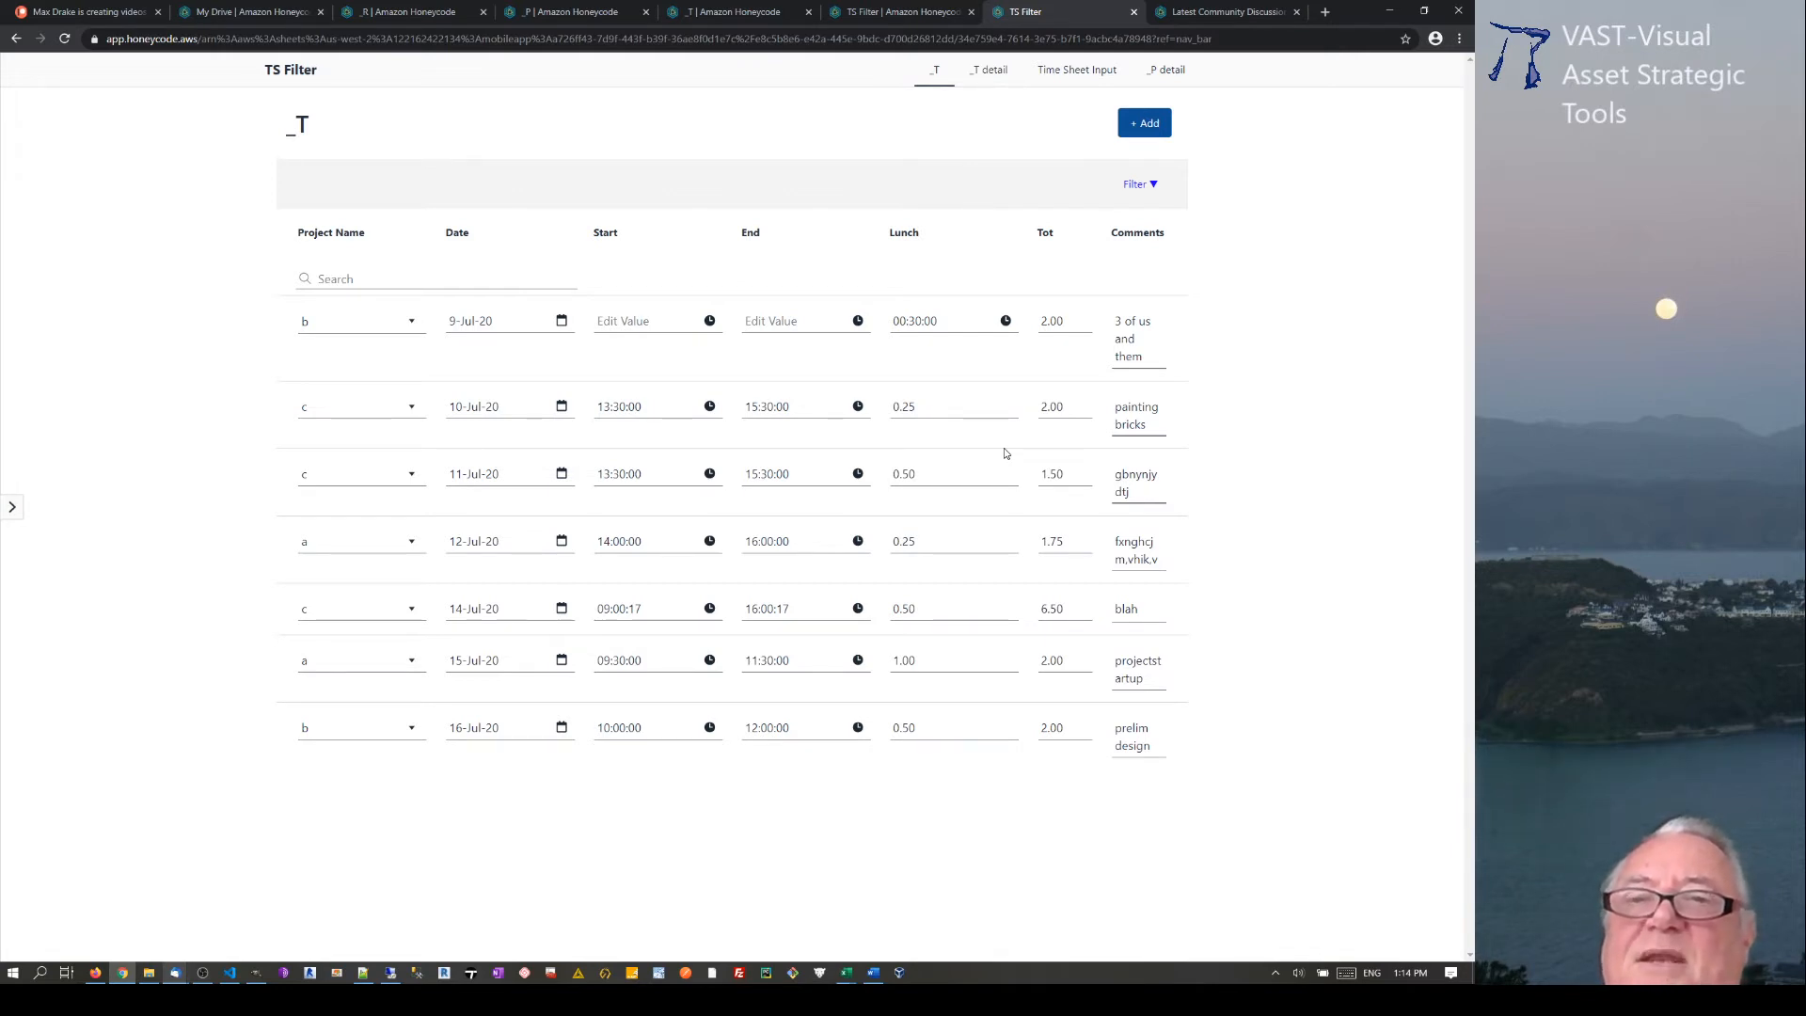
Compare the _T table and the builder's _P detail screen with the _T list in the running app
{"action": "left_click", "coordinate": [682, 13]}
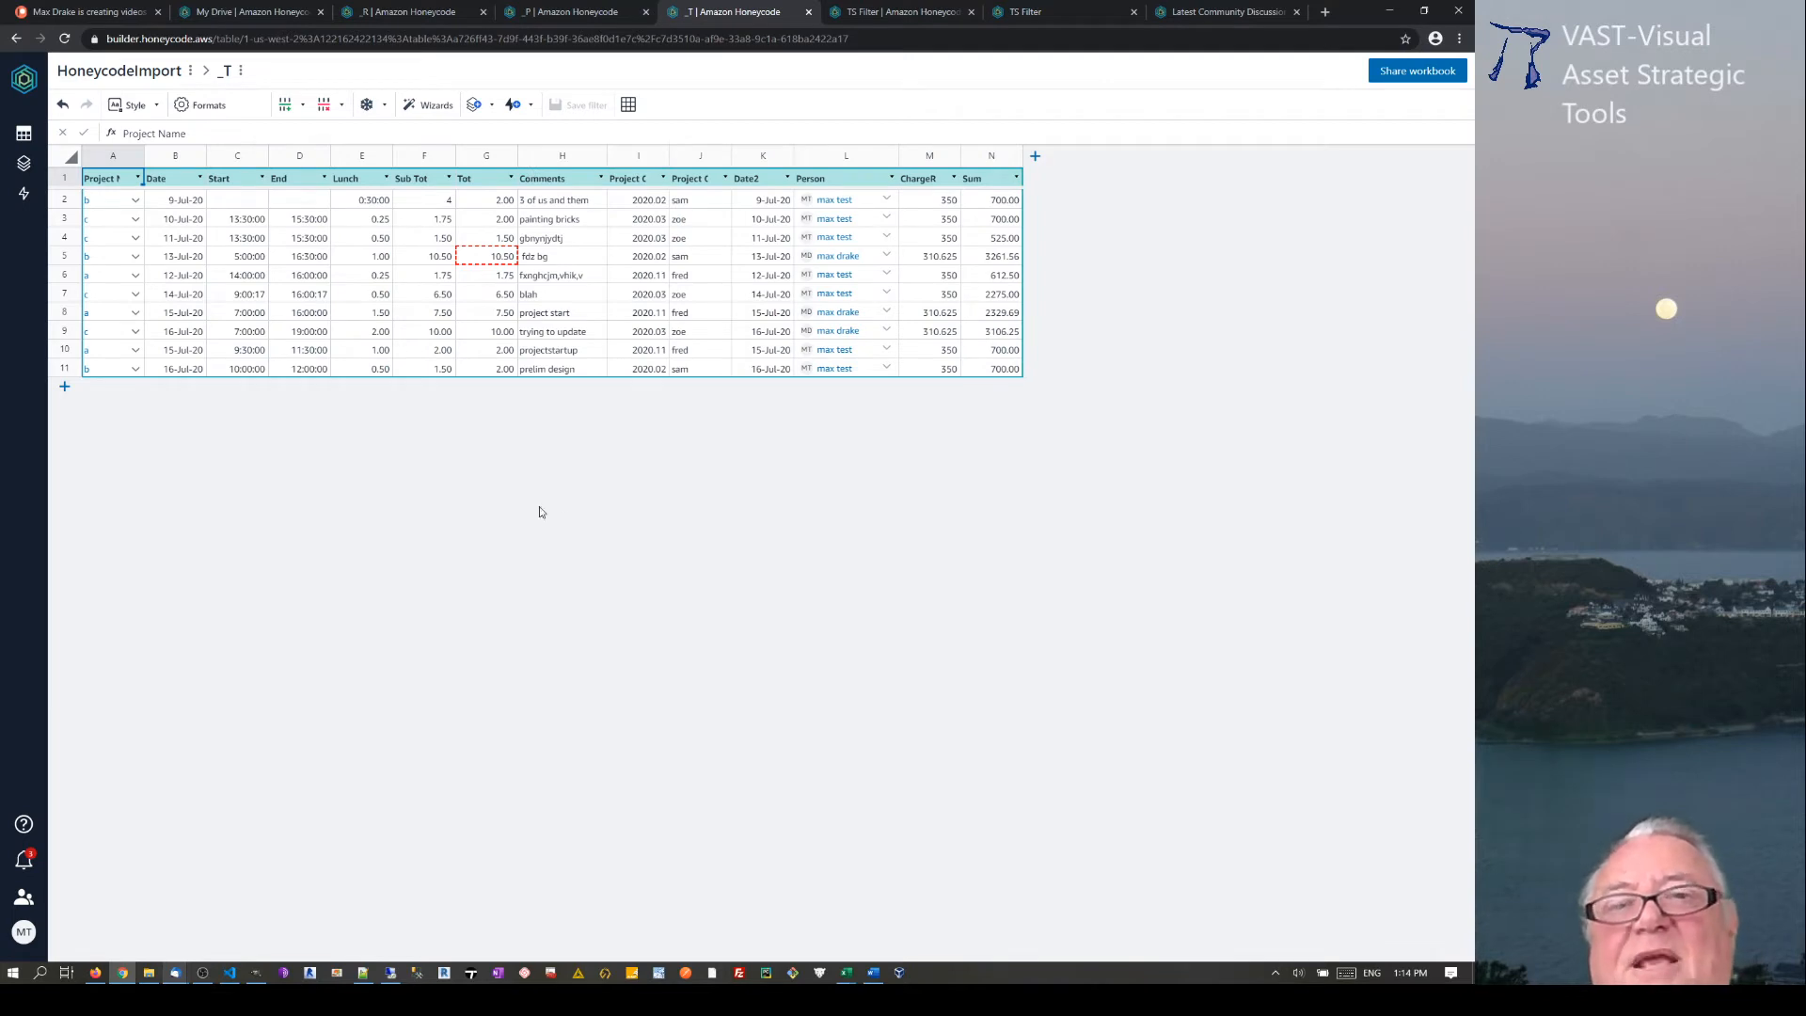
{"action": "left_click", "coordinate": [903, 12]}
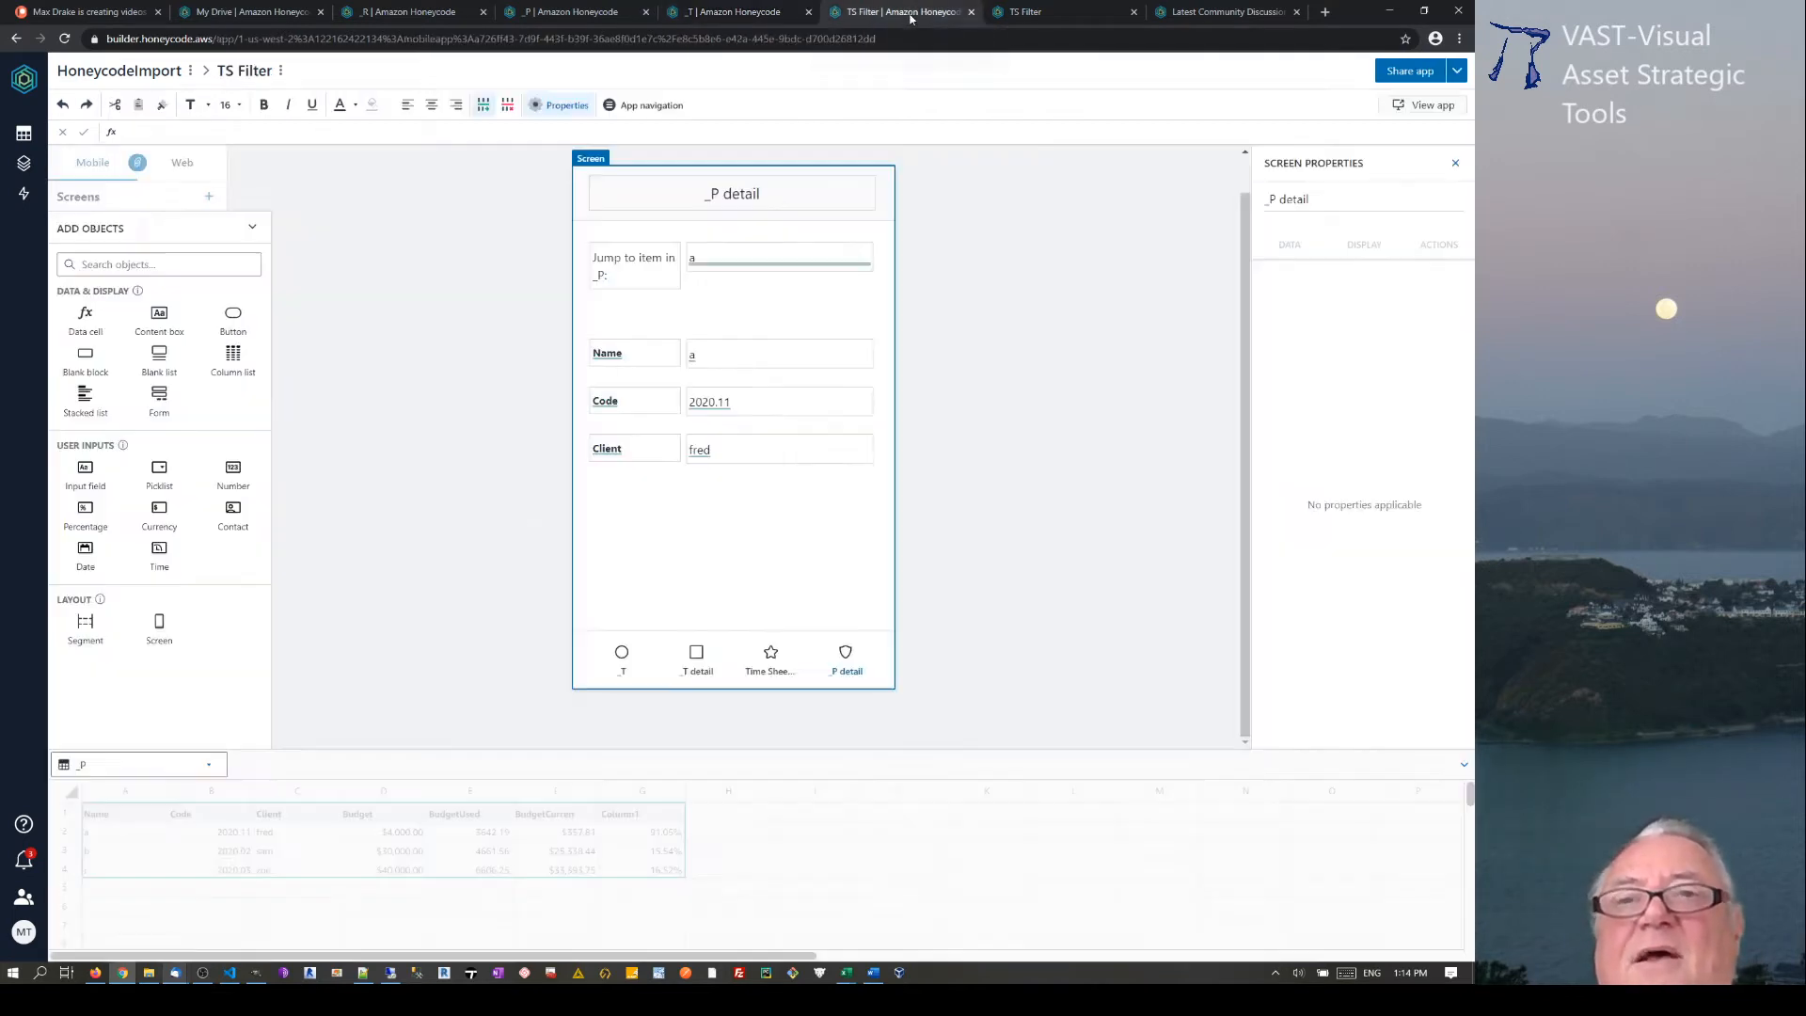
{"action": "left_click", "coordinate": [1026, 12]}
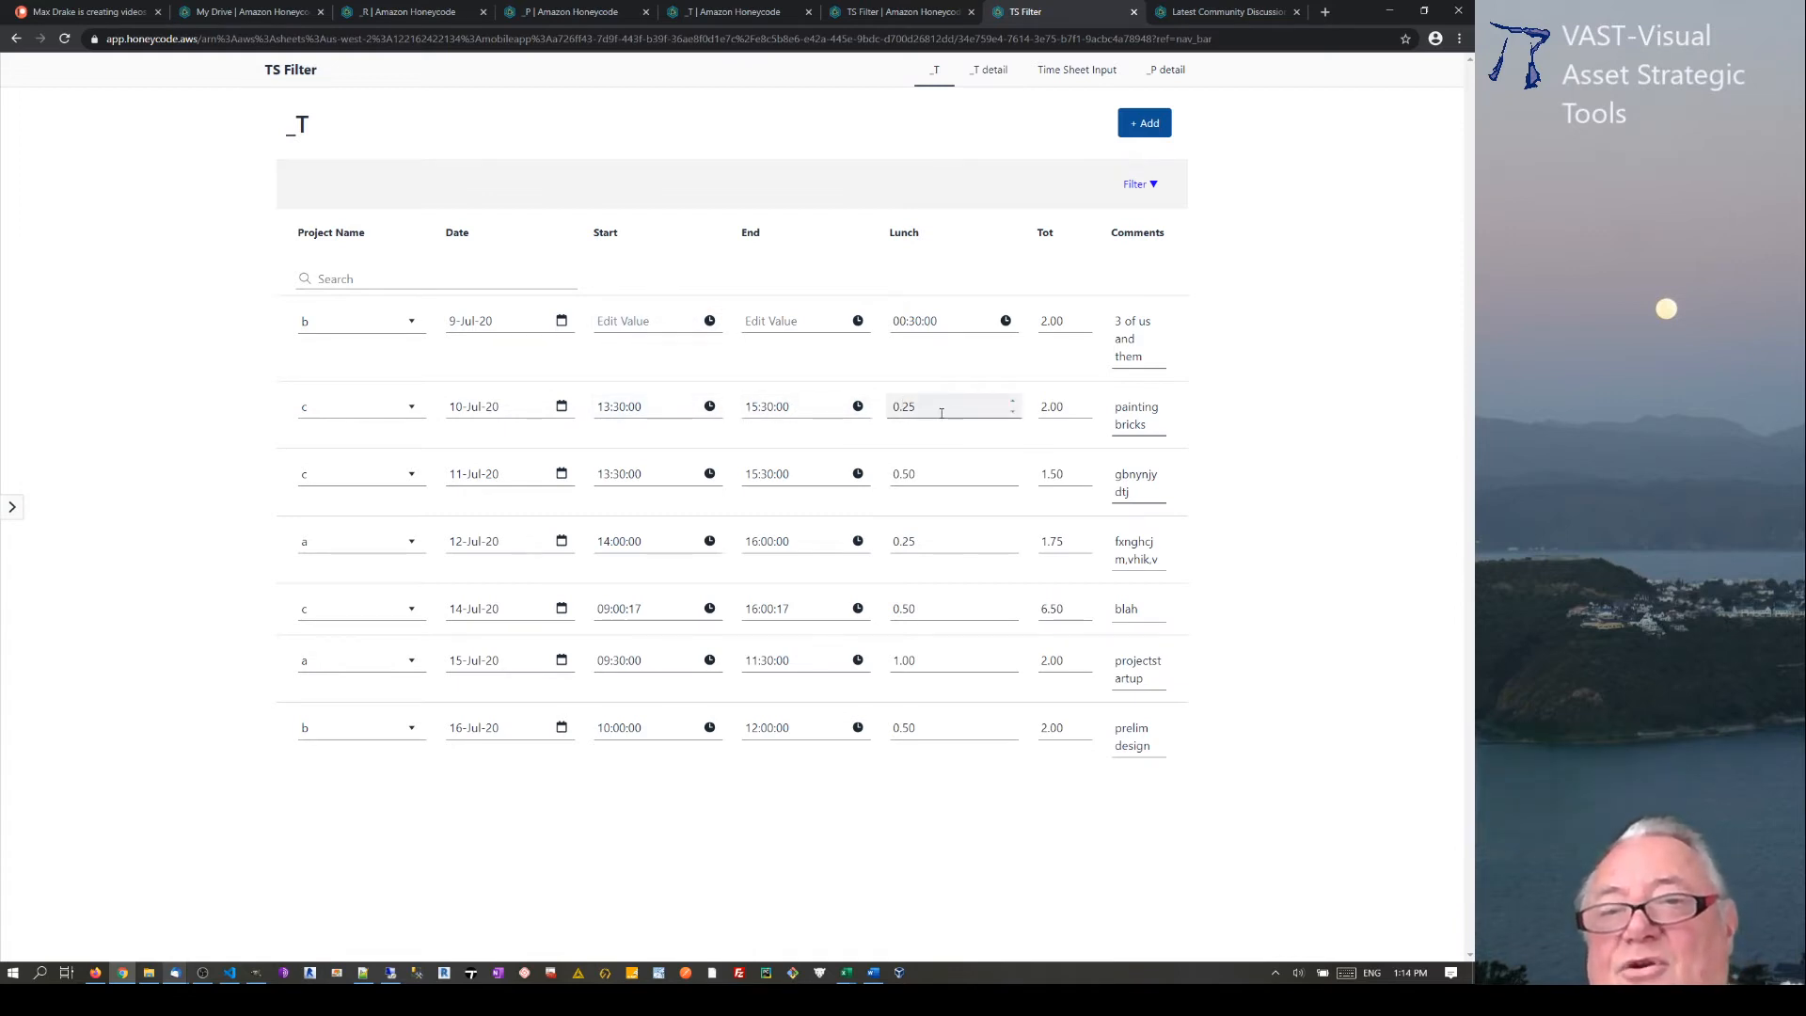
Inspect the selectable End times for the 10-Jul-20 entry in the _T list and close the choices
{"action": "left_click", "coordinate": [799, 406]}
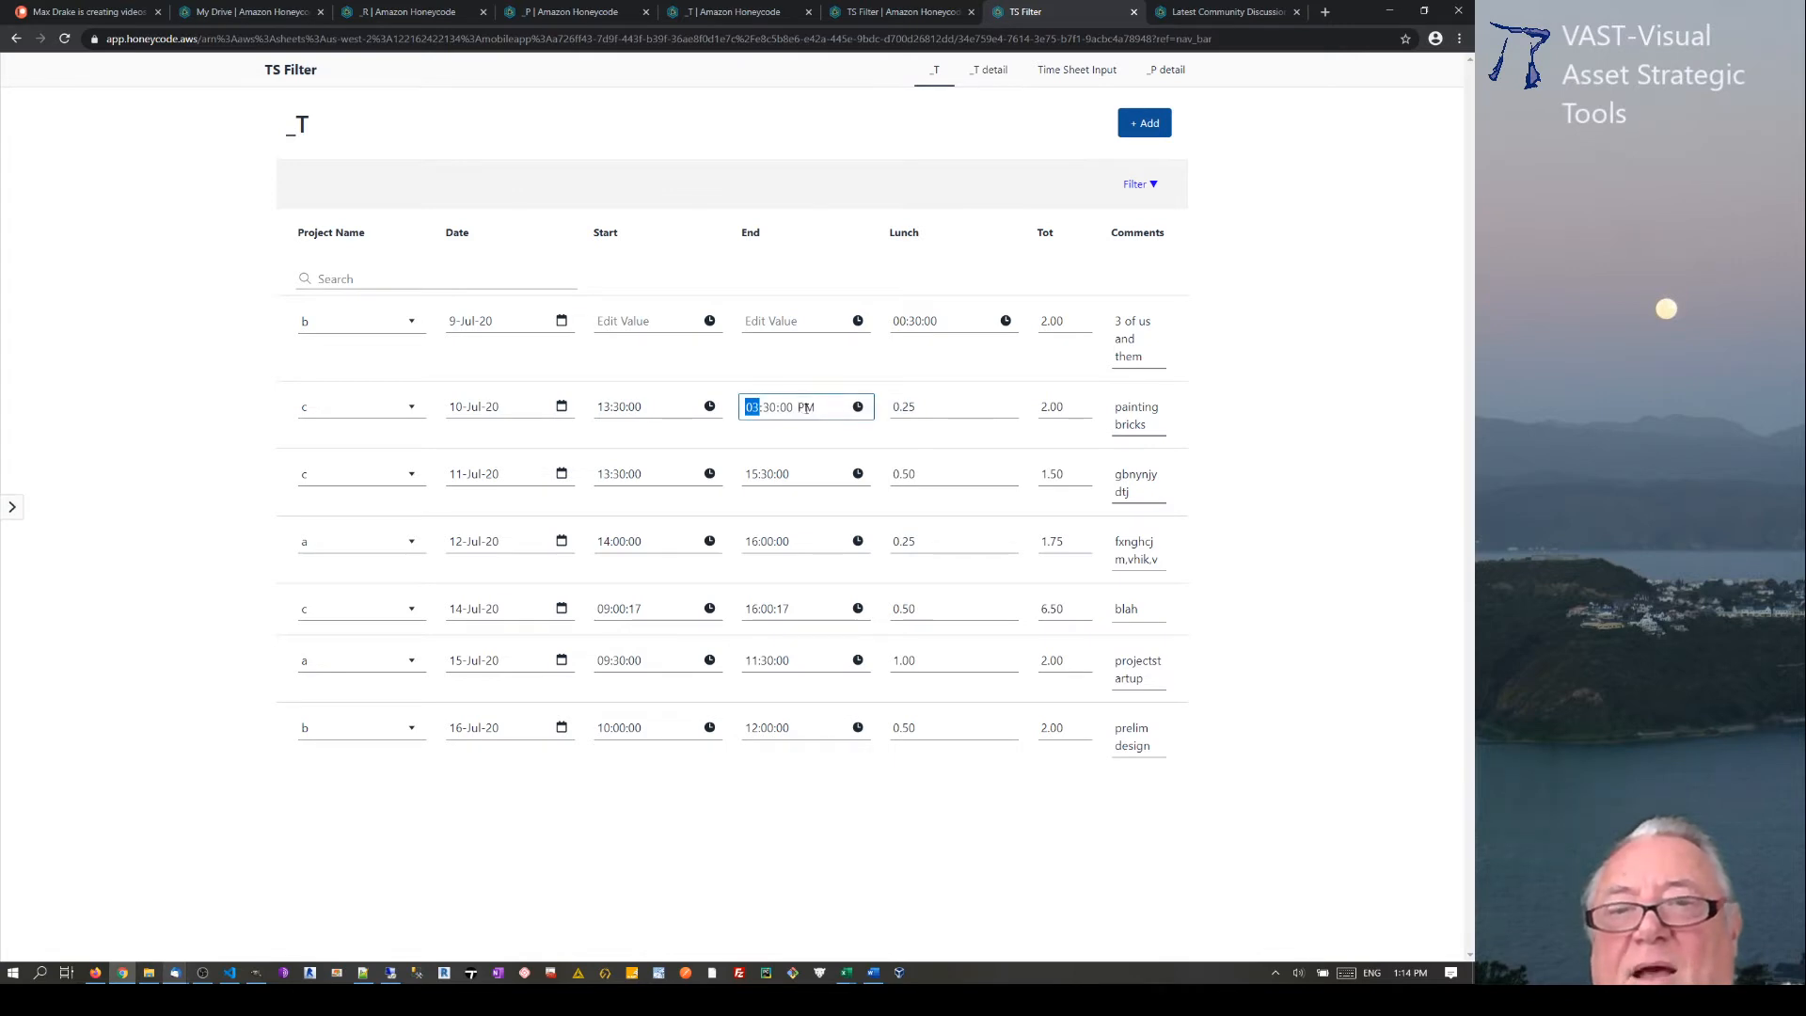
{"action": "left_click", "coordinate": [856, 406]}
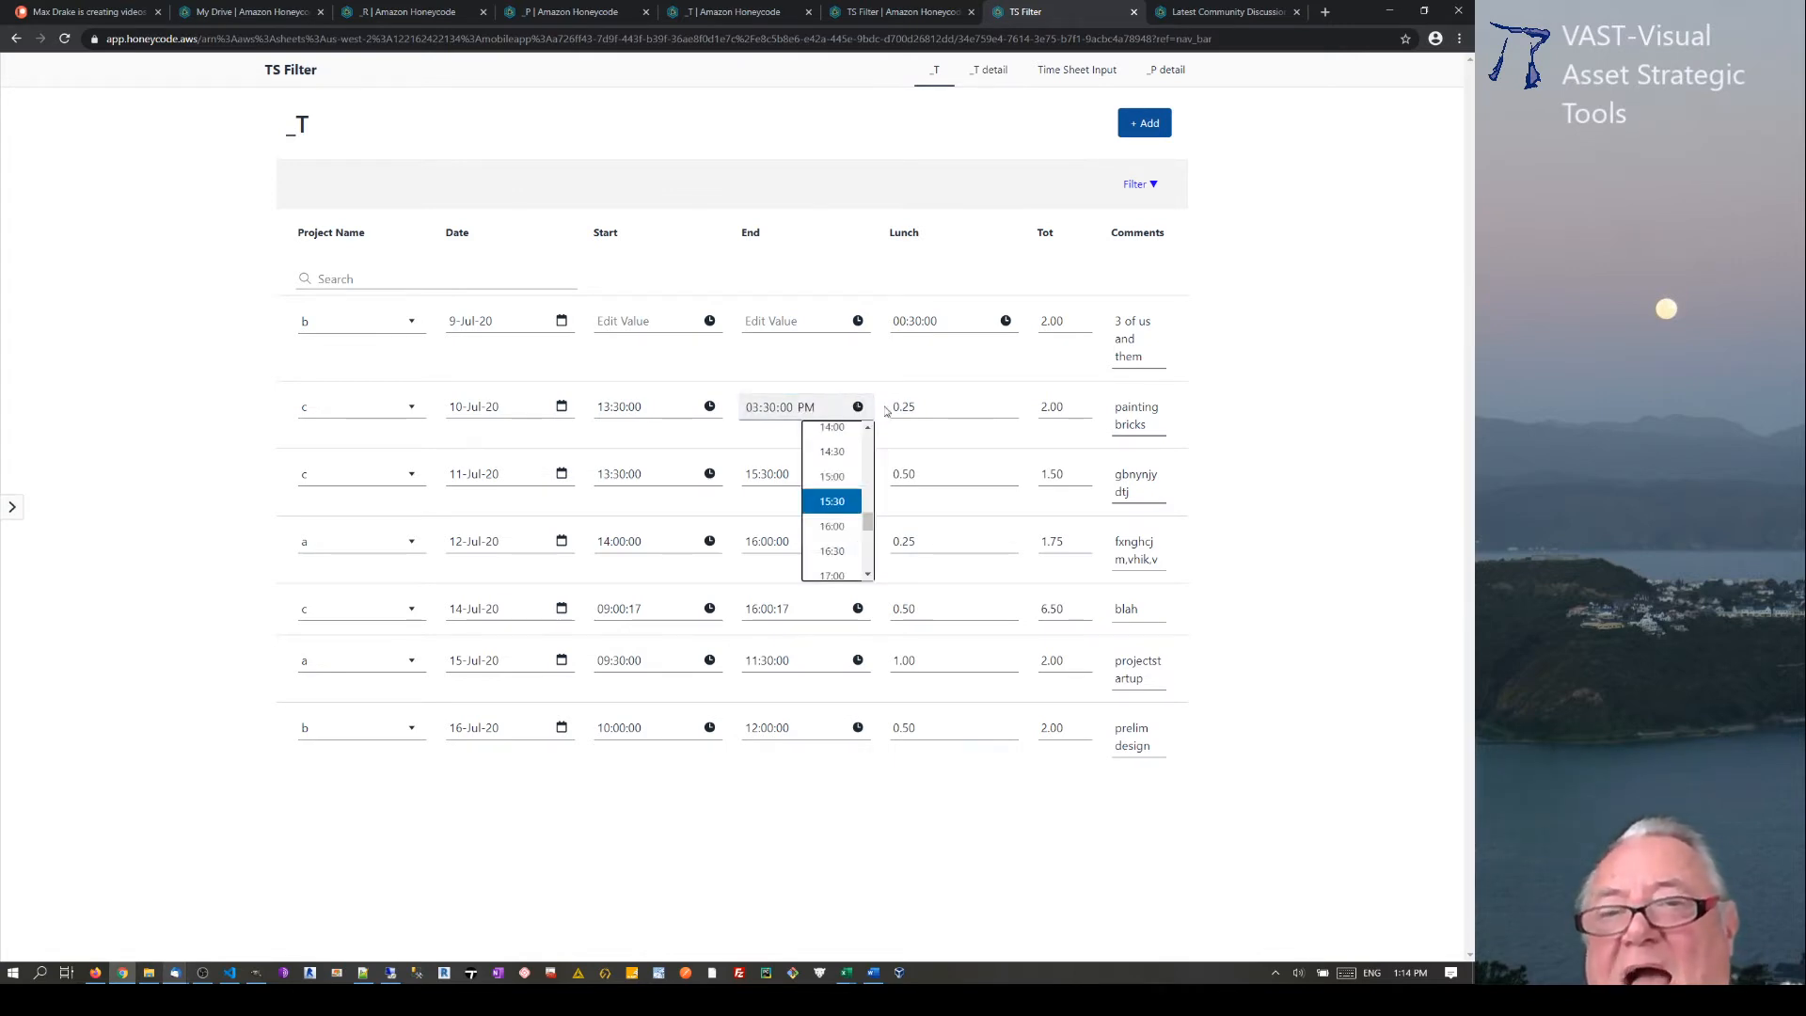
{"action": "key", "text": "Escape"}
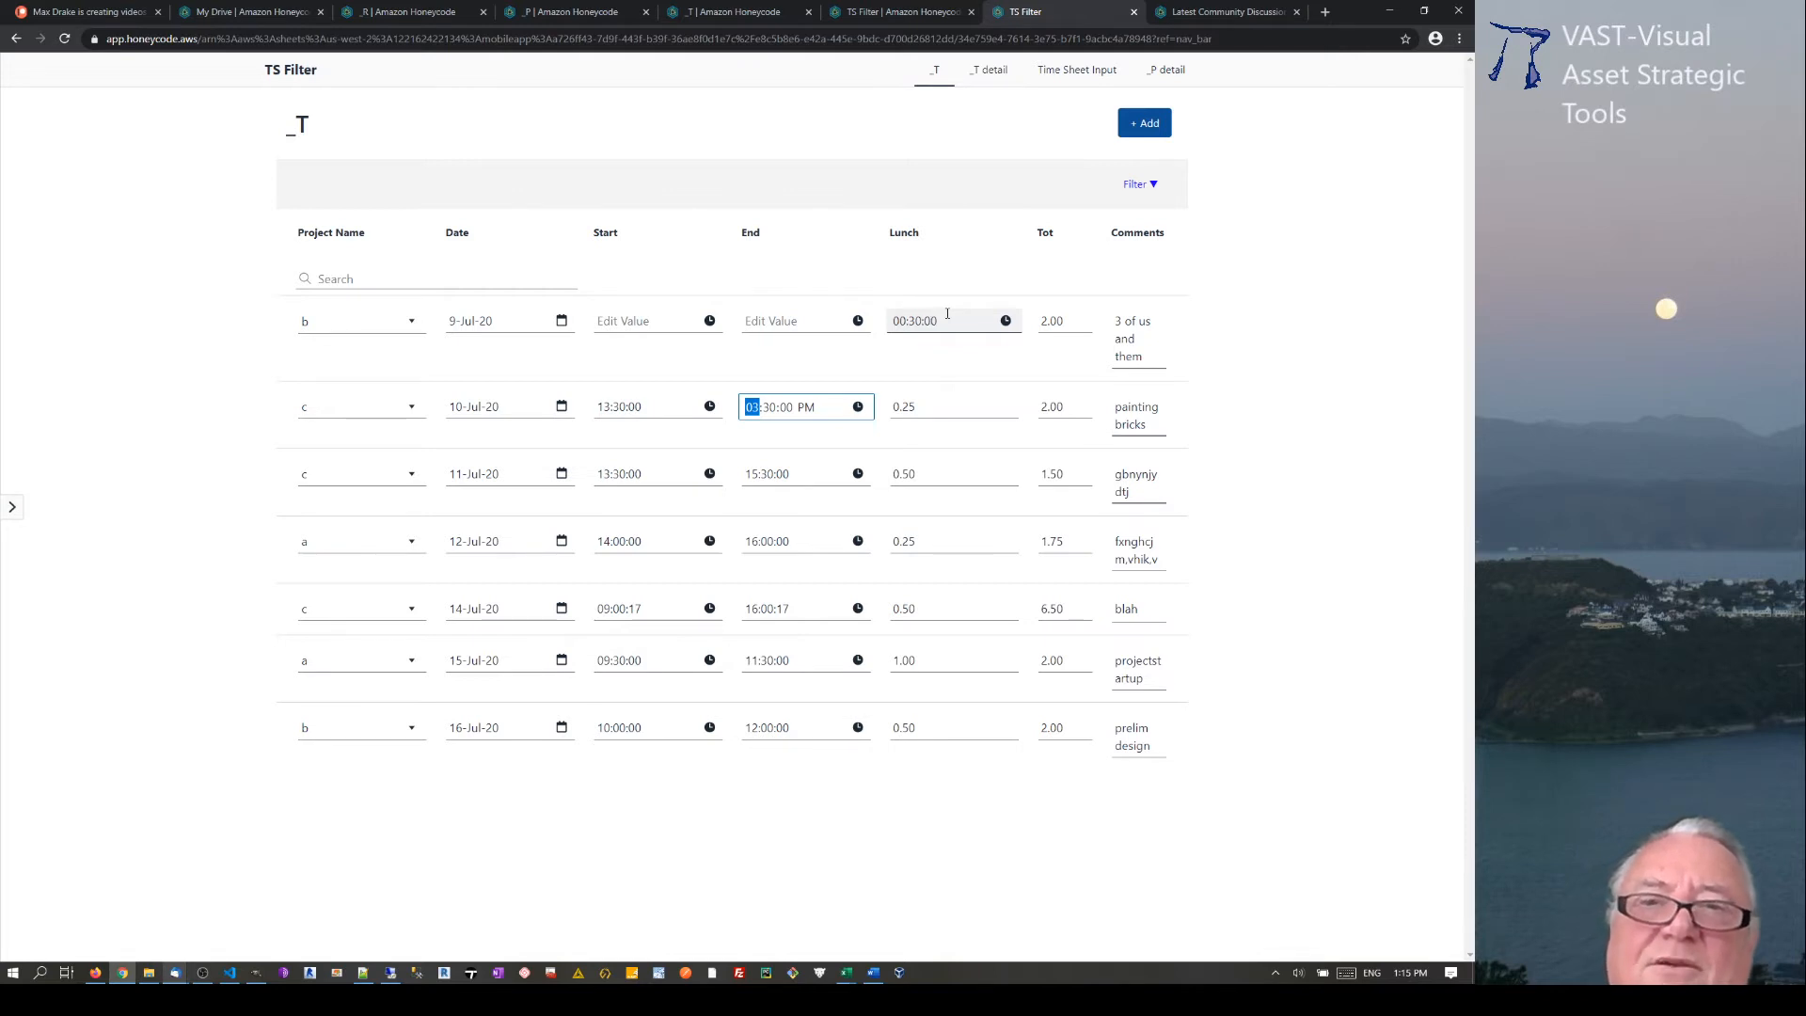
Expand the filter section above the _T list and view the Project Name options without choosing one
{"action": "left_click", "coordinate": [1155, 189]}
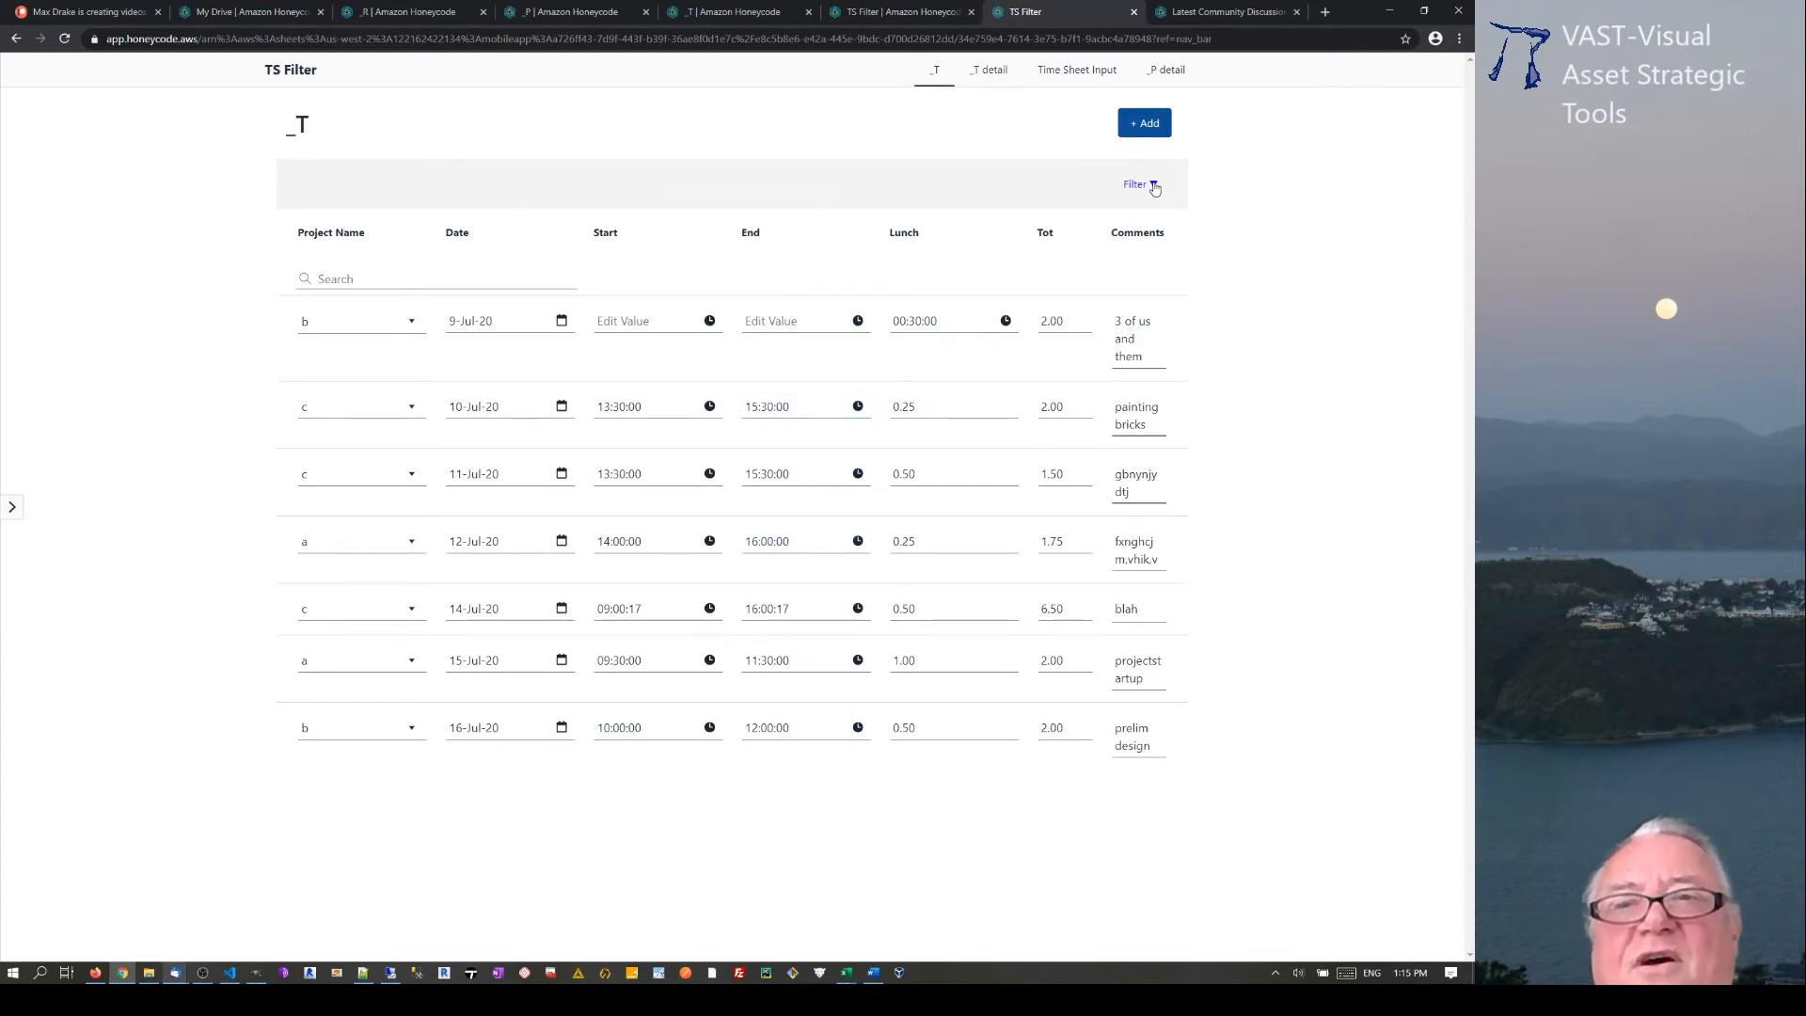
{"action": "left_click", "coordinate": [1155, 189]}
{"action": "left_click", "coordinate": [1155, 186]}
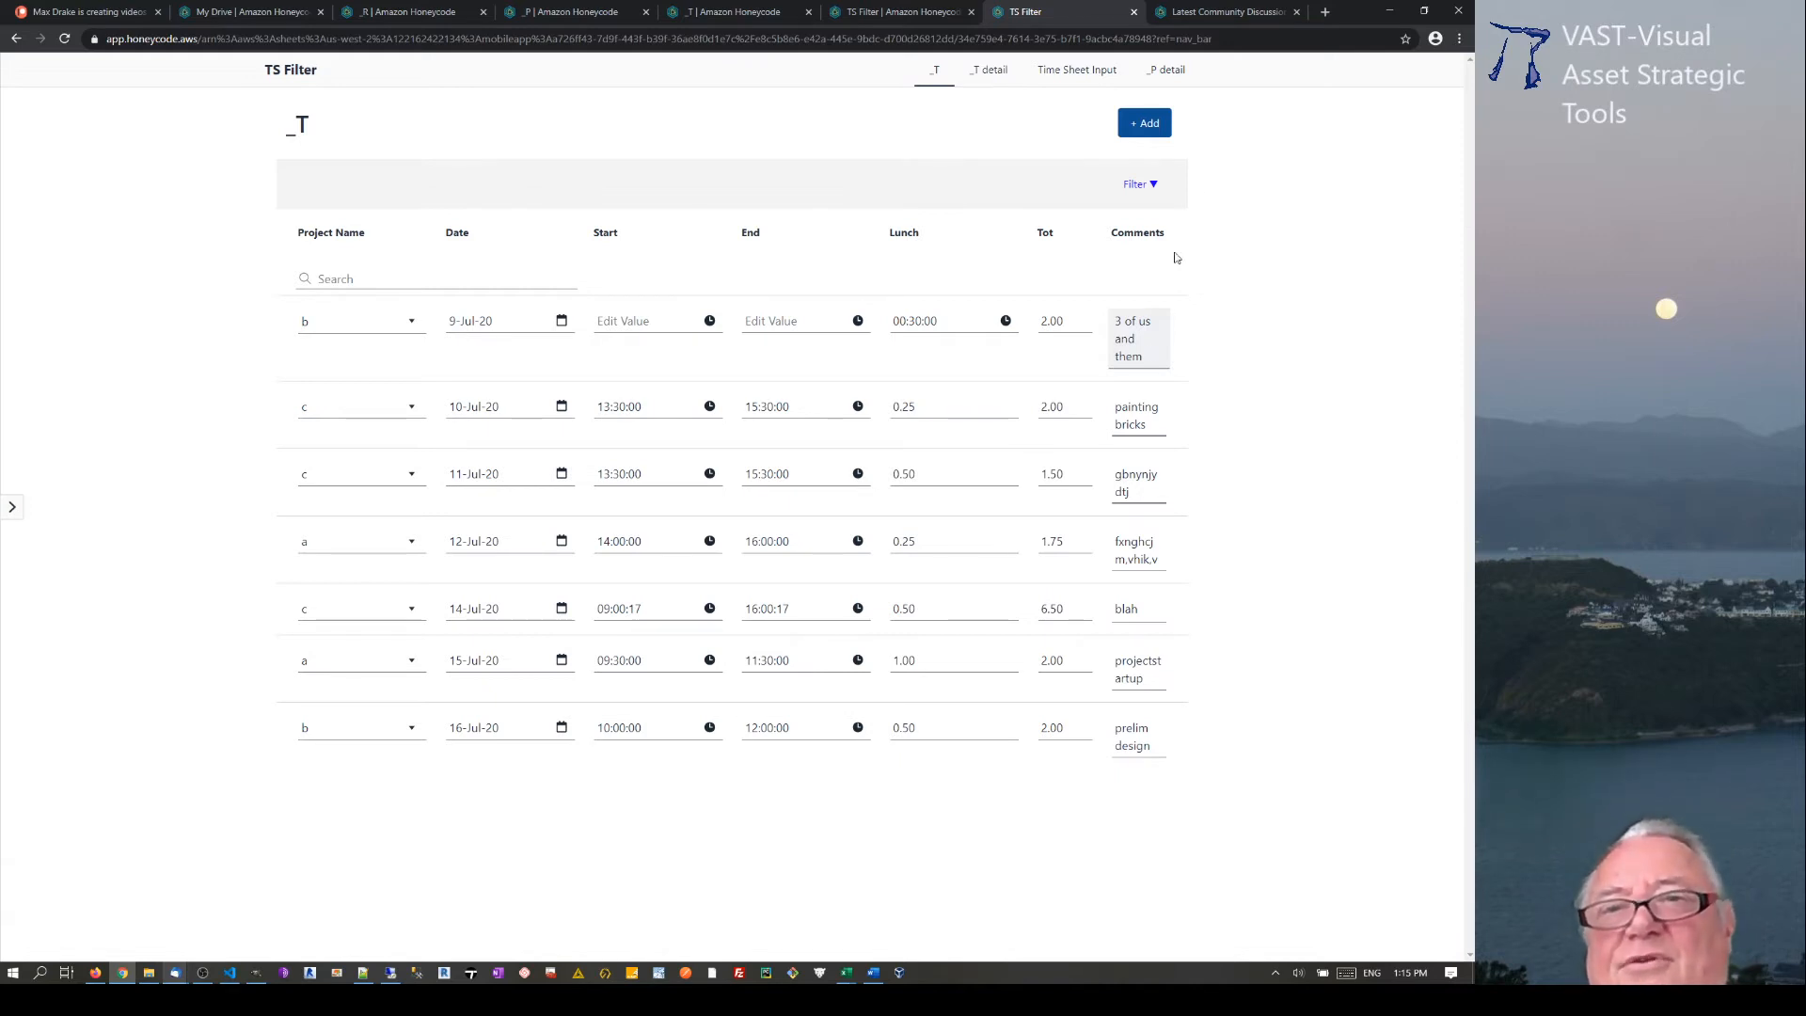
{"action": "left_click", "coordinate": [1154, 185]}
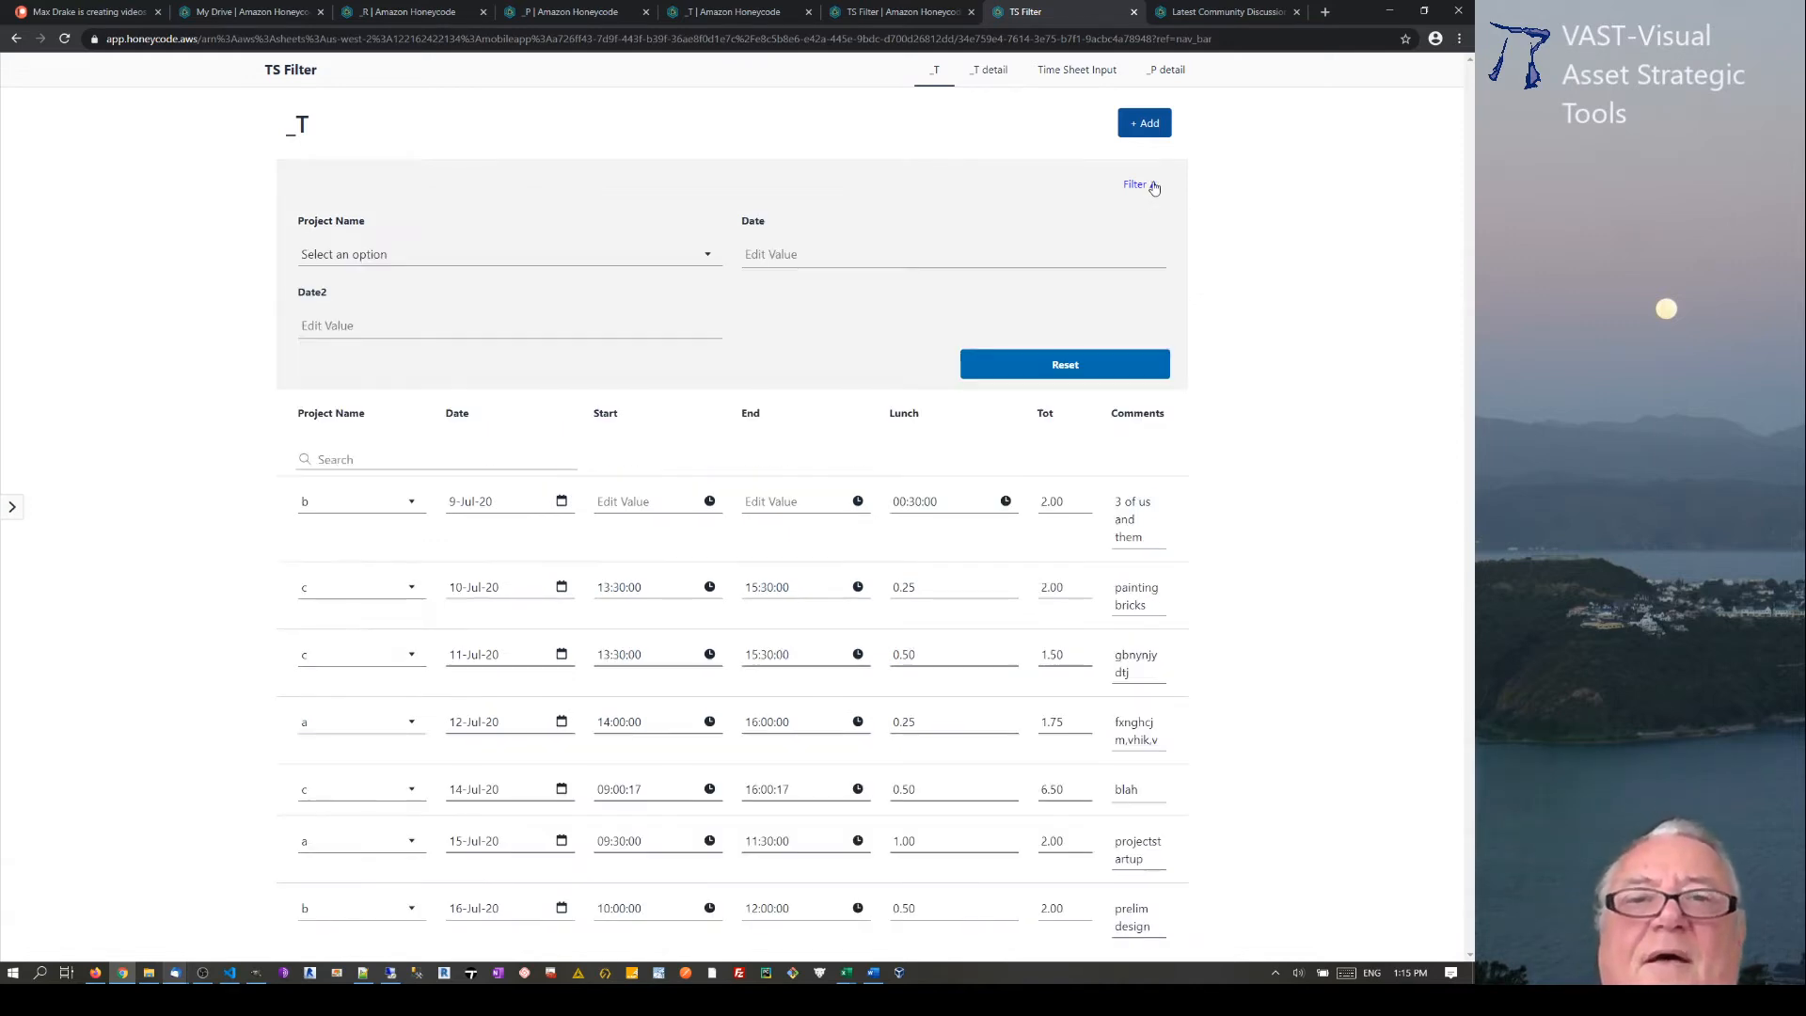
{"action": "left_click", "coordinate": [339, 251]}
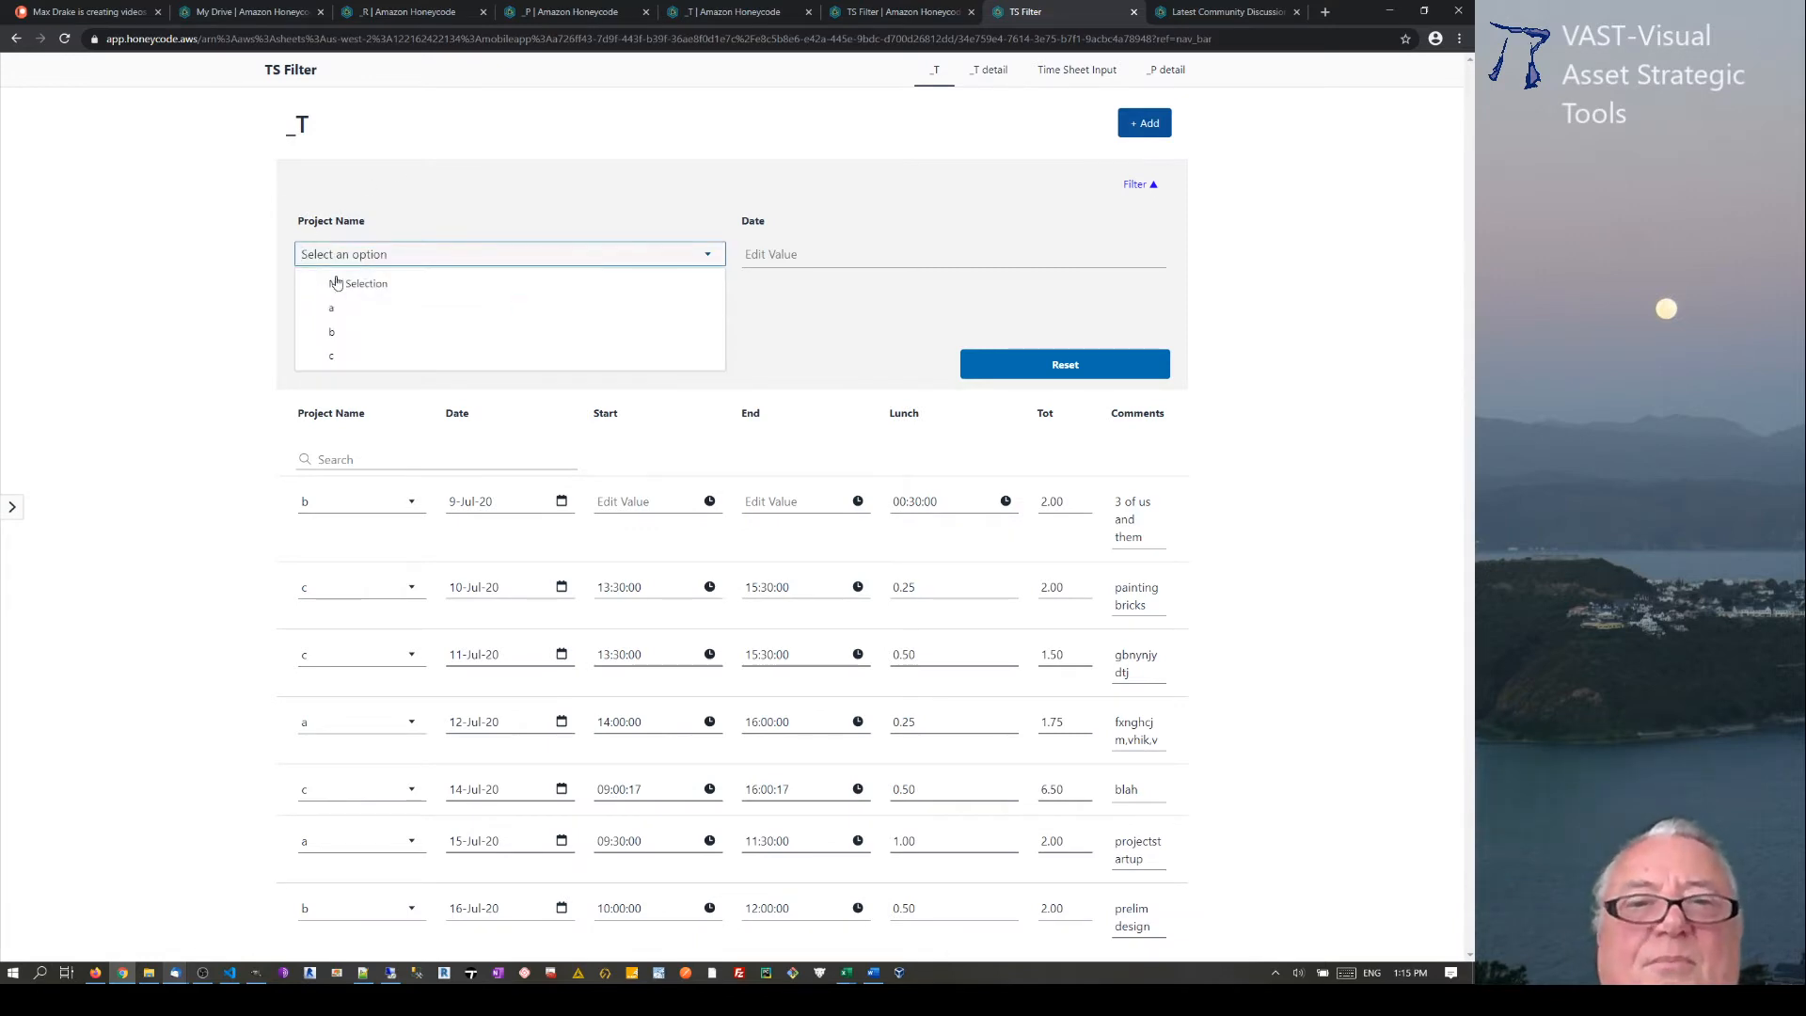
{"action": "left_click", "coordinate": [751, 172]}
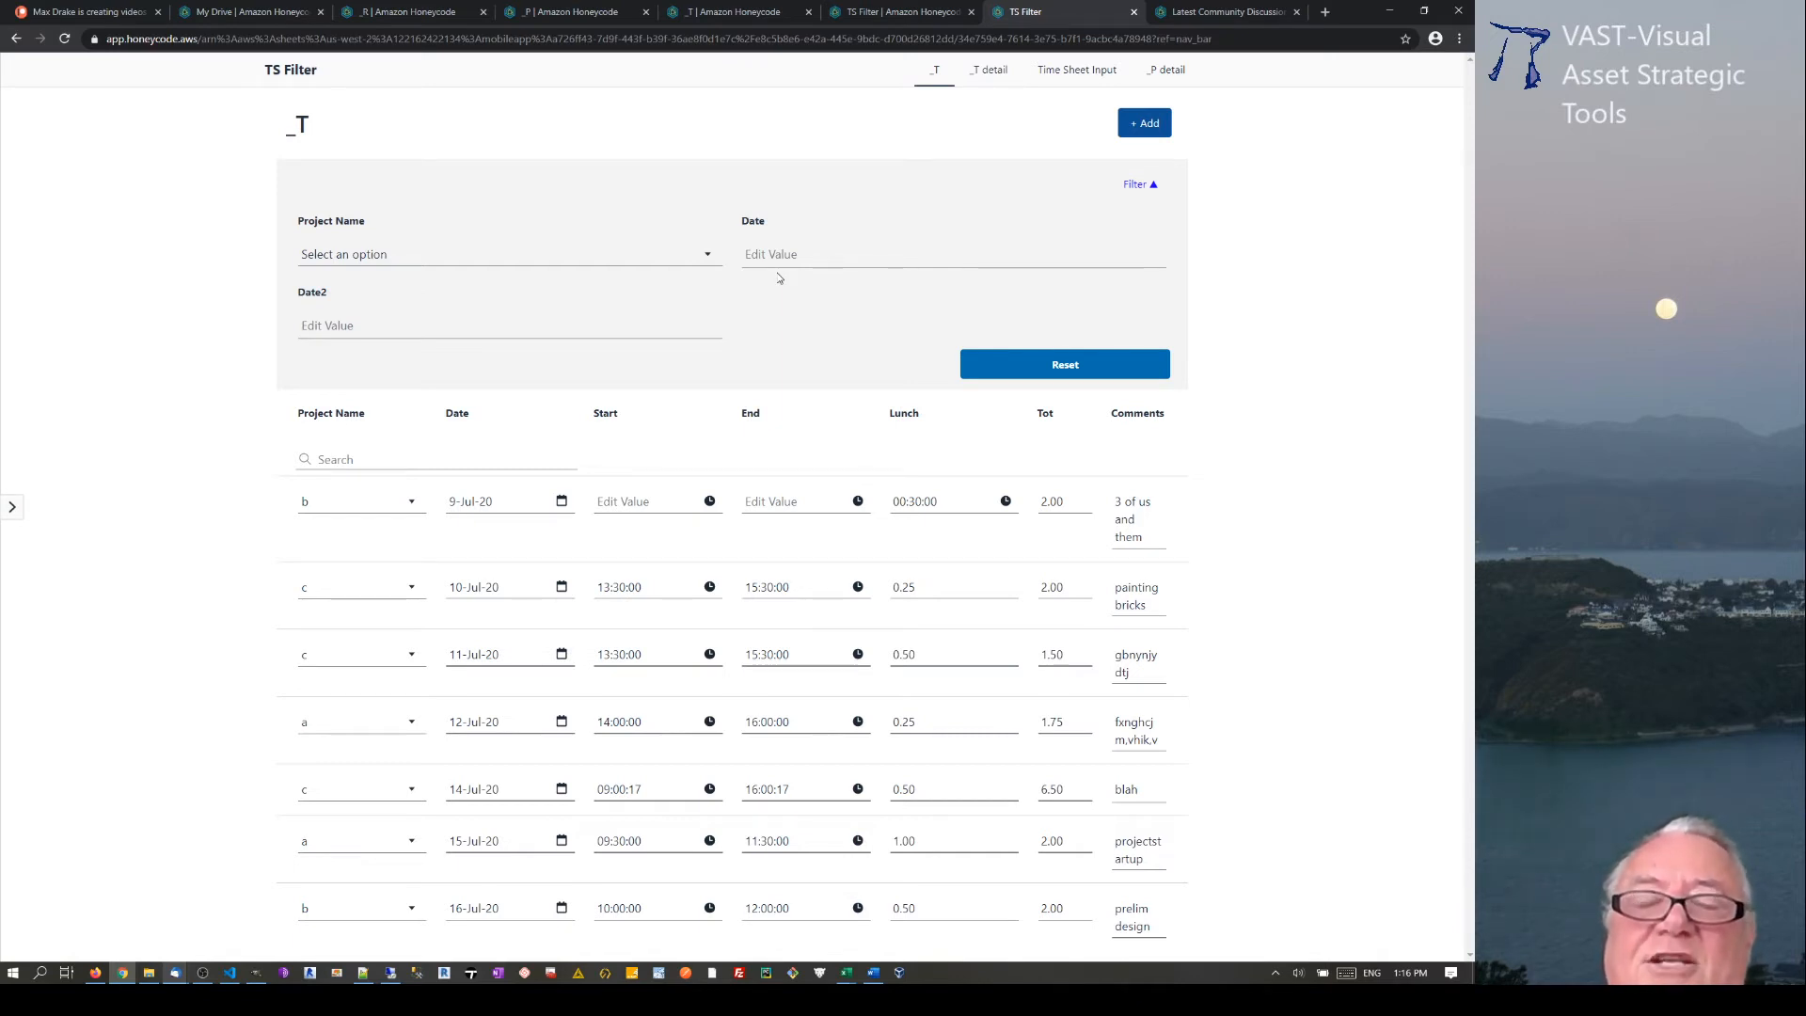
View the Community Discussions topics and compare the TS Filter builder with the running app
{"action": "left_click", "coordinate": [1241, 12]}
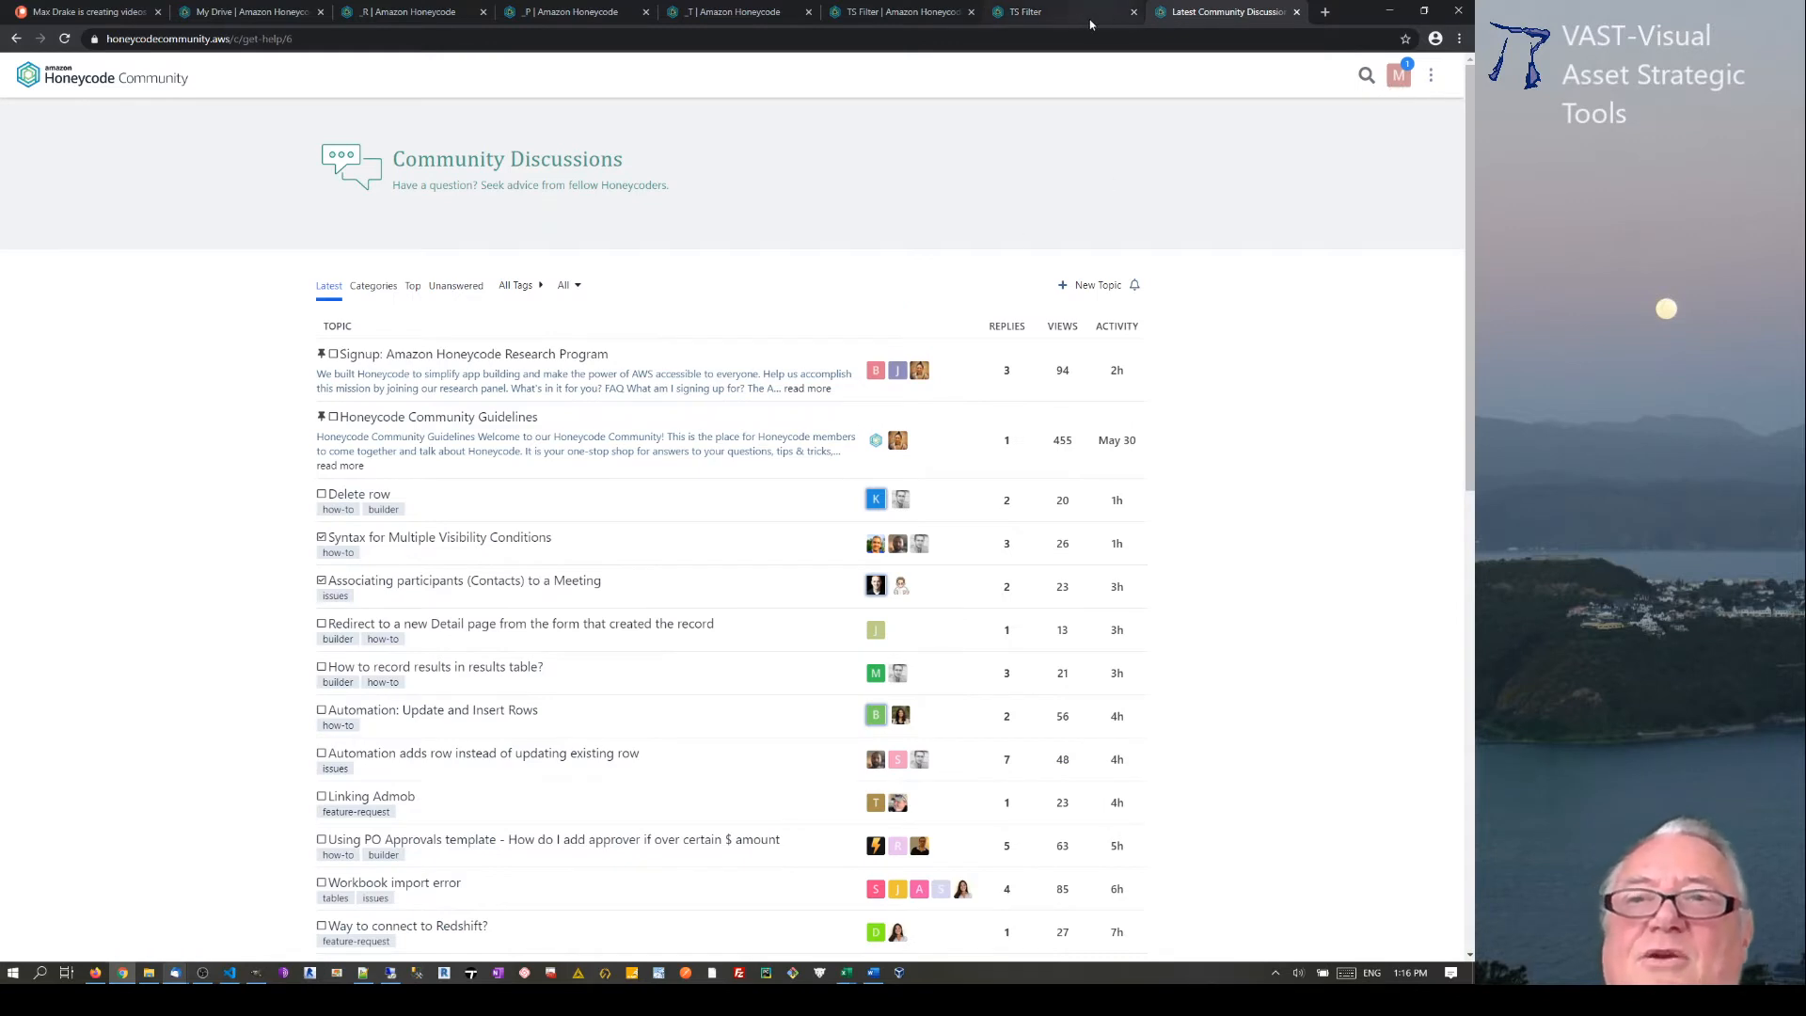
{"action": "left_click", "coordinate": [893, 11]}
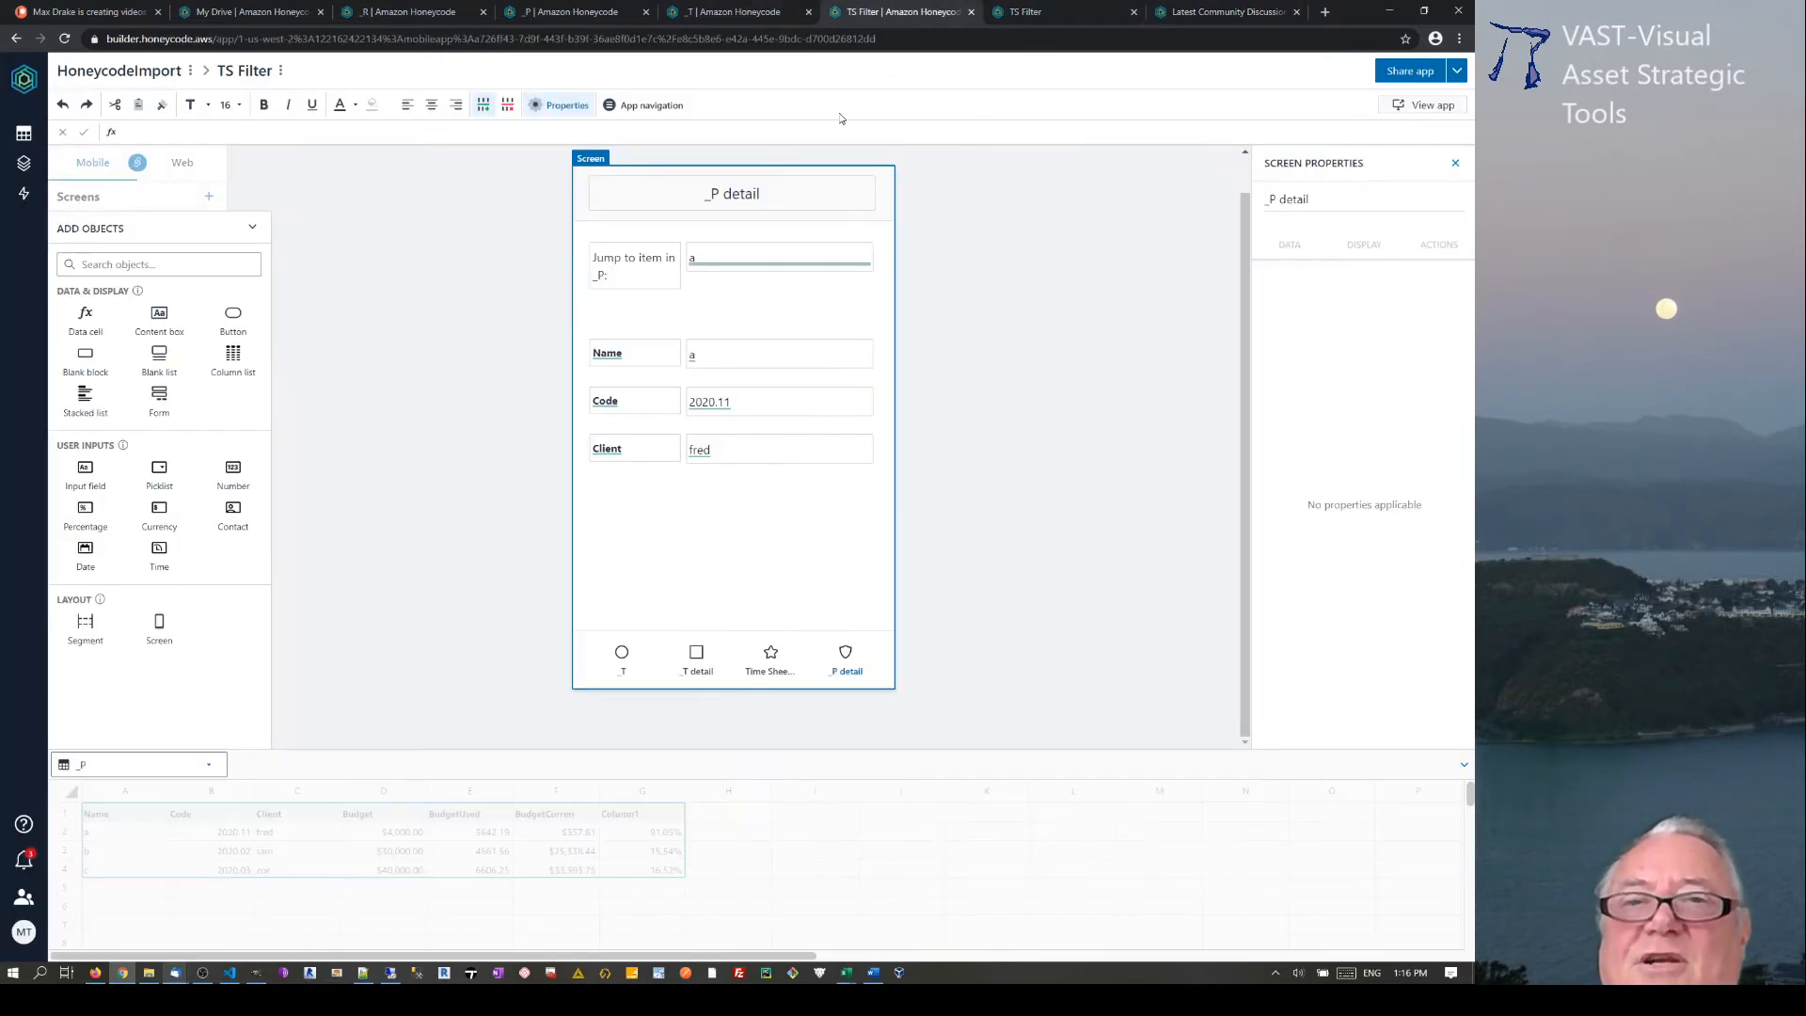
{"action": "left_click", "coordinate": [1068, 9]}
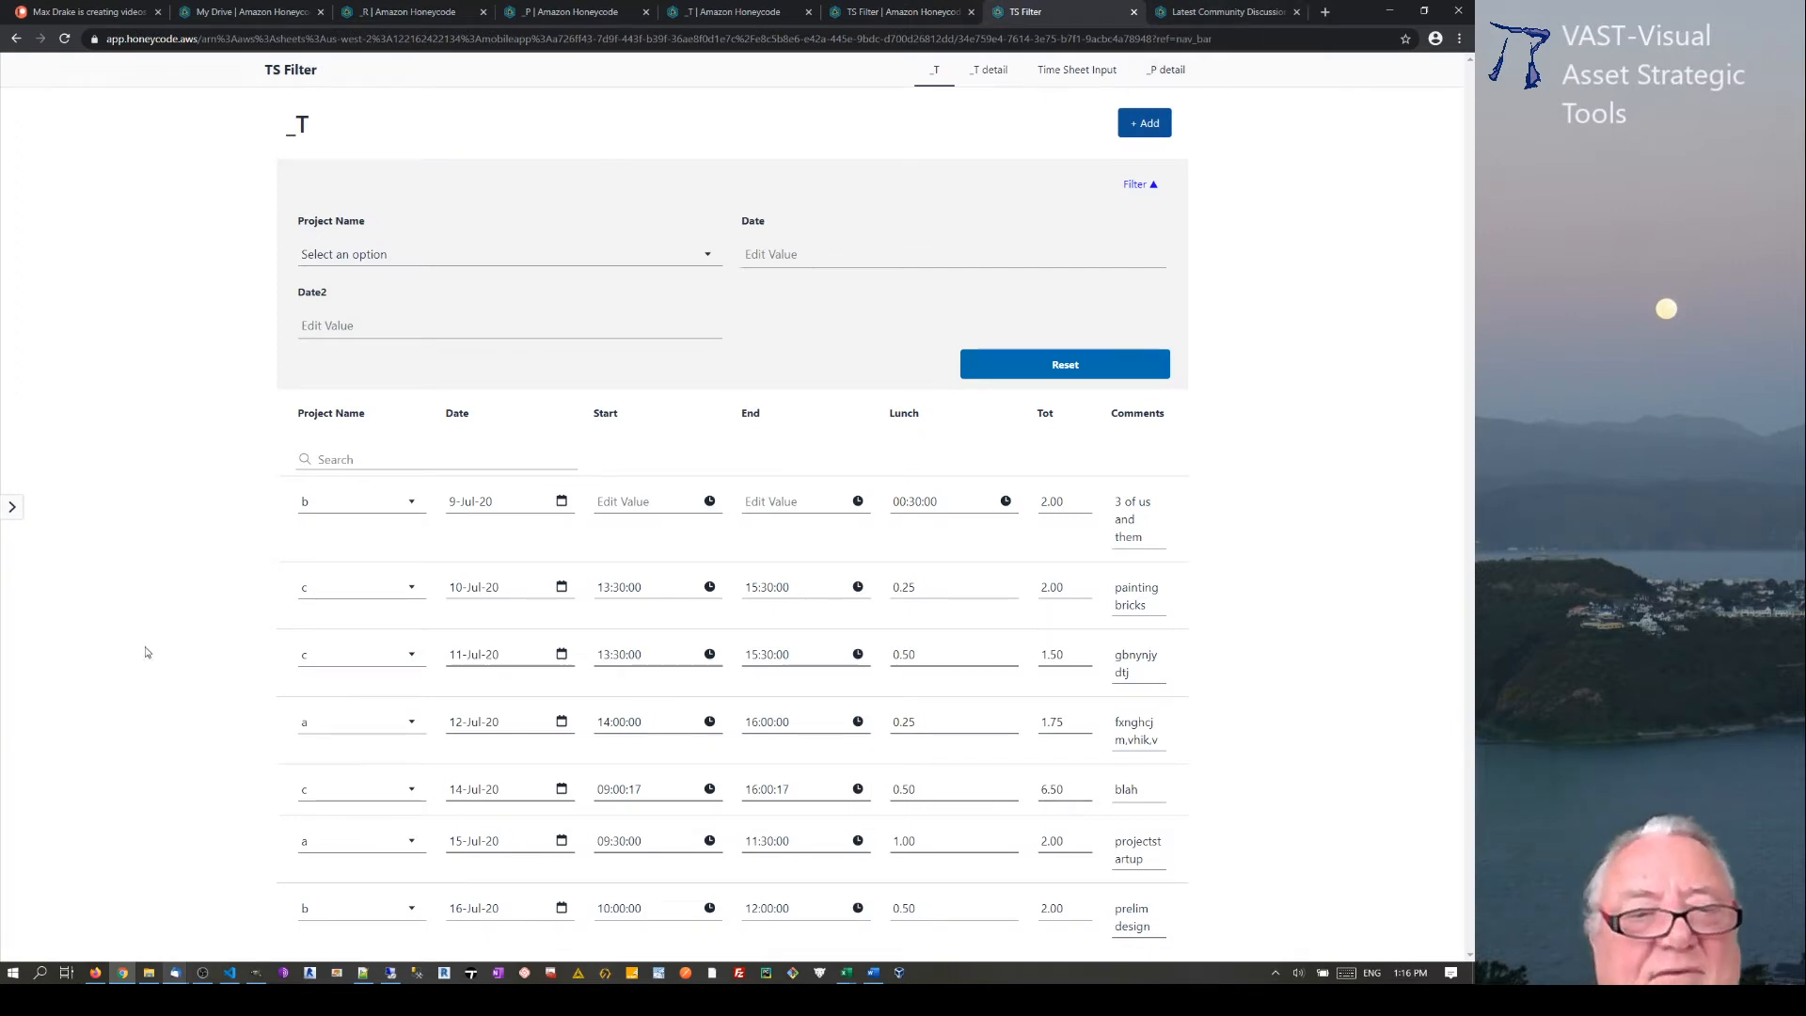
{"action": "left_click", "coordinate": [947, 19]}
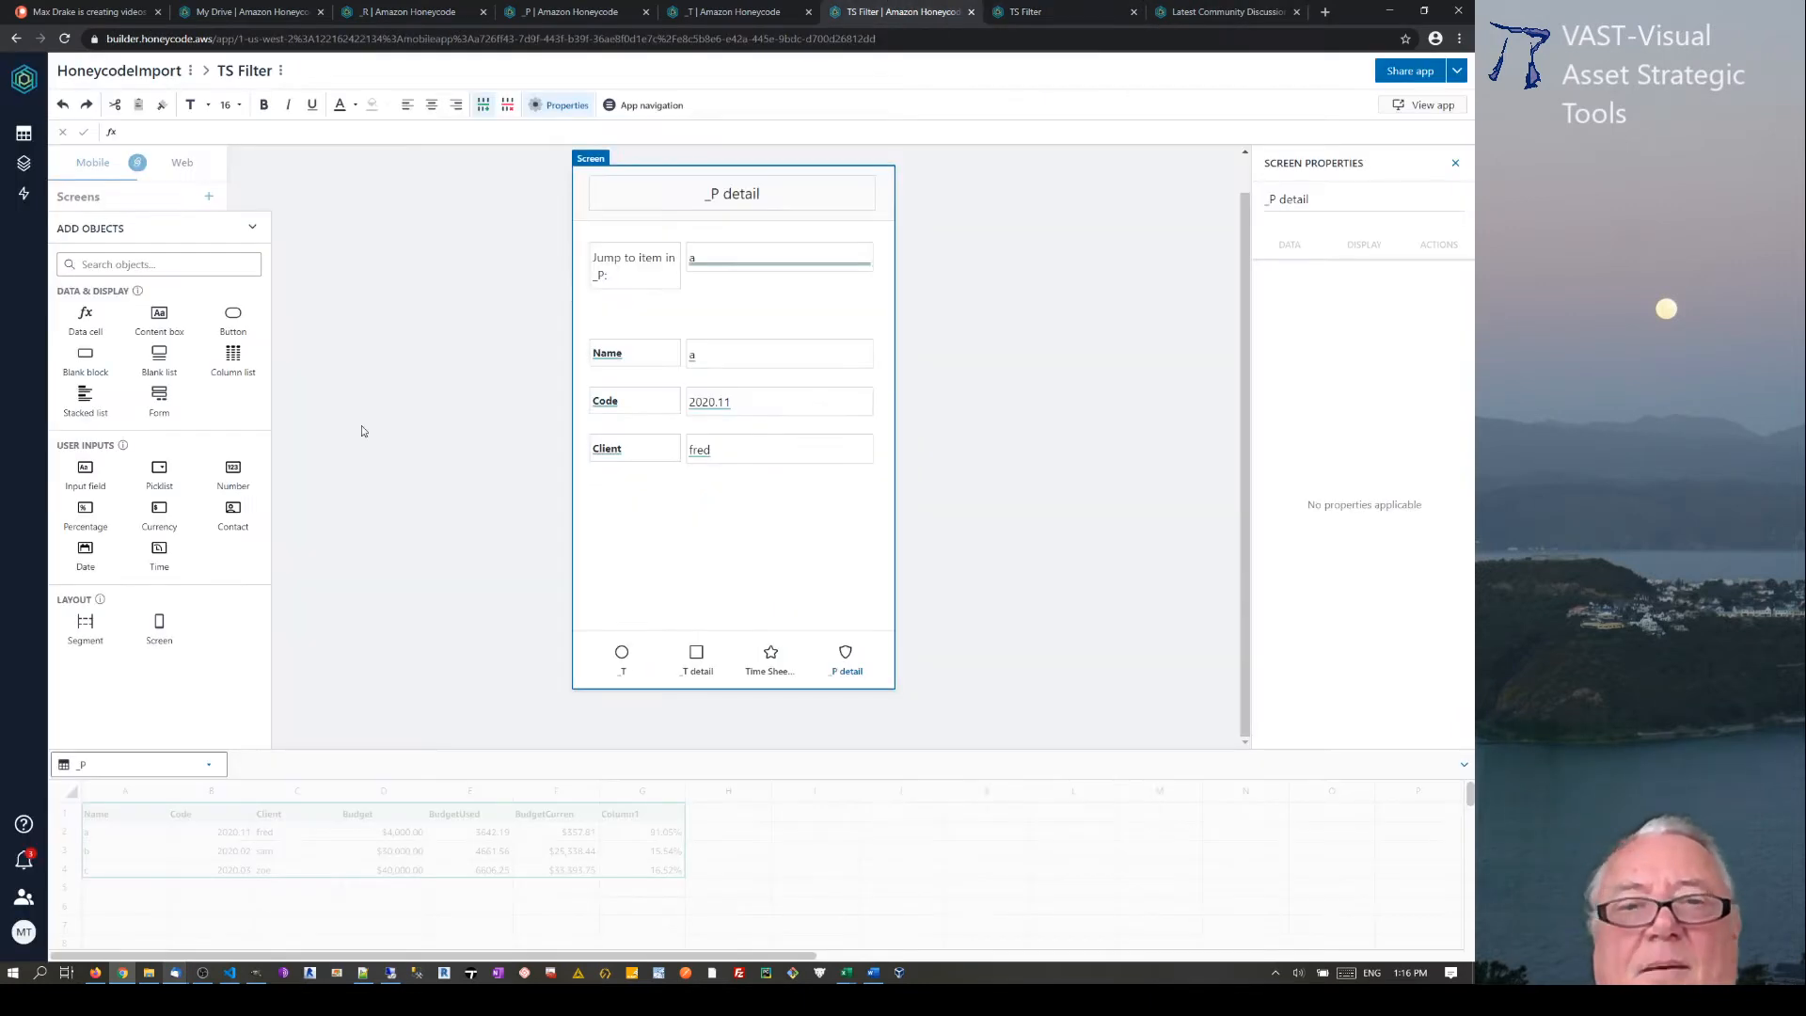
Open the Honeycode Community from the builder's help, check the account notifications and go to the Help & Community home page
{"action": "left_click", "coordinate": [23, 833]}
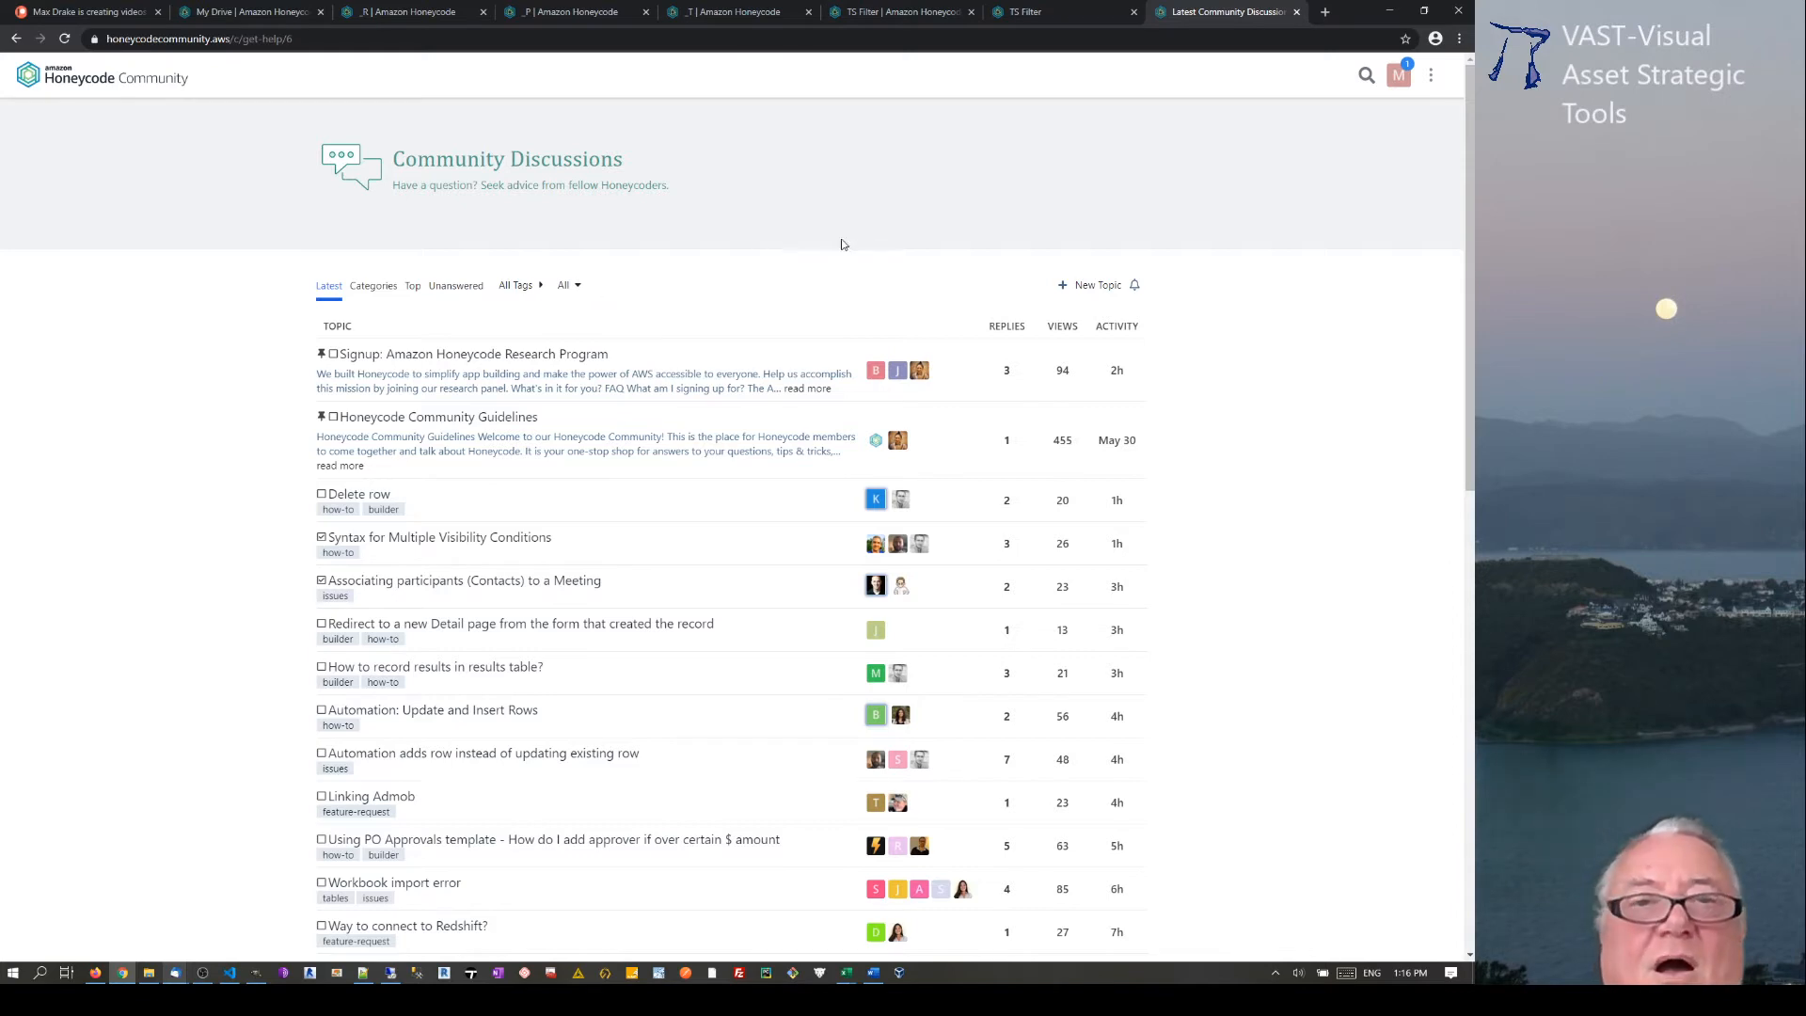
{"action": "left_click", "coordinate": [1399, 79]}
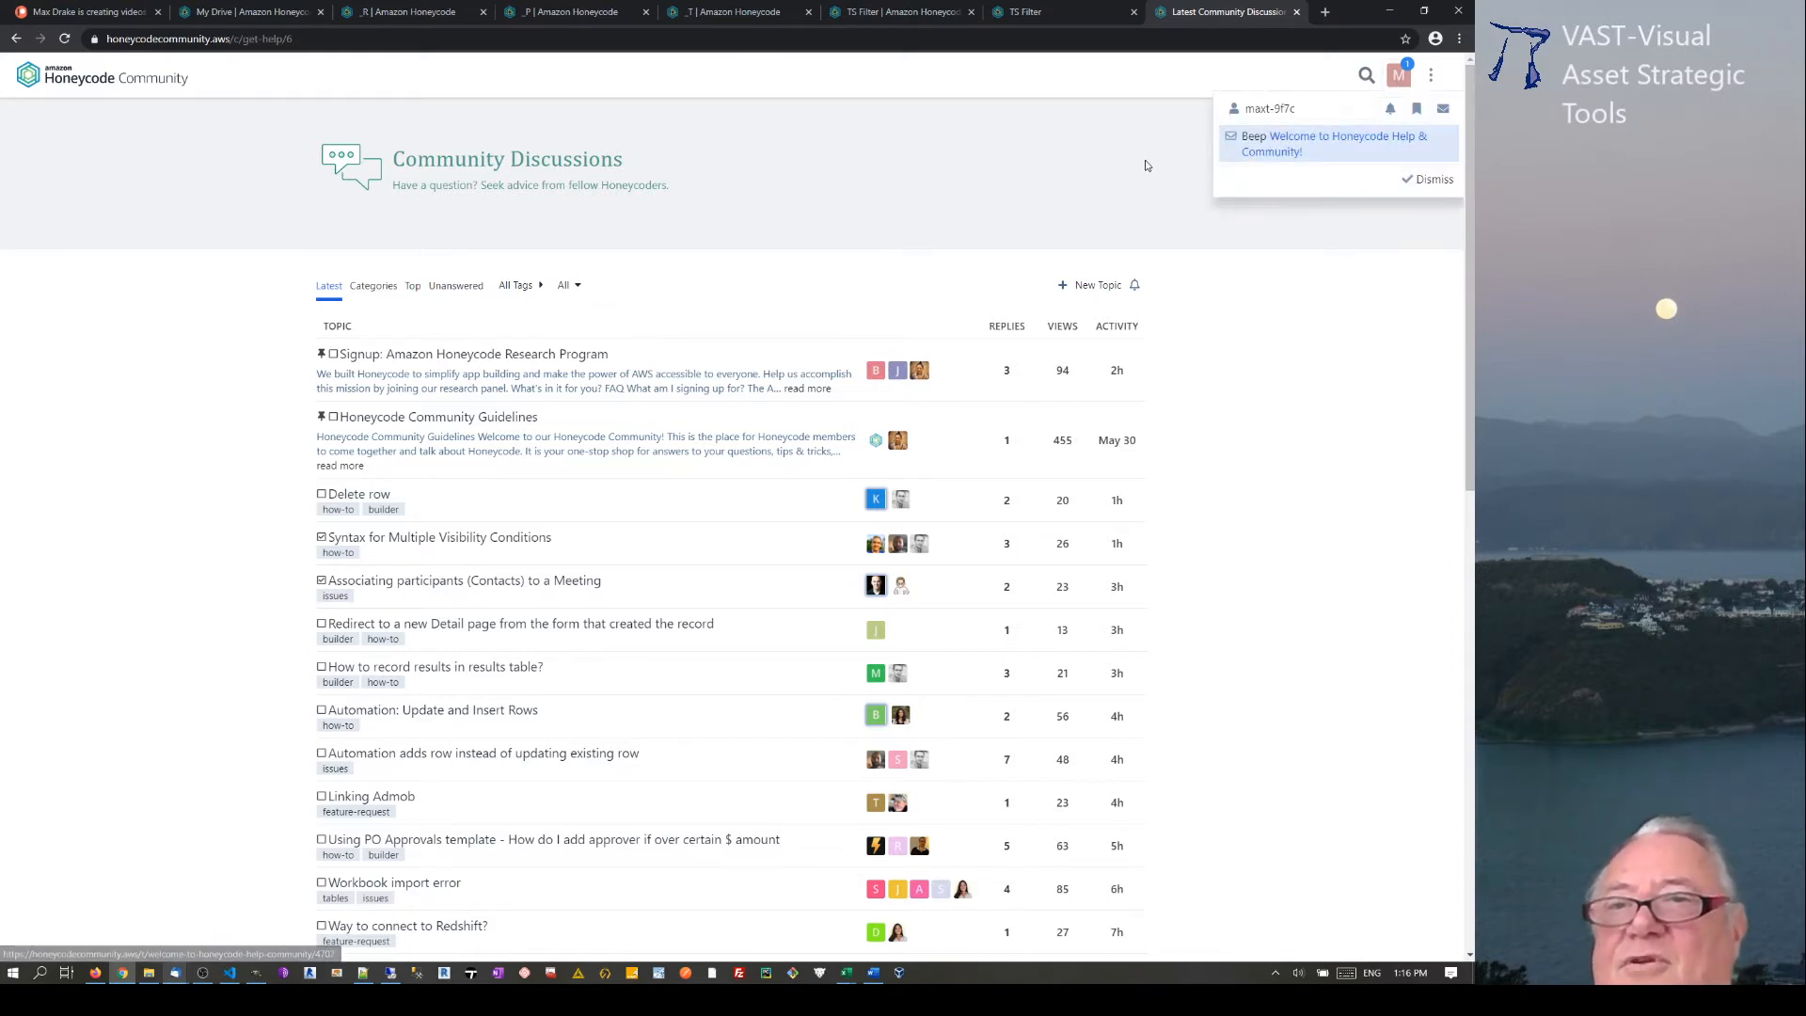
{"action": "left_click", "coordinate": [1034, 218]}
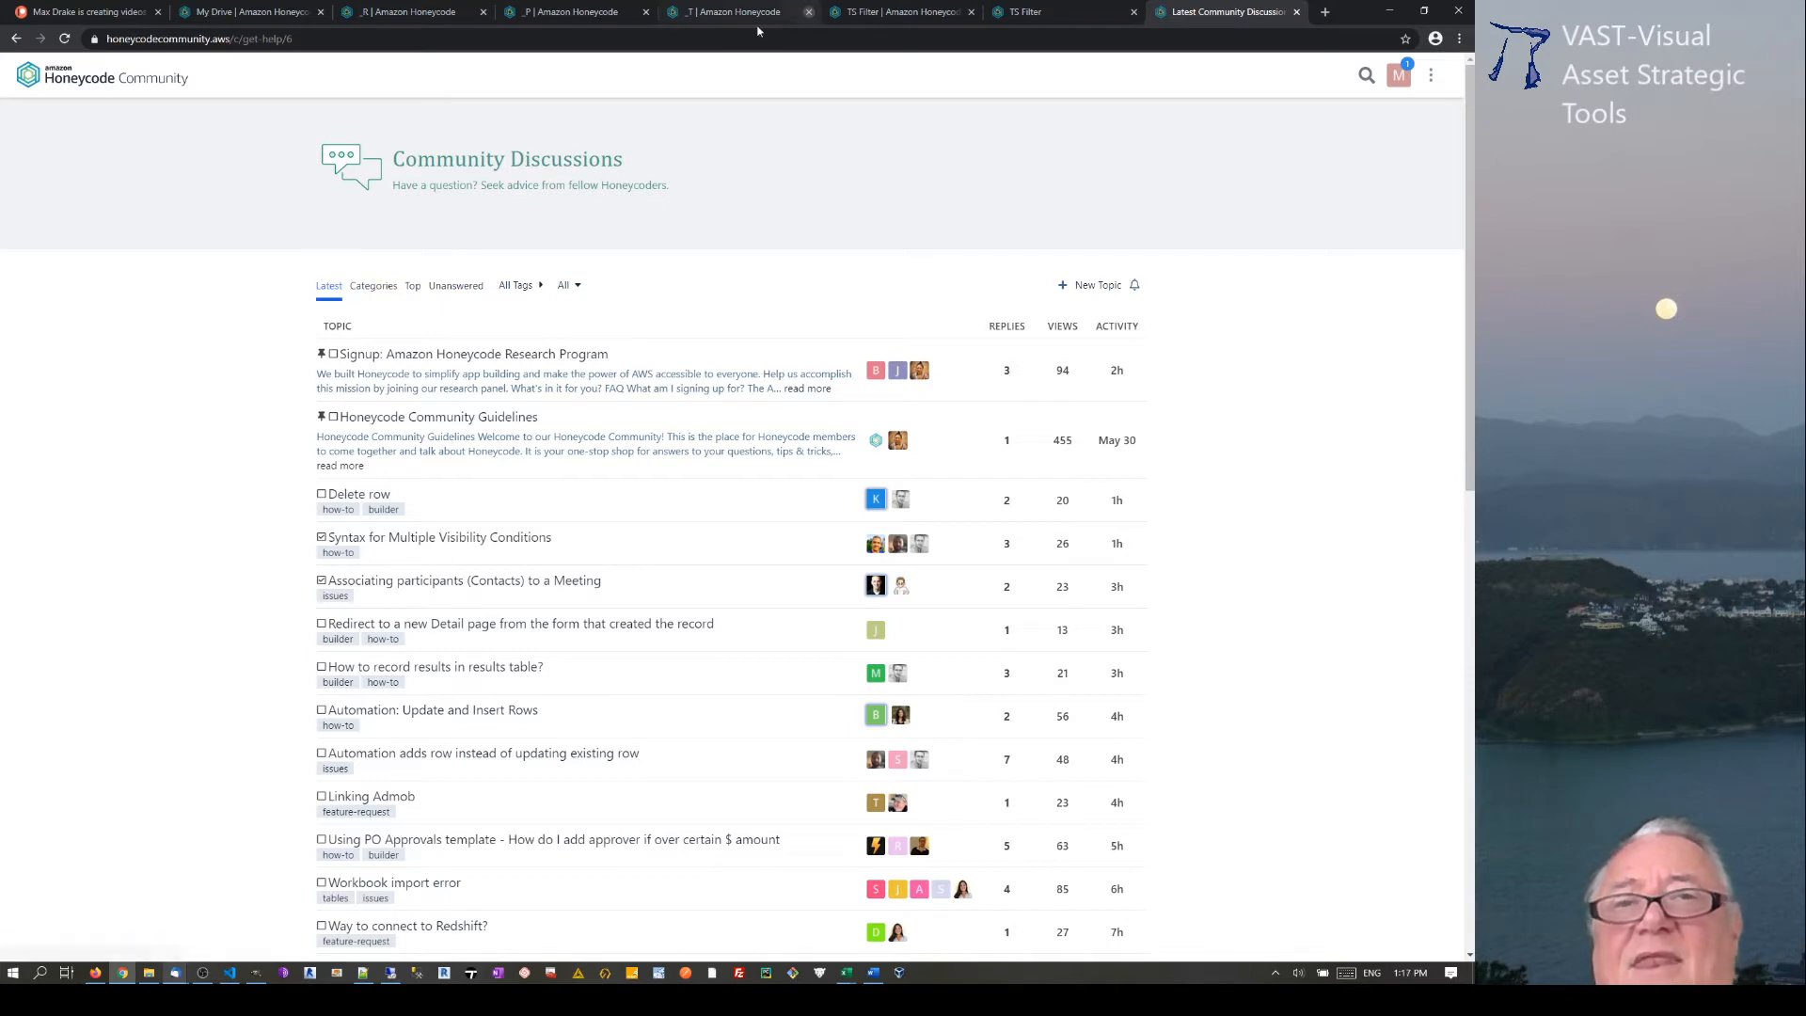
{"action": "left_click", "coordinate": [85, 83]}
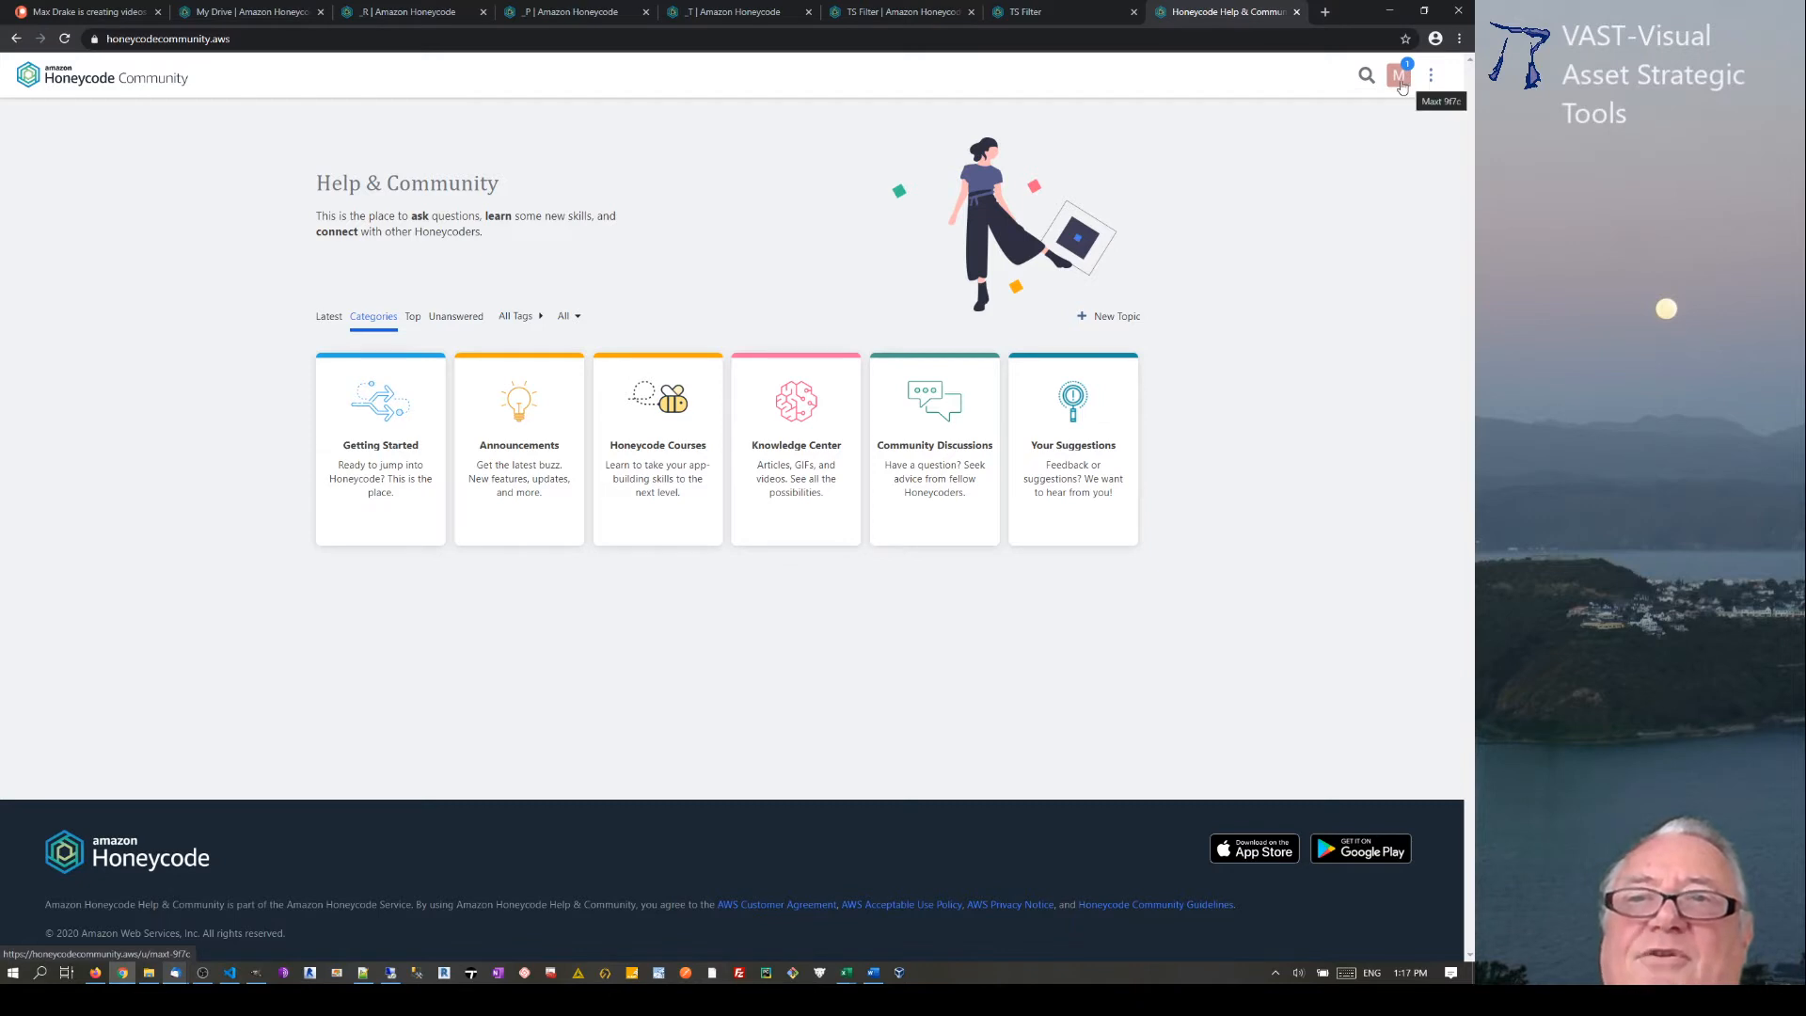
Return to the running TS Filter app and examine the Lunch time format of the 9-Jul-20 entry
{"action": "left_click", "coordinate": [896, 17]}
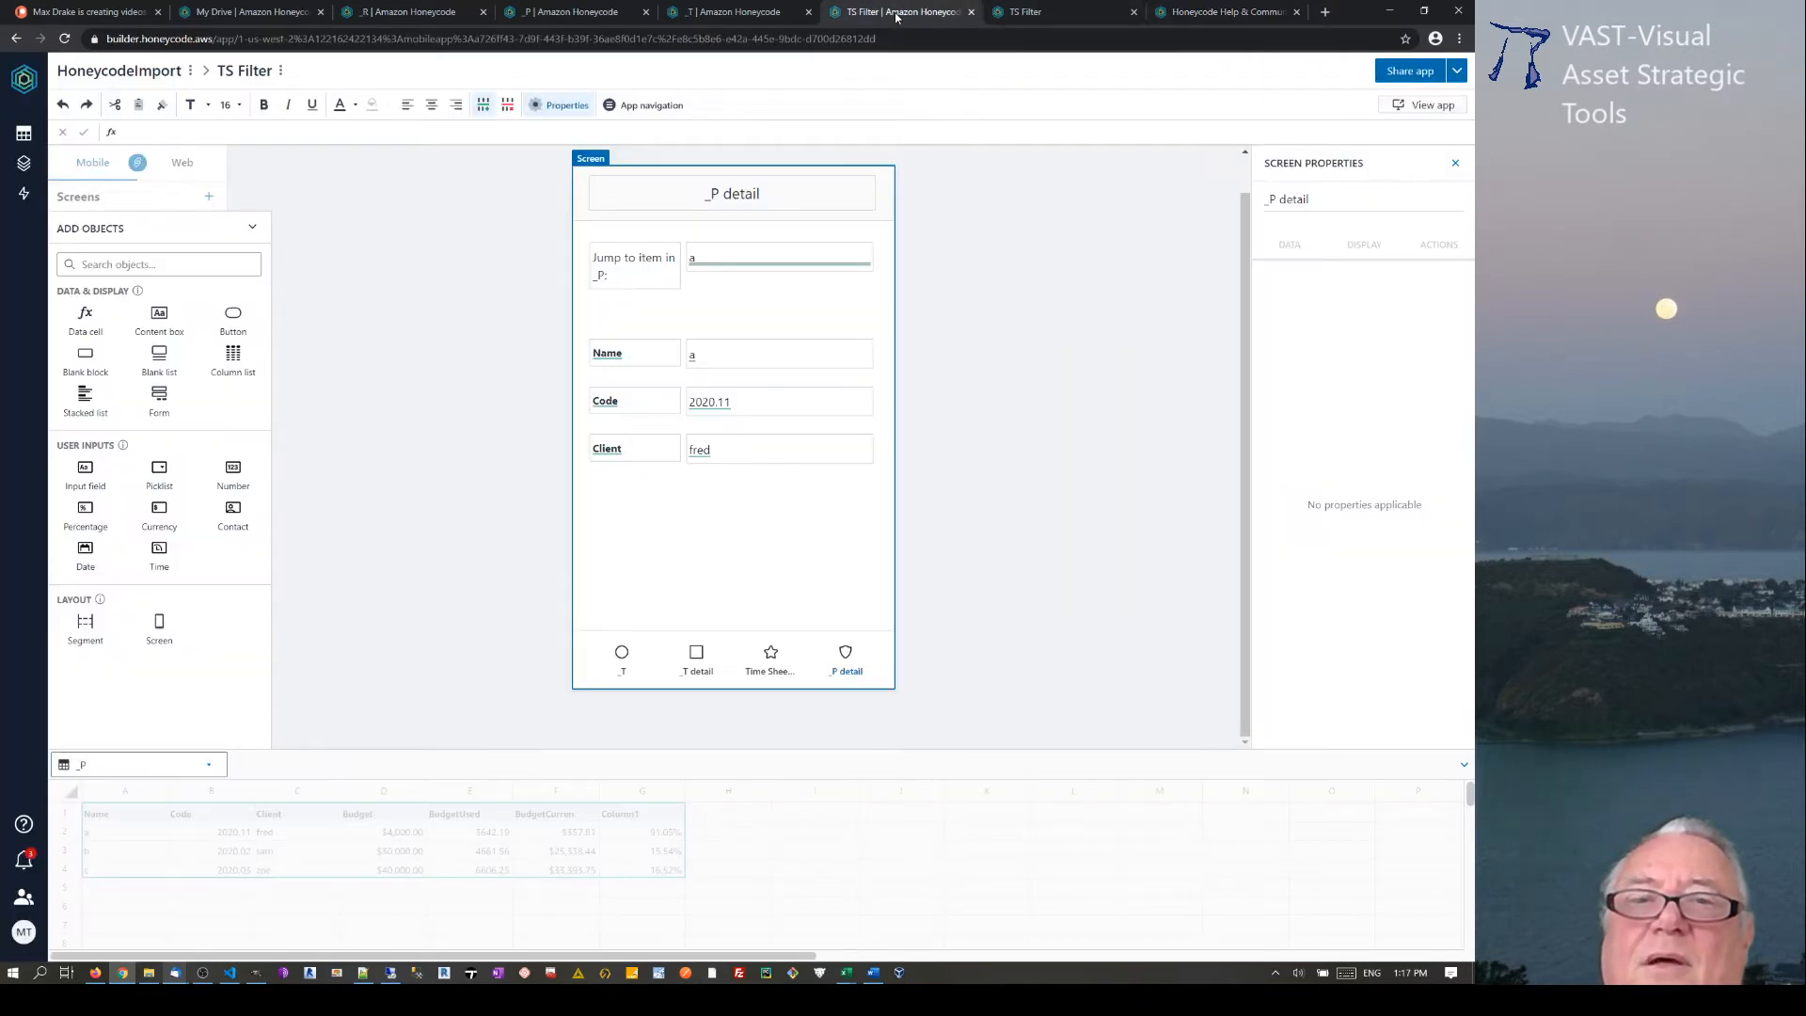
{"action": "left_click", "coordinate": [1025, 13]}
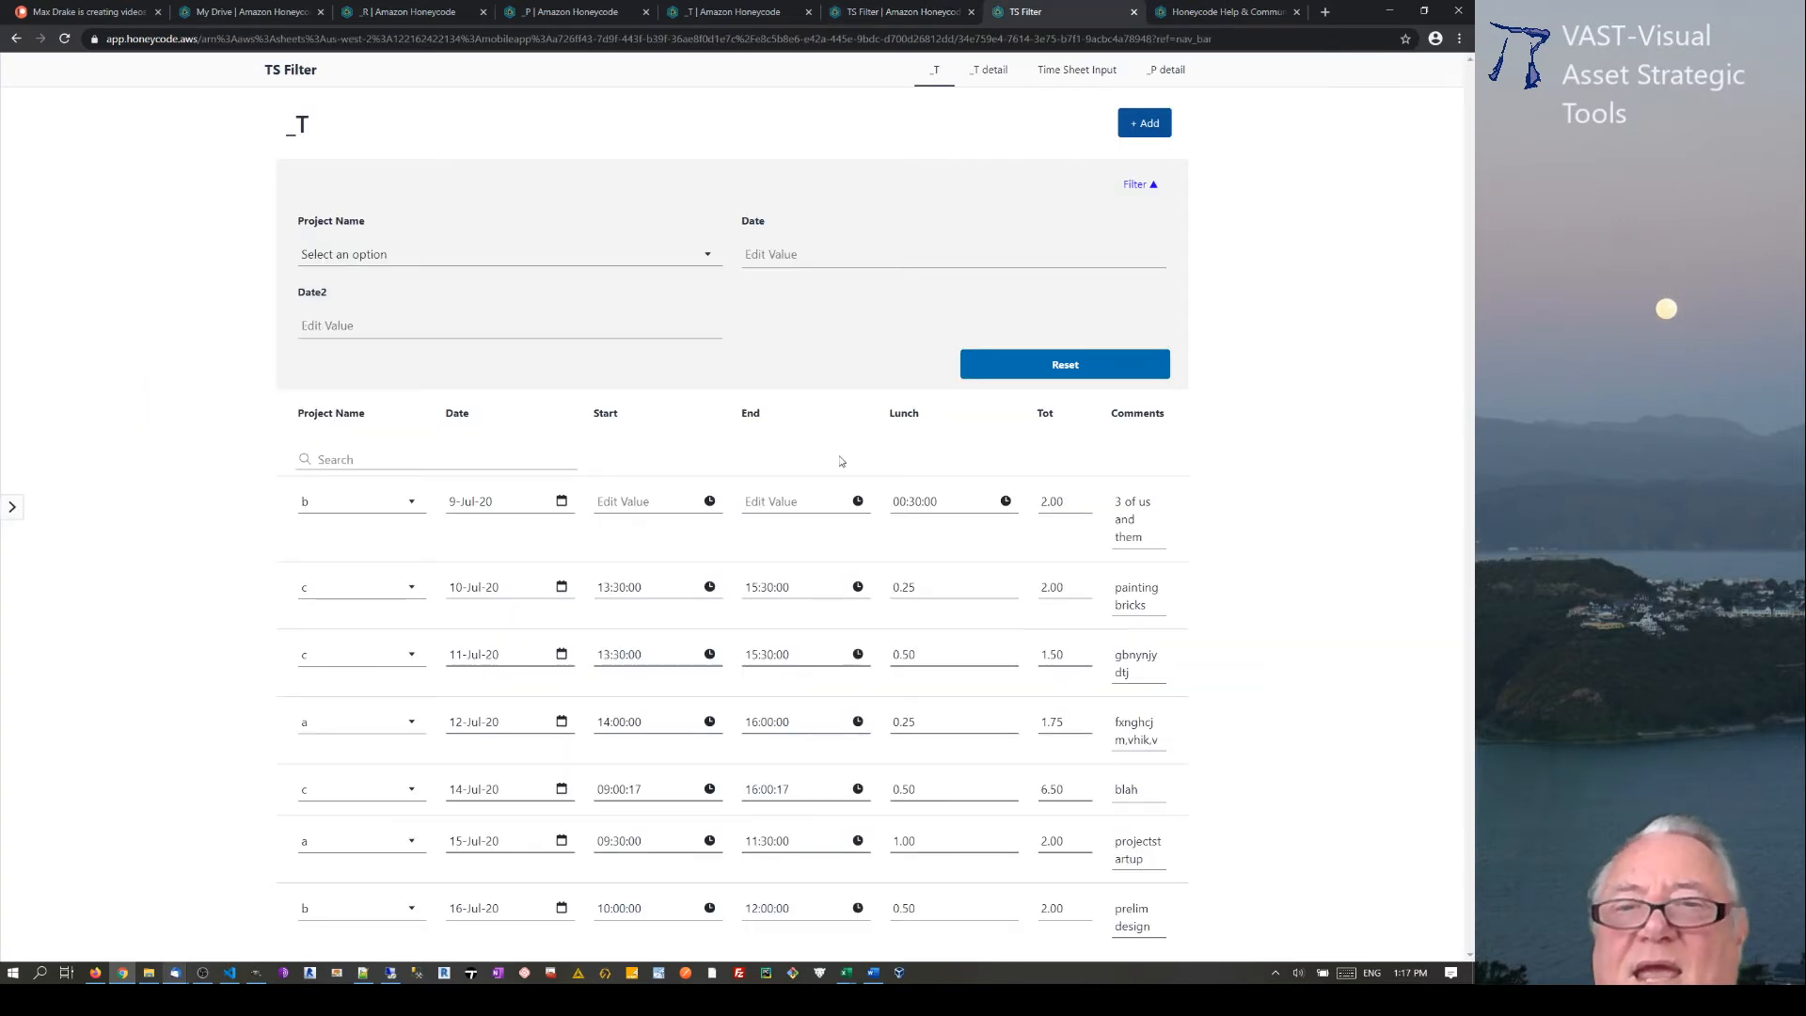
{"action": "left_click", "coordinate": [920, 503]}
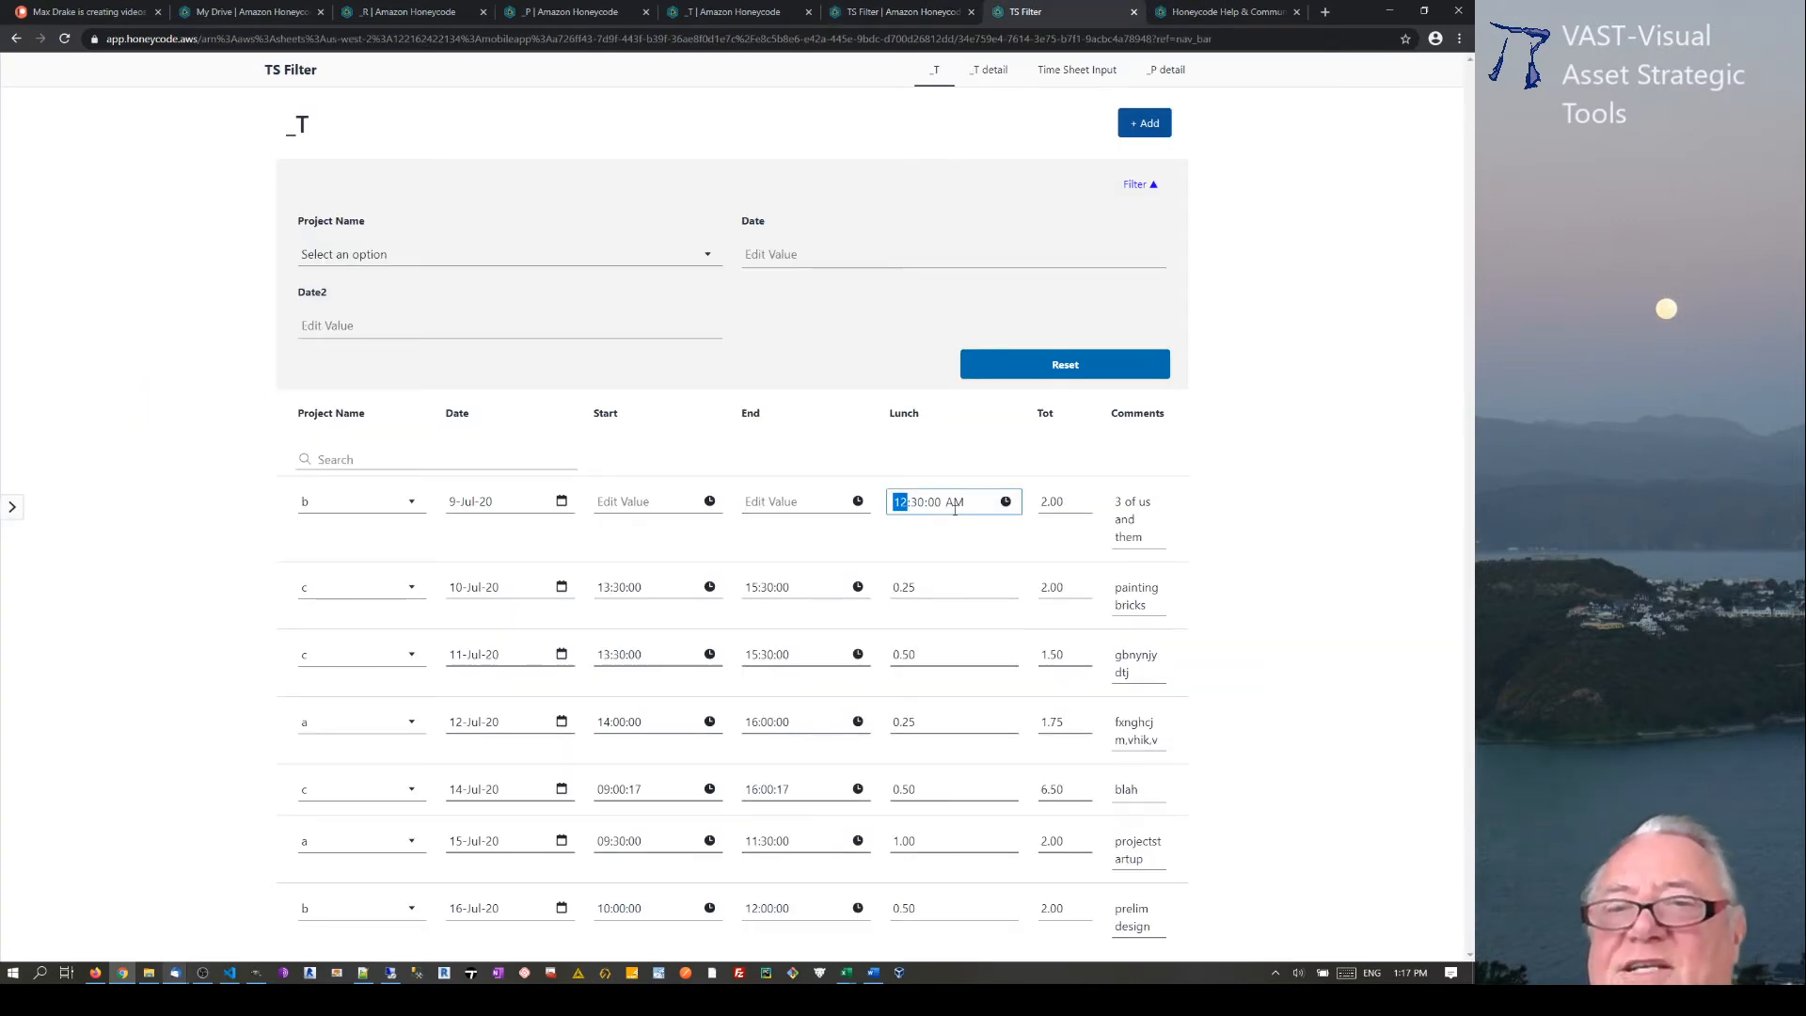
{"action": "left_click", "coordinate": [903, 453]}
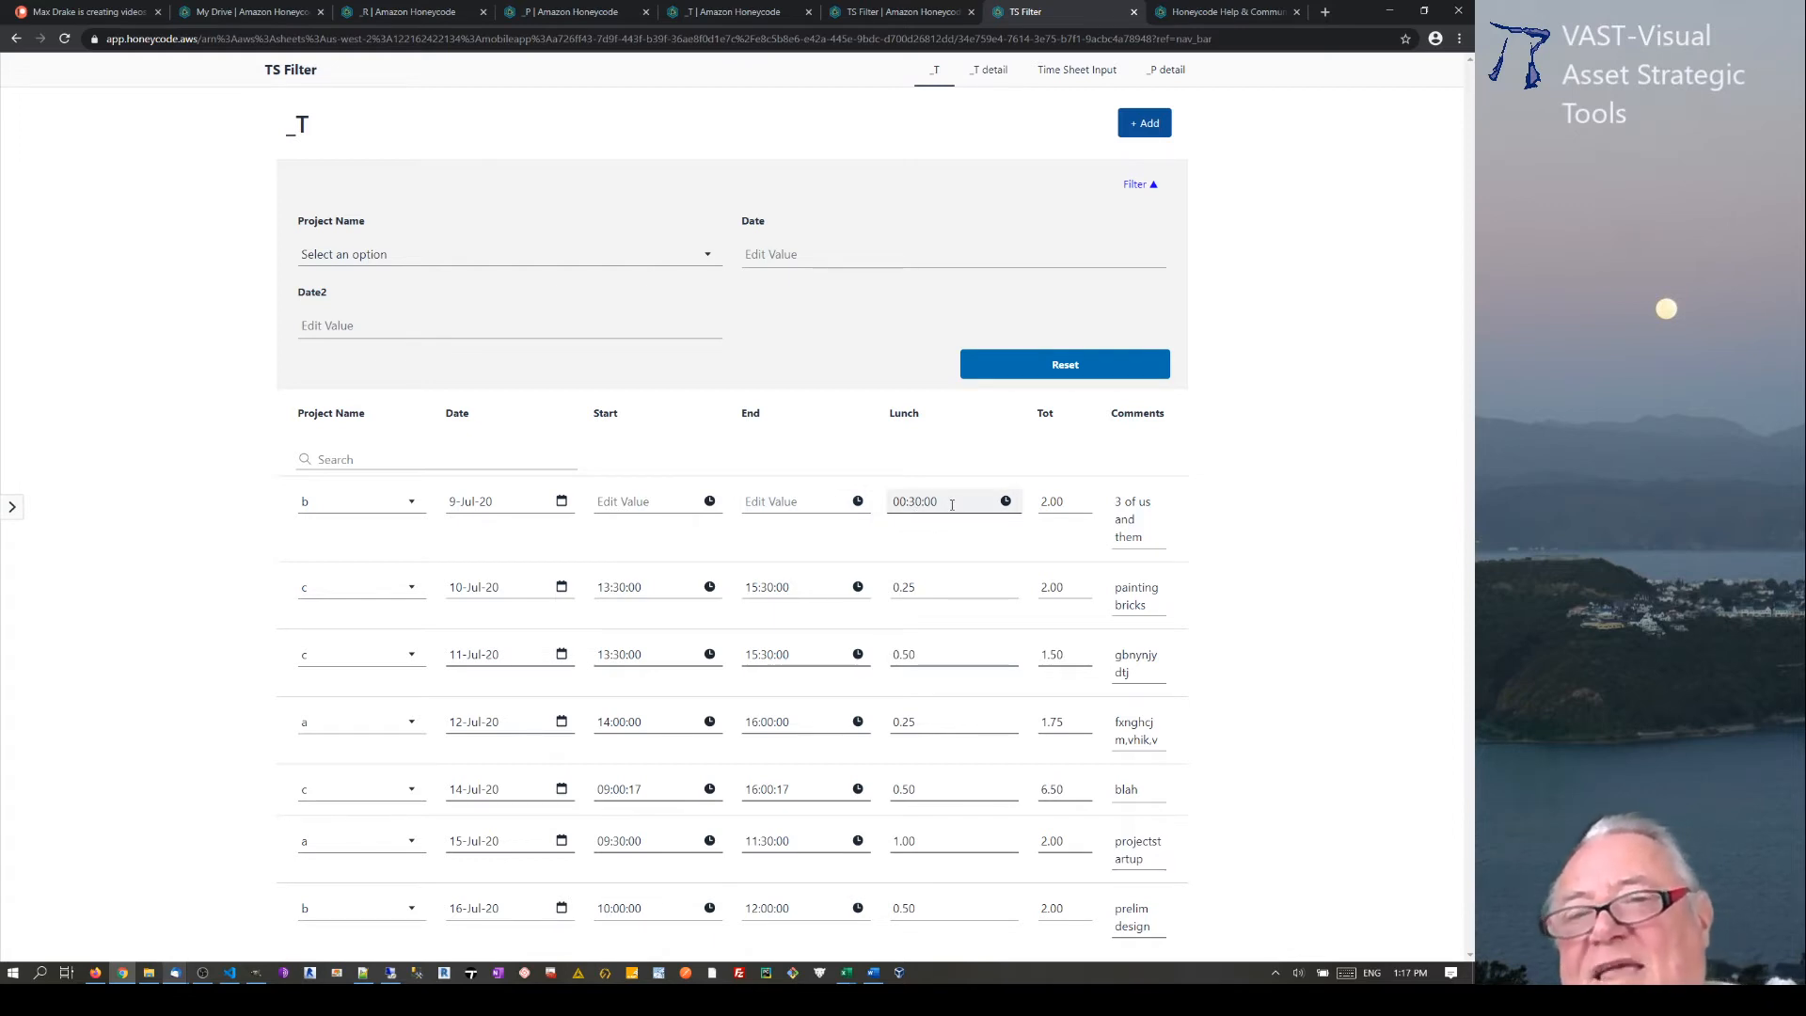
{"action": "left_click", "coordinate": [896, 502]}
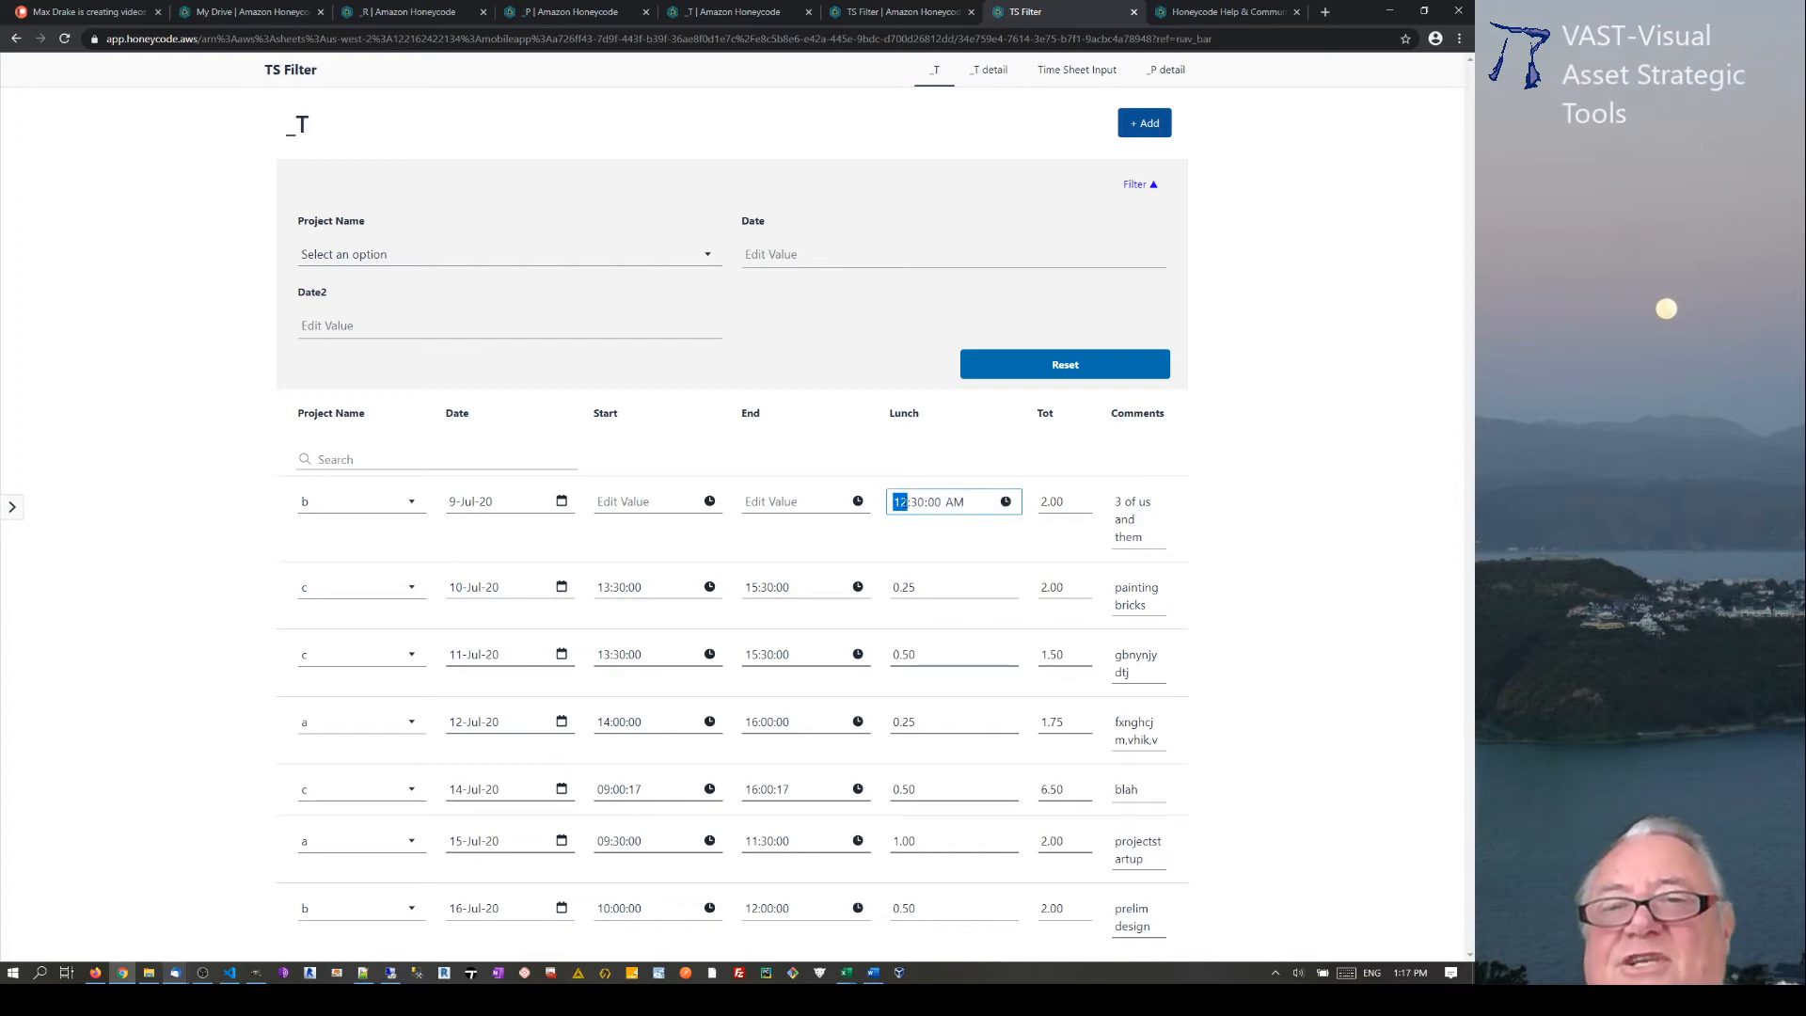
{"action": "left_click", "coordinate": [934, 506]}
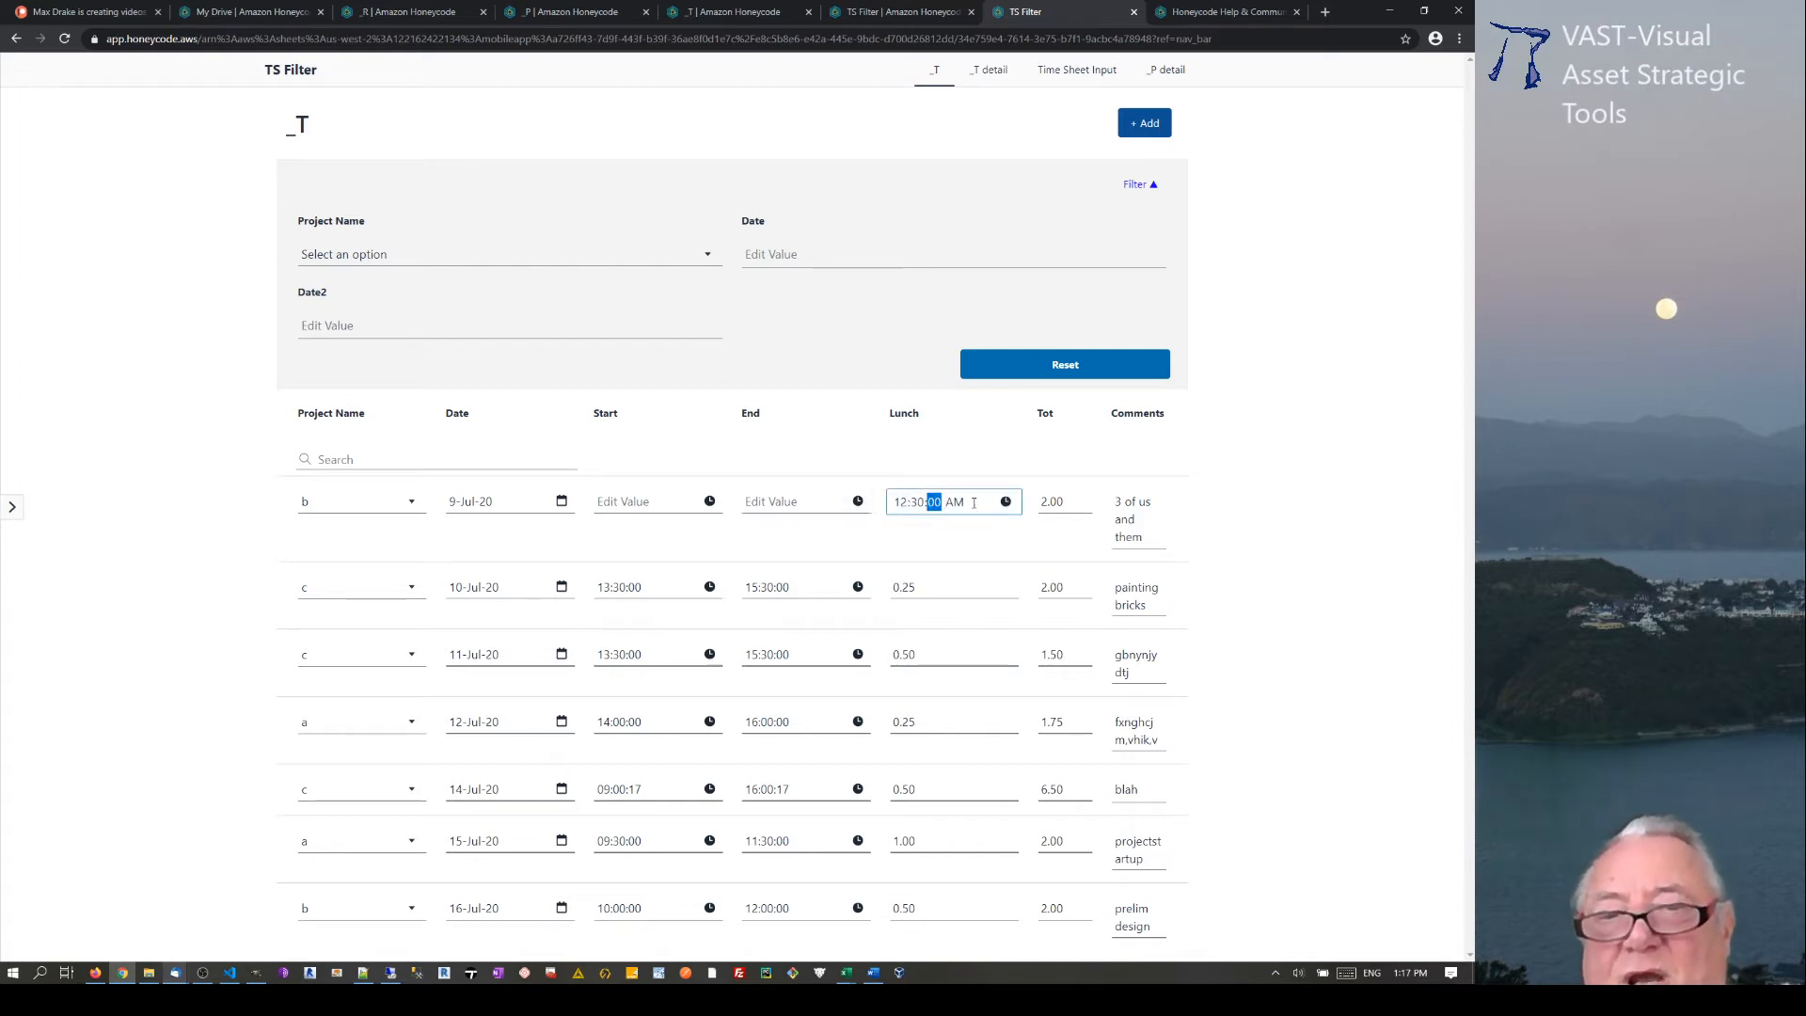
Try to set the 9-Jul-20 entry's Lunch time to 12:00:00 AM, both by direct entry and by choosing 00:00
{"action": "left_click_drag", "start_coordinate": [974, 504], "coordinate": [896, 502]}
{"action": "left_click", "coordinate": [896, 502]}
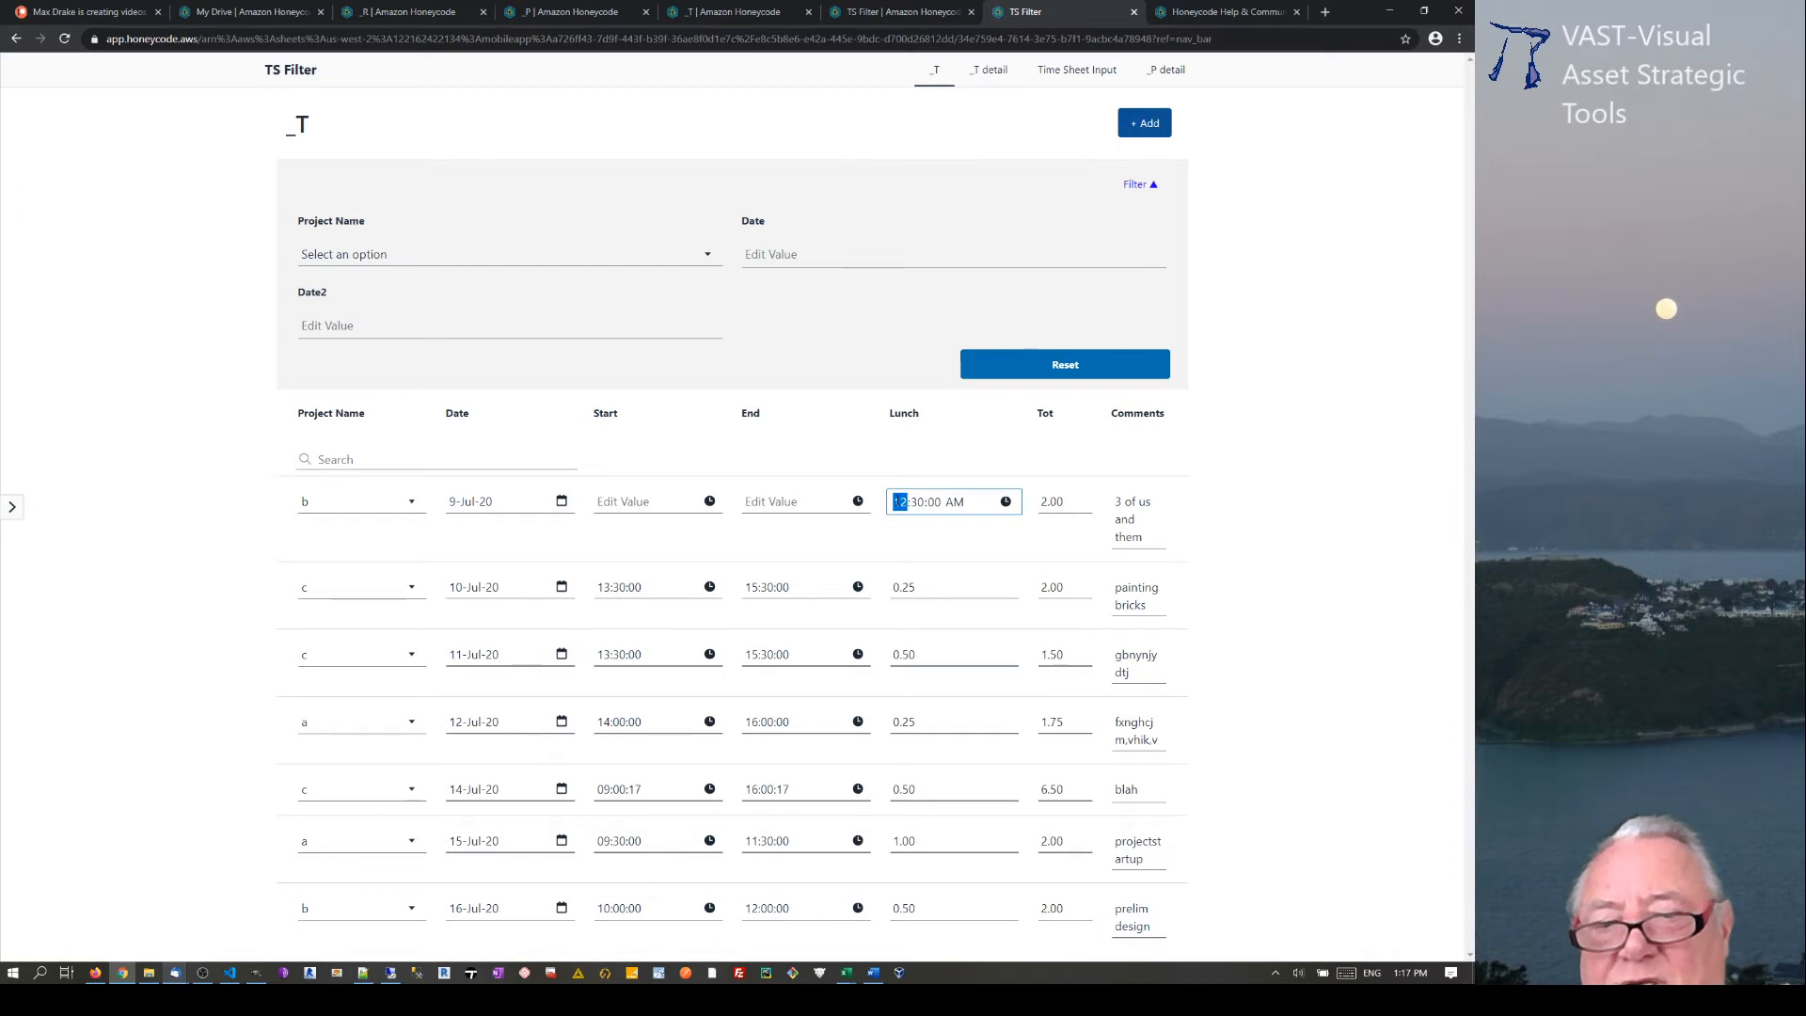
{"action": "left_click", "coordinate": [918, 502]}
{"action": "key", "text": "Return"}
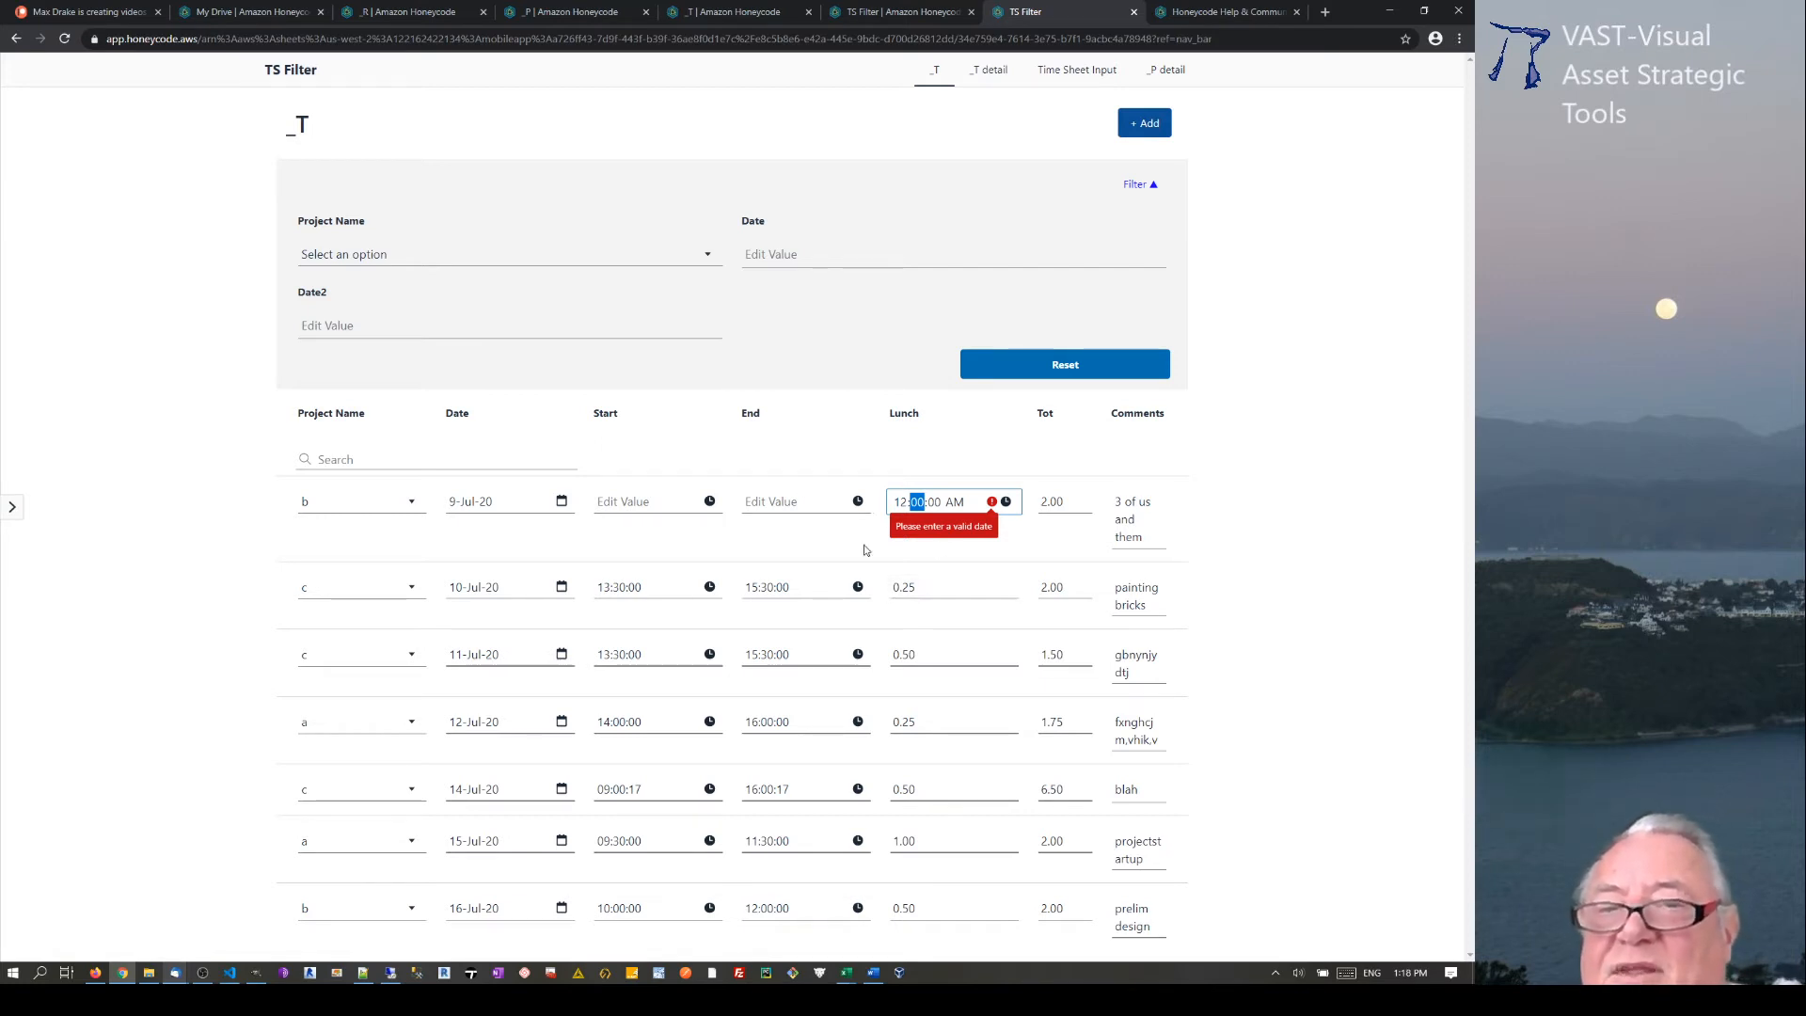
{"action": "left_click", "coordinate": [938, 501]}
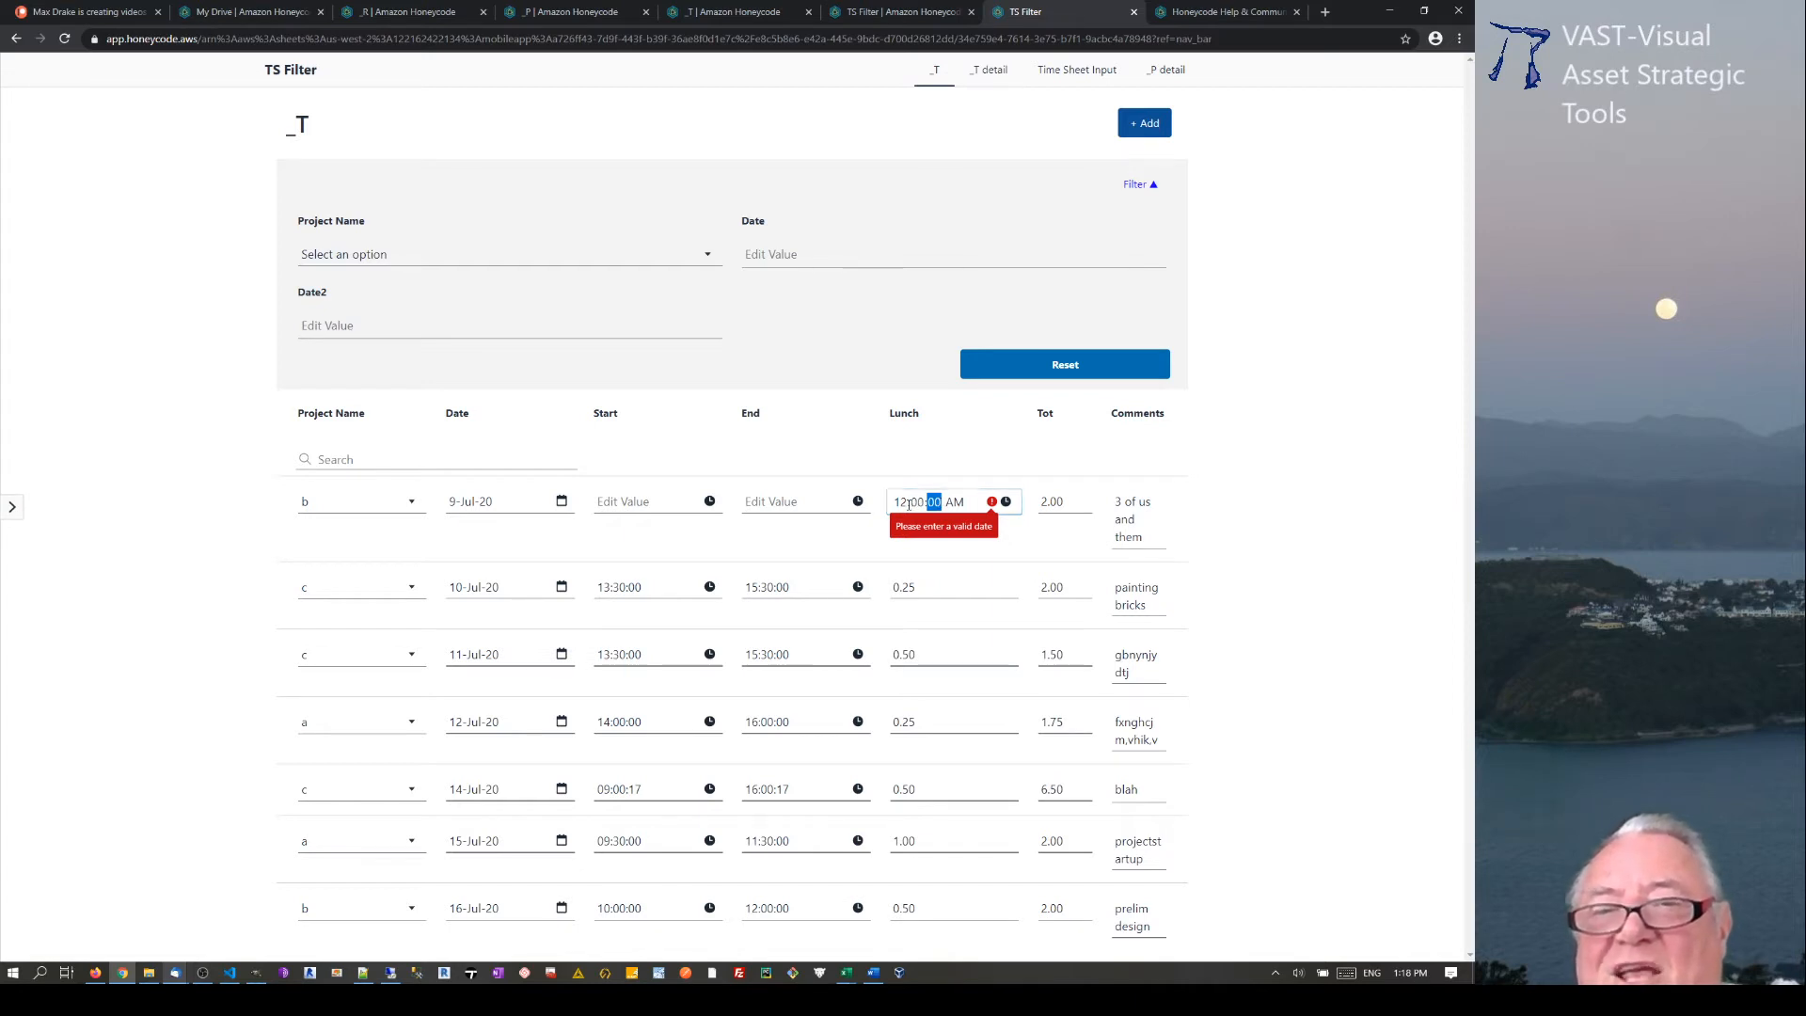
{"action": "left_click", "coordinate": [1005, 502]}
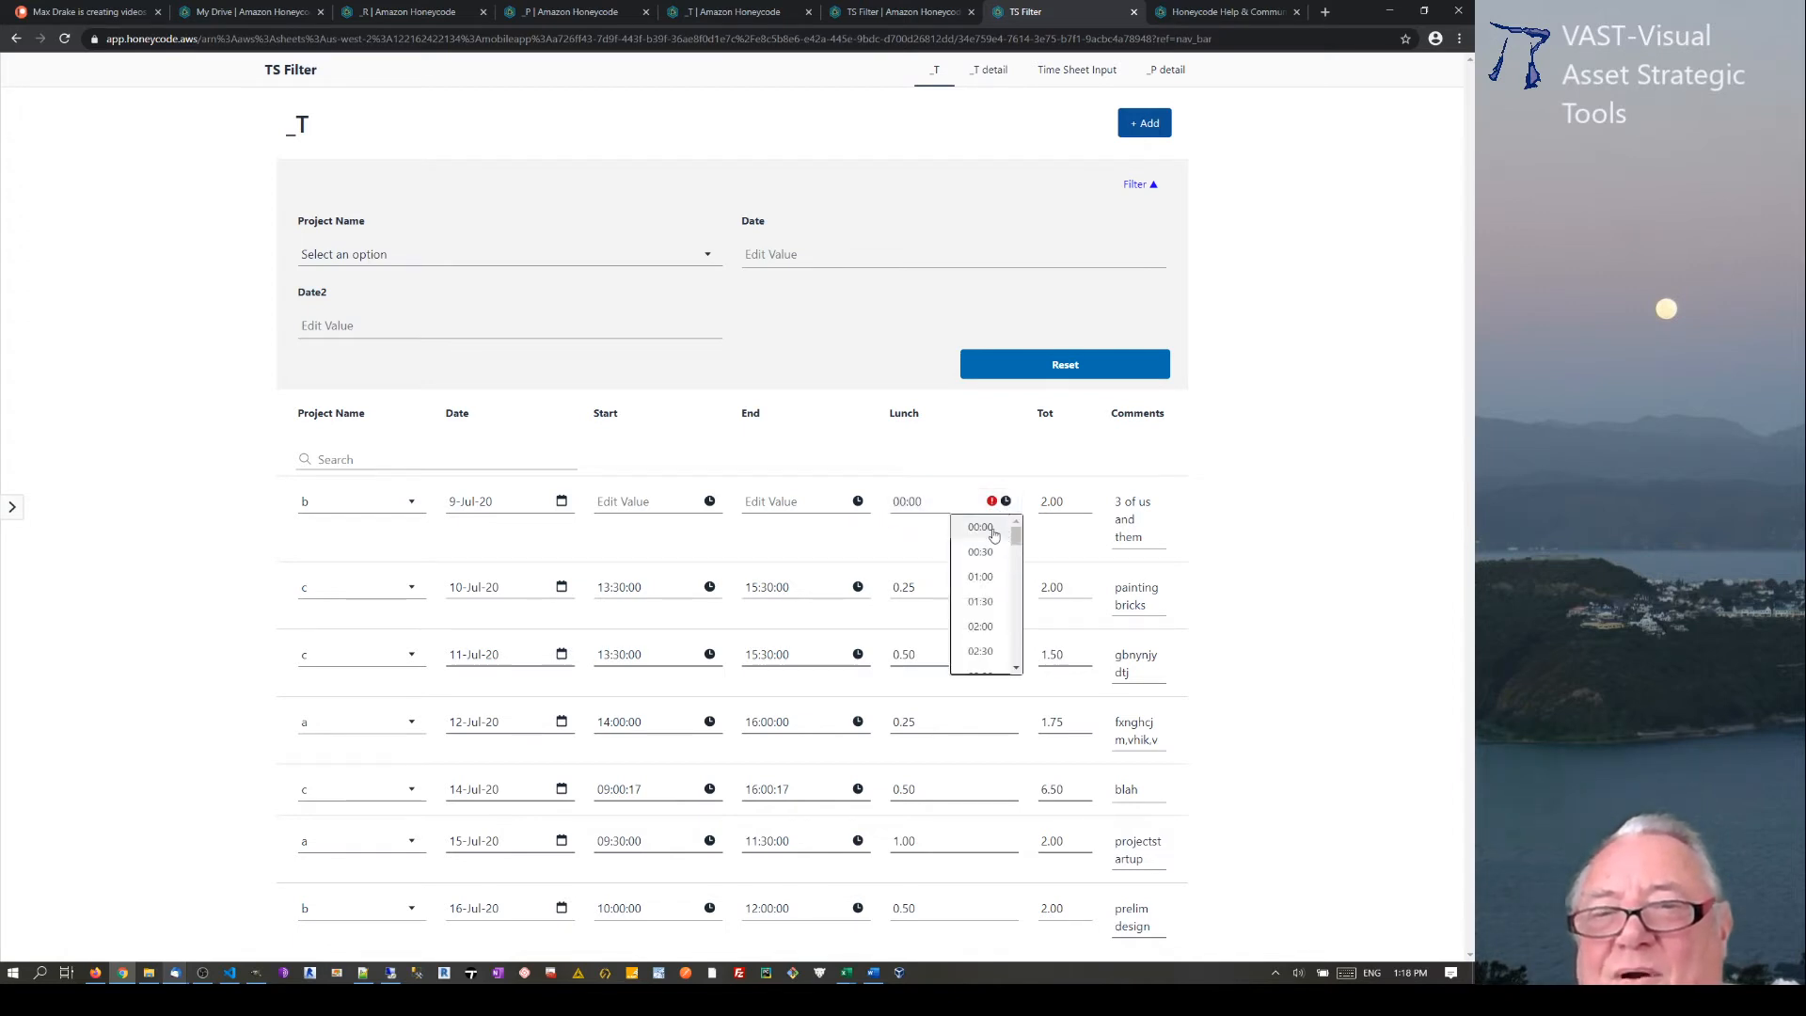
{"action": "left_click", "coordinate": [991, 531]}
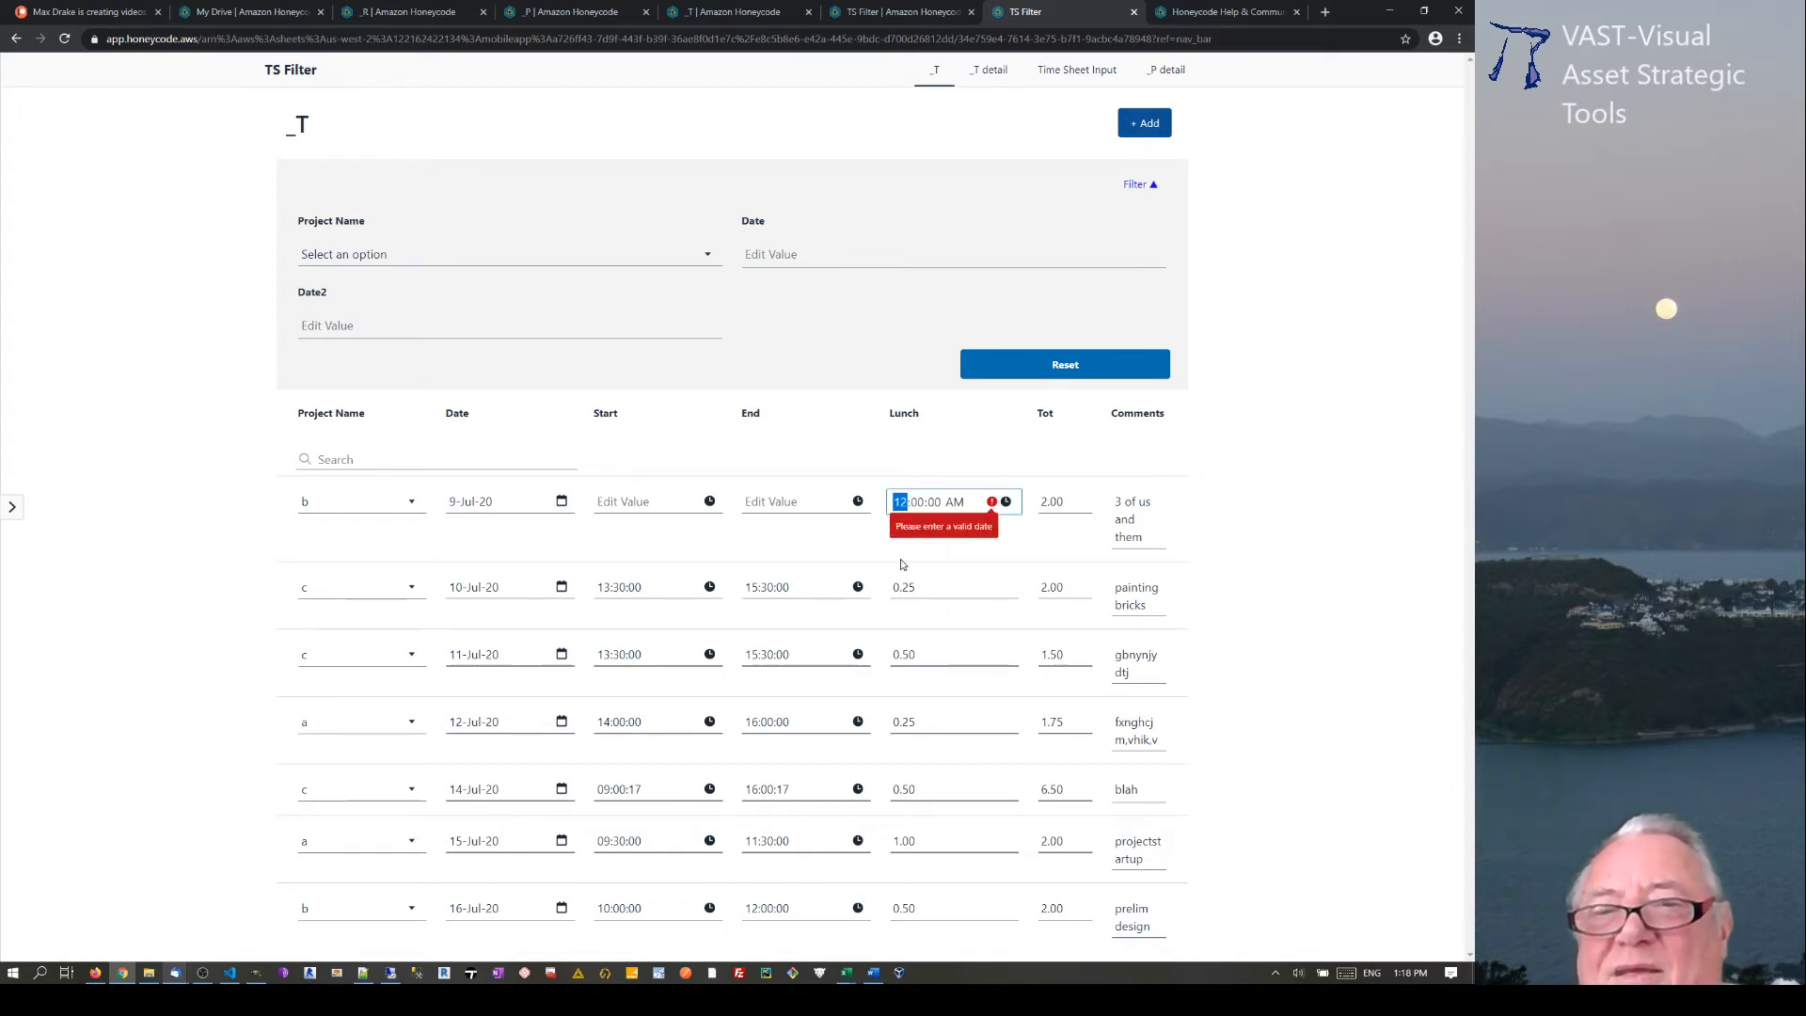
Choose 00:30 as the 9-Jul-20 entry's Lunch time, and change it to 01:00
{"action": "left_click", "coordinate": [1006, 501]}
{"action": "left_click", "coordinate": [993, 555]}
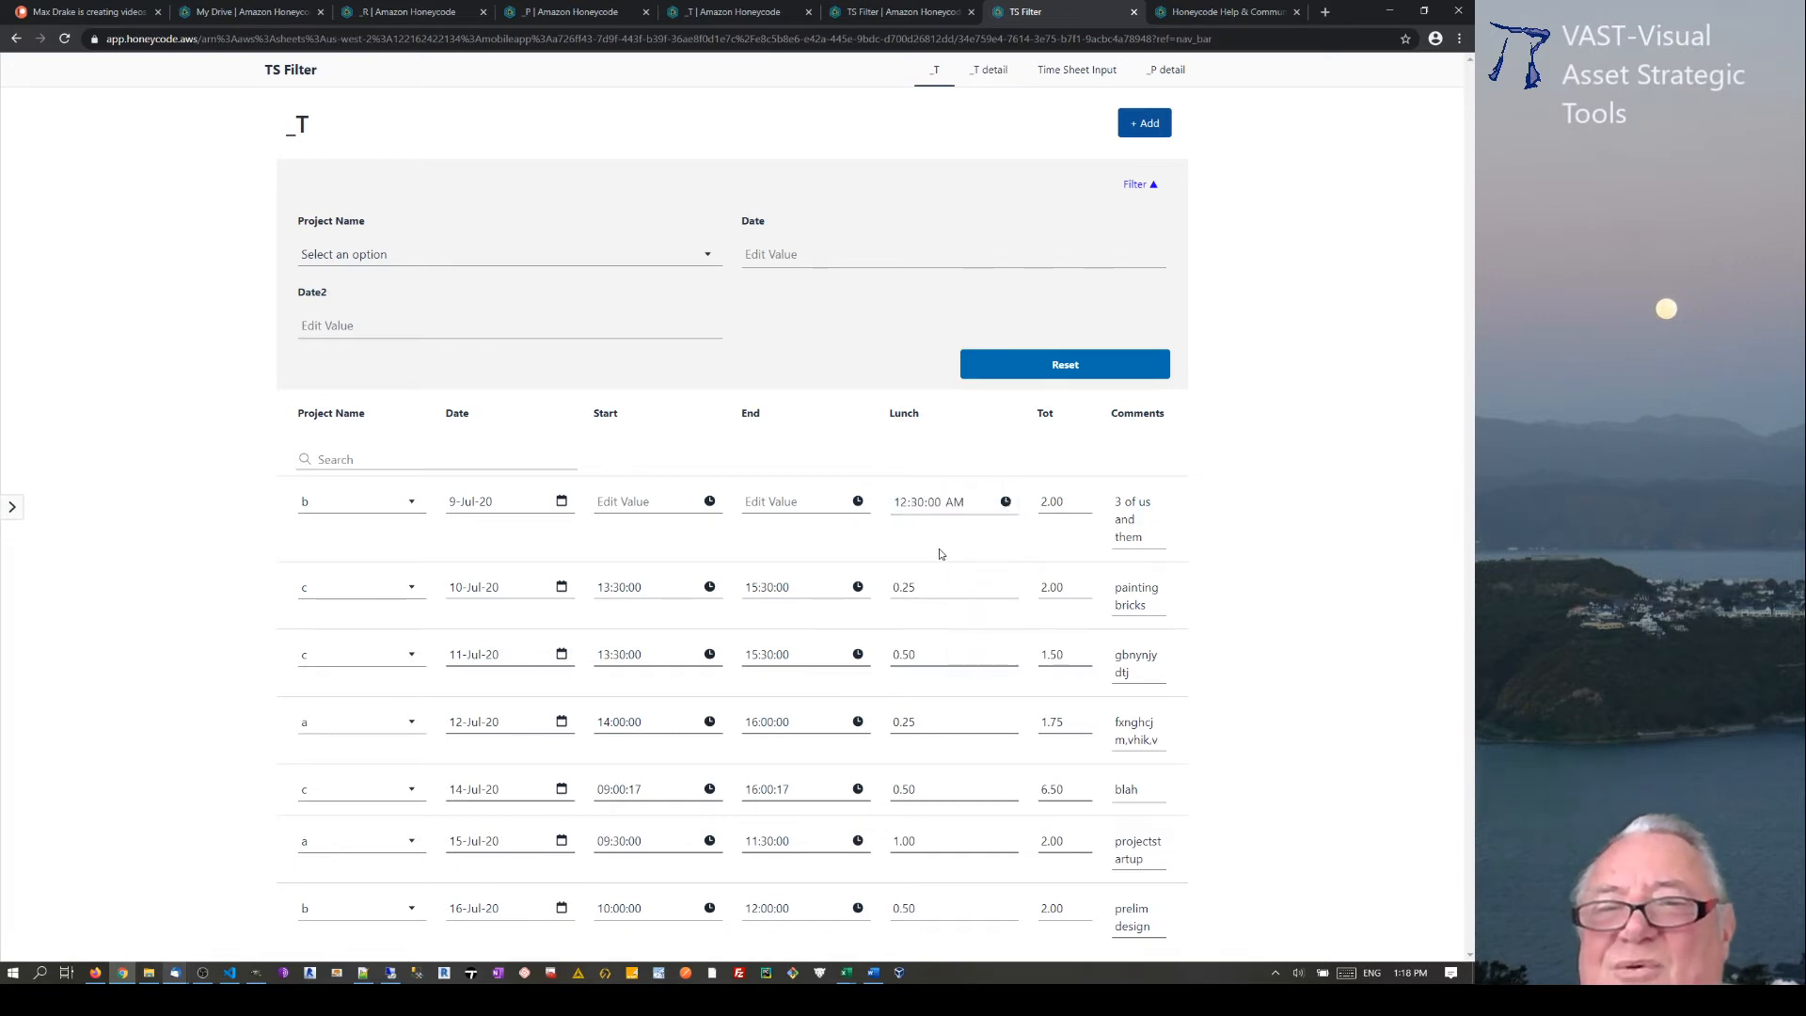
{"action": "left_click", "coordinate": [1005, 503]}
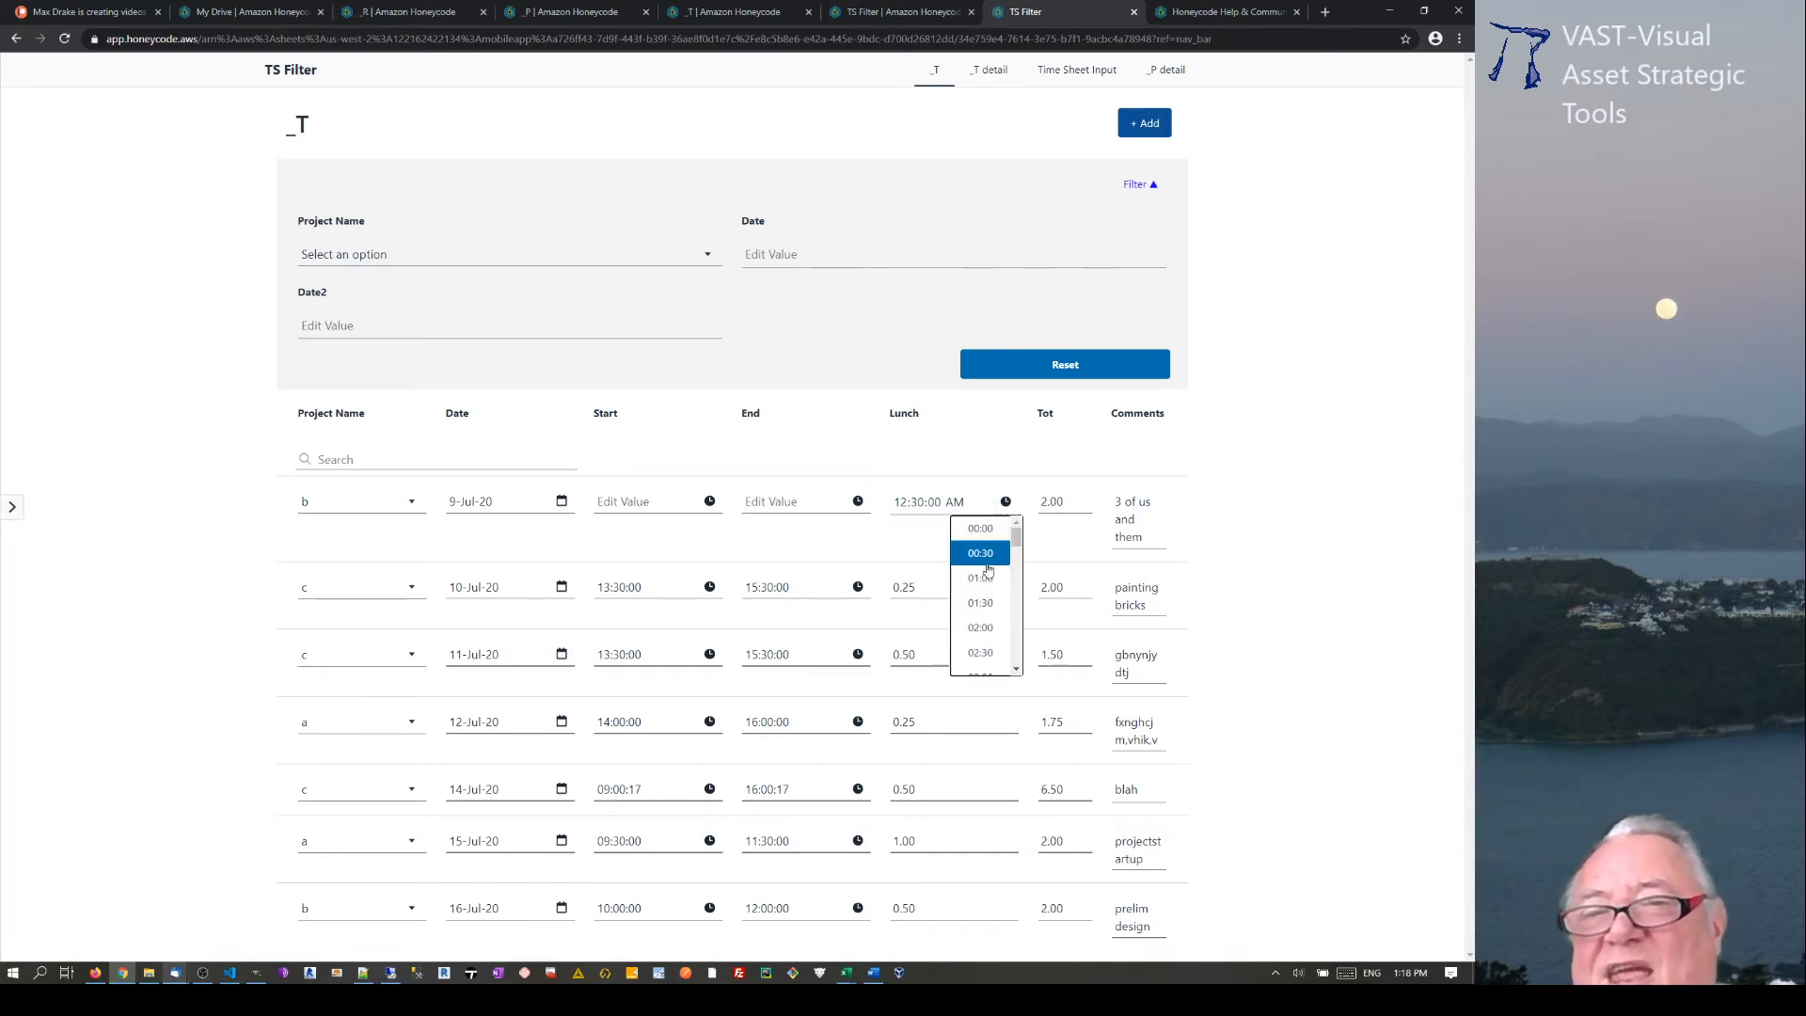
{"action": "left_click", "coordinate": [986, 579]}
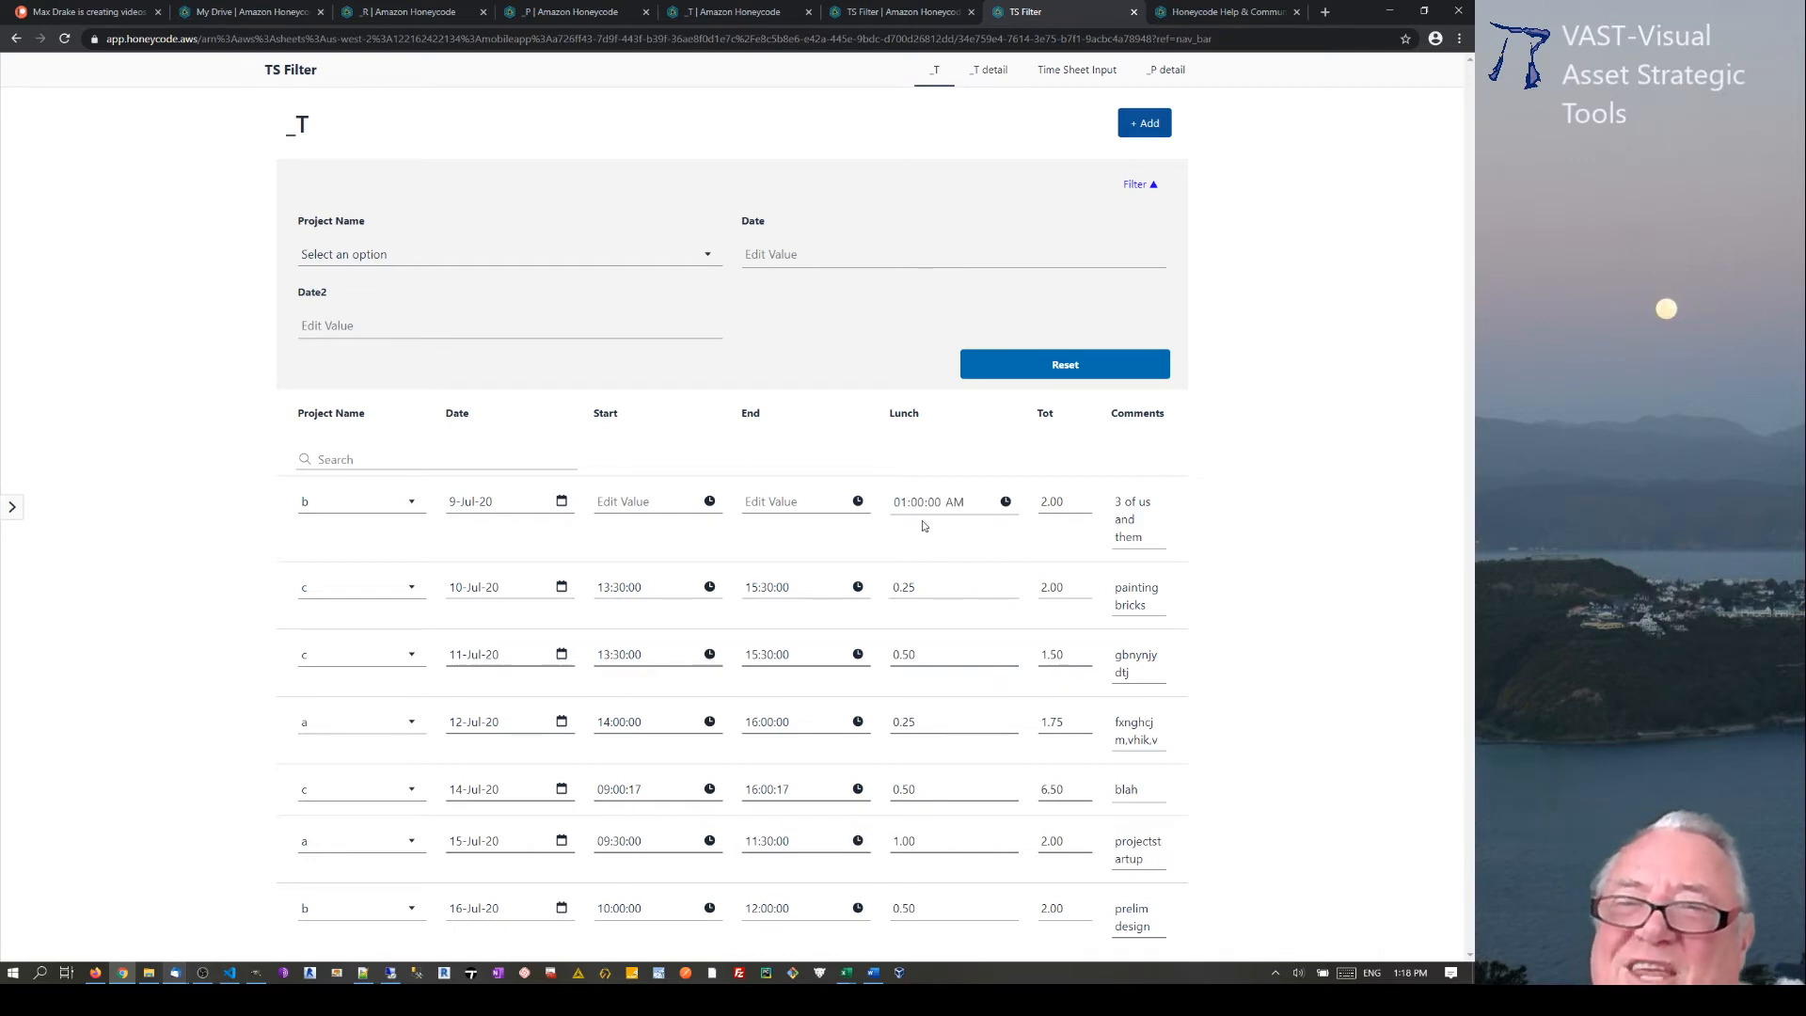
{"action": "left_click", "coordinate": [901, 503]}
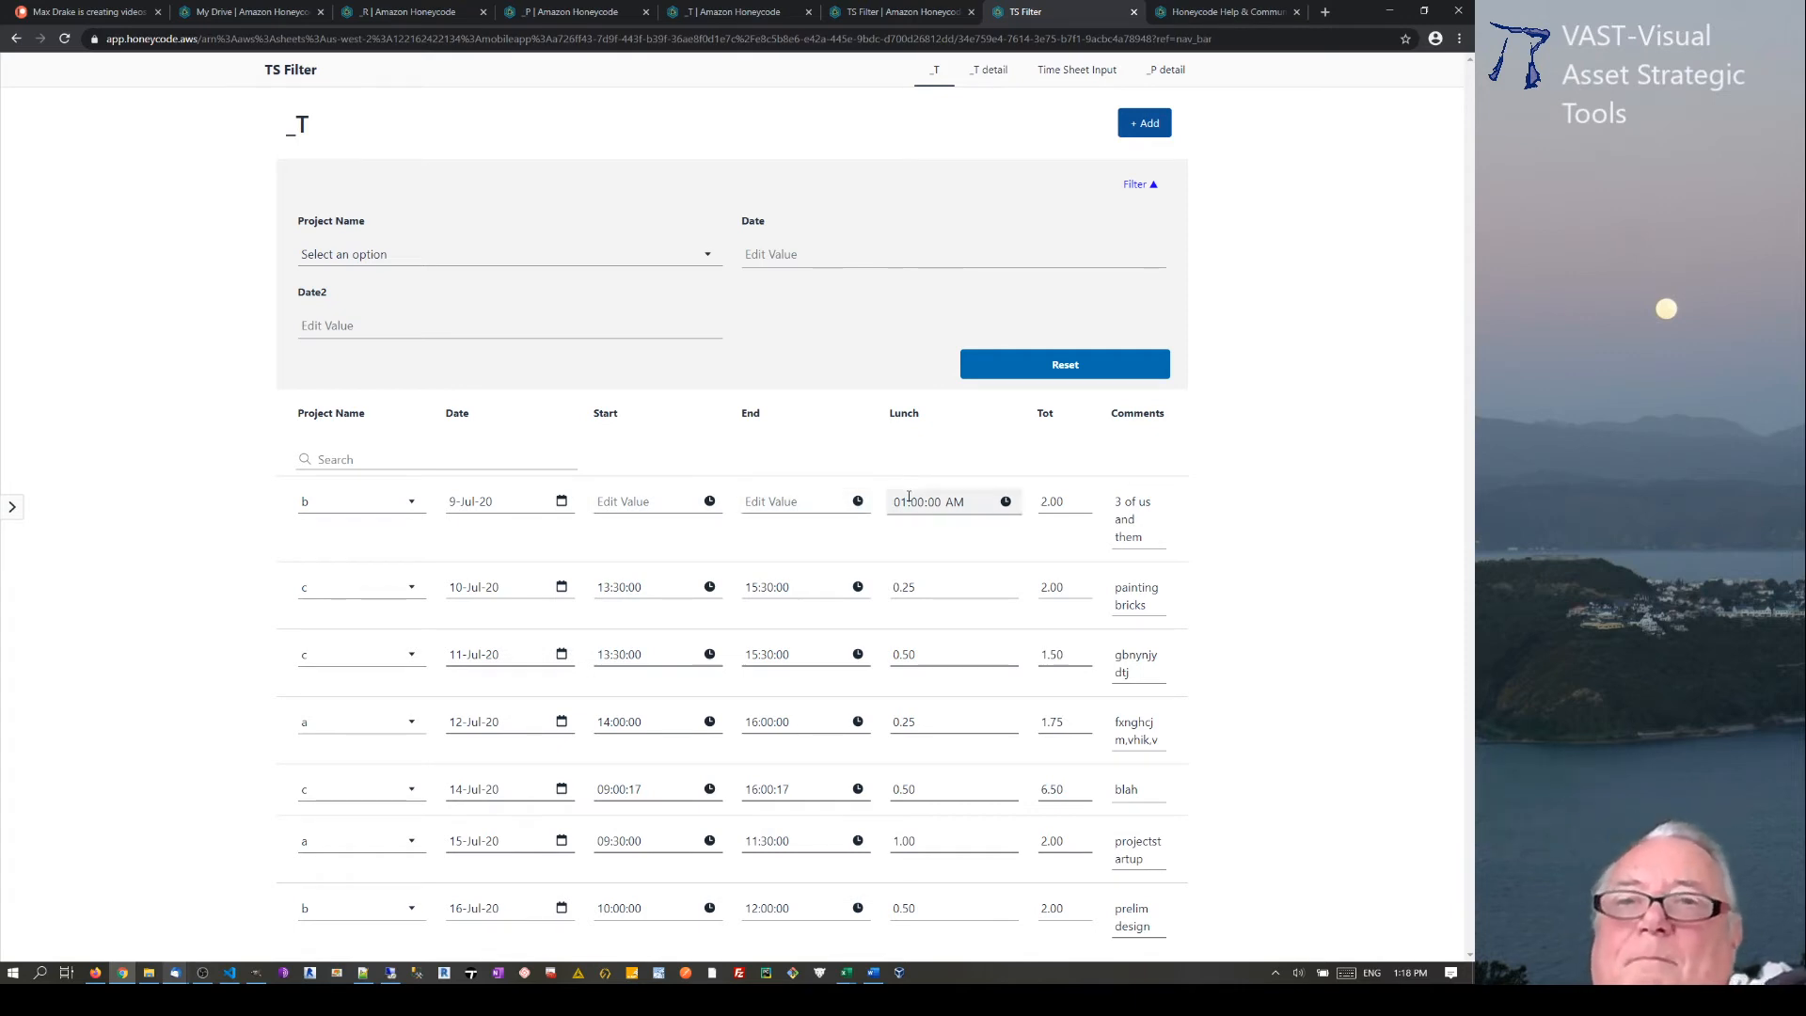
{"action": "left_click", "coordinate": [955, 254]}
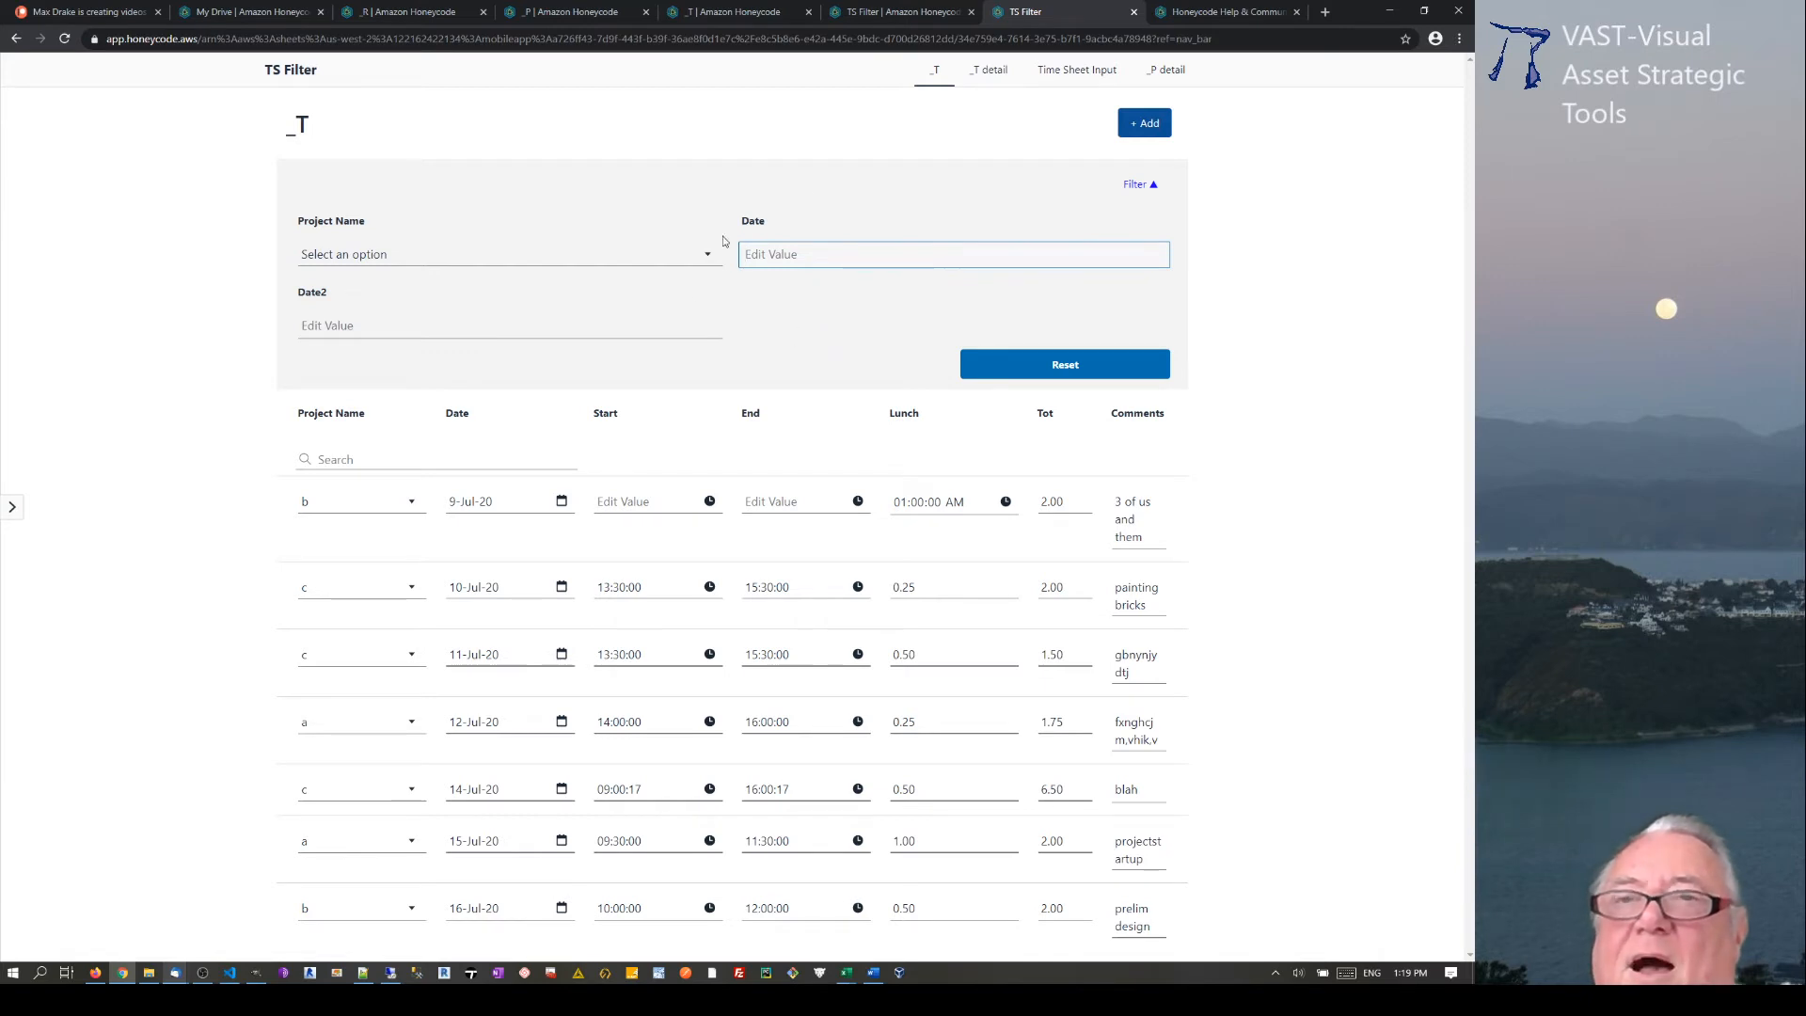
View the Your Suggestions topics in the Honeycode Community and check the _T table in the HoneycodeImport workbook
{"action": "left_click", "coordinate": [1250, 12]}
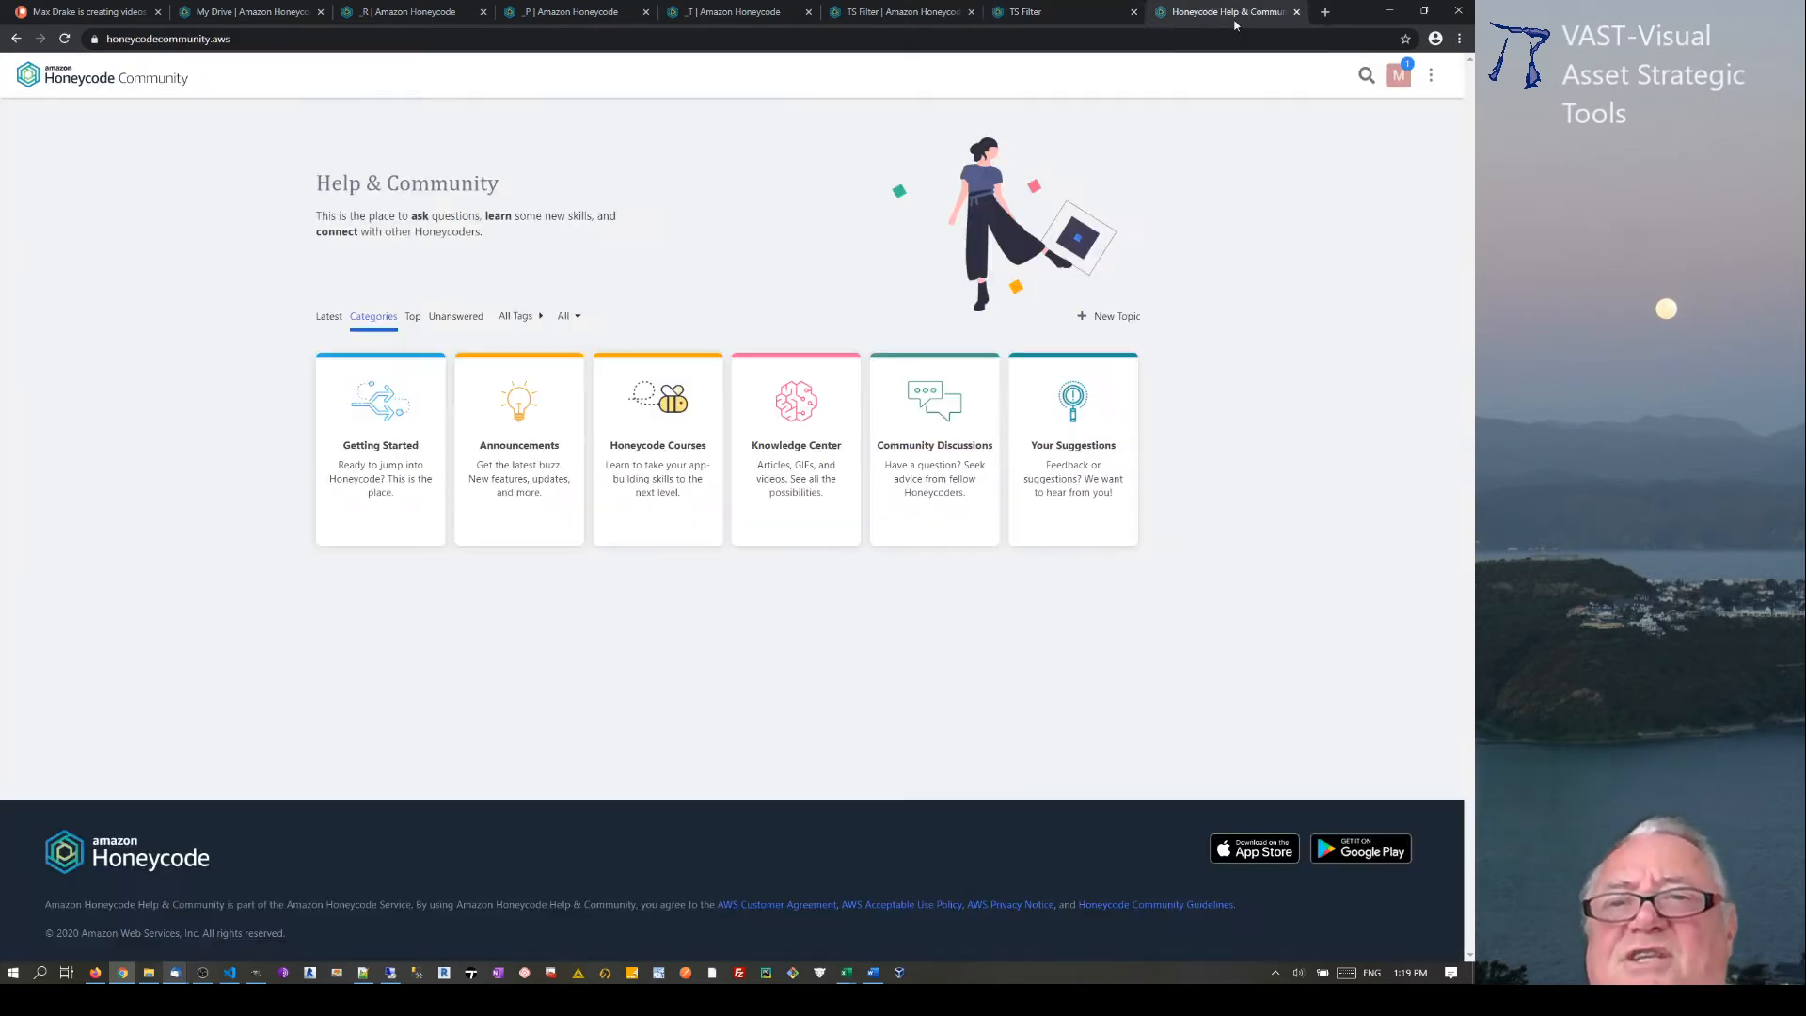
{"action": "left_click", "coordinate": [1053, 425]}
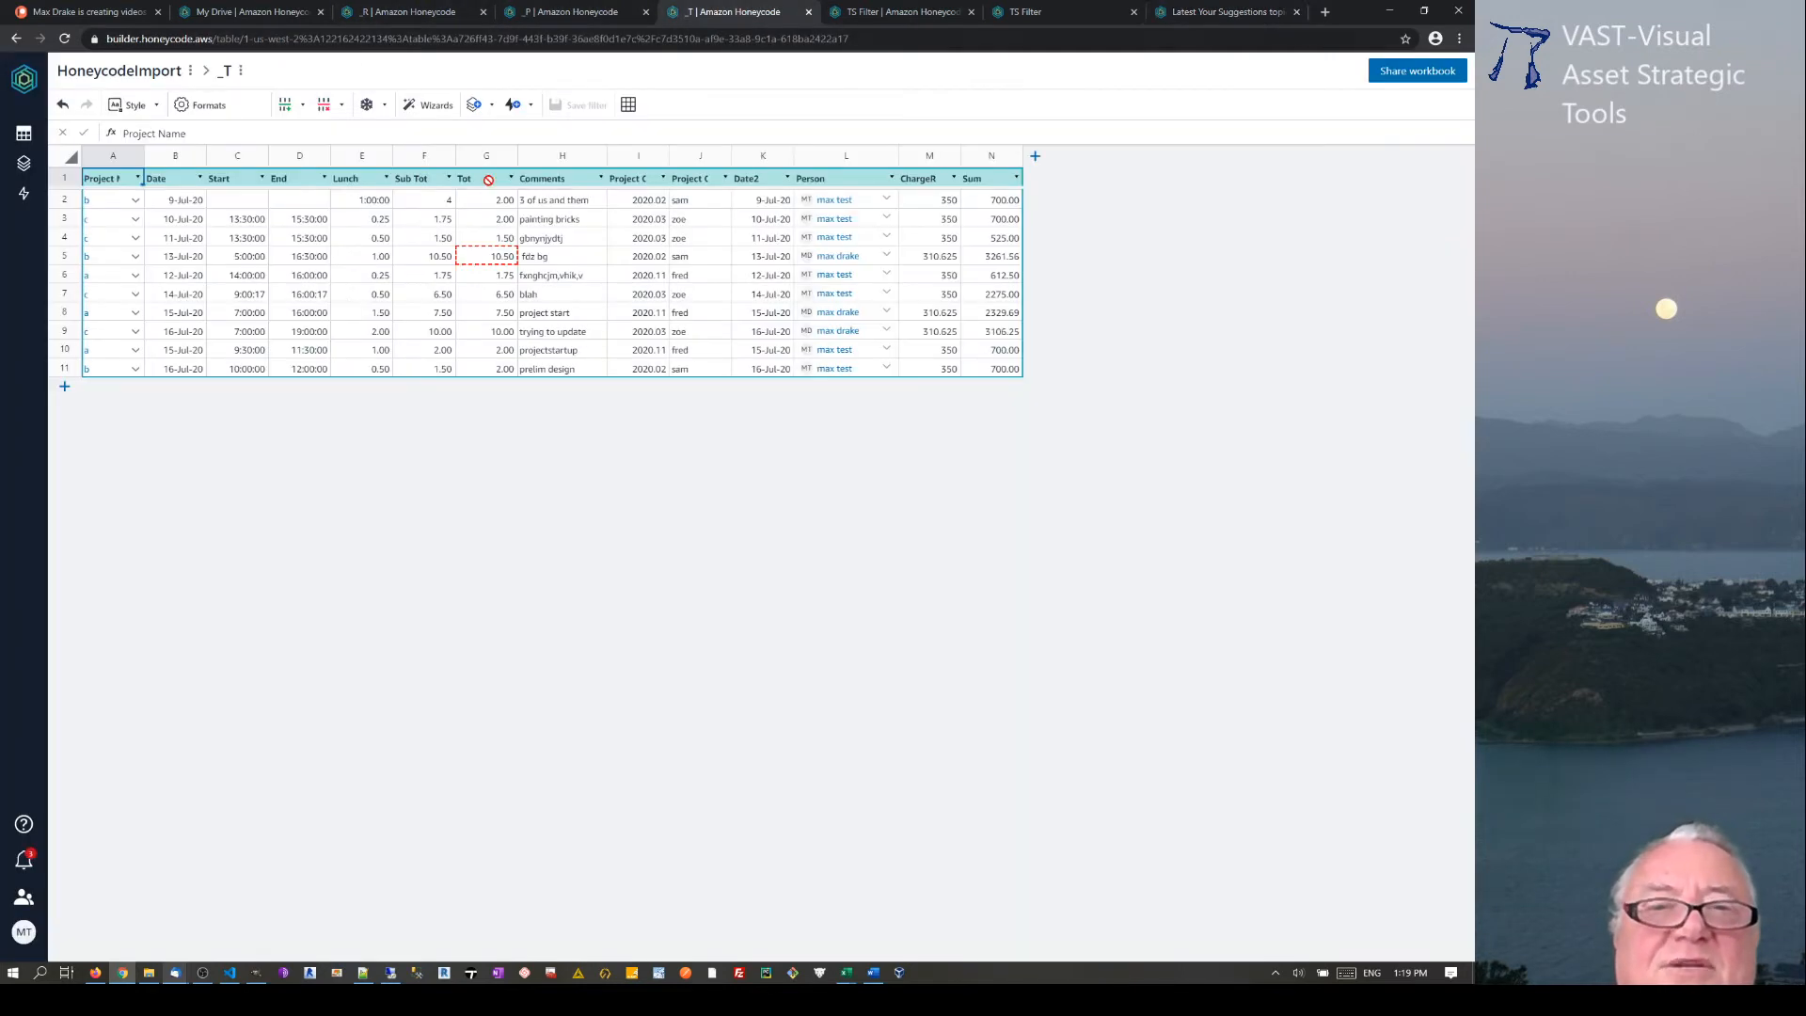
{"action": "left_click", "coordinate": [740, 12]}
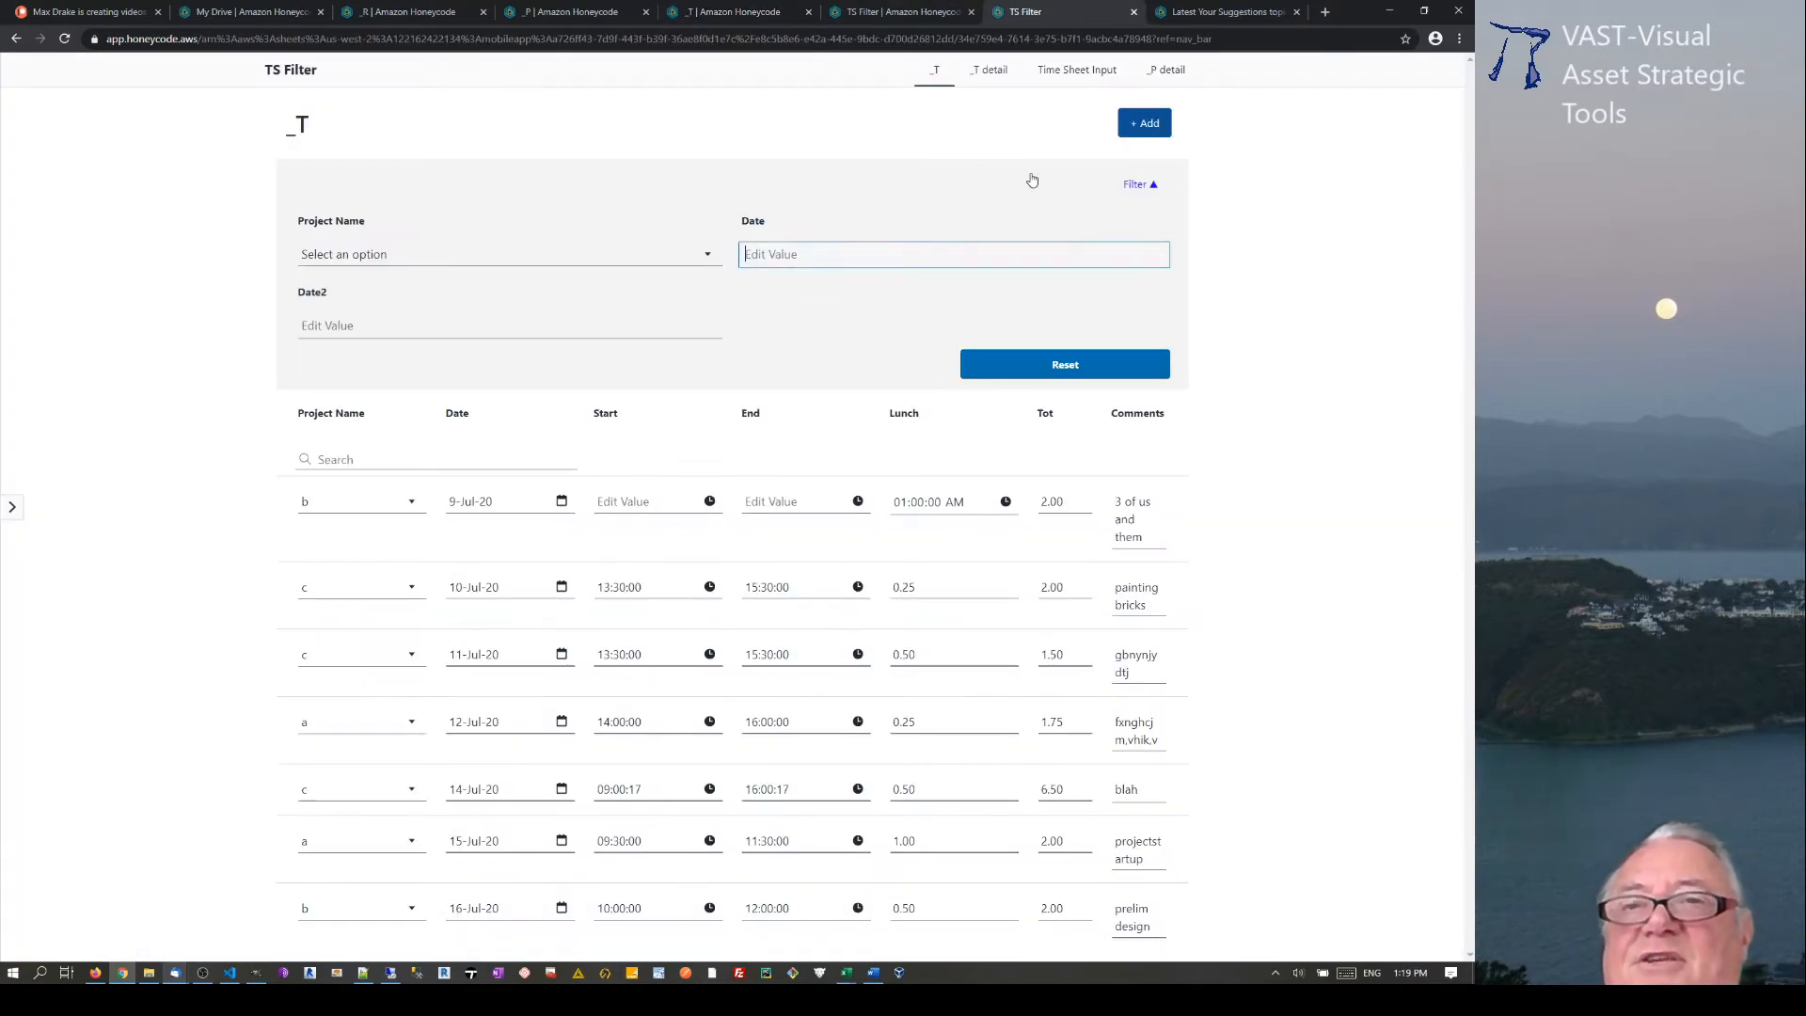
Show the _P detail screen of the TS Filter app for project a
{"action": "left_click", "coordinate": [1164, 70]}
{"action": "left_click", "coordinate": [877, 174]}
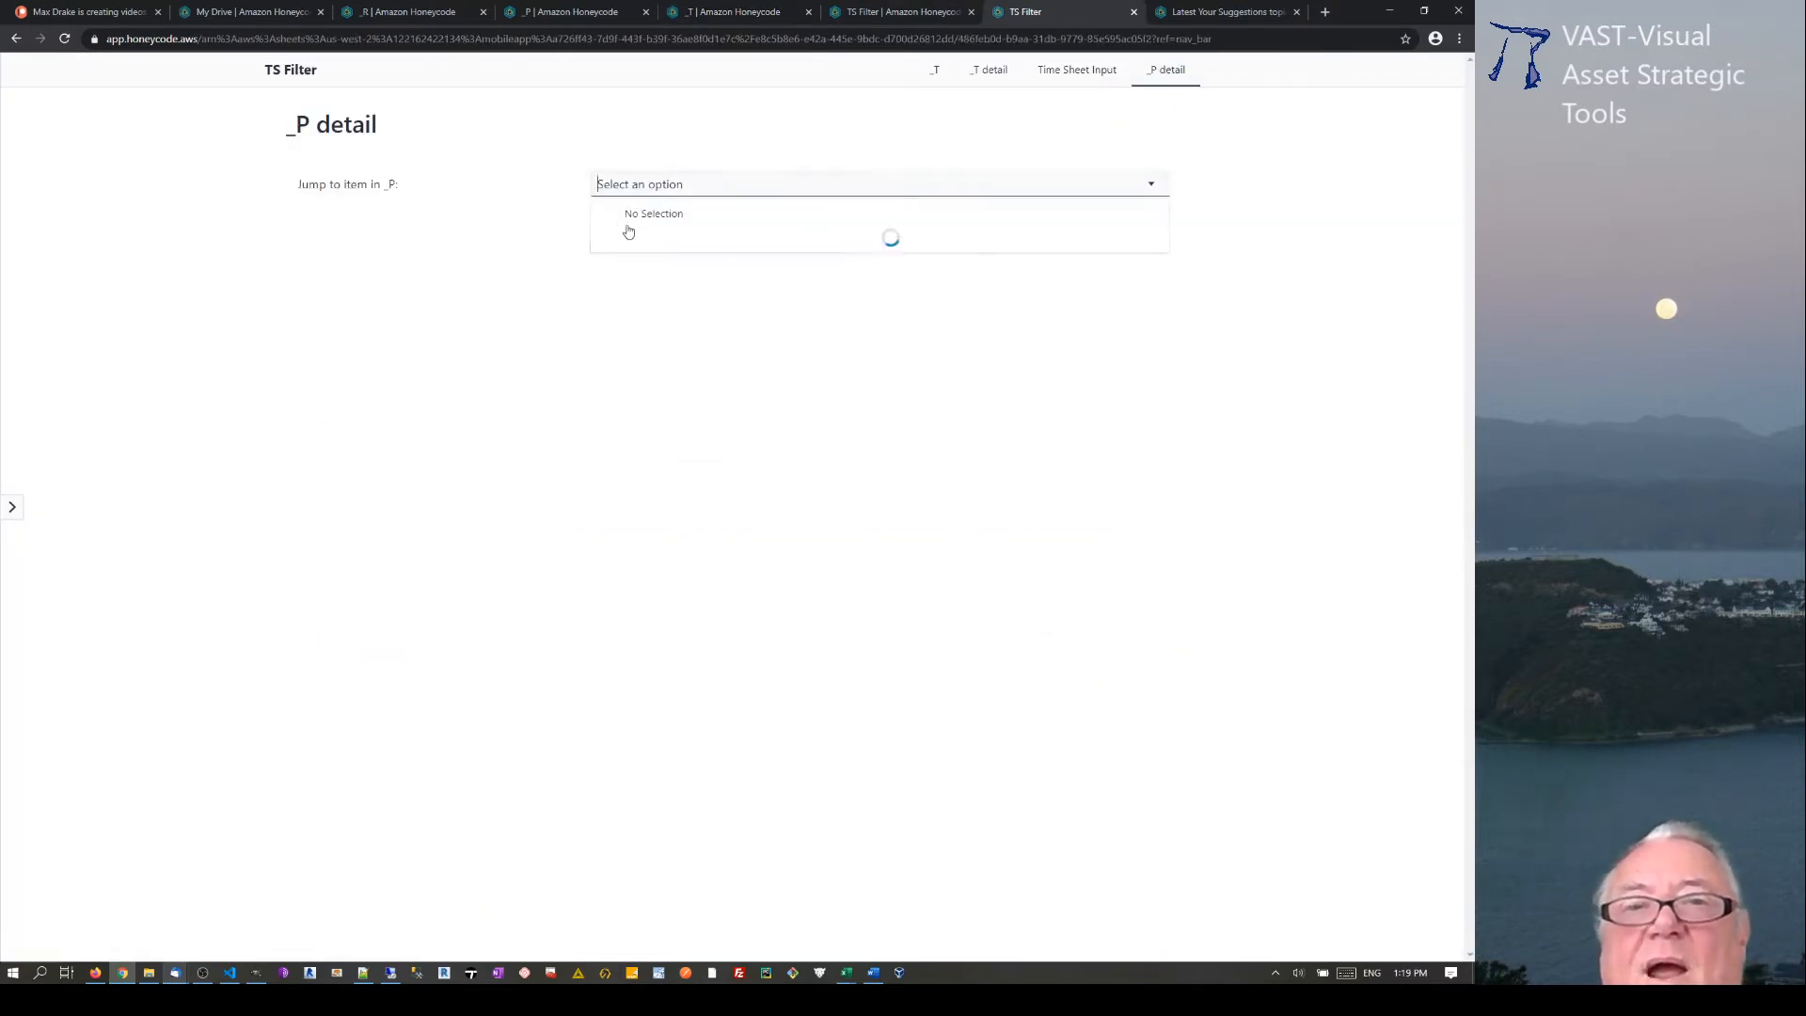
{"action": "left_click", "coordinate": [538, 401]}
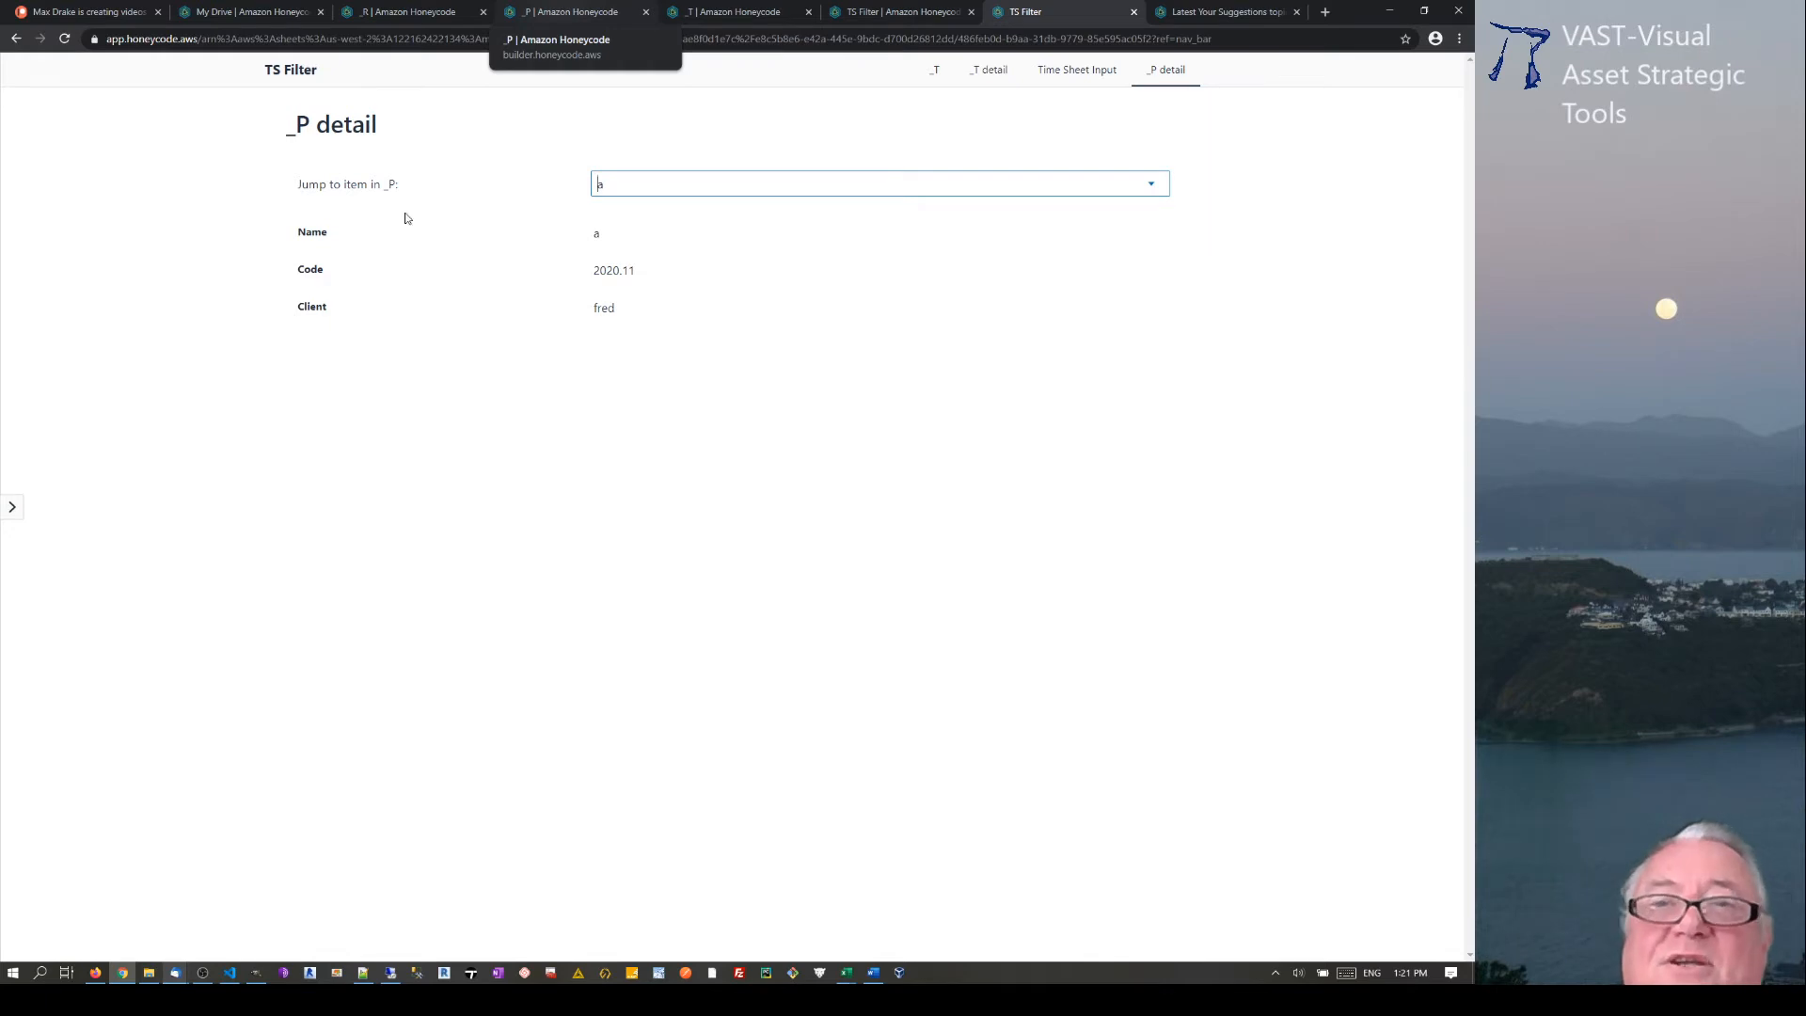
Examine project a's name and budget in the _P table of the HoneycodeImport workbook
{"action": "left_click", "coordinate": [575, 21]}
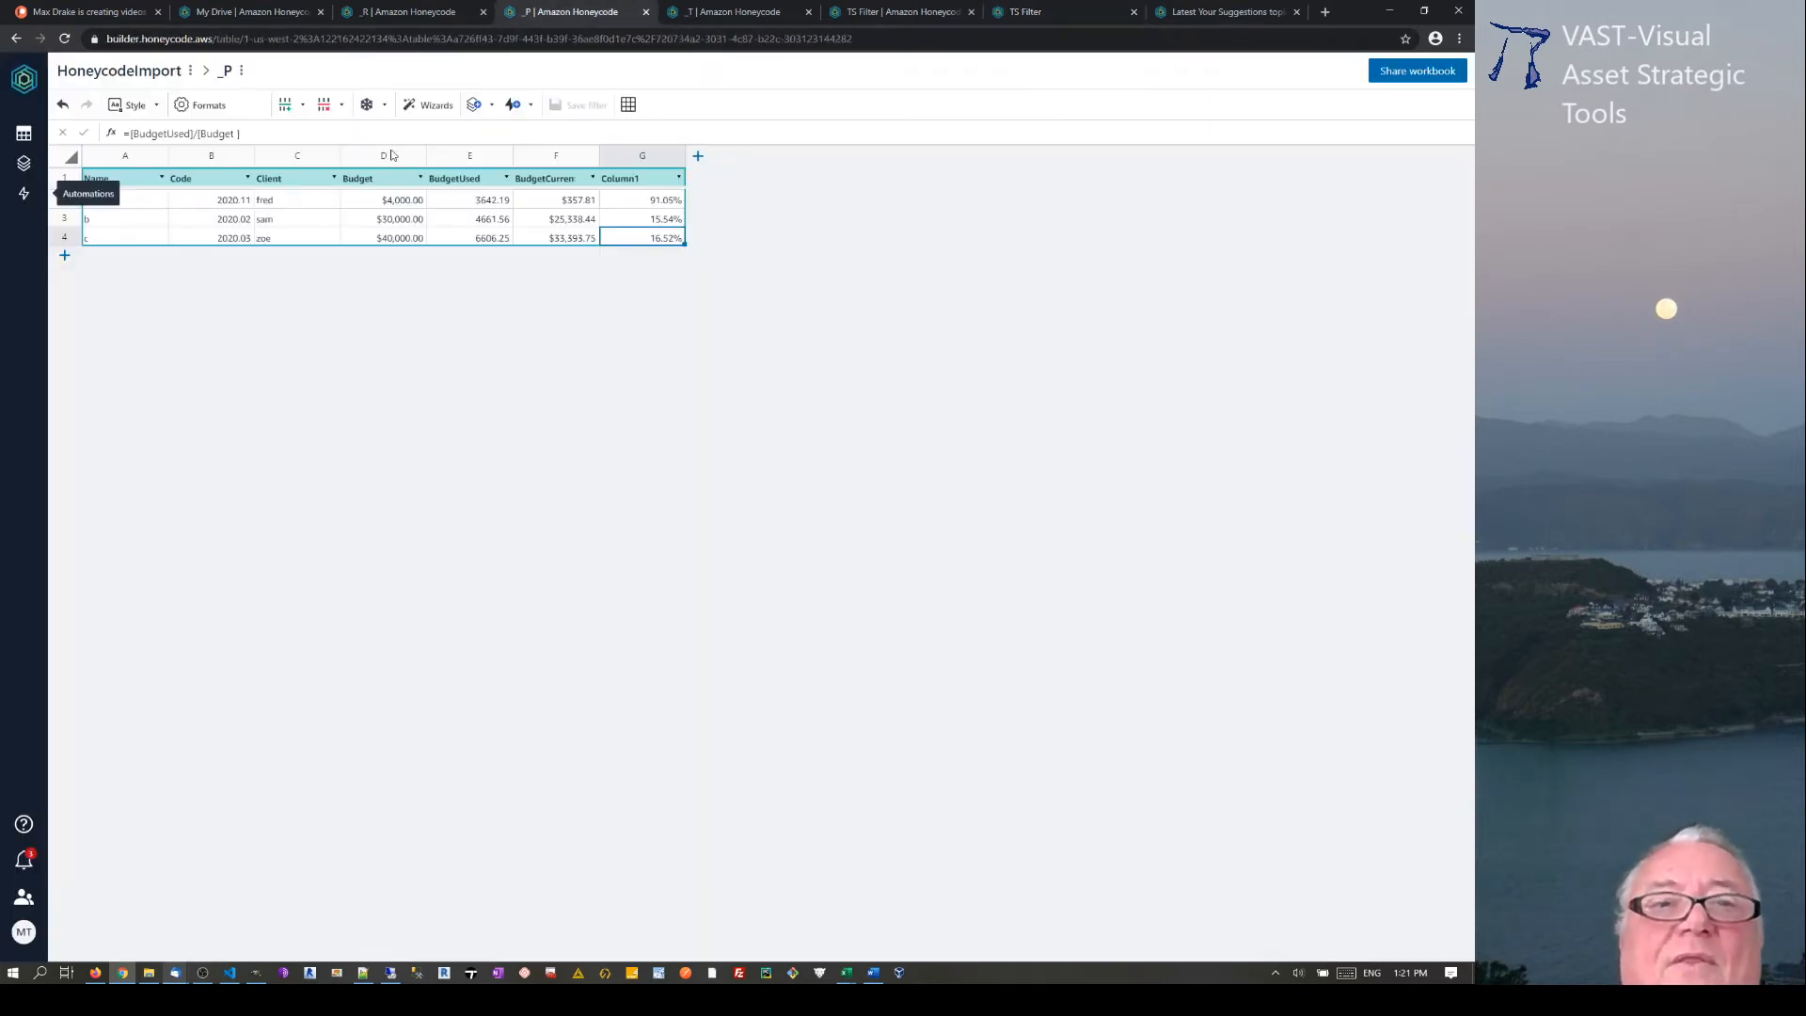
{"action": "left_click", "coordinate": [122, 202]}
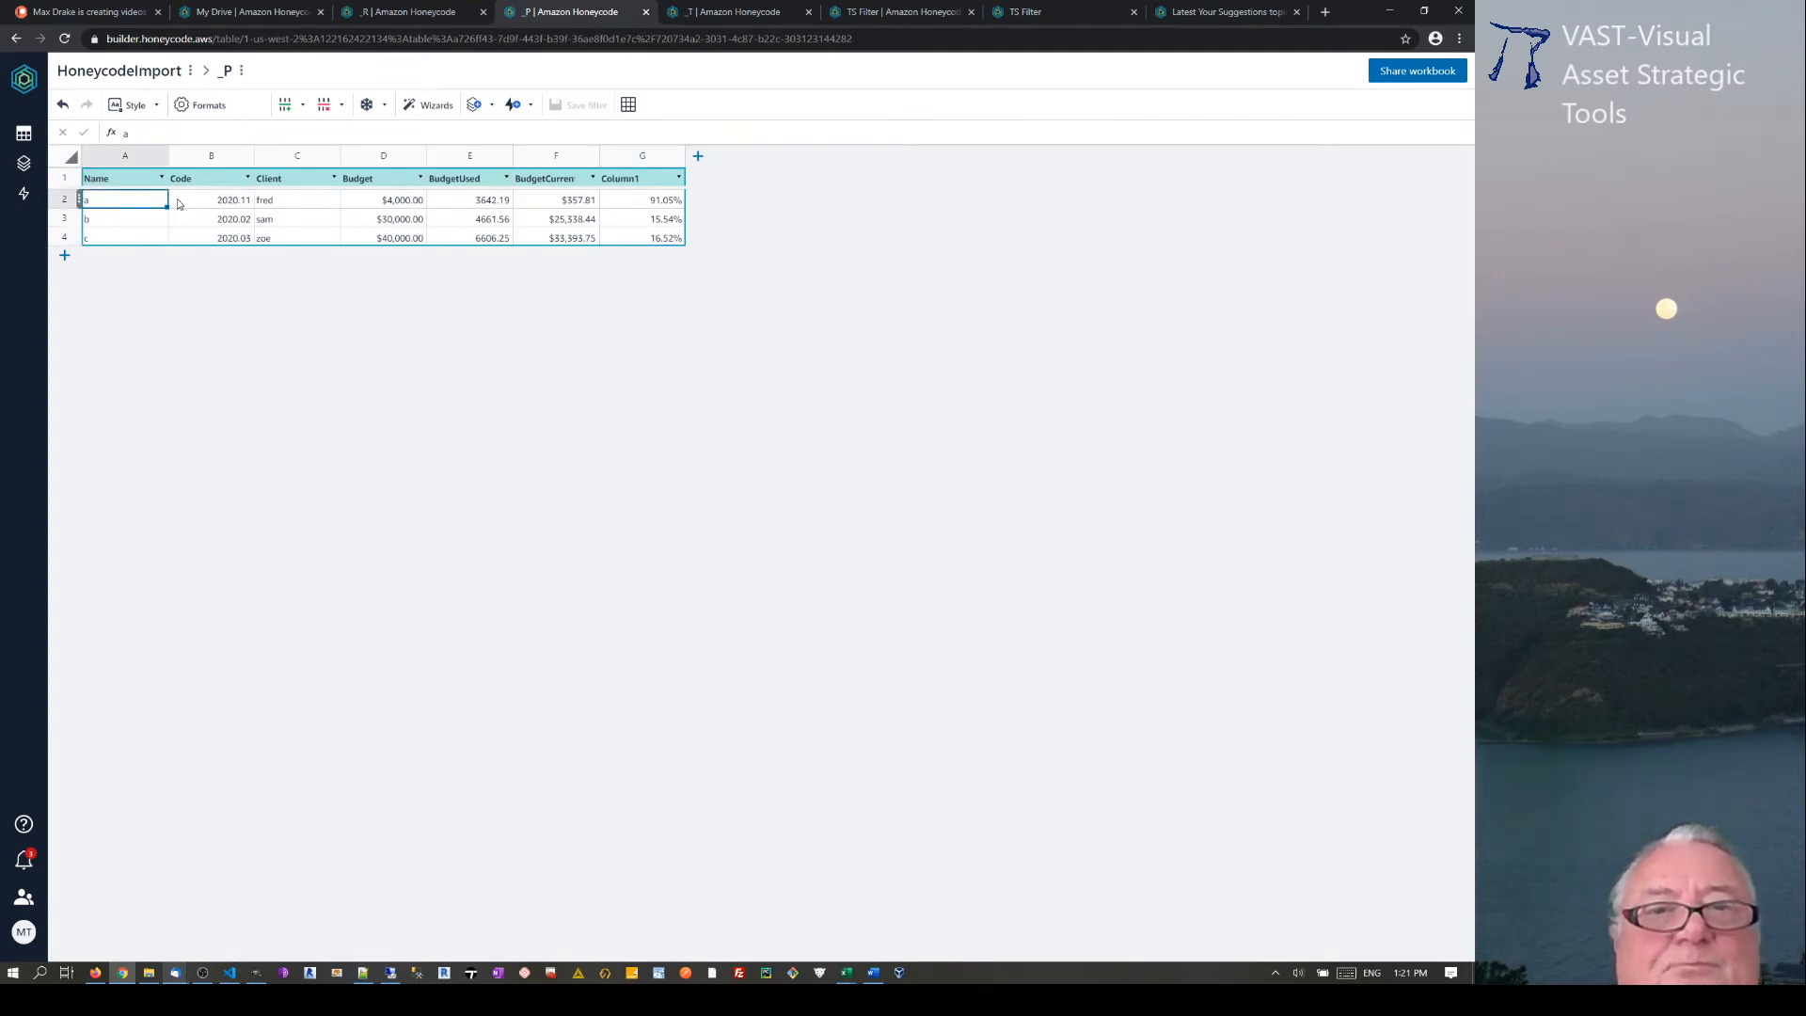
{"action": "left_click", "coordinate": [384, 202]}
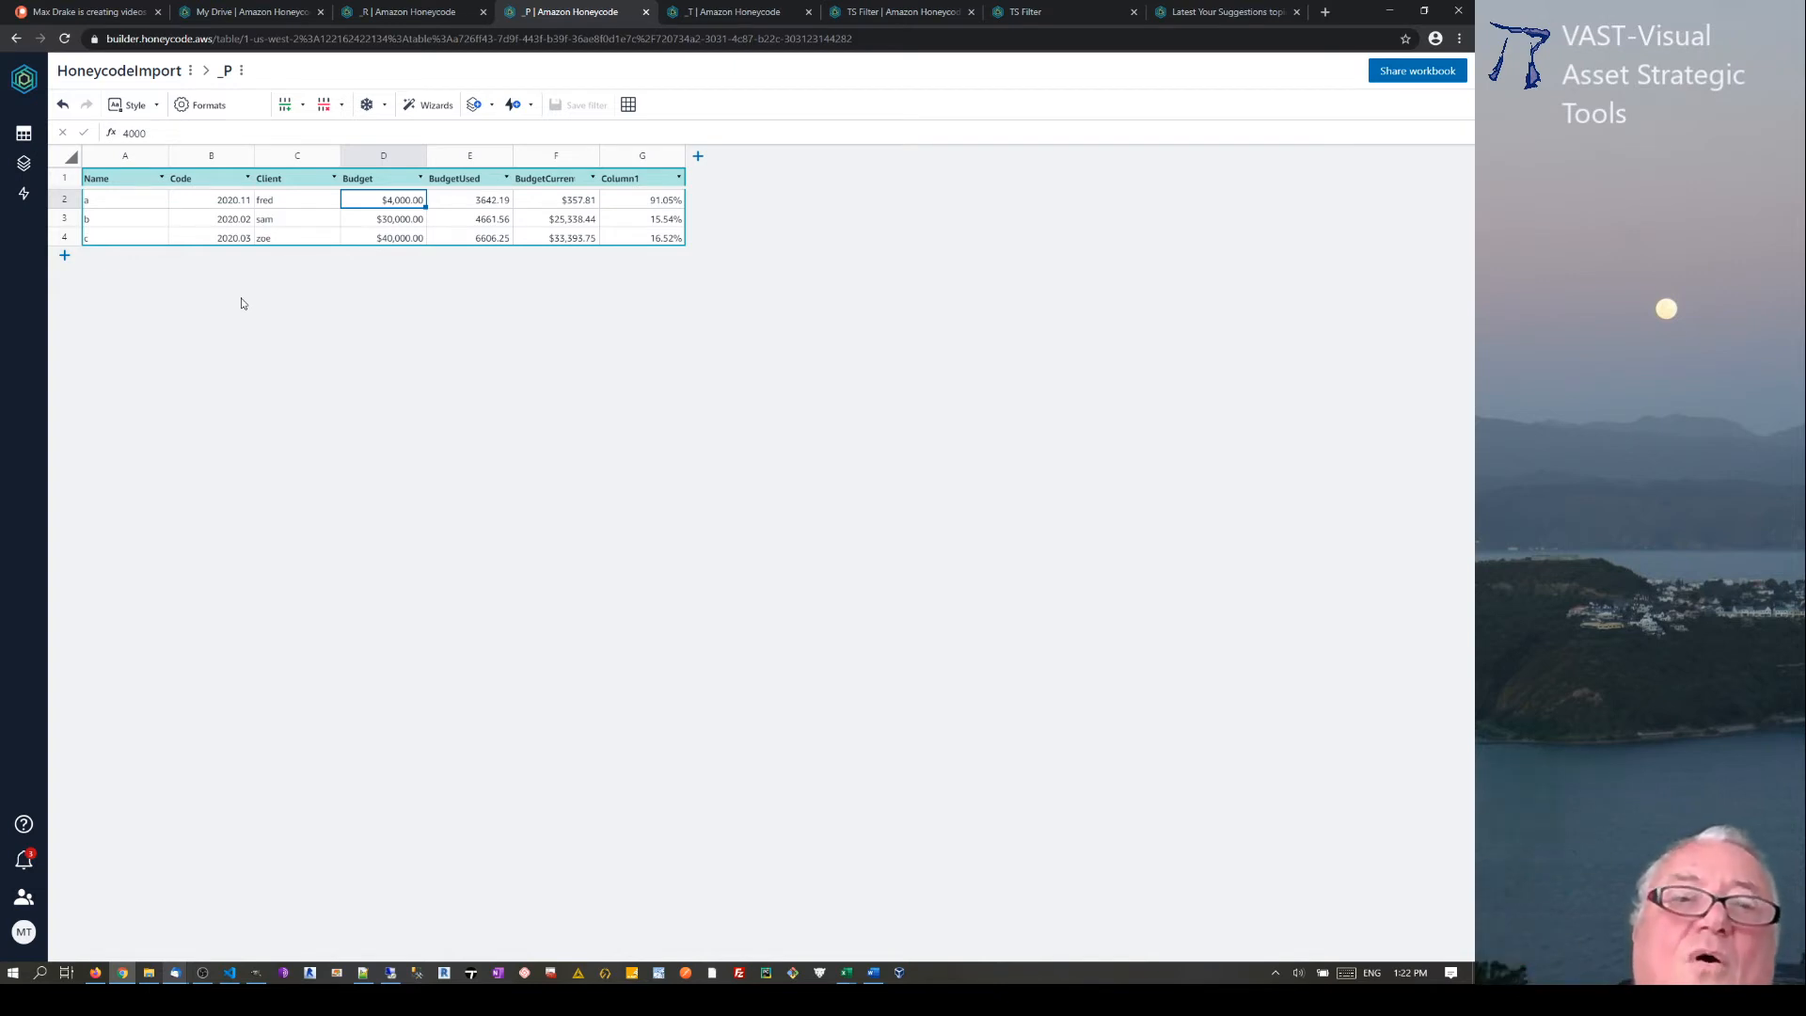
Open the _R table and examine the PayRate values and charge-out rate formulas for both people
{"action": "left_click", "coordinate": [24, 134]}
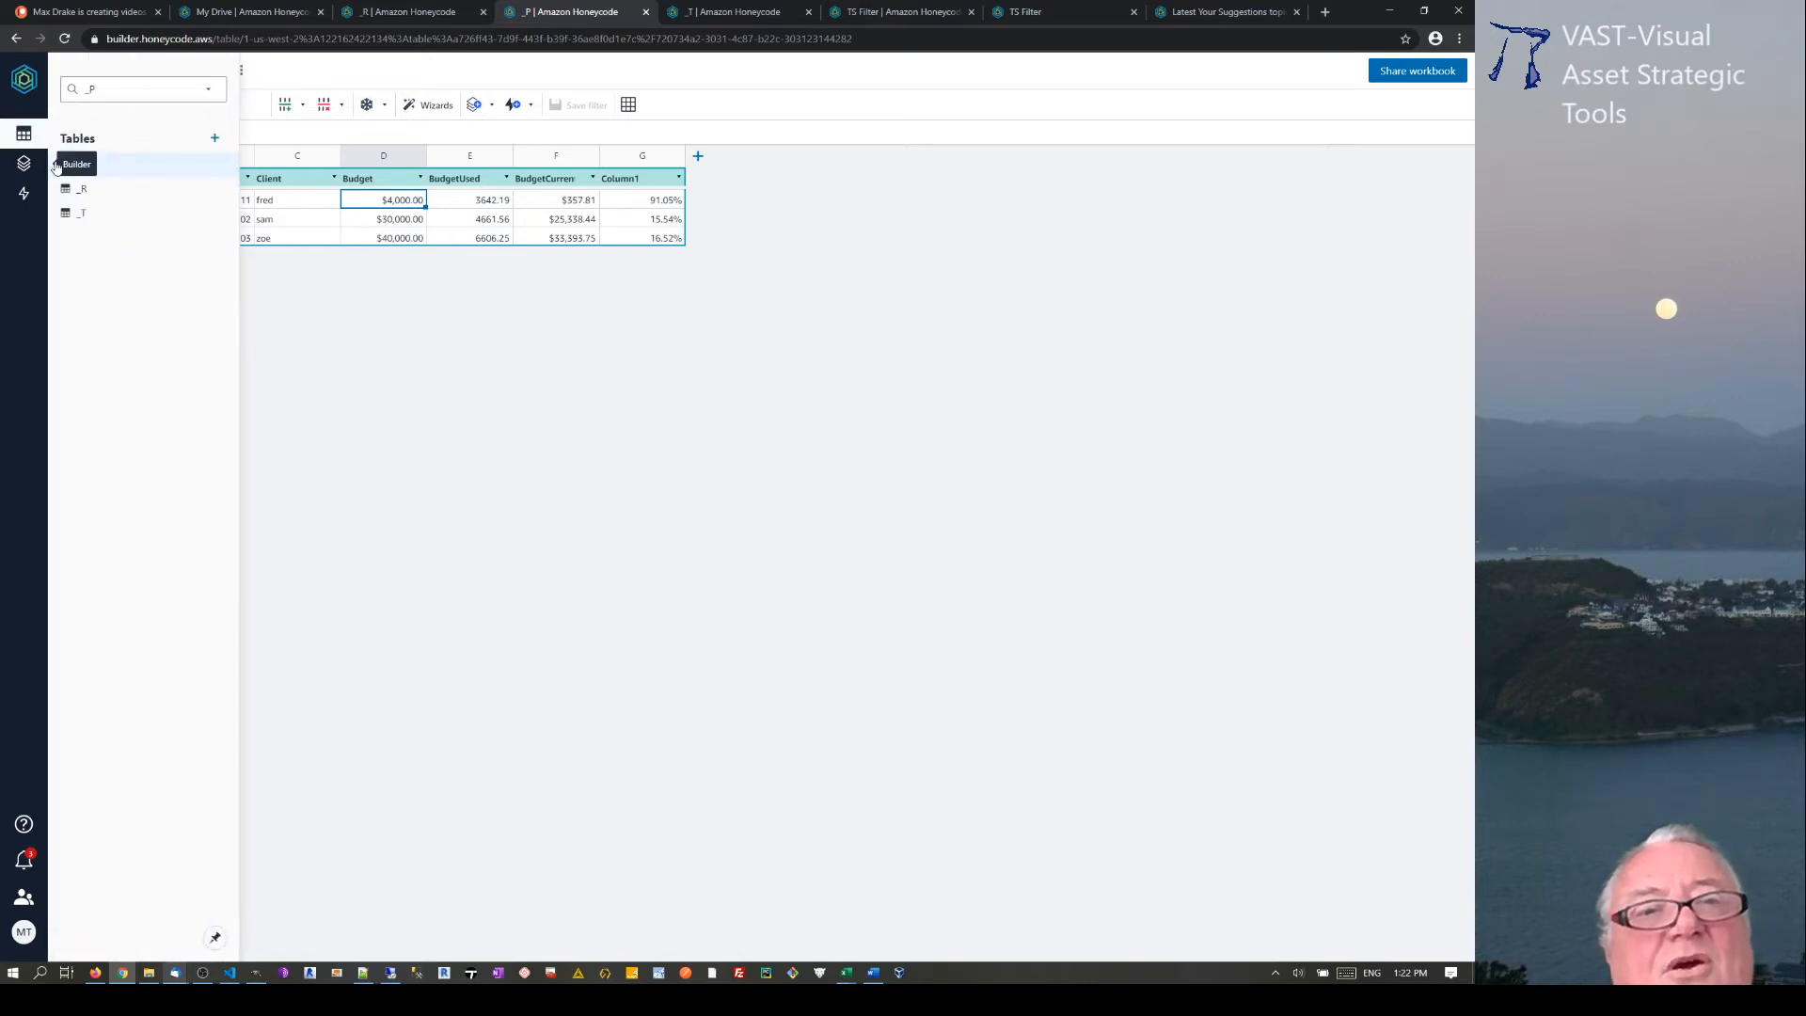
{"action": "left_click", "coordinate": [66, 190]}
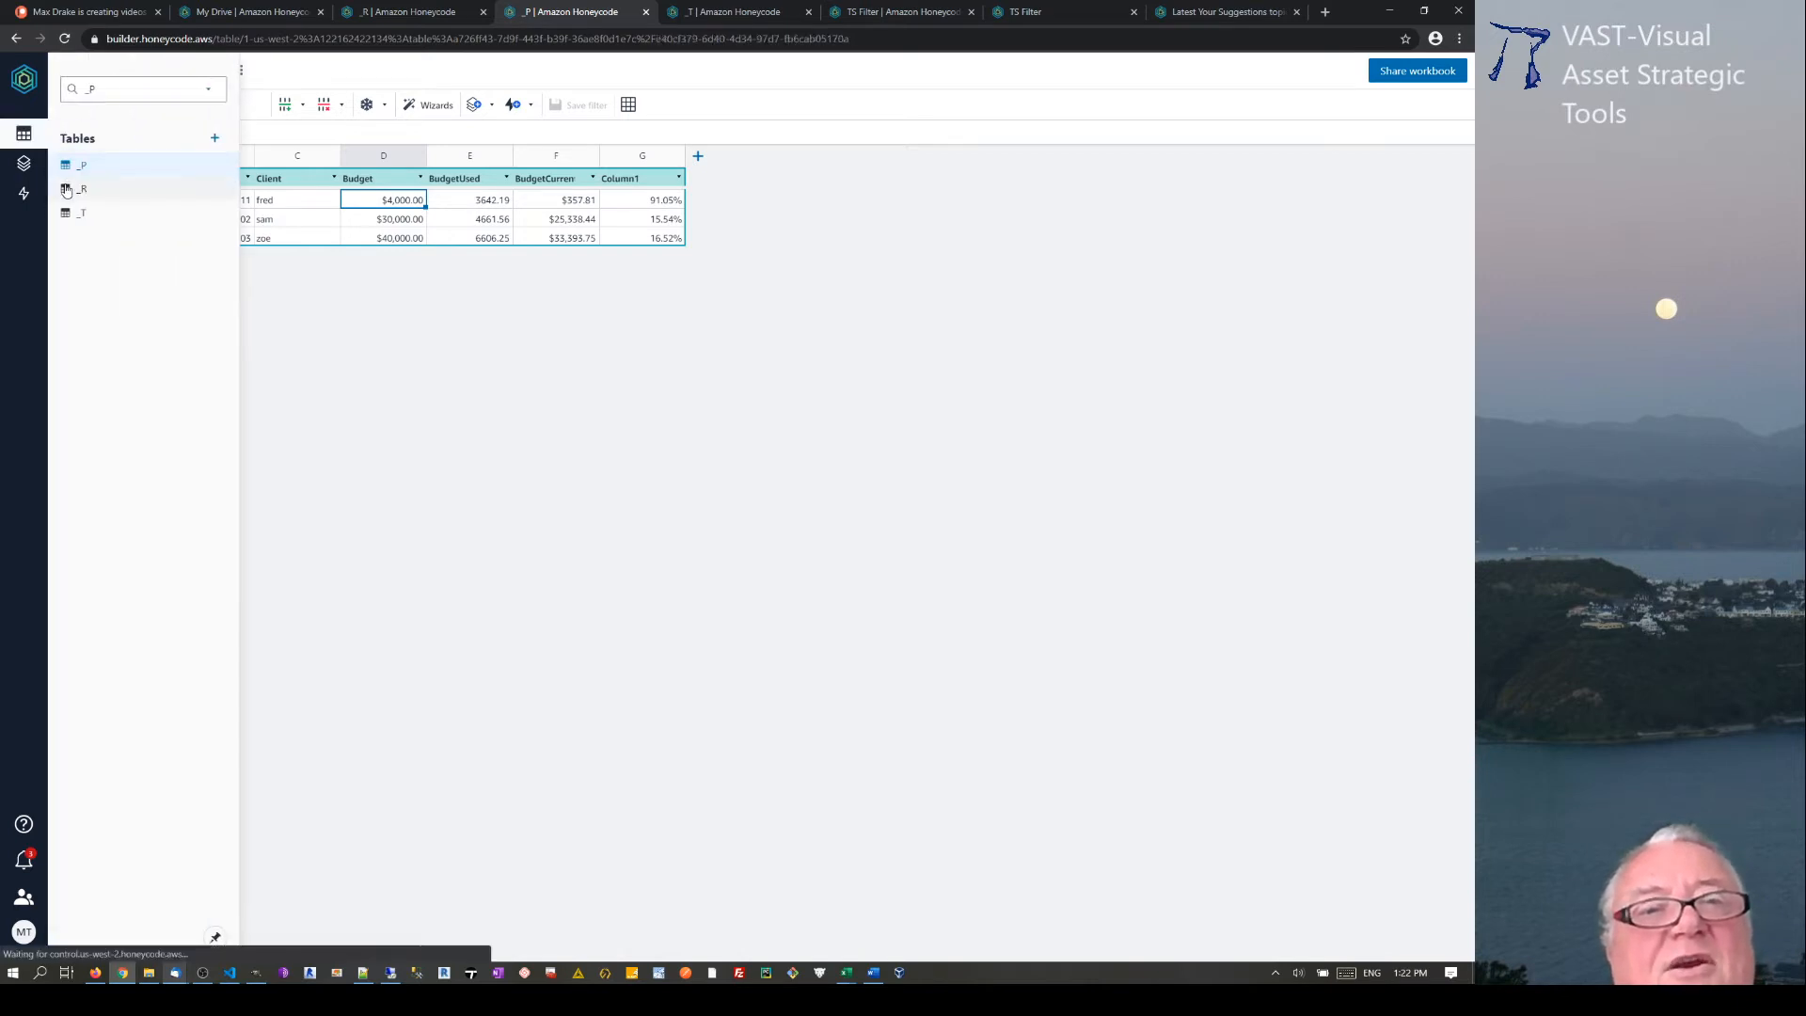
{"action": "left_click", "coordinate": [408, 351]}
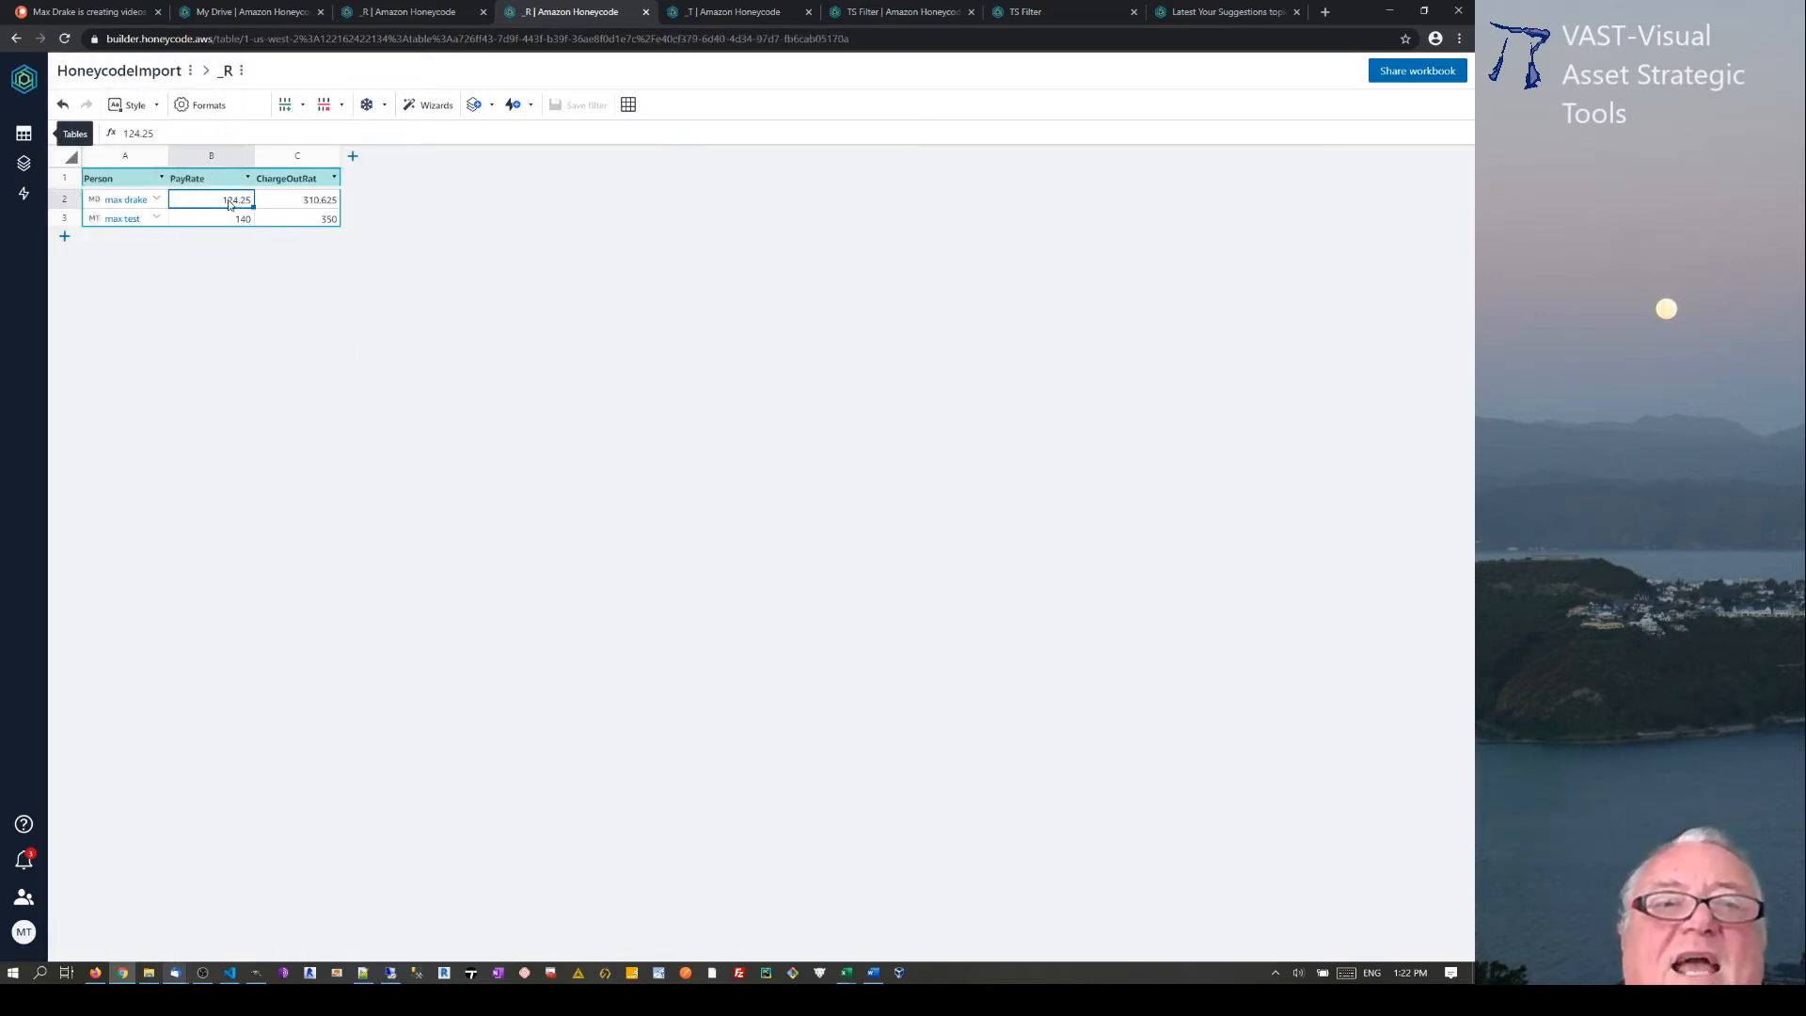
{"action": "left_click", "coordinate": [230, 224]}
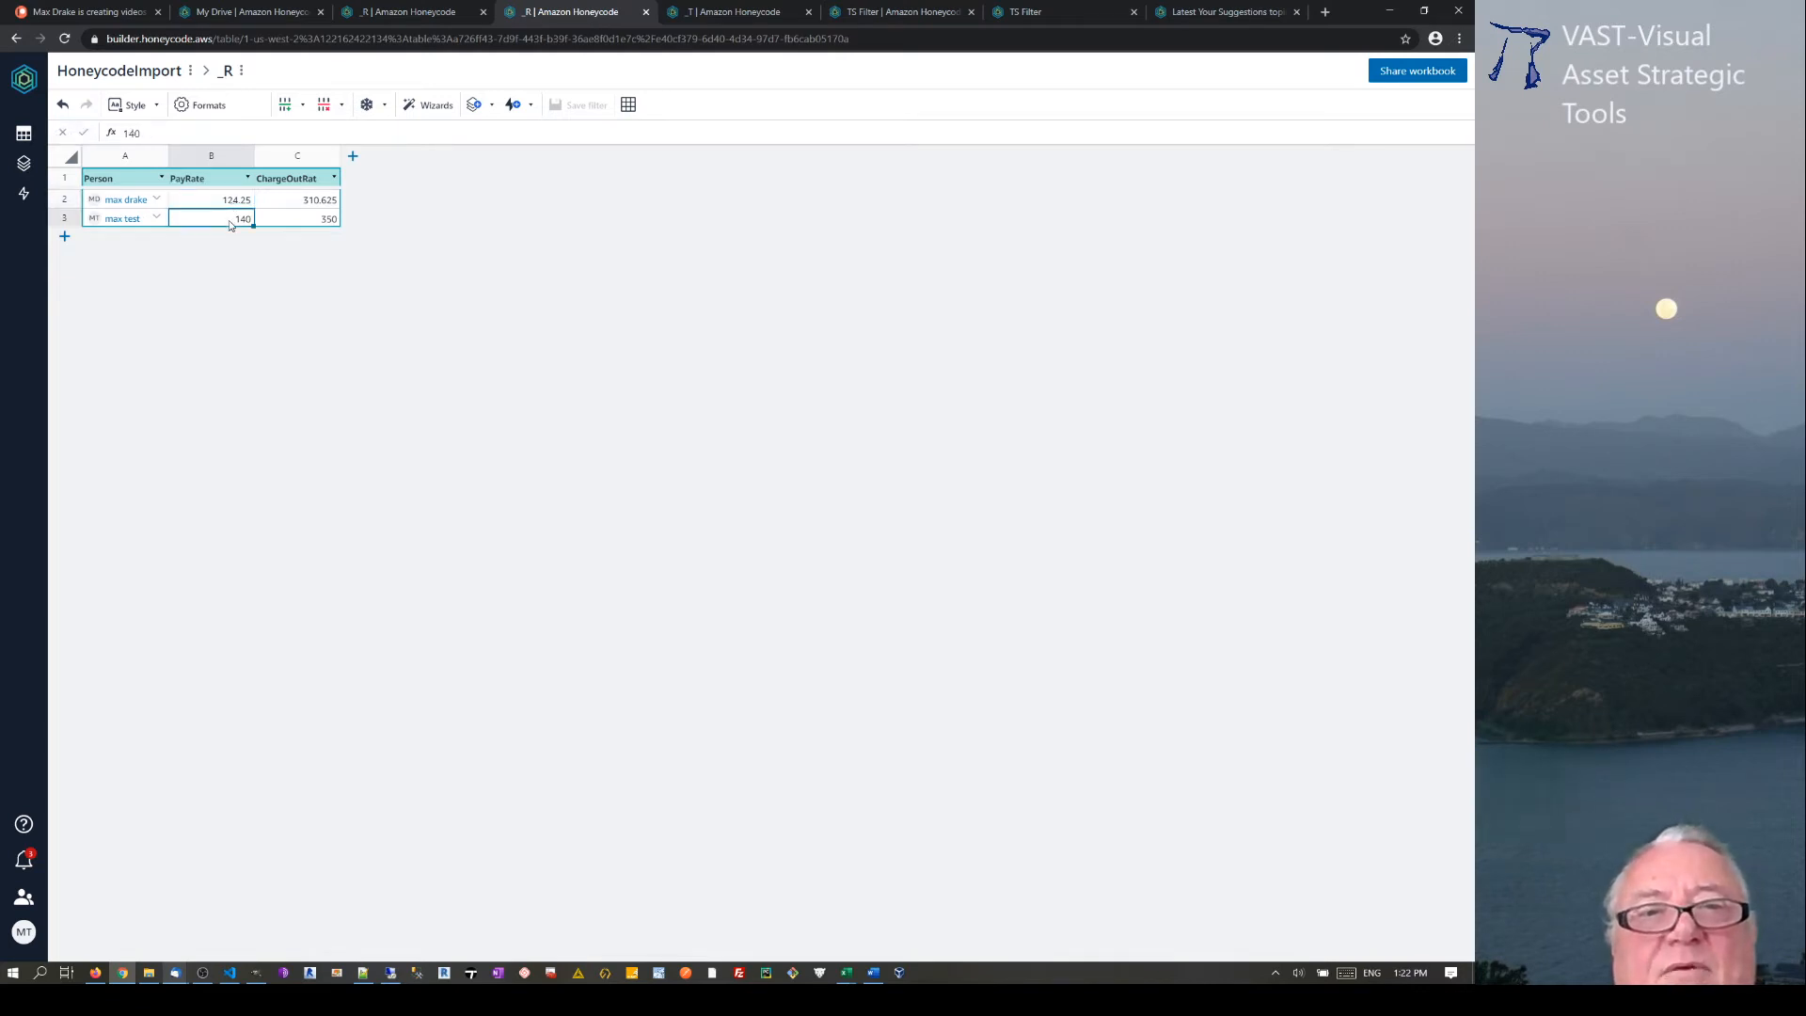
{"action": "left_click", "coordinate": [312, 204]}
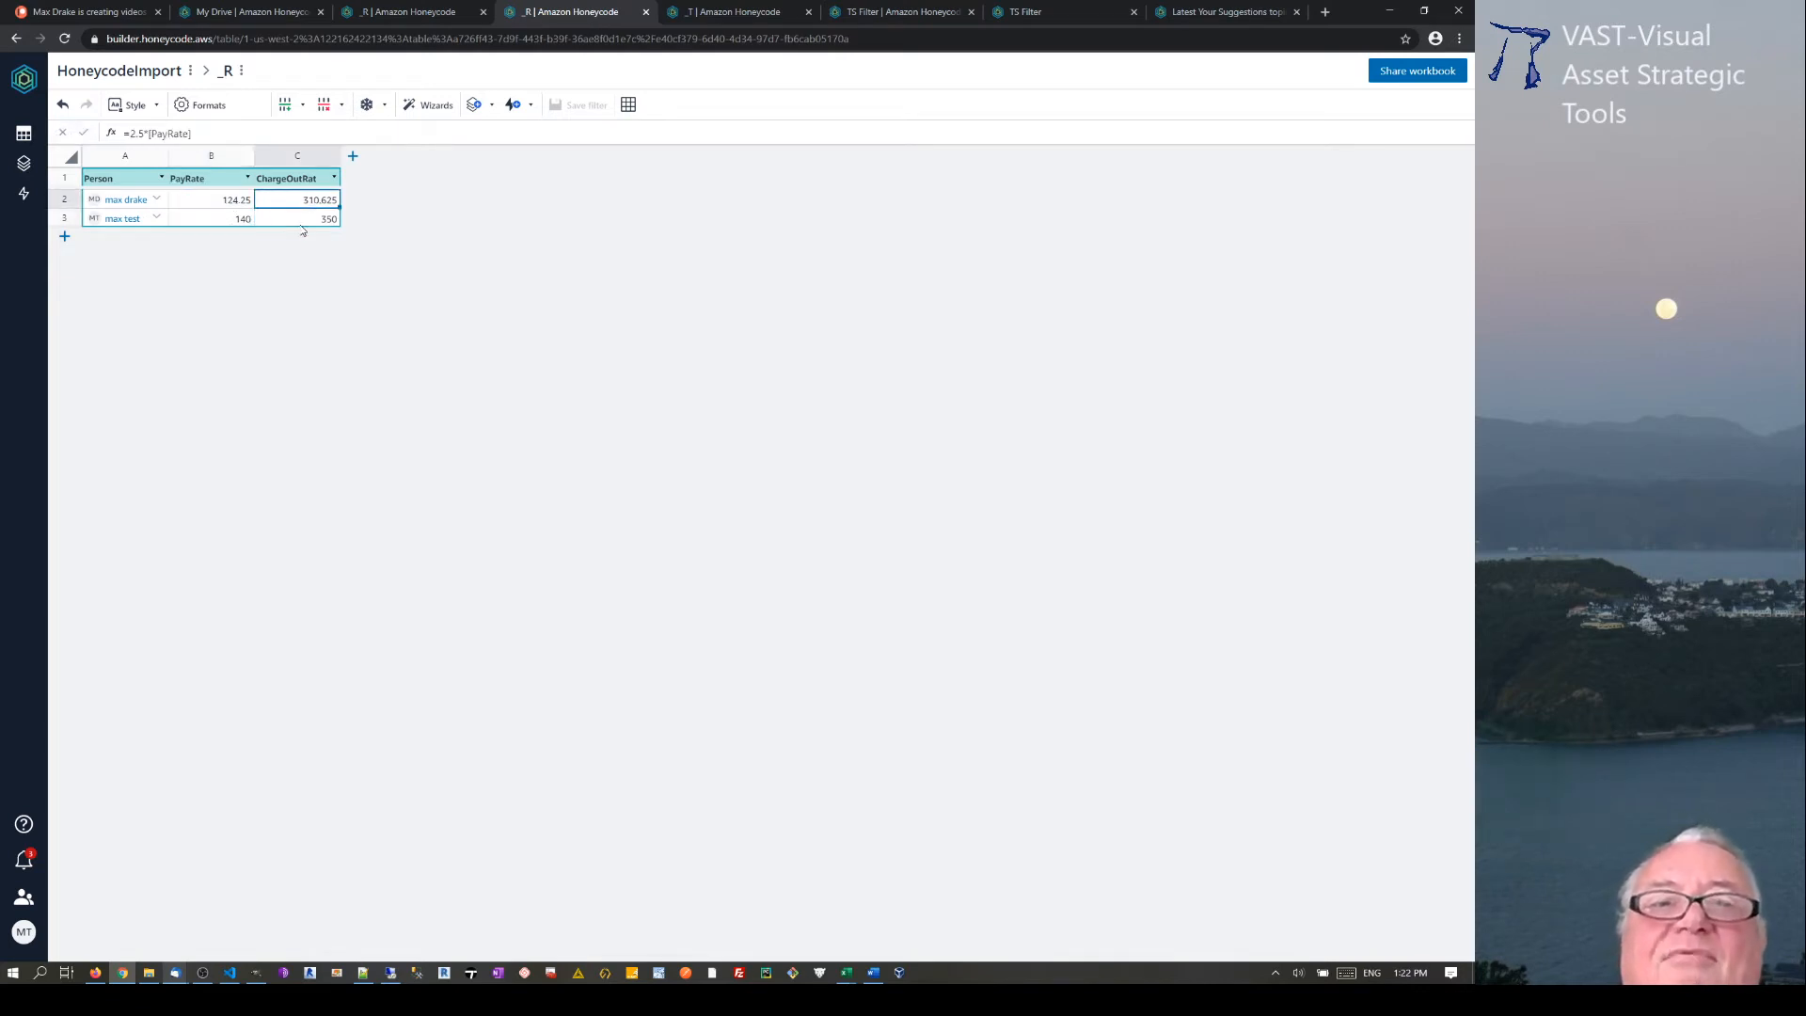
{"action": "left_click", "coordinate": [302, 223]}
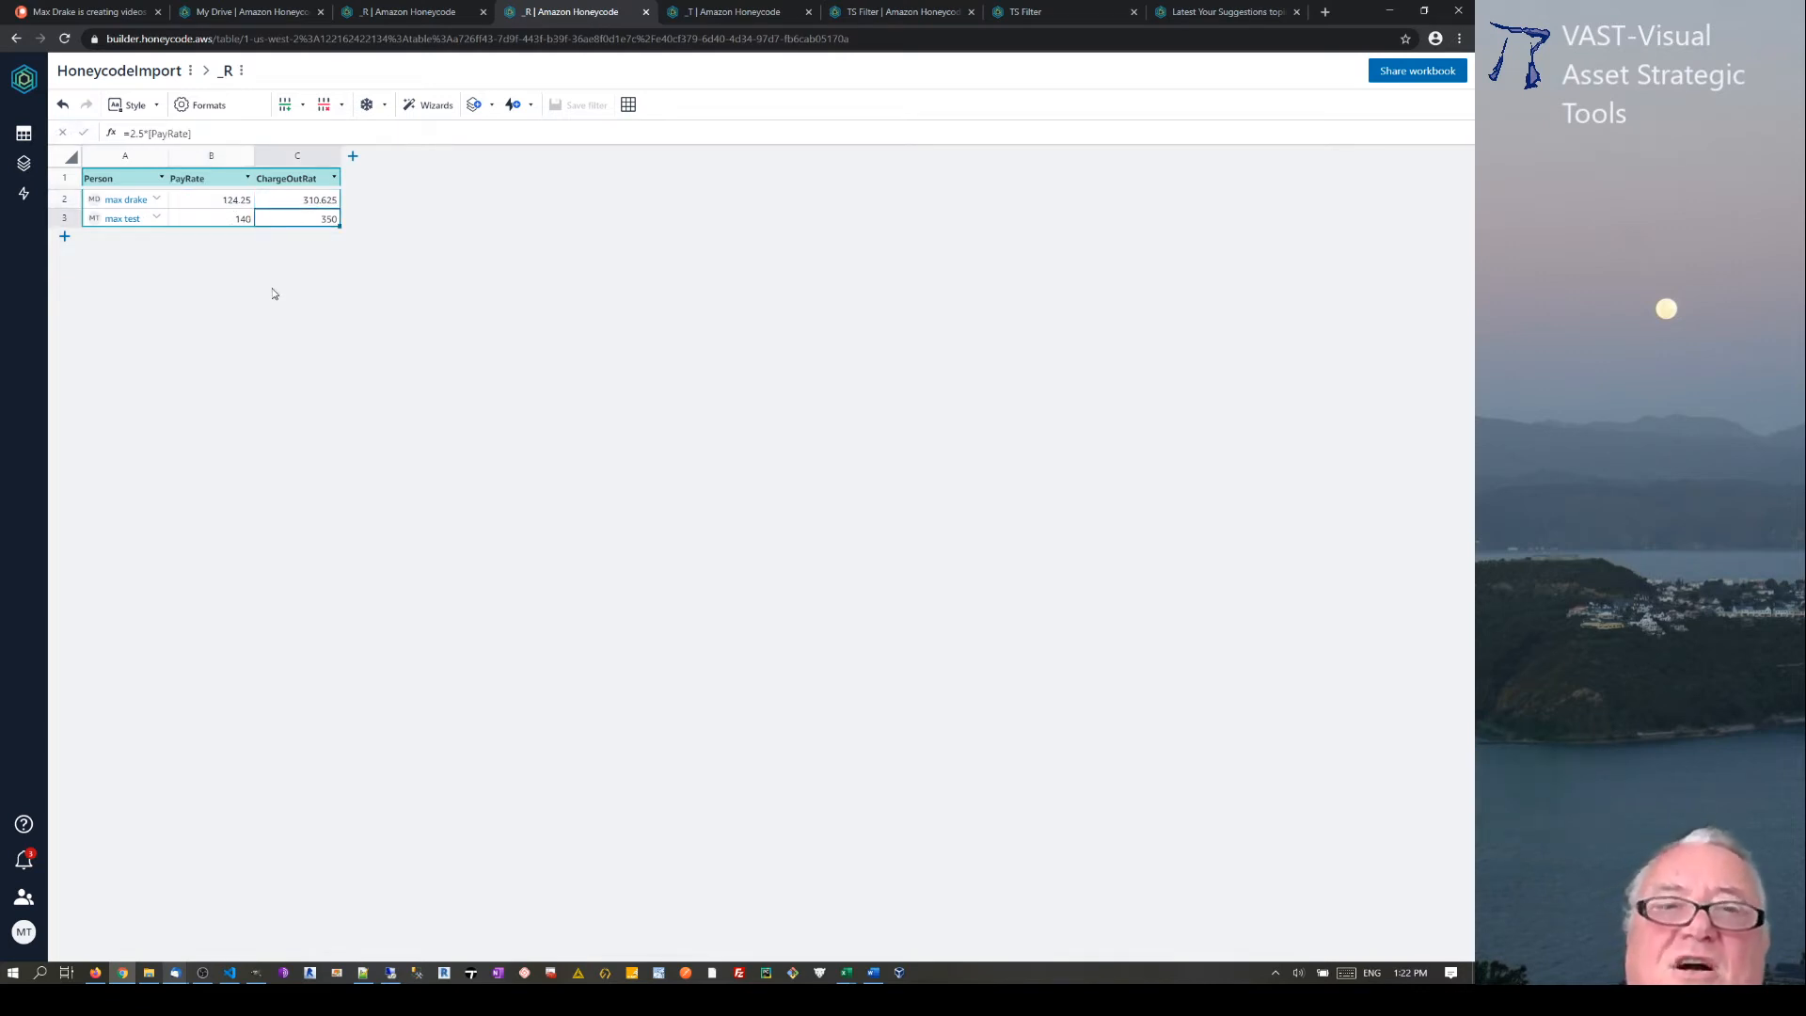
{"action": "left_click", "coordinate": [222, 207]}
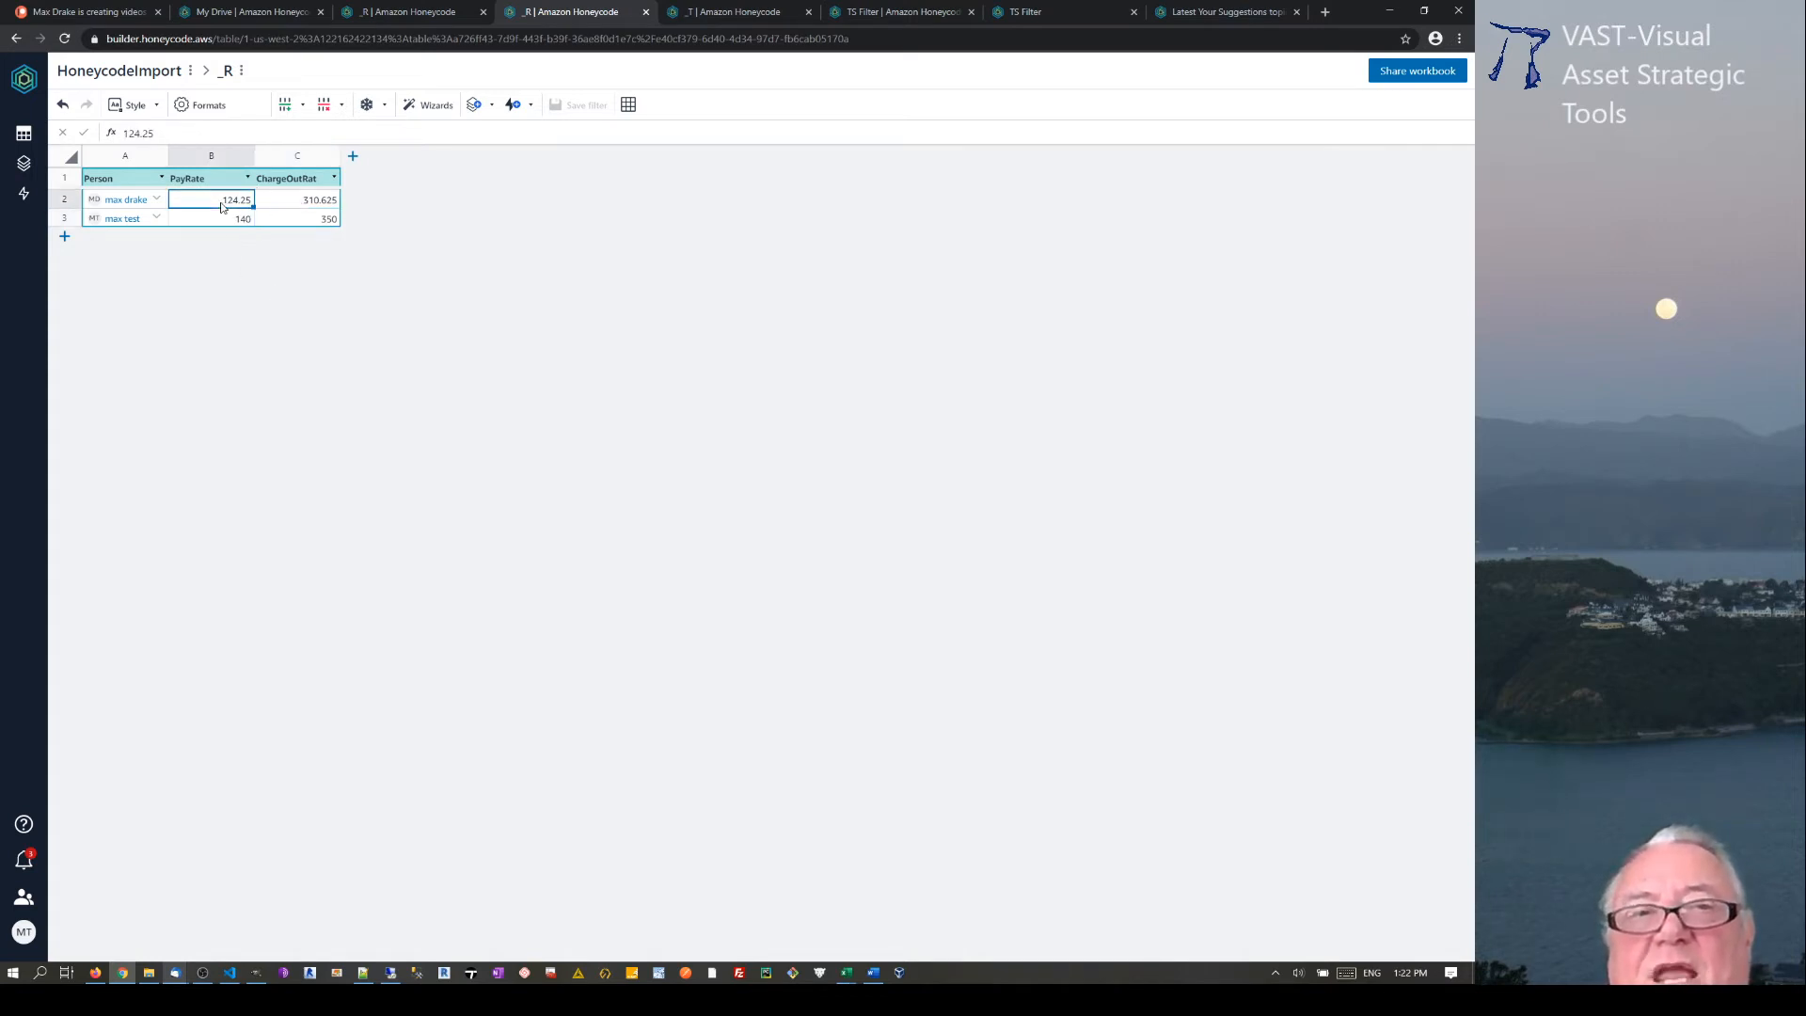
Check the signed-in account's profile from My Drive, launch the TS Filter app from the list and return to My Drive
{"action": "left_click", "coordinate": [269, 13]}
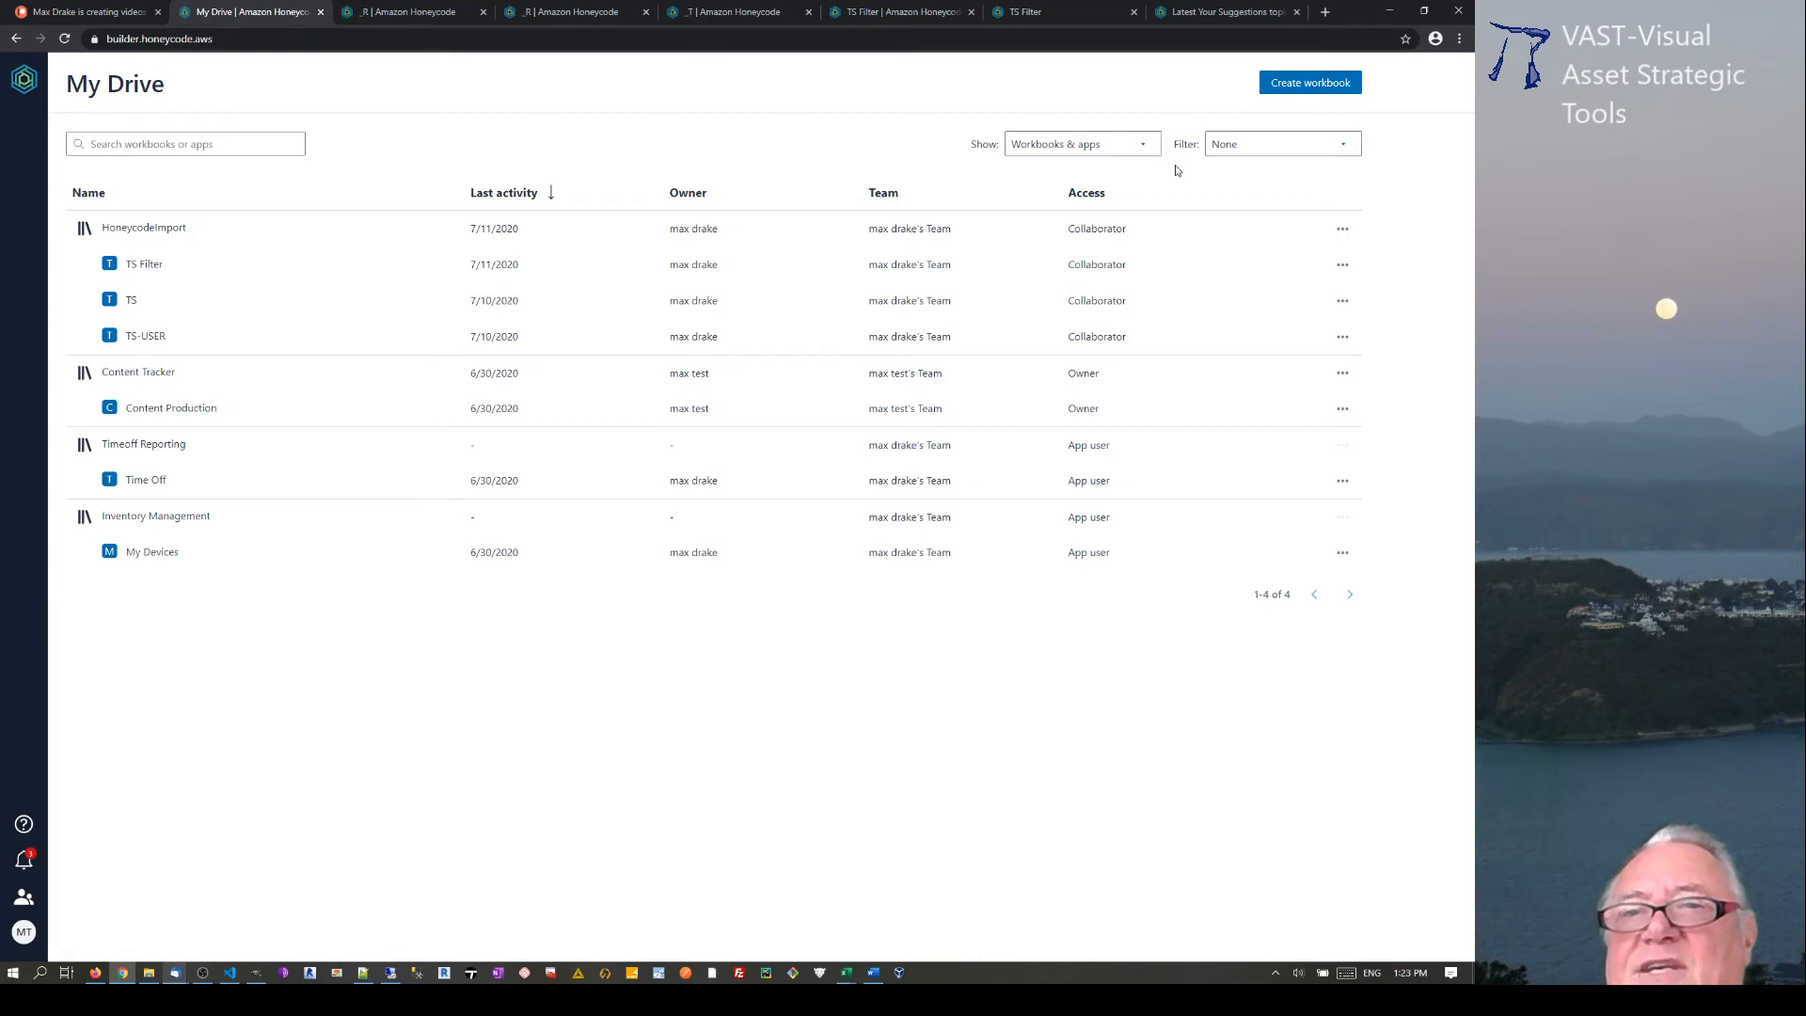
{"action": "left_click", "coordinate": [24, 932]}
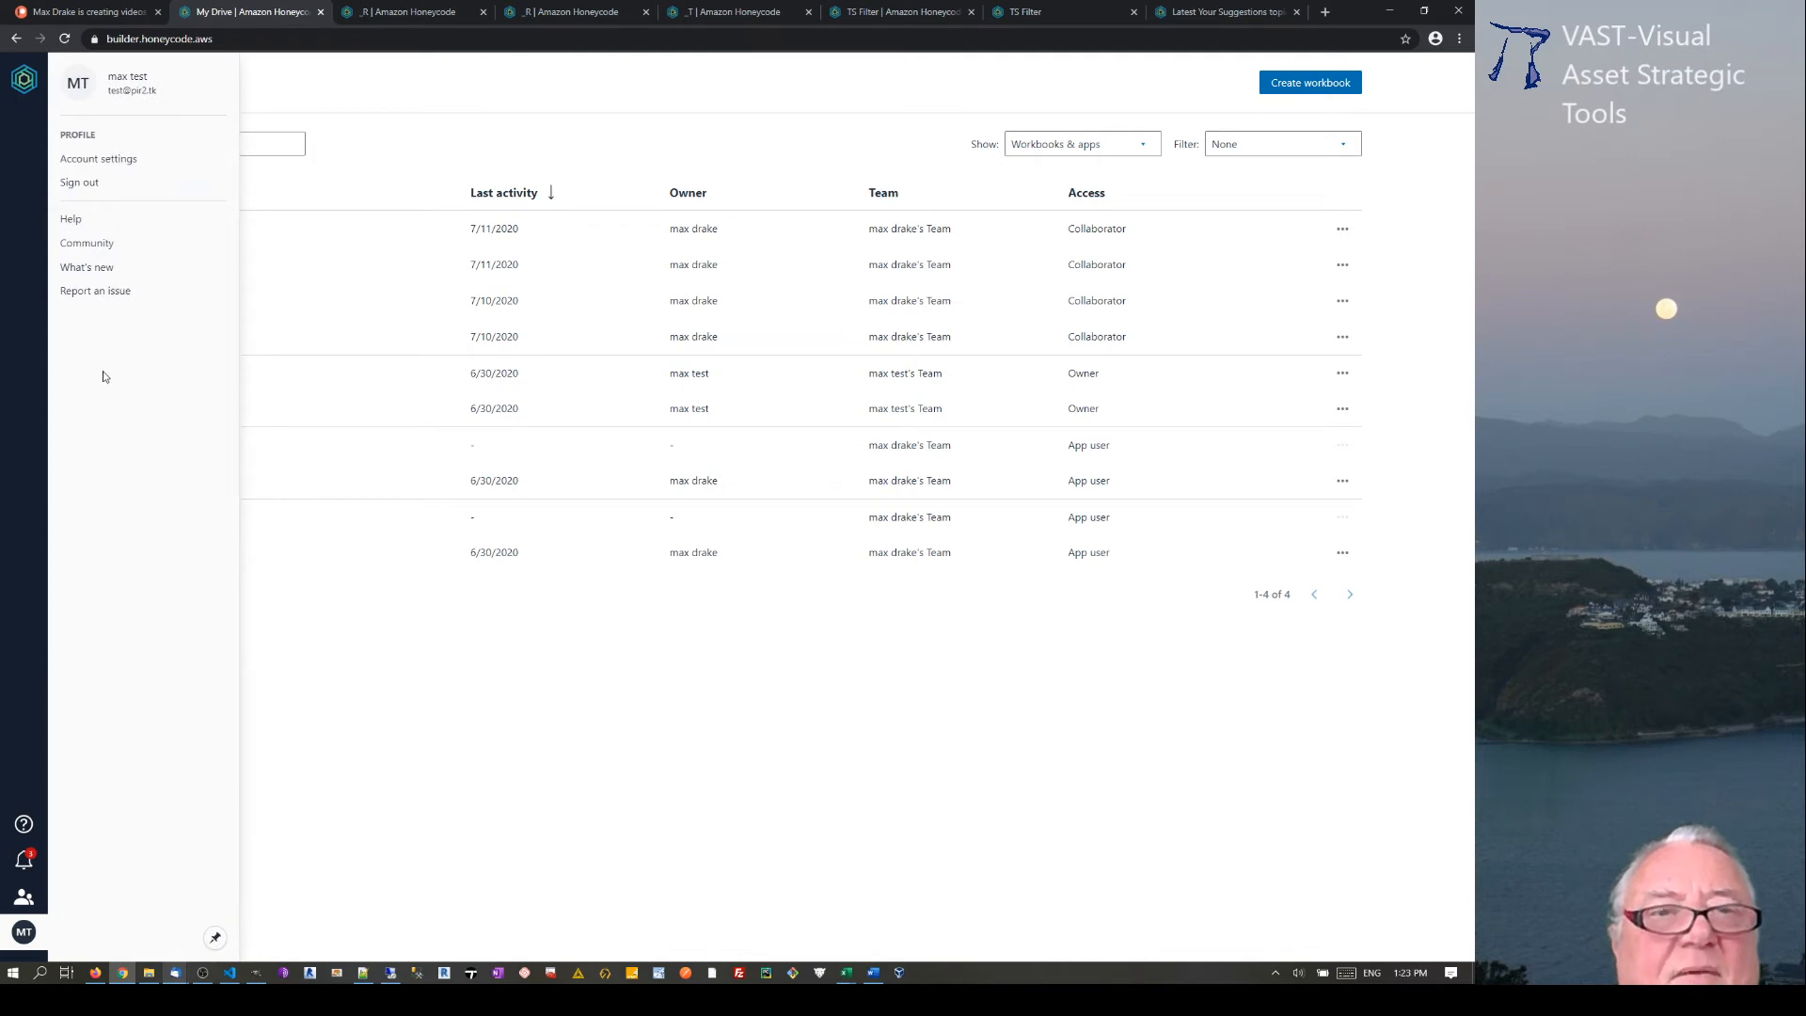
{"action": "left_click", "coordinate": [524, 846]}
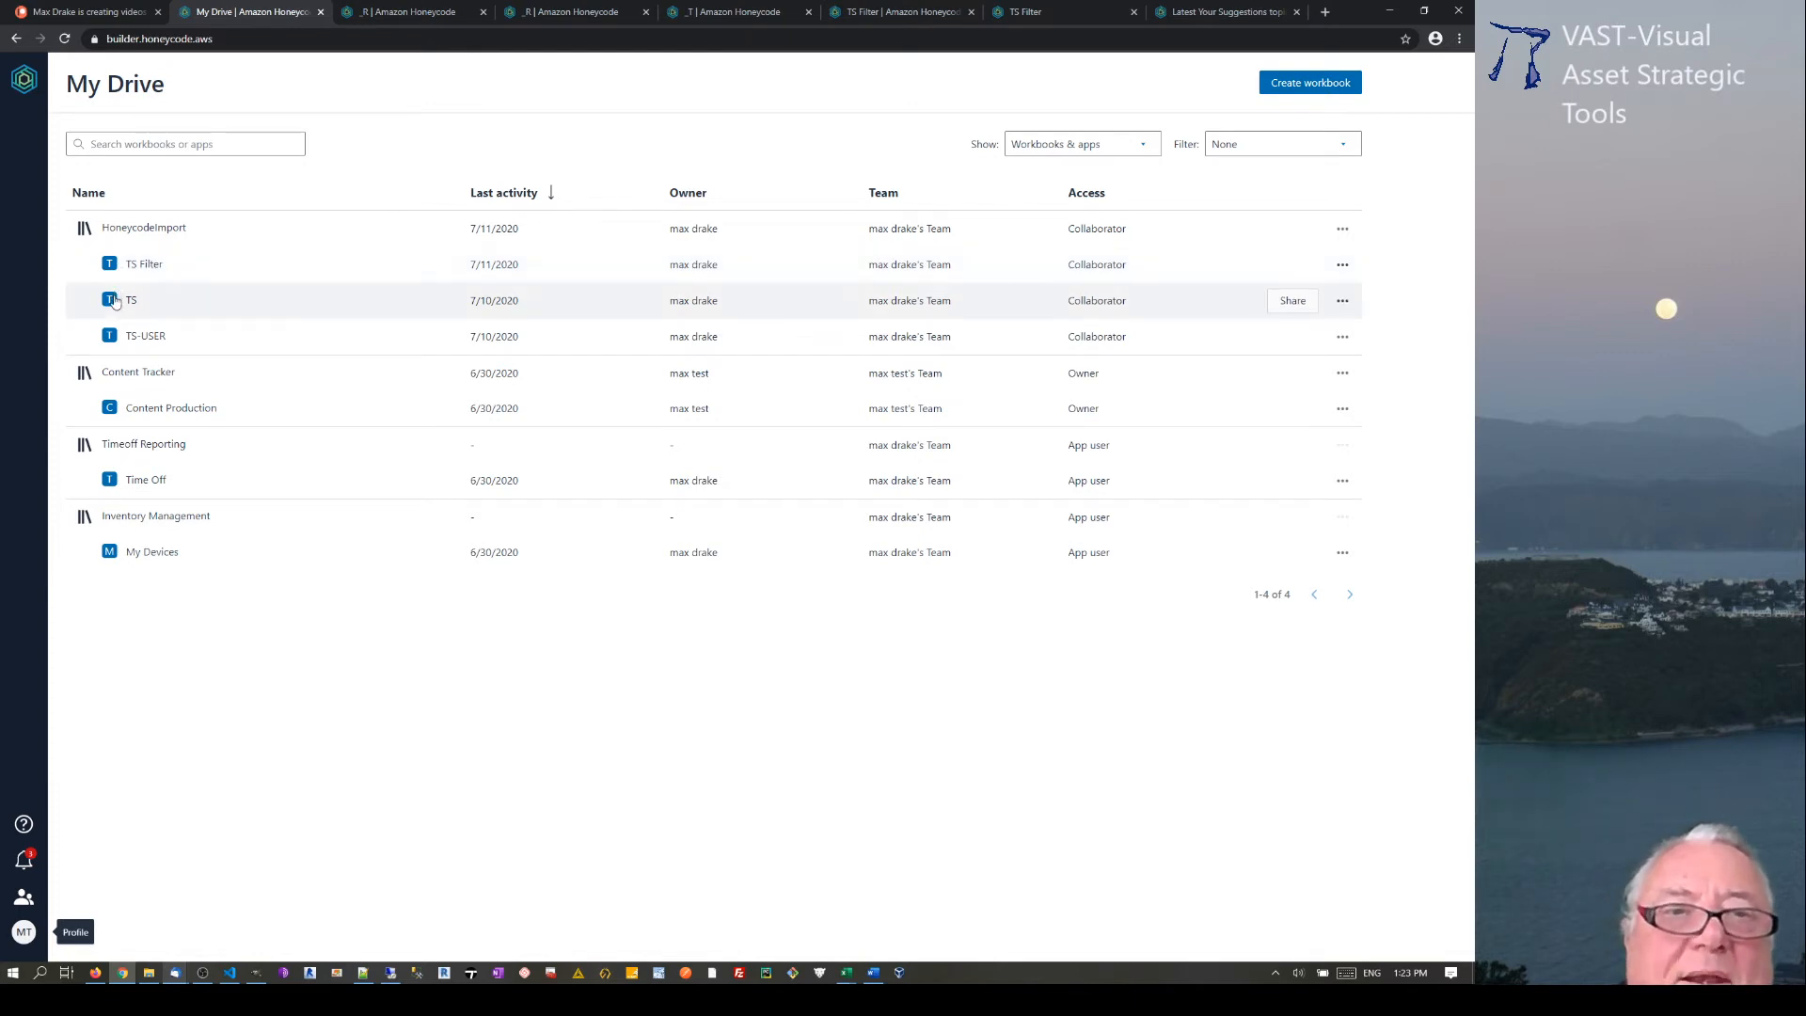
{"action": "left_click", "coordinate": [168, 264]}
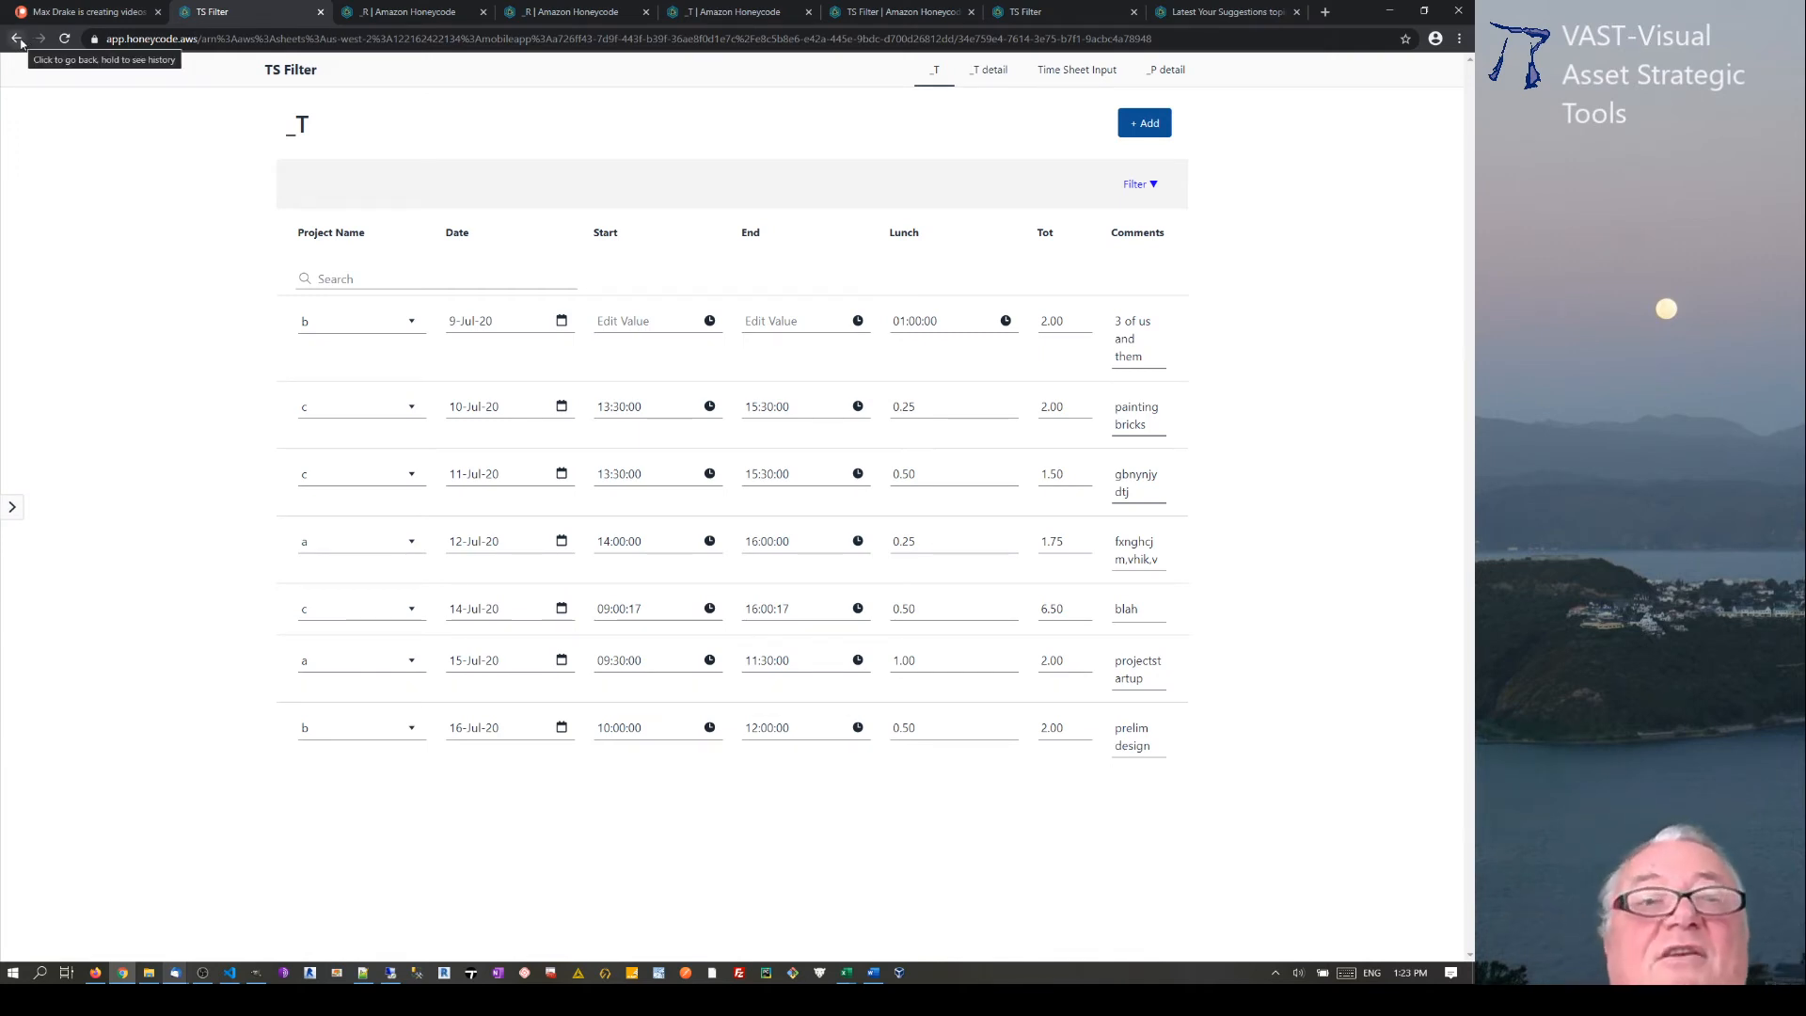
{"action": "left_click", "coordinate": [17, 40]}
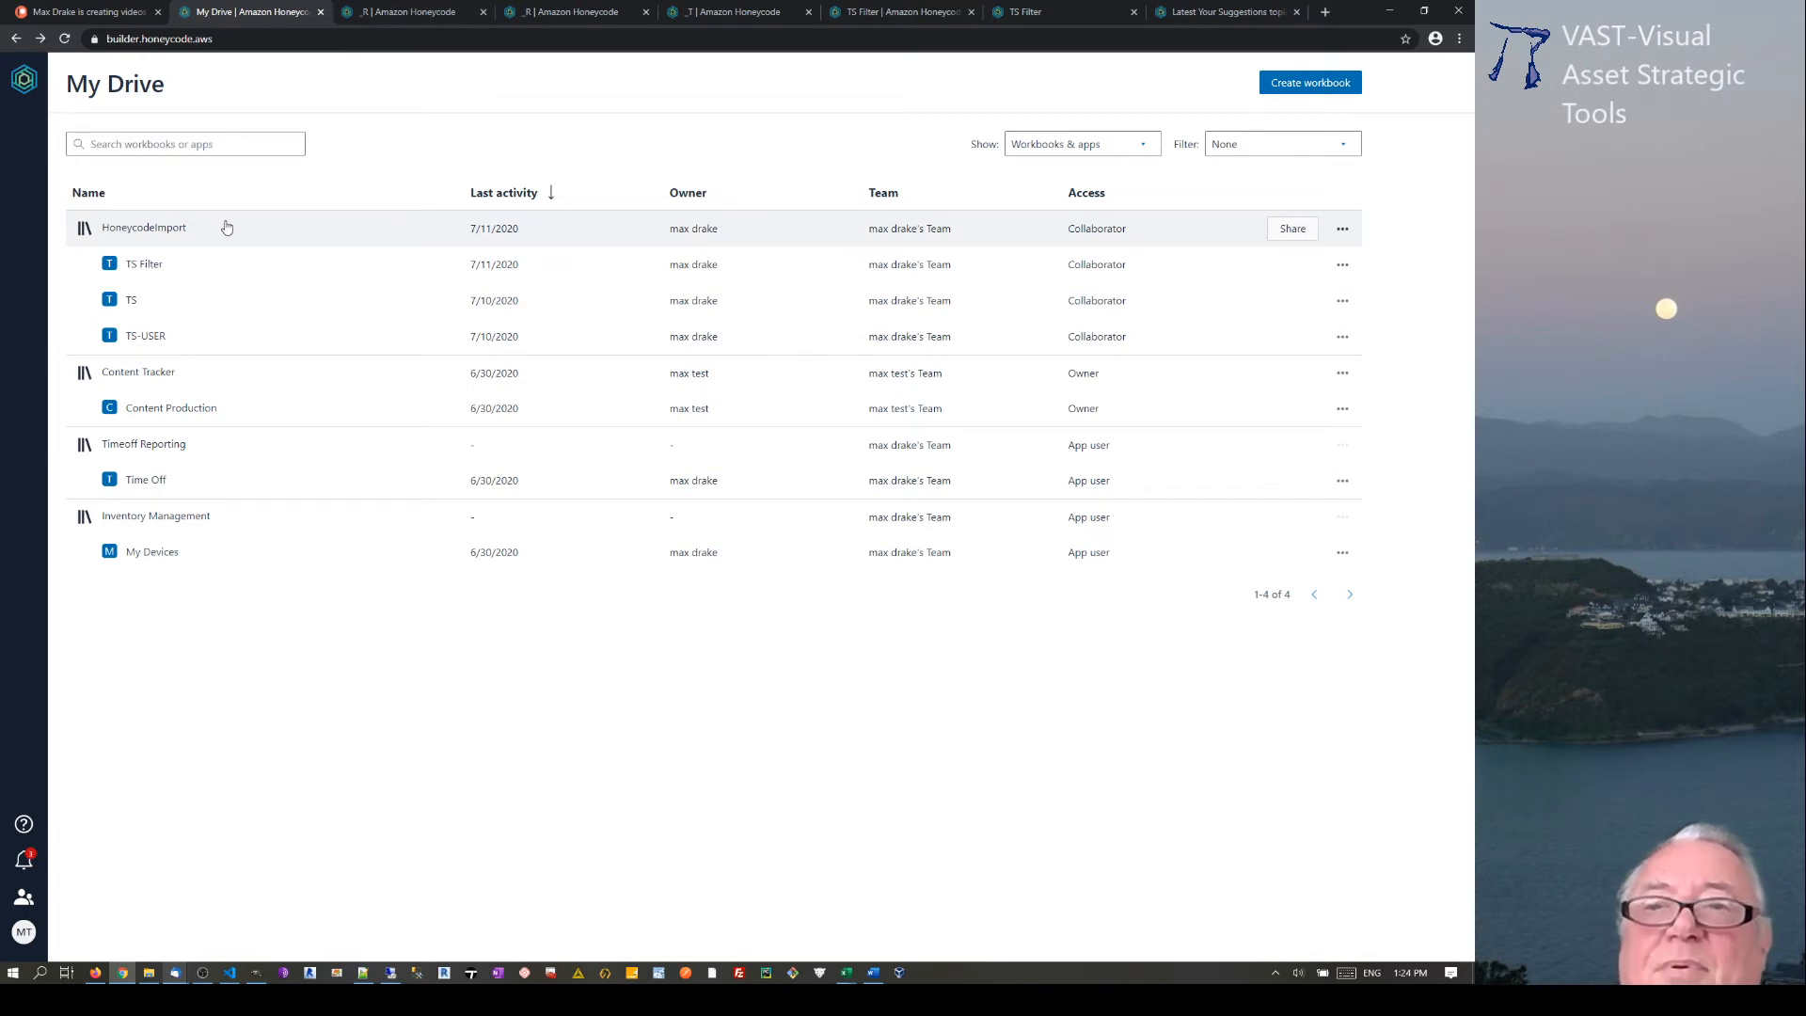
Review the sharing settings of the HoneycodeImport workbook and the TS app without changing access
{"action": "left_click", "coordinate": [1343, 230]}
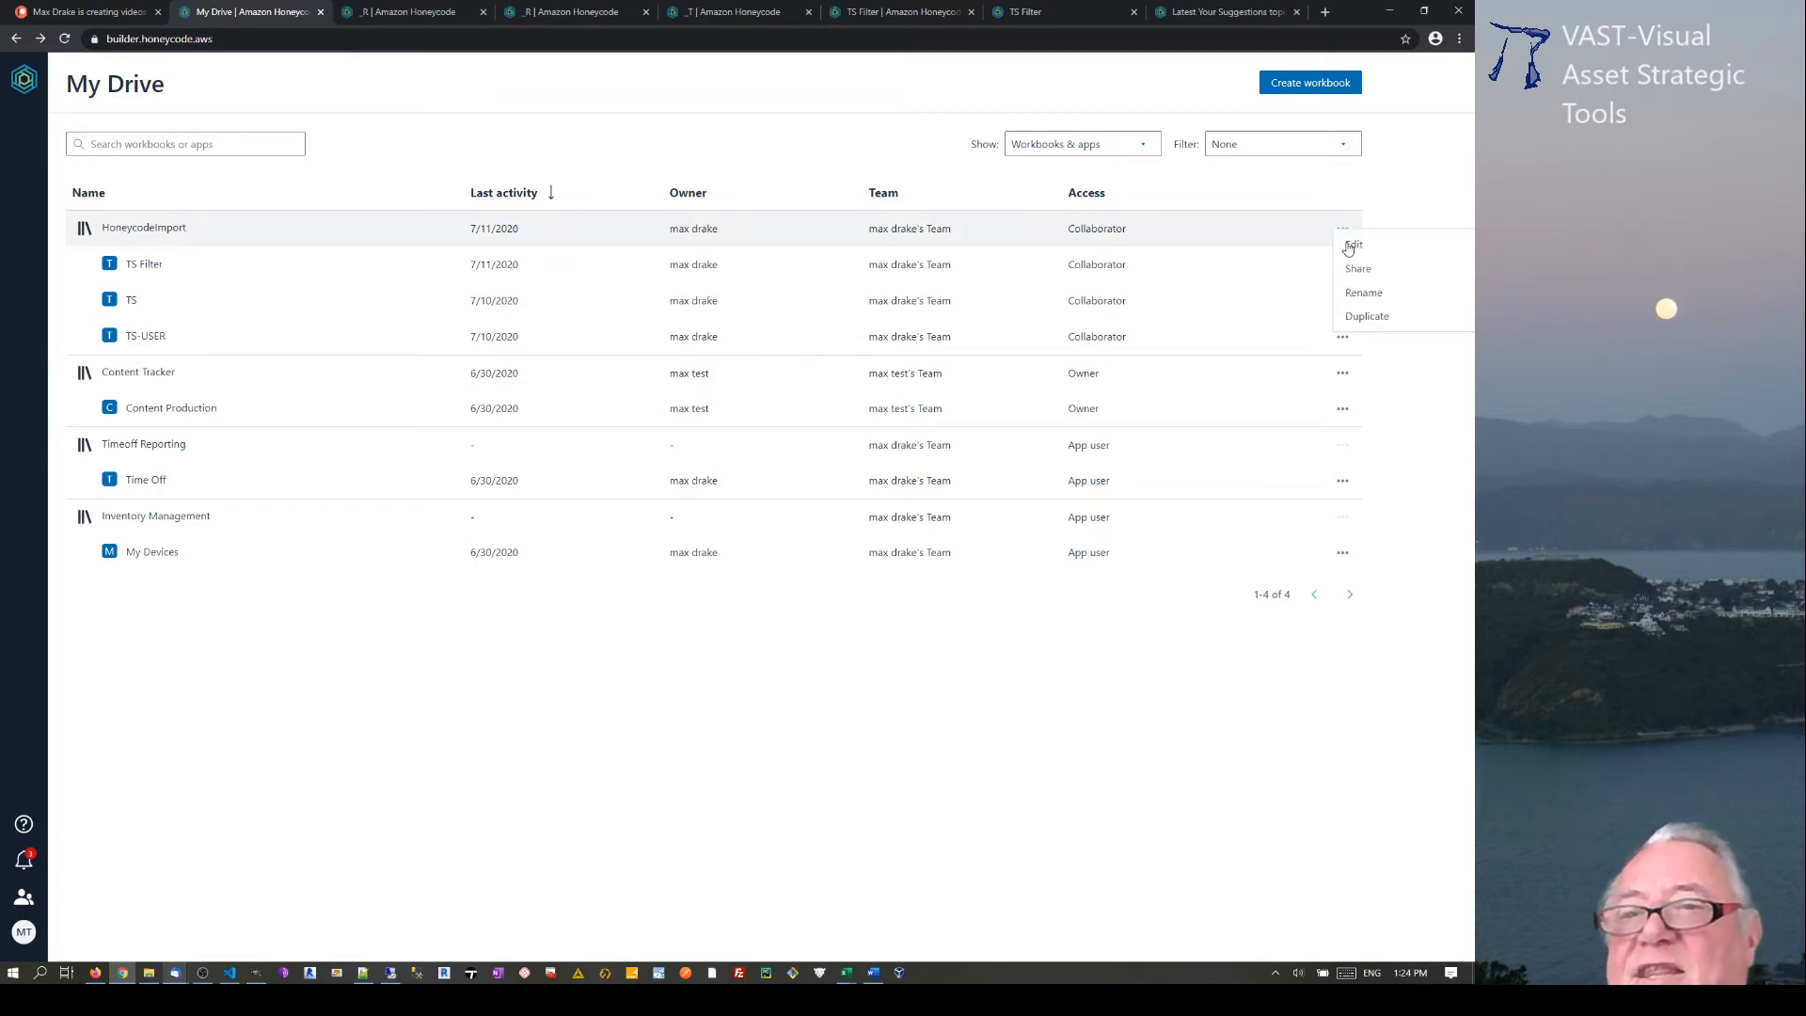
{"action": "left_click", "coordinate": [1359, 273]}
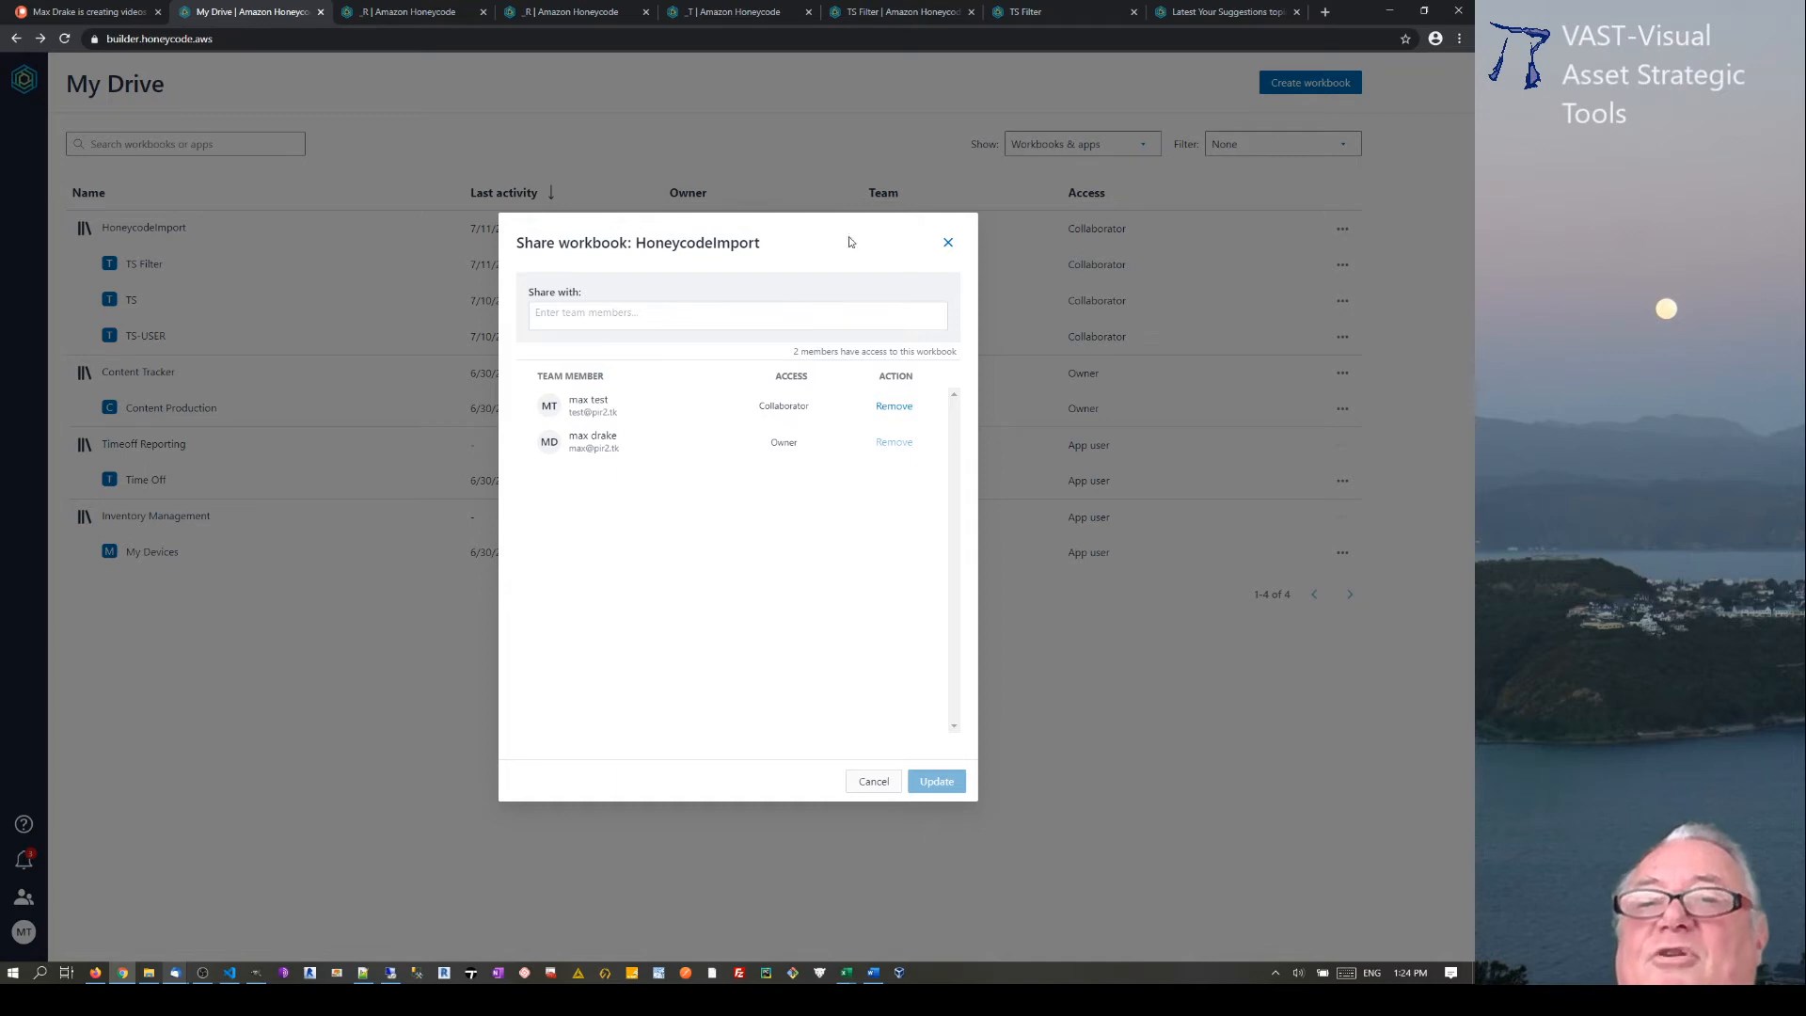
{"action": "left_click", "coordinate": [948, 246]}
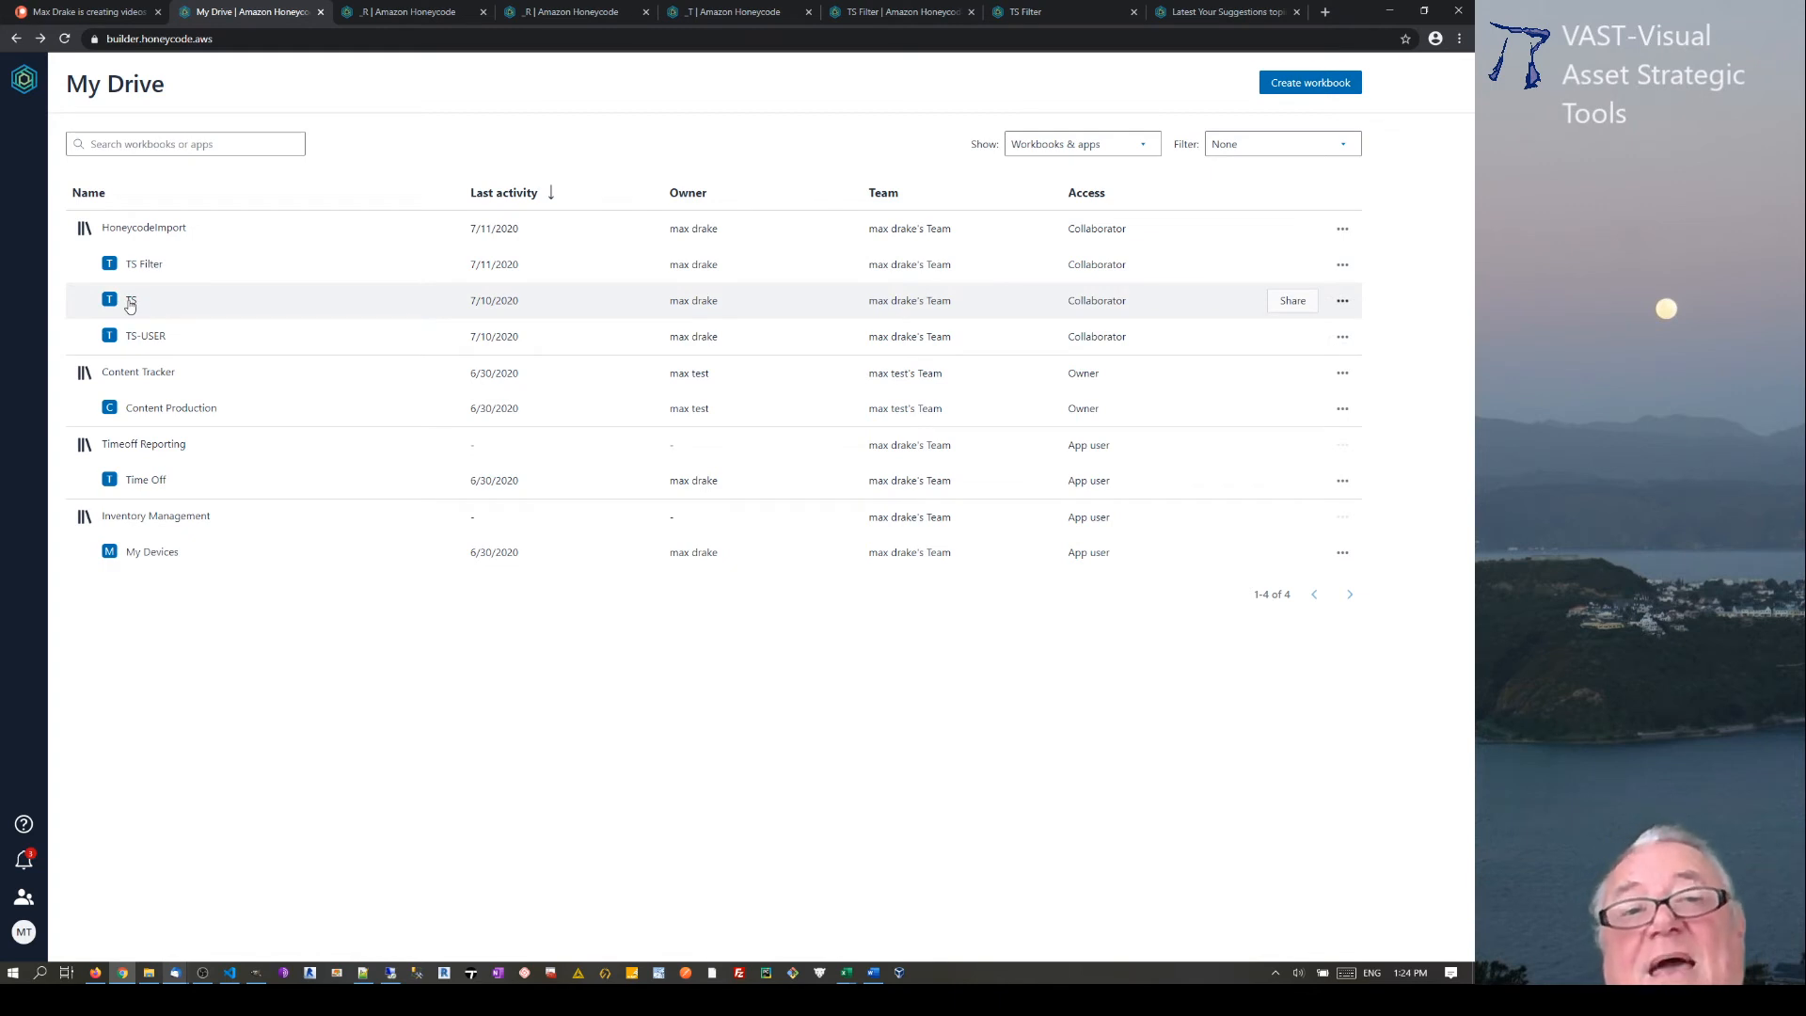
{"action": "left_click", "coordinate": [1343, 302]}
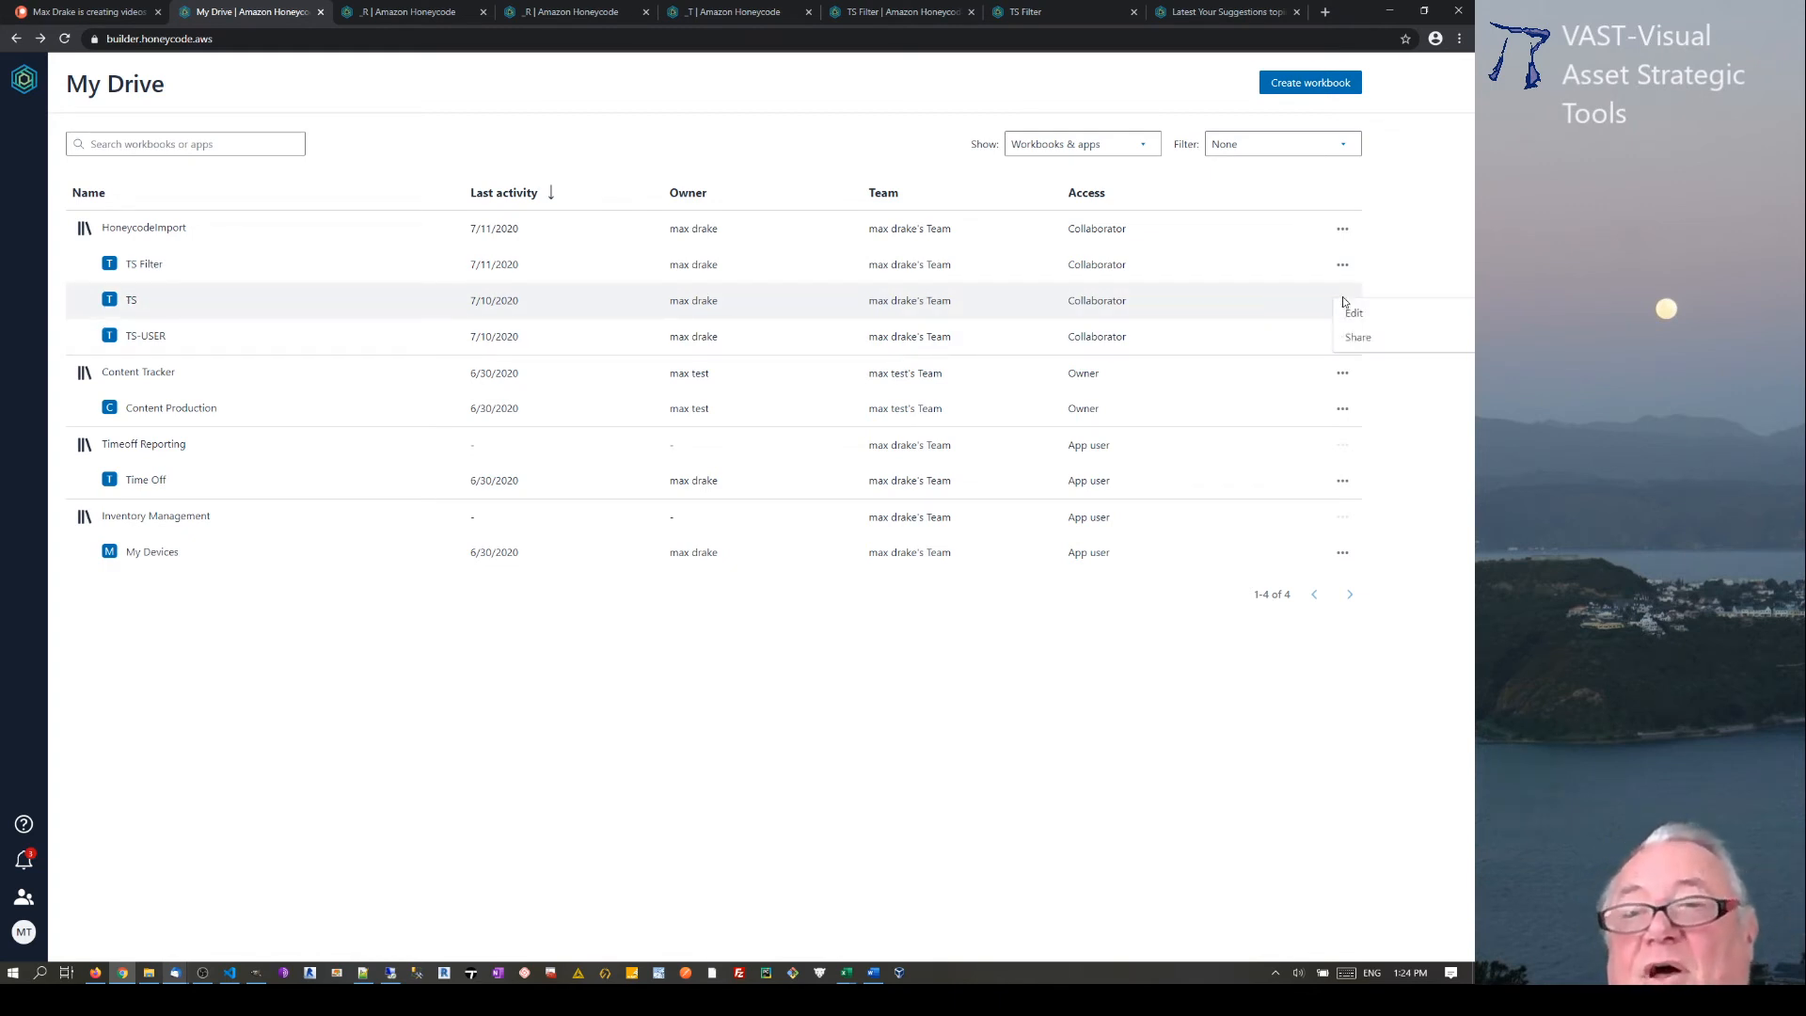
{"action": "left_click", "coordinate": [1371, 339]}
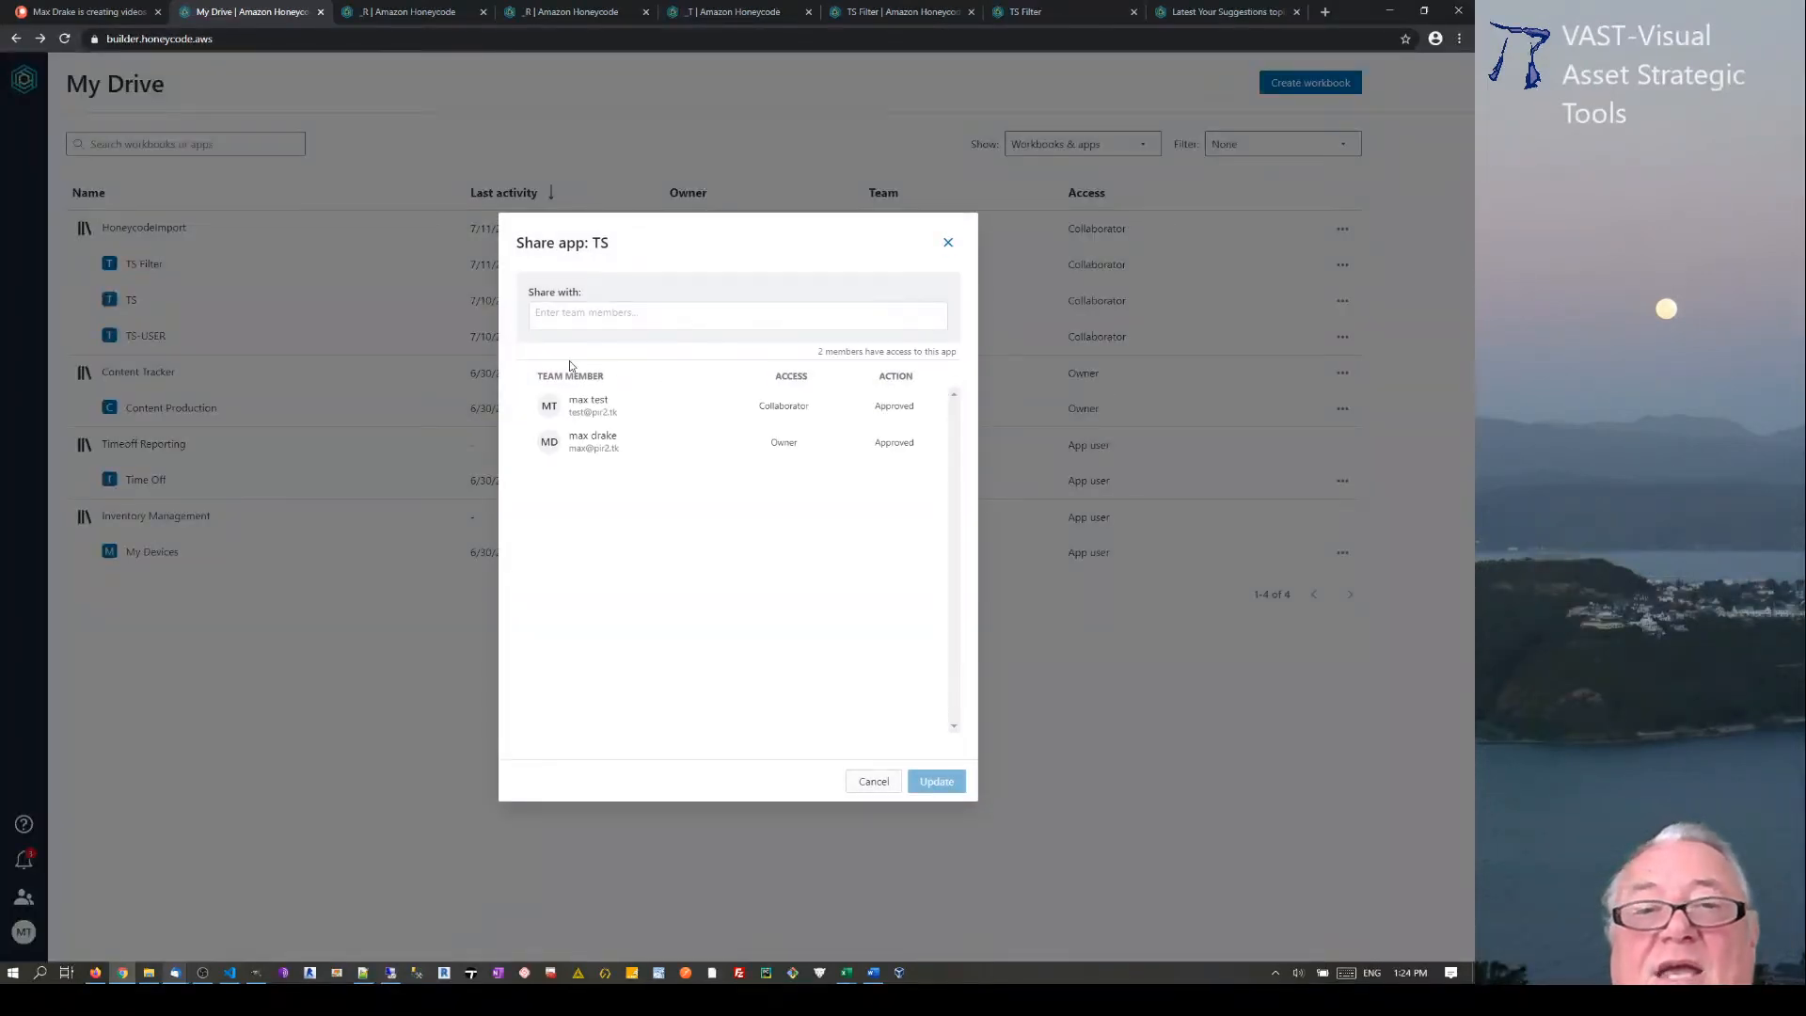
Leave the TS app's sharing settings and view project a on the _P detail screen of the TS Filter app
{"action": "left_click", "coordinate": [947, 243]}
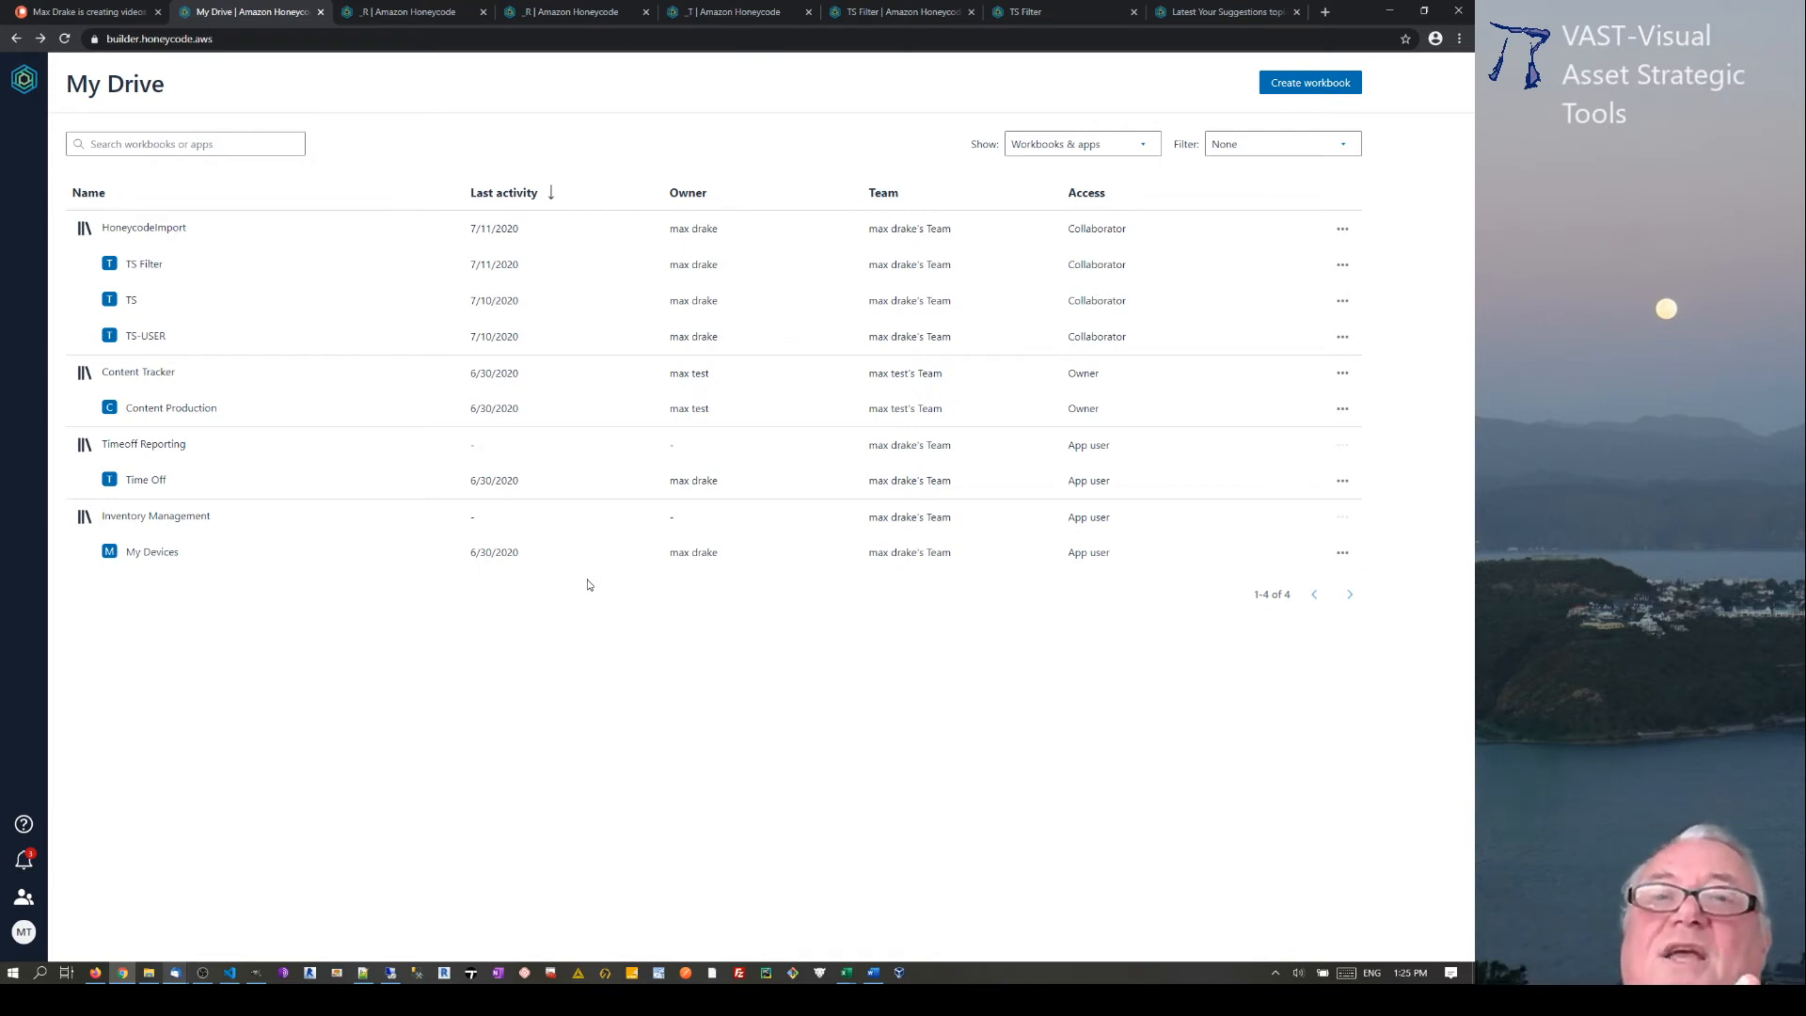
{"action": "left_click", "coordinate": [419, 14]}
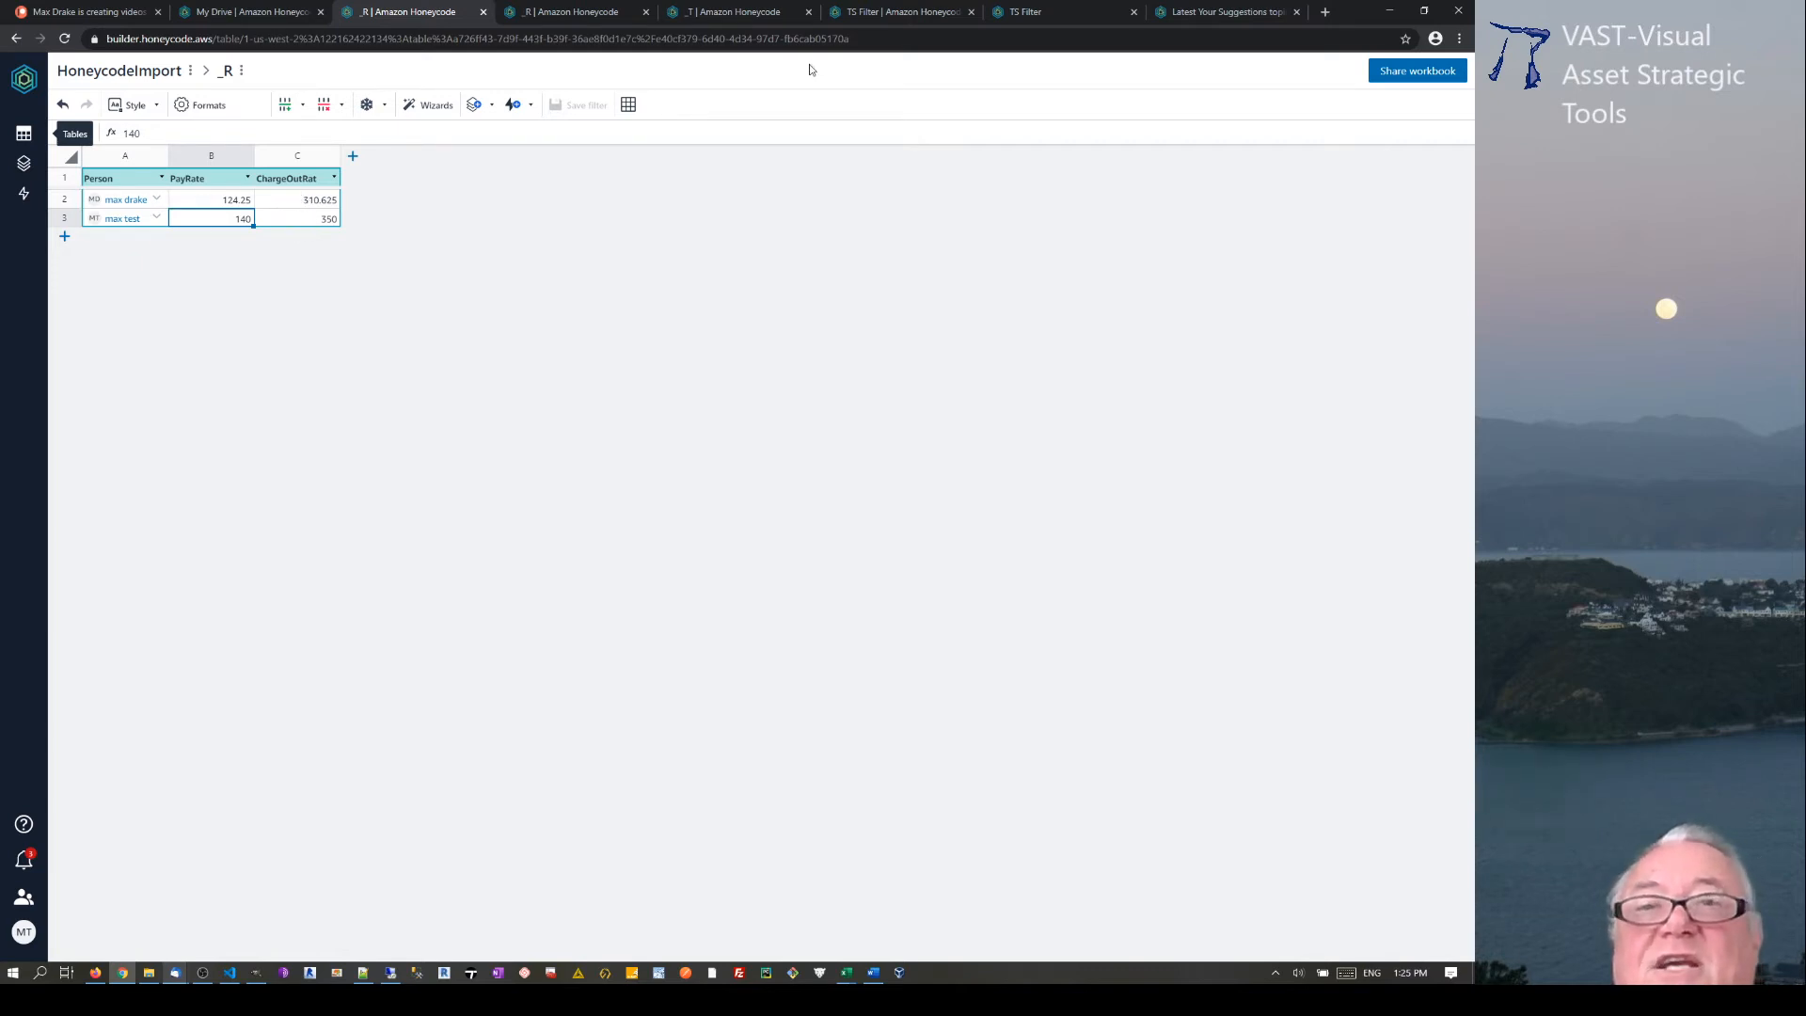
{"action": "left_click", "coordinate": [1046, 11]}
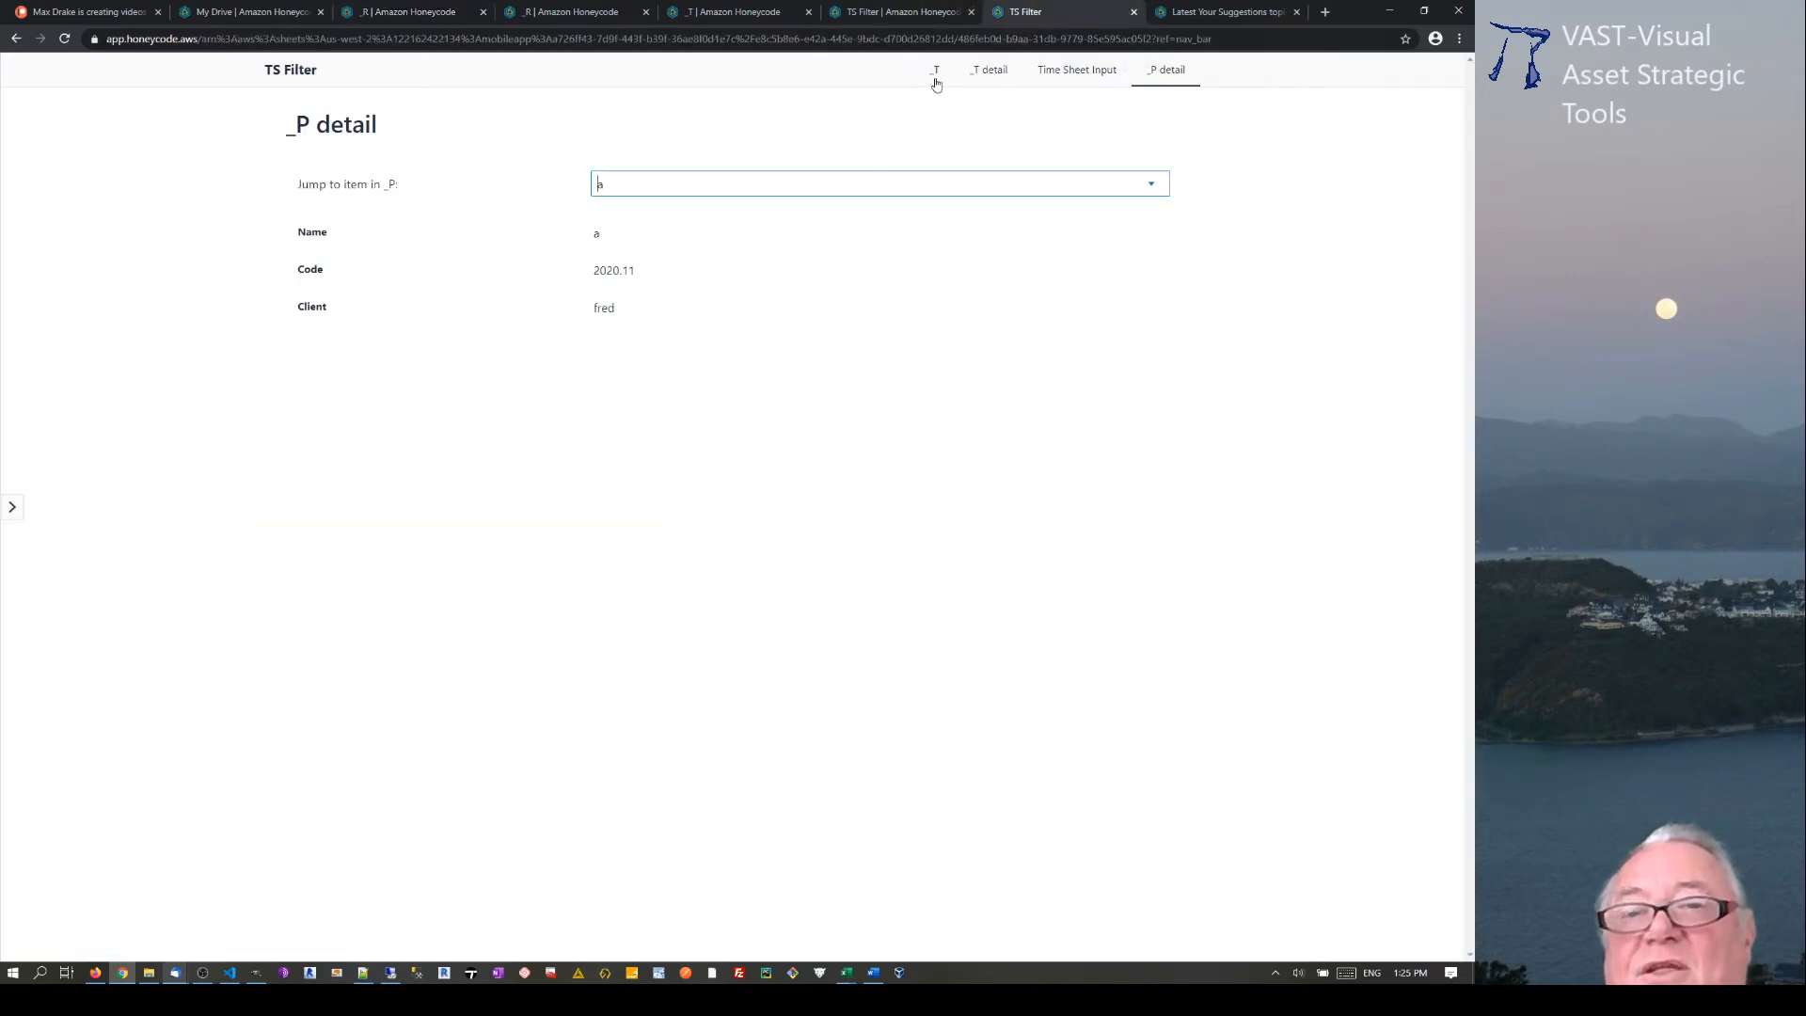
{"action": "left_click", "coordinate": [932, 71]}
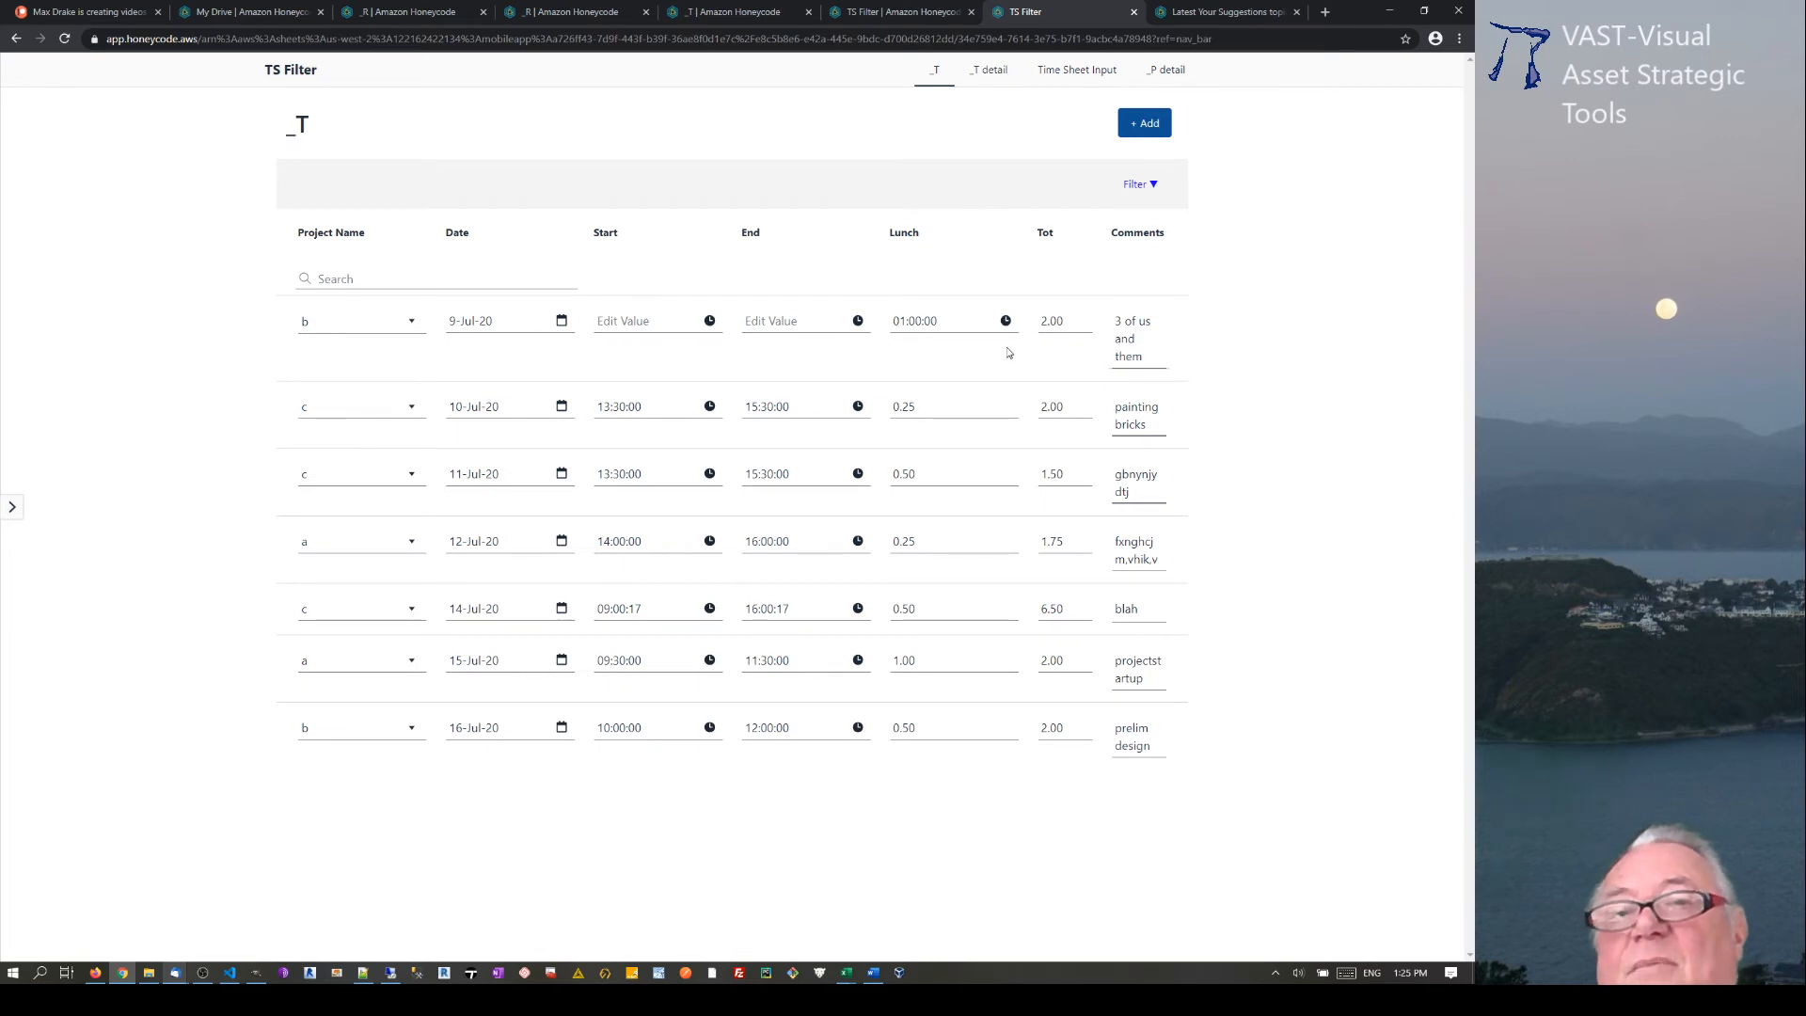
{"action": "left_click", "coordinate": [1167, 70]}
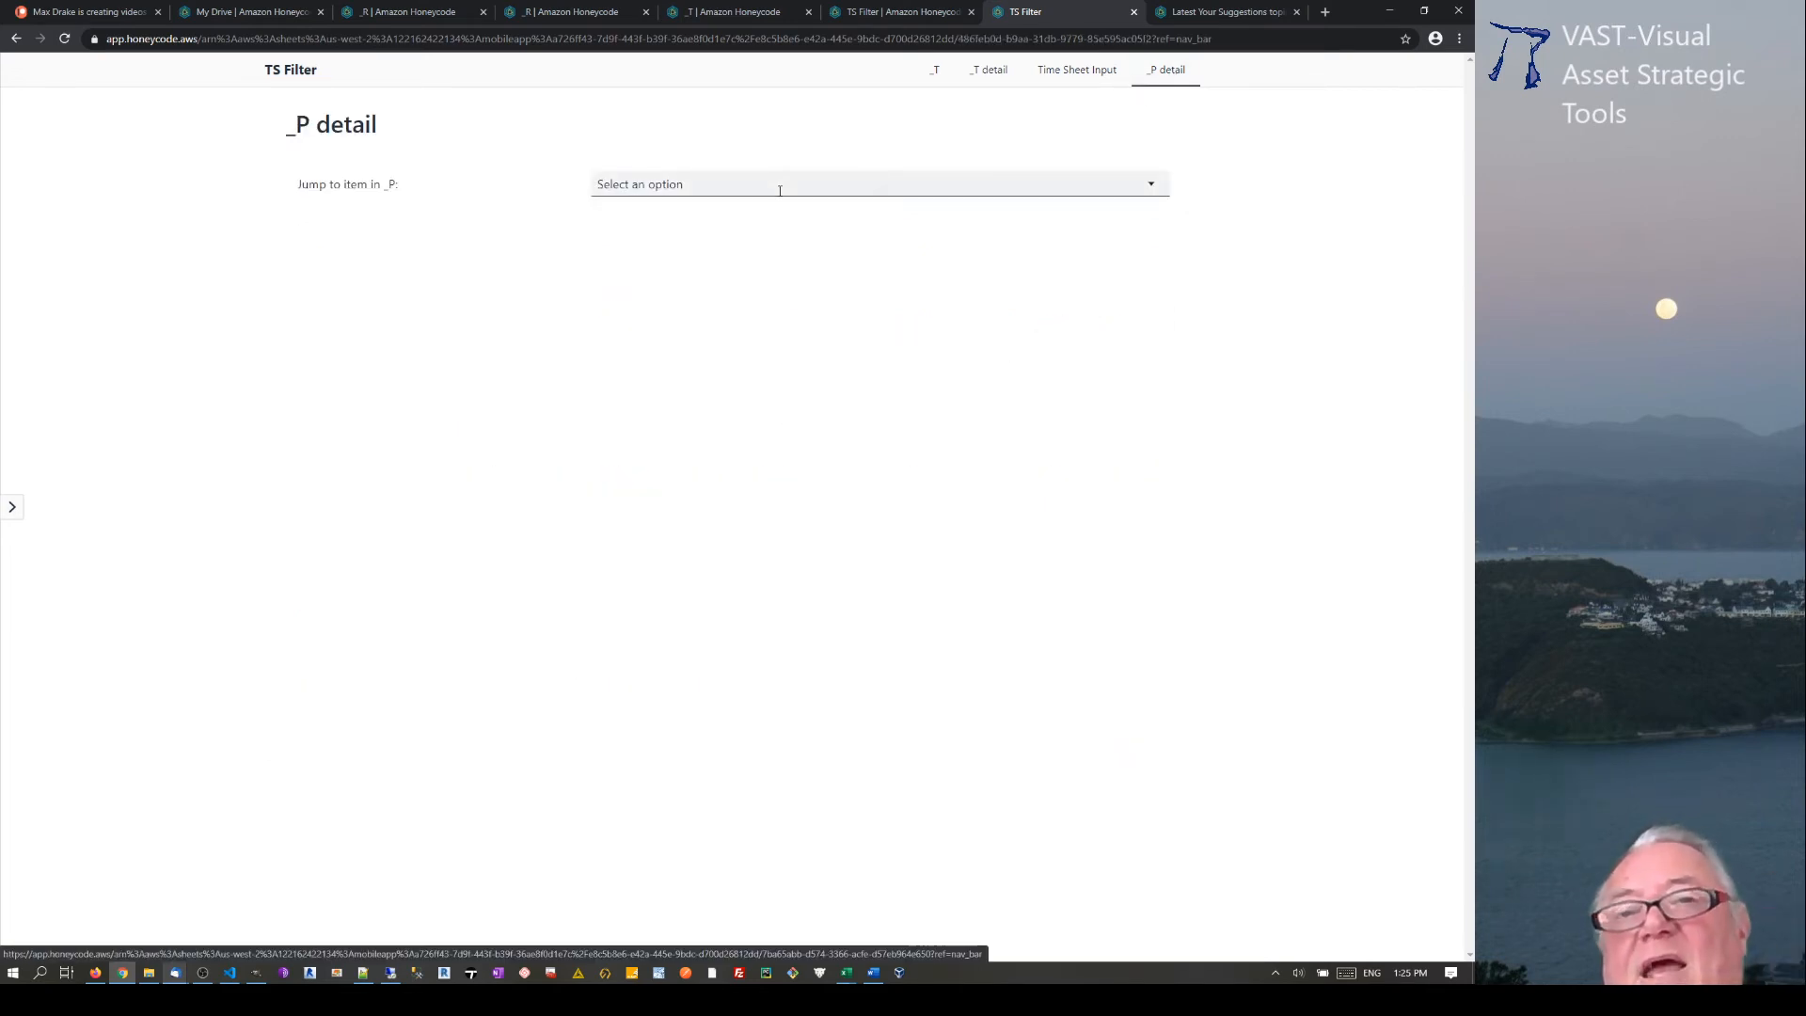
{"action": "left_click", "coordinate": [889, 189]}
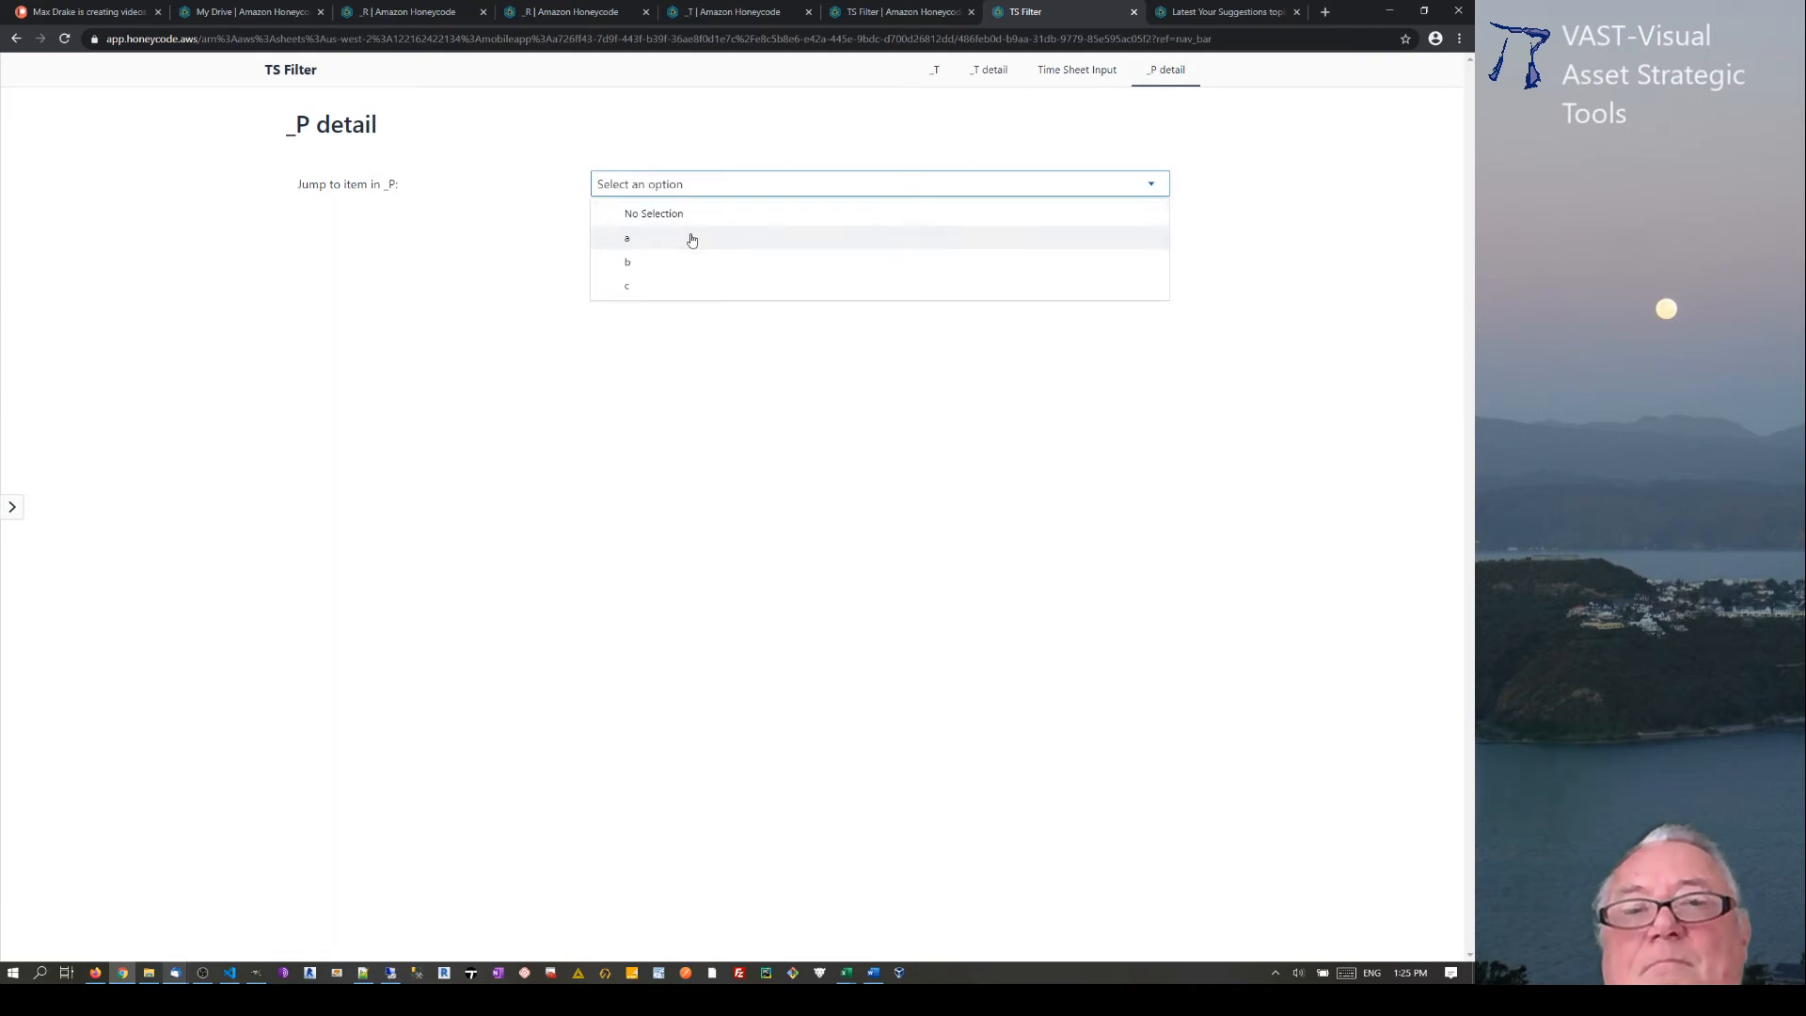
{"action": "left_click", "coordinate": [691, 240]}
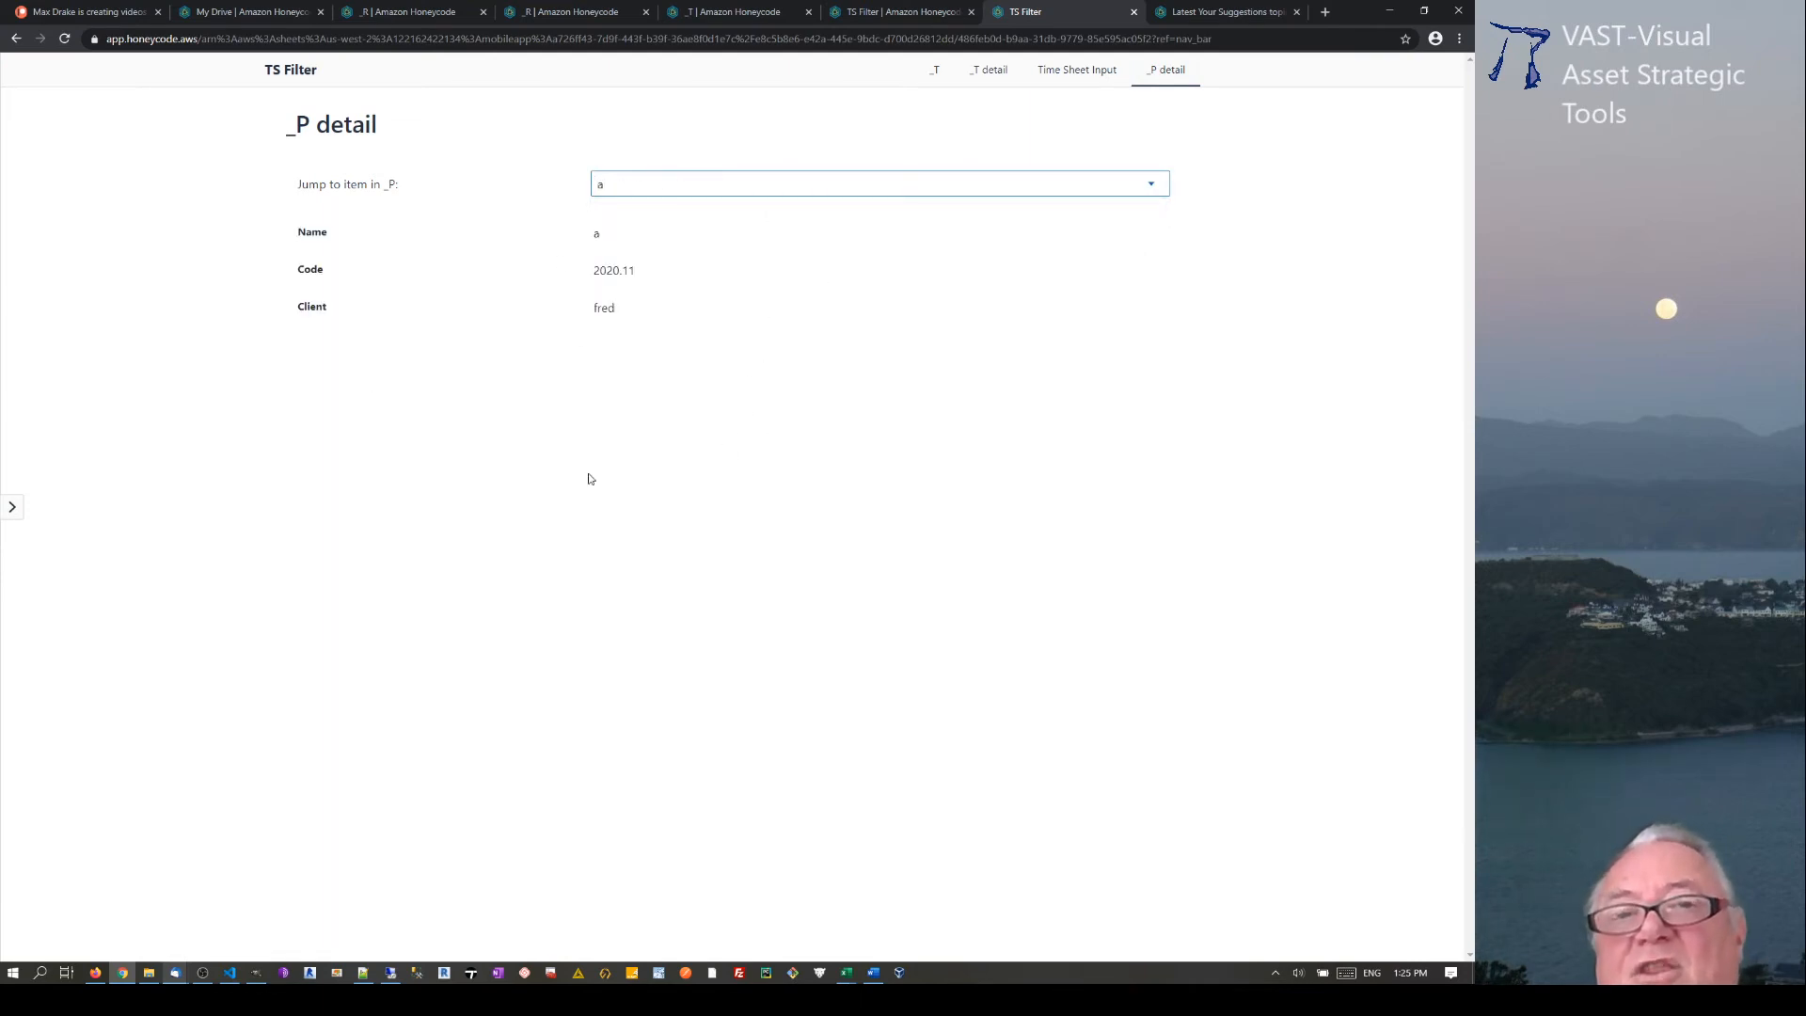
Open the _P table of the HoneycodeImport workbook and examine the Column1 formula for project a
{"action": "left_click", "coordinate": [423, 16]}
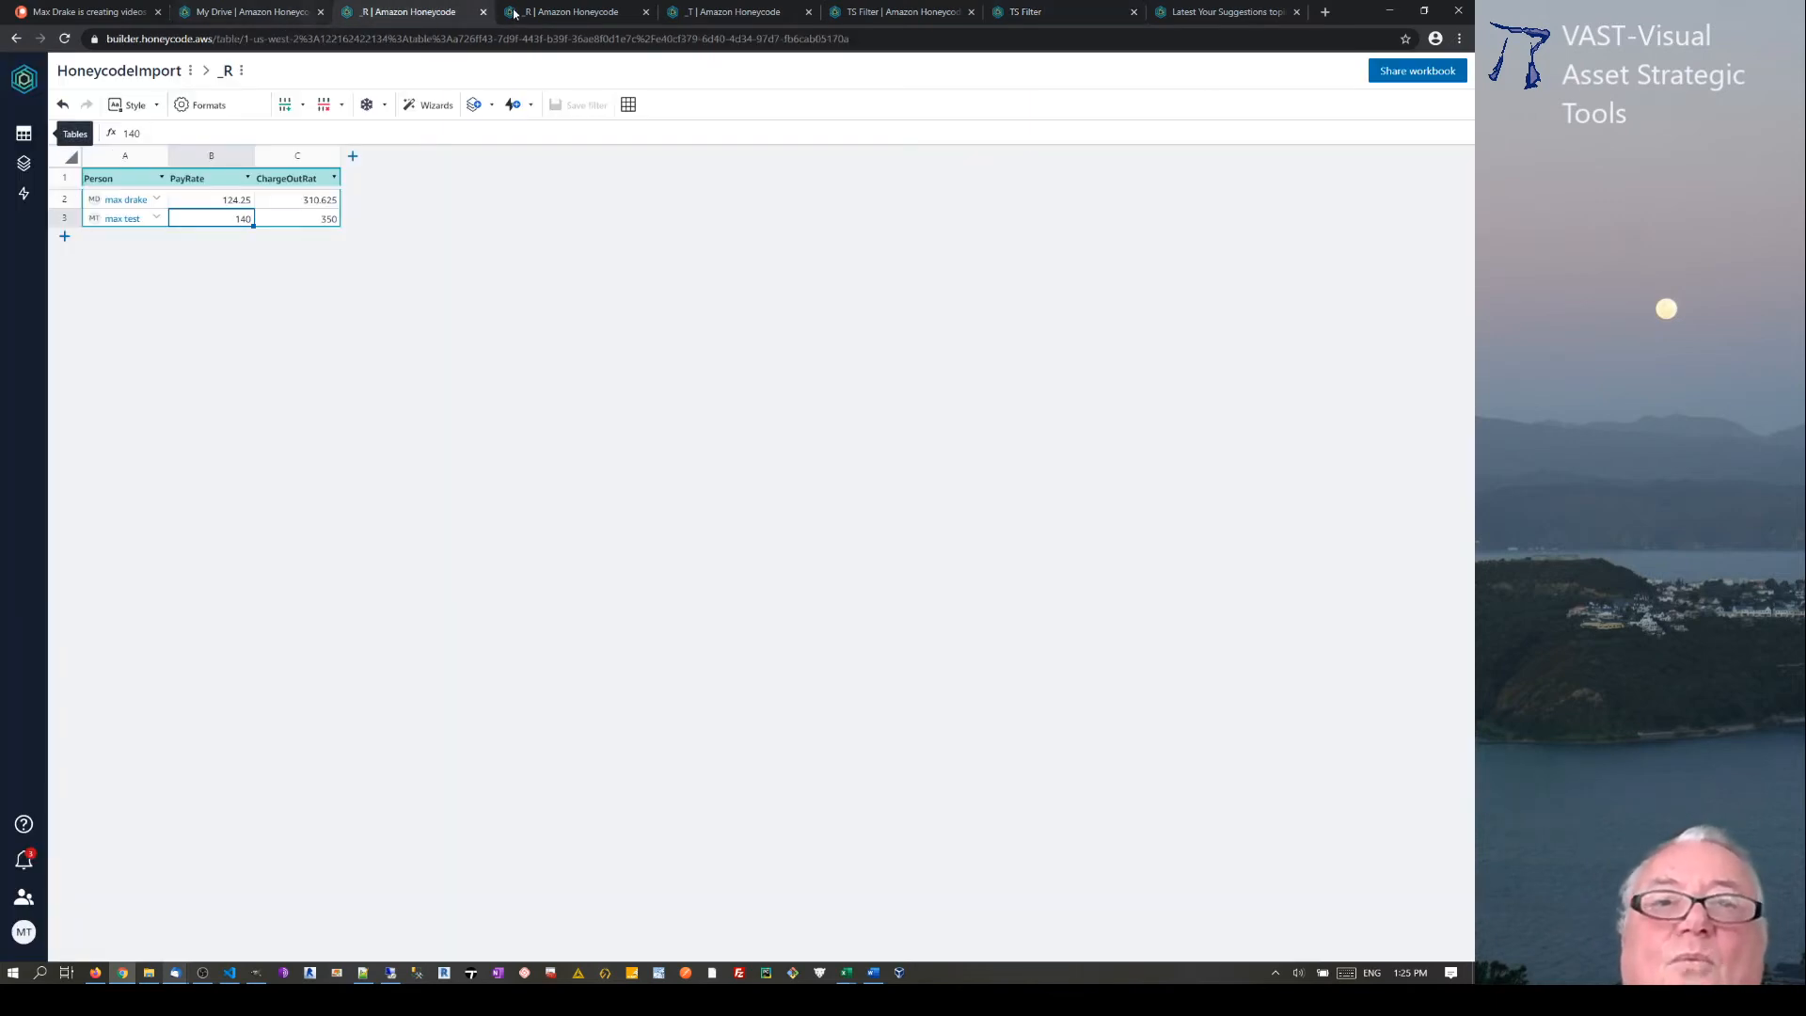
{"action": "left_click", "coordinate": [555, 13]}
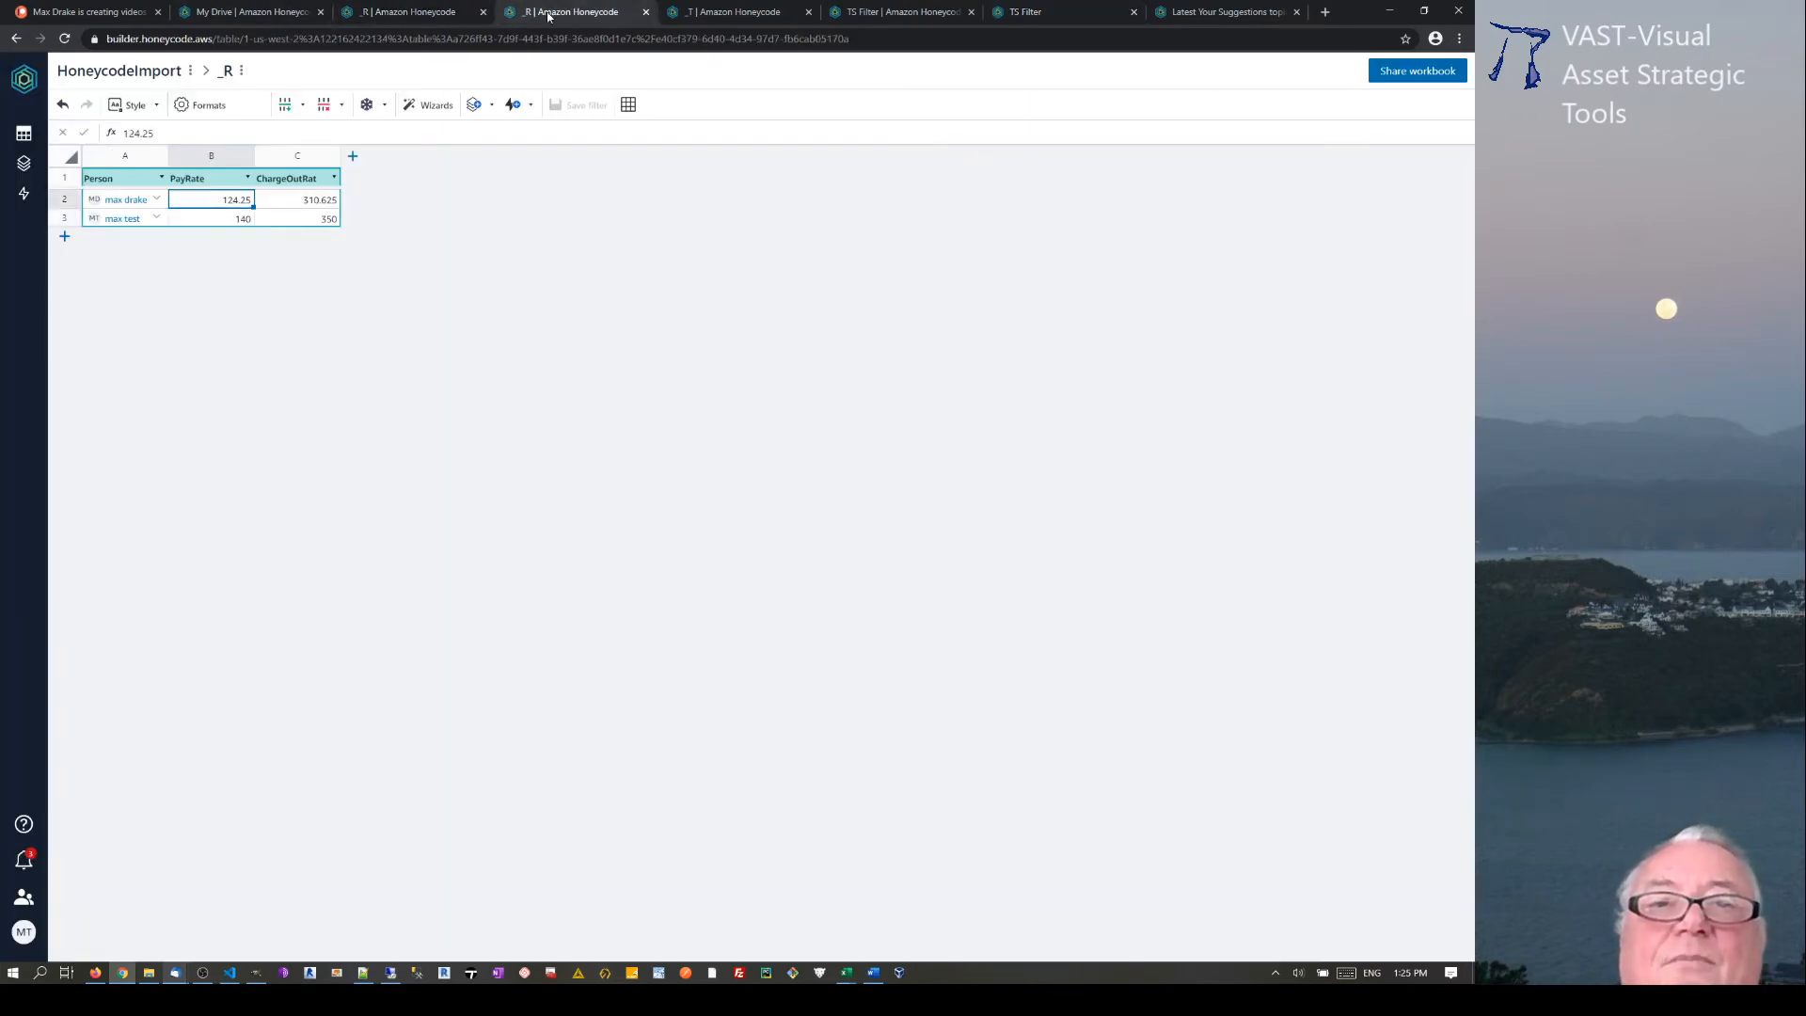
{"action": "left_click", "coordinate": [444, 16]}
{"action": "left_click", "coordinate": [23, 134]}
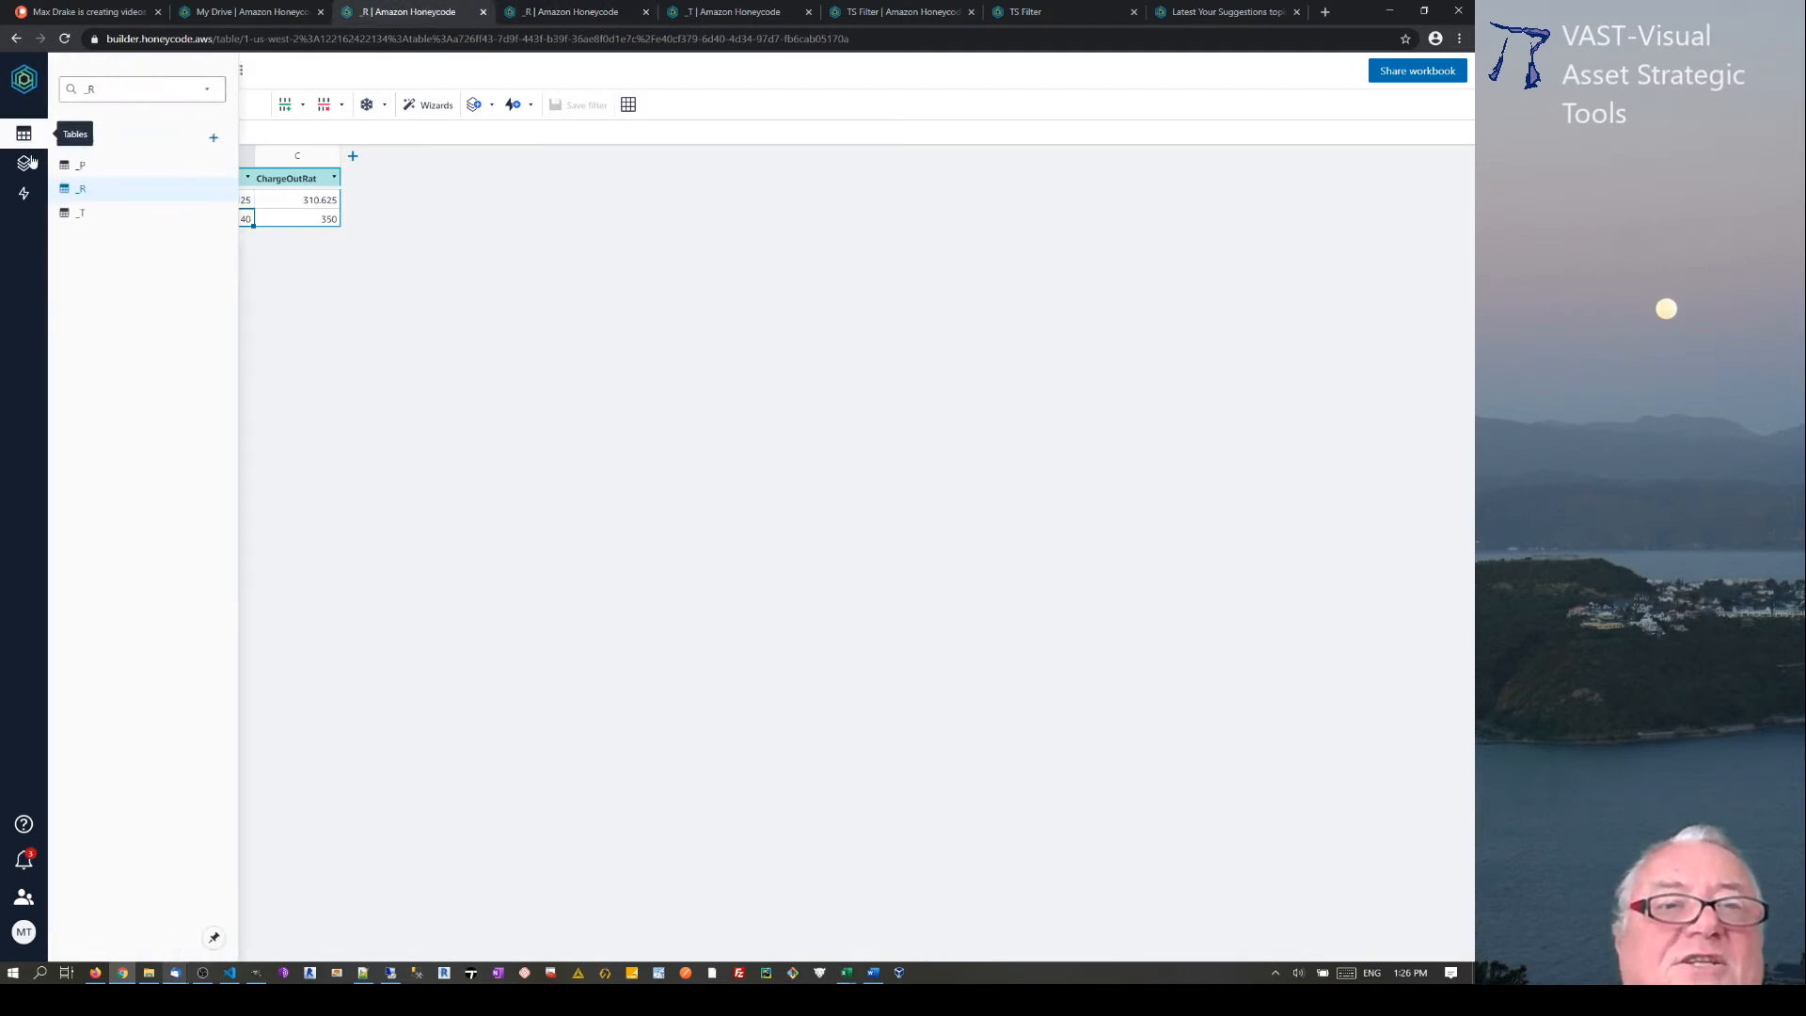
{"action": "left_click", "coordinate": [80, 165]}
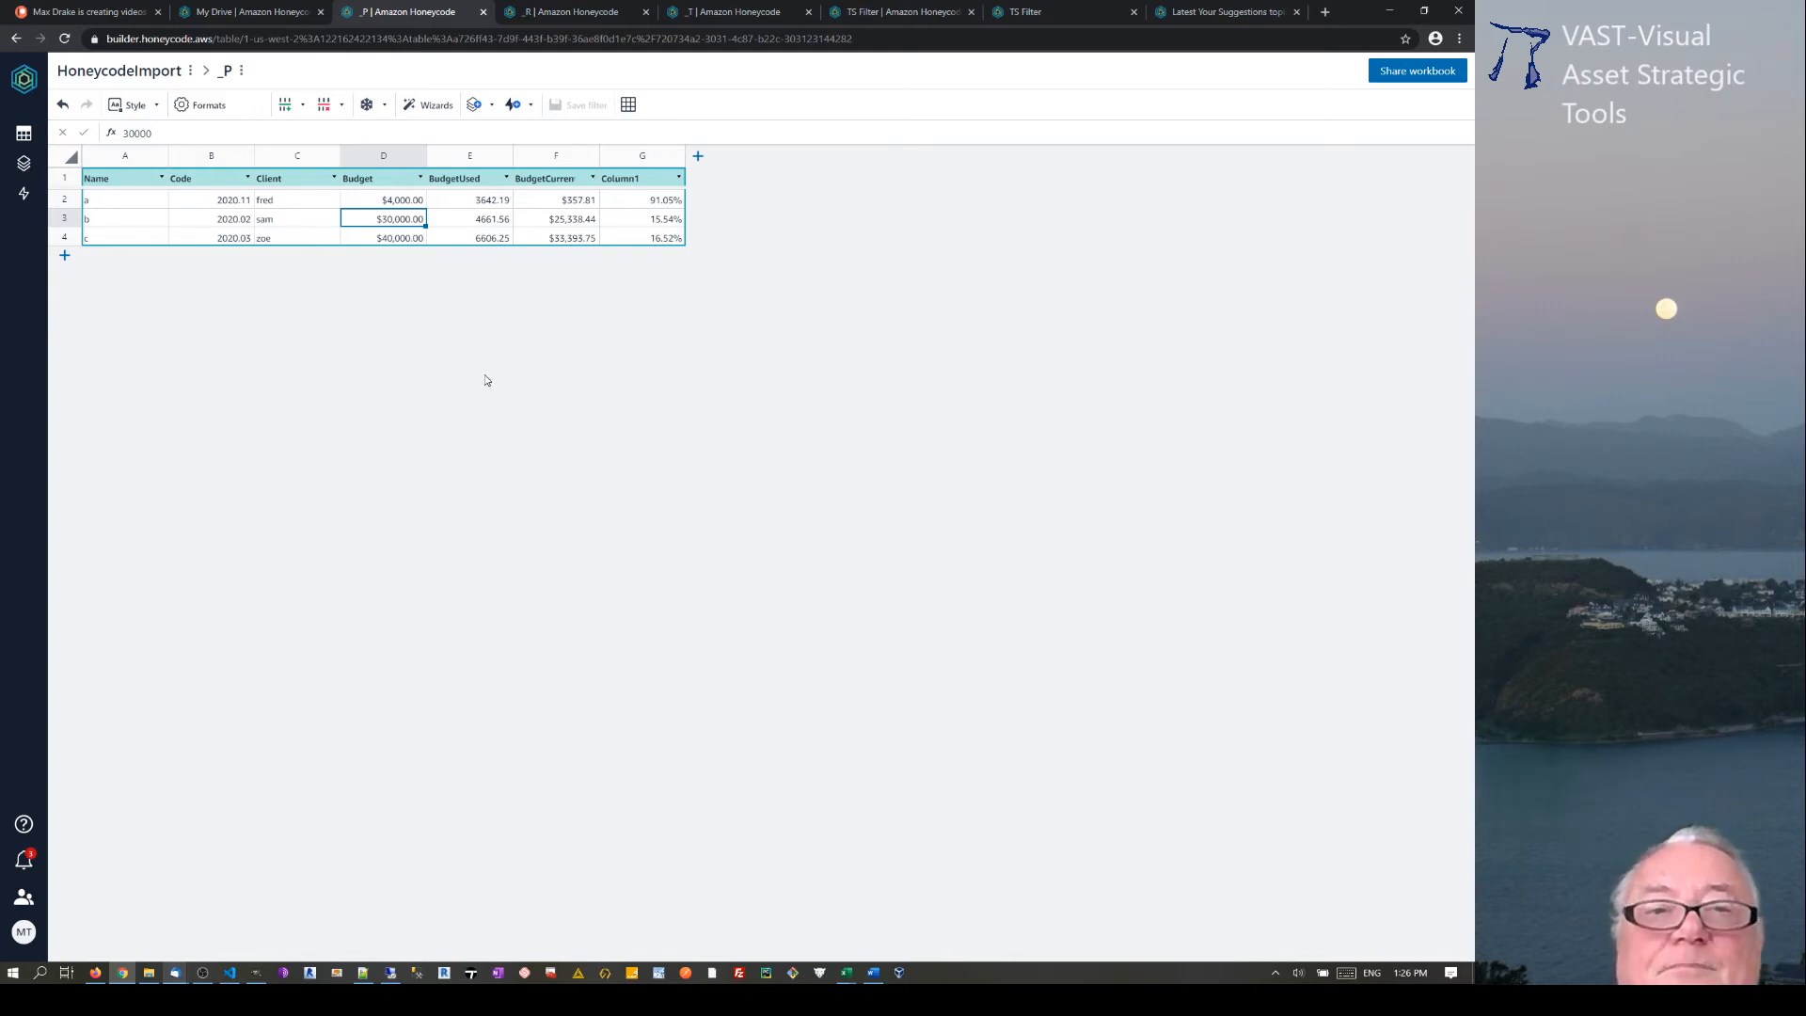
{"action": "left_click", "coordinate": [651, 205]}
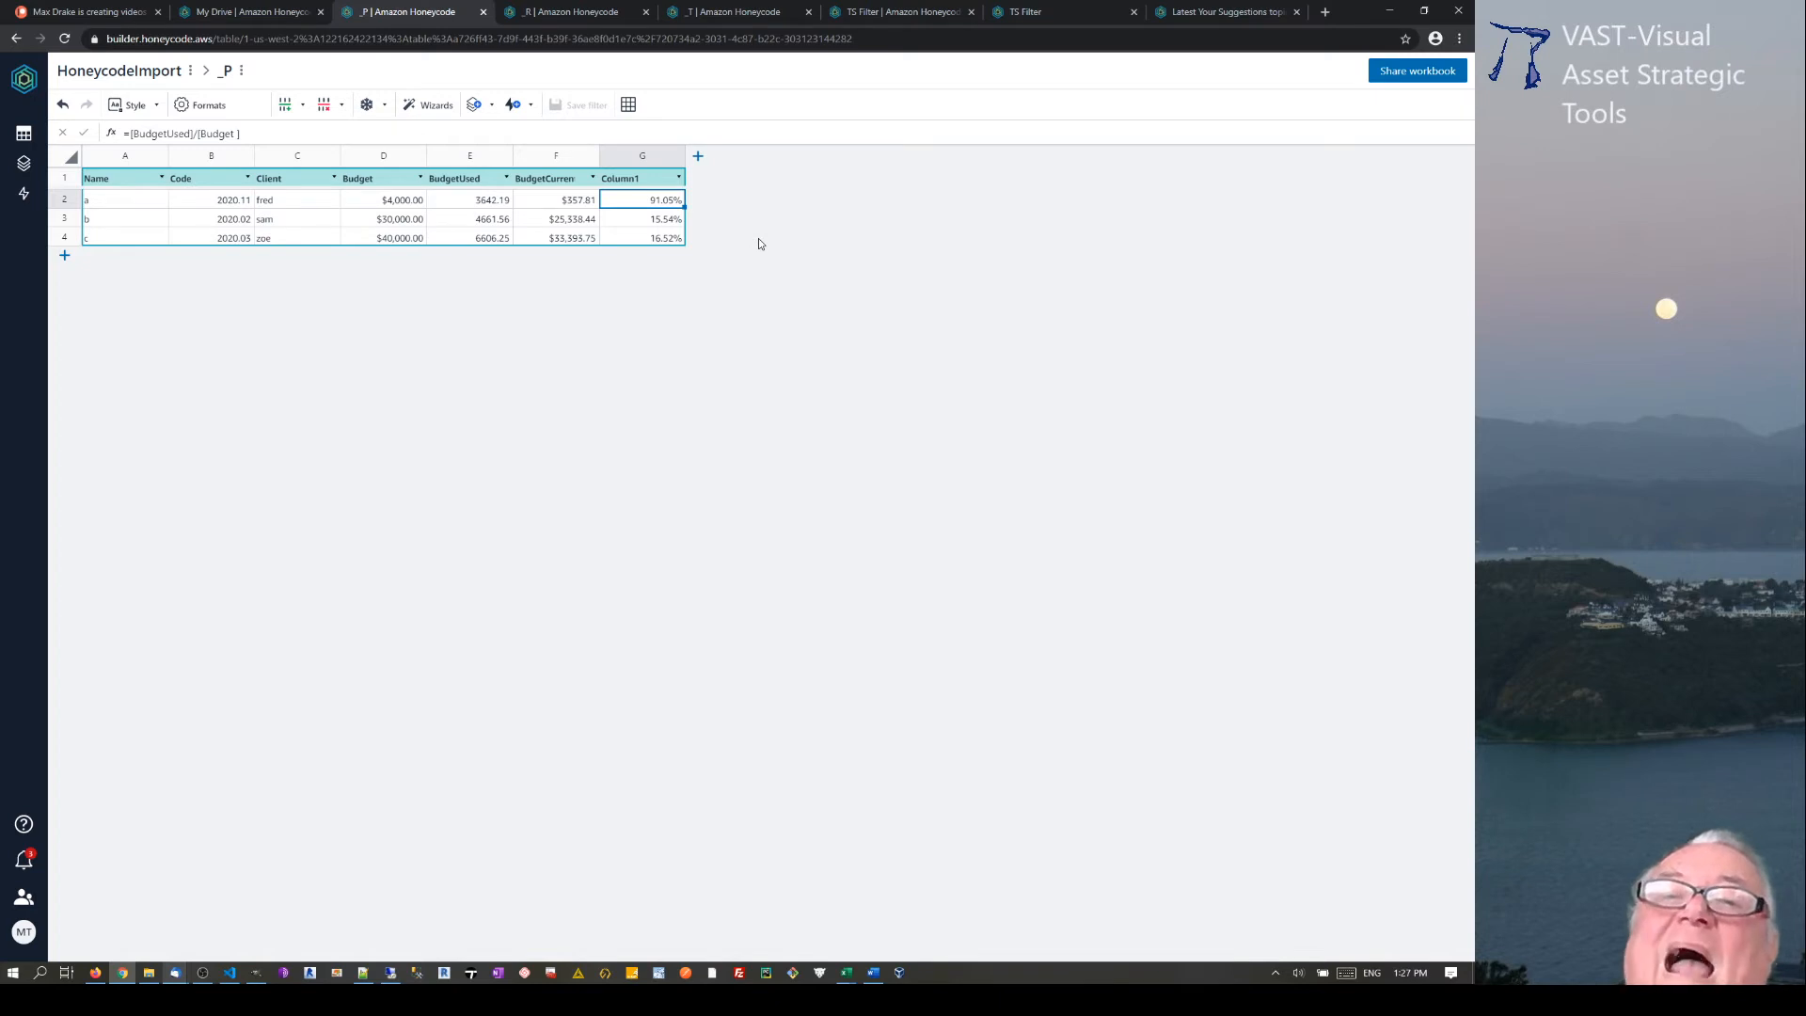
Review the app's _T screen, and inspect the Date2, Tot and Person cells in the workbook's _T table
{"action": "left_click", "coordinate": [1115, 13]}
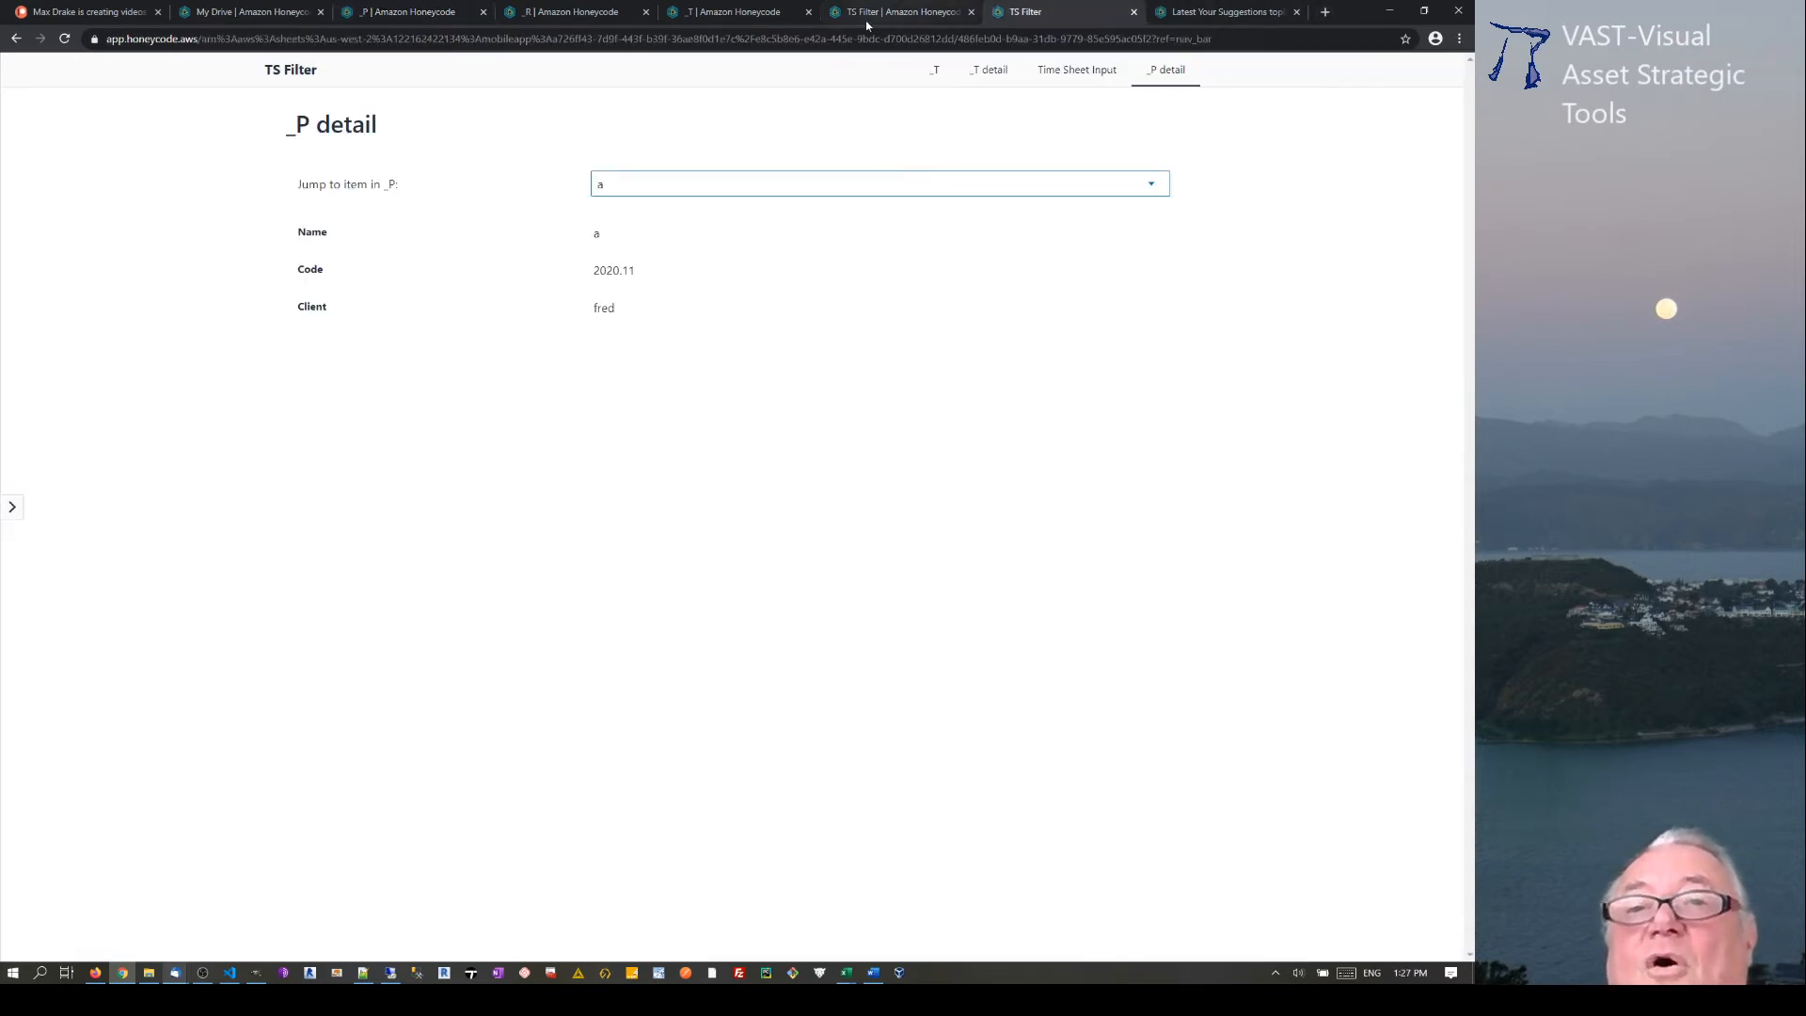
{"action": "left_click", "coordinate": [937, 72]}
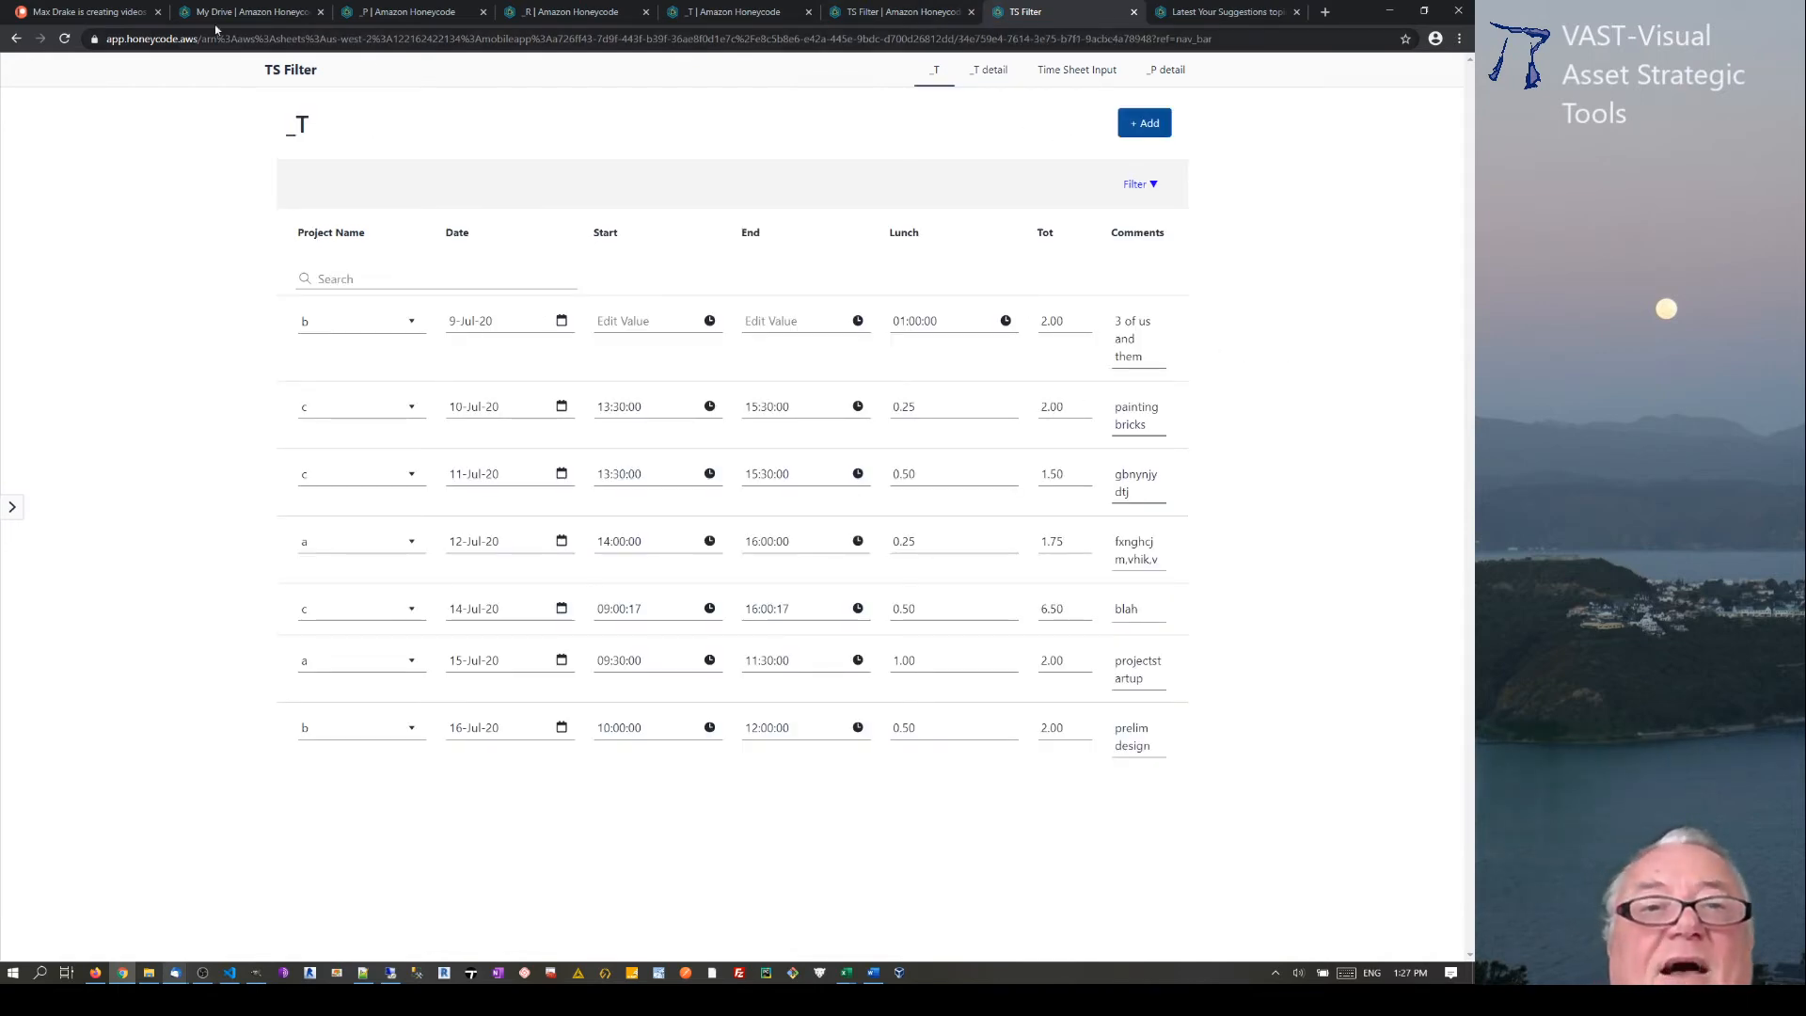
{"action": "left_click", "coordinate": [739, 11]}
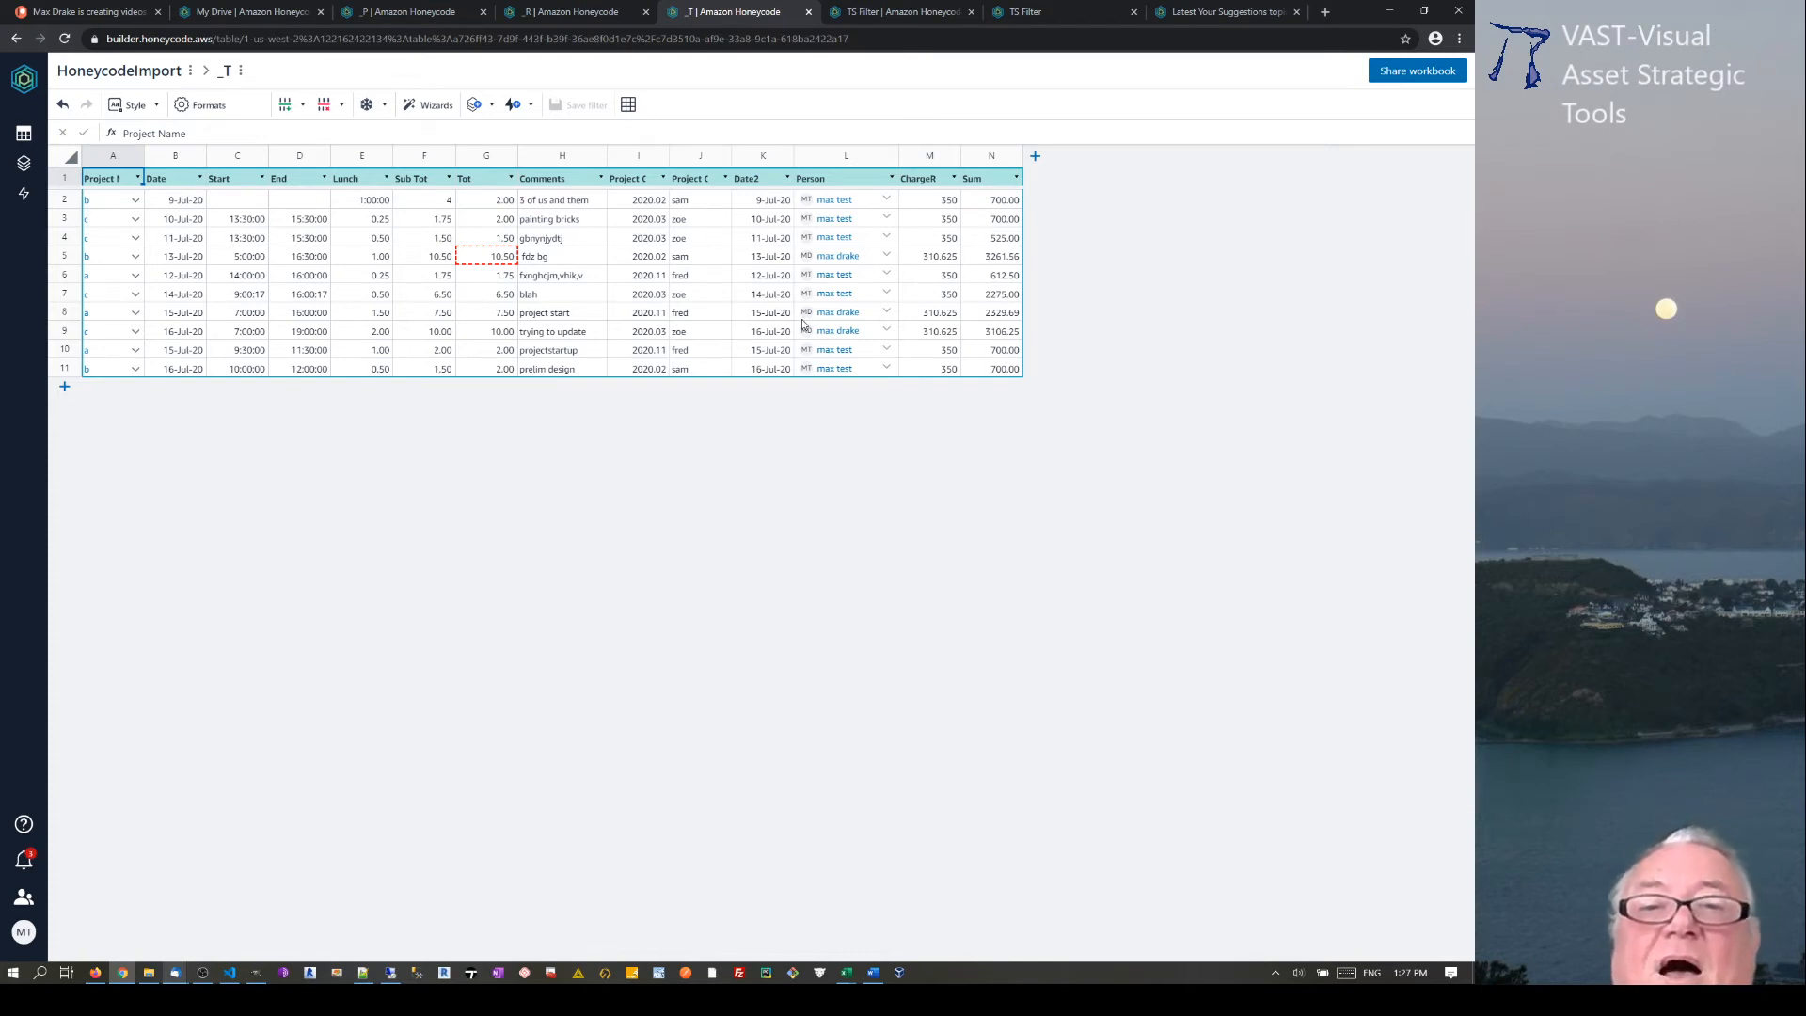
{"action": "left_click", "coordinate": [757, 318]}
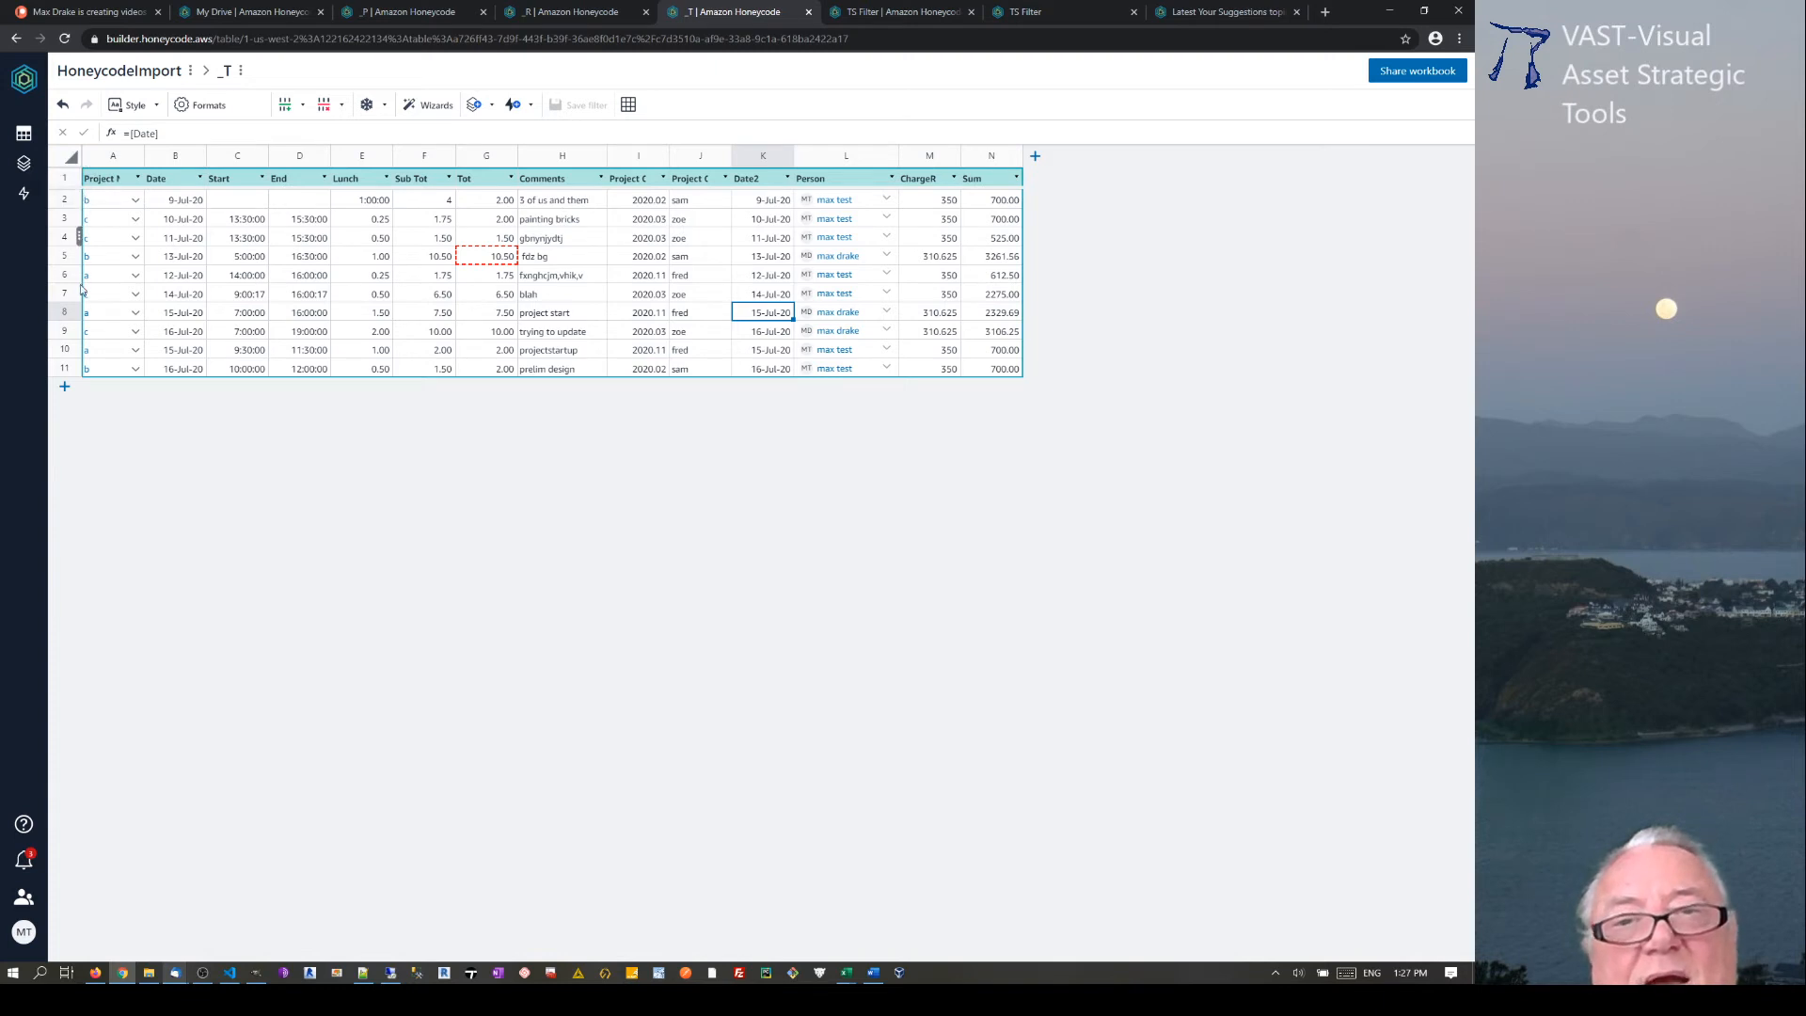
{"action": "left_click", "coordinate": [835, 207]}
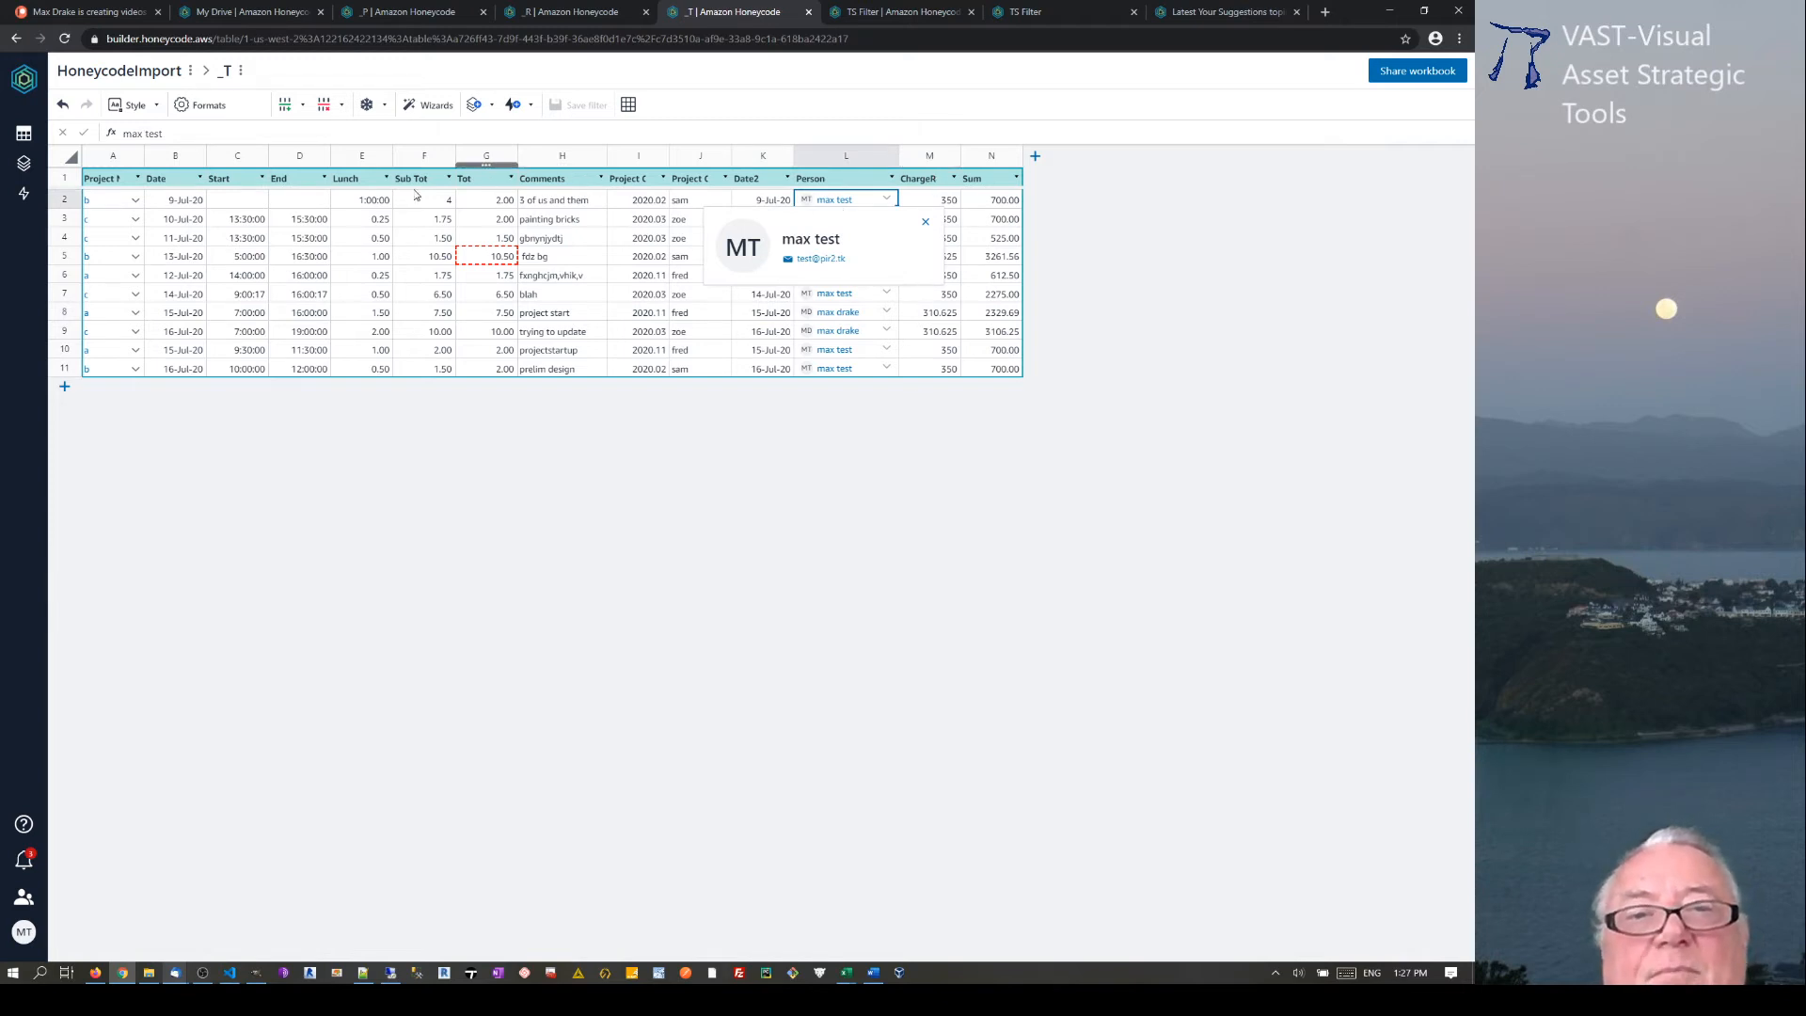
{"action": "left_click", "coordinate": [489, 200]}
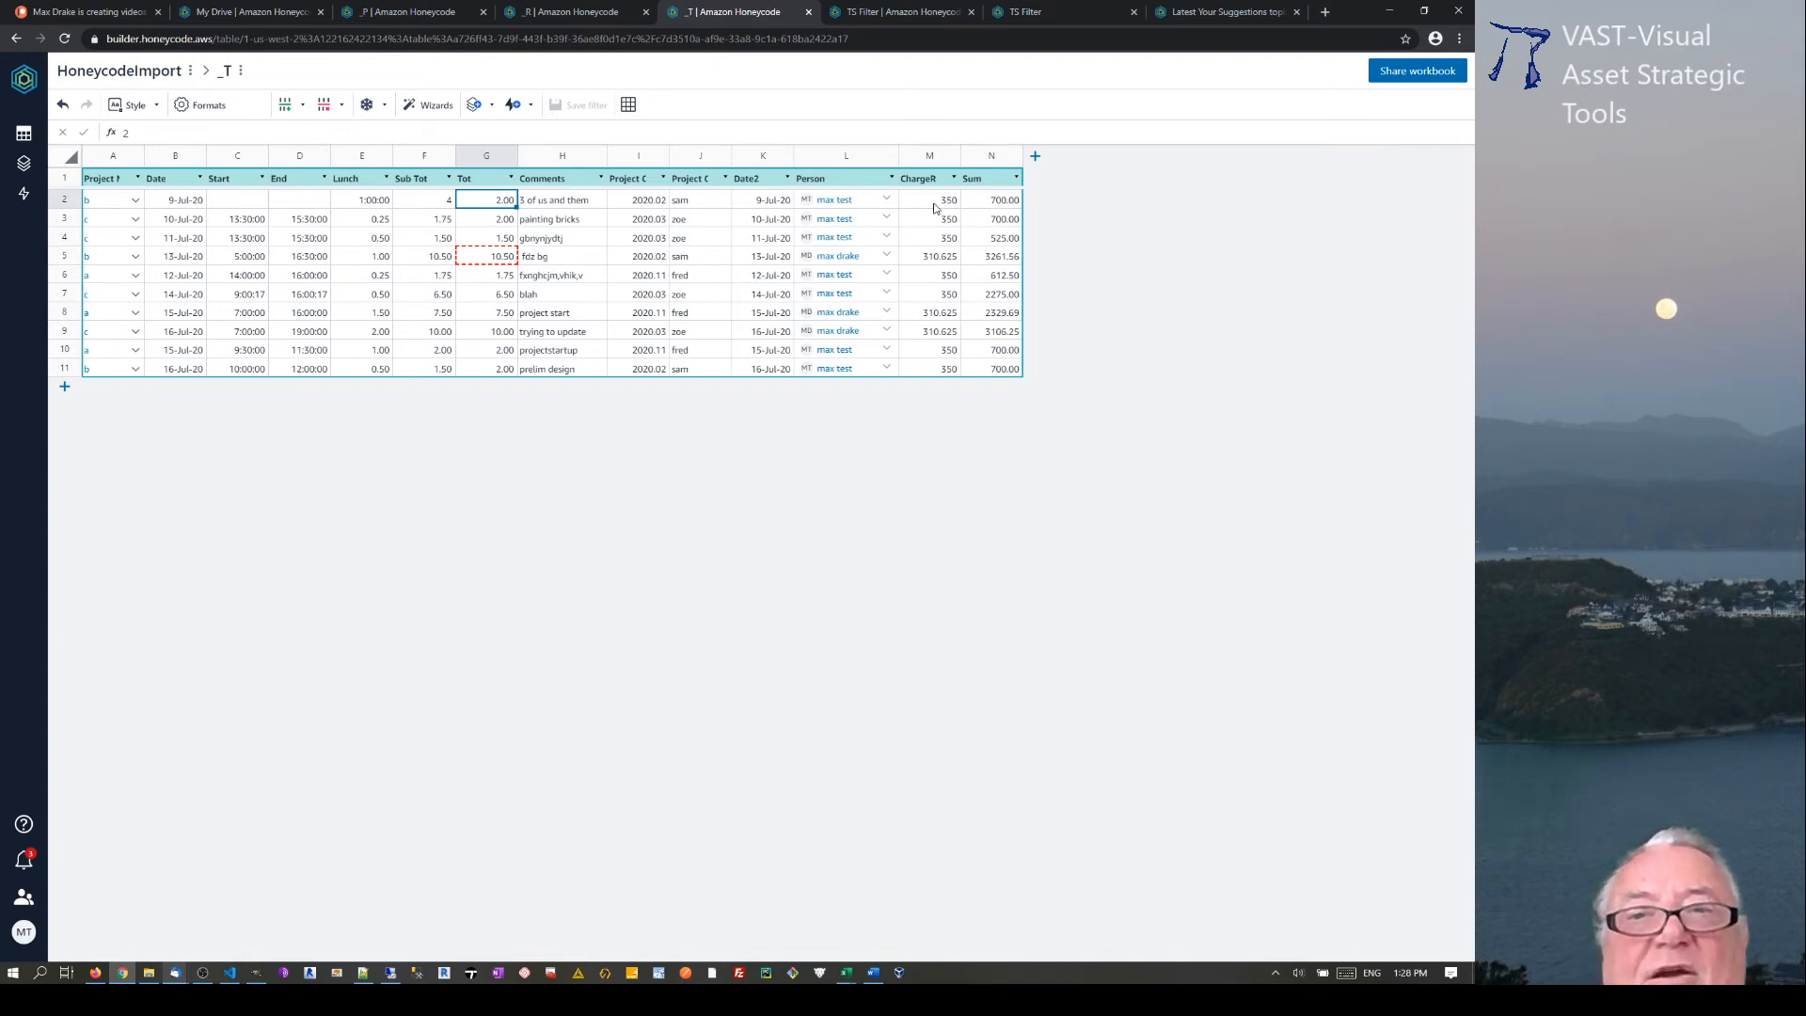
{"action": "left_click", "coordinate": [847, 203]}
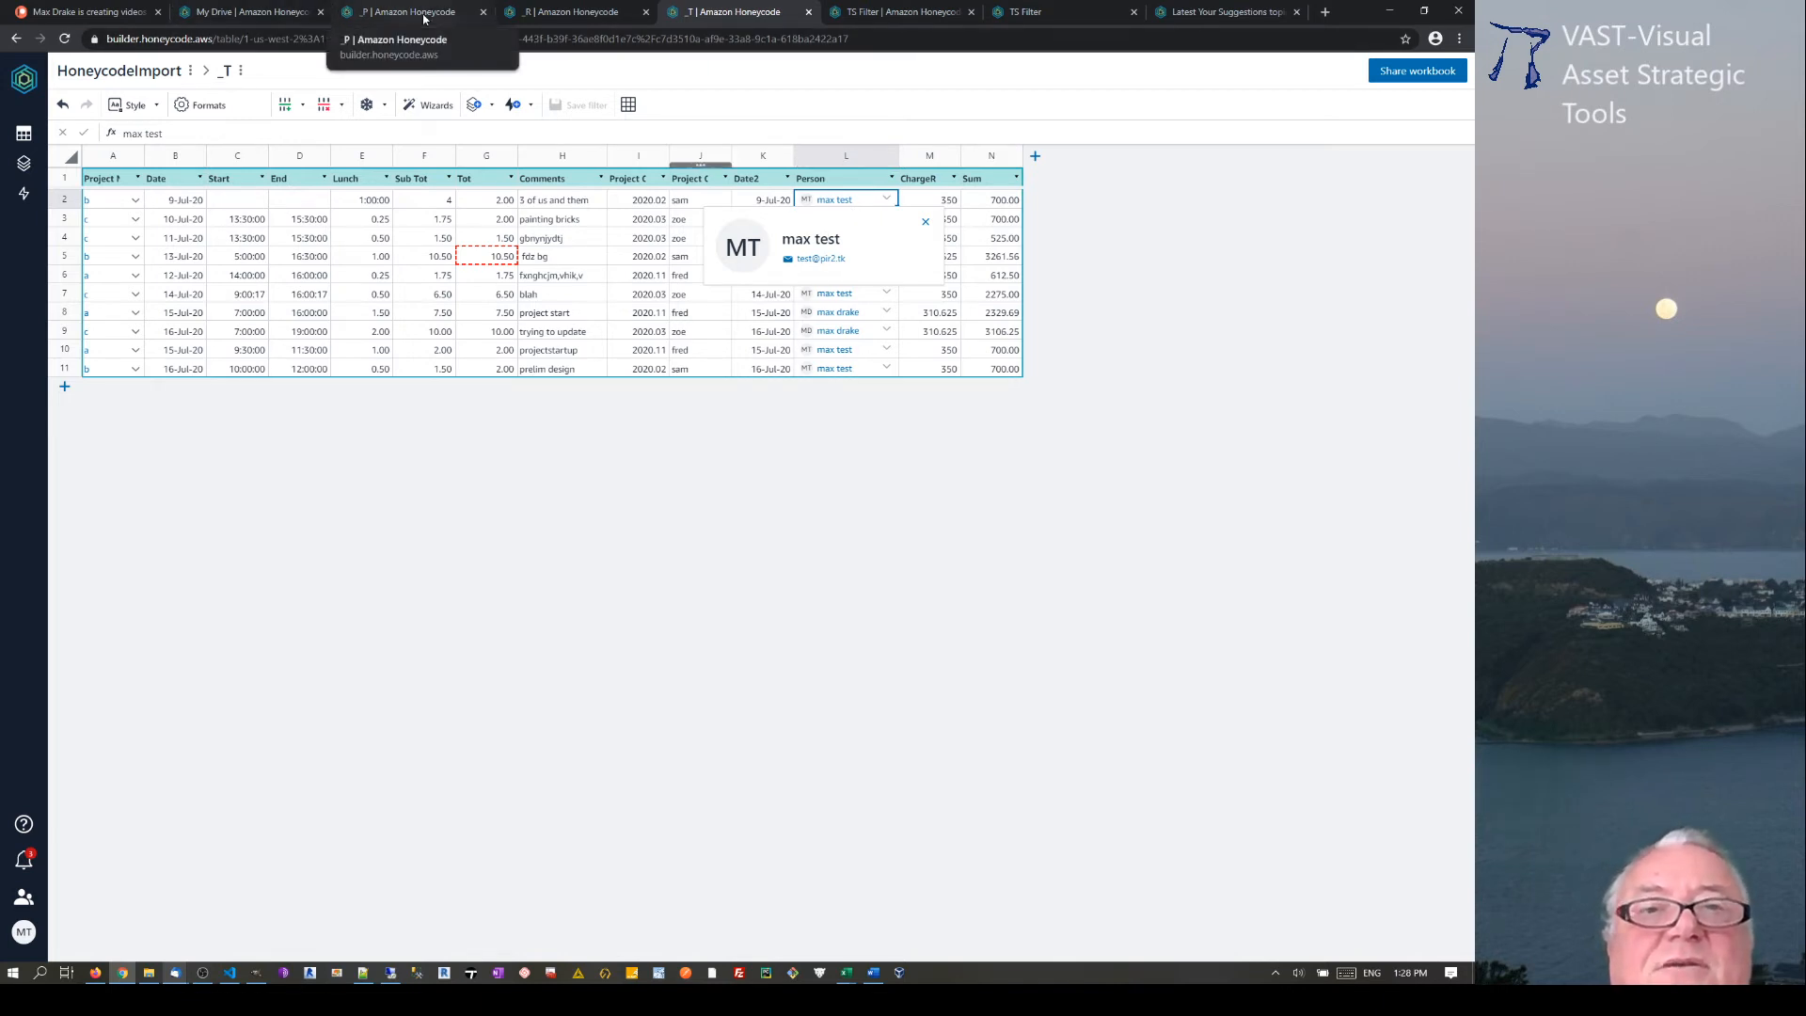
Compare the rates in the _R table and the budgets in the _P table with the _T timesheet entries
{"action": "left_click", "coordinate": [586, 13]}
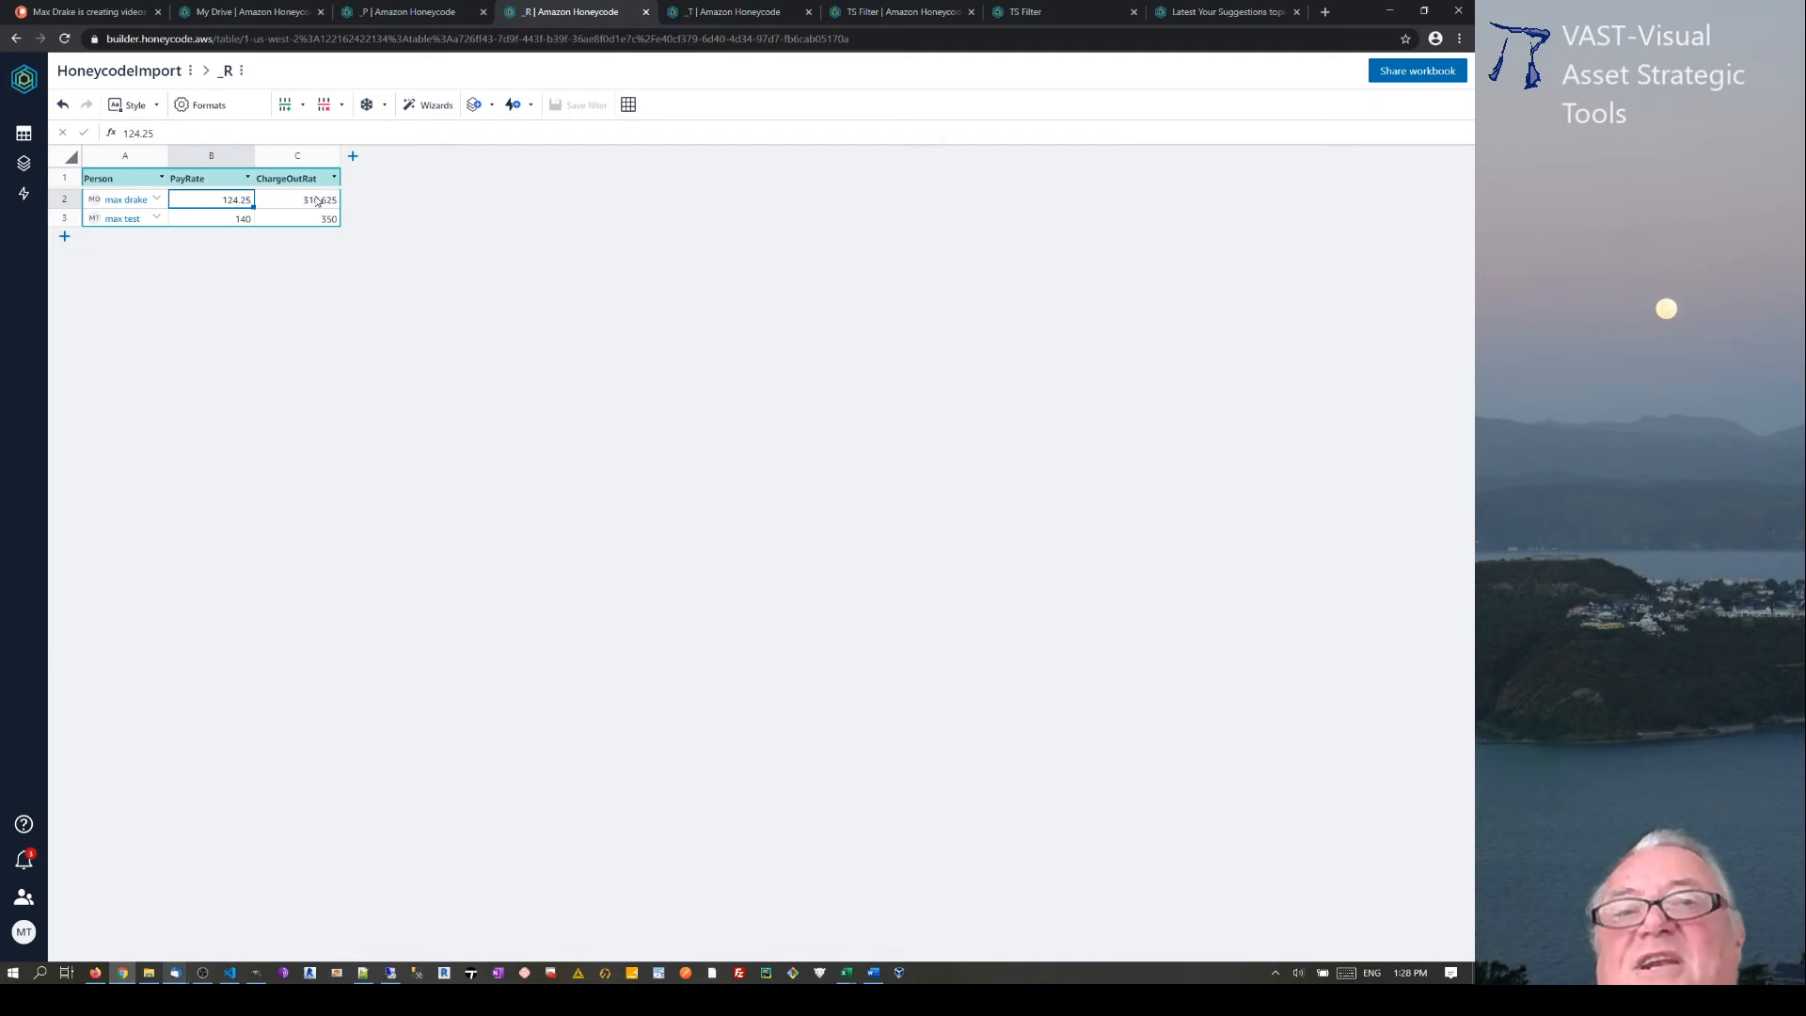
{"action": "left_click", "coordinate": [412, 12]}
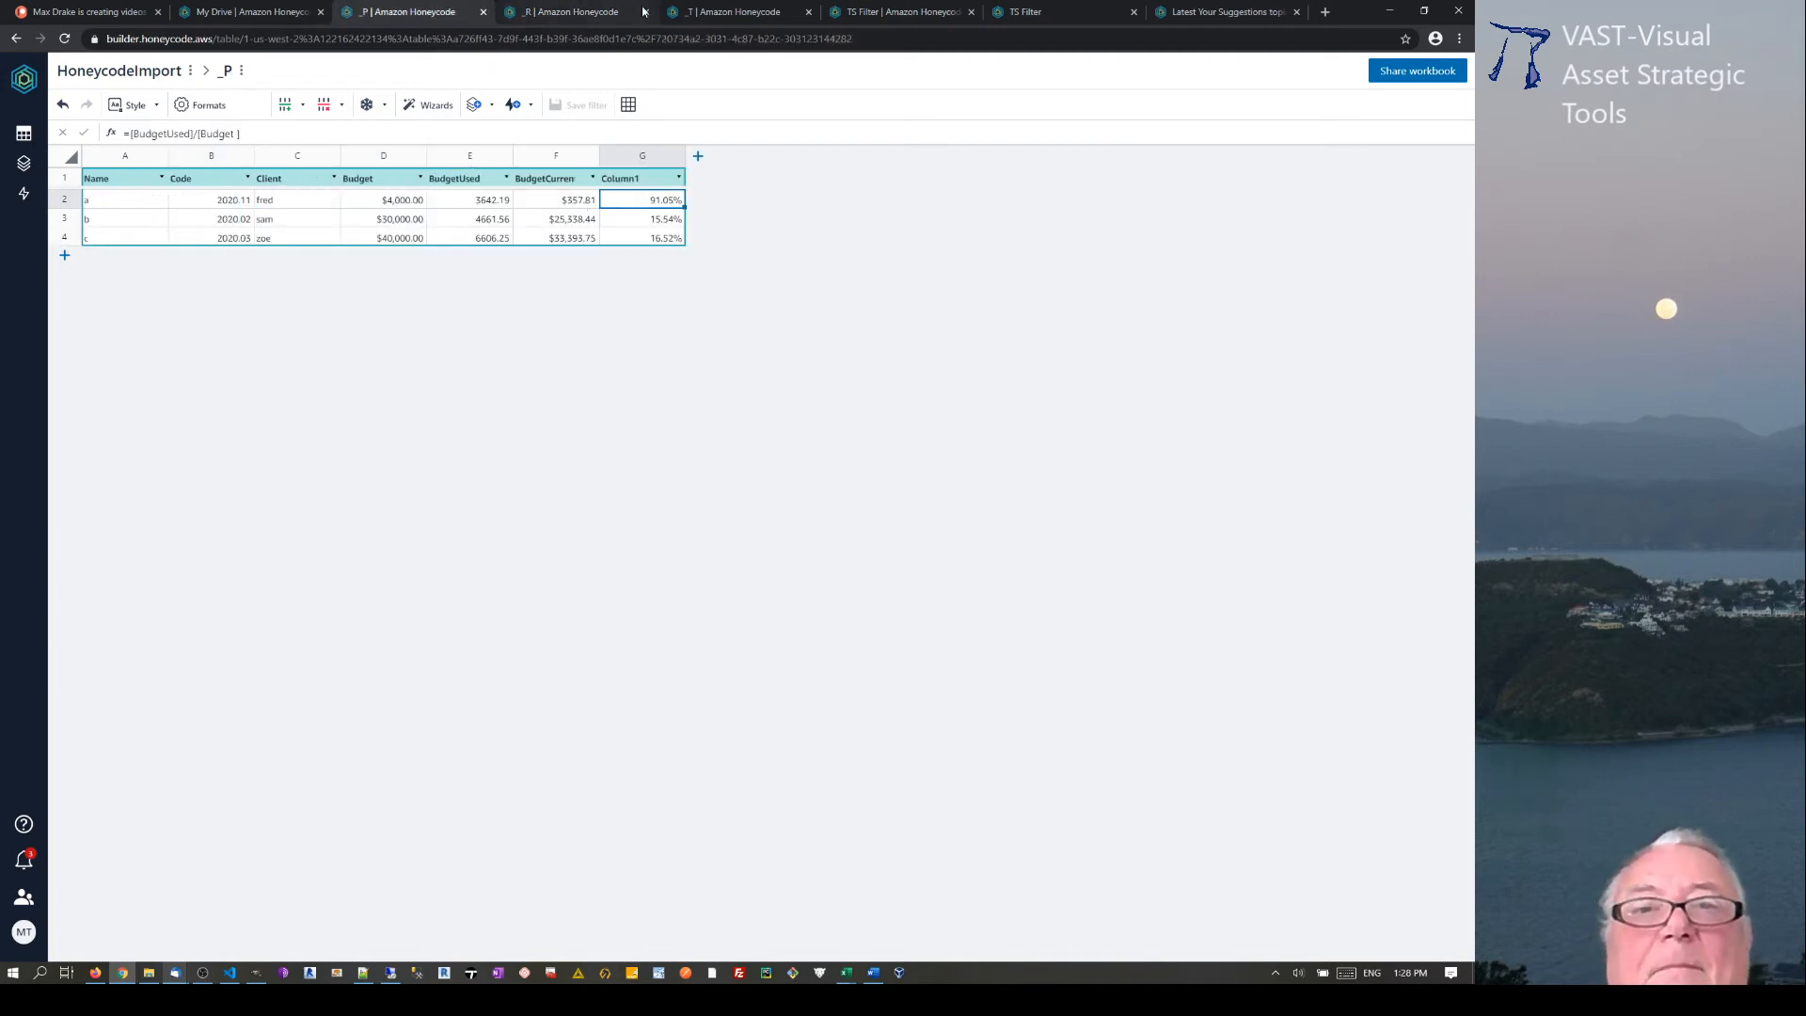
{"action": "left_click", "coordinate": [738, 12]}
{"action": "left_click", "coordinate": [1142, 179]}
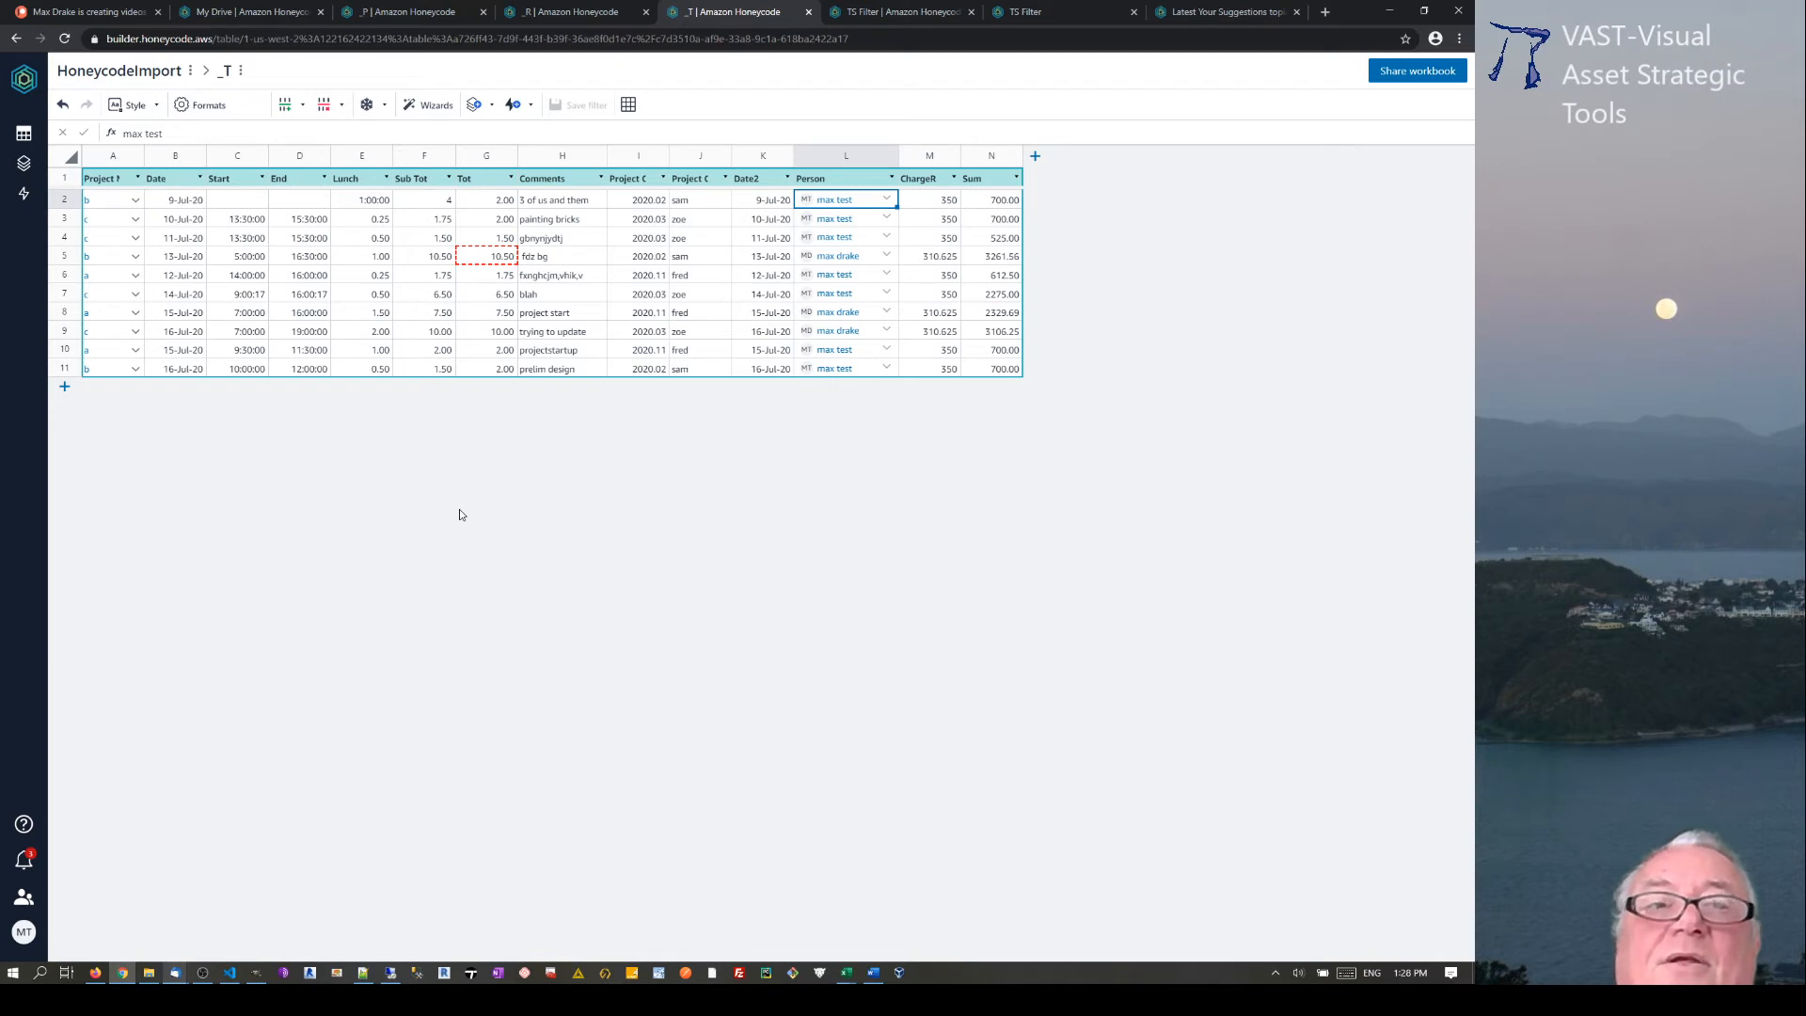
Check from My Drive which team members have access to the HoneycodeImport workbook, leaving its sharing unchanged
{"action": "left_click", "coordinate": [231, 12]}
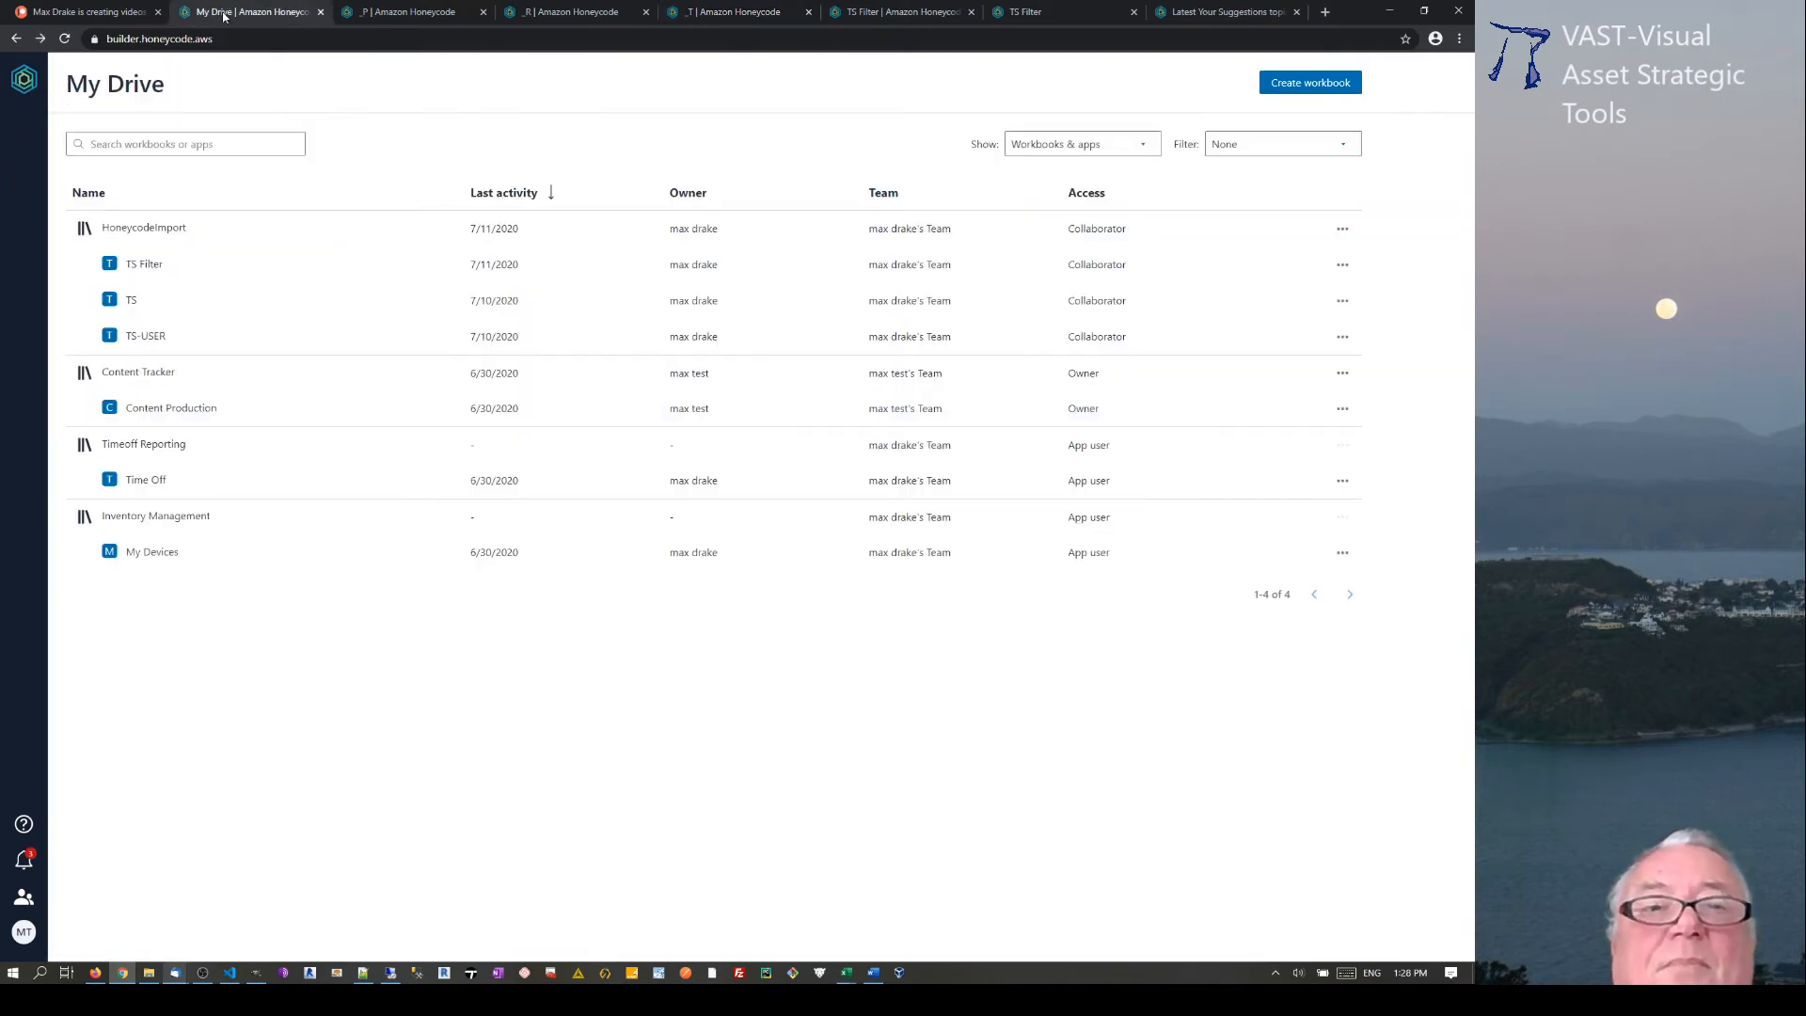
{"action": "left_click", "coordinate": [1342, 229]}
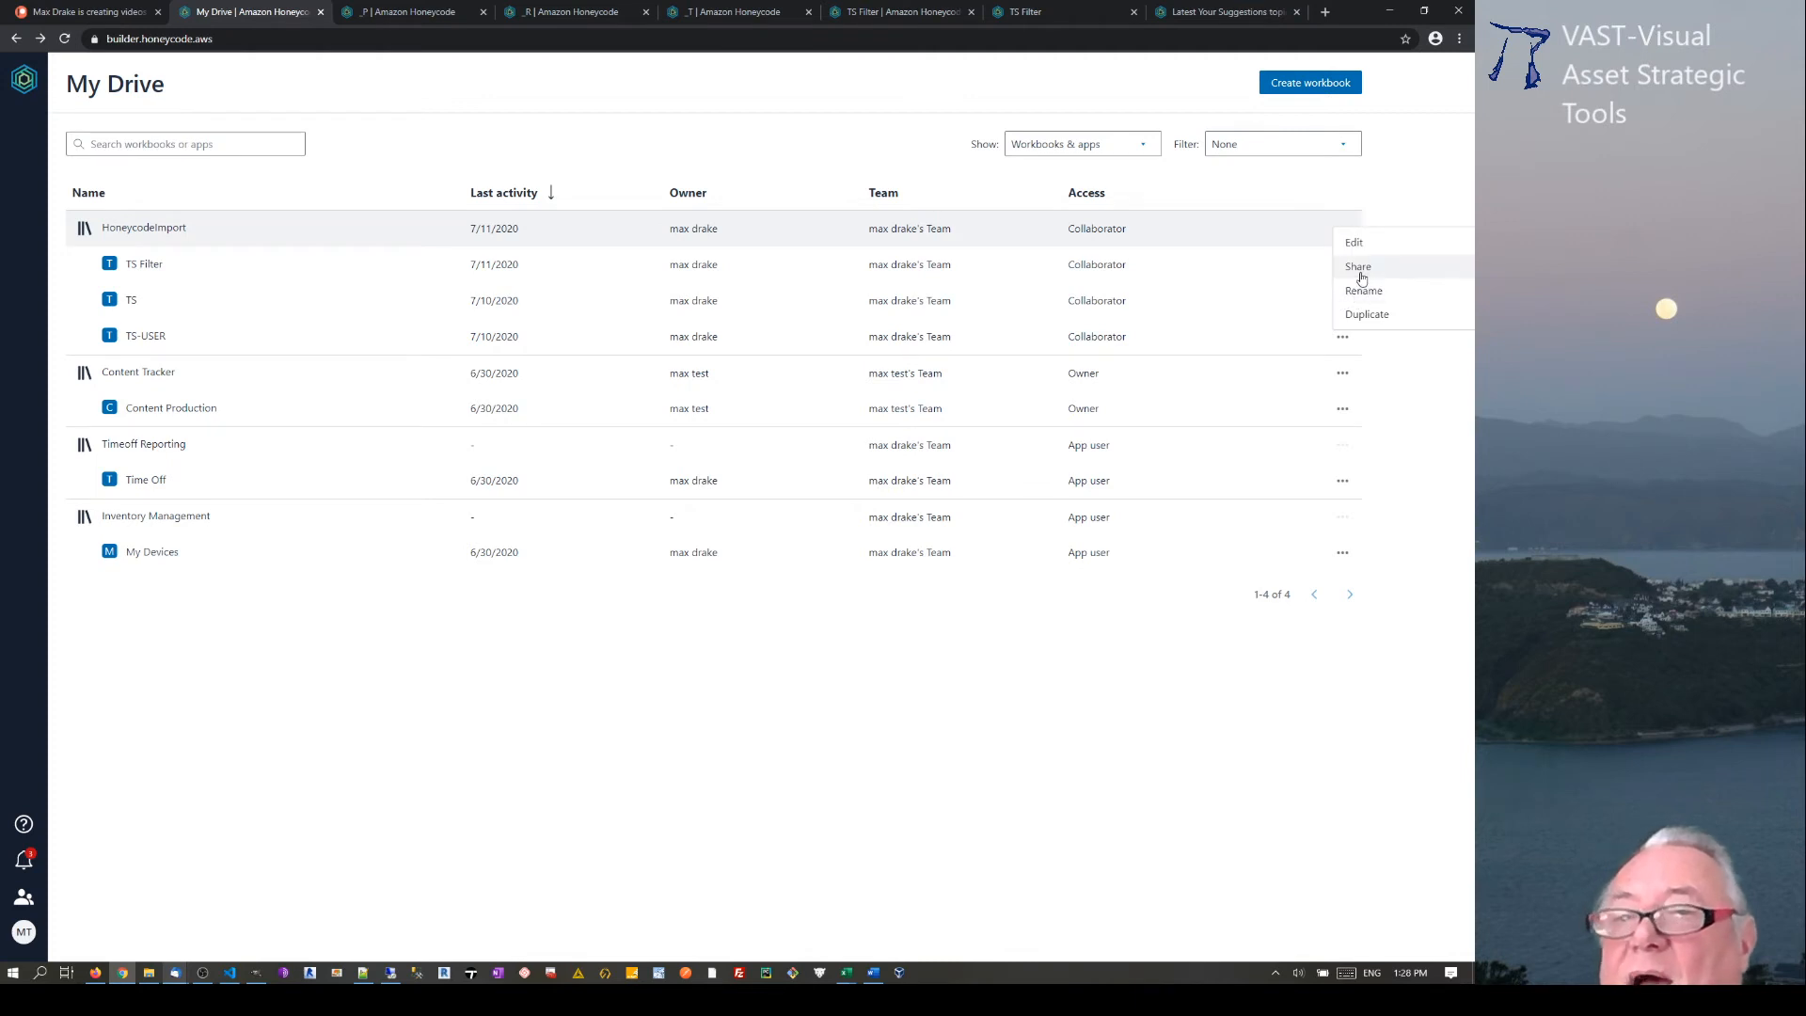
{"action": "left_click", "coordinate": [1359, 268]}
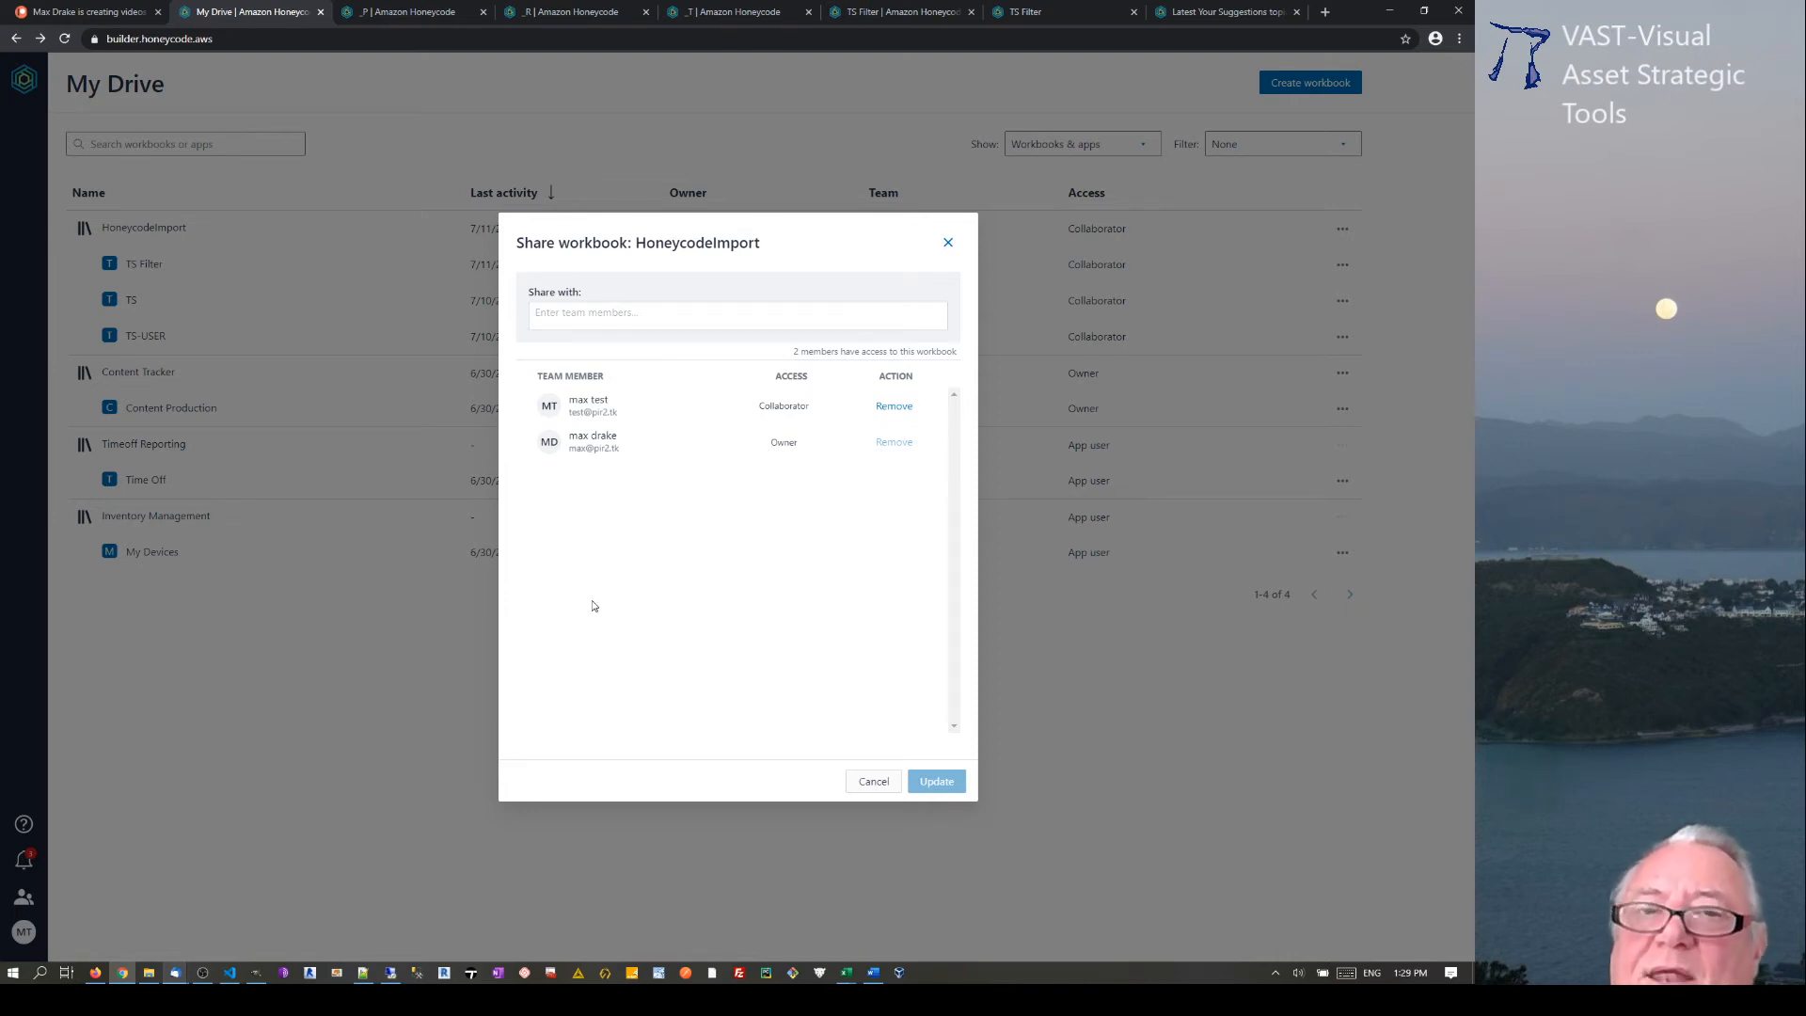
{"action": "left_click", "coordinate": [948, 246]}
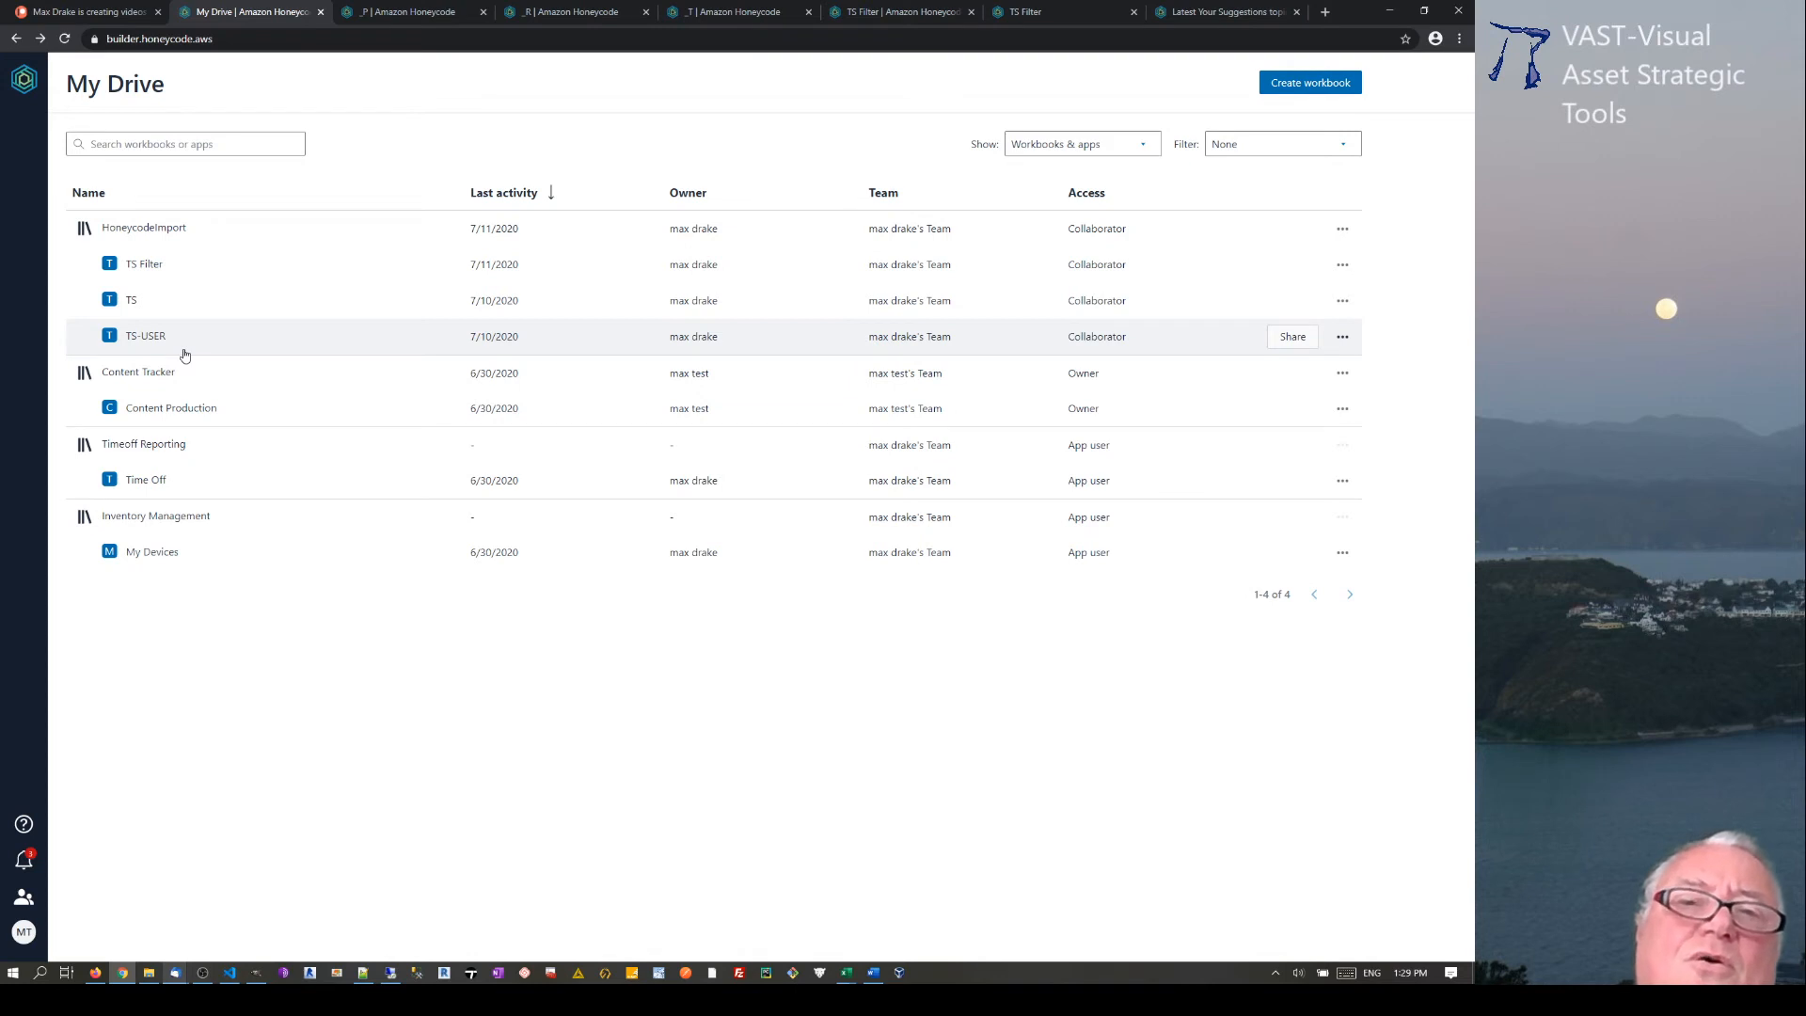
Look through the _P, _R and _T tables of the HoneycodeImport workbook in turn
{"action": "left_click", "coordinate": [421, 11]}
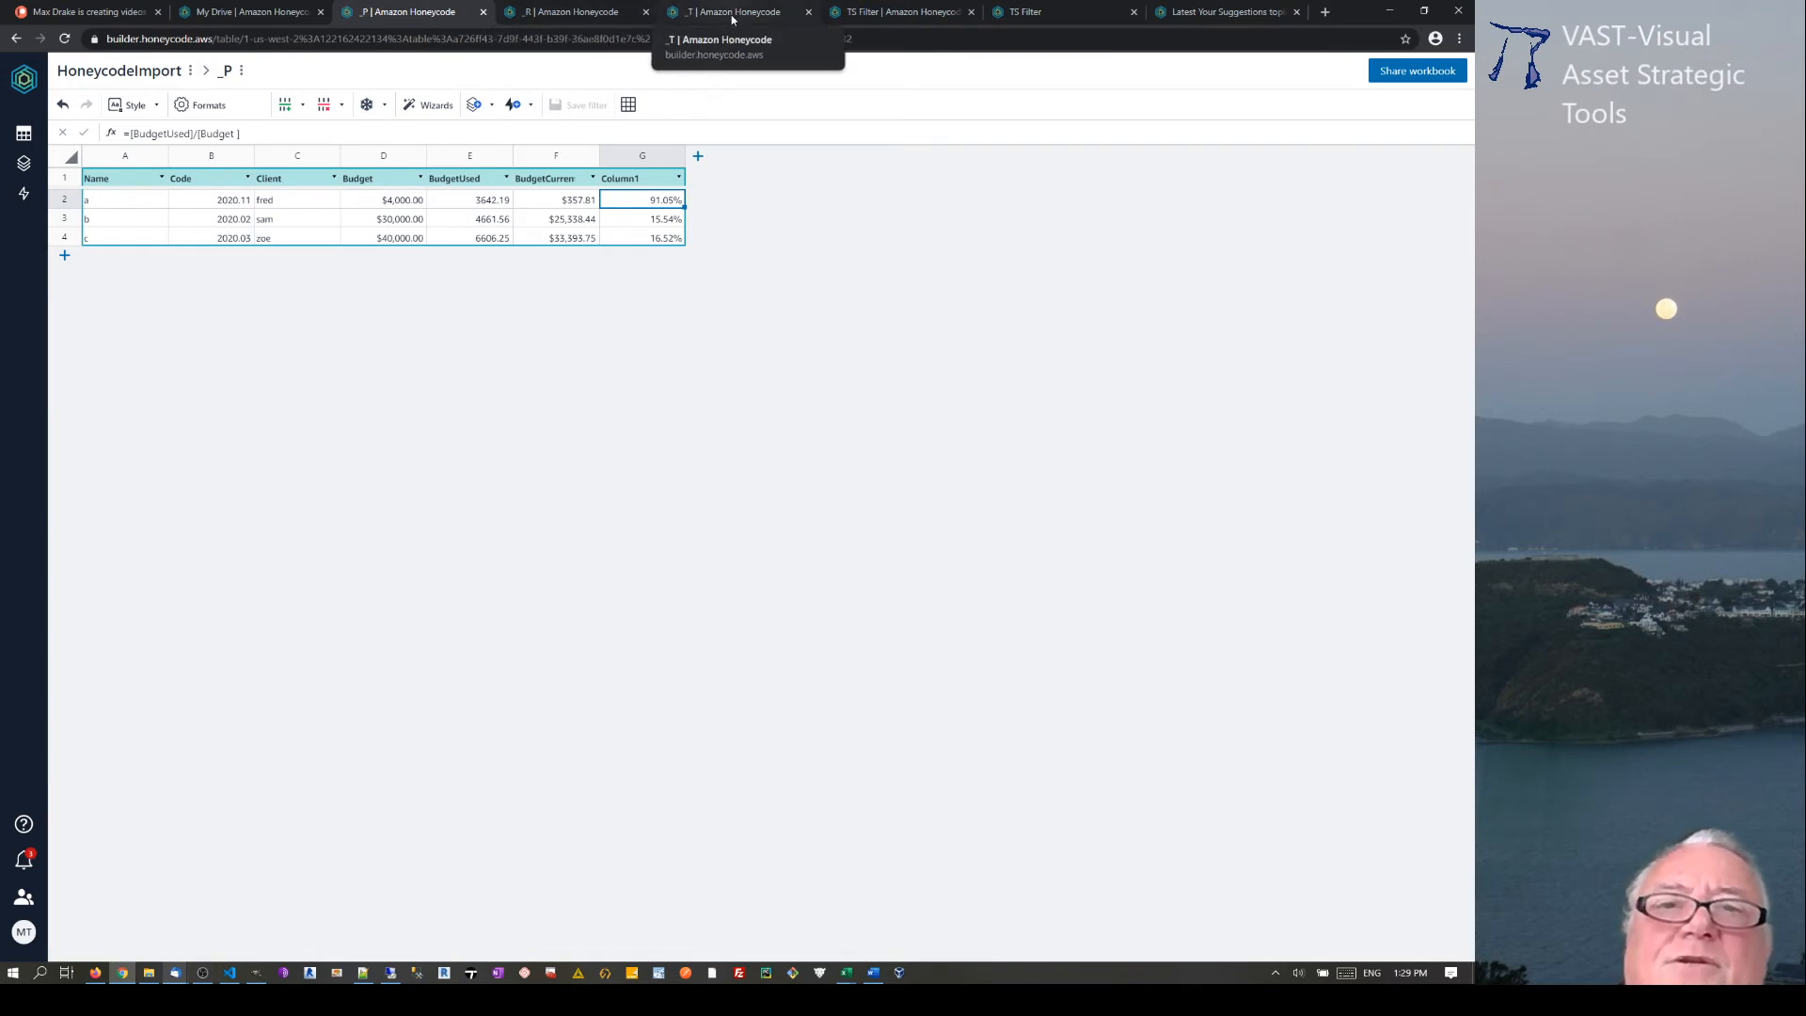
{"action": "left_click", "coordinate": [565, 13]}
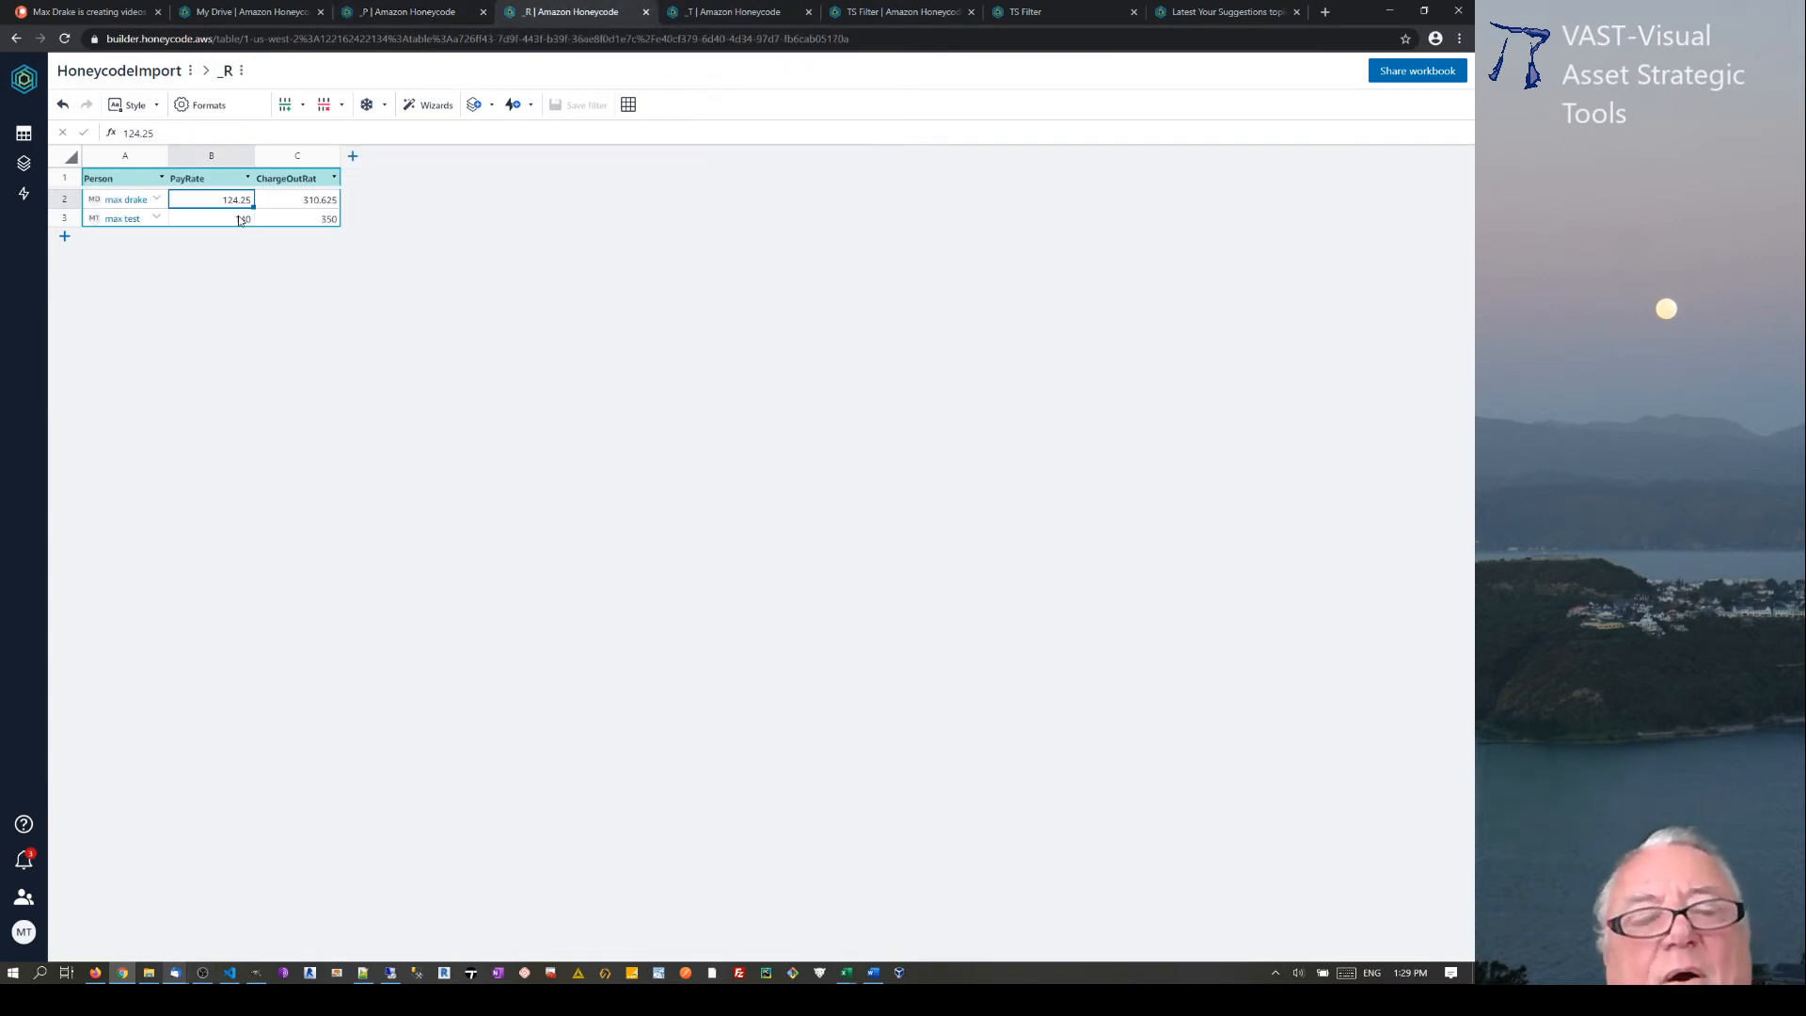
{"action": "left_click", "coordinate": [719, 13]}
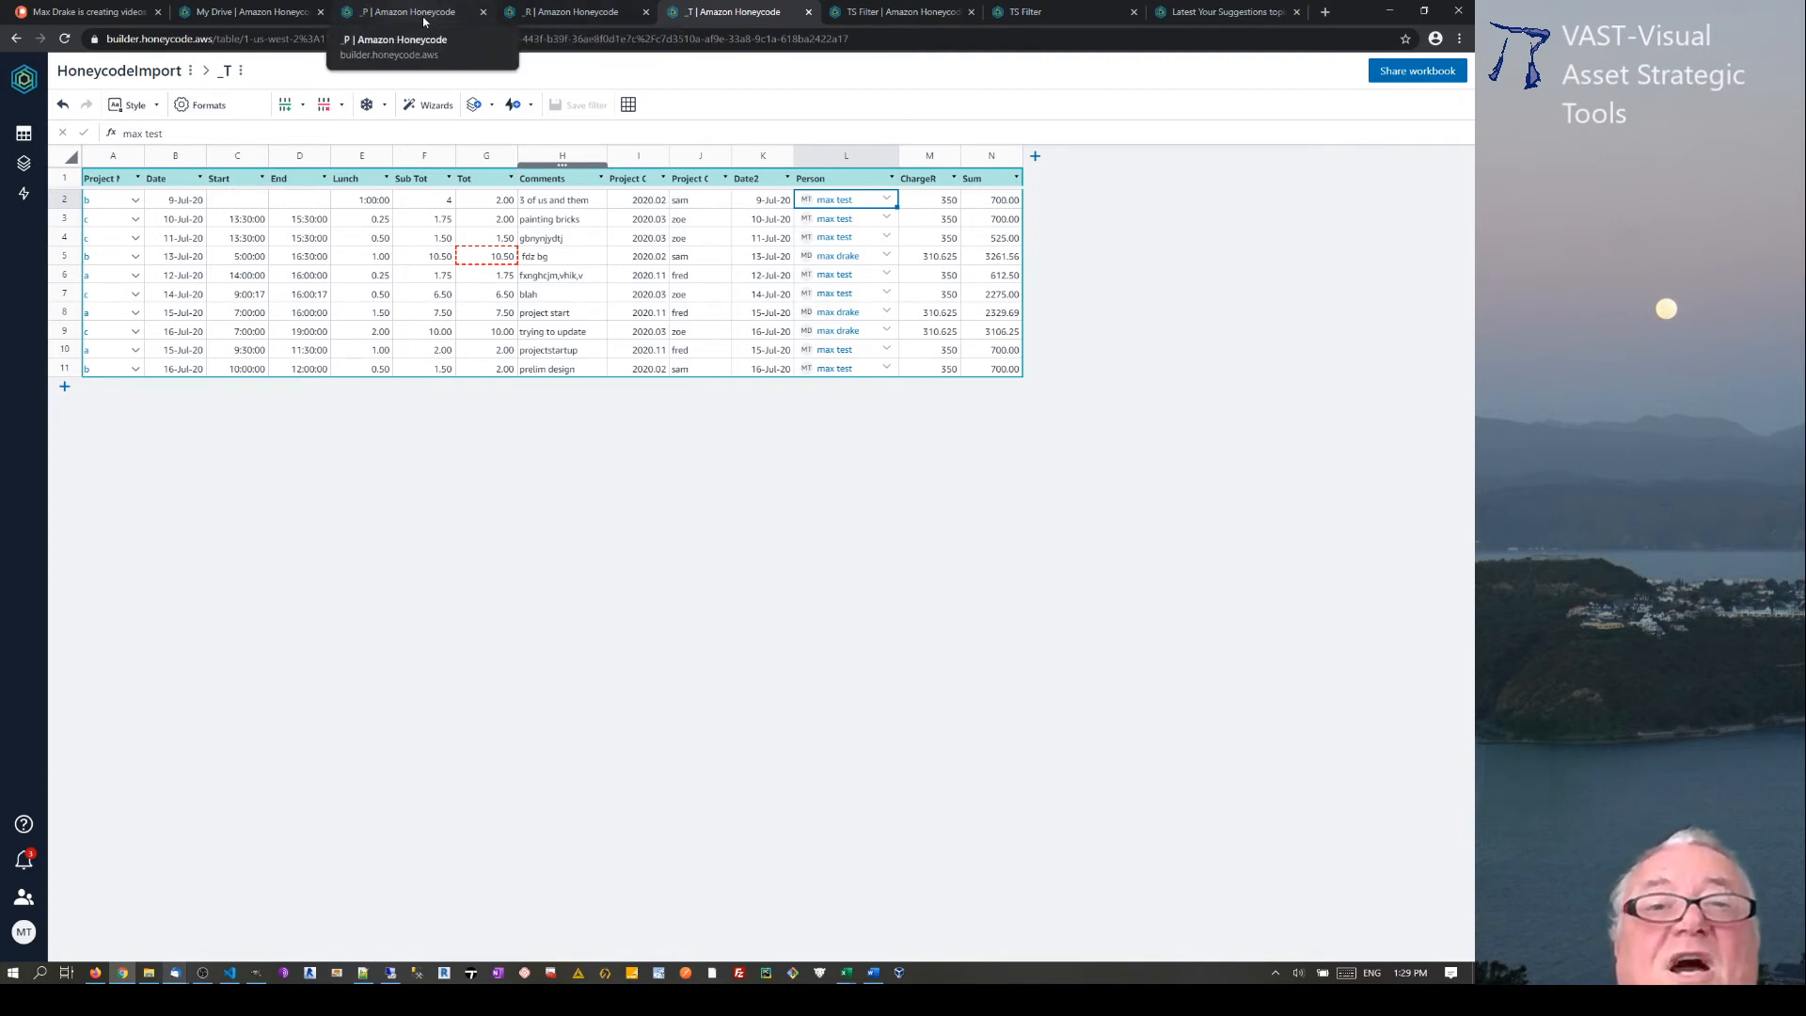
Insert a table column immediately before the ChargeOutRate column in the workbook's _R table
{"action": "left_click", "coordinate": [553, 14]}
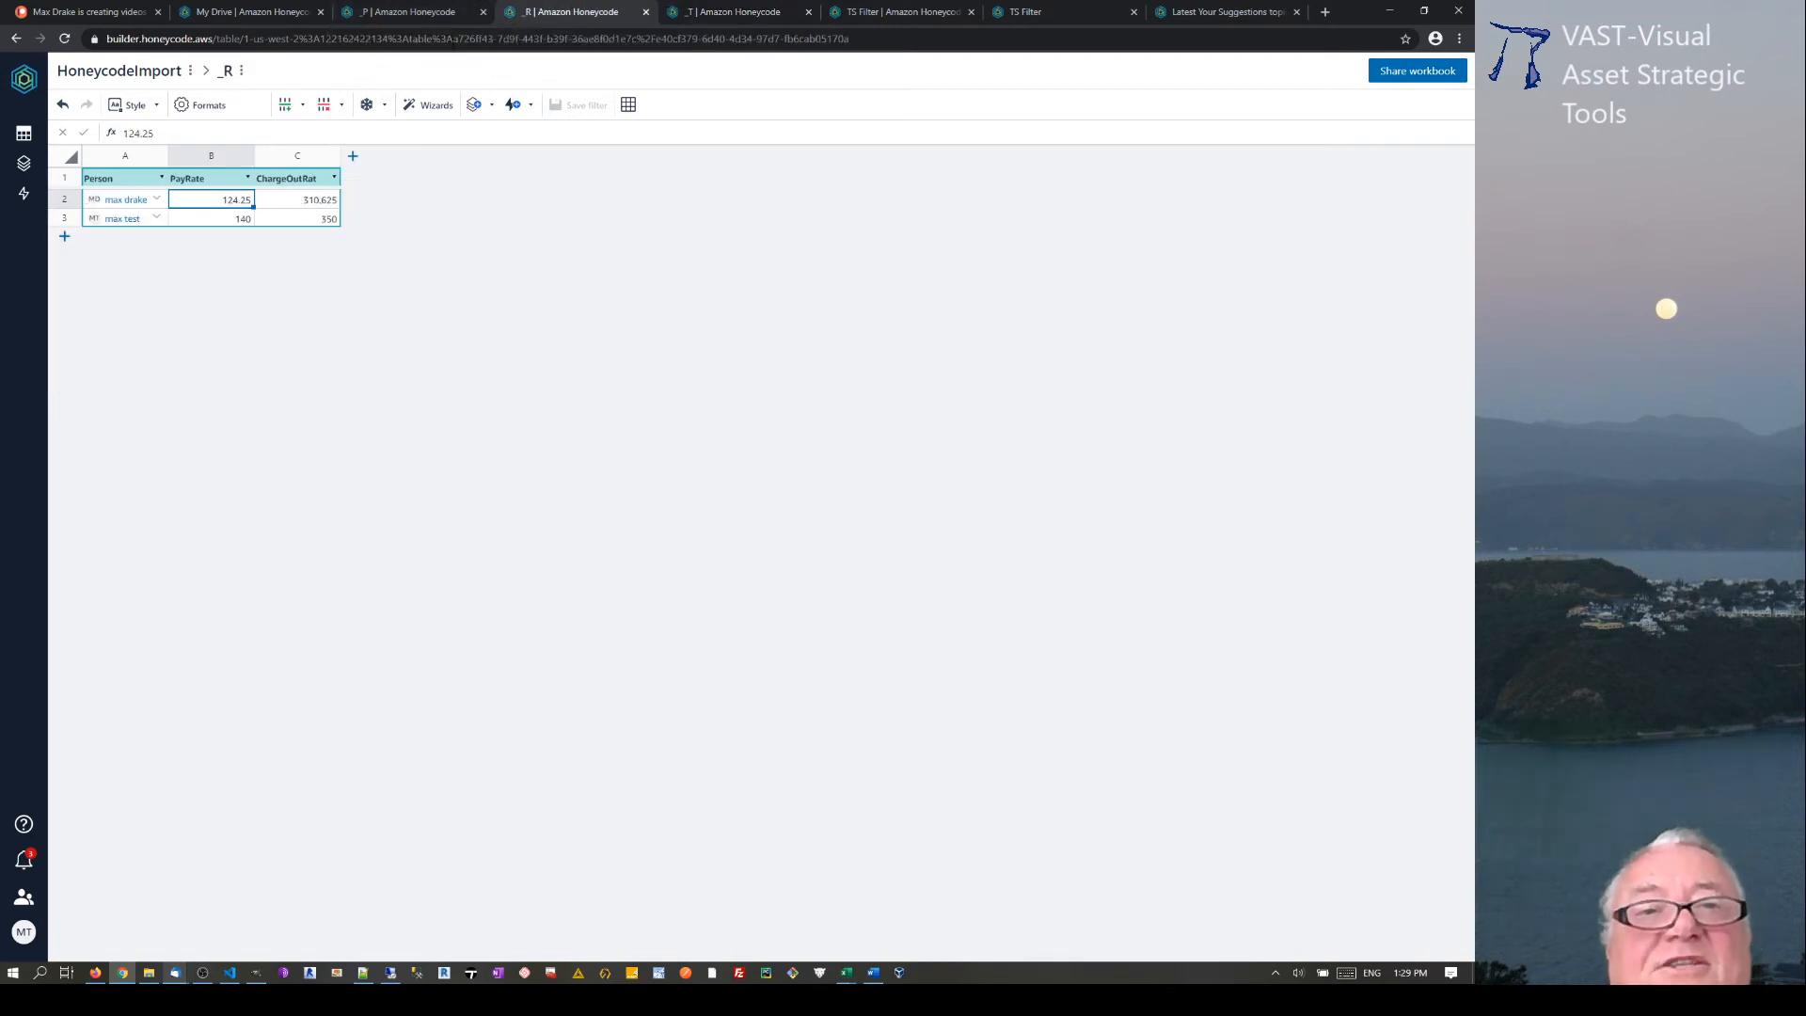
{"action": "left_click", "coordinate": [293, 203]}
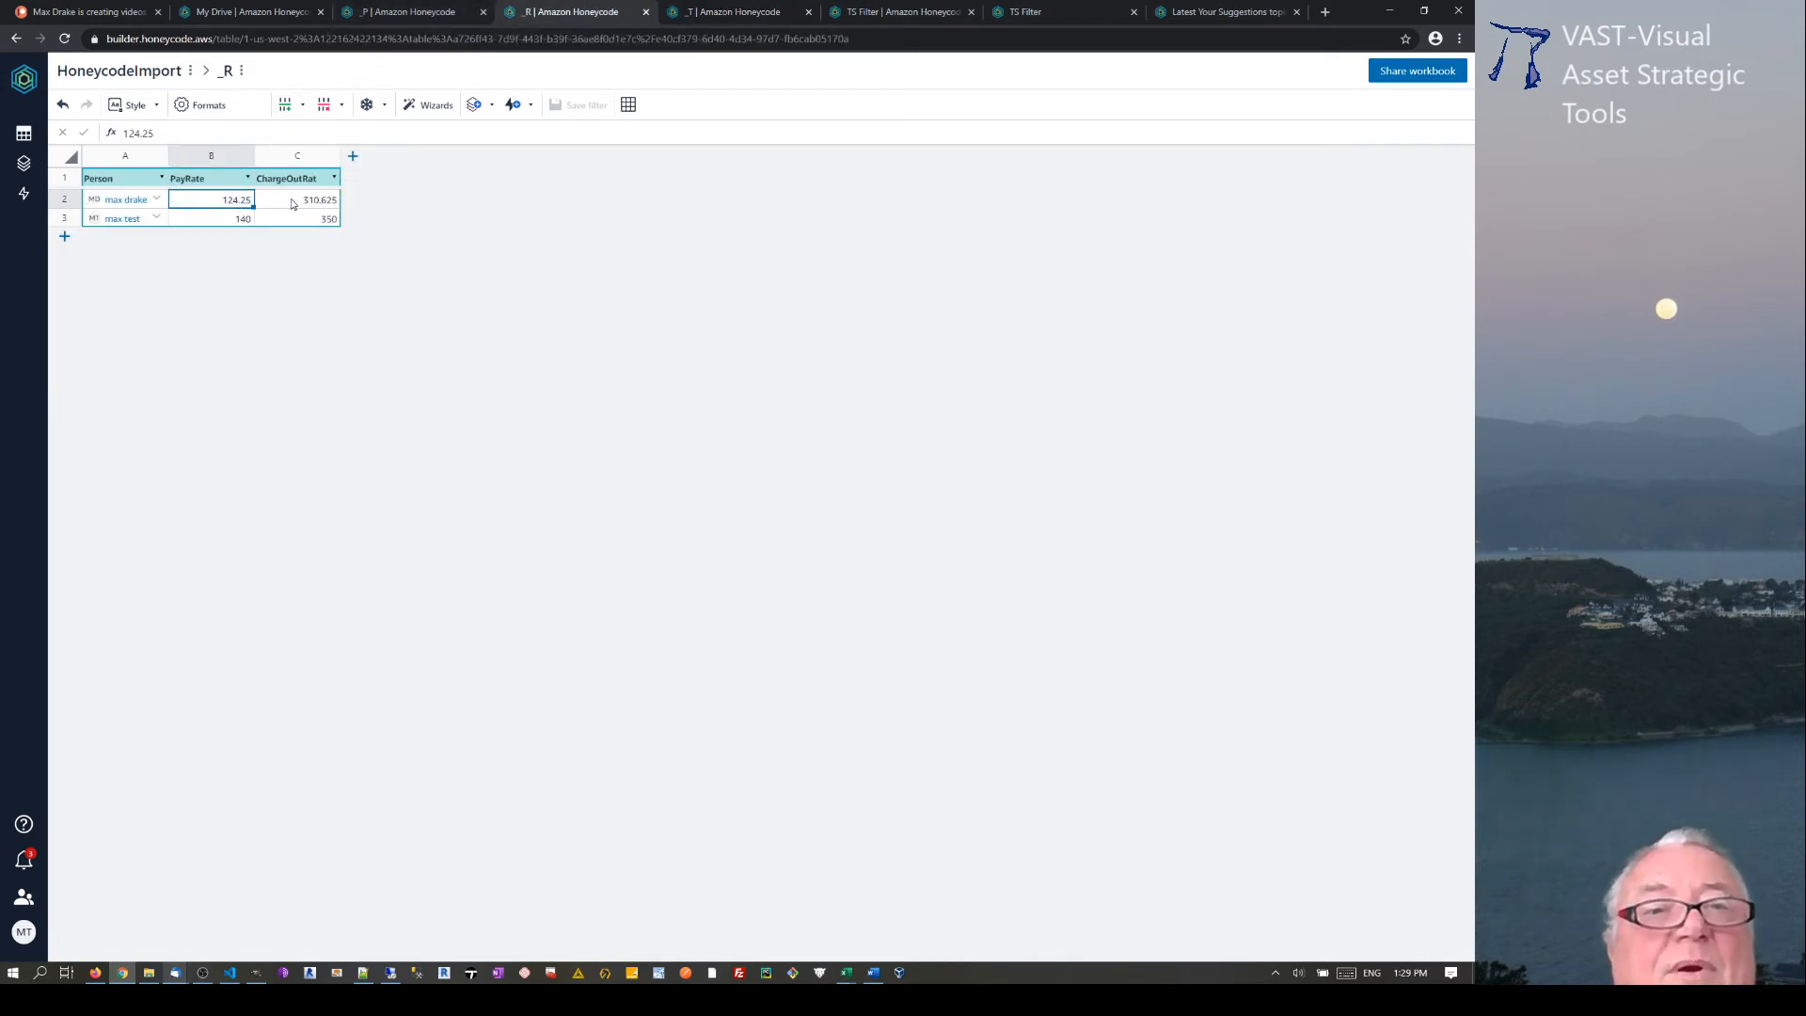
{"action": "left_click", "coordinate": [295, 154]}
{"action": "right_click", "coordinate": [295, 152]}
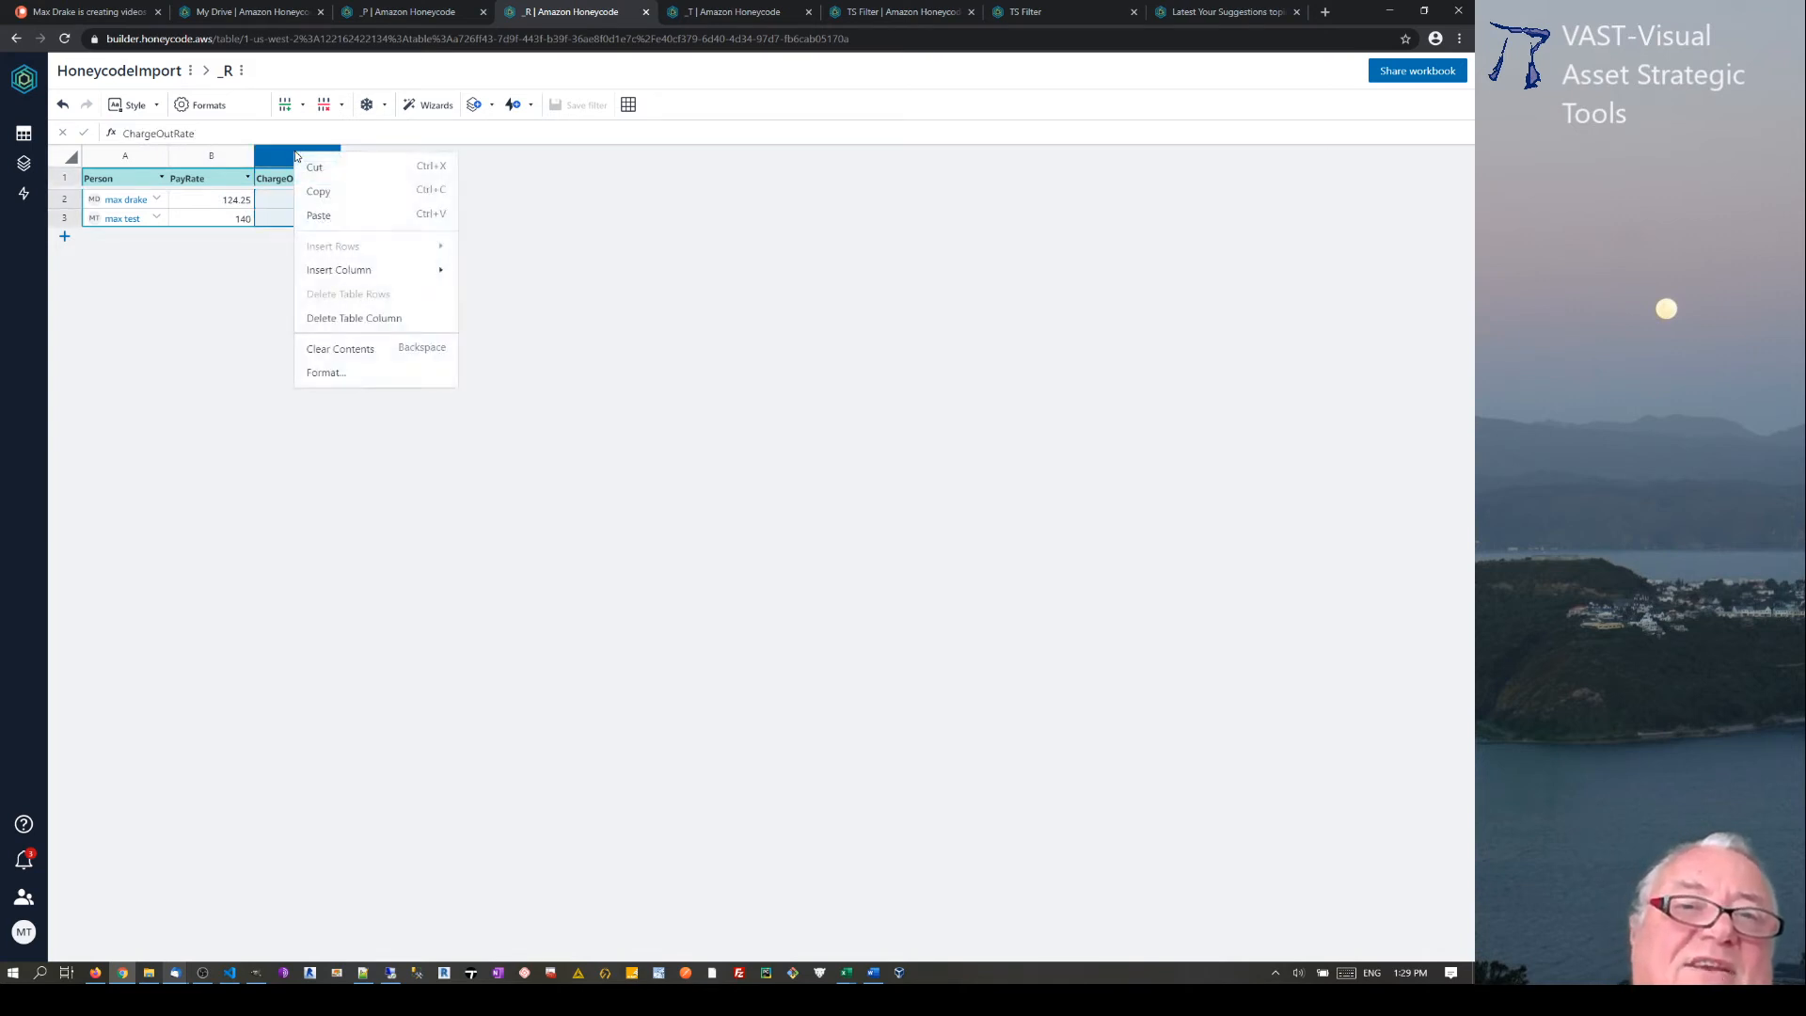
{"action": "left_click", "coordinate": [346, 271]}
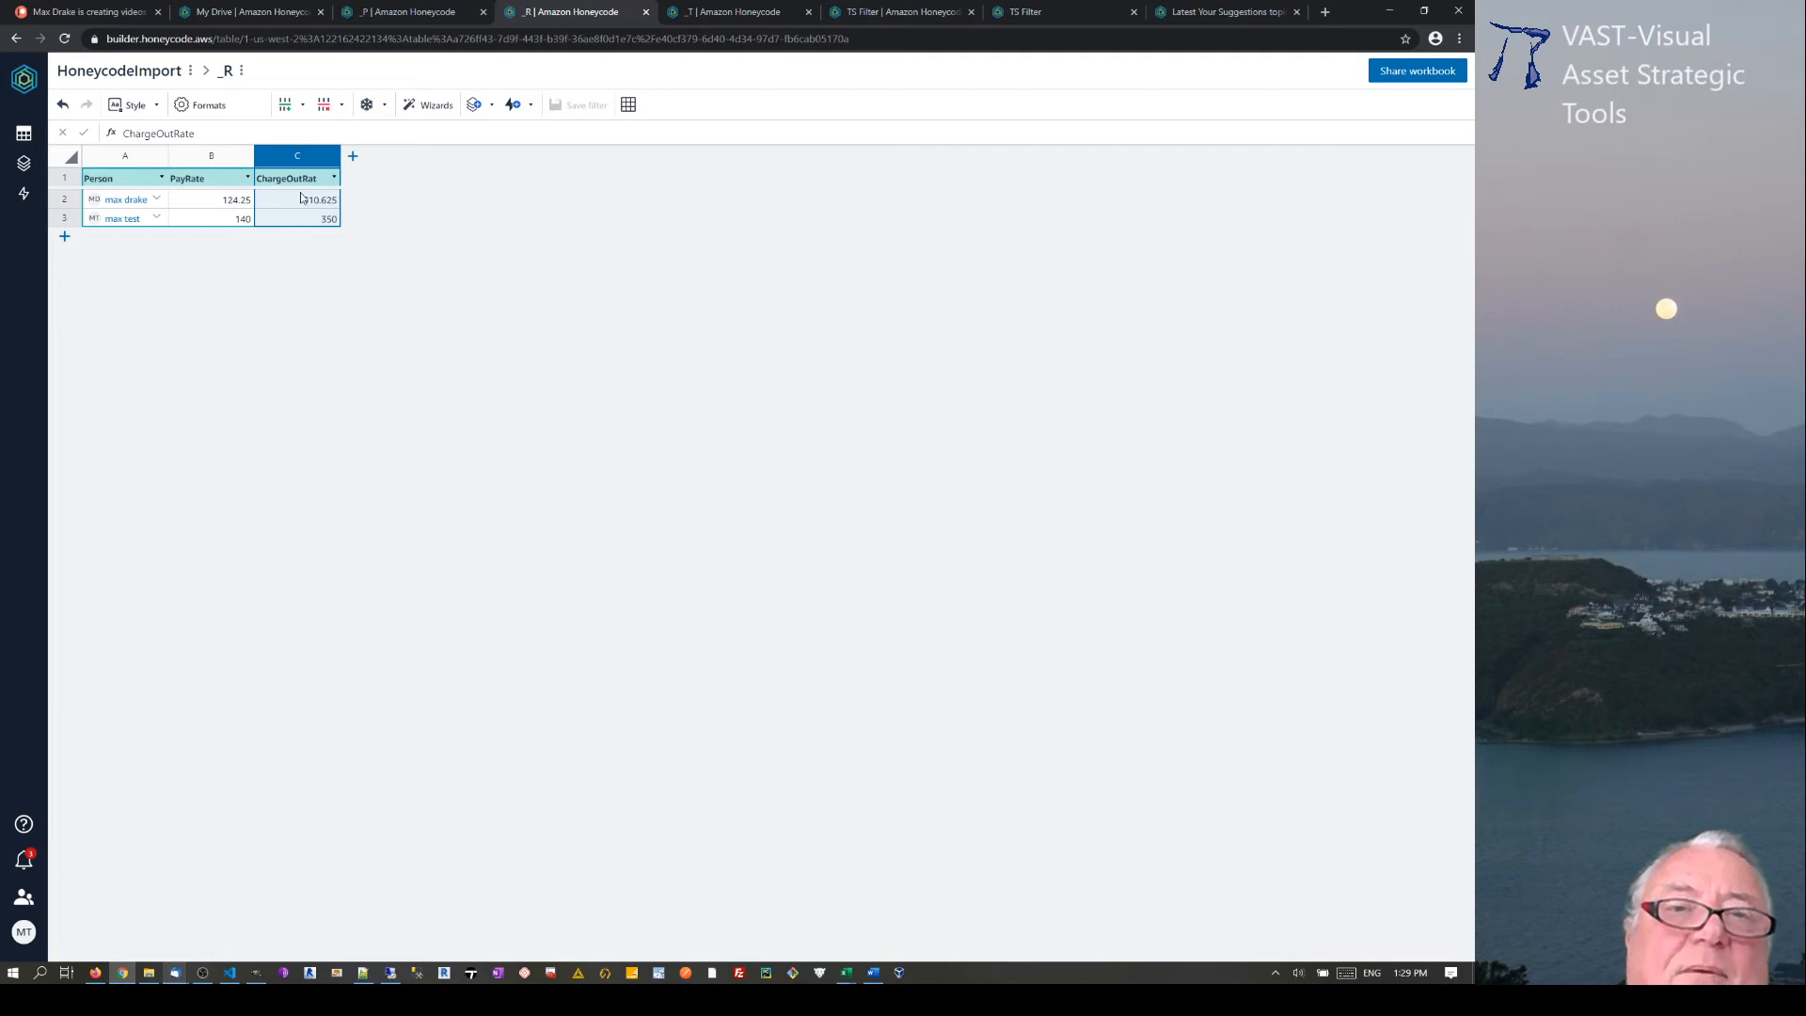
{"action": "right_click", "coordinate": [302, 157]}
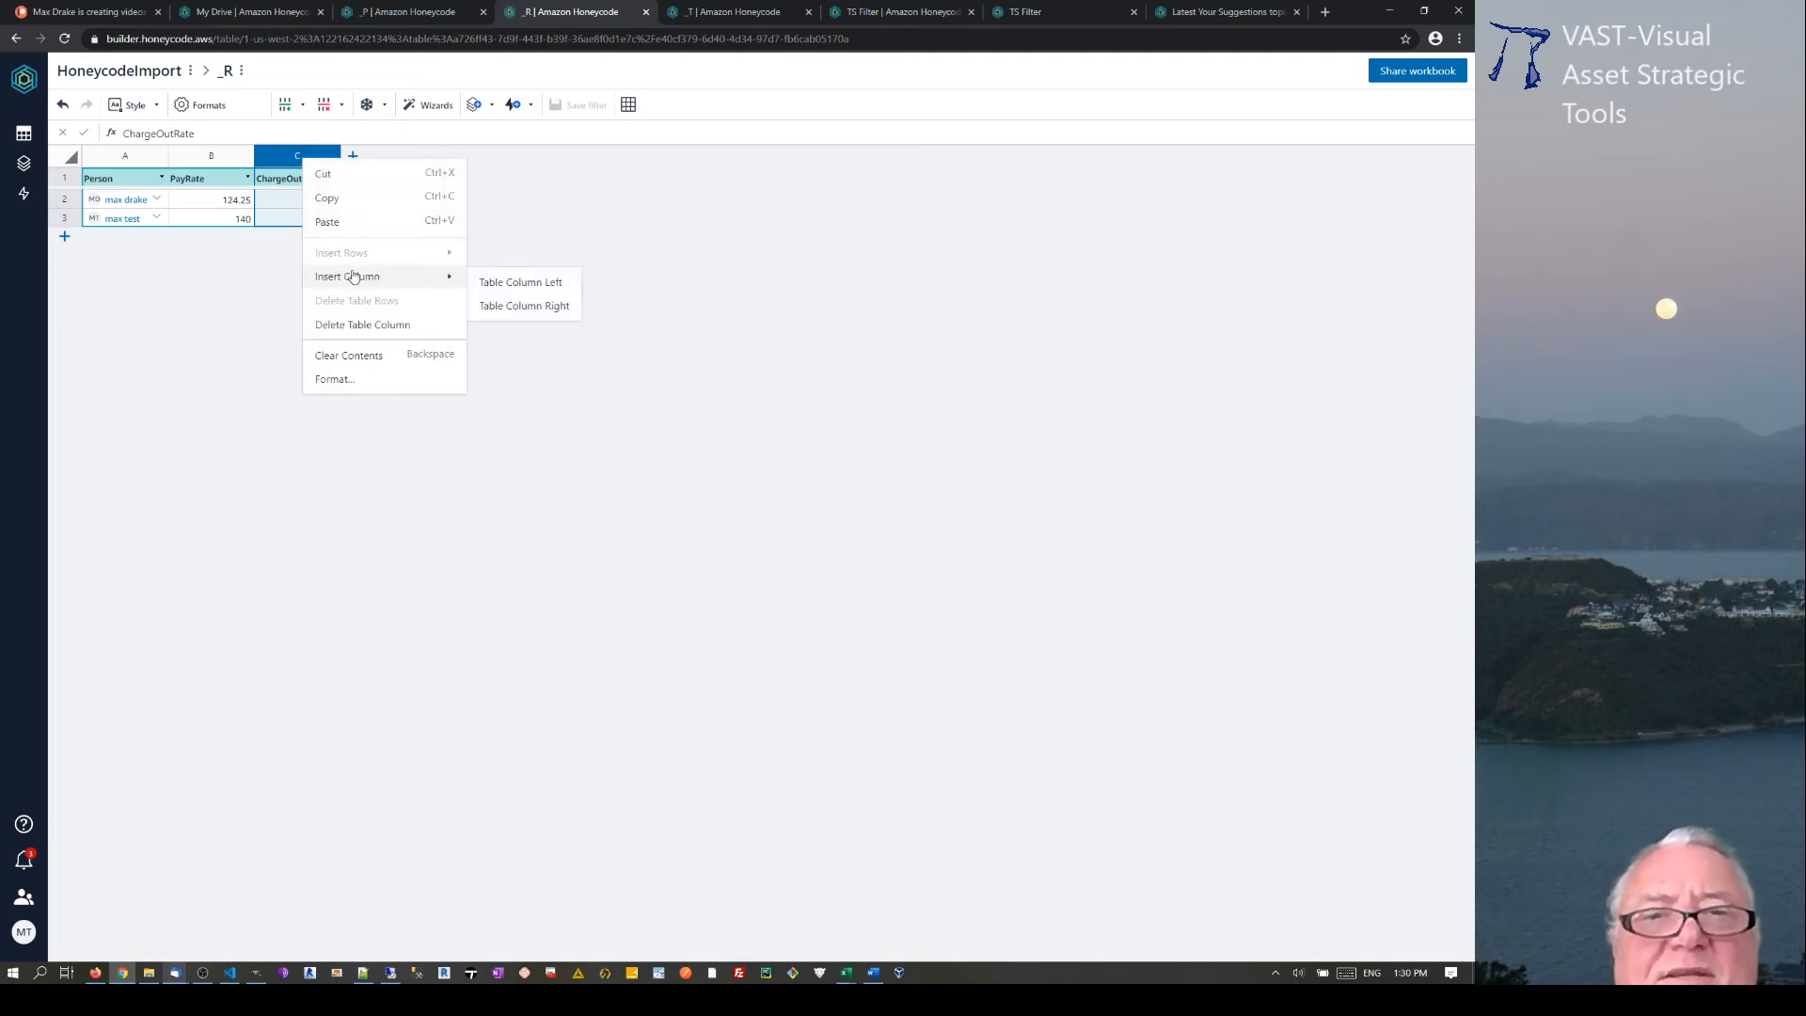
{"action": "left_click", "coordinate": [443, 276]}
{"action": "right_click", "coordinate": [294, 160]}
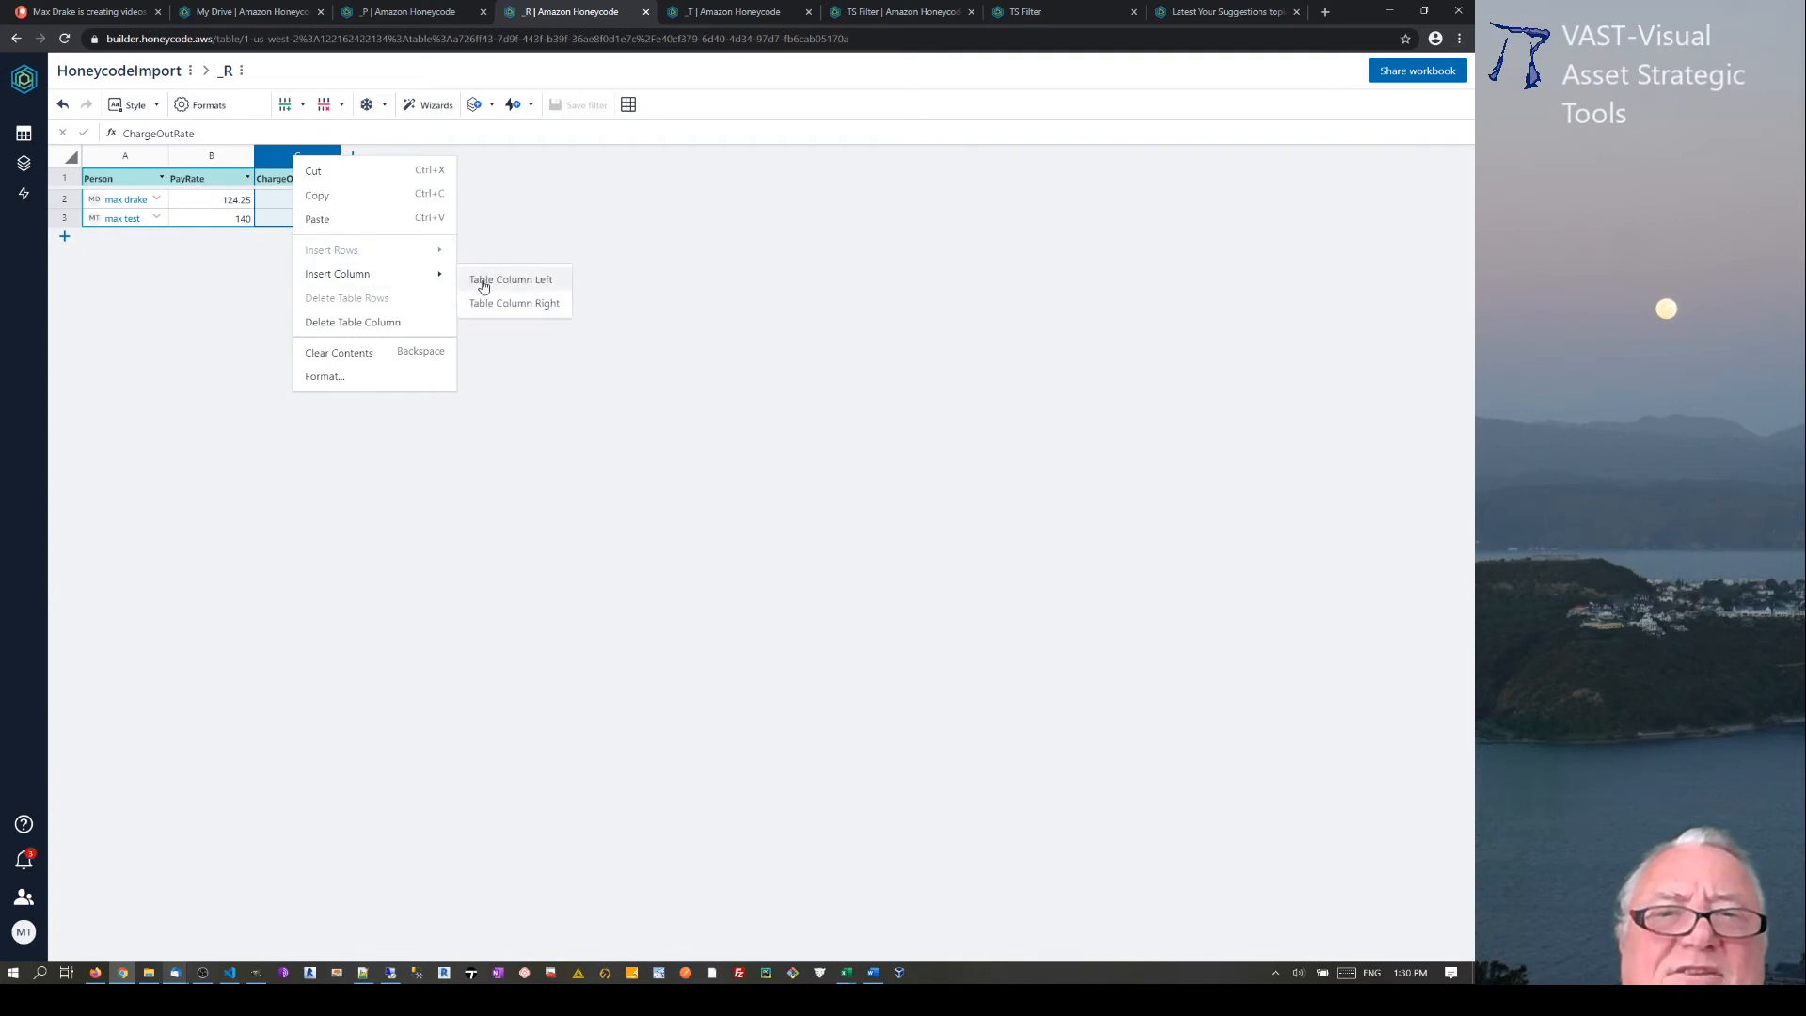
{"action": "left_click", "coordinate": [484, 282]}
Rename the header of the new column between PayRate and ChargeOutRate as multiplier
{"action": "left_click", "coordinate": [294, 185]}
{"action": "double_click", "coordinate": [294, 185]}
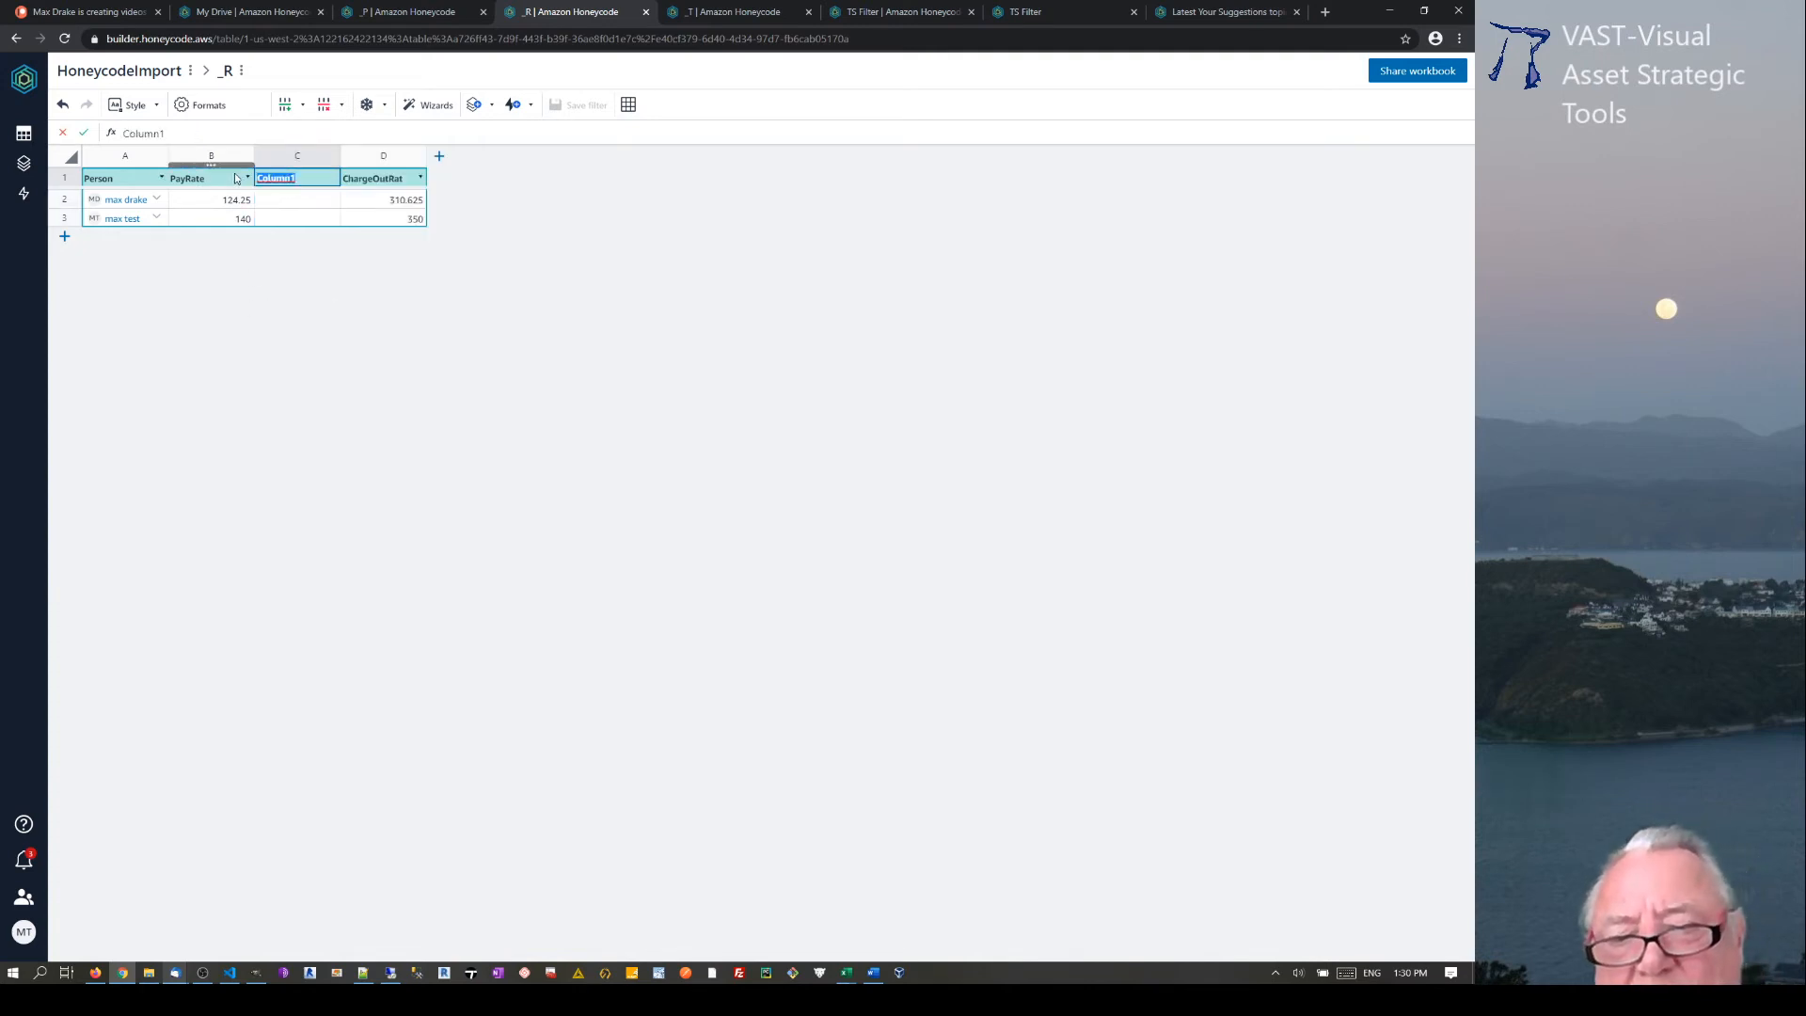
{"action": "type", "text": "multip"}
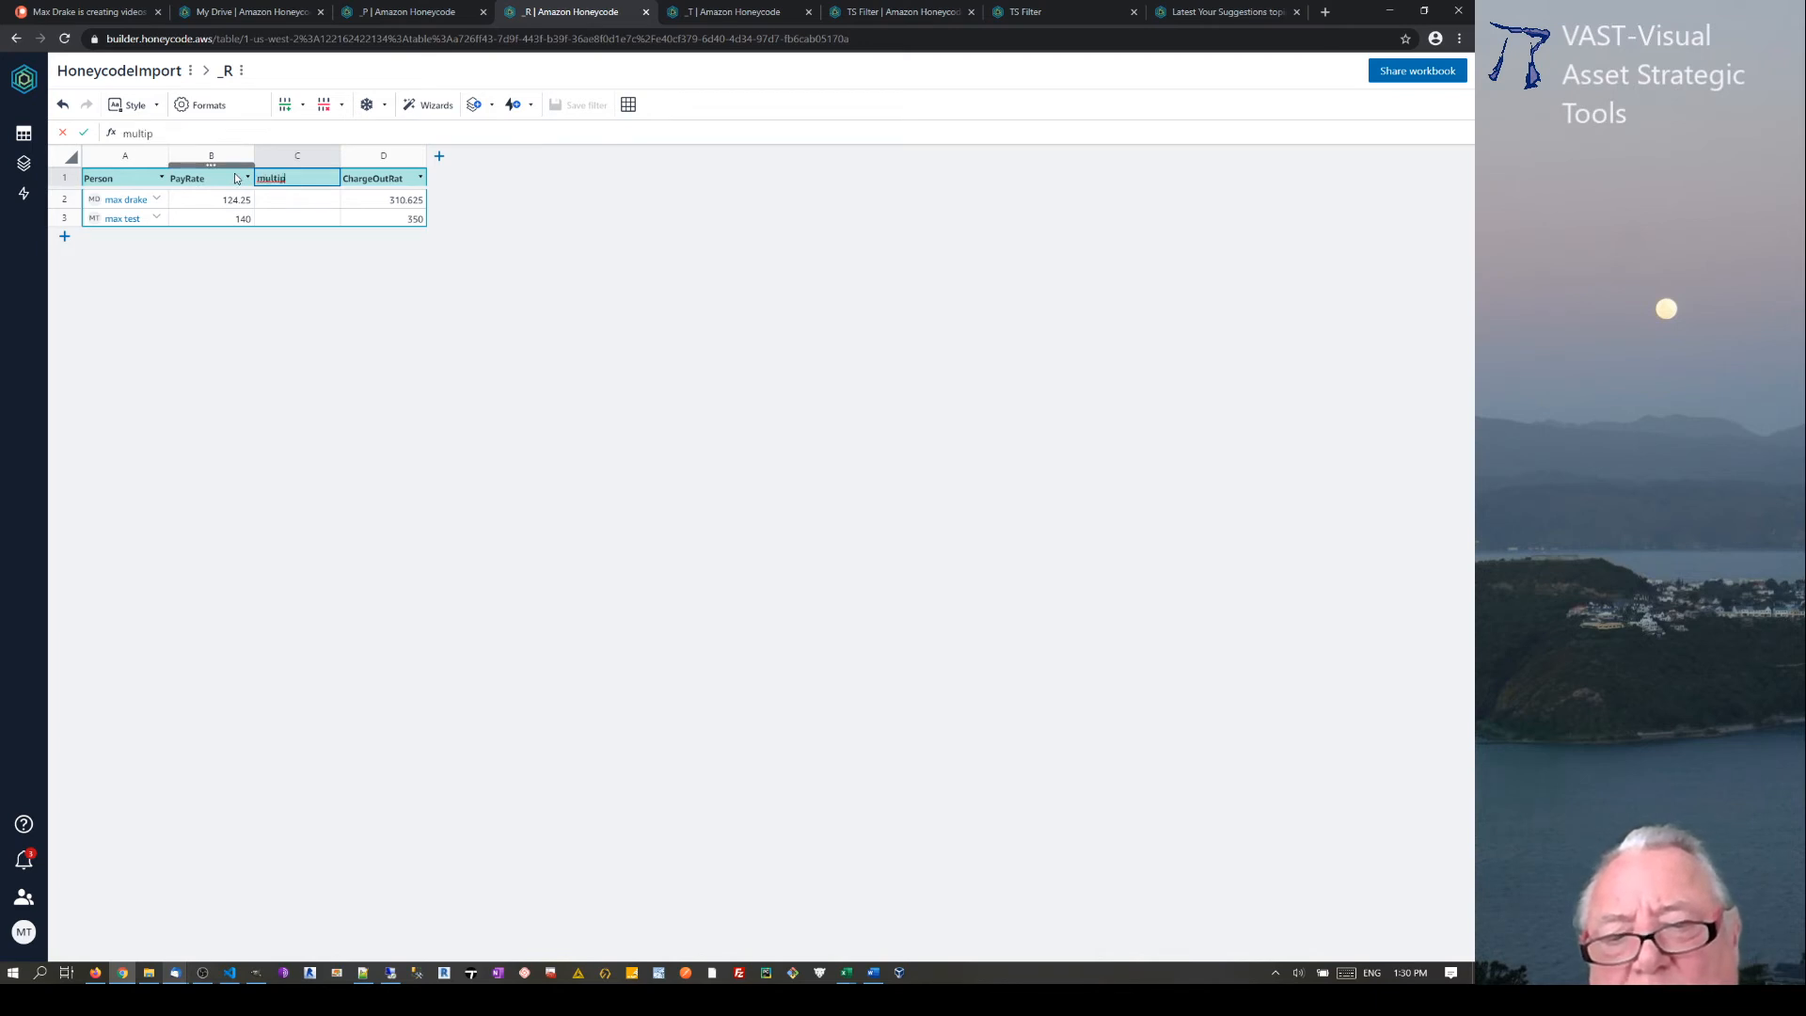
{"action": "type", "text": "lier"}
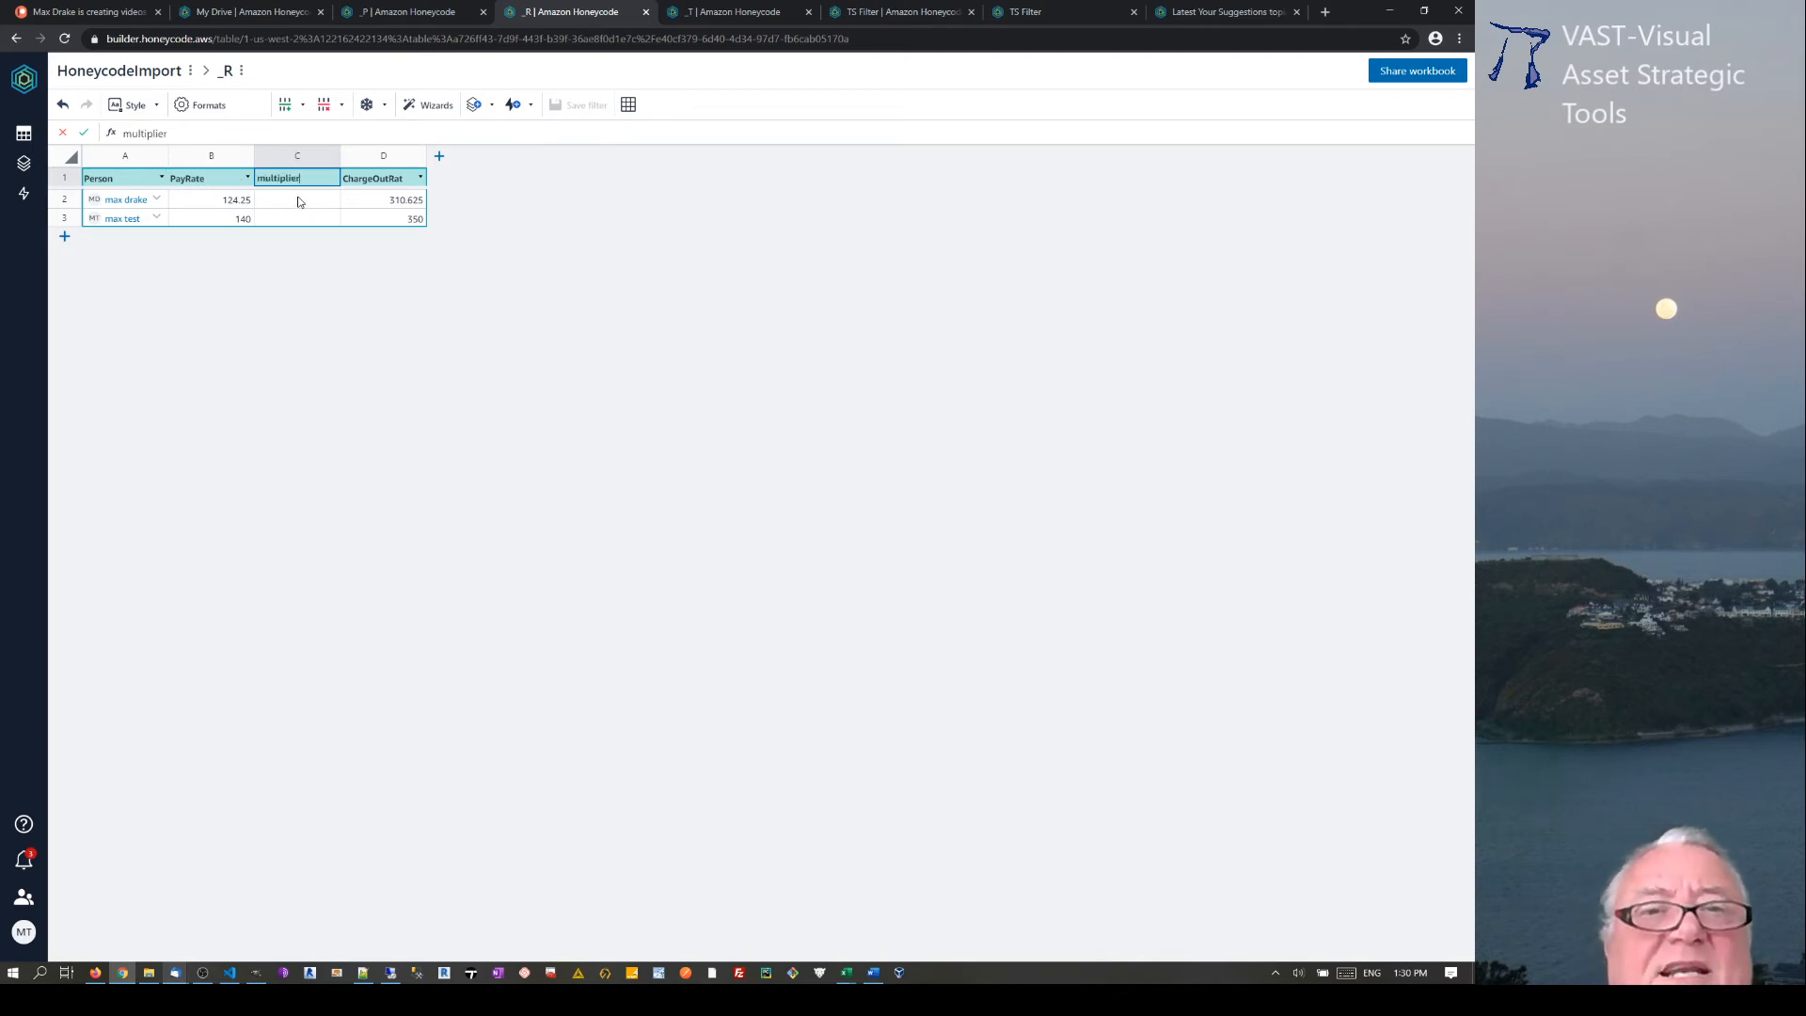
Enter a multiplier of 2.5 for the first person and 2.7 for the second person in the _R table
{"action": "left_click", "coordinate": [298, 201]}
{"action": "type", "text": "2"}
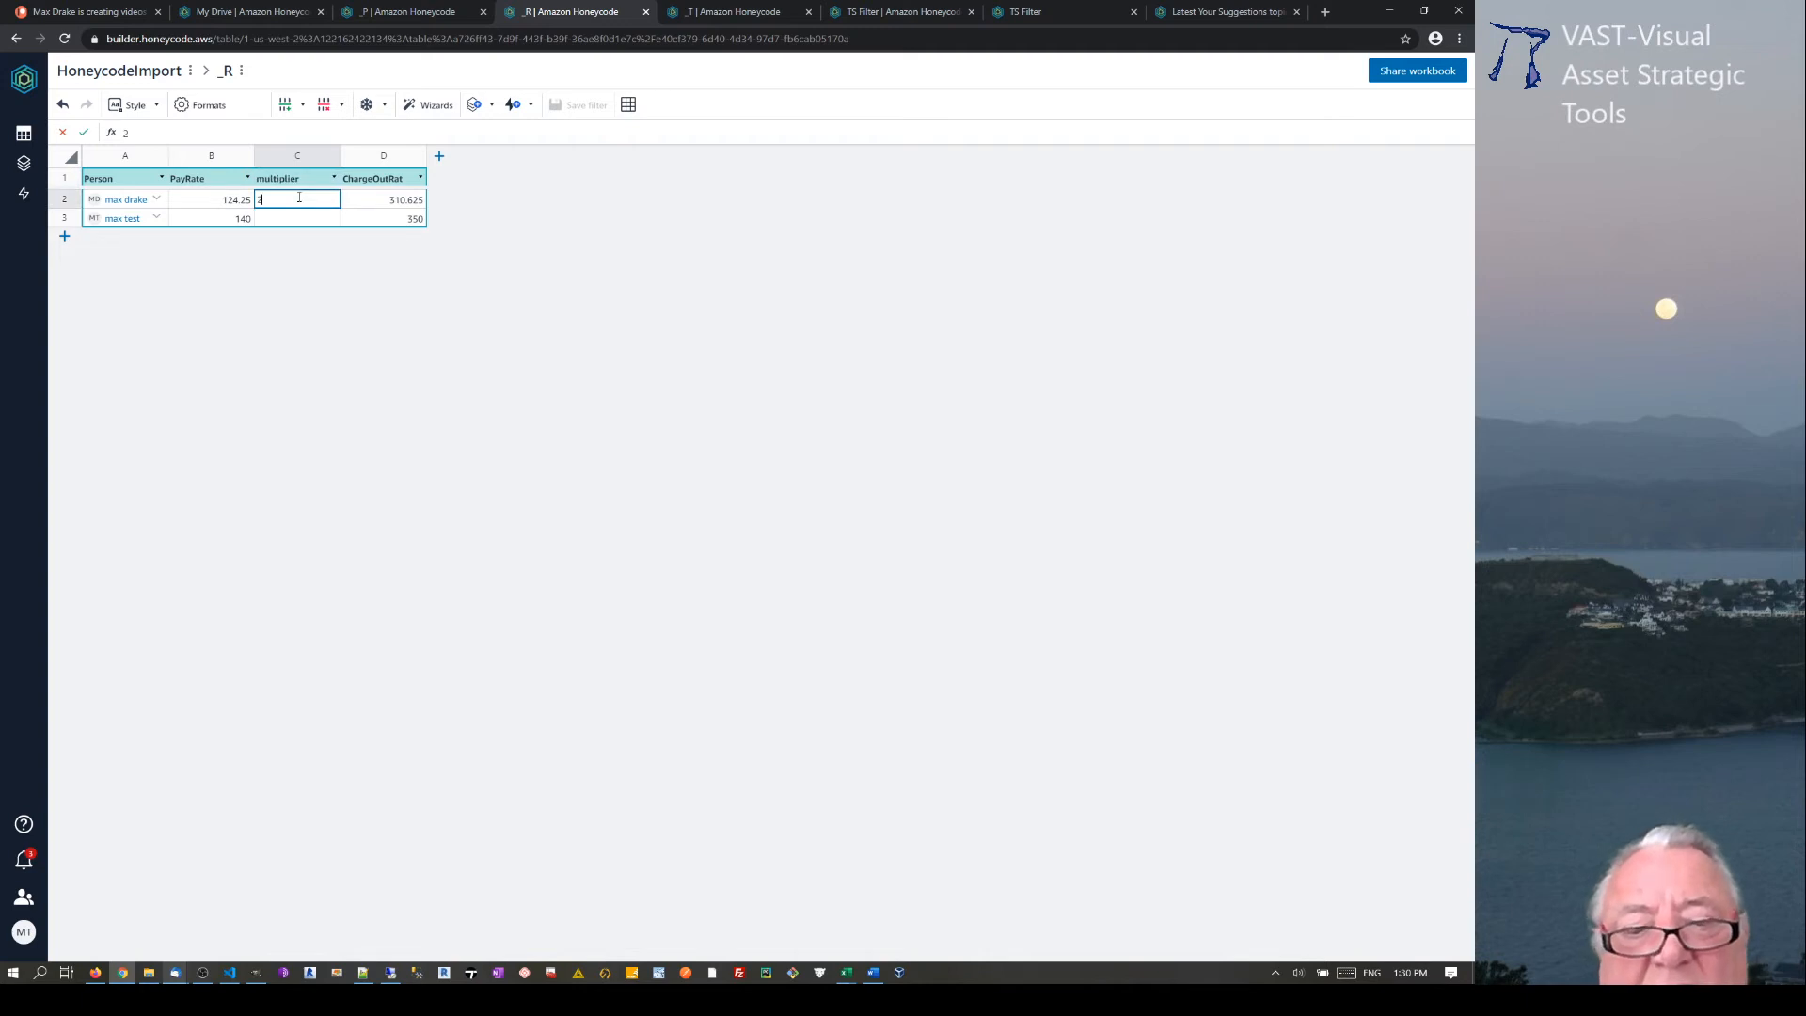
{"action": "type", "text": ".5"}
{"action": "left_click", "coordinate": [303, 222]}
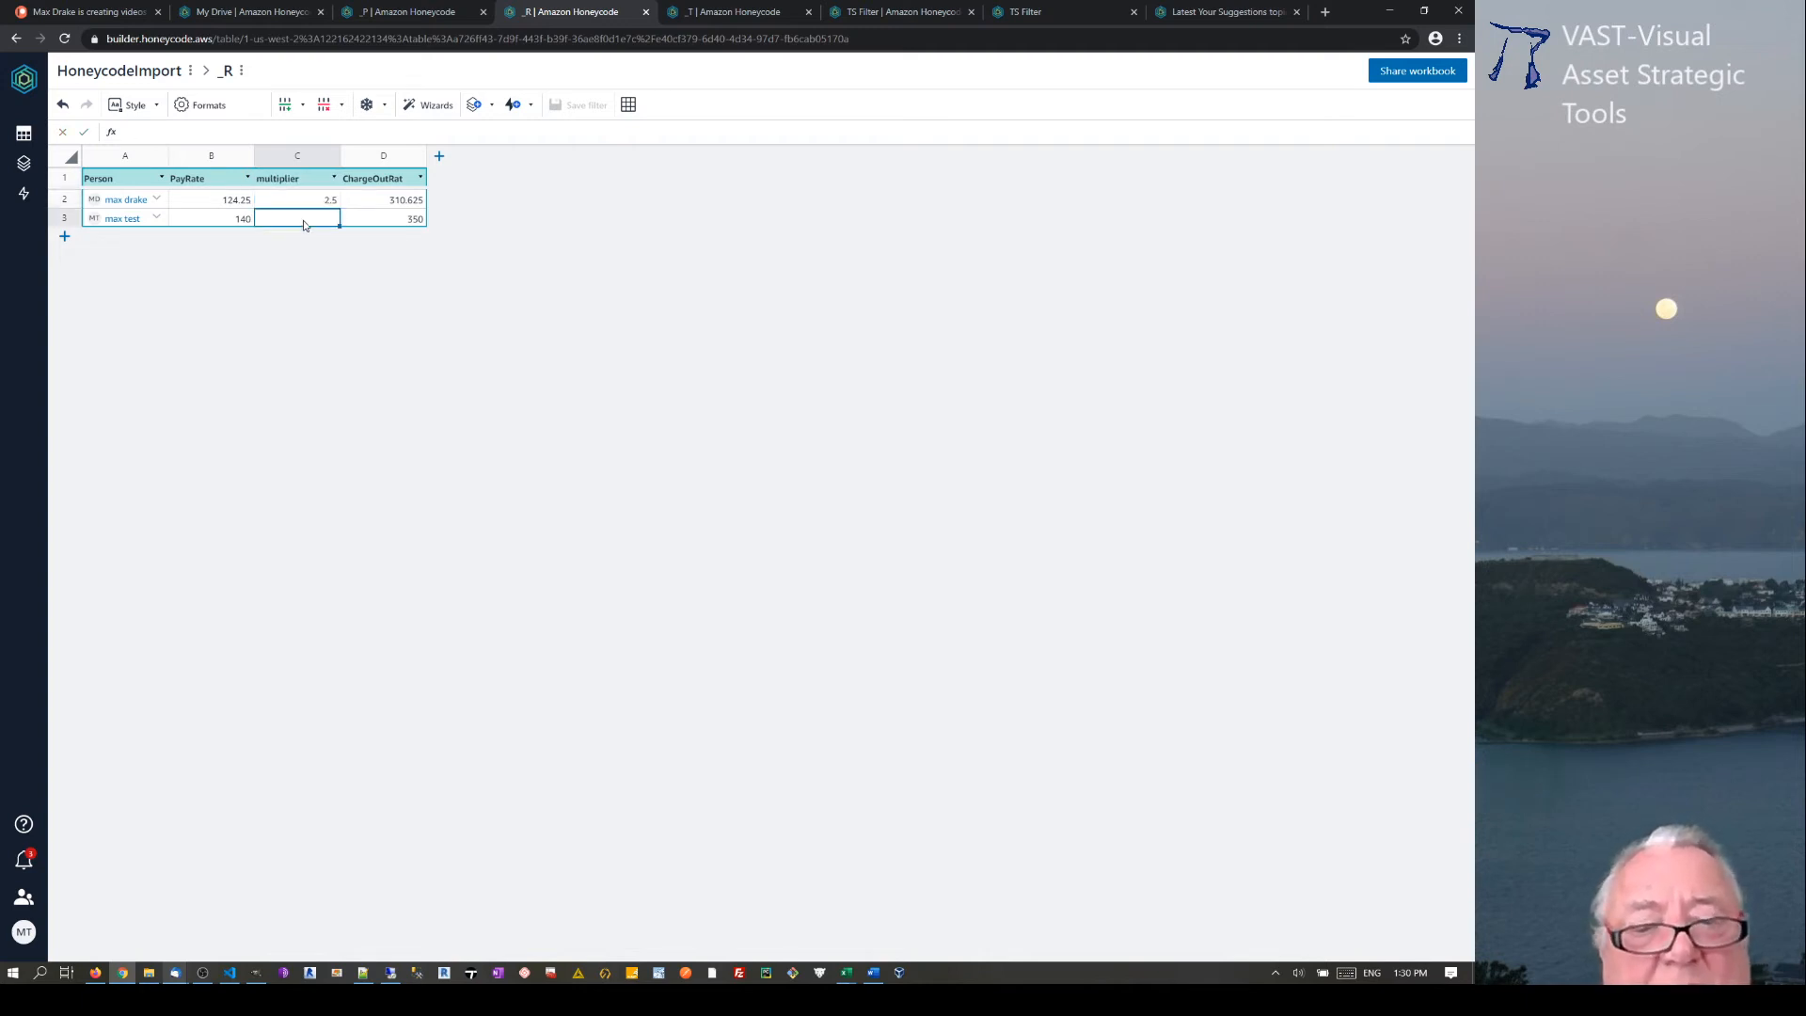
{"action": "type", "text": "2.7"}
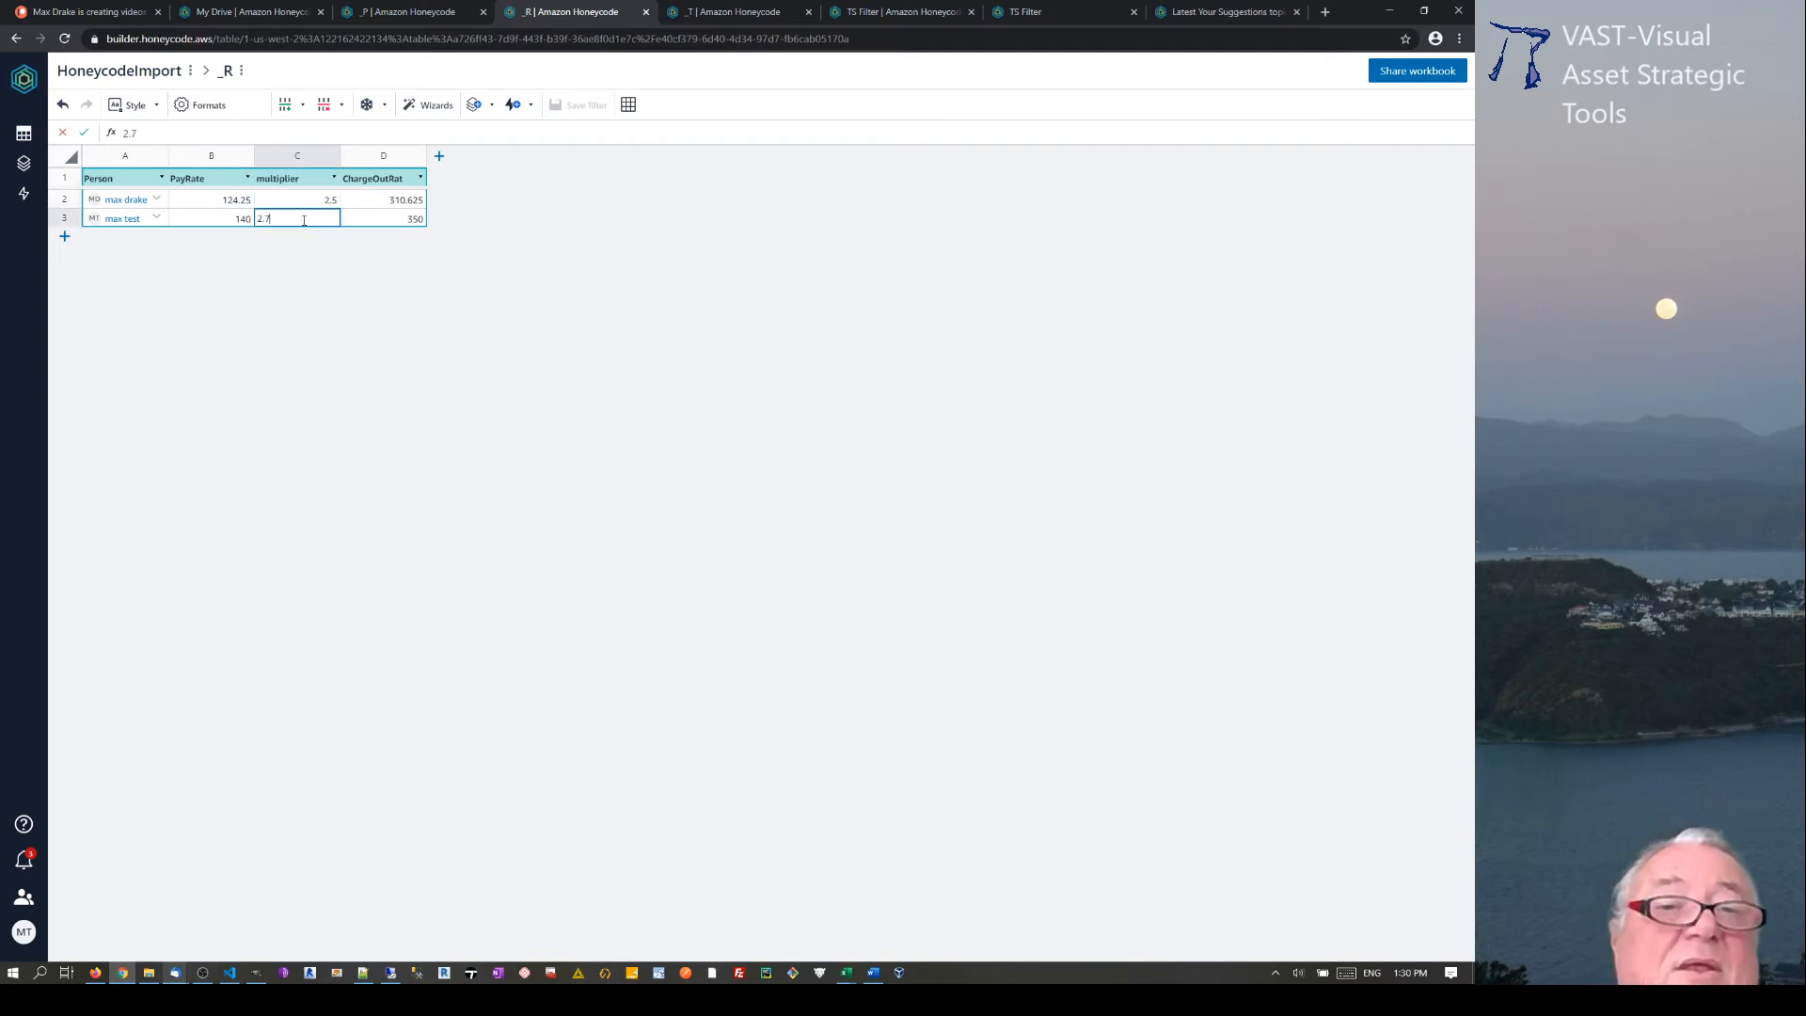
{"action": "key", "text": "Return"}
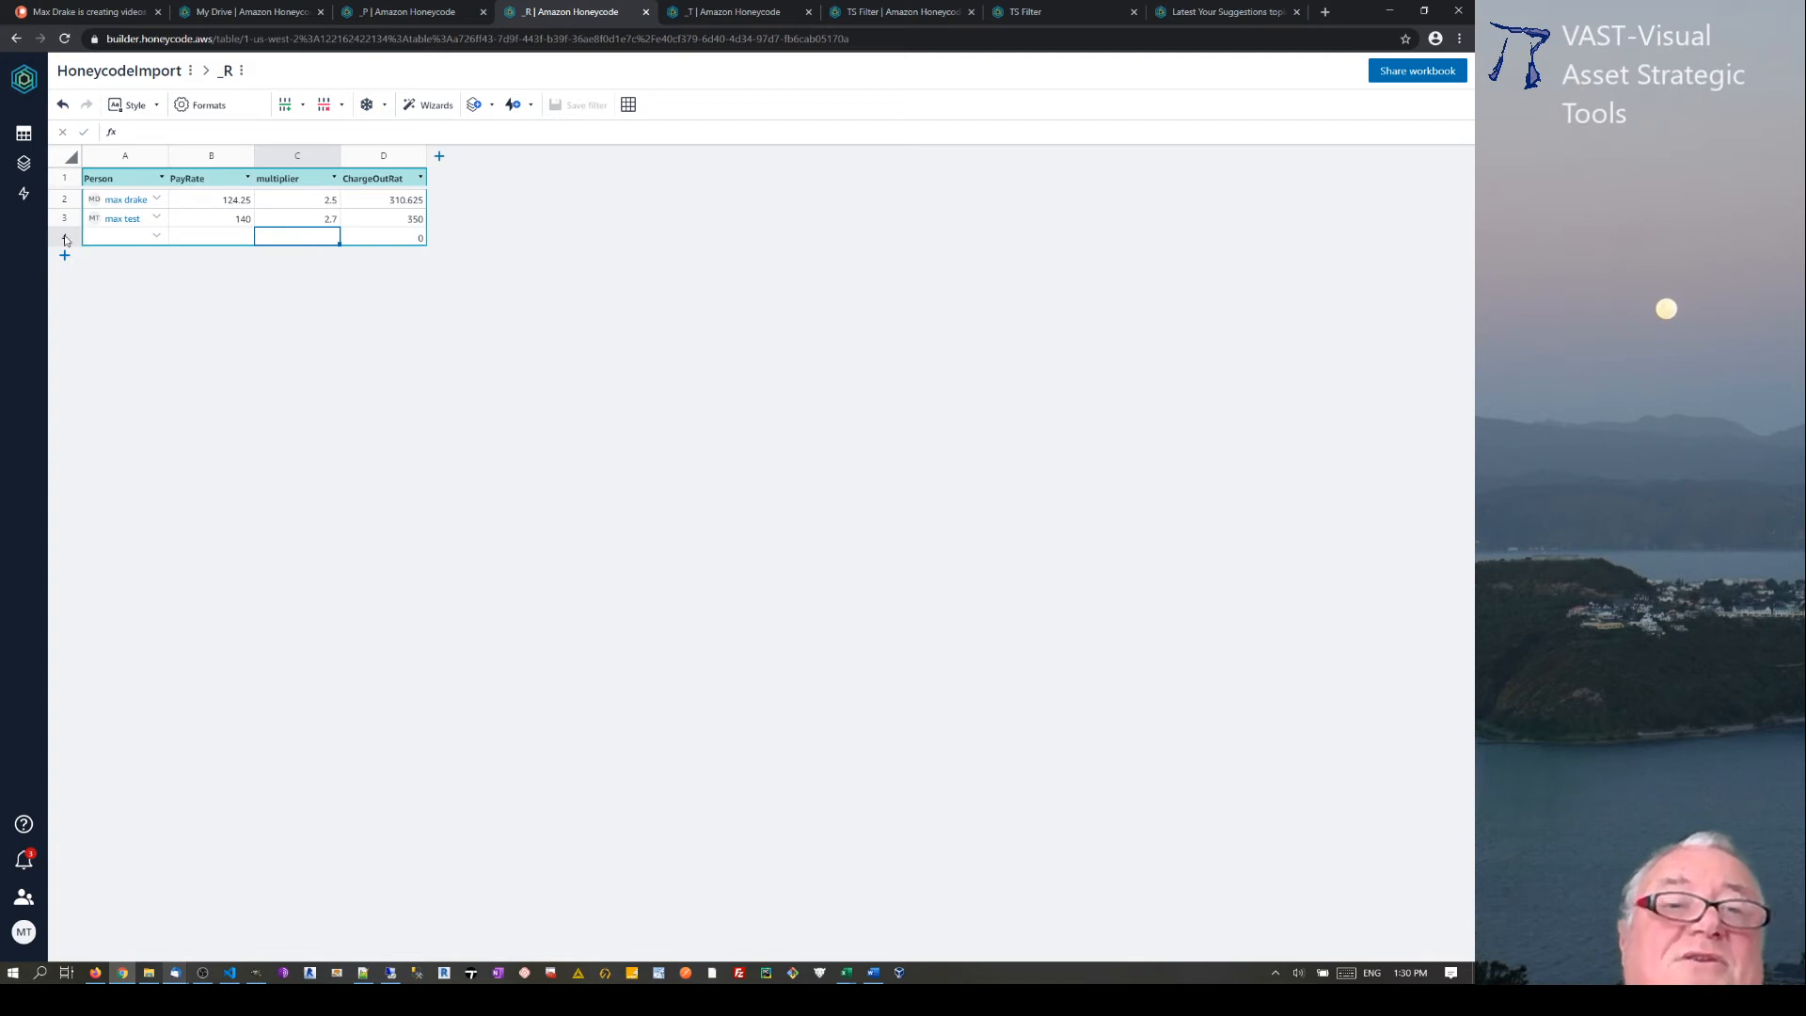
Delete the empty fourth row from the _R table
{"action": "left_click", "coordinate": [64, 237]}
{"action": "right_click", "coordinate": [64, 237]}
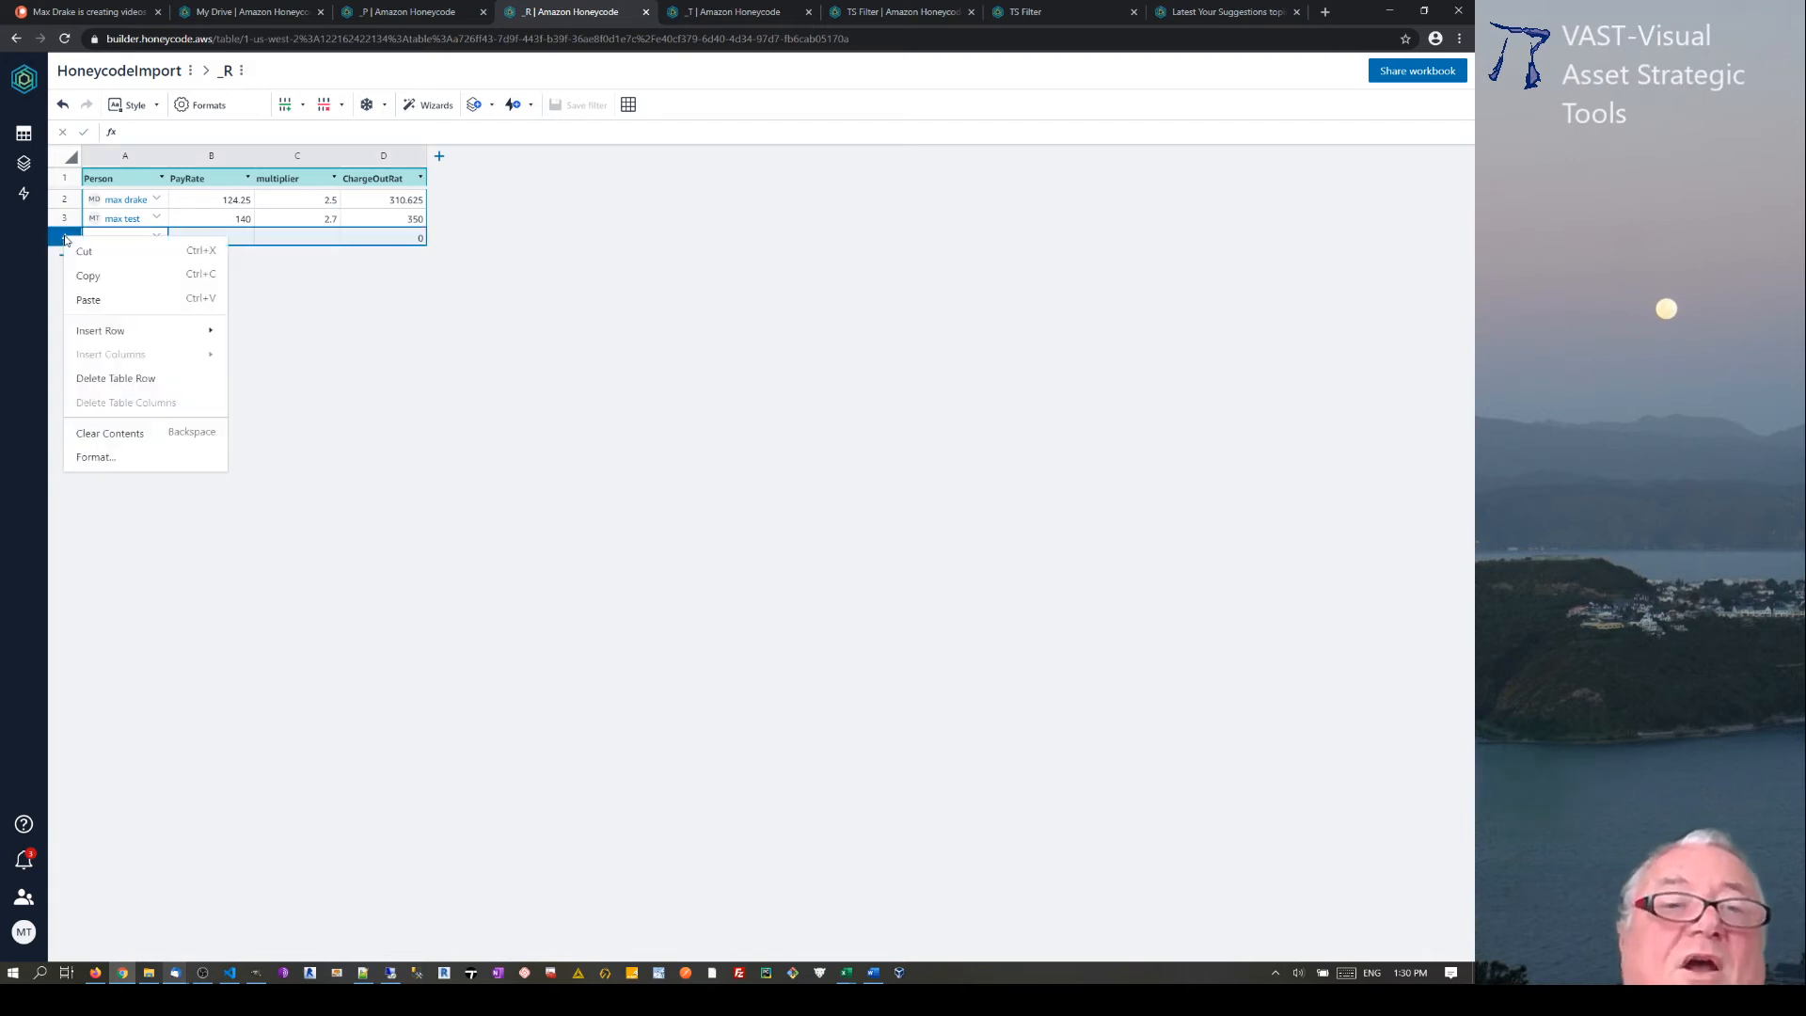
{"action": "left_click", "coordinate": [108, 386]}
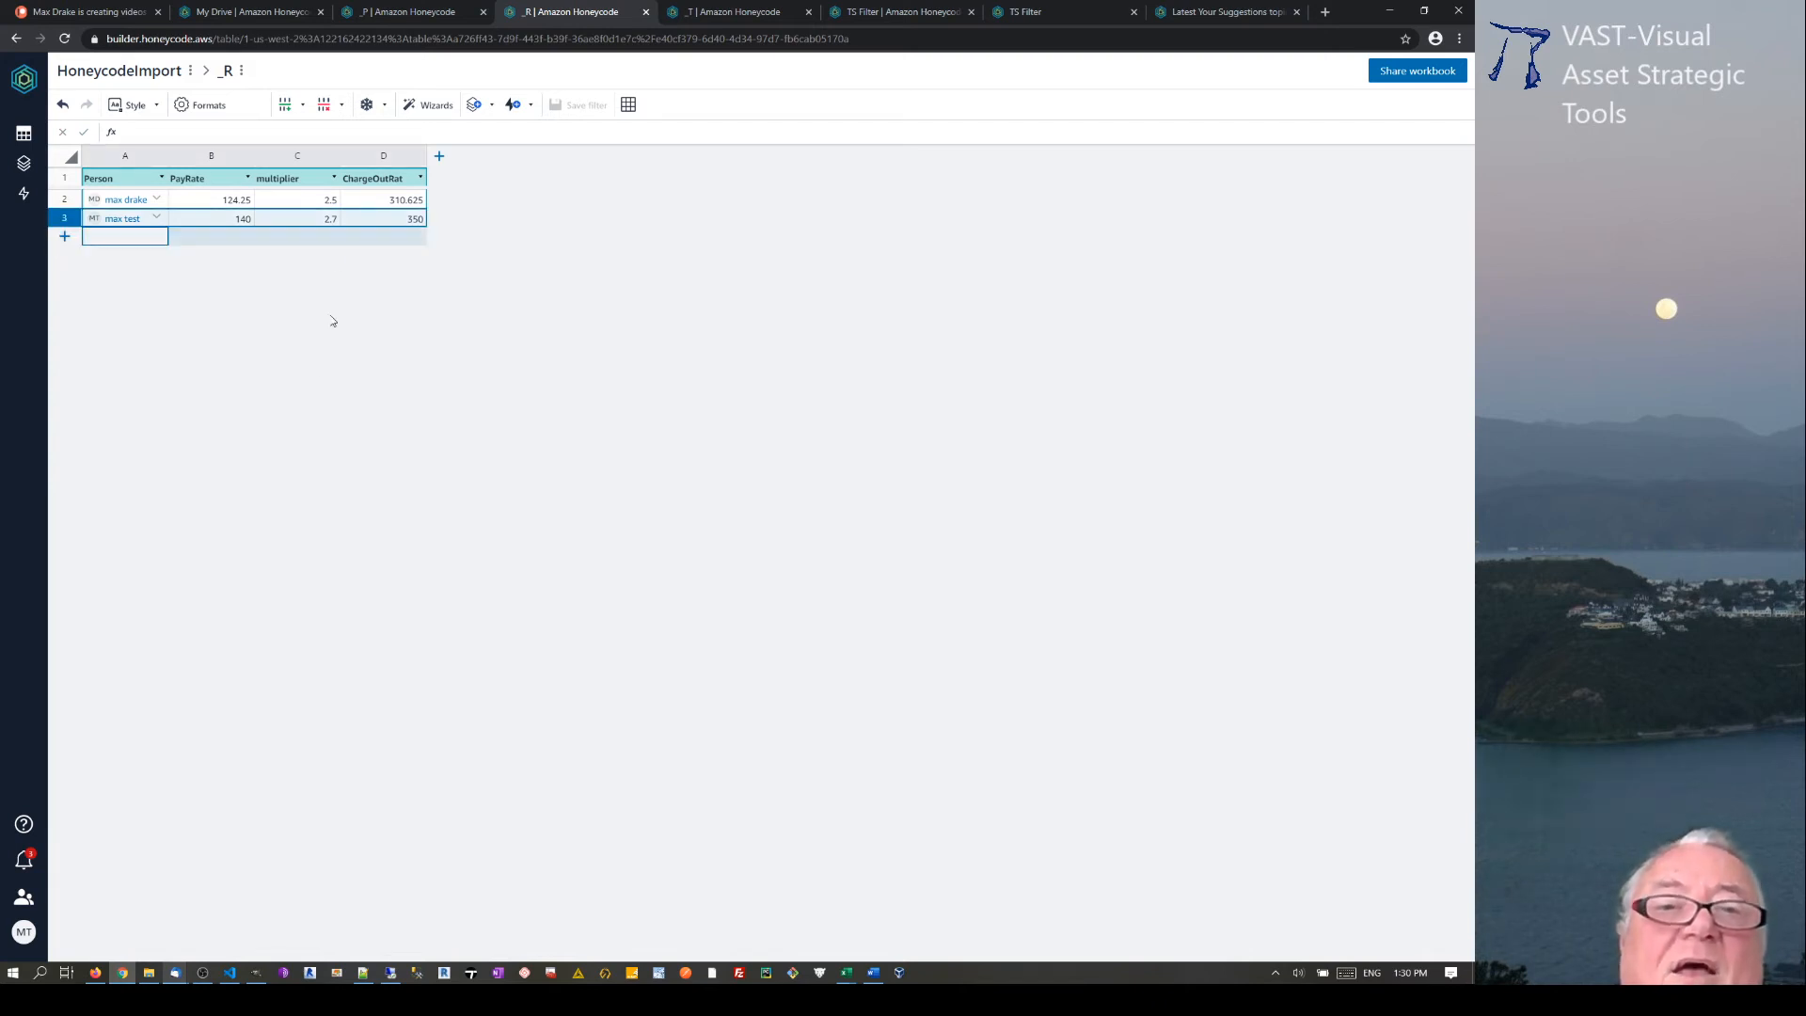
Replace the fixed factor in the first person's ChargeOutRate formula with the multiplier column, giving =[multiplier]*[PayRate]
{"action": "left_click", "coordinate": [398, 203]}
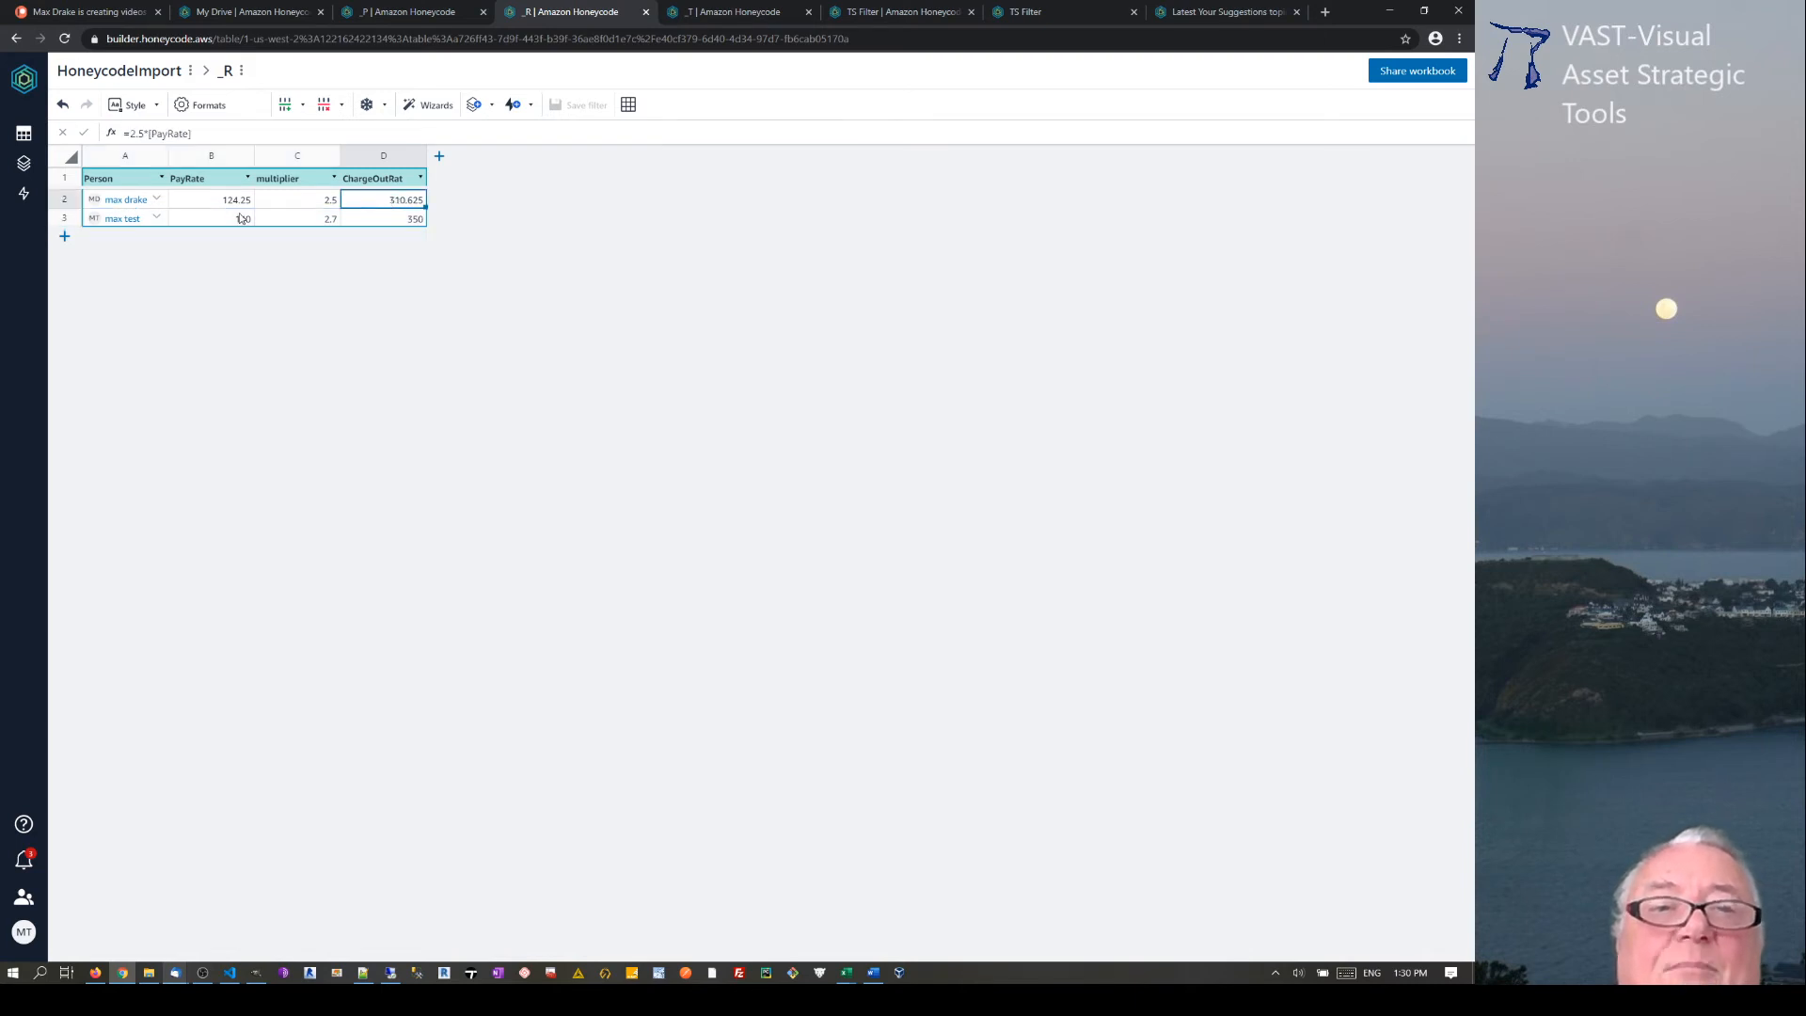
{"action": "left_click_drag", "start_coordinate": [206, 137], "coordinate": [131, 134]}
{"action": "left_click", "coordinate": [146, 135]}
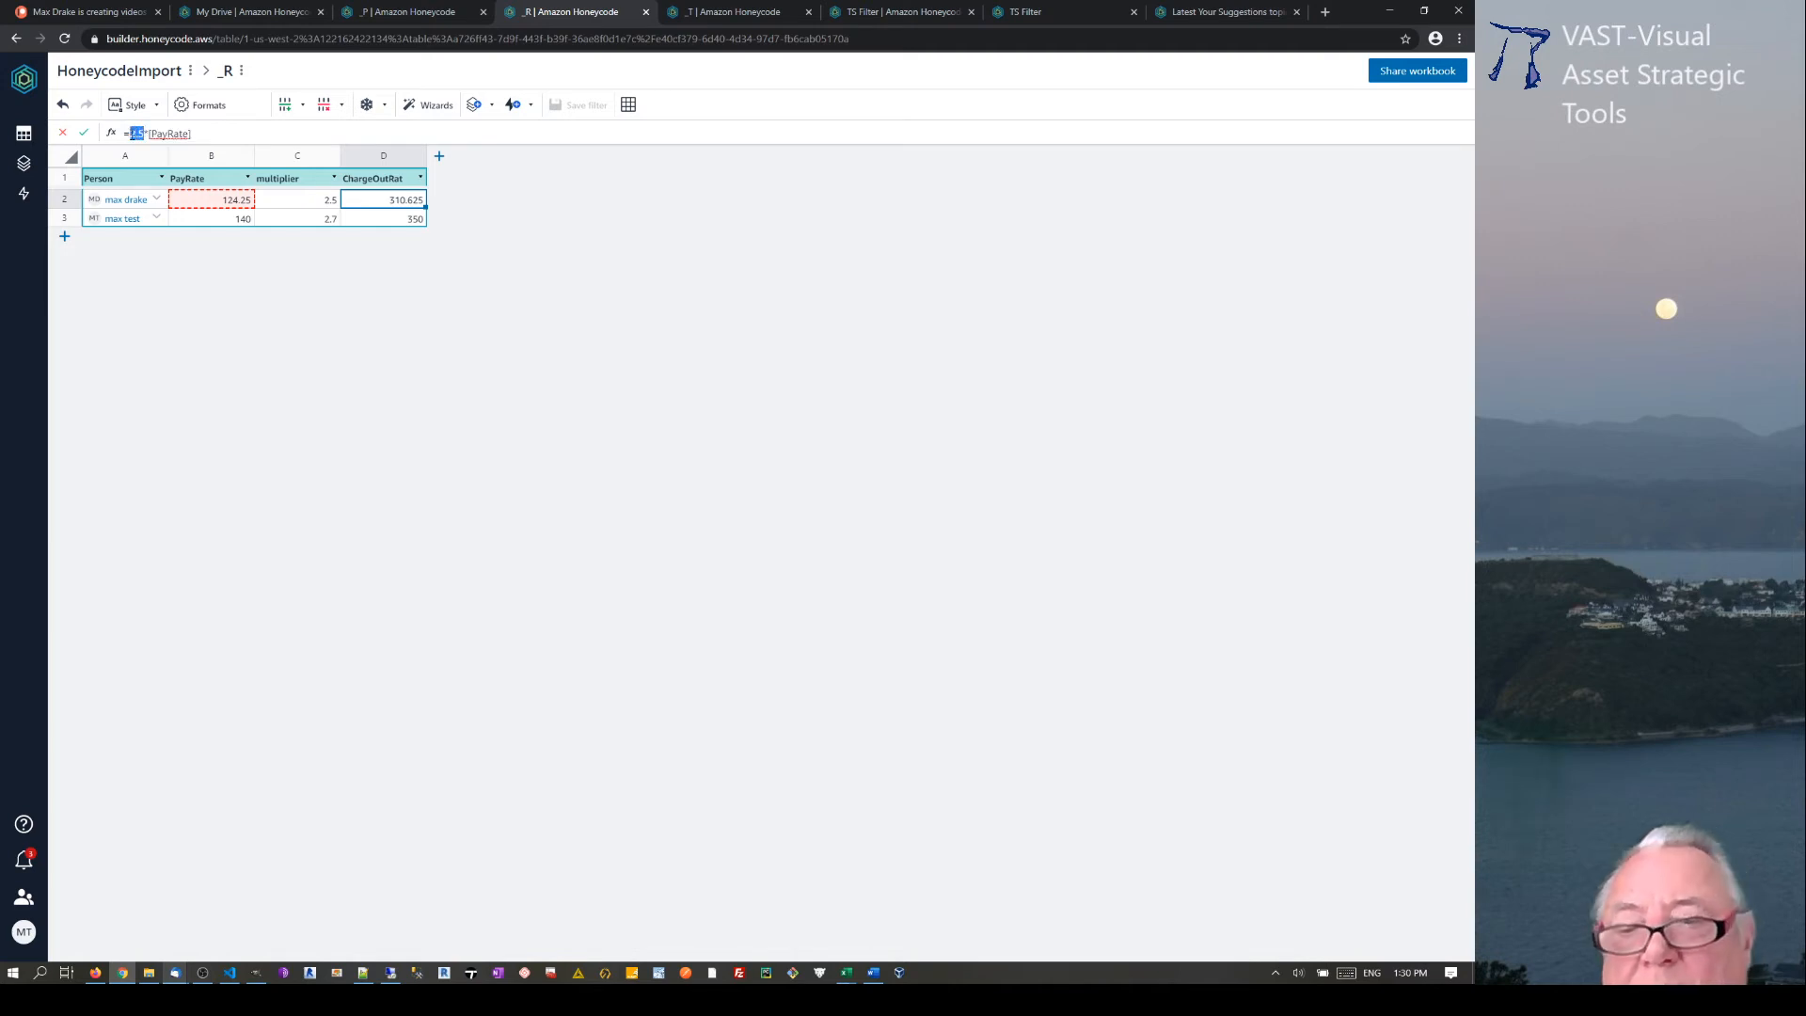
{"action": "key", "text": "BackSpace"}
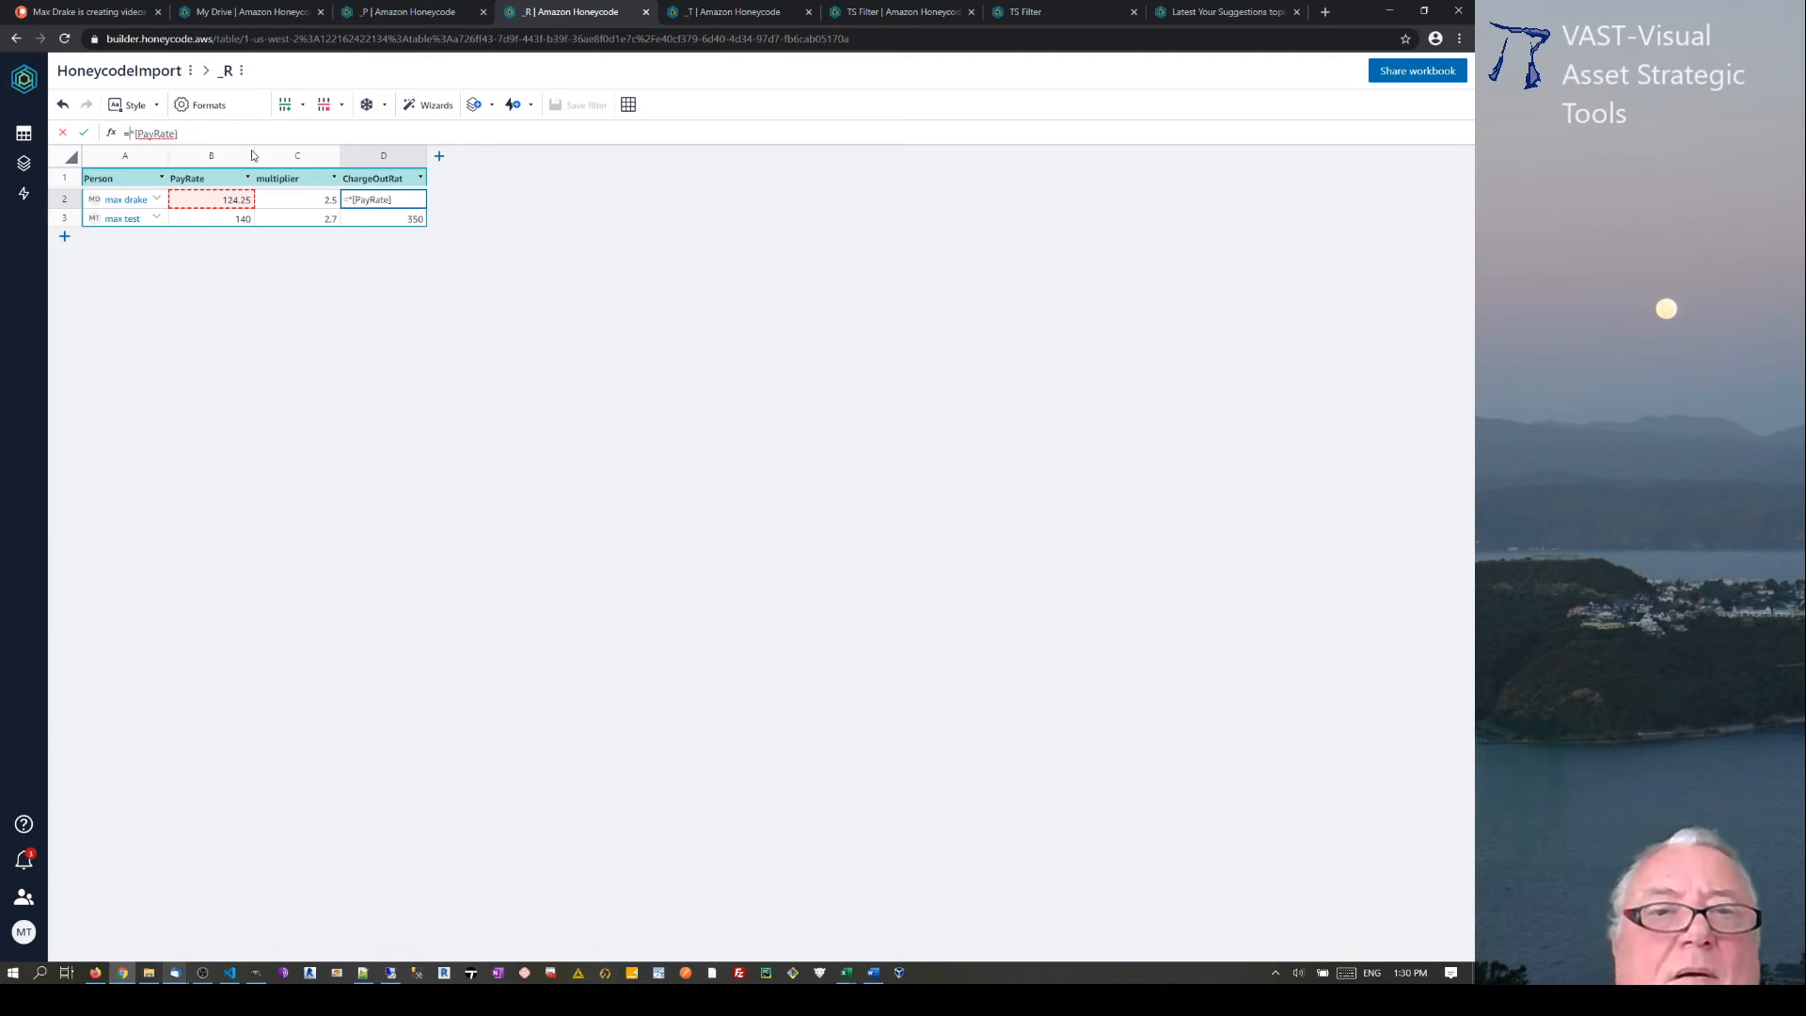
{"action": "left_click", "coordinate": [298, 201]}
{"action": "key", "text": "Return"}
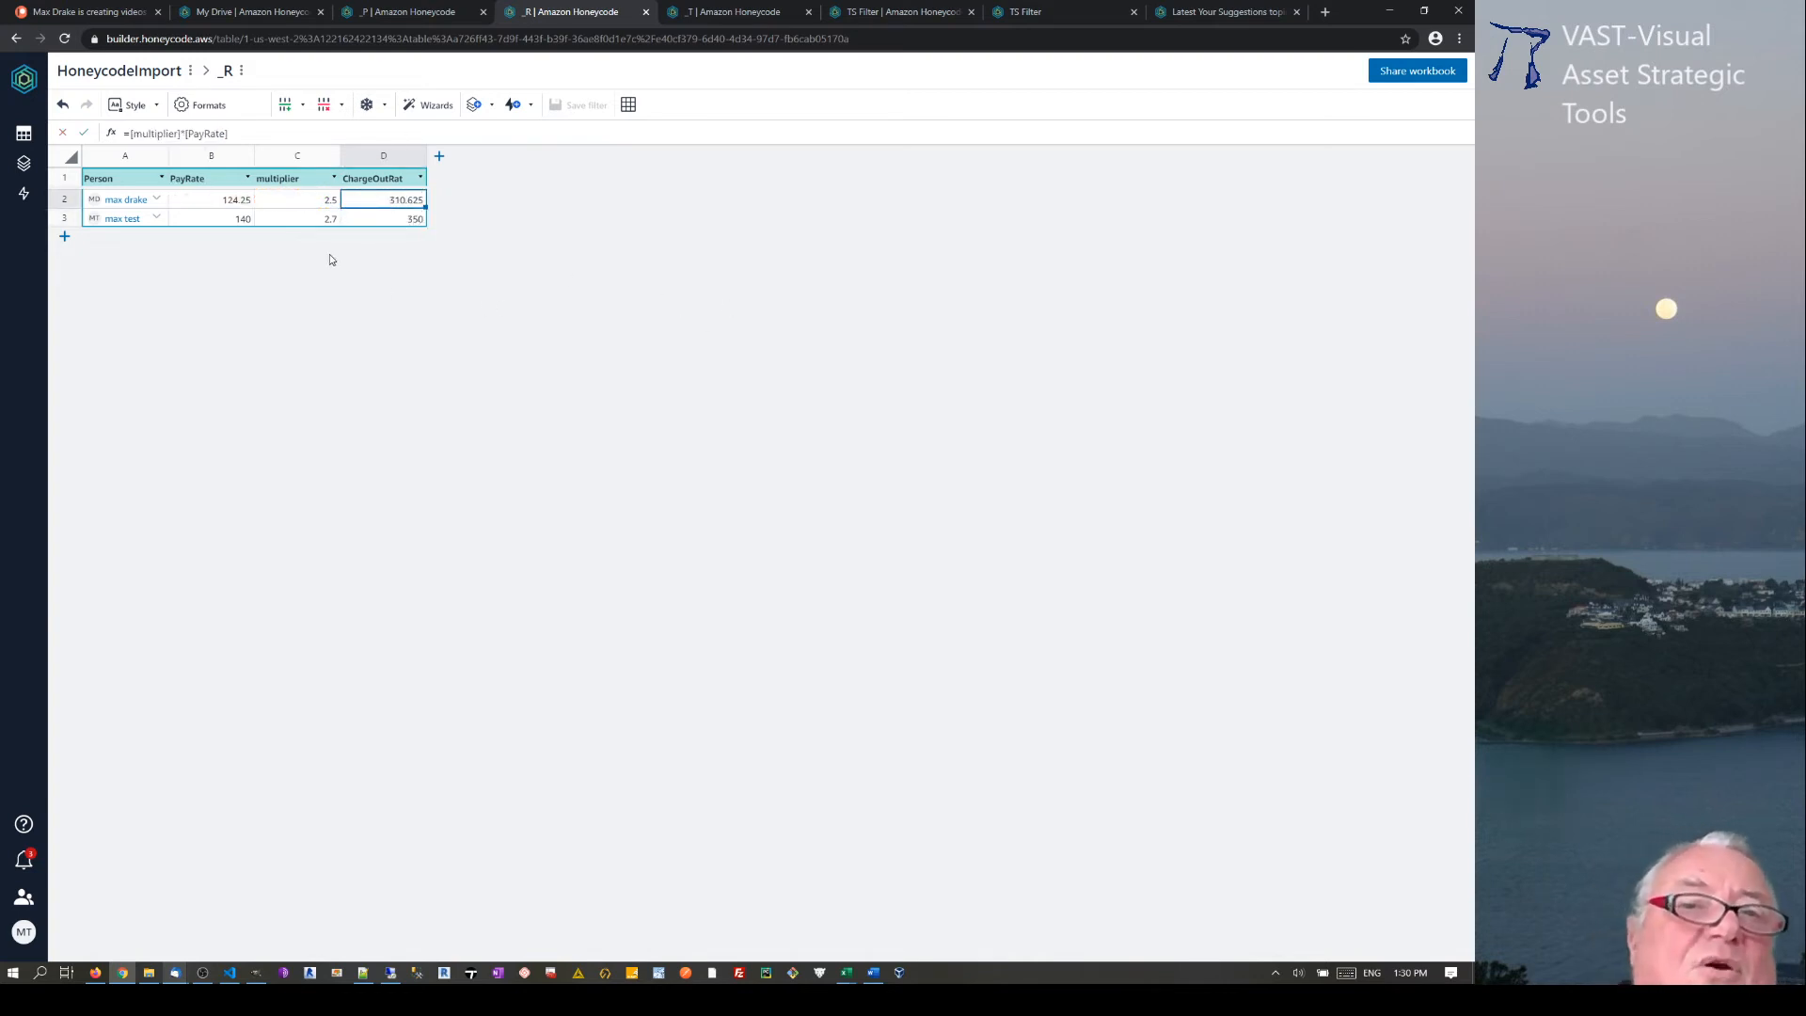
Apply the formula =[multiplier]*[PayRate] to the second person's ChargeOutRate cell
{"action": "left_click", "coordinate": [399, 220]}
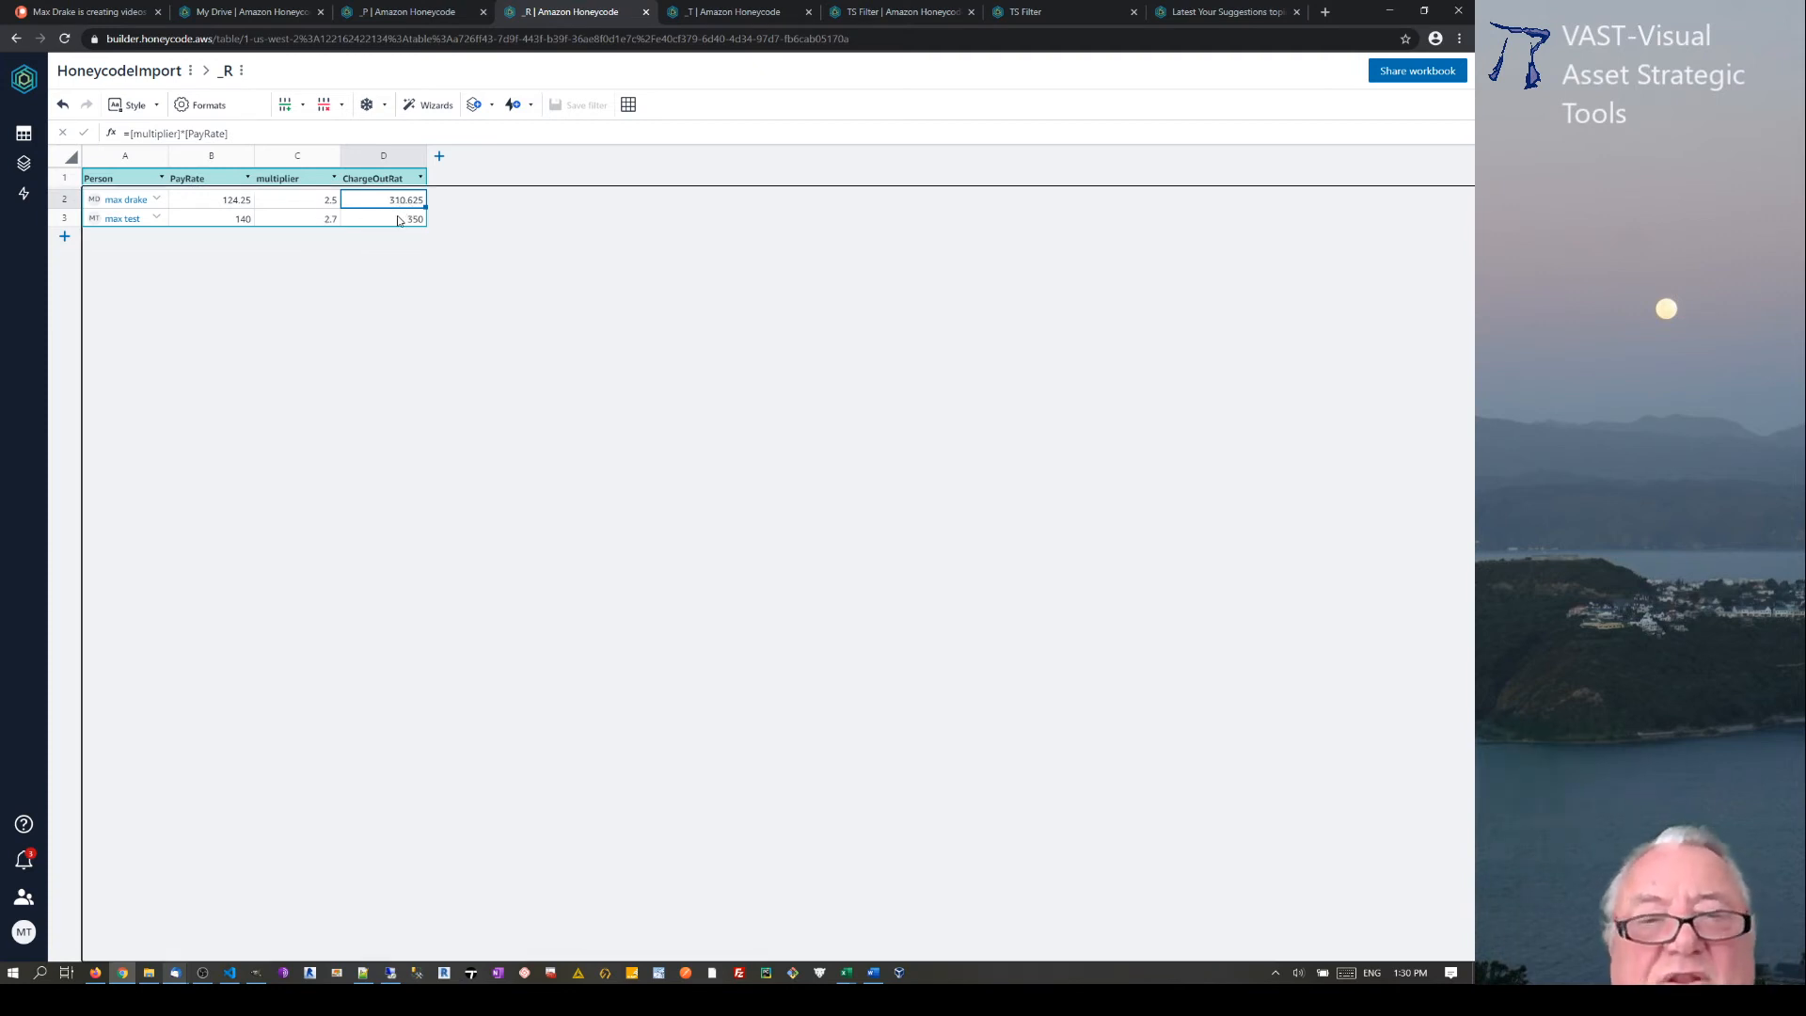
{"action": "left_click", "coordinate": [397, 218]}
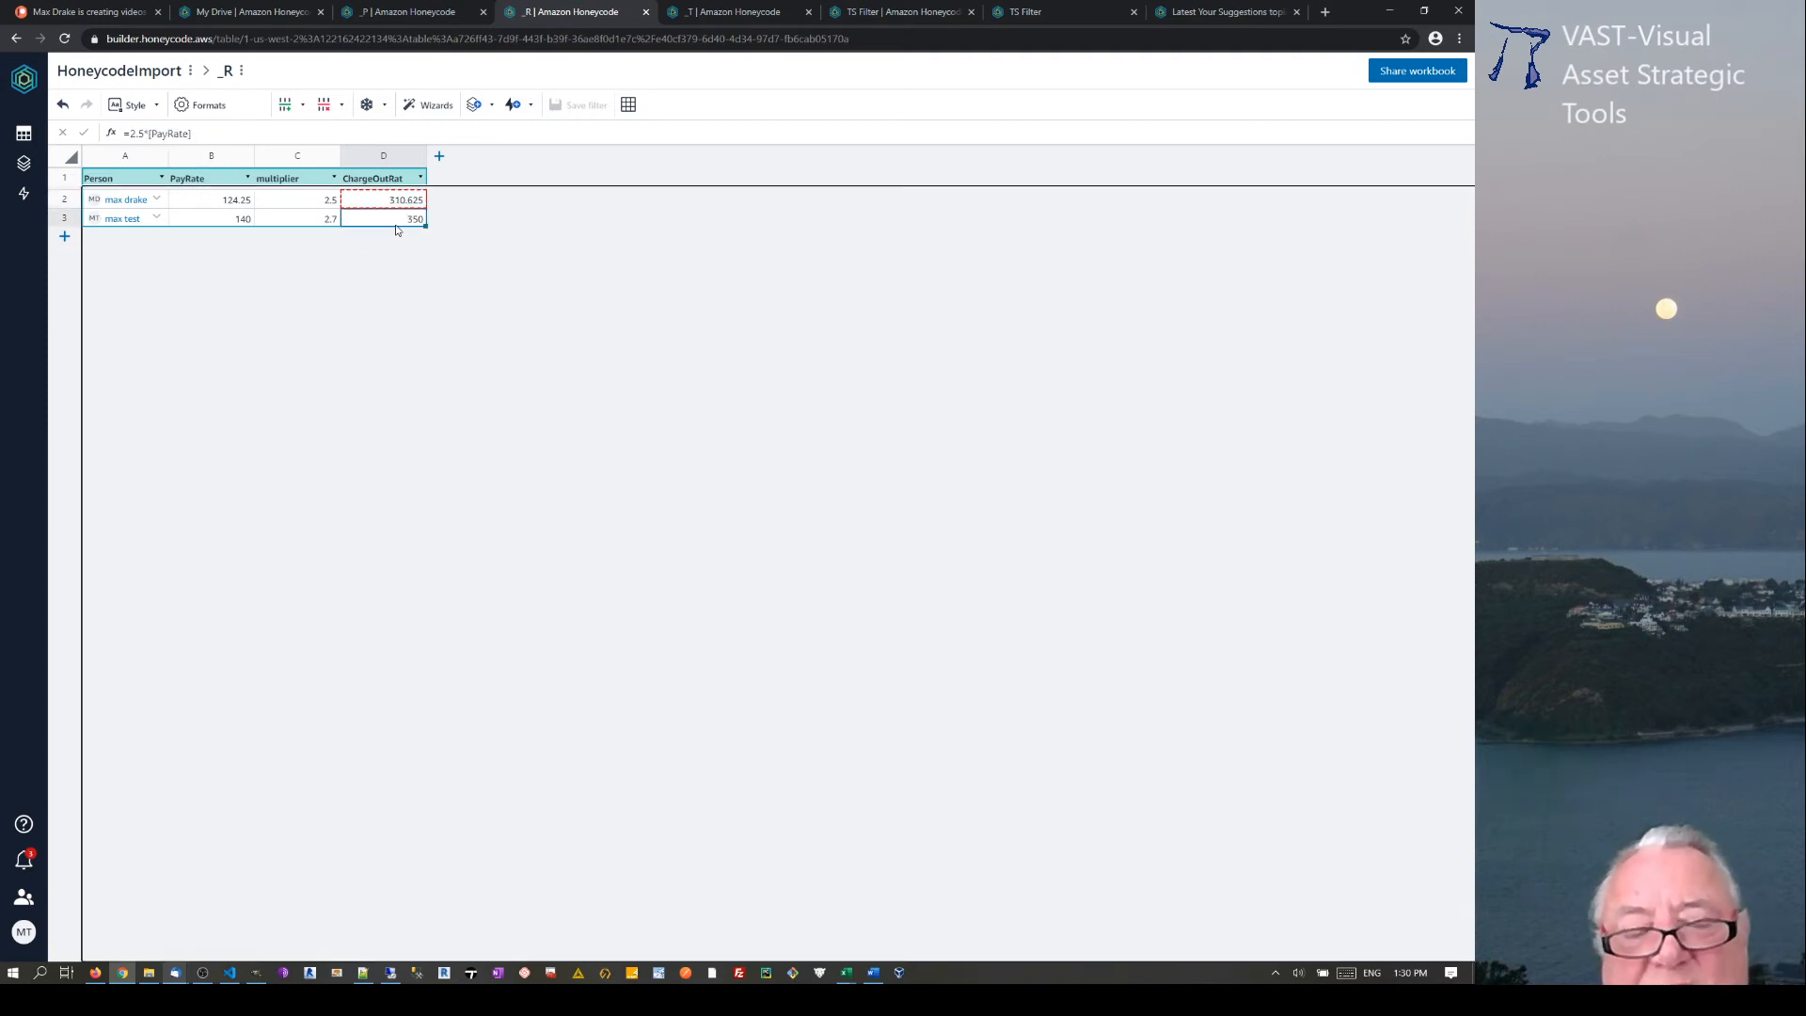
{"action": "type", "text": "=[multiplier]*[PayRate]"}
Set the second person's multiplier to 2.9 and remove the extra empty row beneath it
{"action": "left_click", "coordinate": [327, 219]}
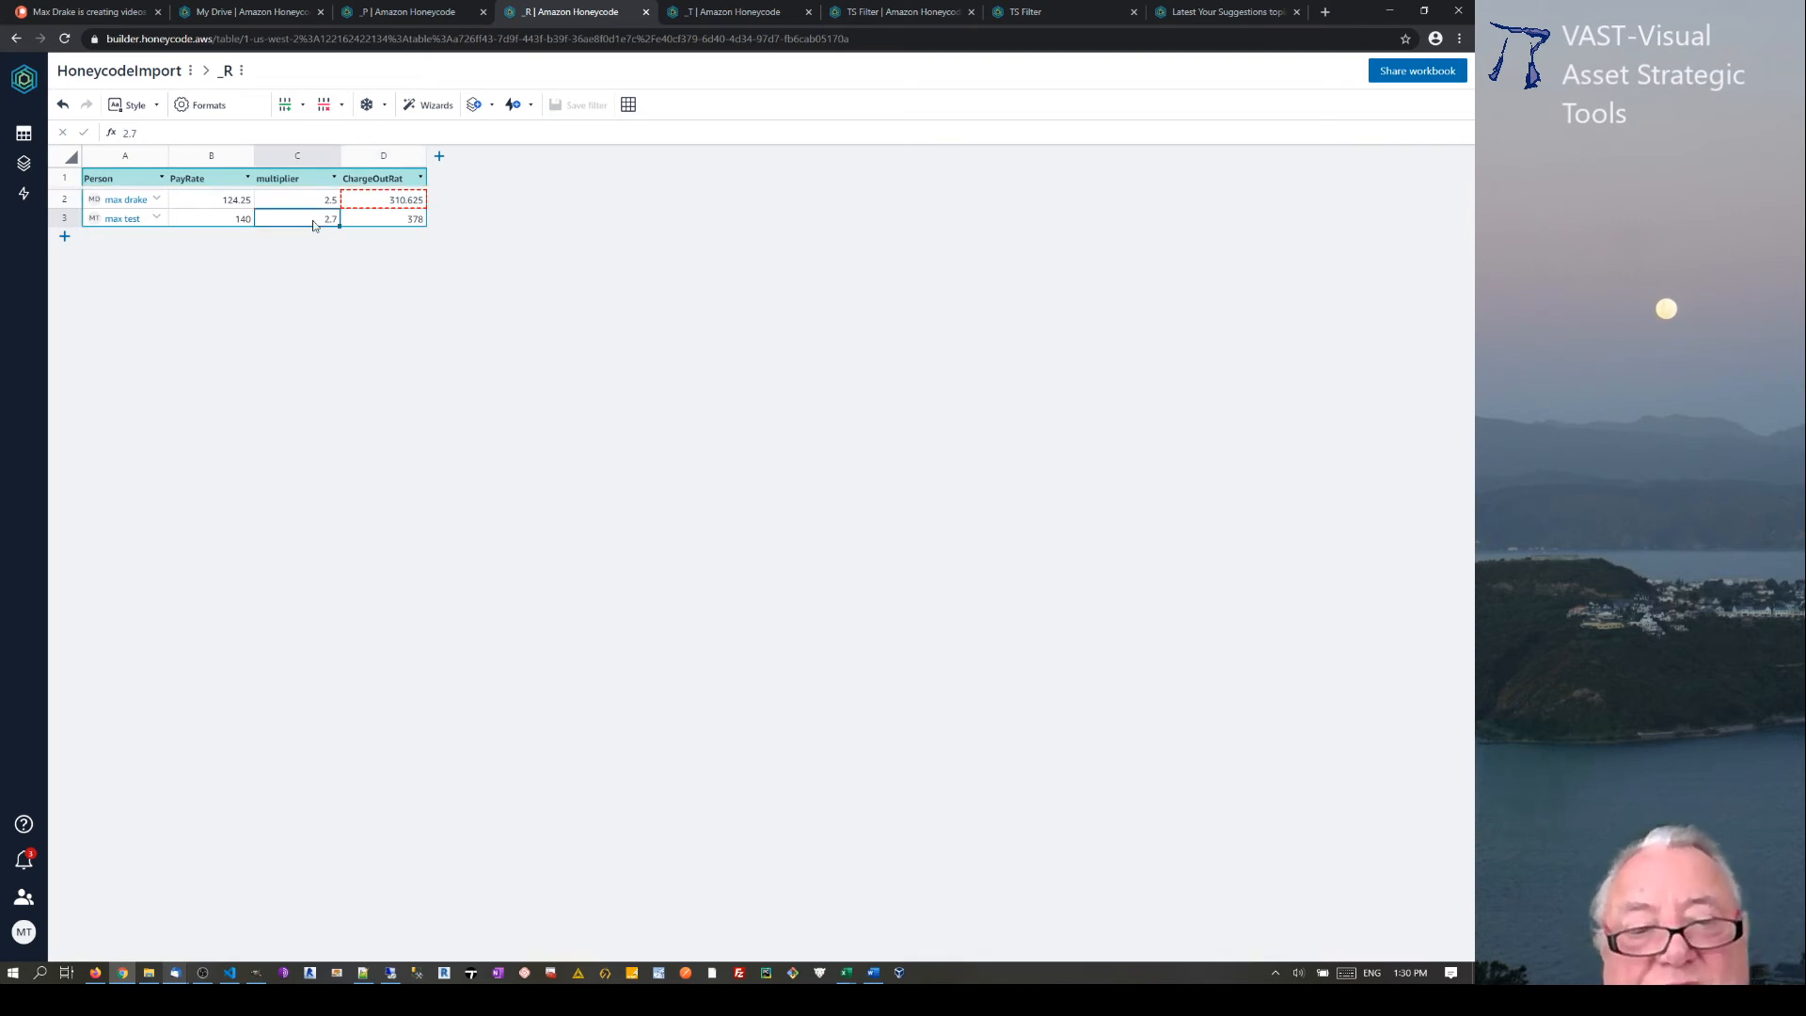
{"action": "type", "text": "2.9"}
{"action": "key", "text": "Return"}
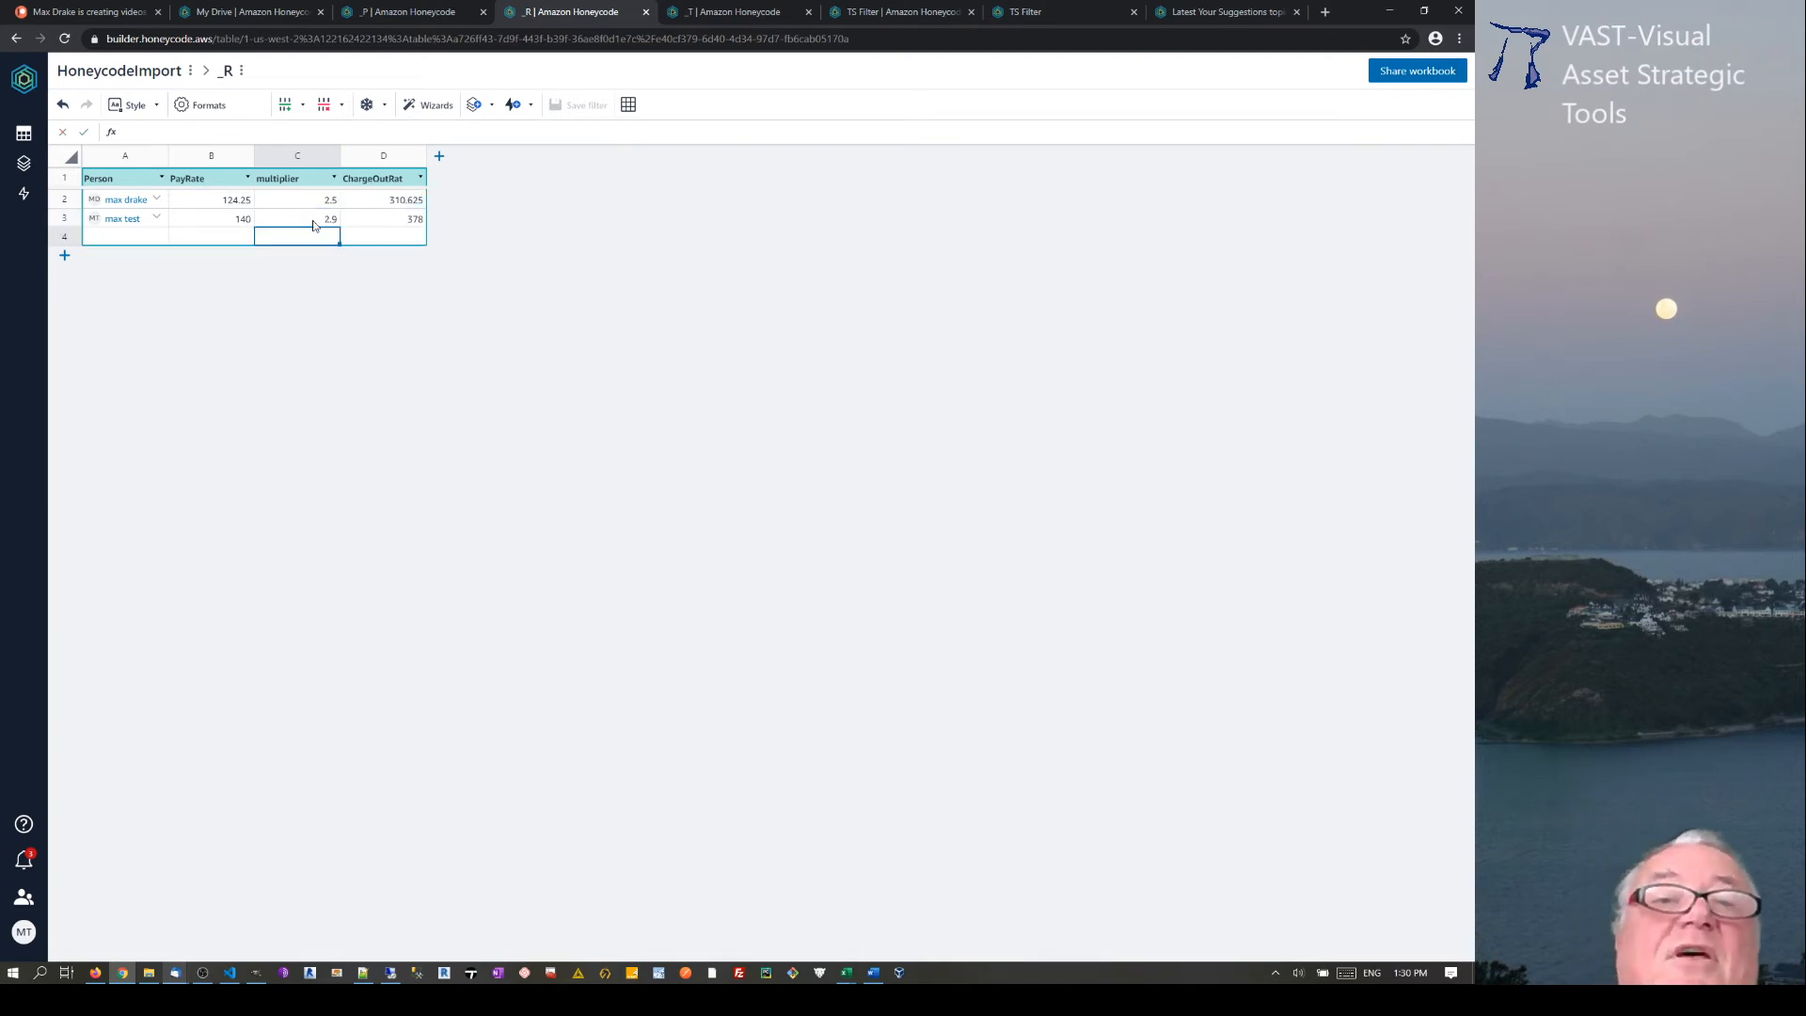
{"action": "left_click", "coordinate": [58, 236]}
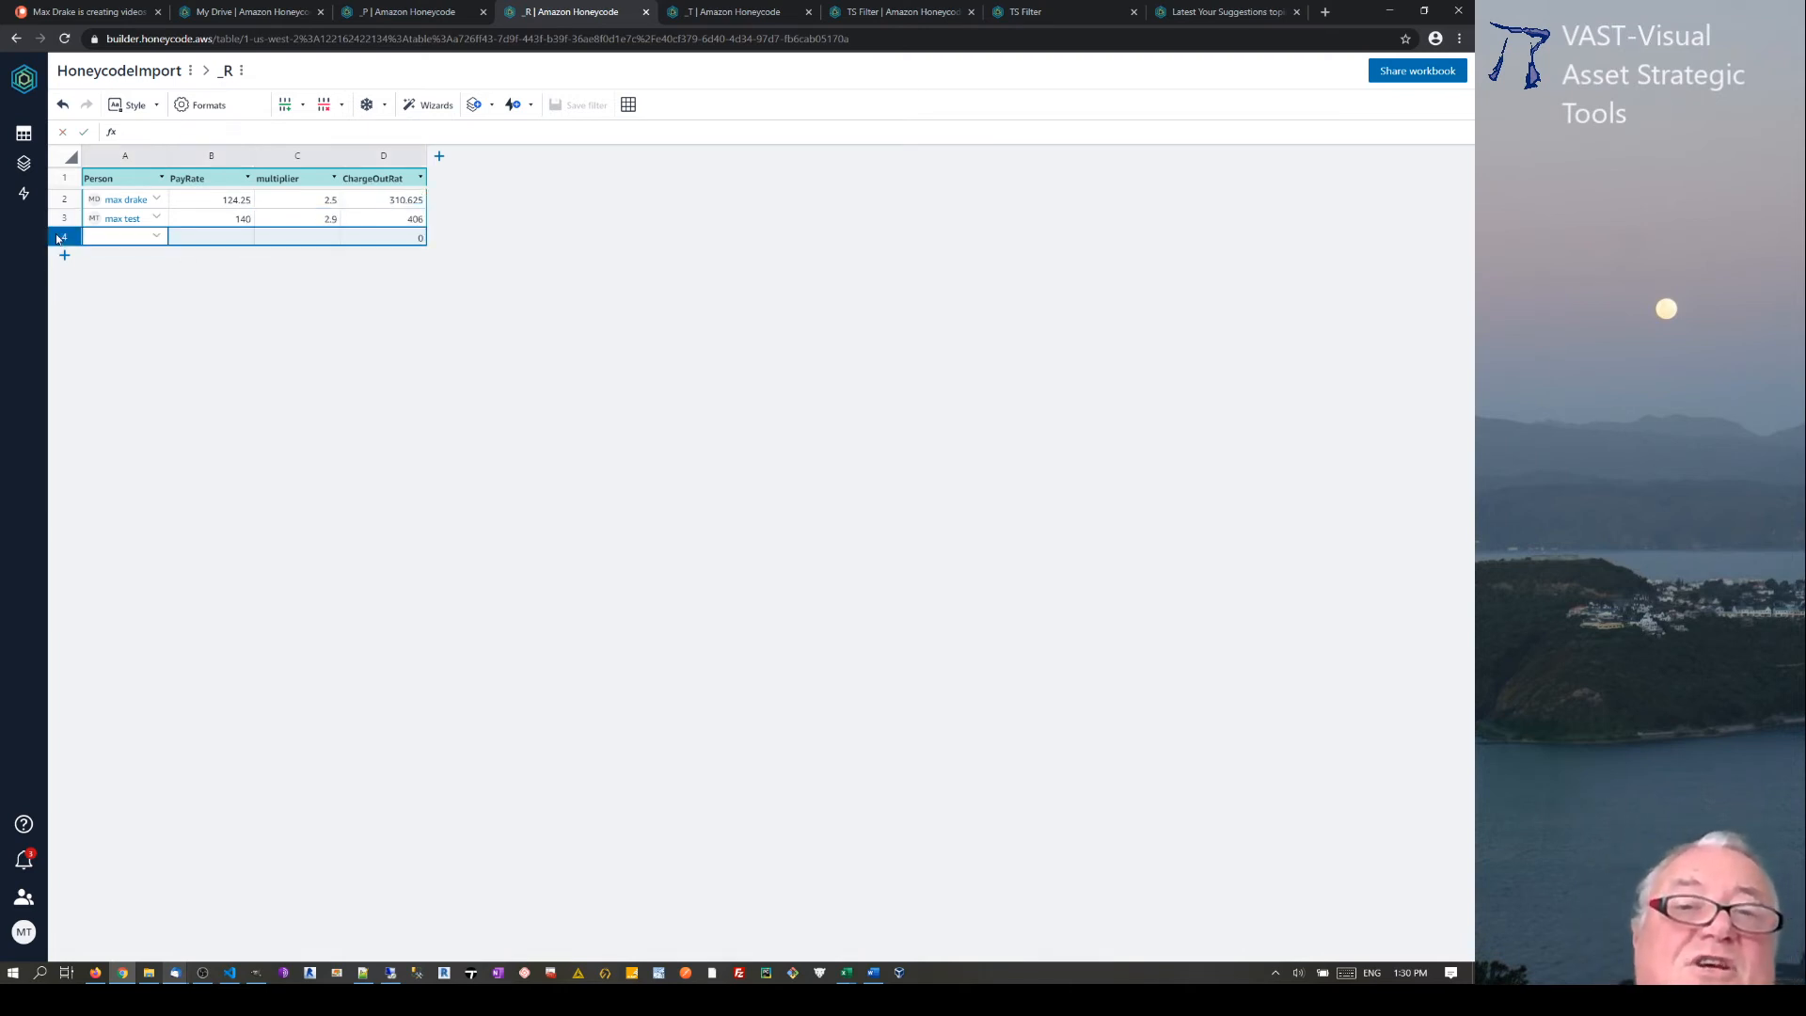
{"action": "right_click", "coordinate": [58, 236]}
{"action": "left_click", "coordinate": [97, 375]}
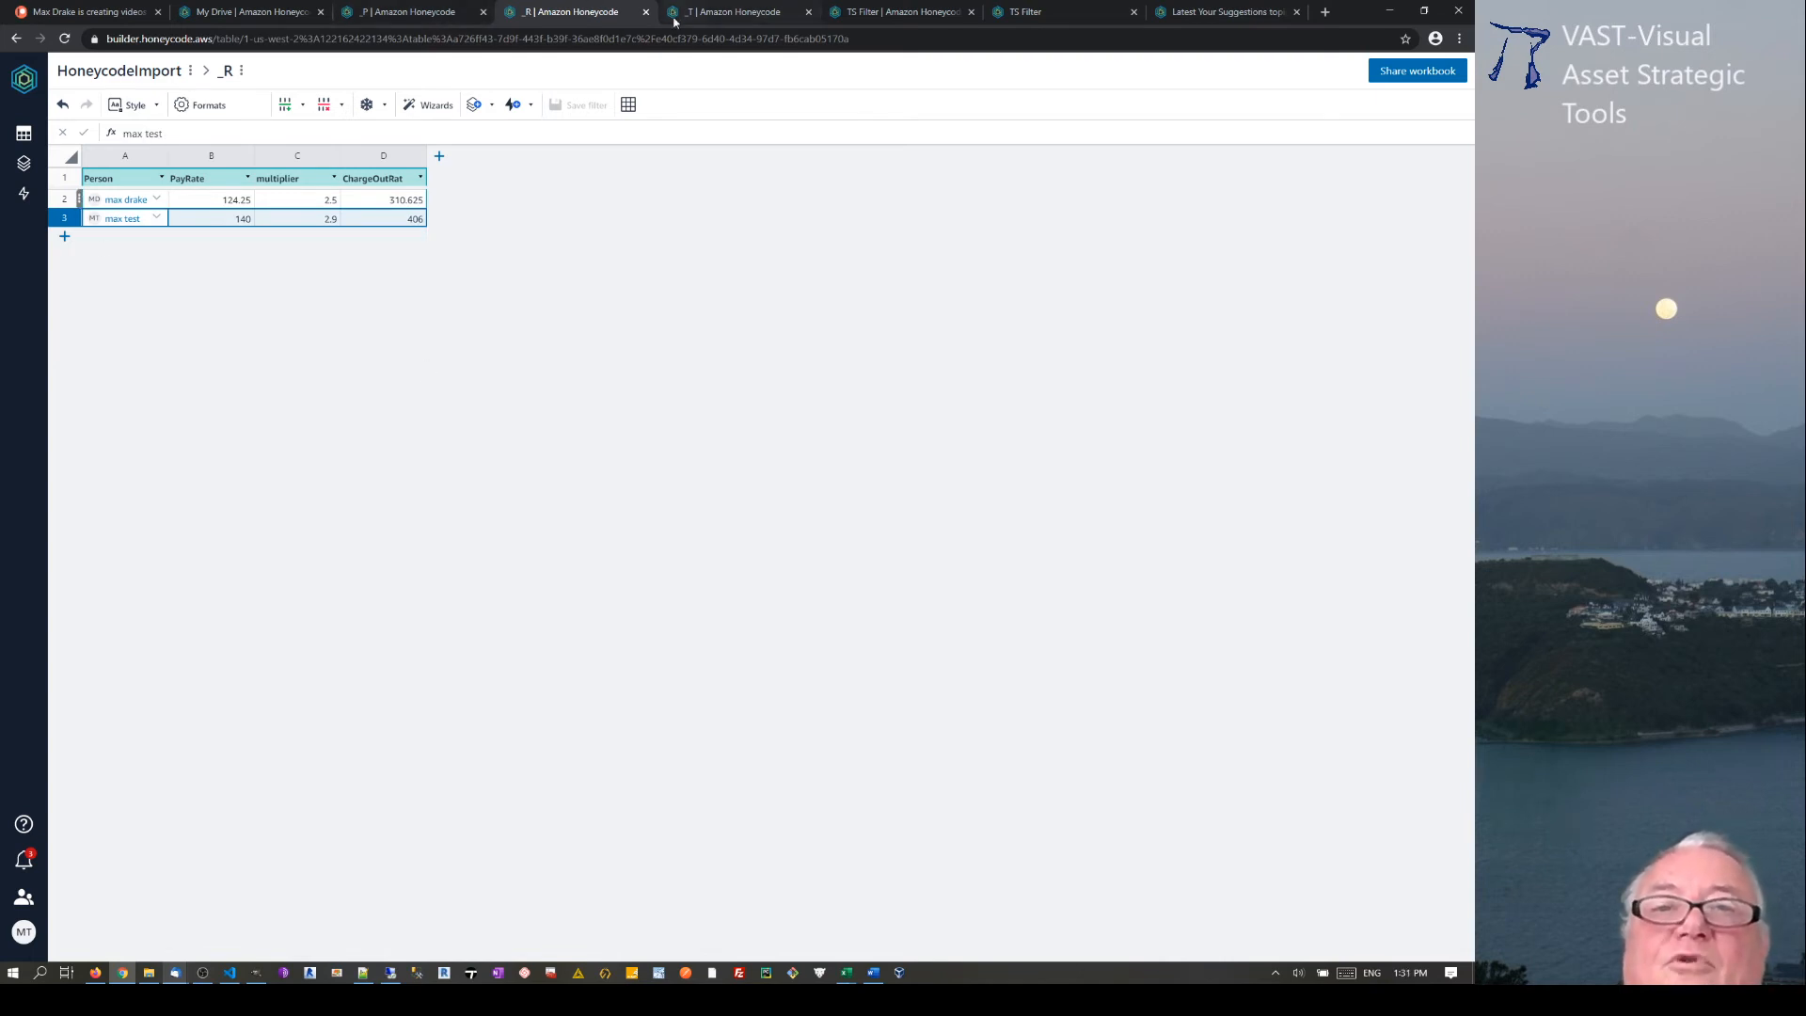
Filter the _T table by Project Name so that only the entries of project a are listed
{"action": "left_click", "coordinate": [729, 12]}
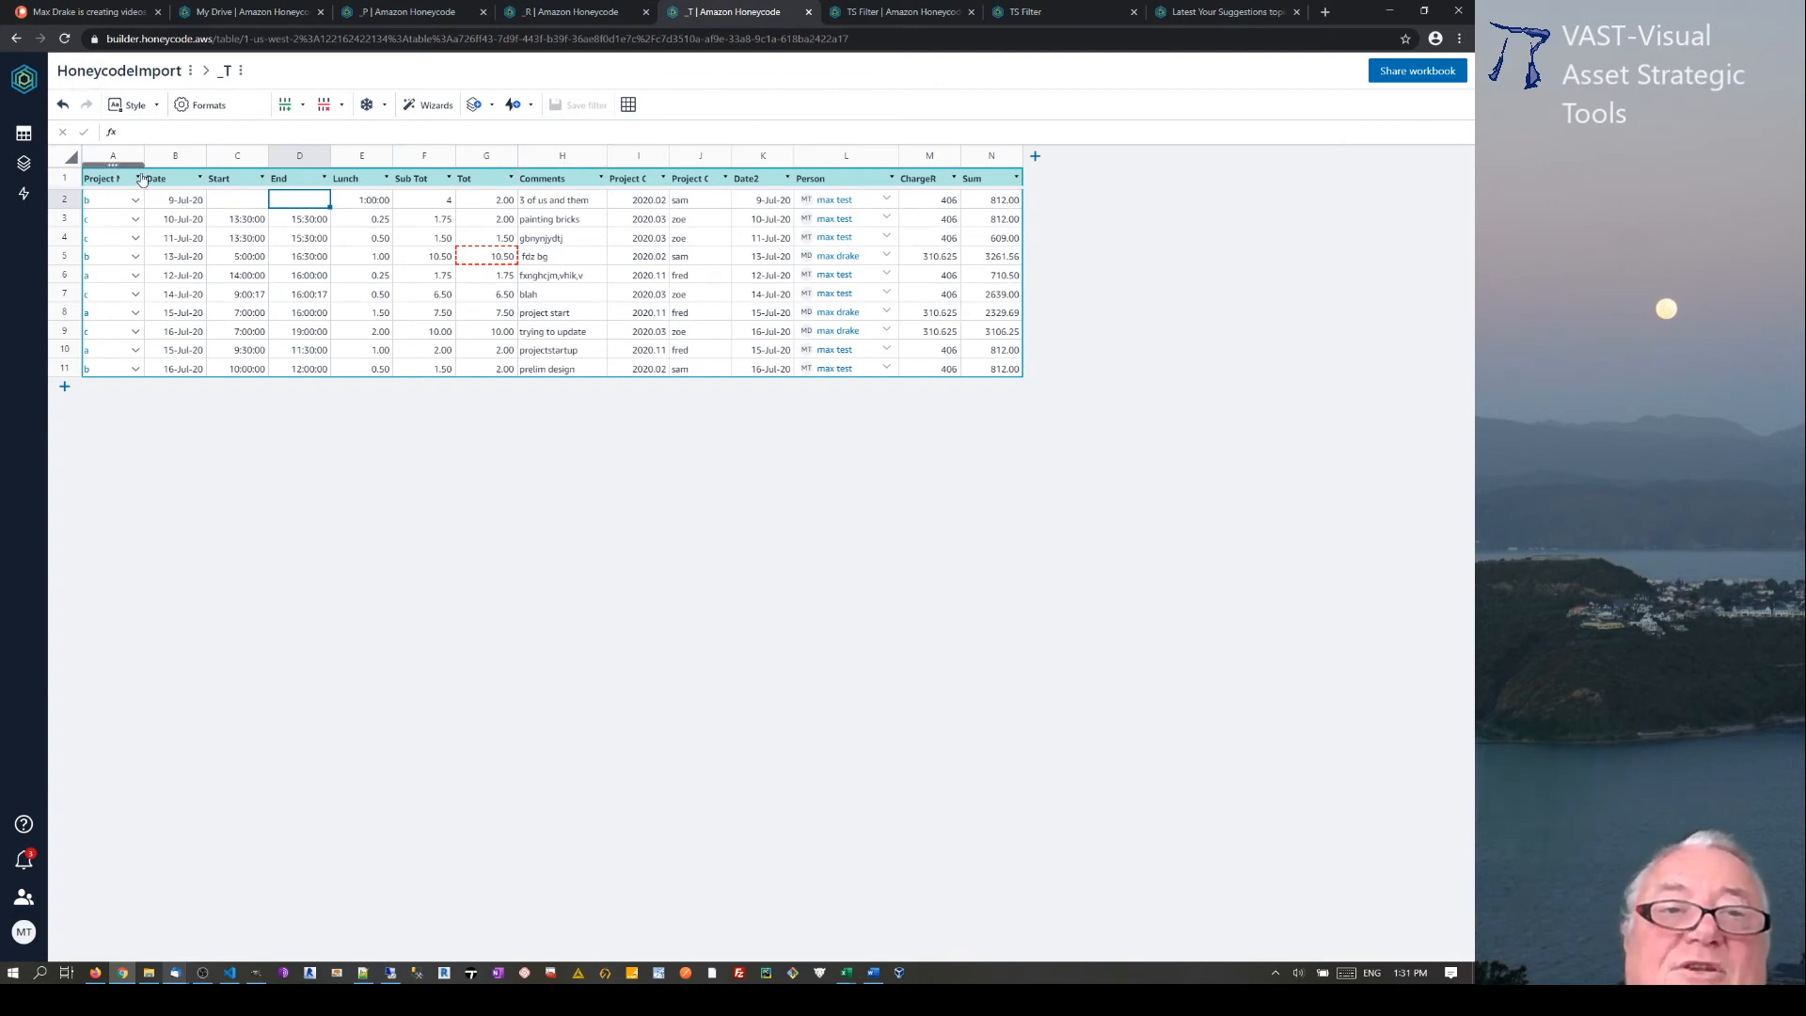
{"action": "left_click", "coordinate": [136, 178]}
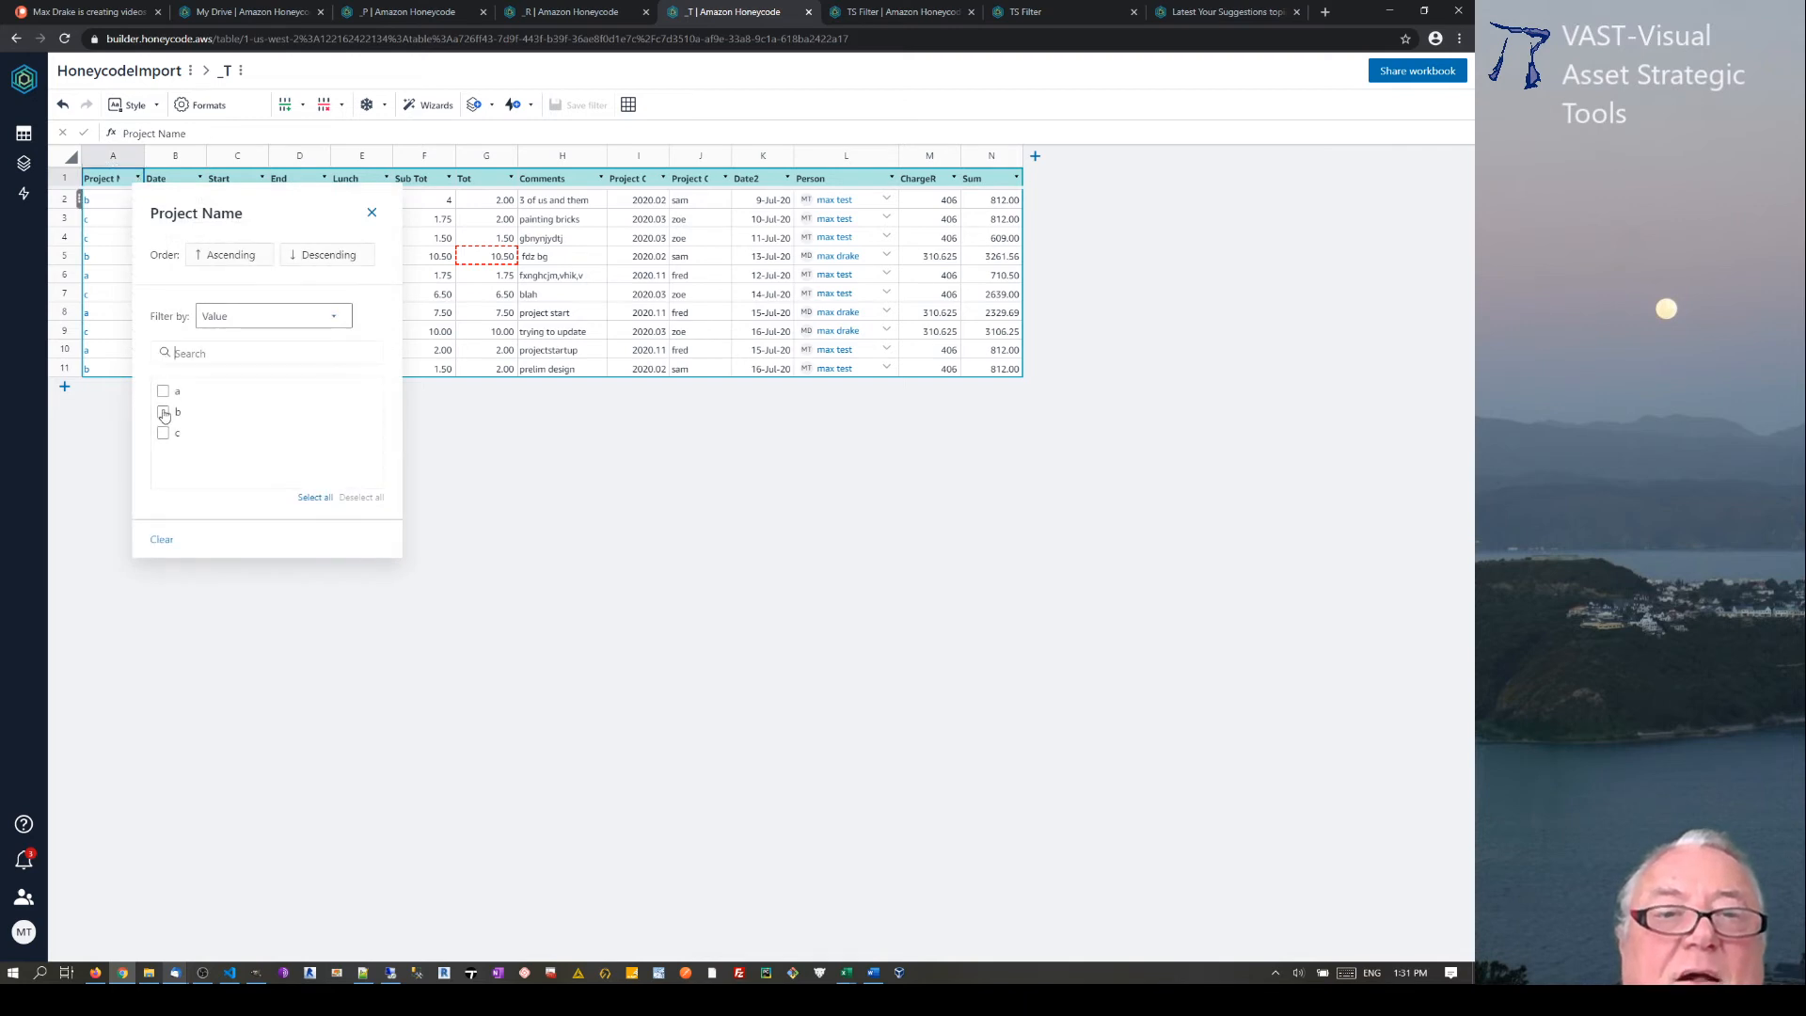
{"action": "left_click", "coordinate": [163, 392]}
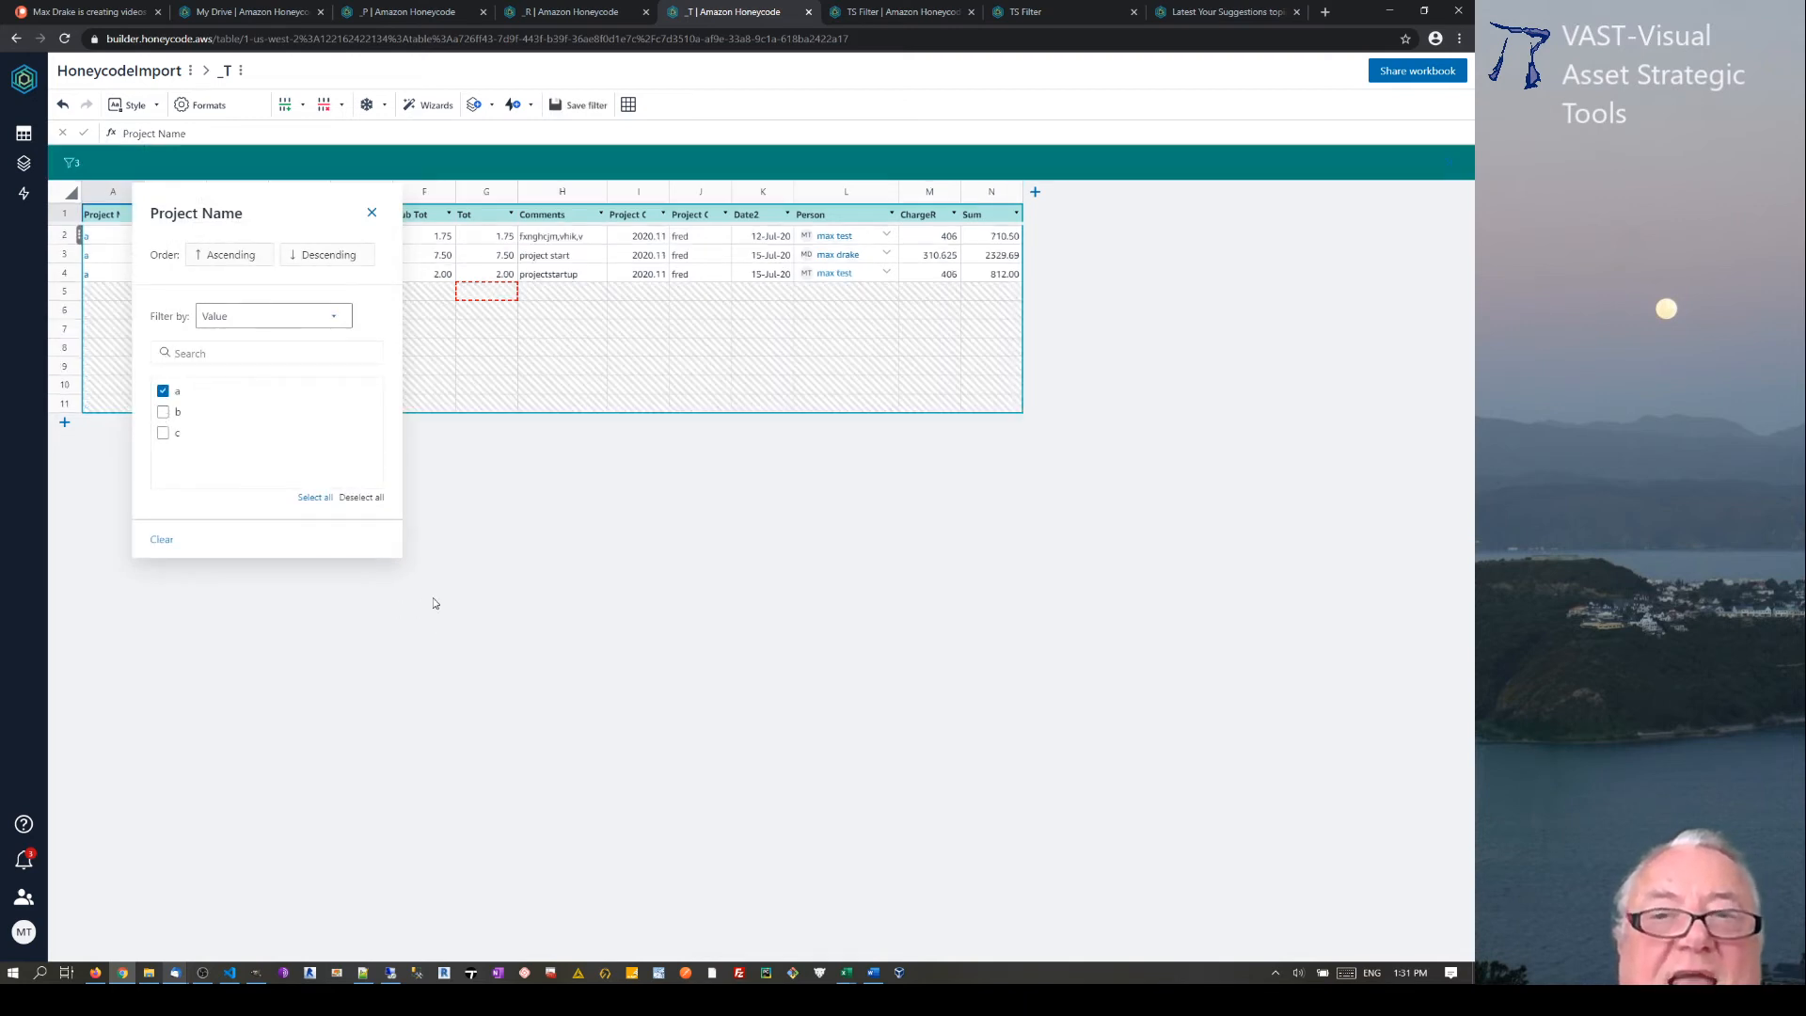
{"action": "left_click", "coordinate": [498, 600]}
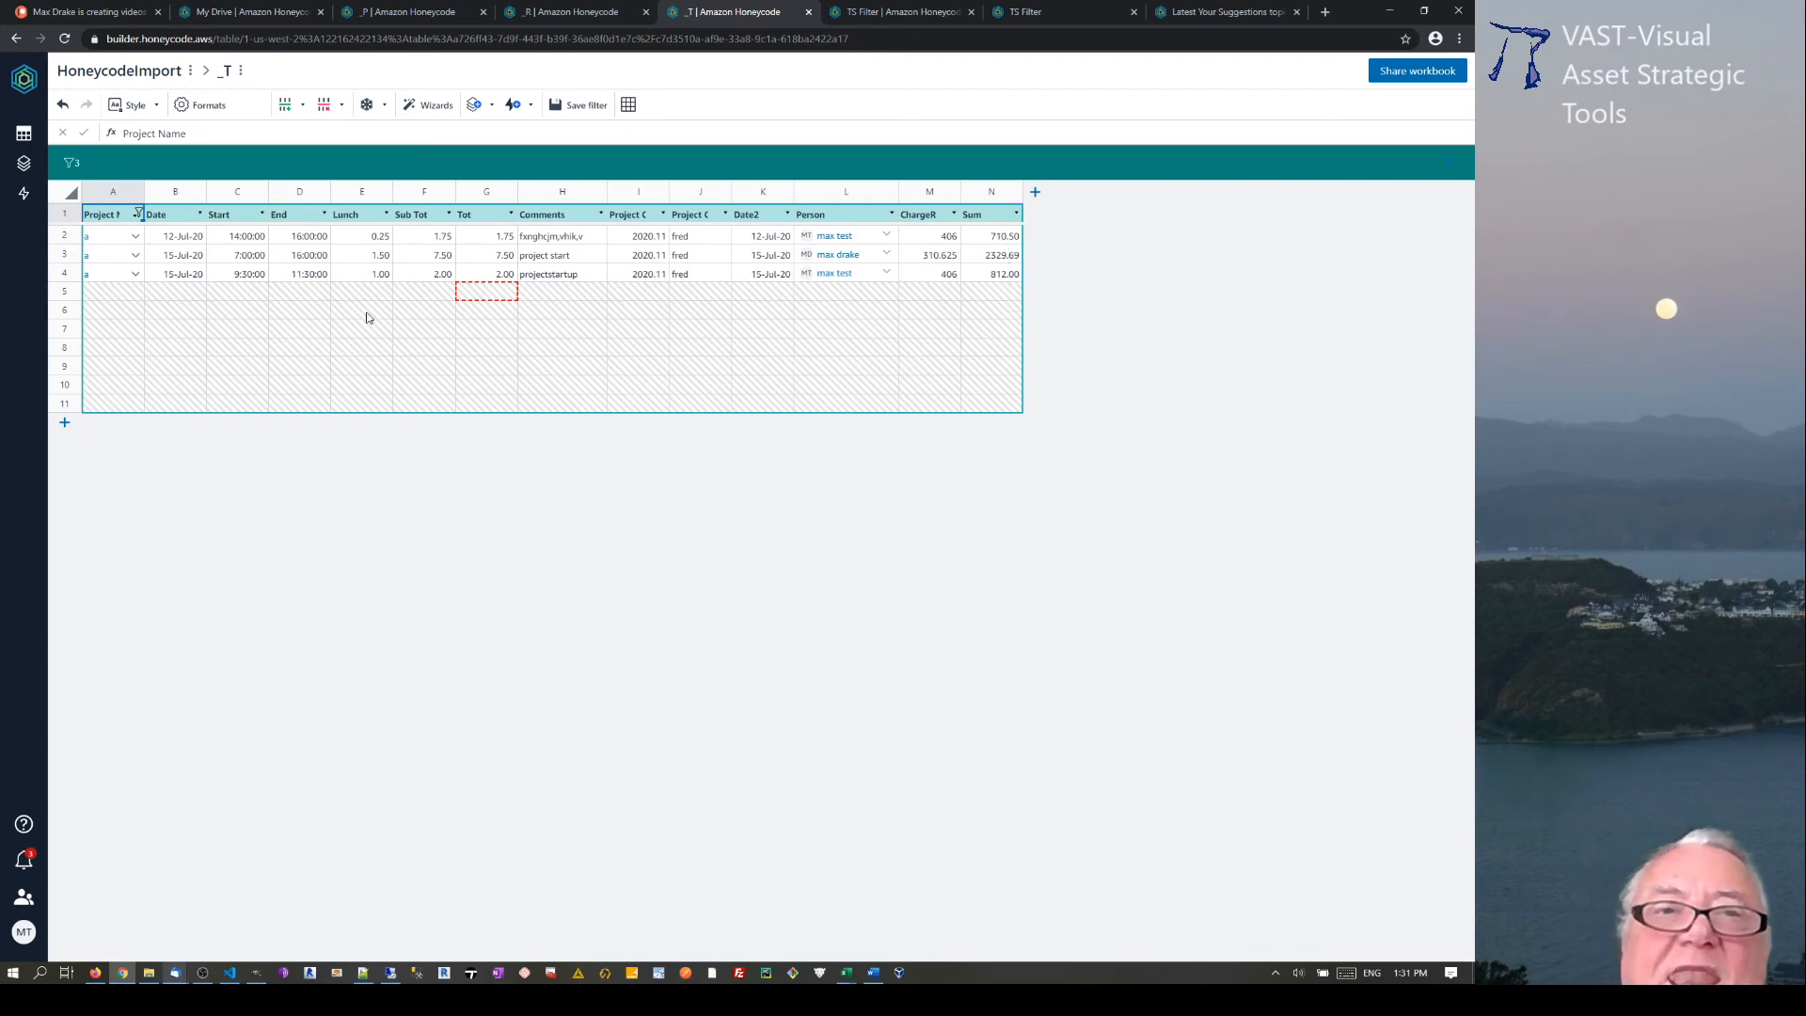
Review the _P budgets and the Column1 percentage formula alongside the _R rates, and return to the TS Filter app's _P detail screen
{"action": "left_click", "coordinate": [414, 12]}
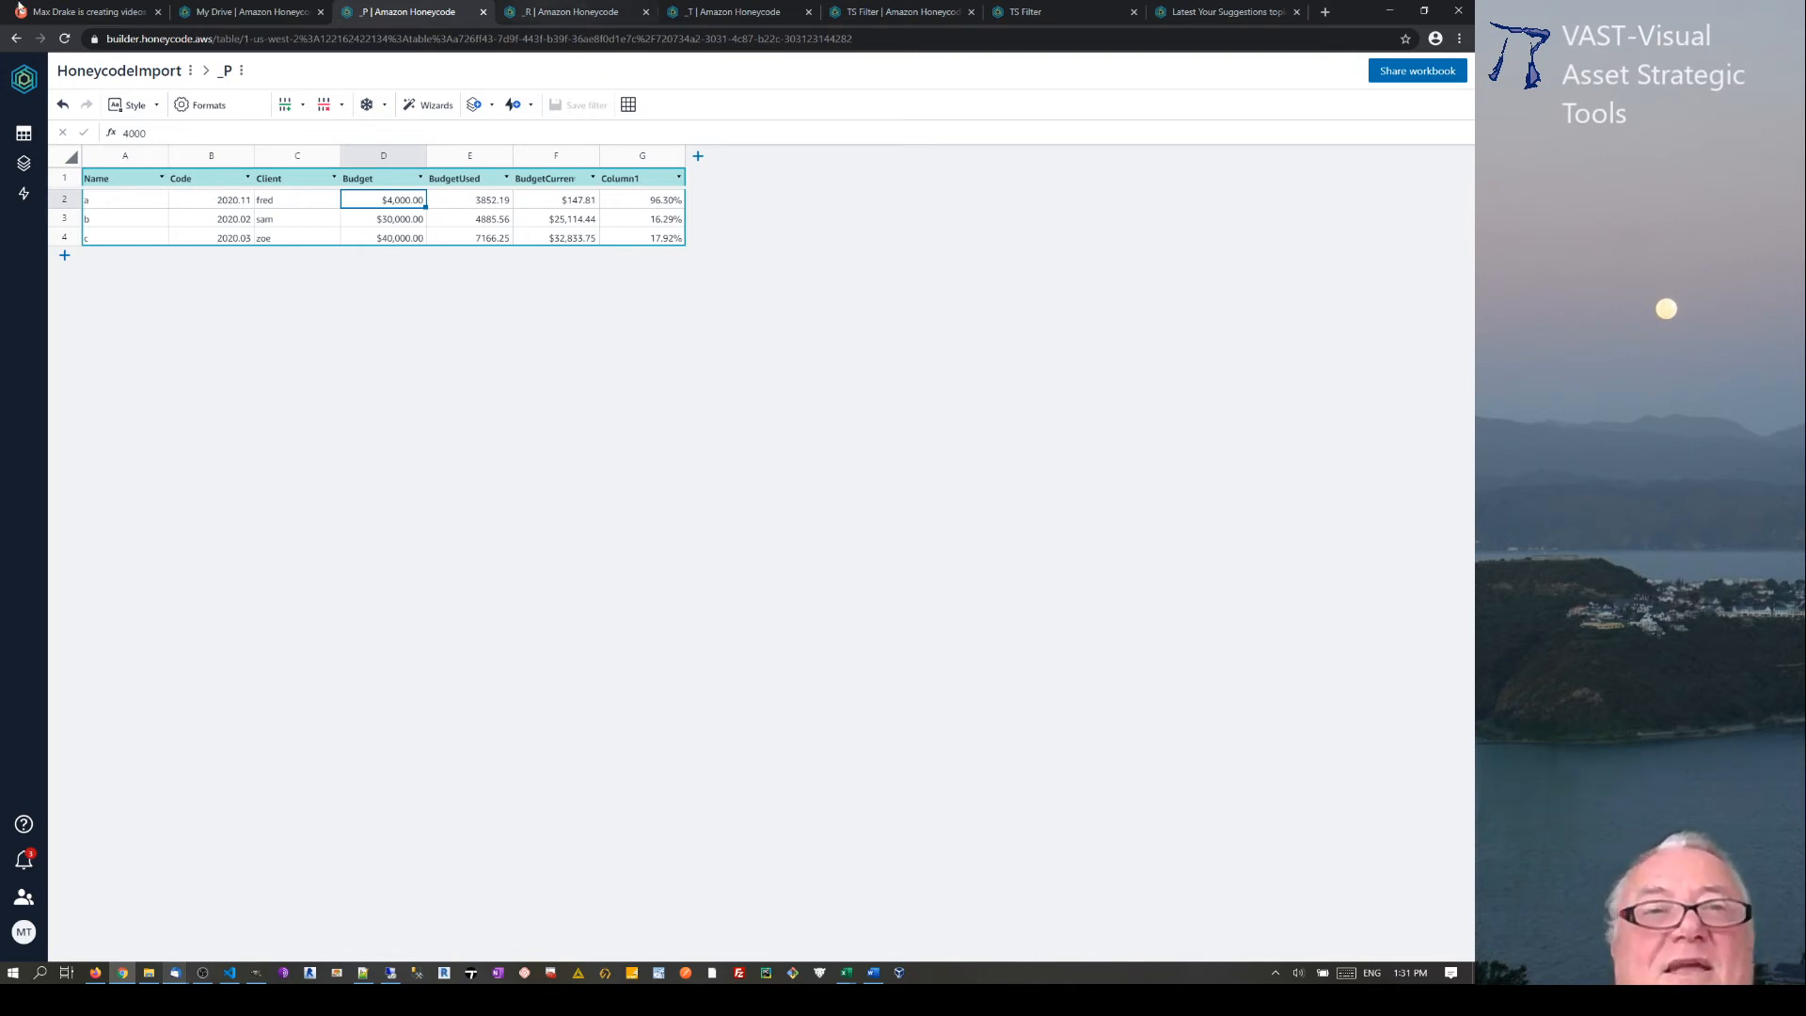
{"action": "left_click", "coordinate": [64, 11]}
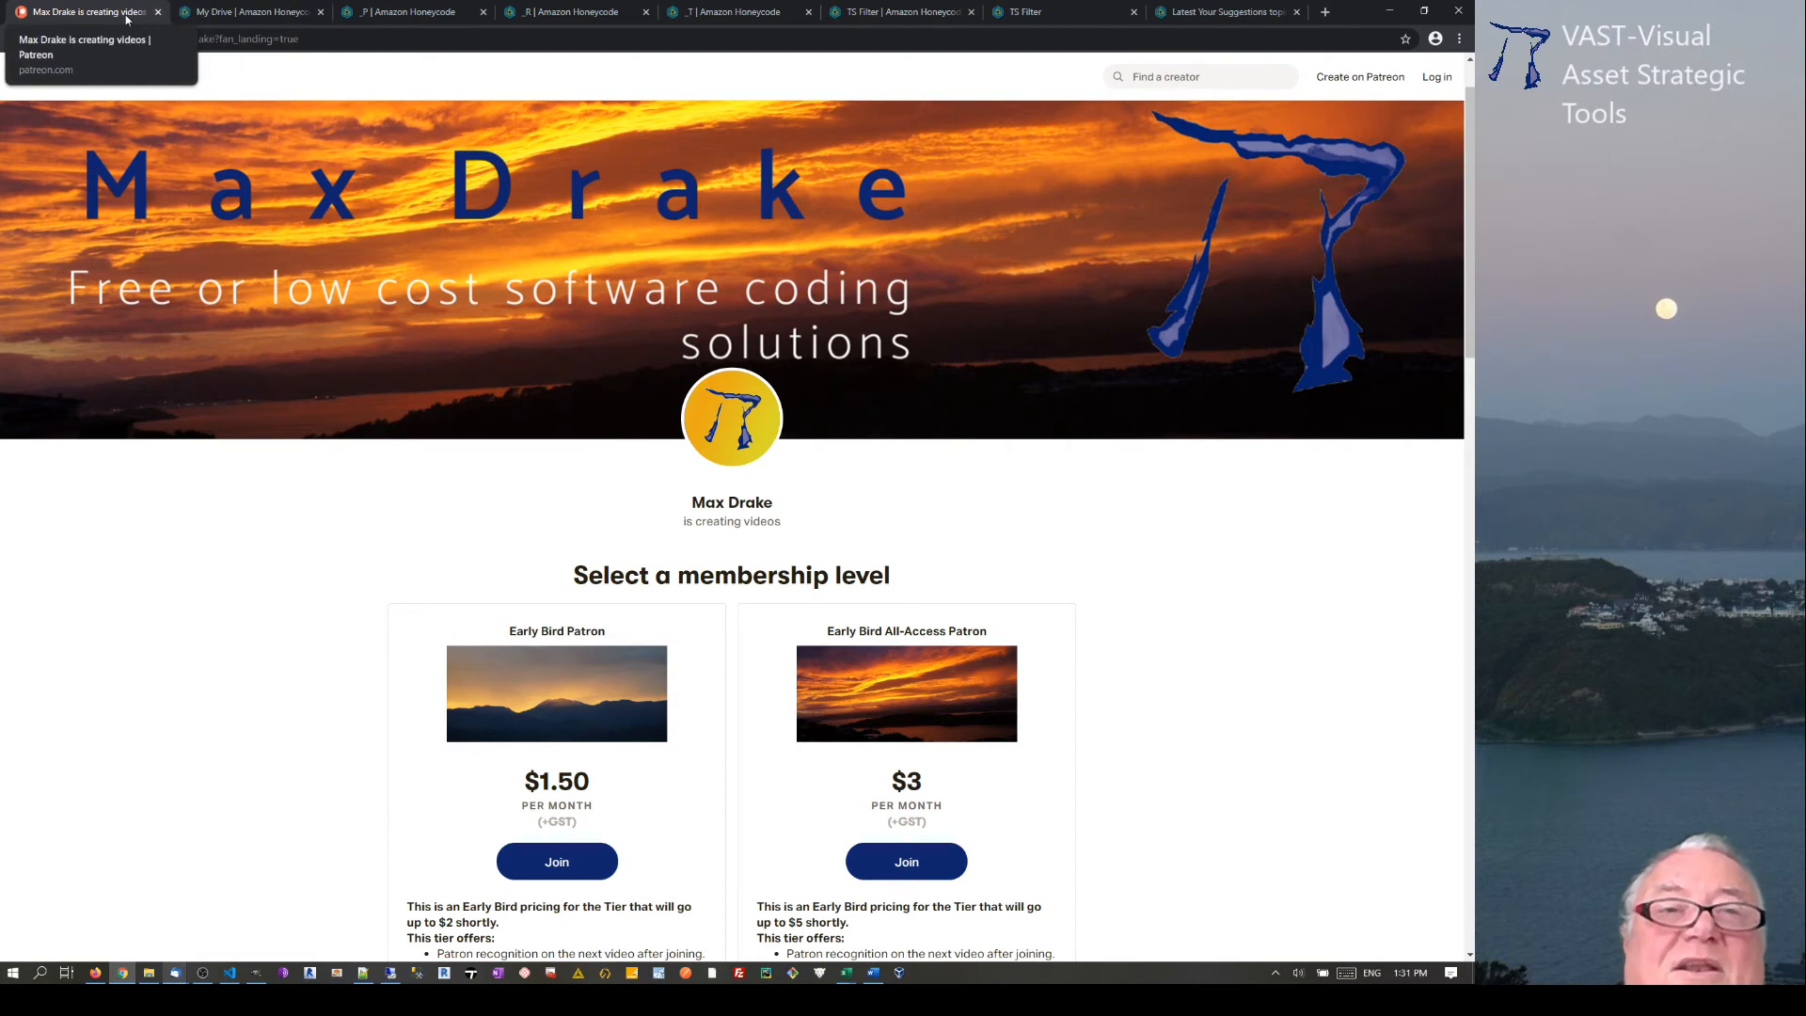
{"action": "left_click", "coordinate": [605, 13]}
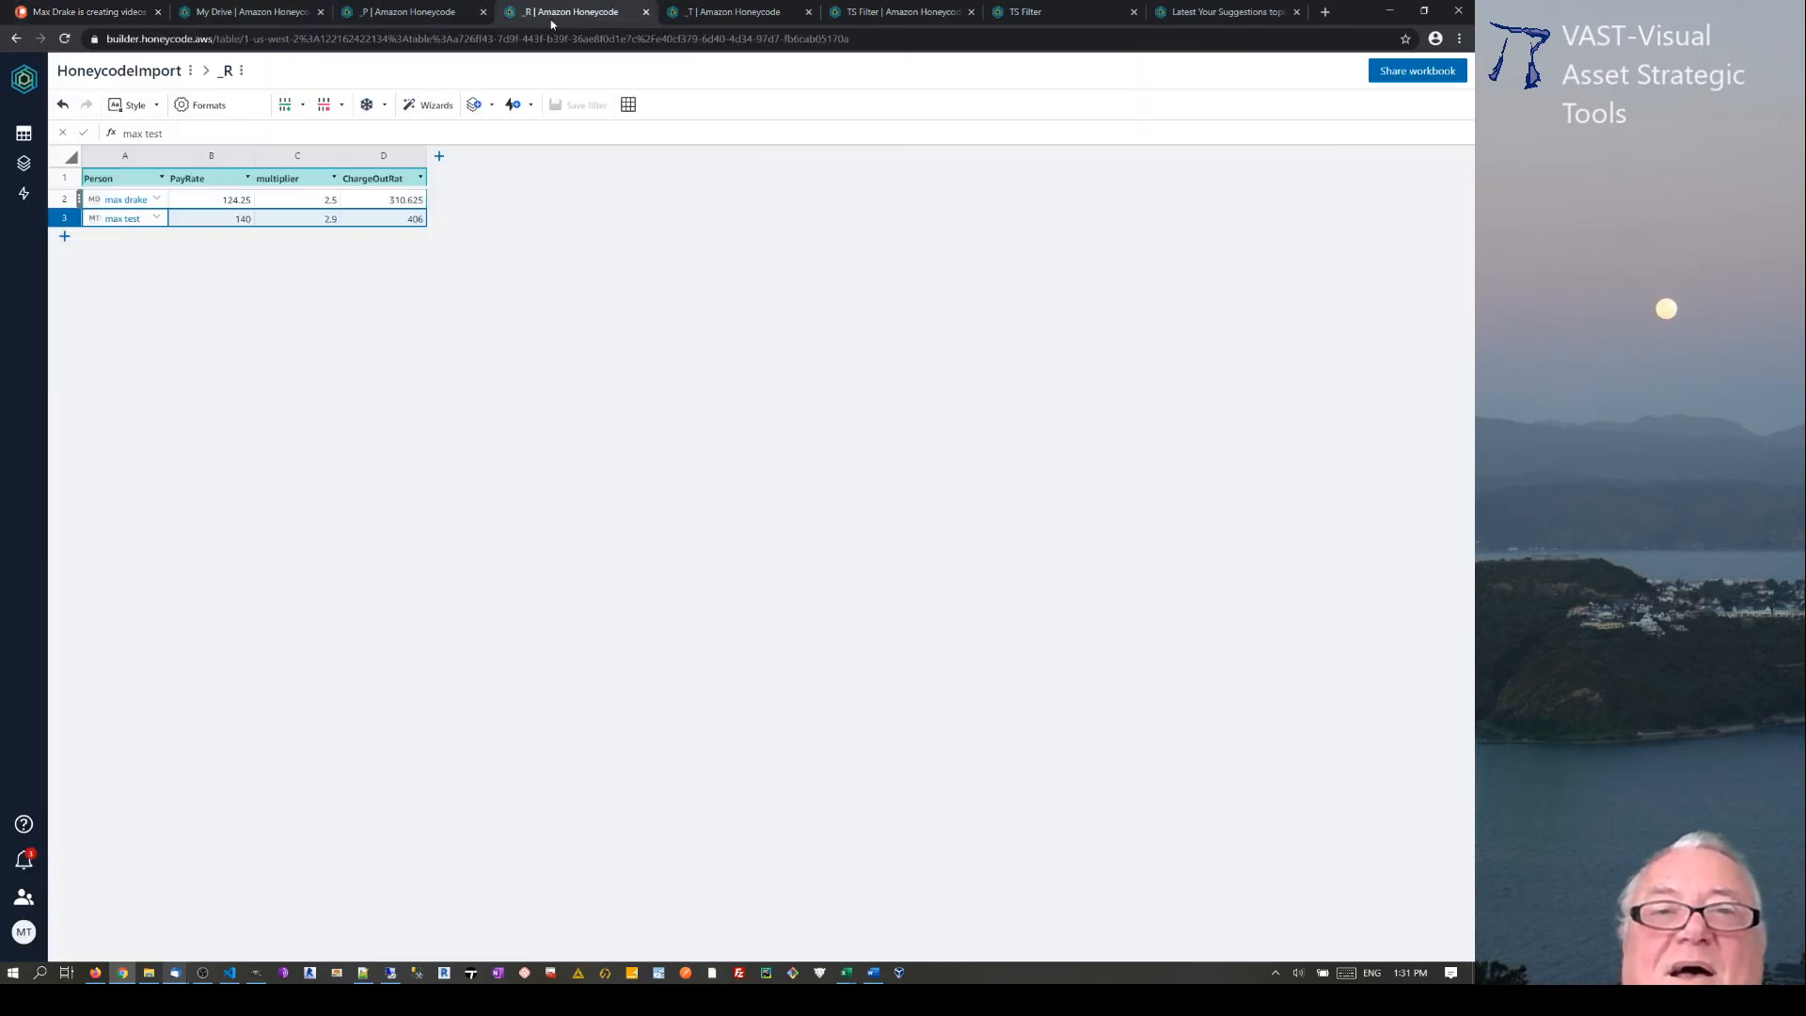
{"action": "left_click", "coordinate": [420, 14]}
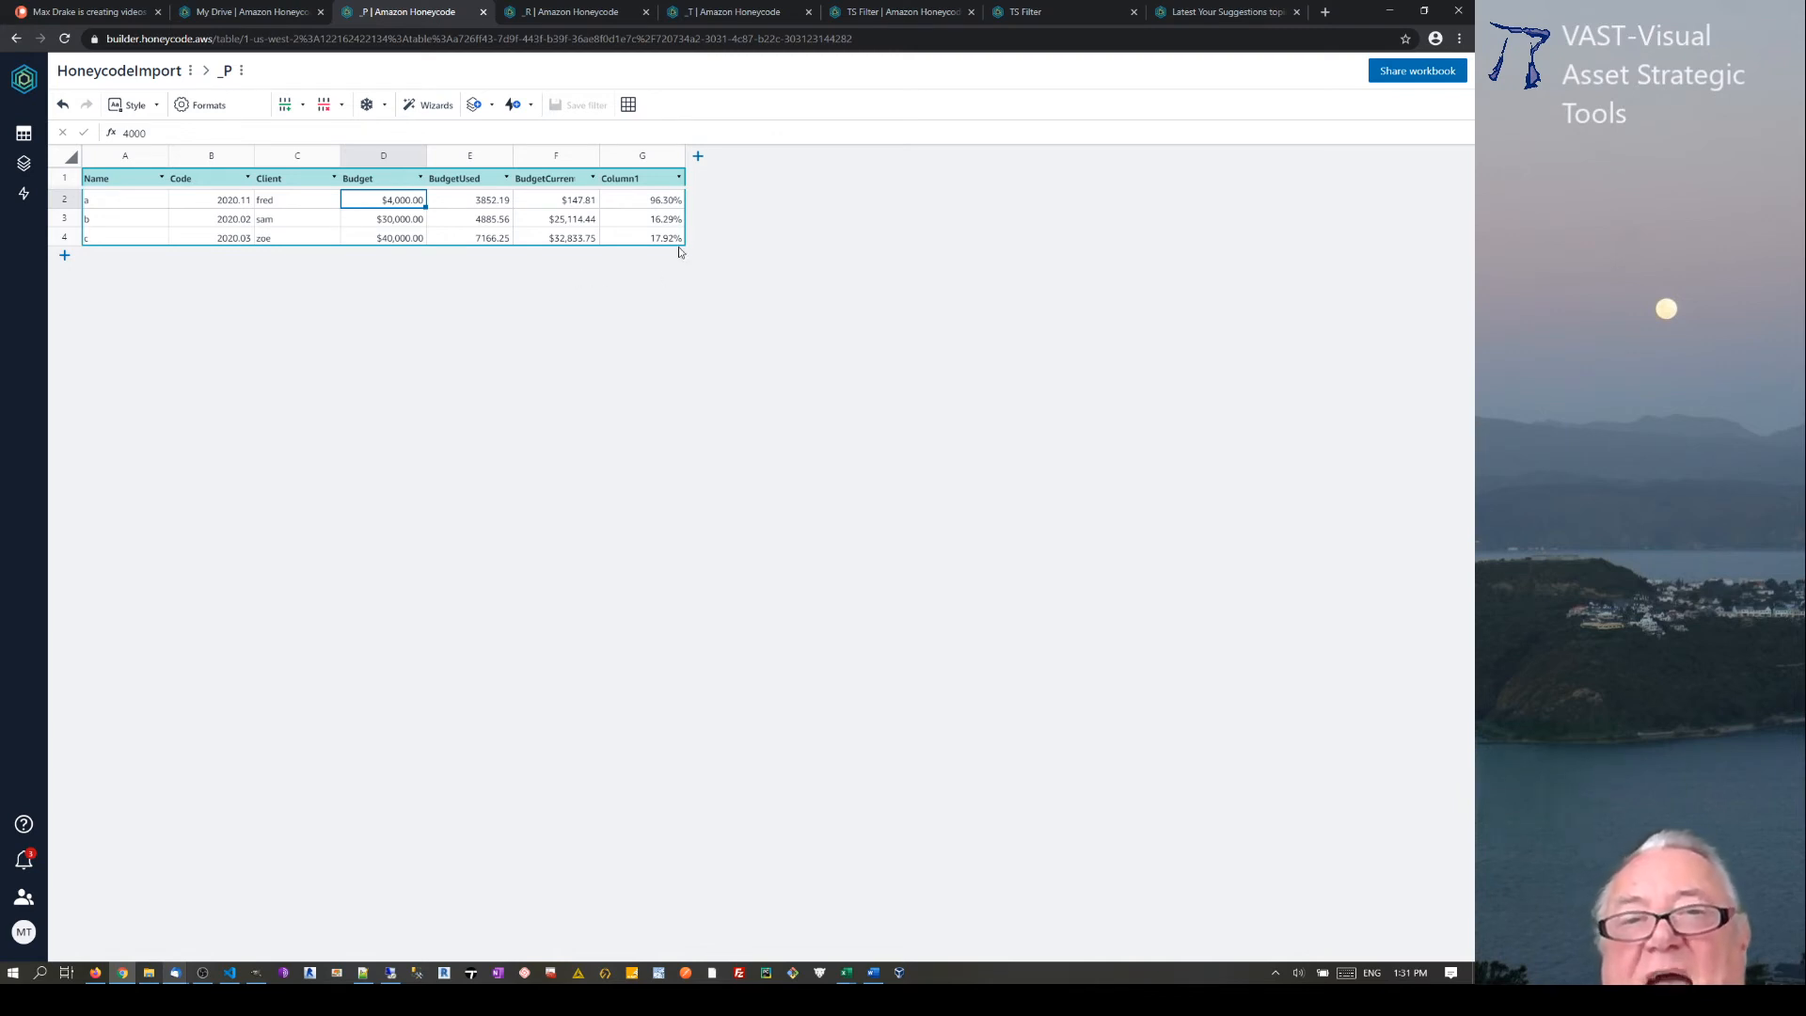
{"action": "left_click", "coordinate": [673, 203]}
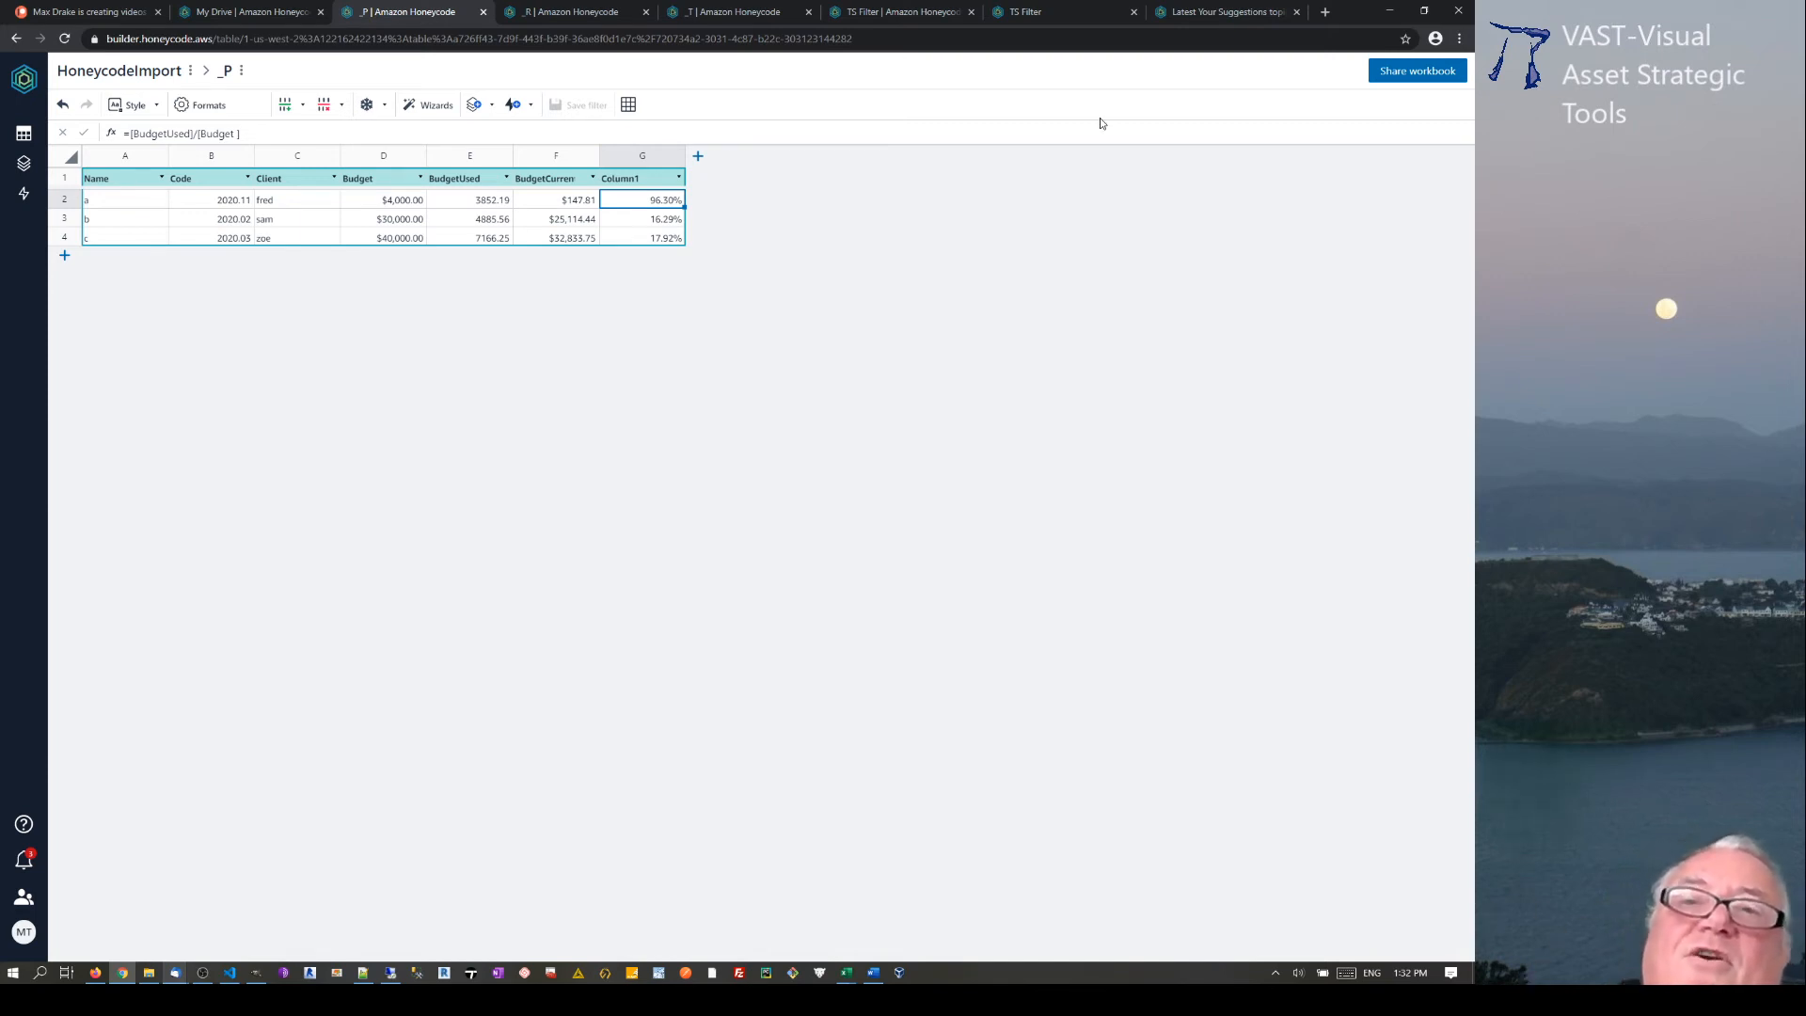
{"action": "left_click", "coordinate": [917, 17]}
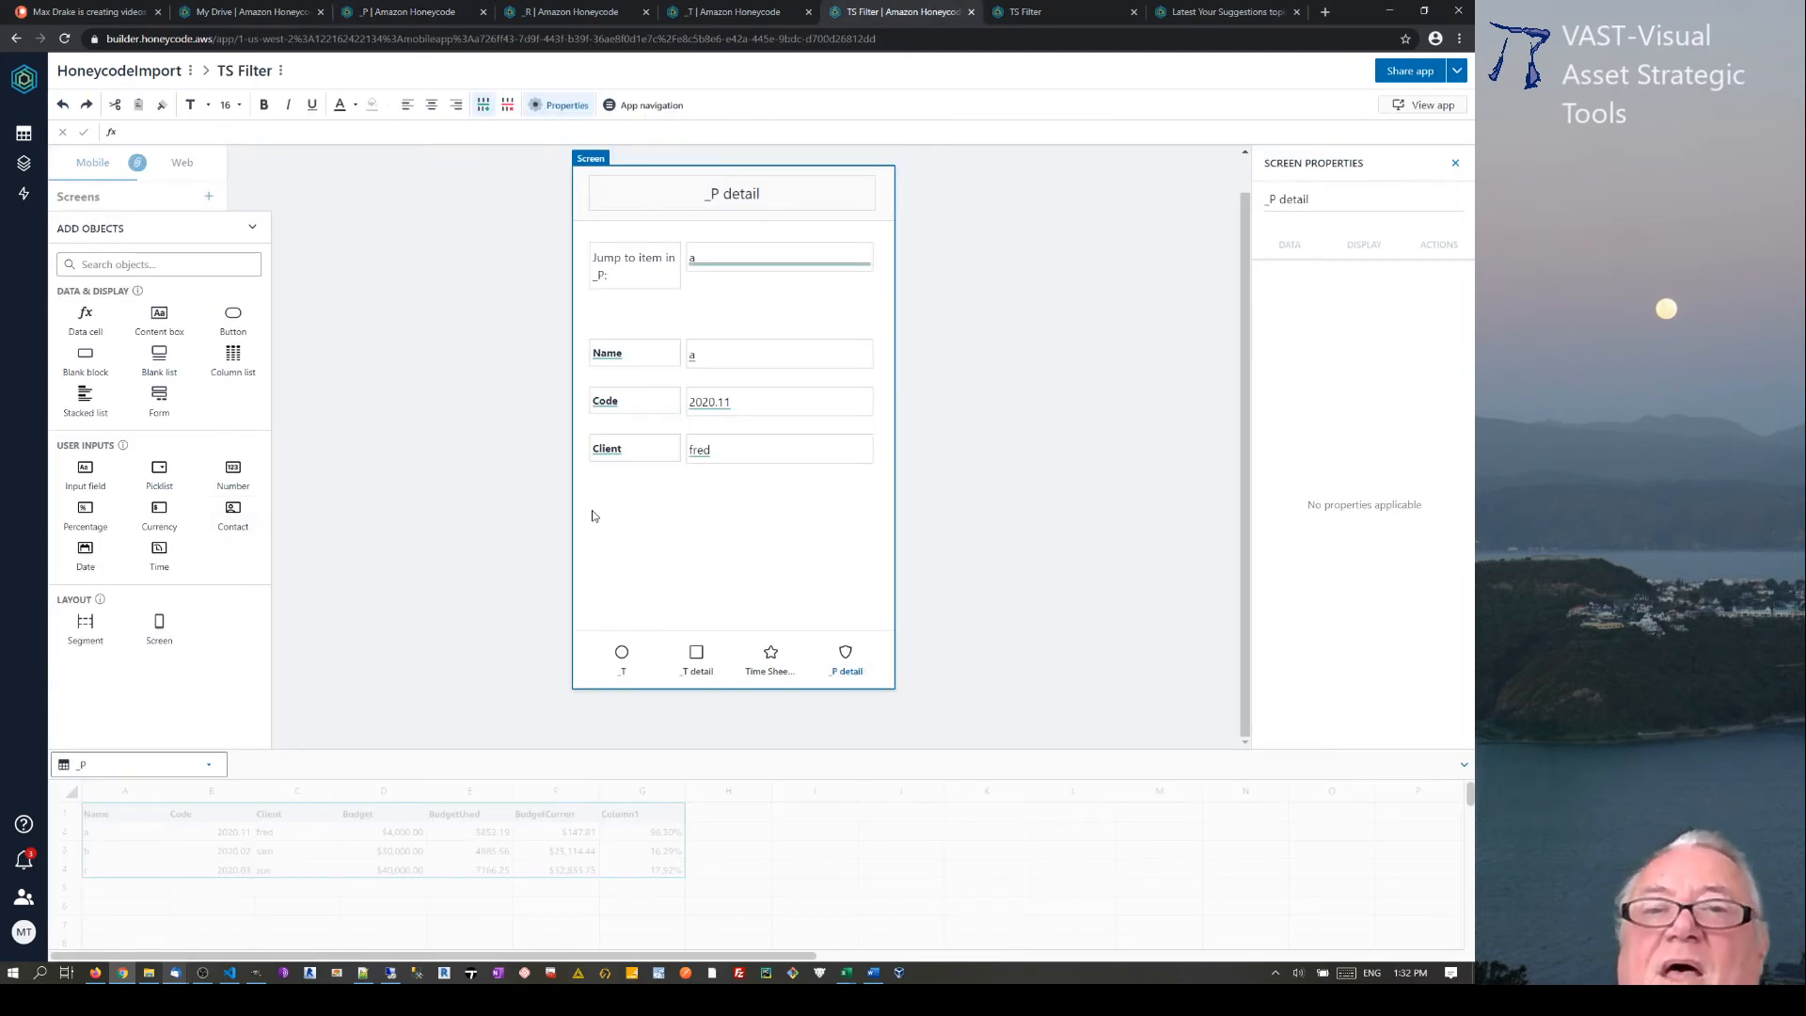
Switch to the running TS Filter app and show project b on the _P detail screen
{"action": "left_click", "coordinate": [1089, 15]}
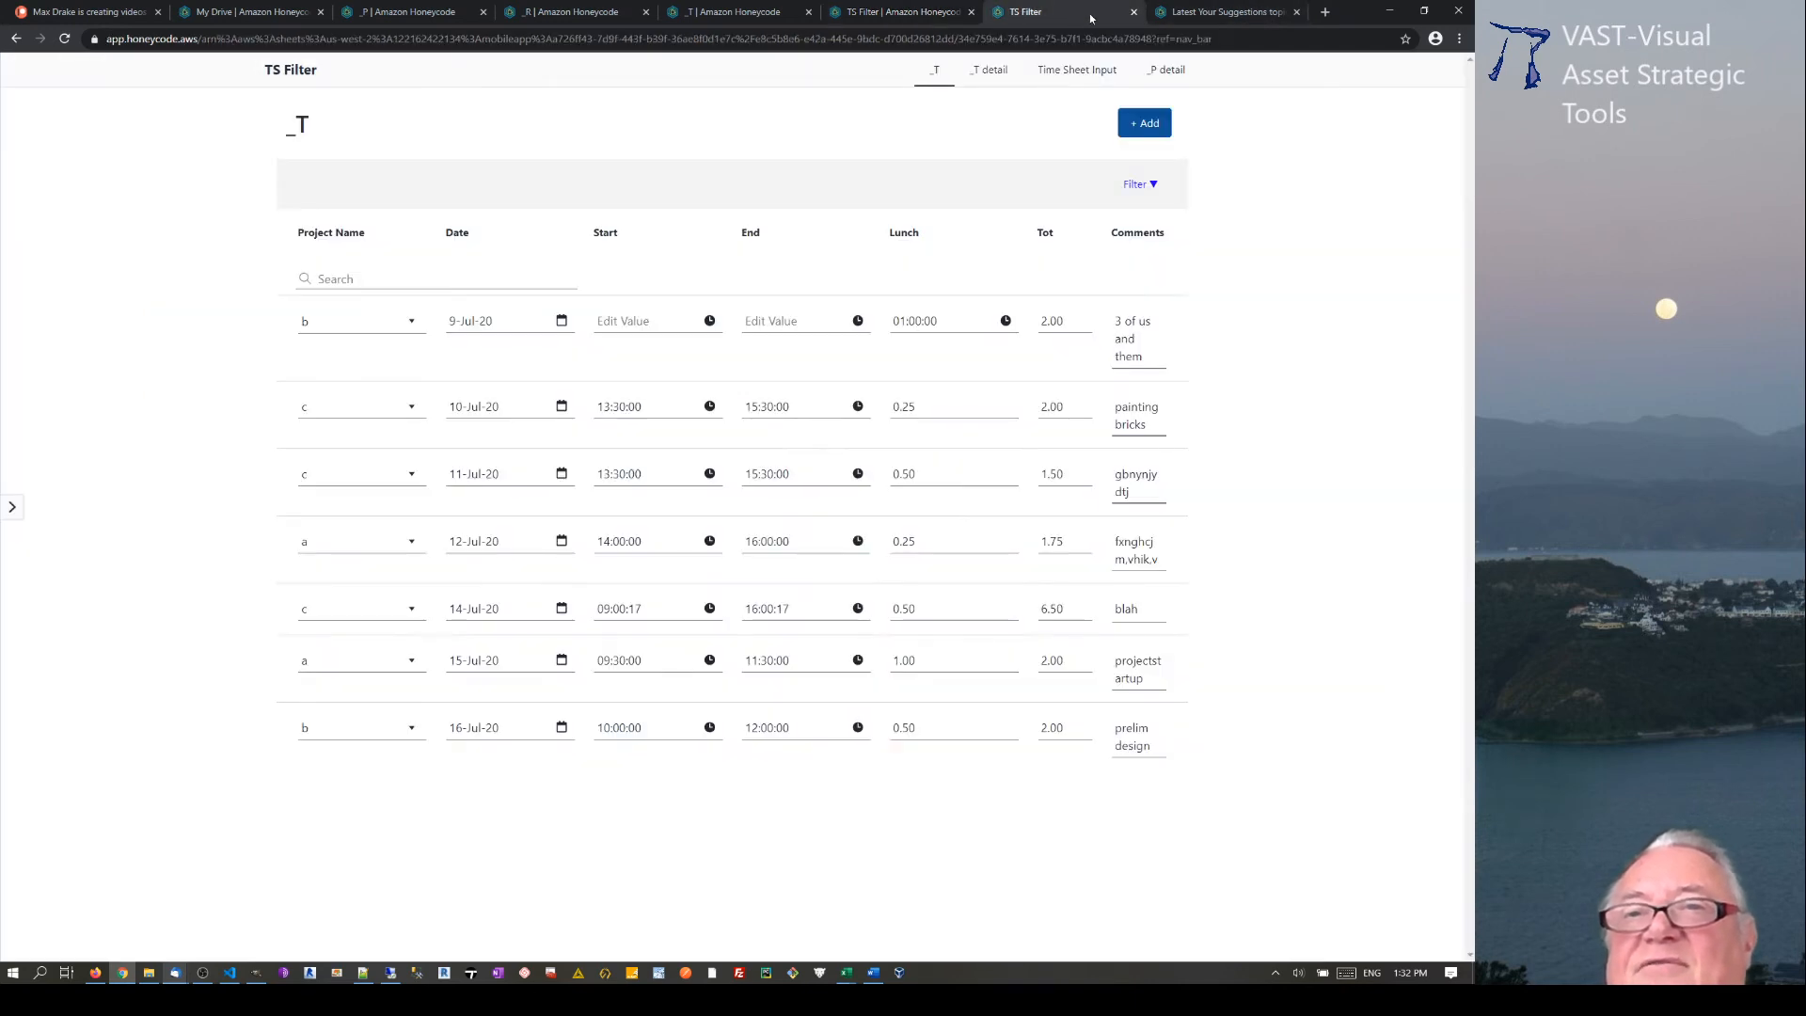
{"action": "left_click", "coordinate": [1166, 71]}
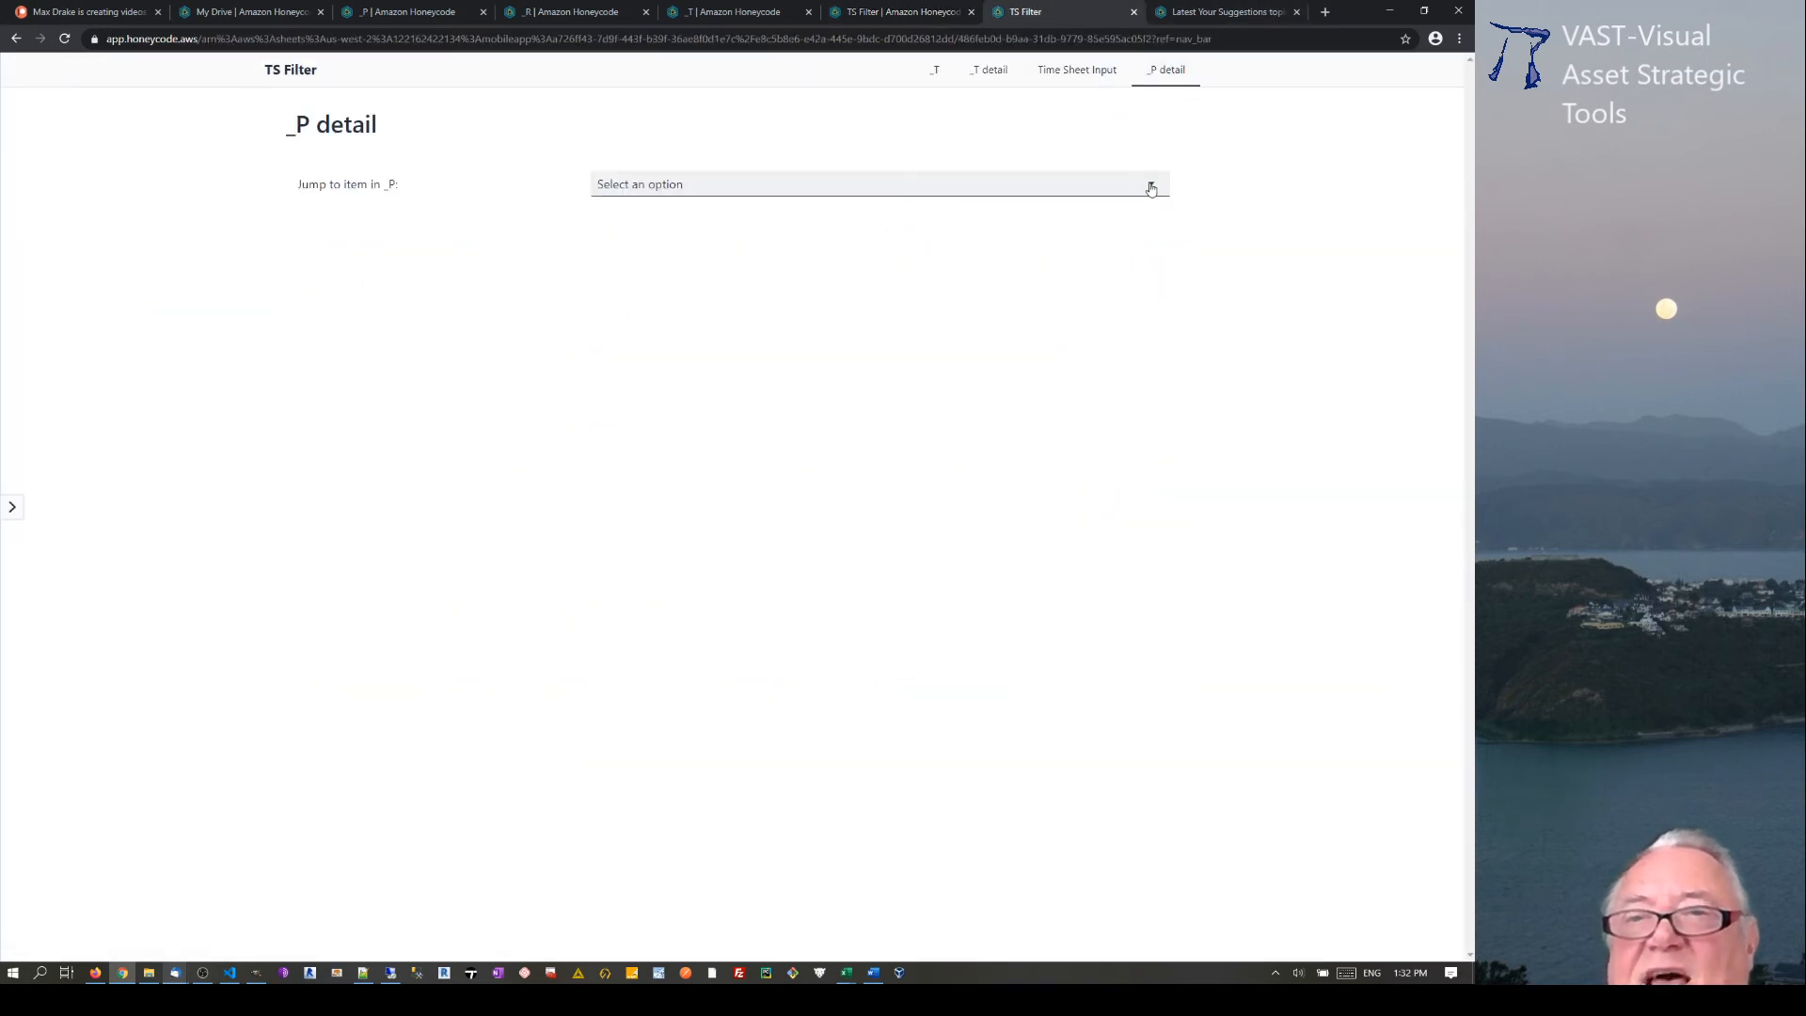
{"action": "left_click", "coordinate": [1151, 189]}
{"action": "left_click", "coordinate": [637, 266]}
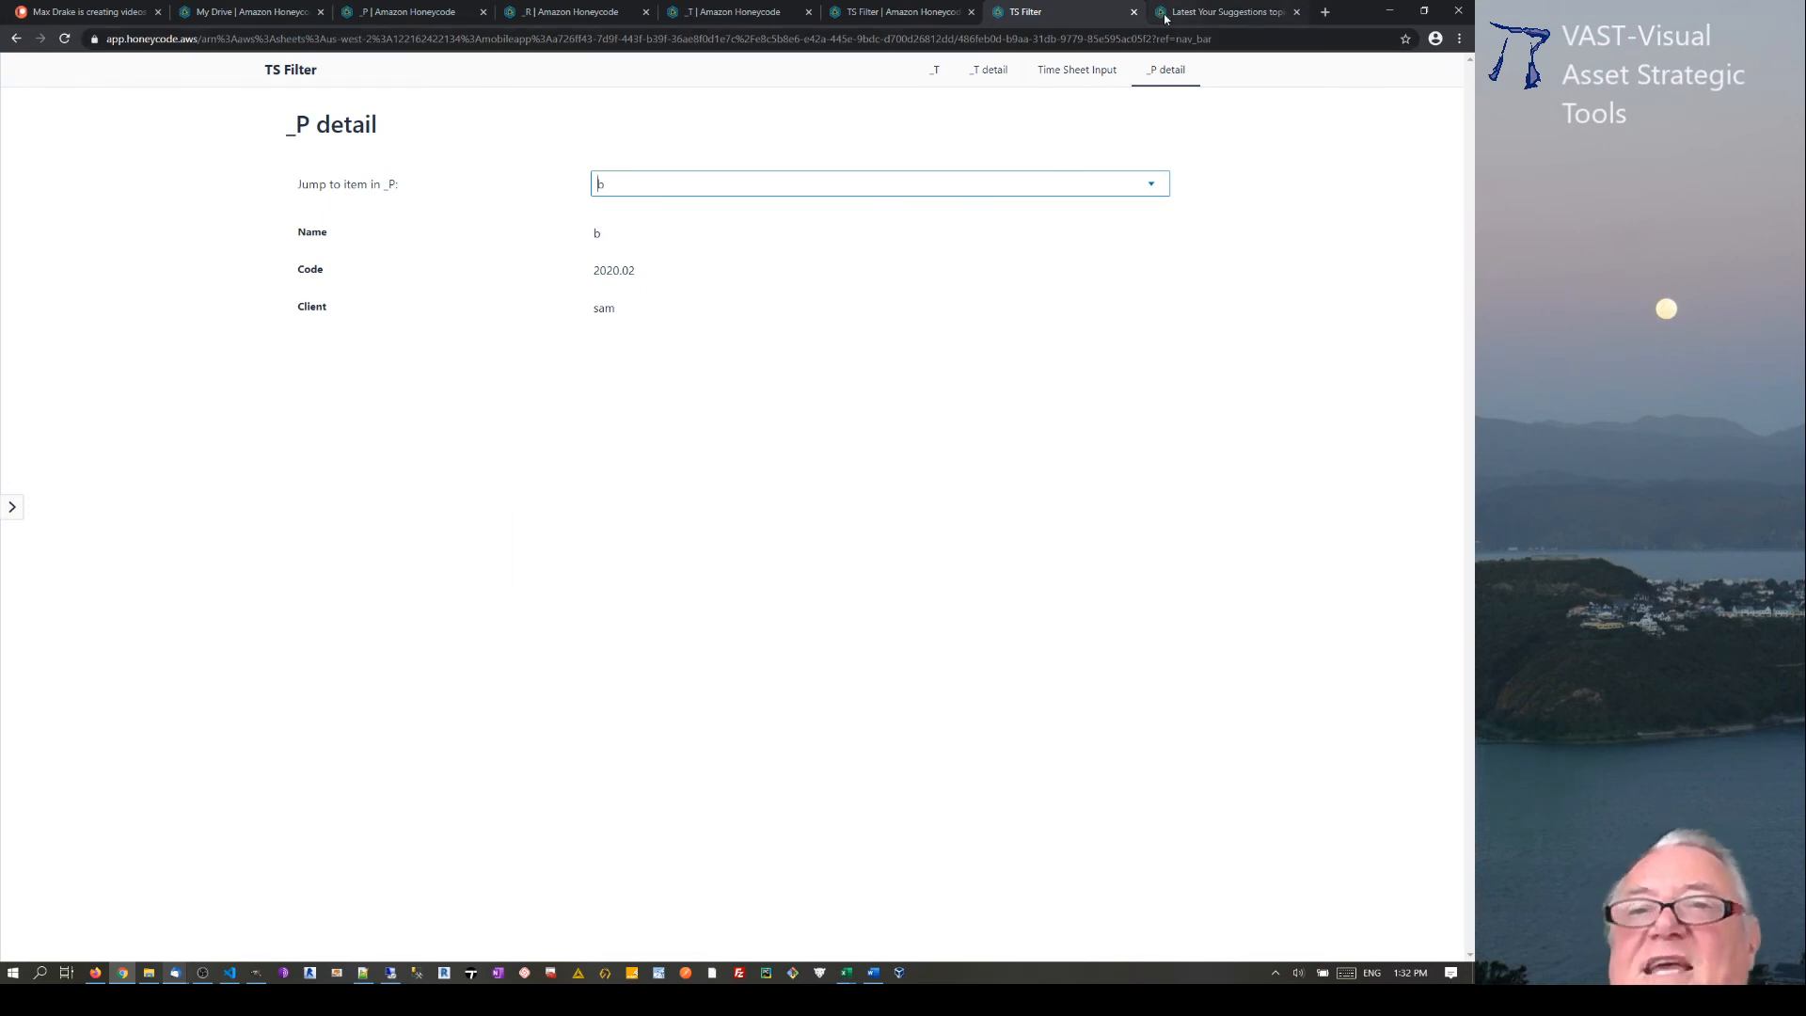
In the app builder, start a column list sourced from _P displaying Name, Budget, BudgetUsed, BudgetCurrent and Column1
{"action": "left_click", "coordinate": [904, 14]}
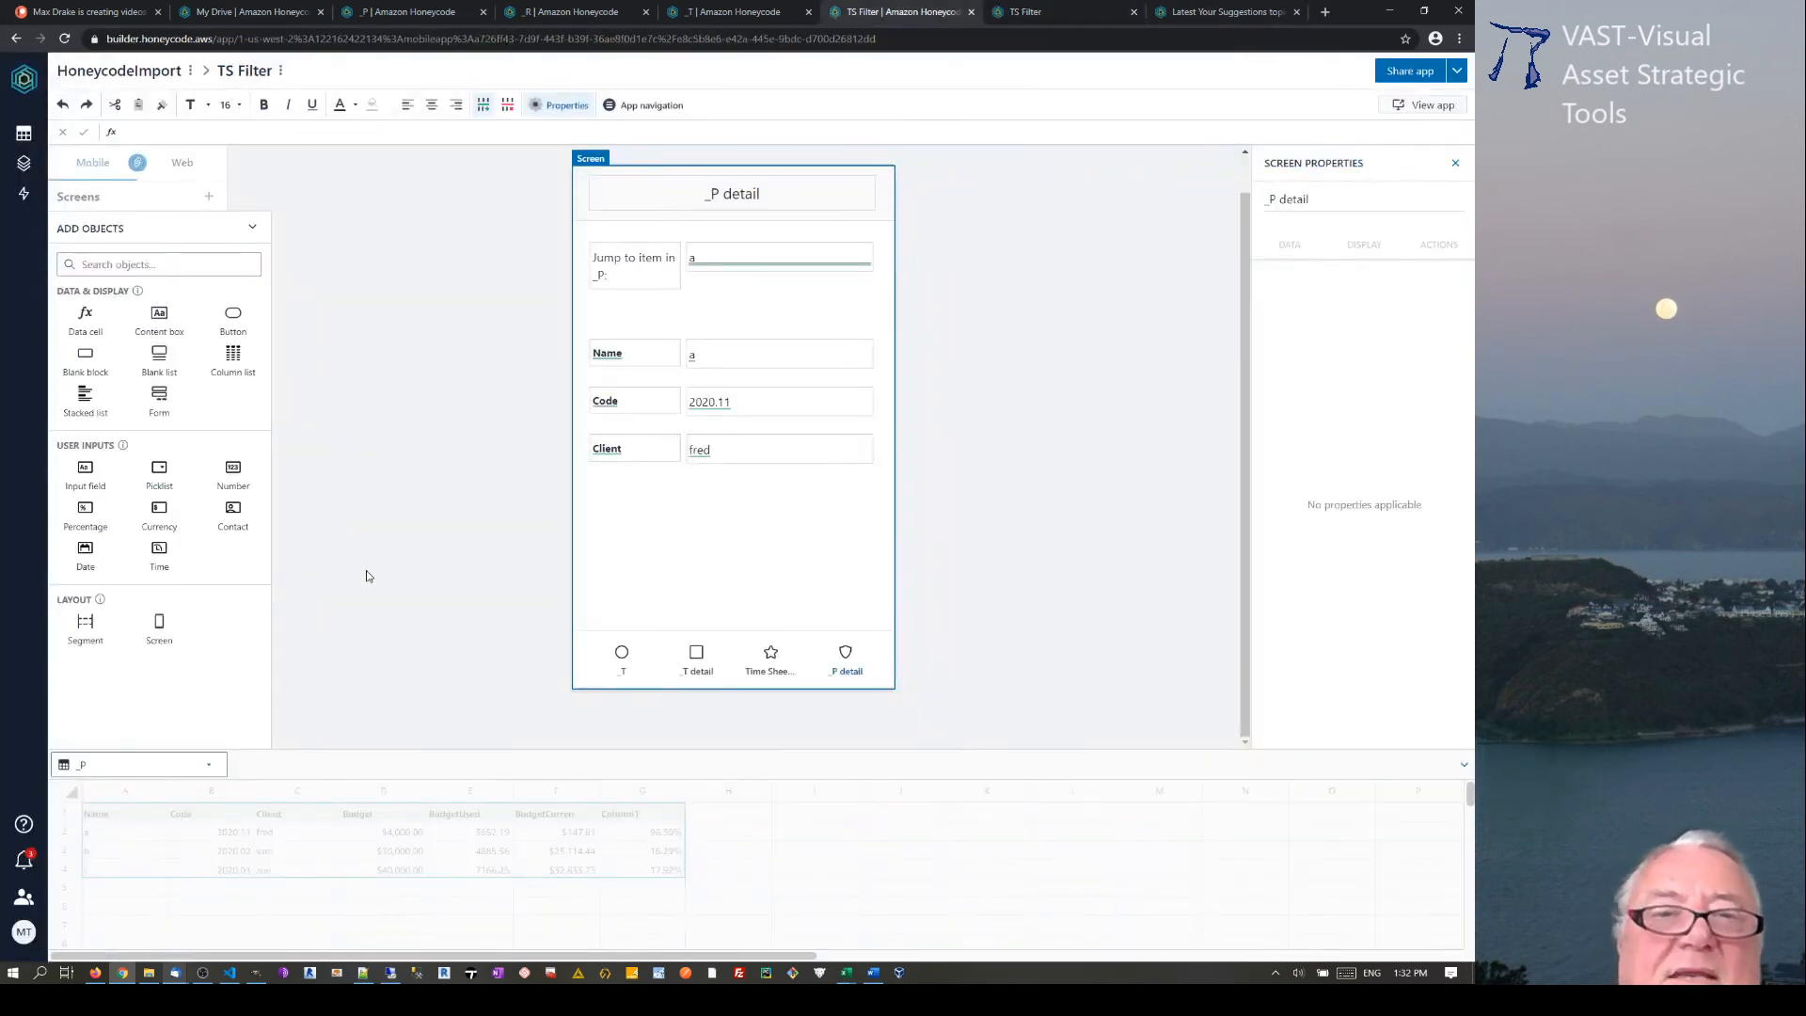
{"action": "left_click", "coordinate": [229, 362]}
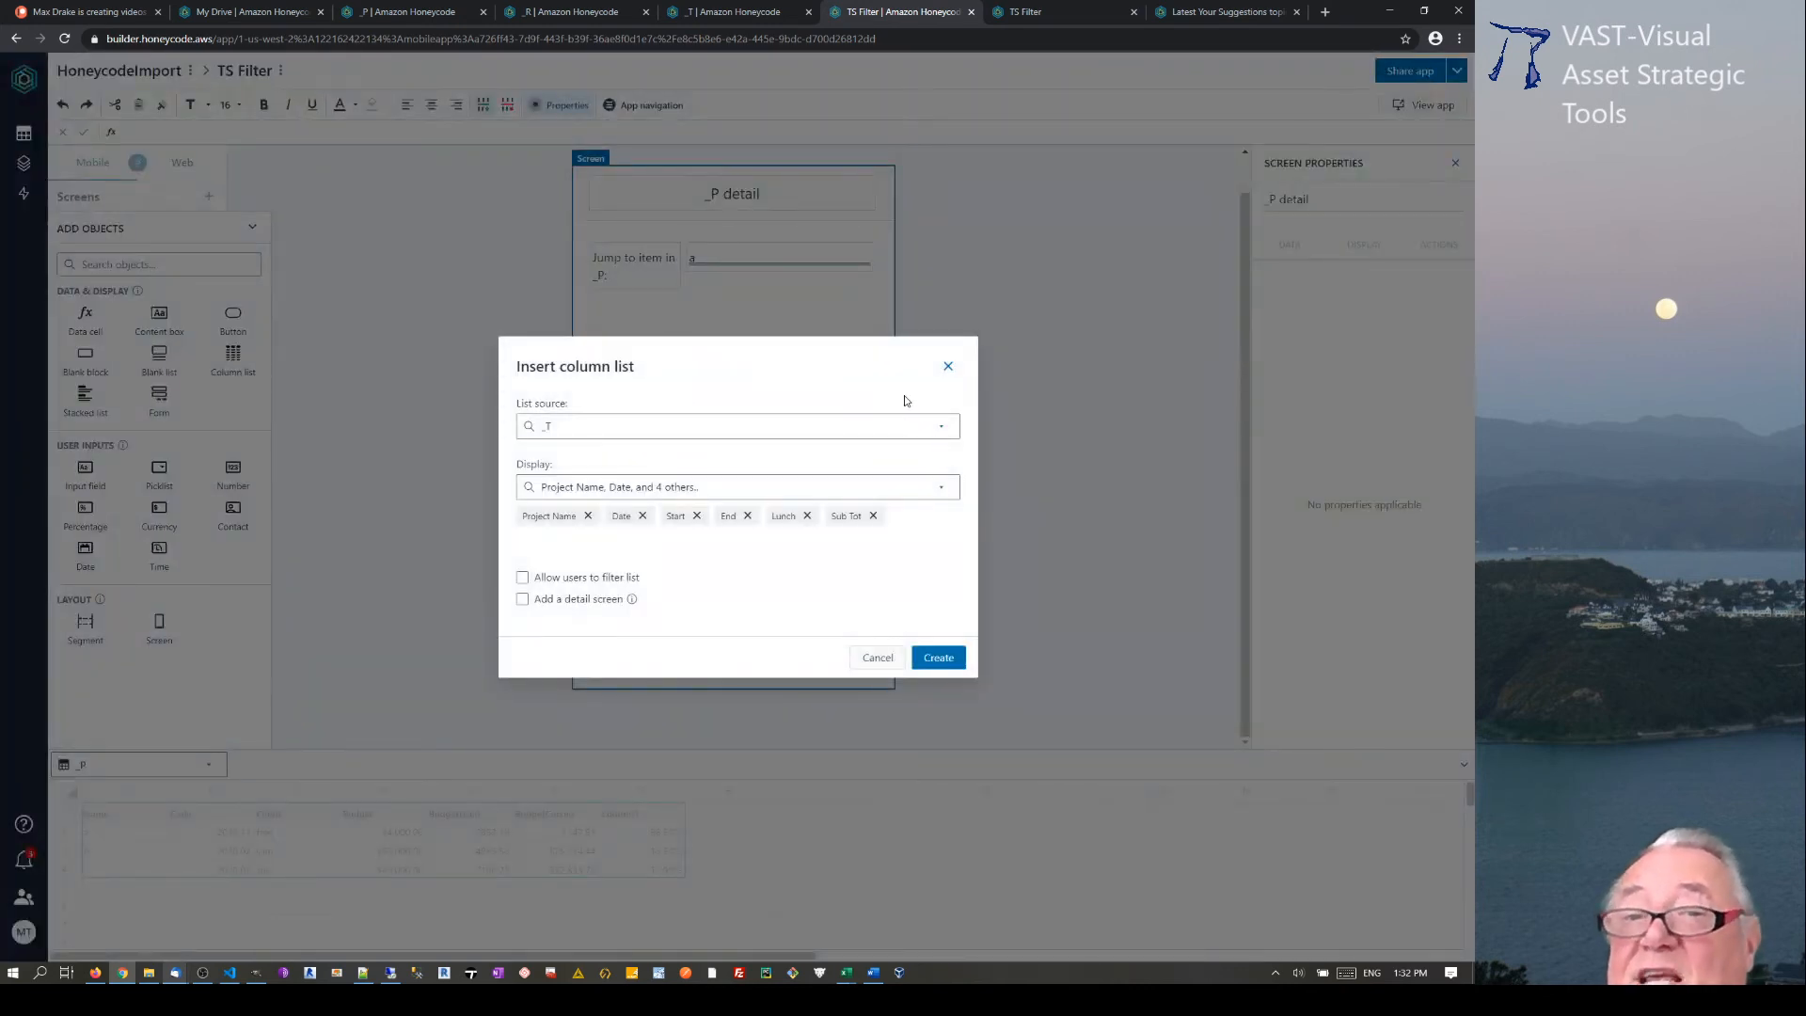
{"action": "left_click", "coordinate": [944, 430]}
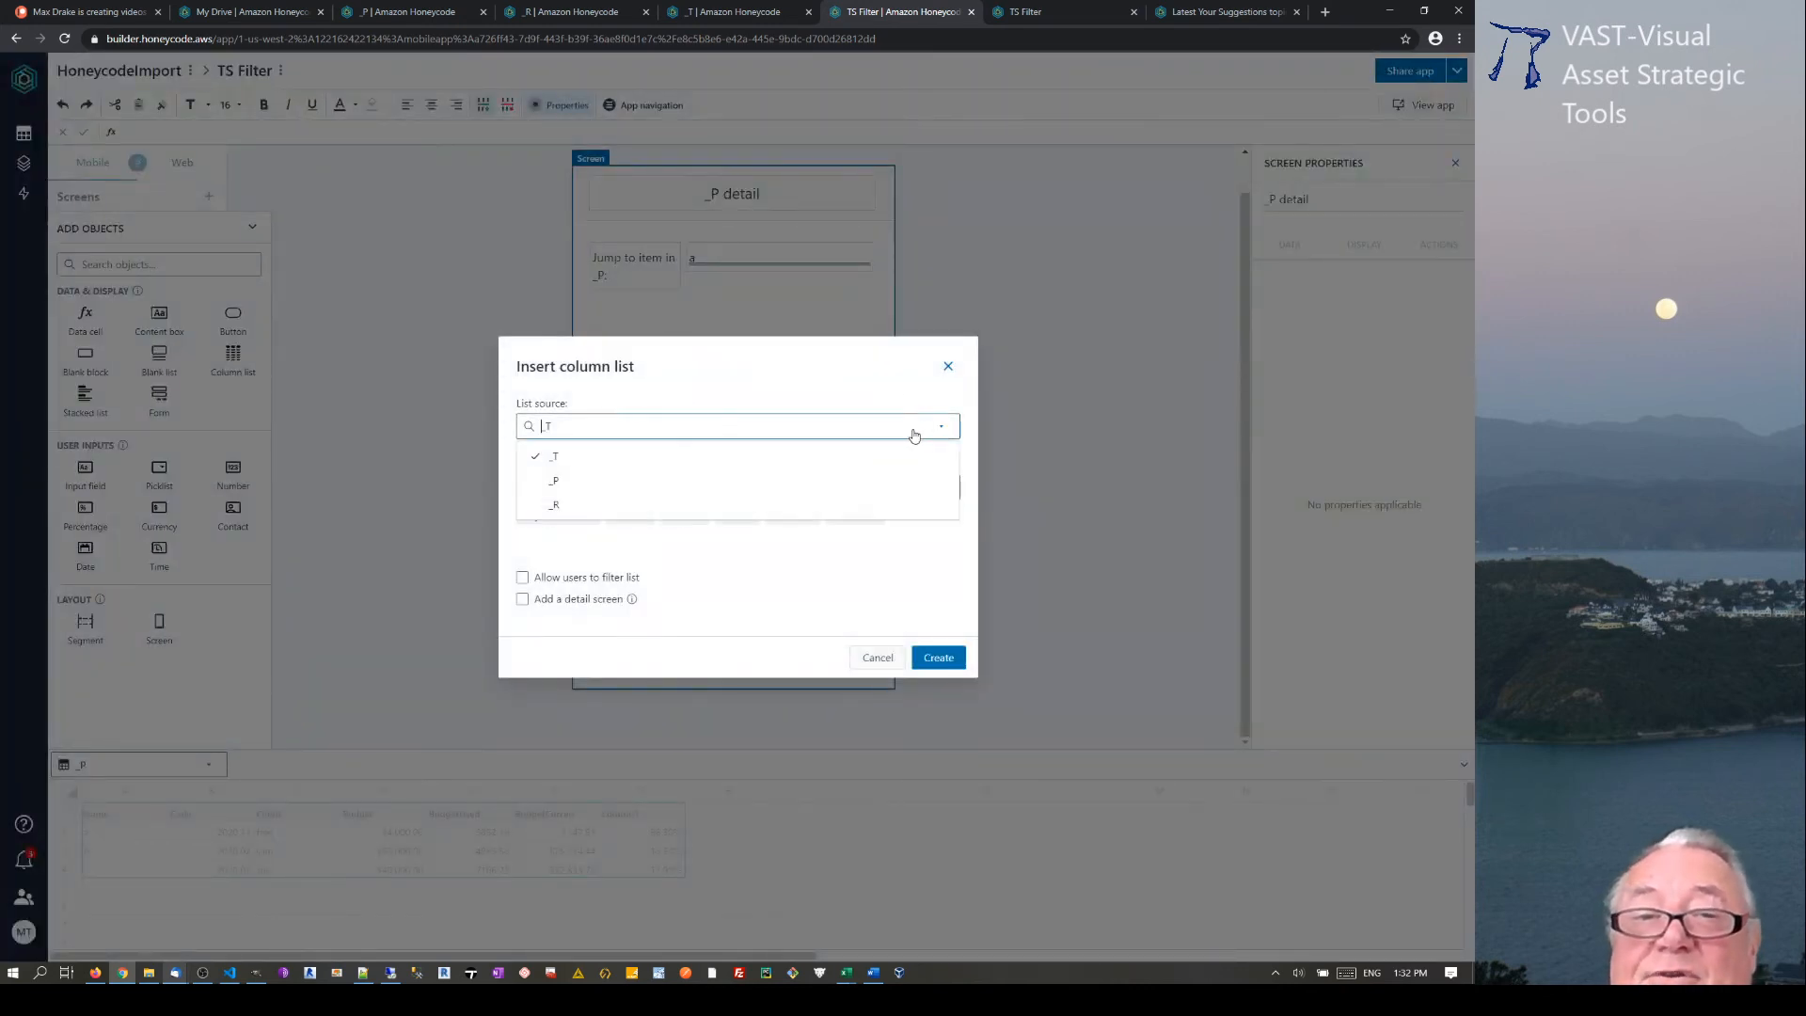
{"action": "left_click", "coordinate": [577, 490]}
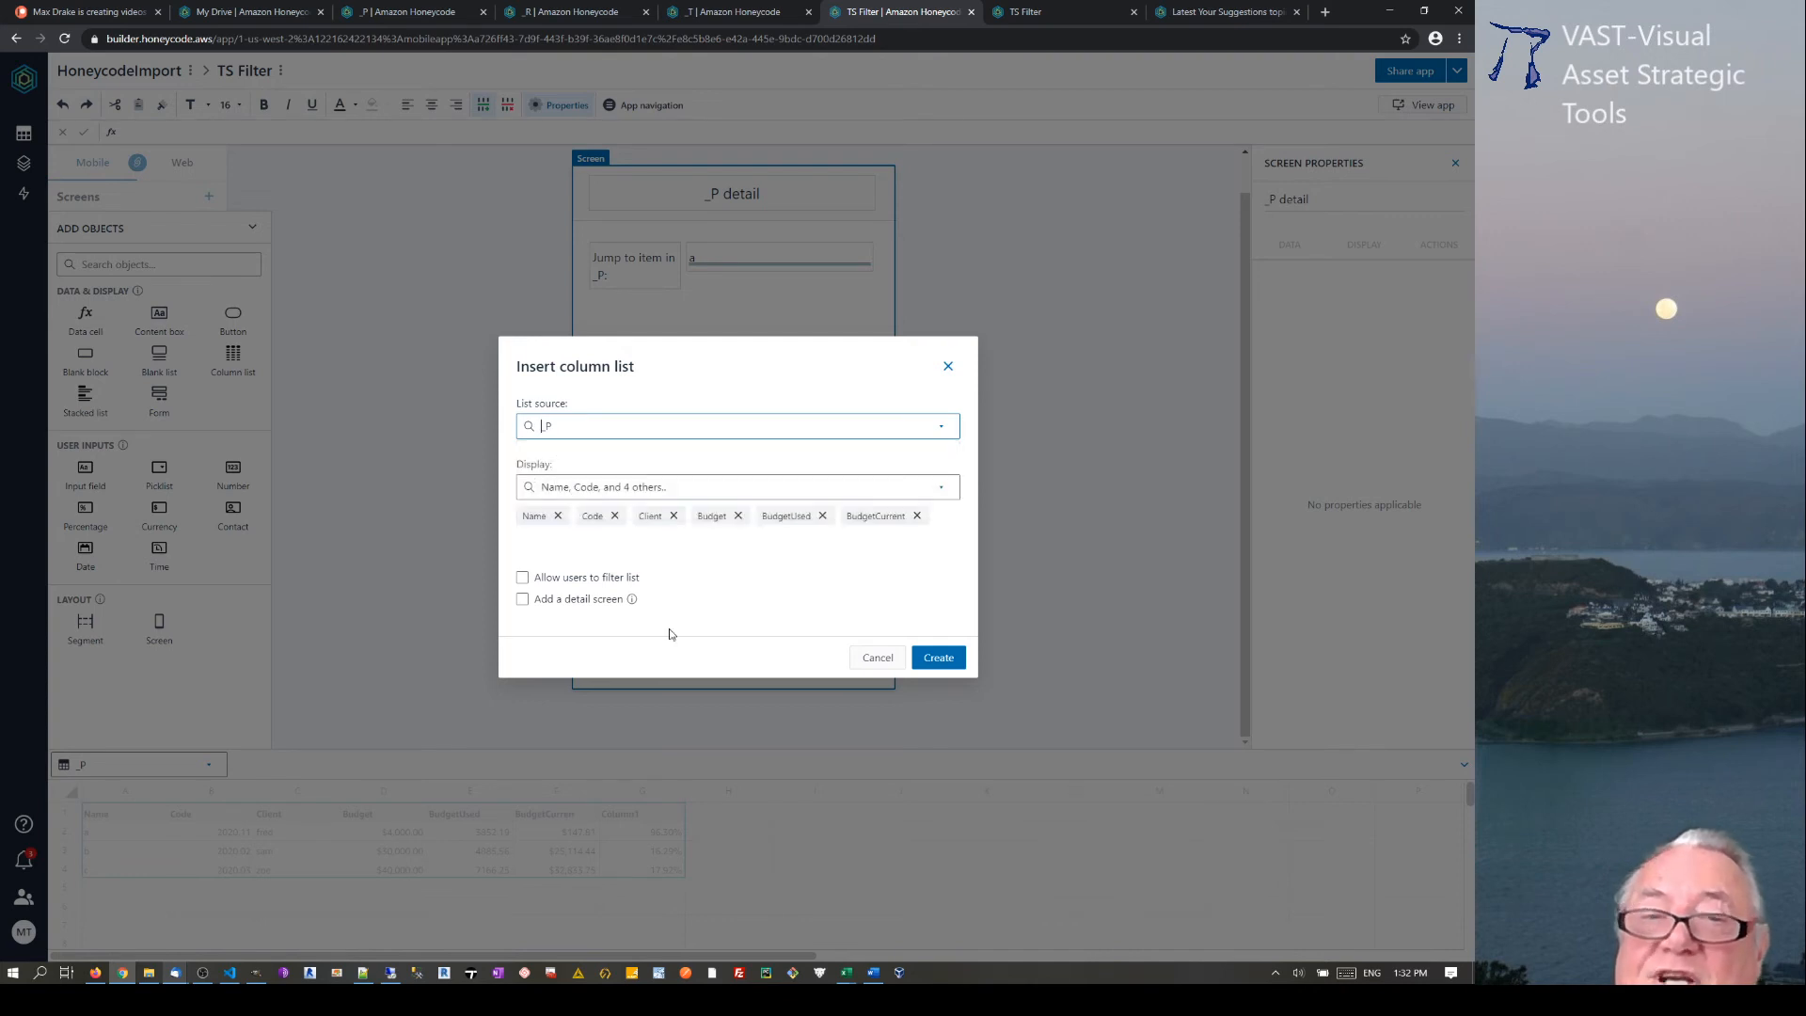
{"action": "left_click", "coordinate": [943, 490]}
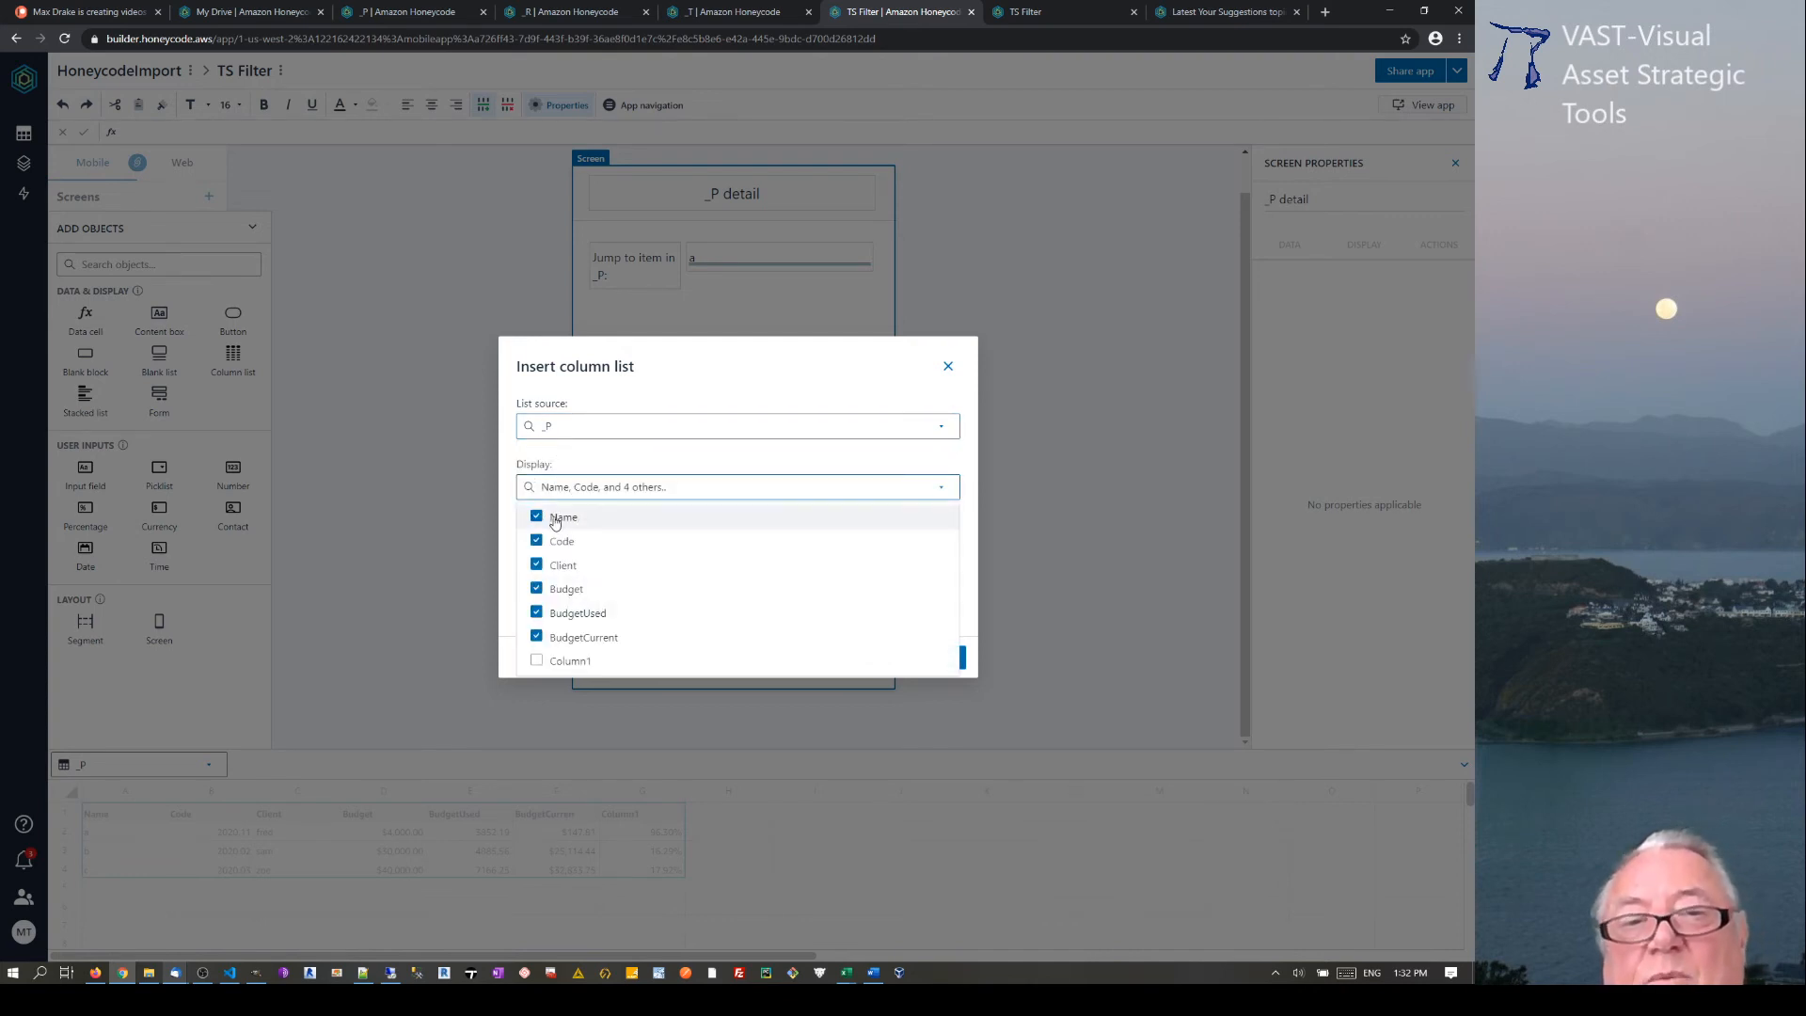
{"action": "left_click", "coordinate": [537, 542]}
{"action": "left_click", "coordinate": [536, 565]}
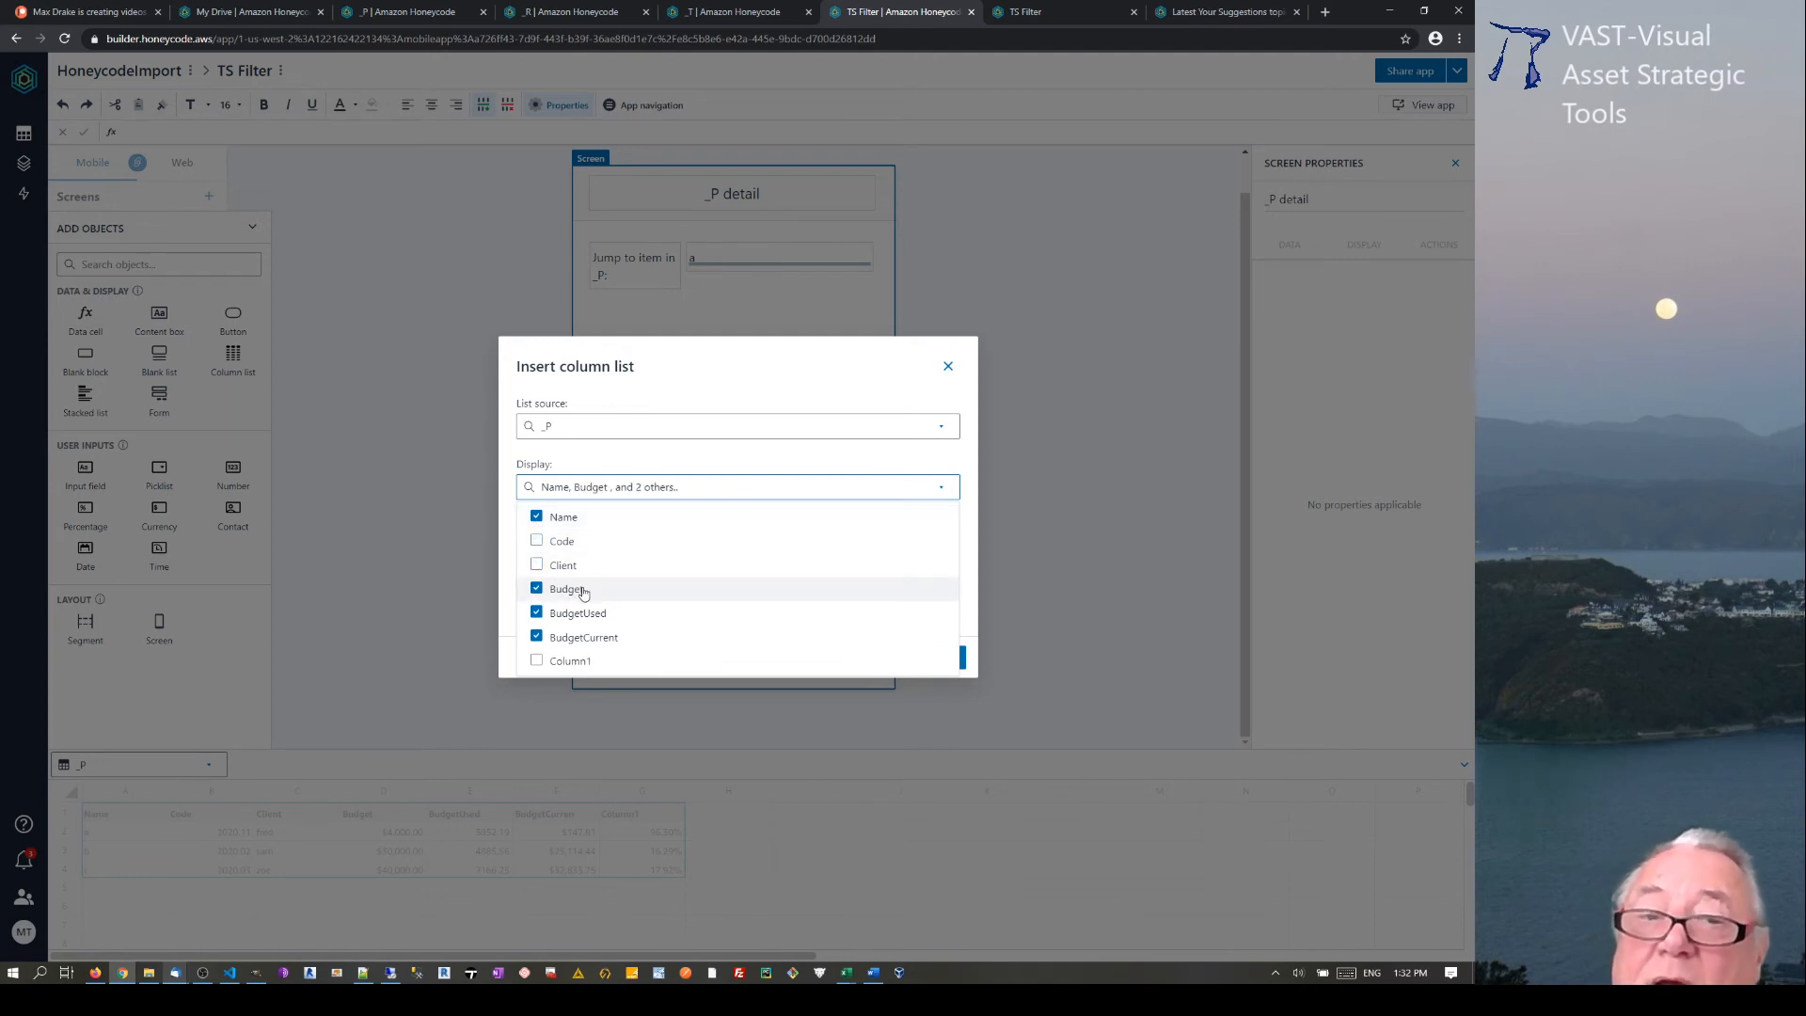
{"action": "left_click", "coordinate": [537, 662]}
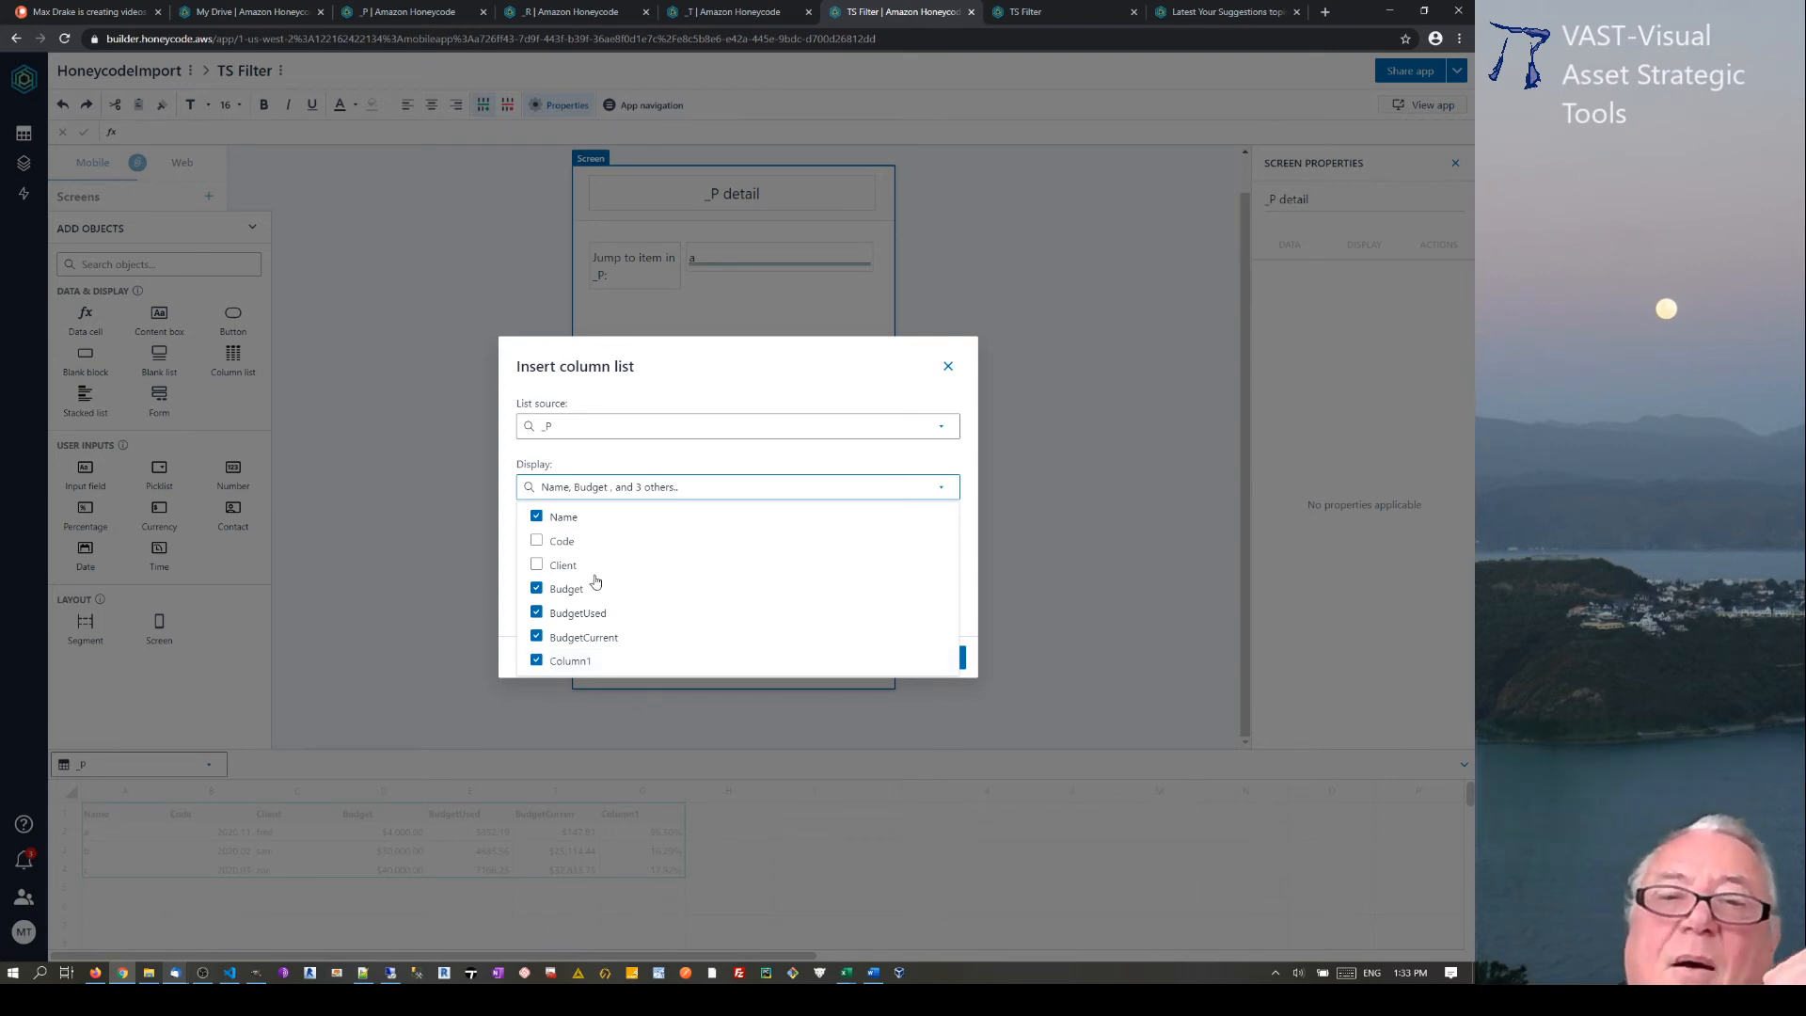
{"action": "left_click", "coordinate": [751, 380]}
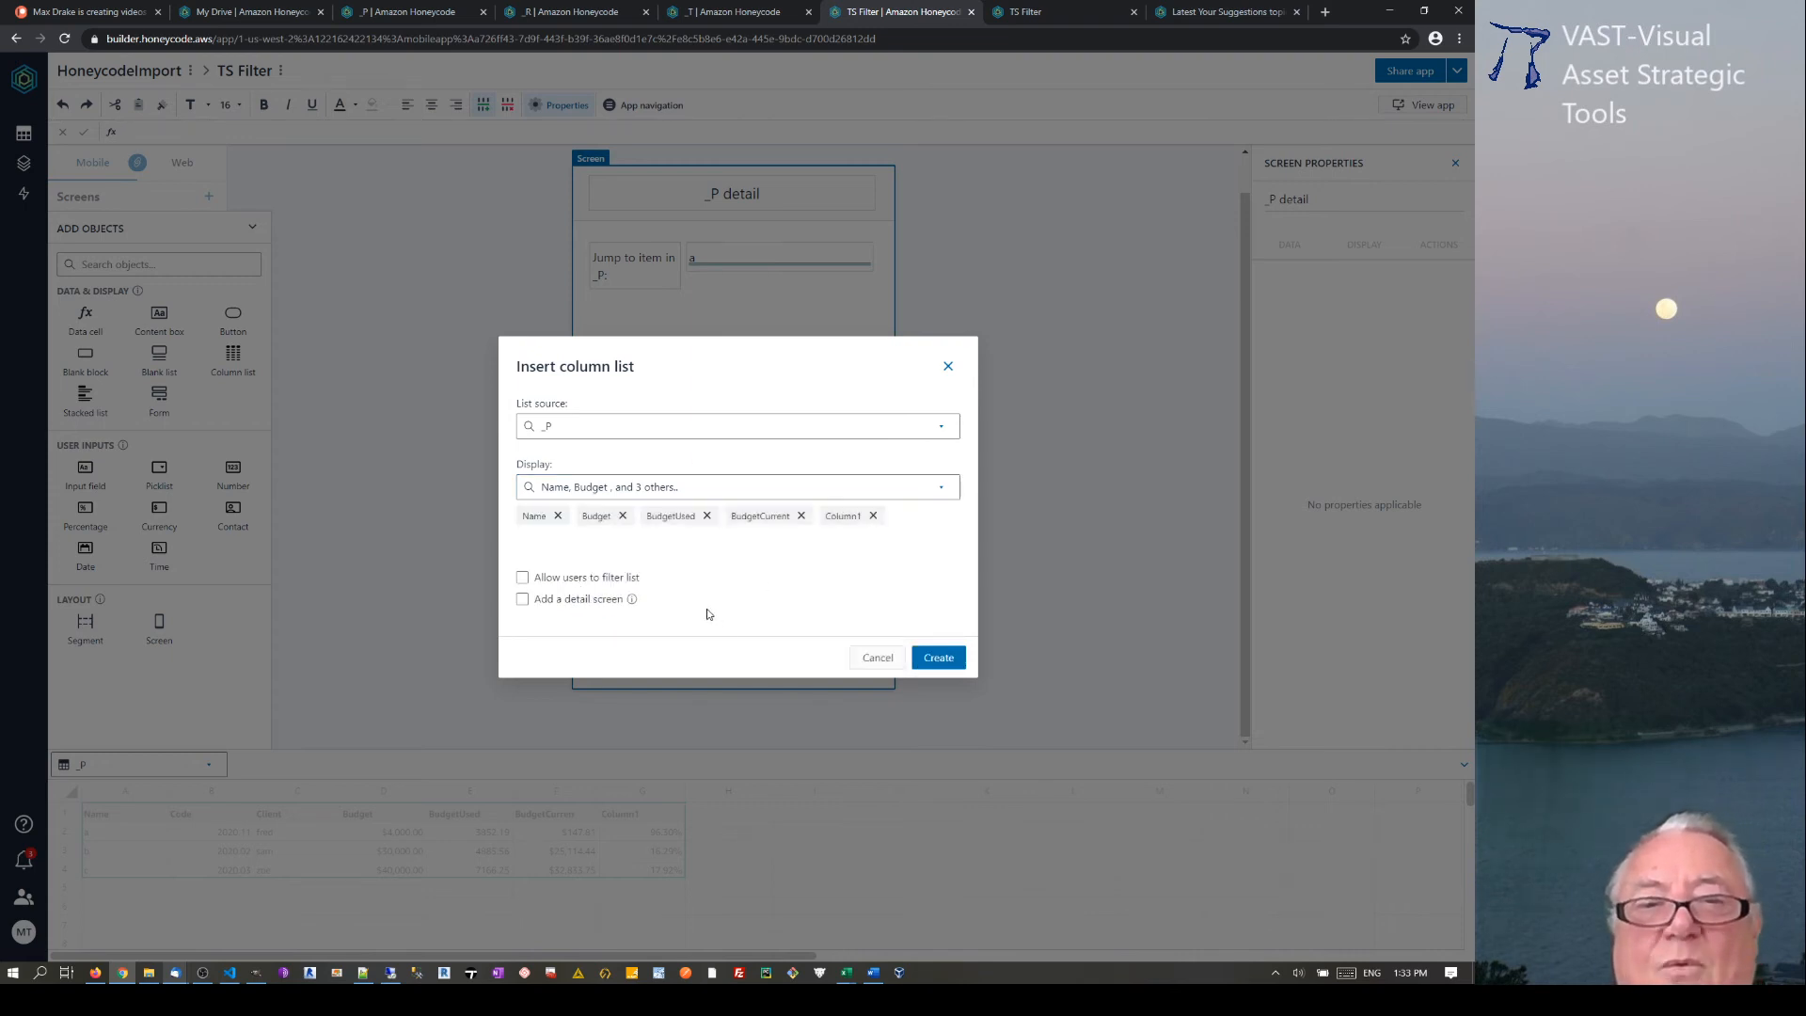
Allow users to filter the column list by Name and create the list on the _P detail screen
{"action": "left_click", "coordinate": [523, 578]}
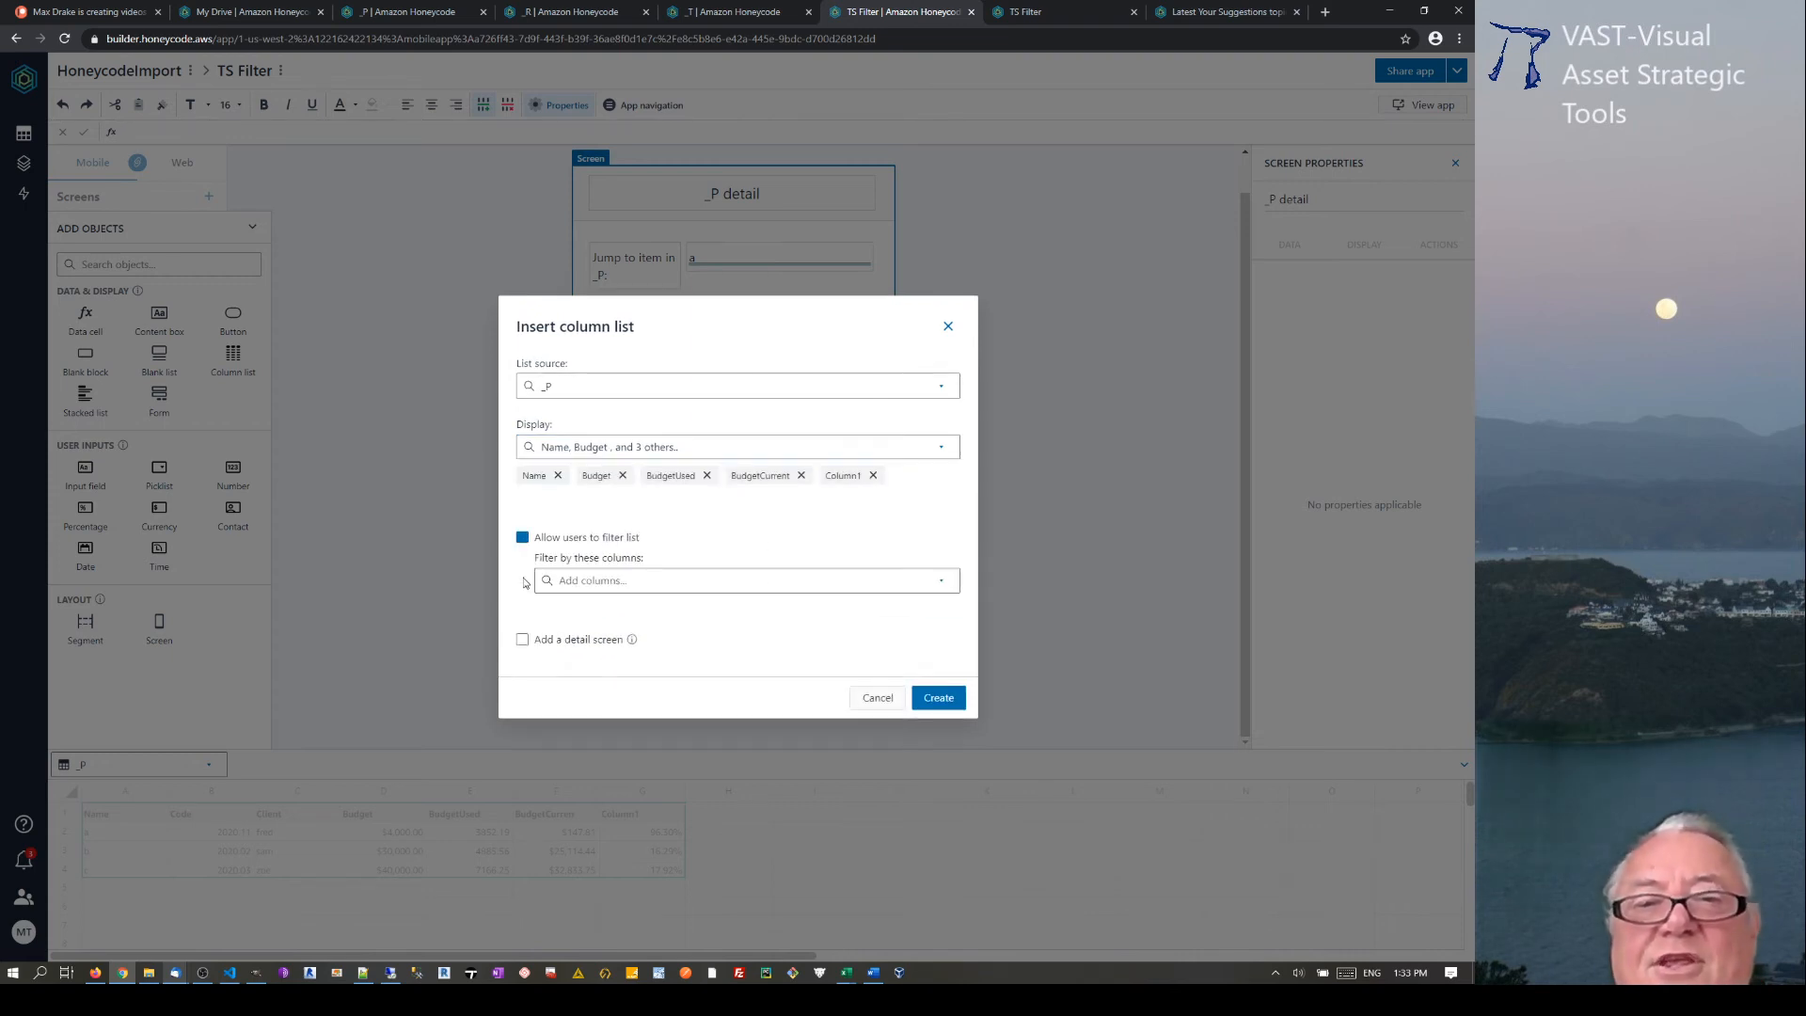
{"action": "left_click", "coordinate": [941, 580]}
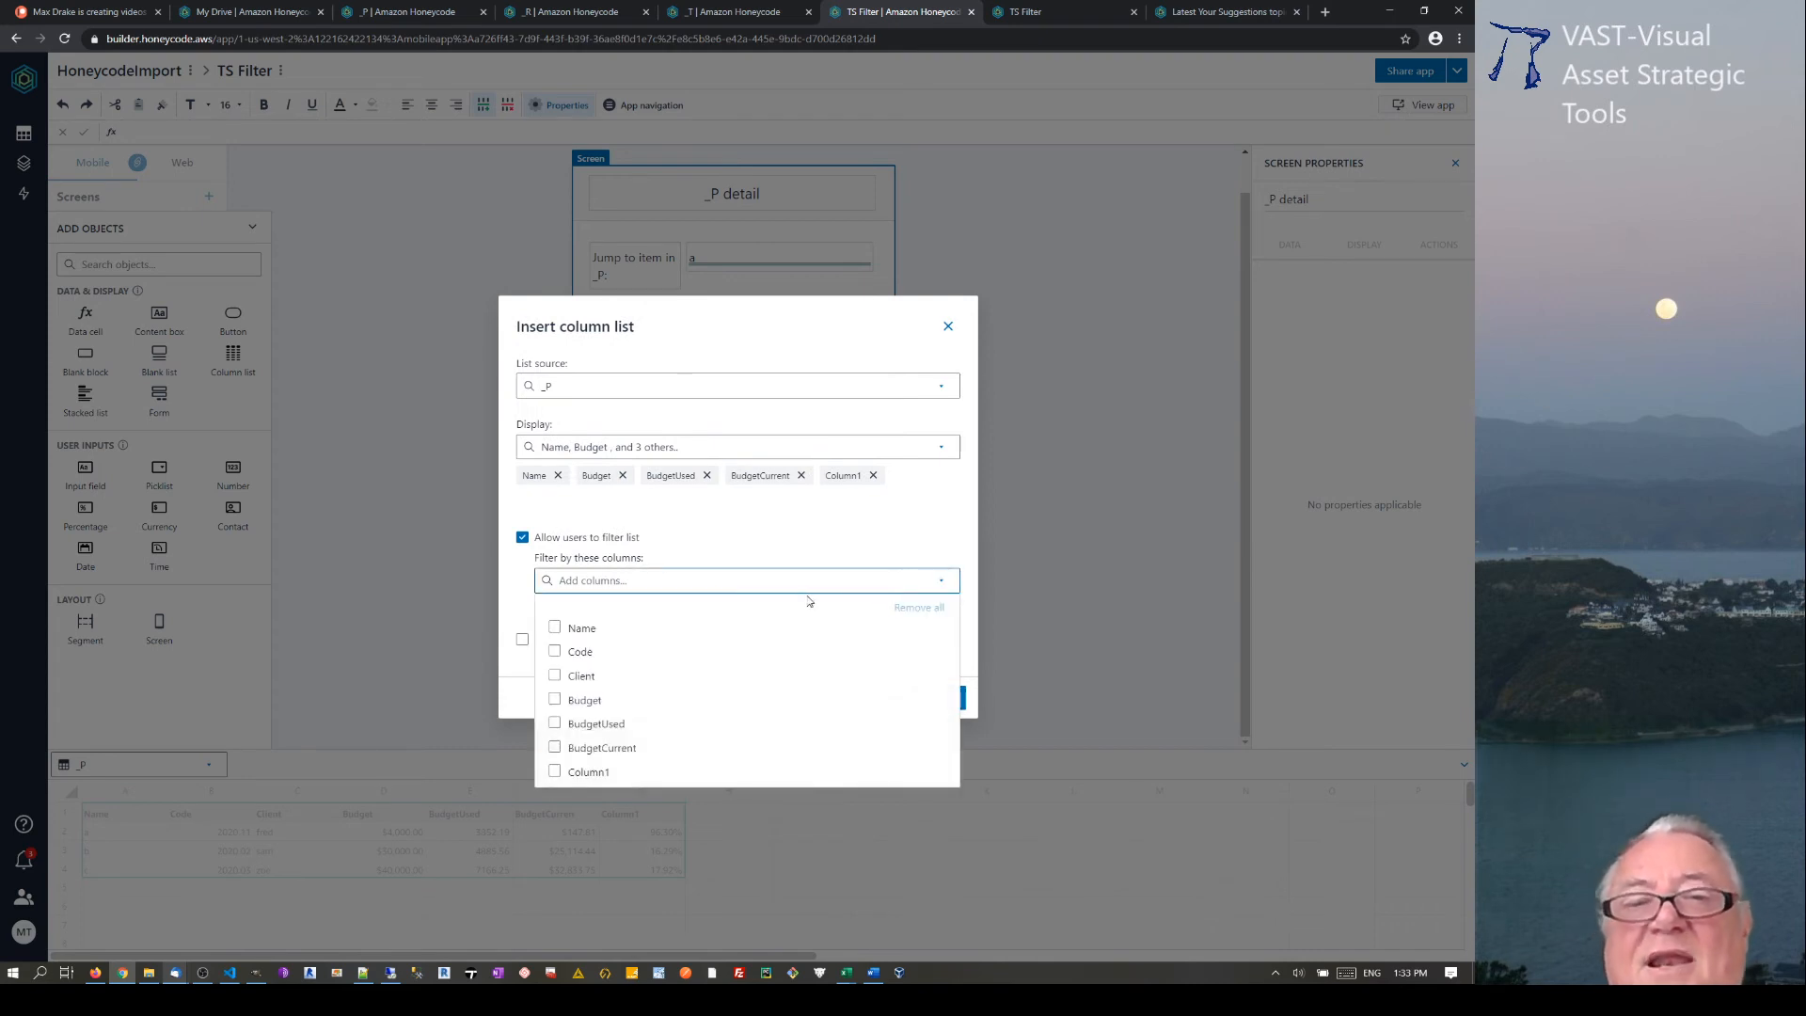
{"action": "left_click", "coordinate": [554, 628]}
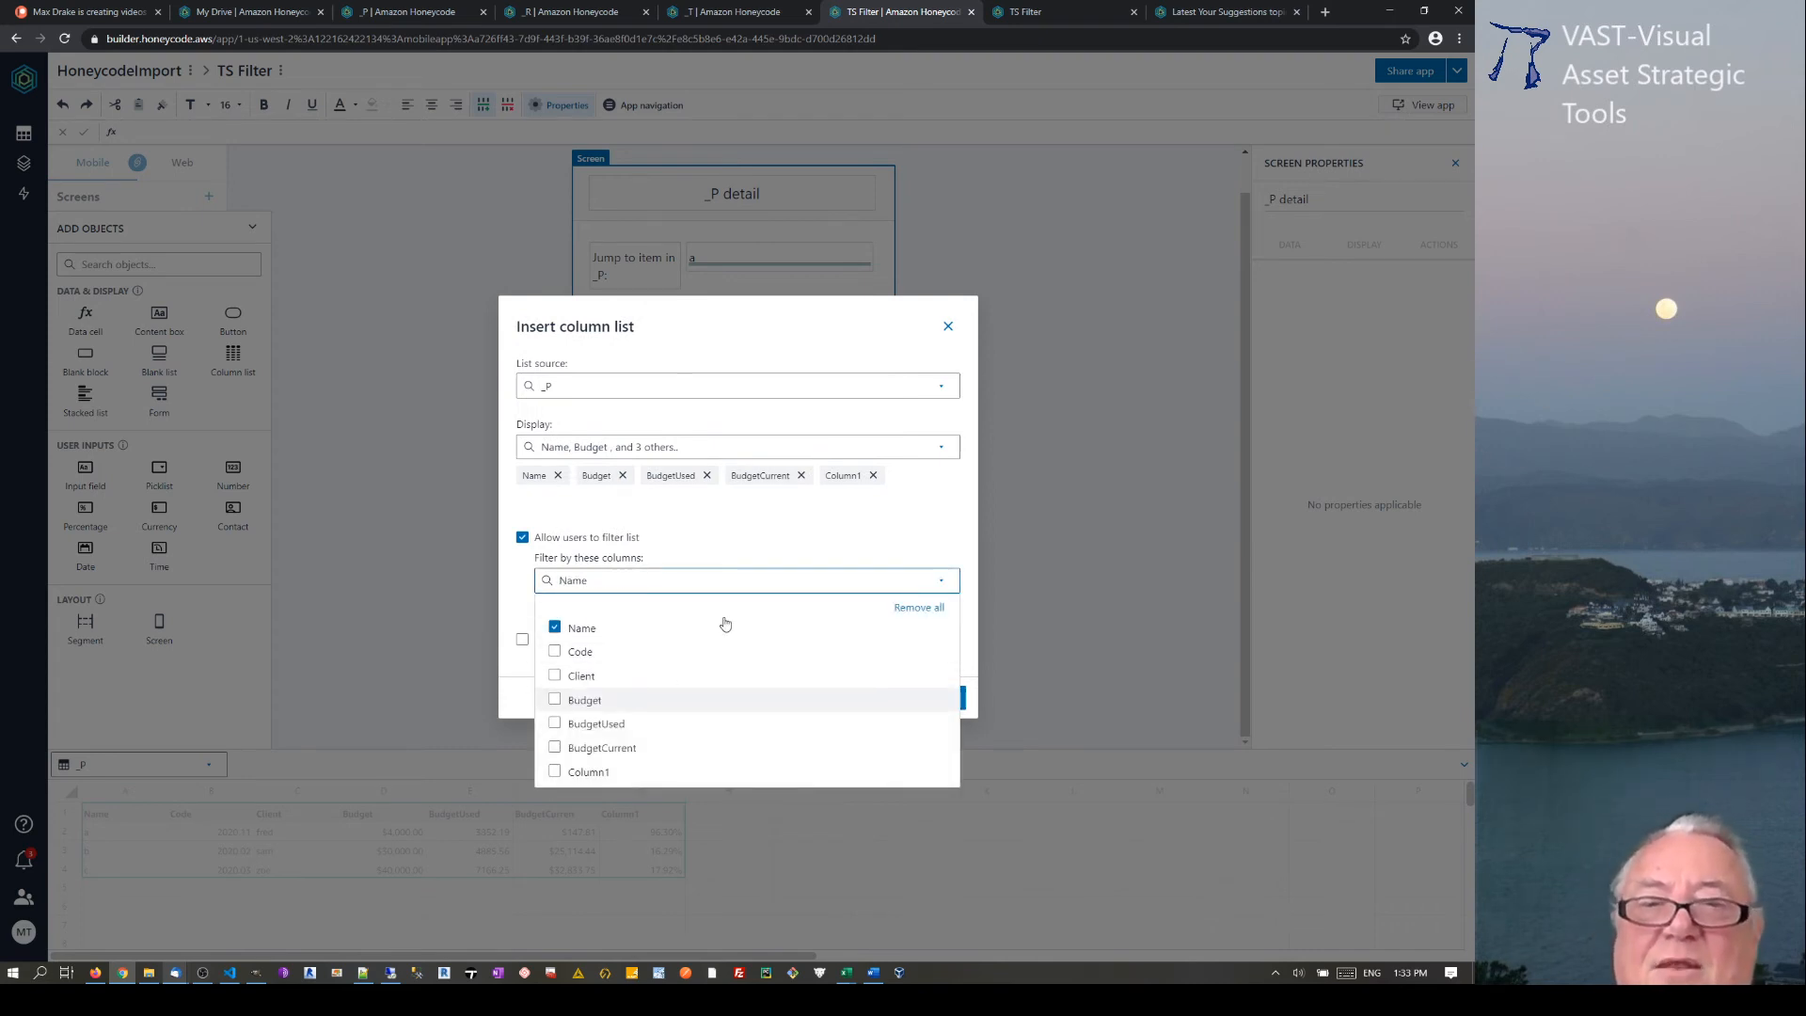
{"action": "left_click", "coordinate": [788, 528]}
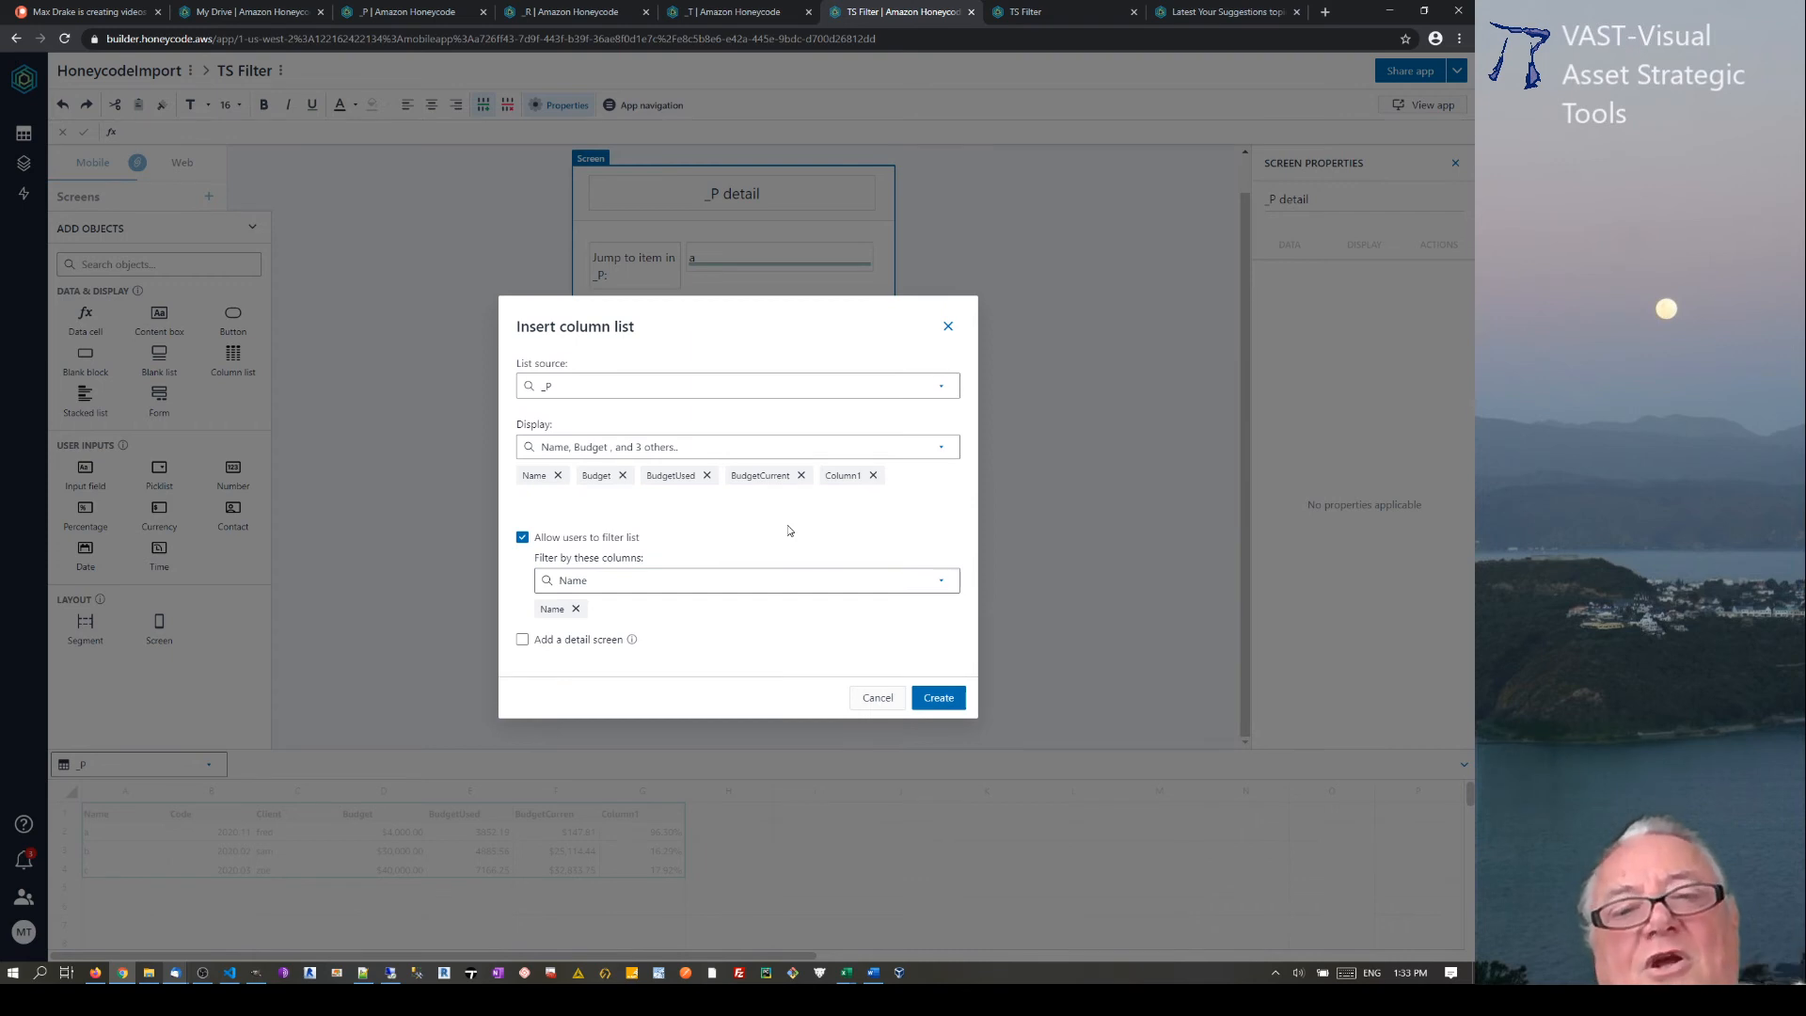
{"action": "left_click", "coordinate": [938, 699]}
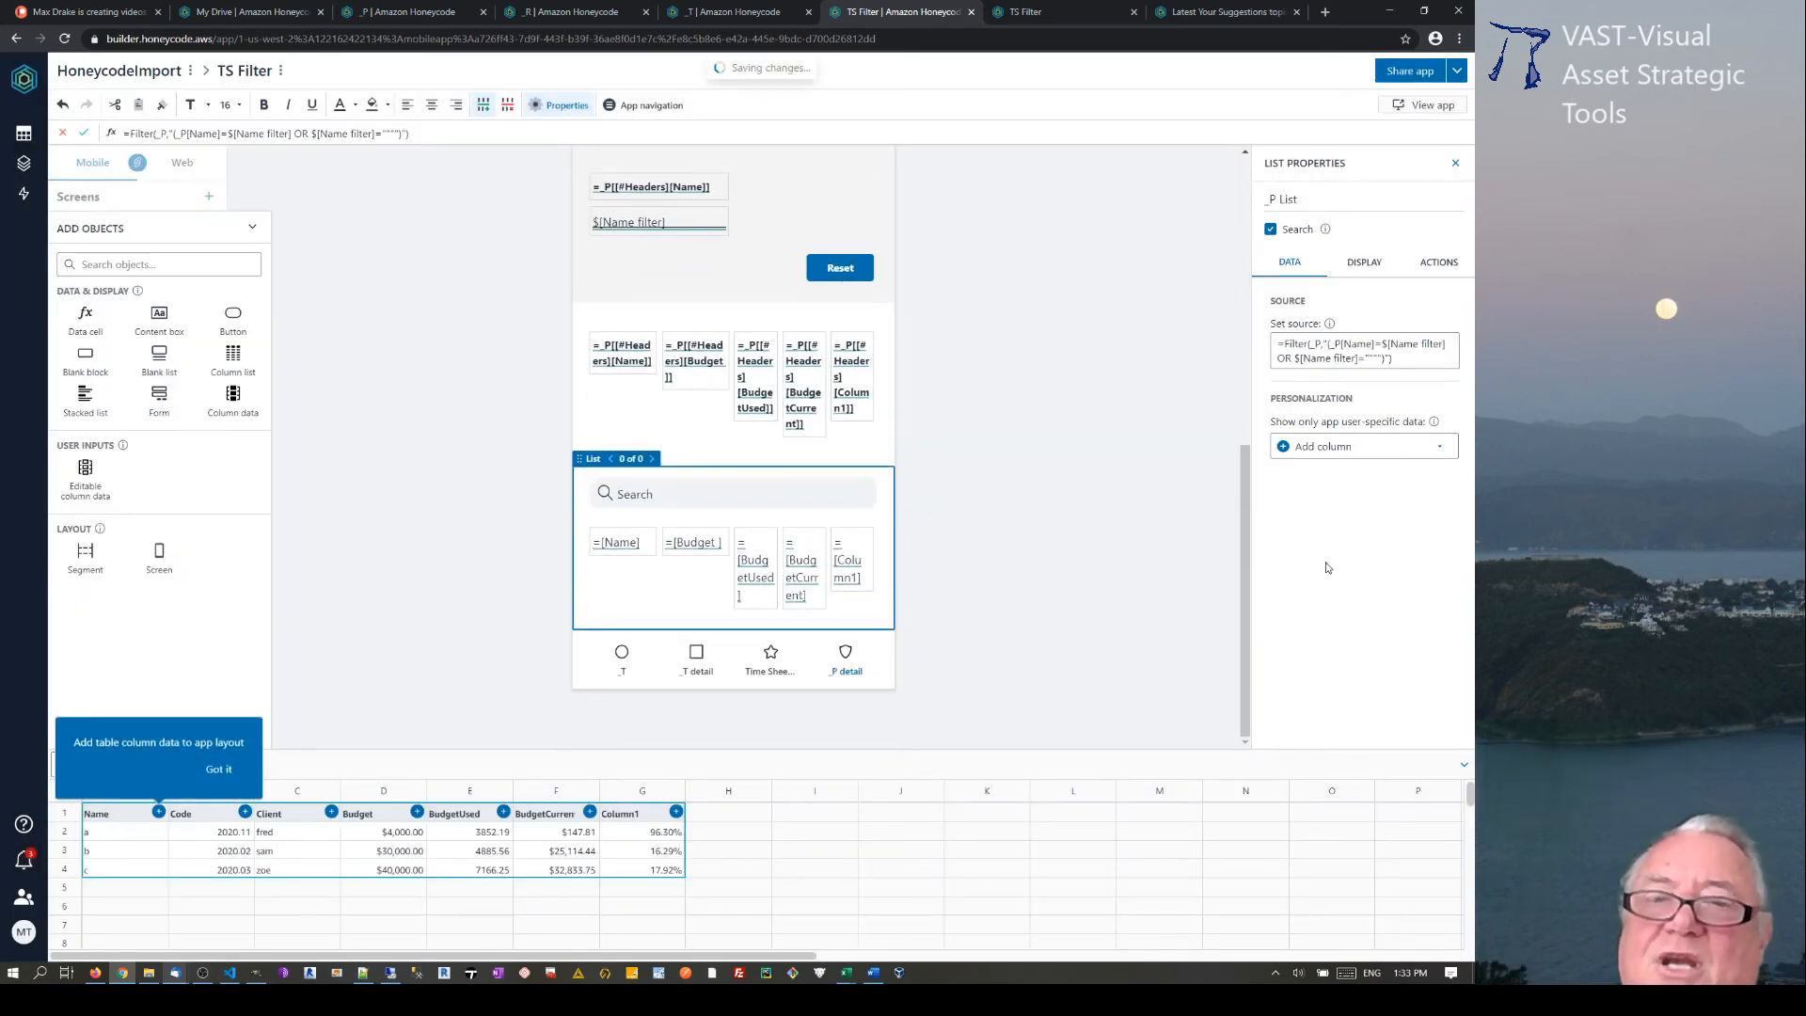
Examine the new _P list's blocks, source formula and personalization columns alongside the _P and _R tables, and return to the list of screens
{"action": "left_click", "coordinate": [931, 545]}
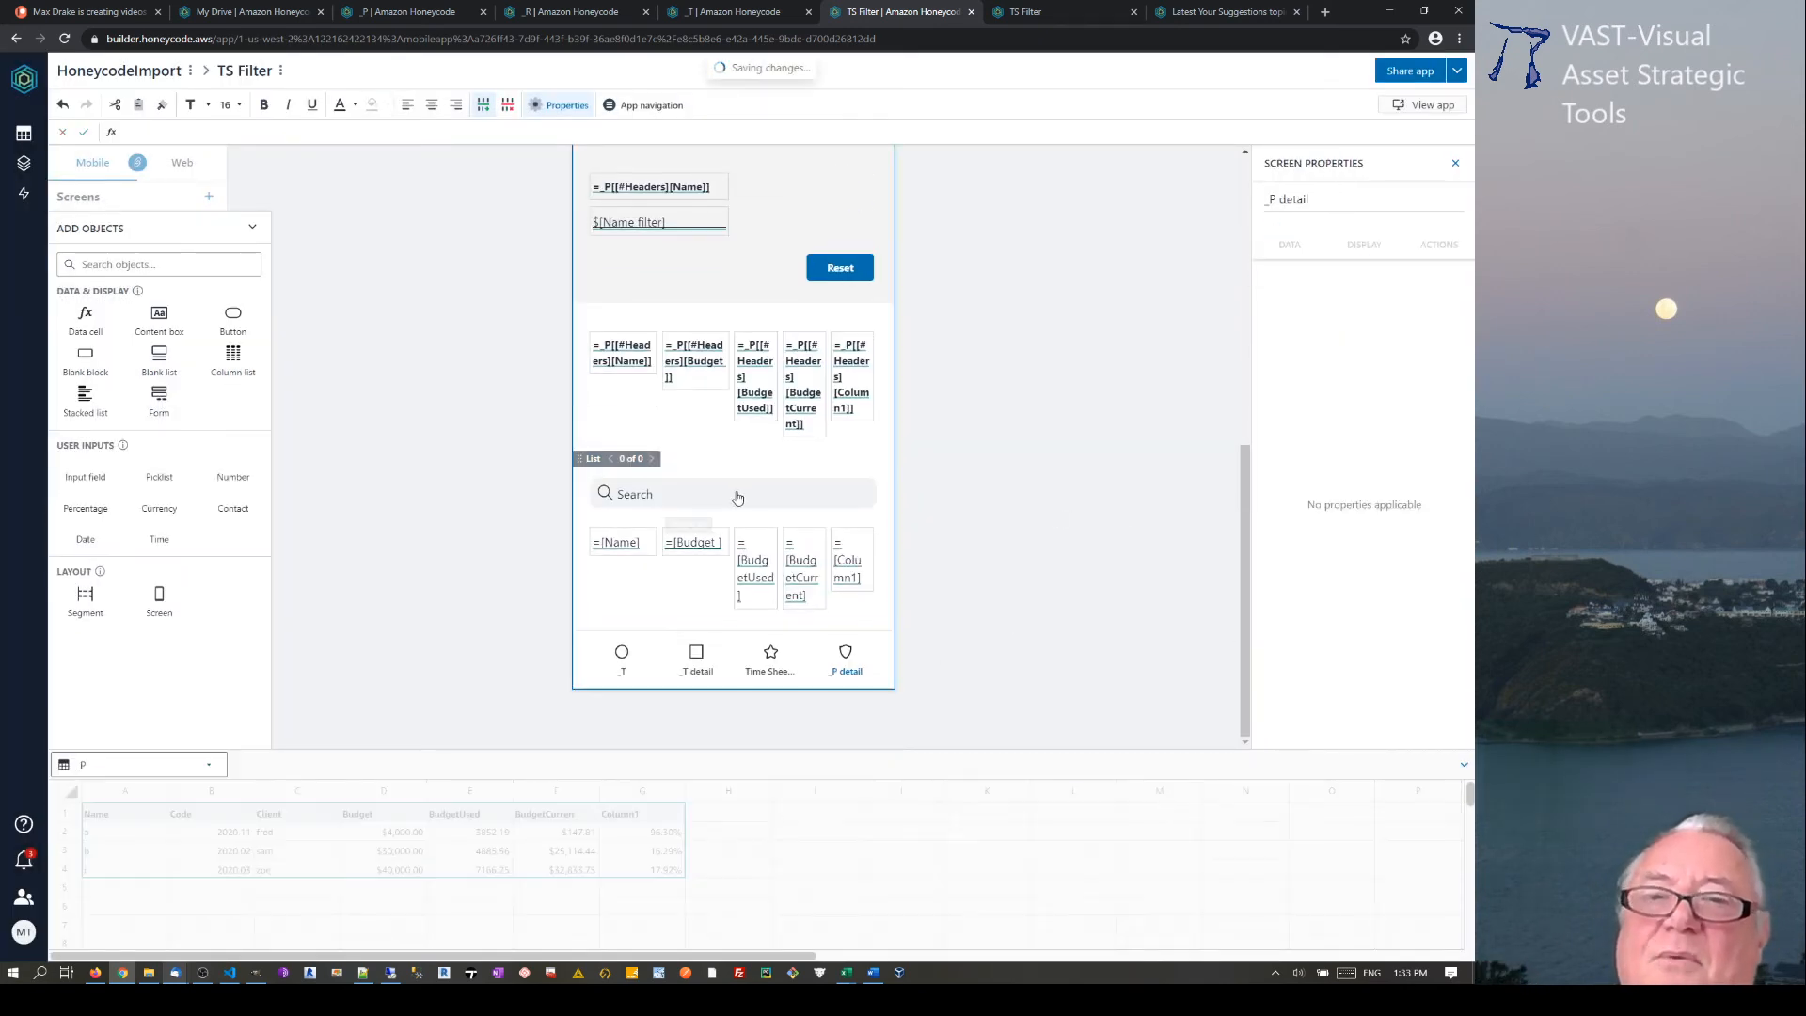
{"action": "left_click", "coordinate": [891, 496]}
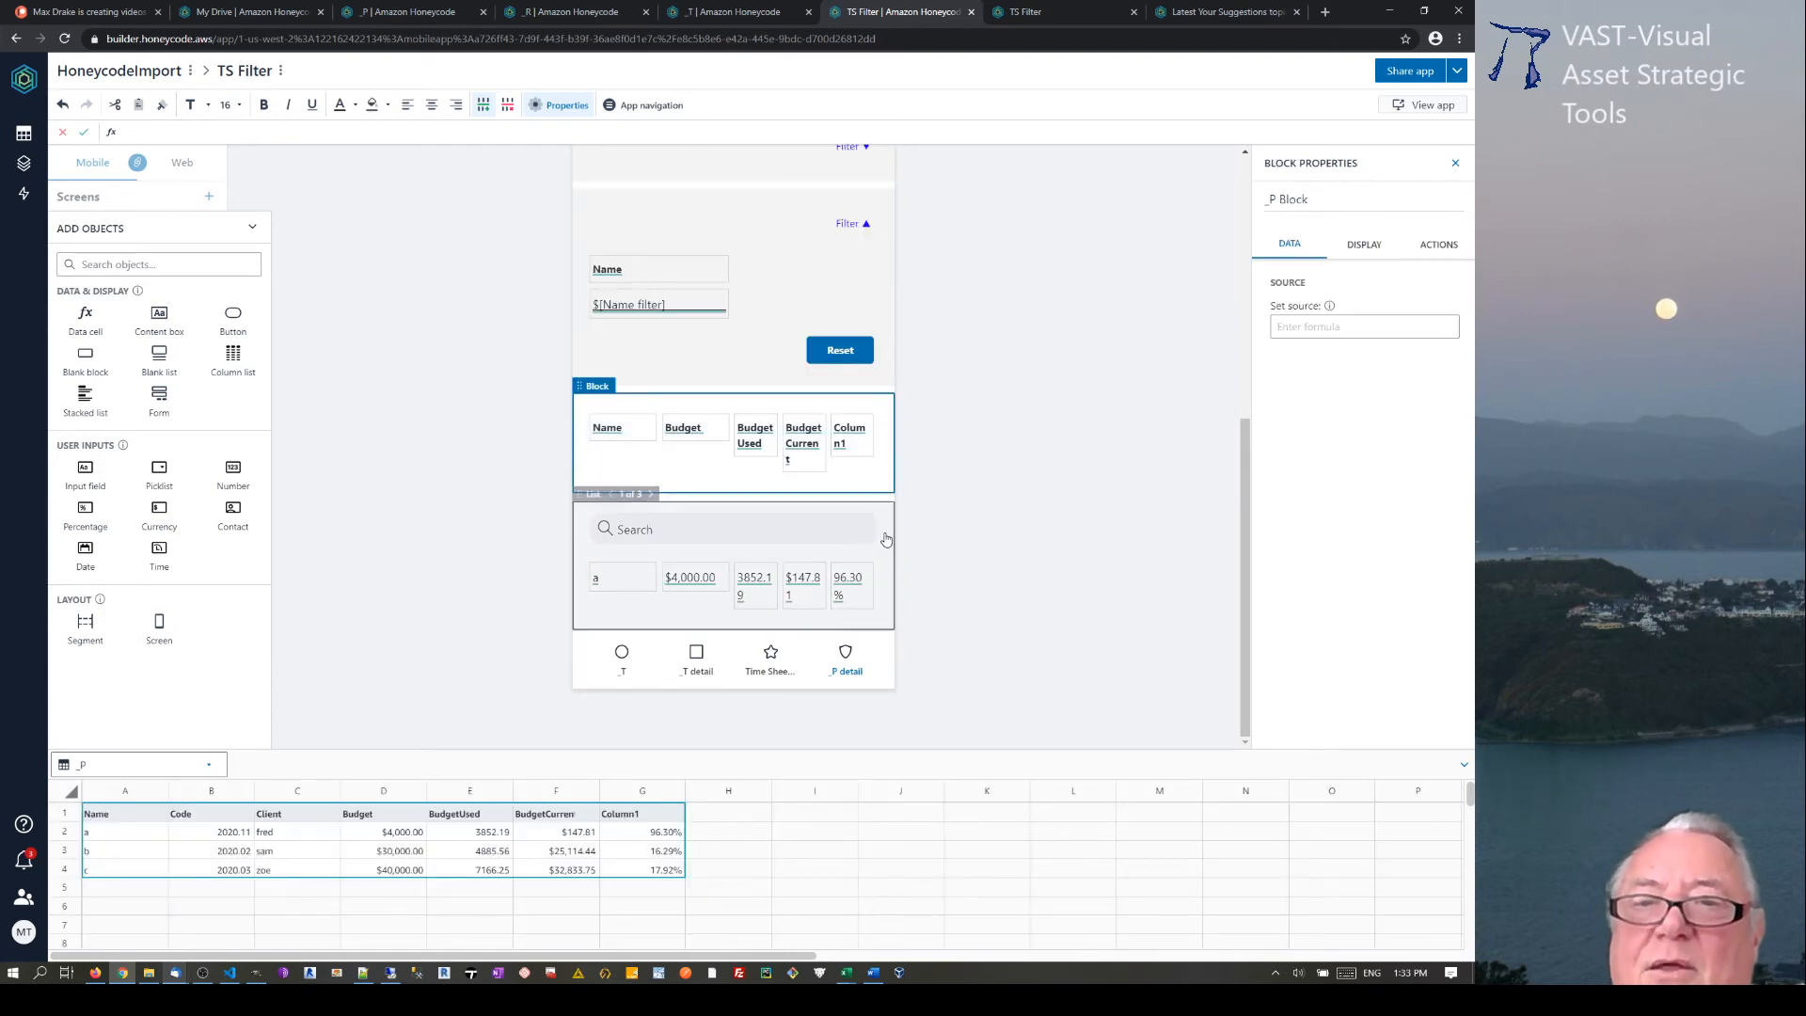
{"action": "left_click", "coordinate": [885, 538]}
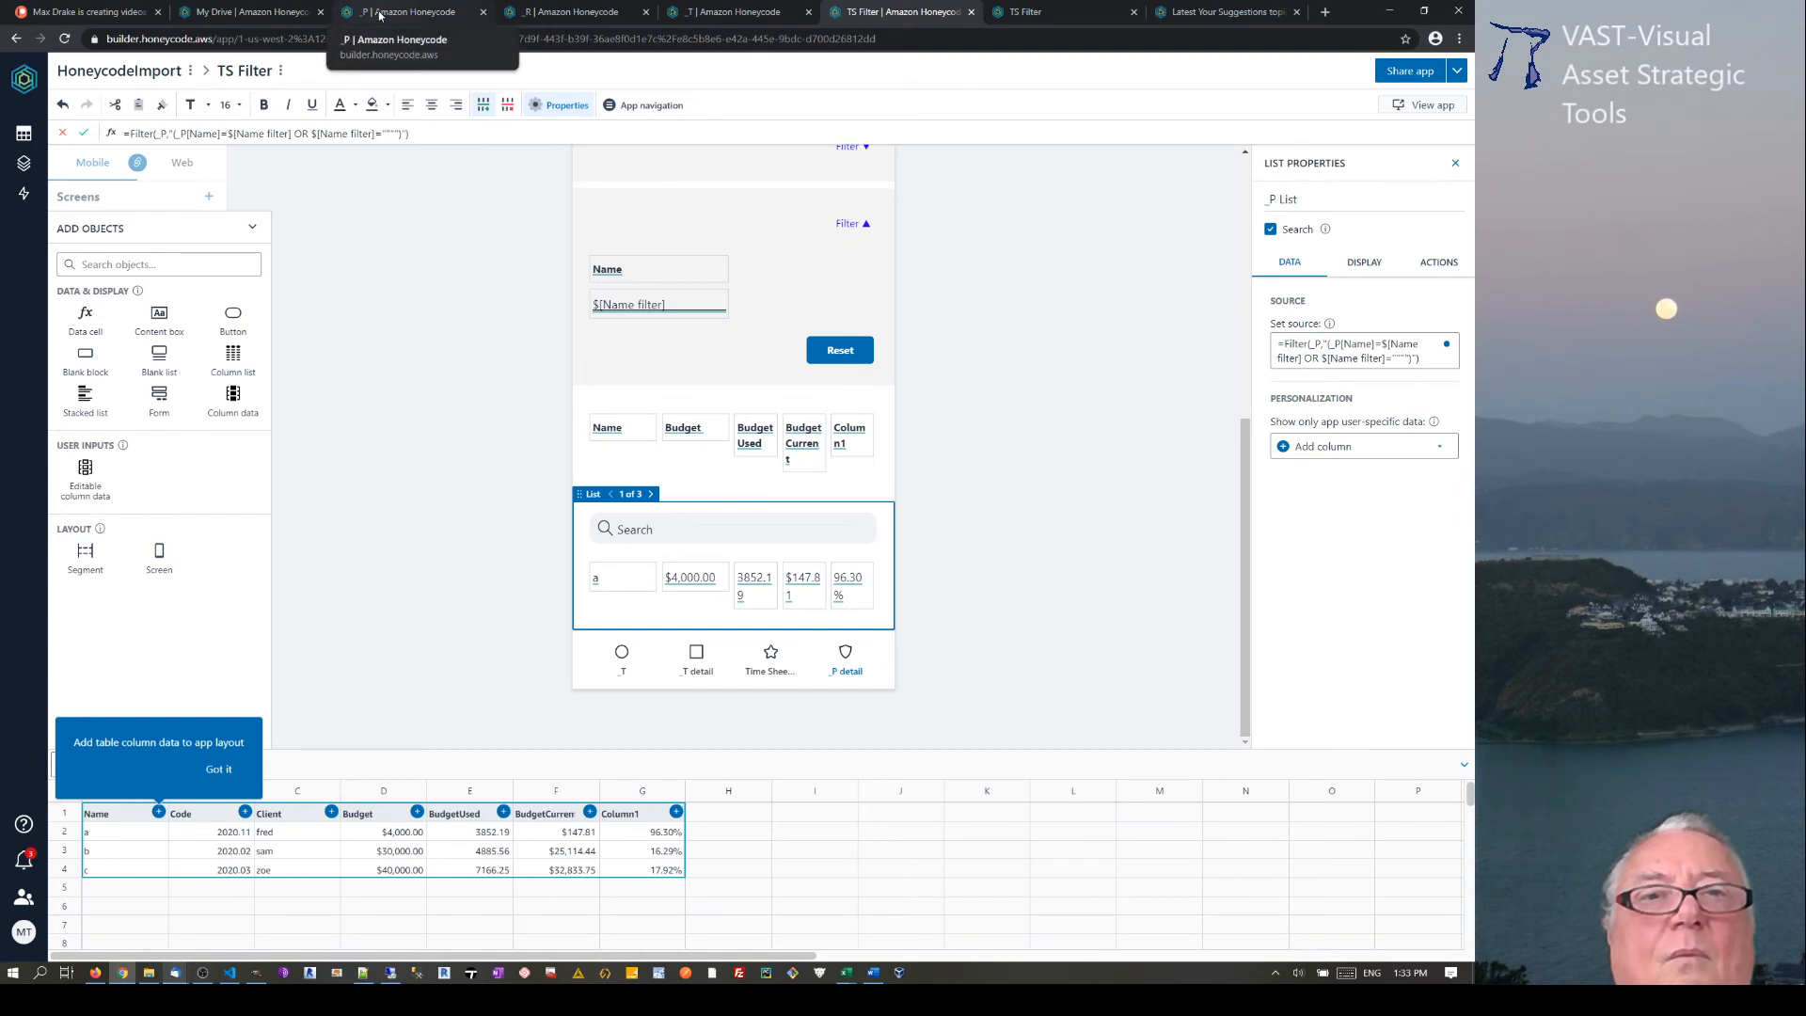
{"action": "left_click", "coordinate": [441, 16]}
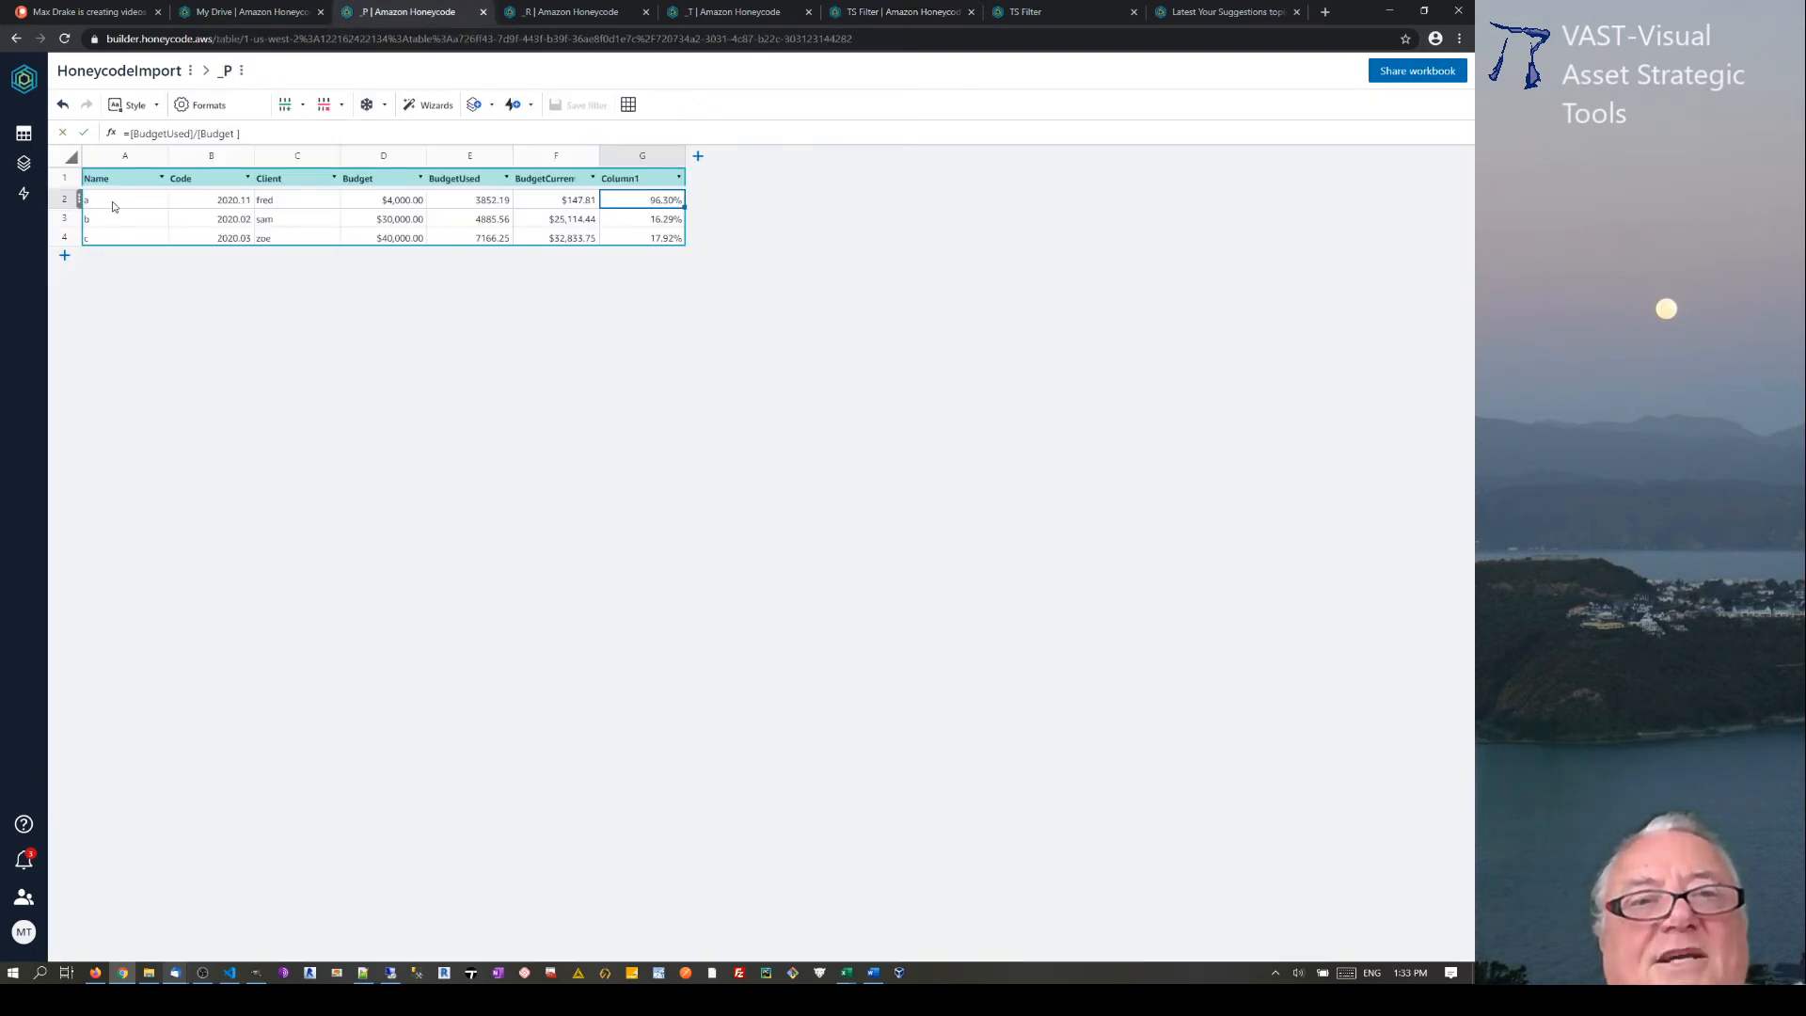
{"action": "left_click", "coordinate": [557, 12]}
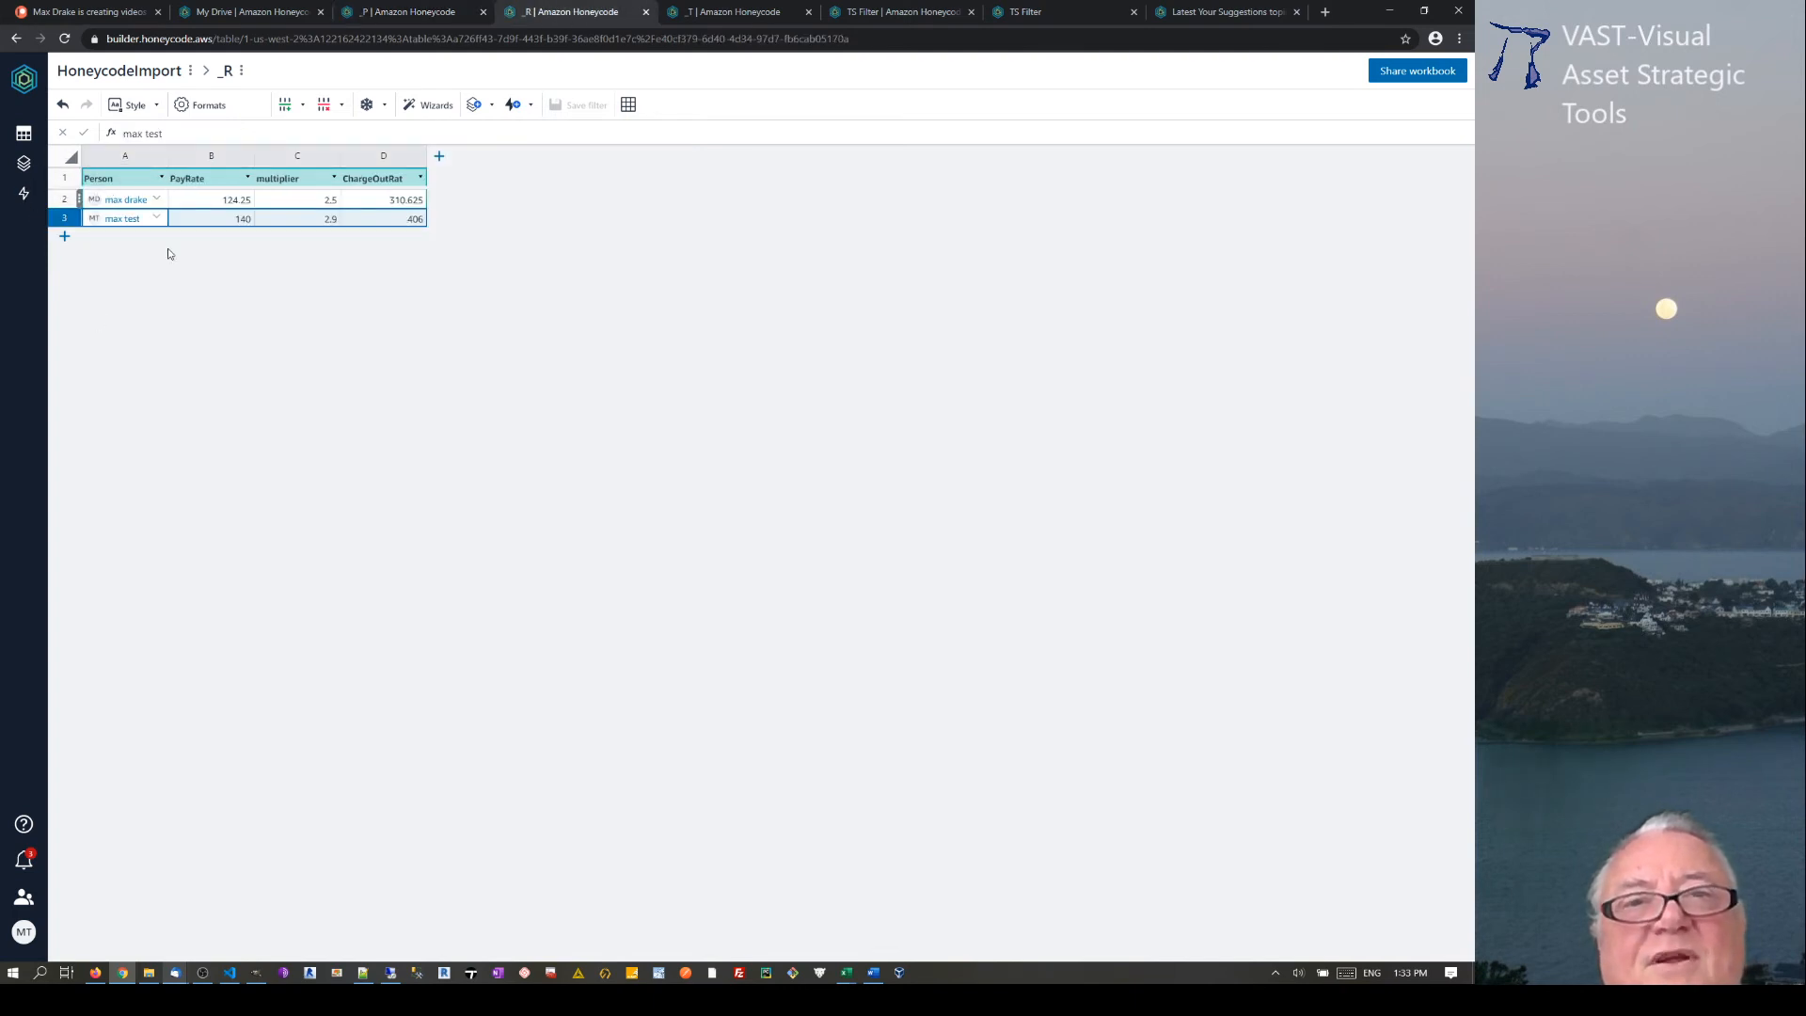
{"action": "key", "text": "ctrl+Page_Up"}
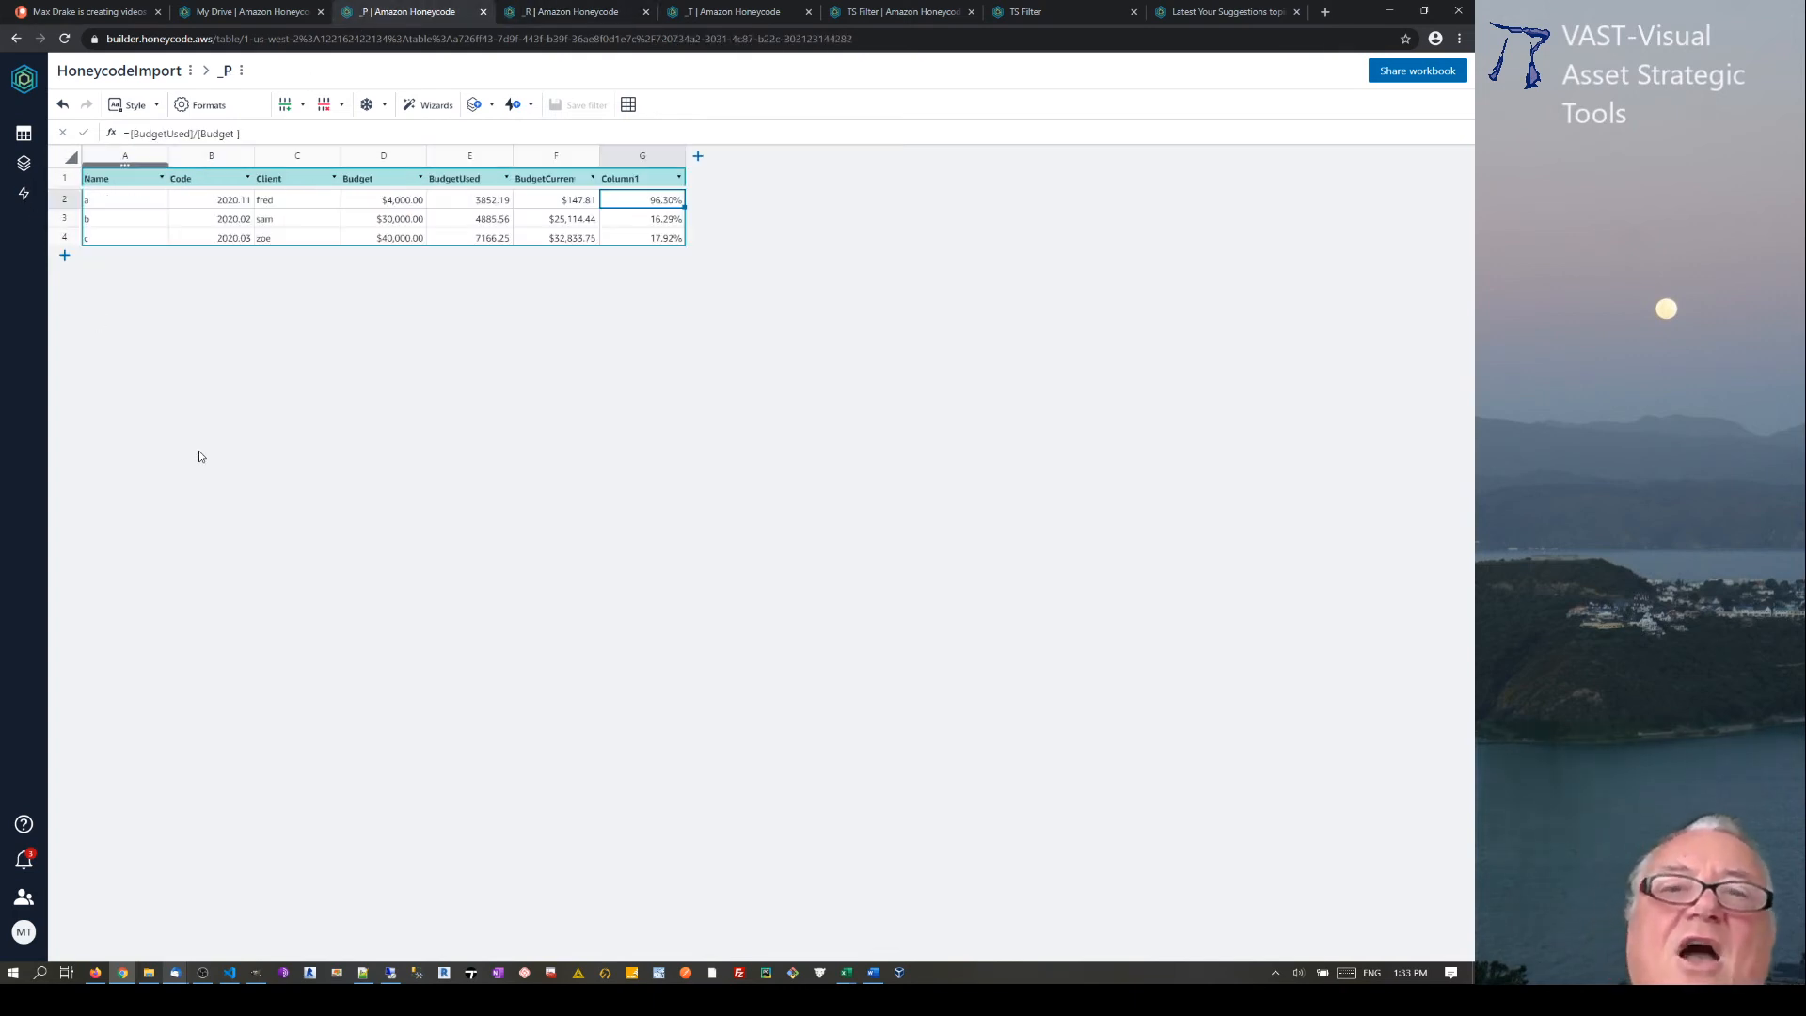
{"action": "left_click", "coordinate": [922, 14]}
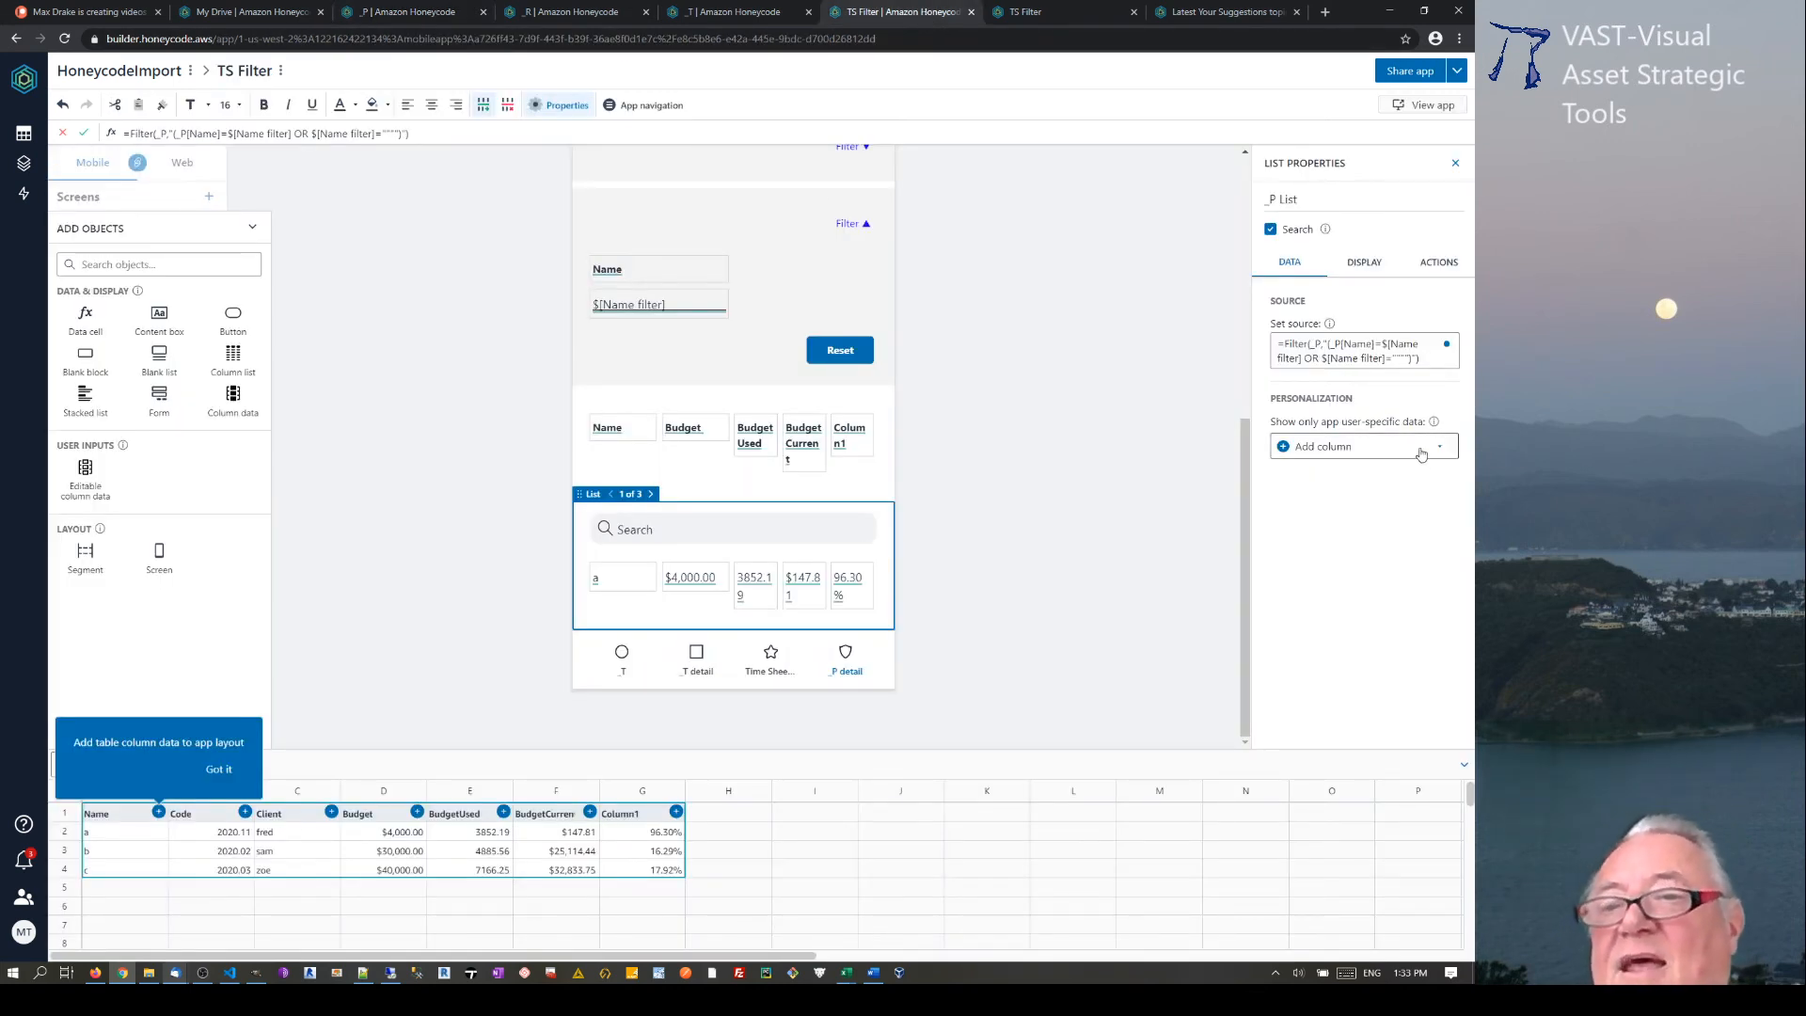
{"action": "left_click", "coordinate": [414, 13]}
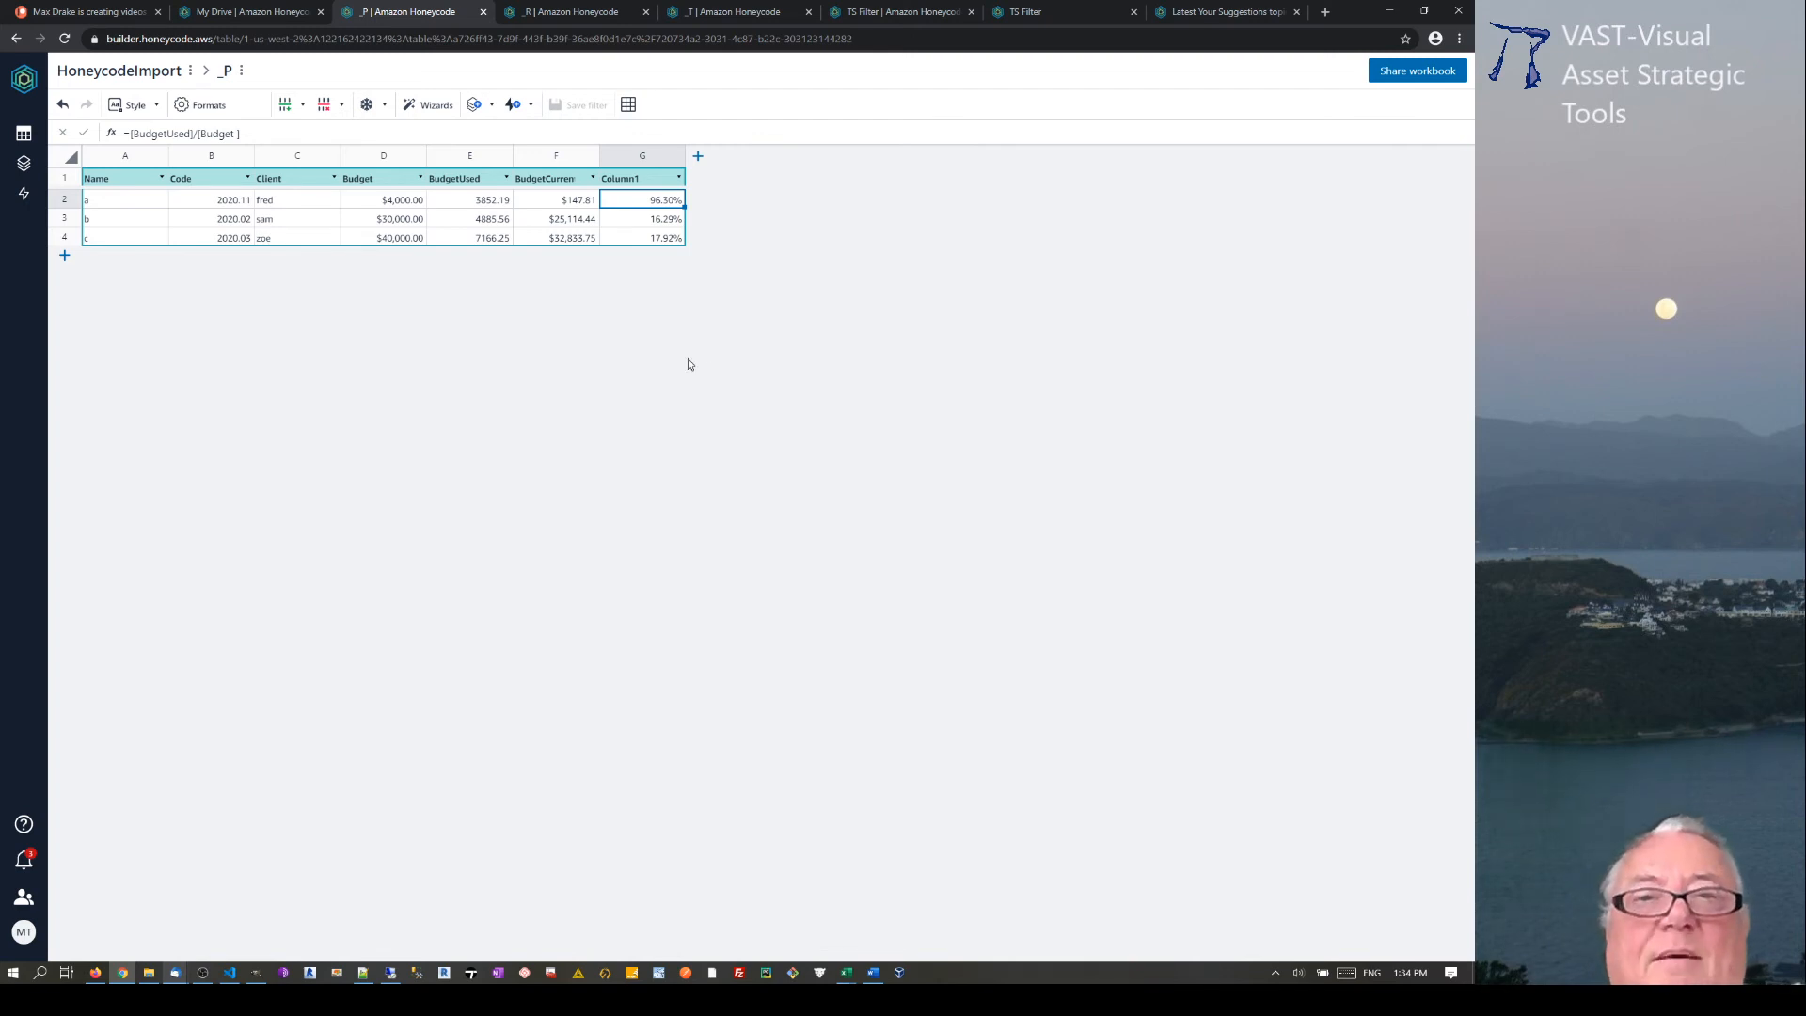
{"action": "left_click", "coordinate": [945, 15]}
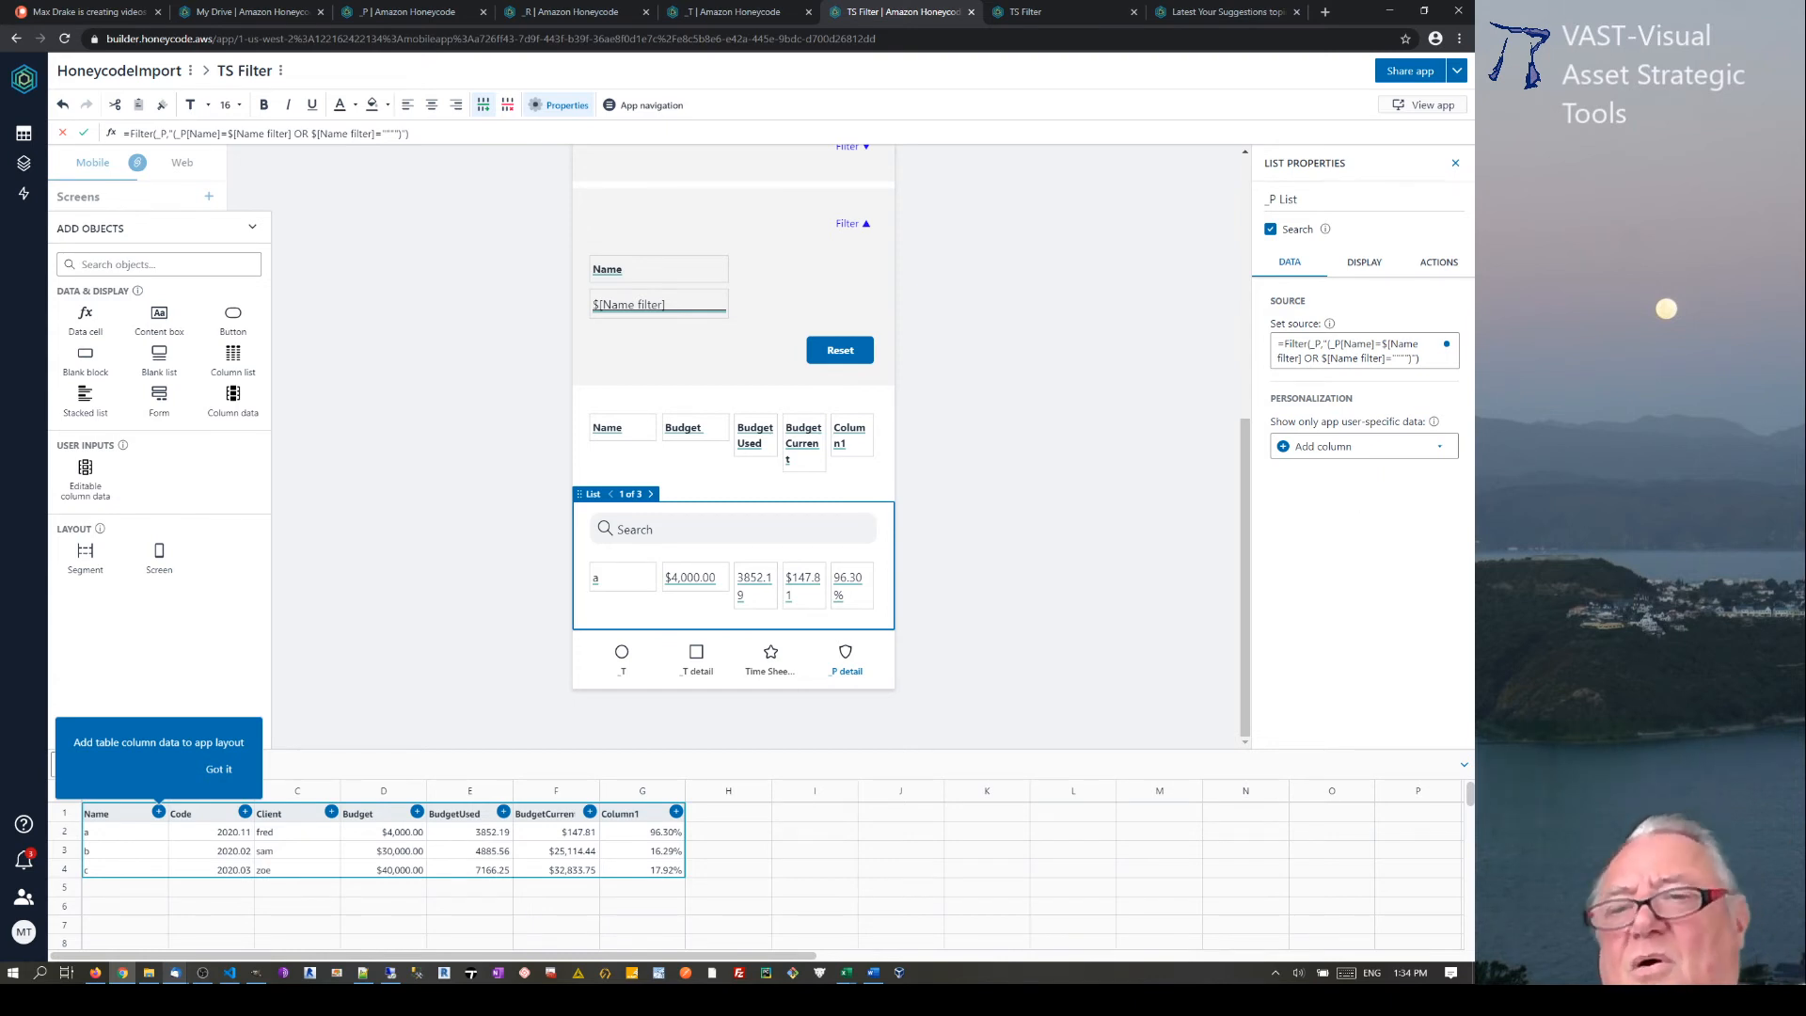
{"action": "left_click", "coordinate": [1441, 450]}
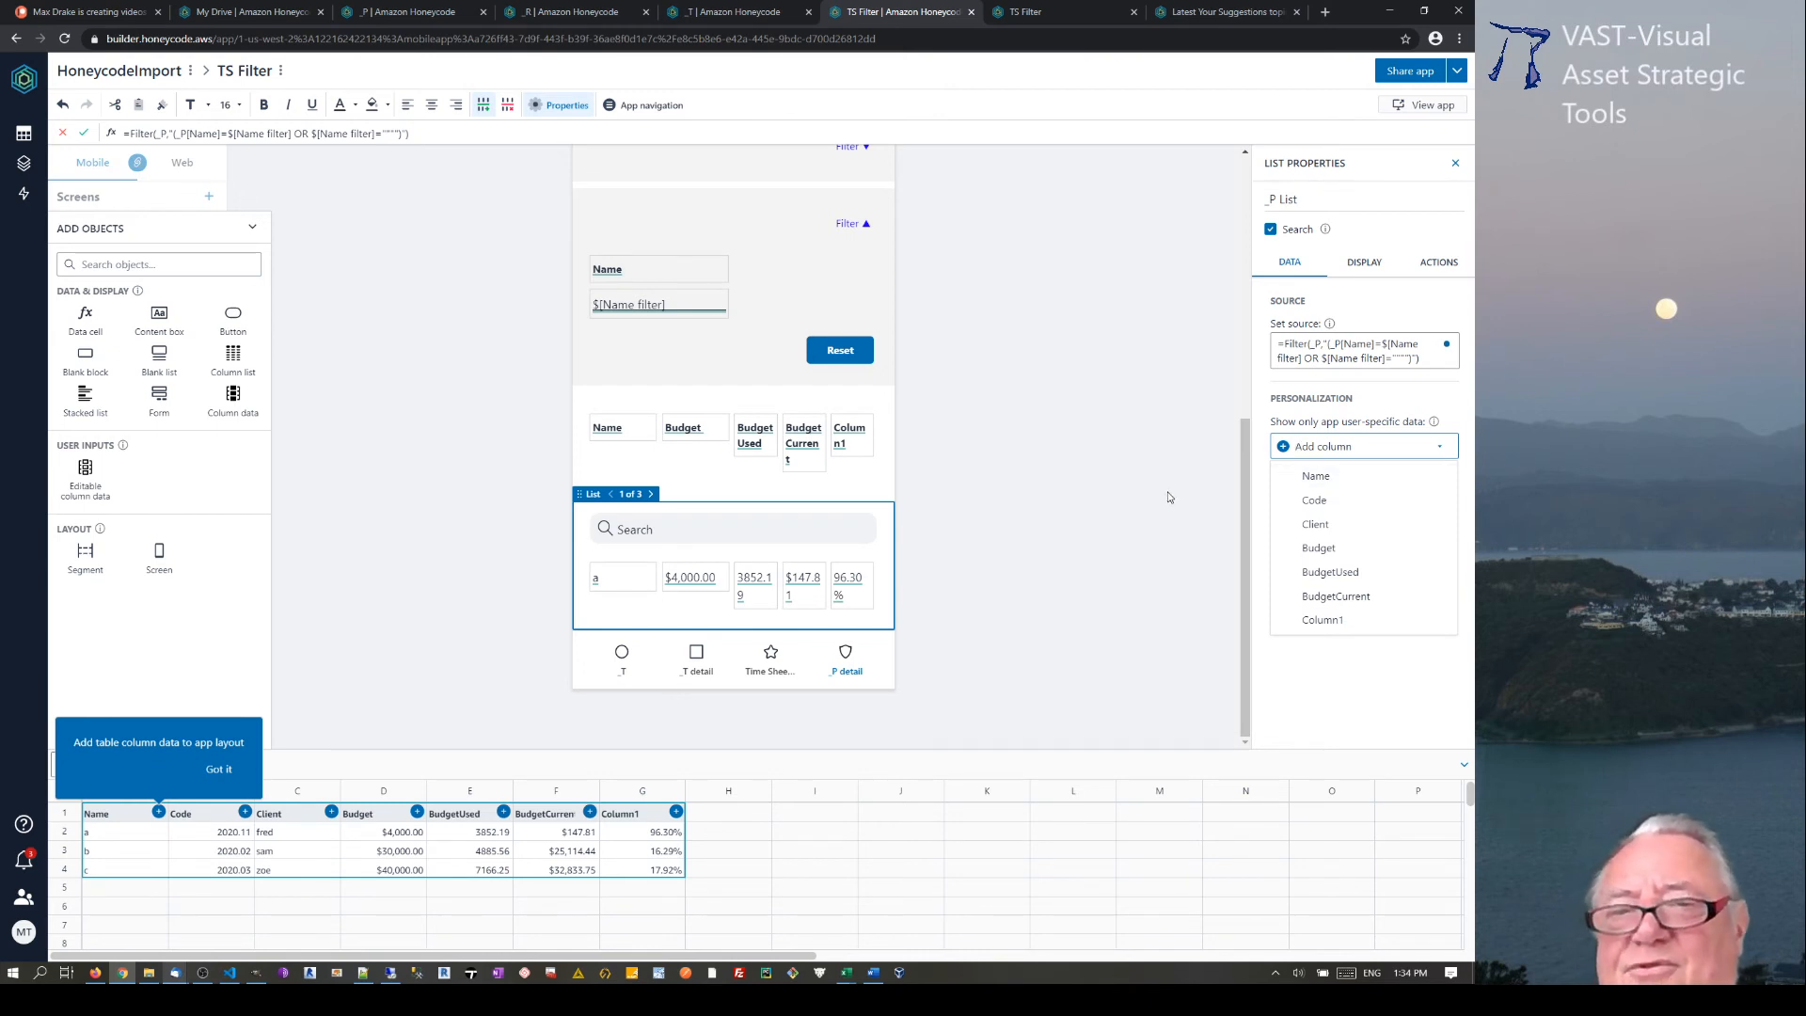
{"action": "left_click", "coordinate": [1035, 411]}
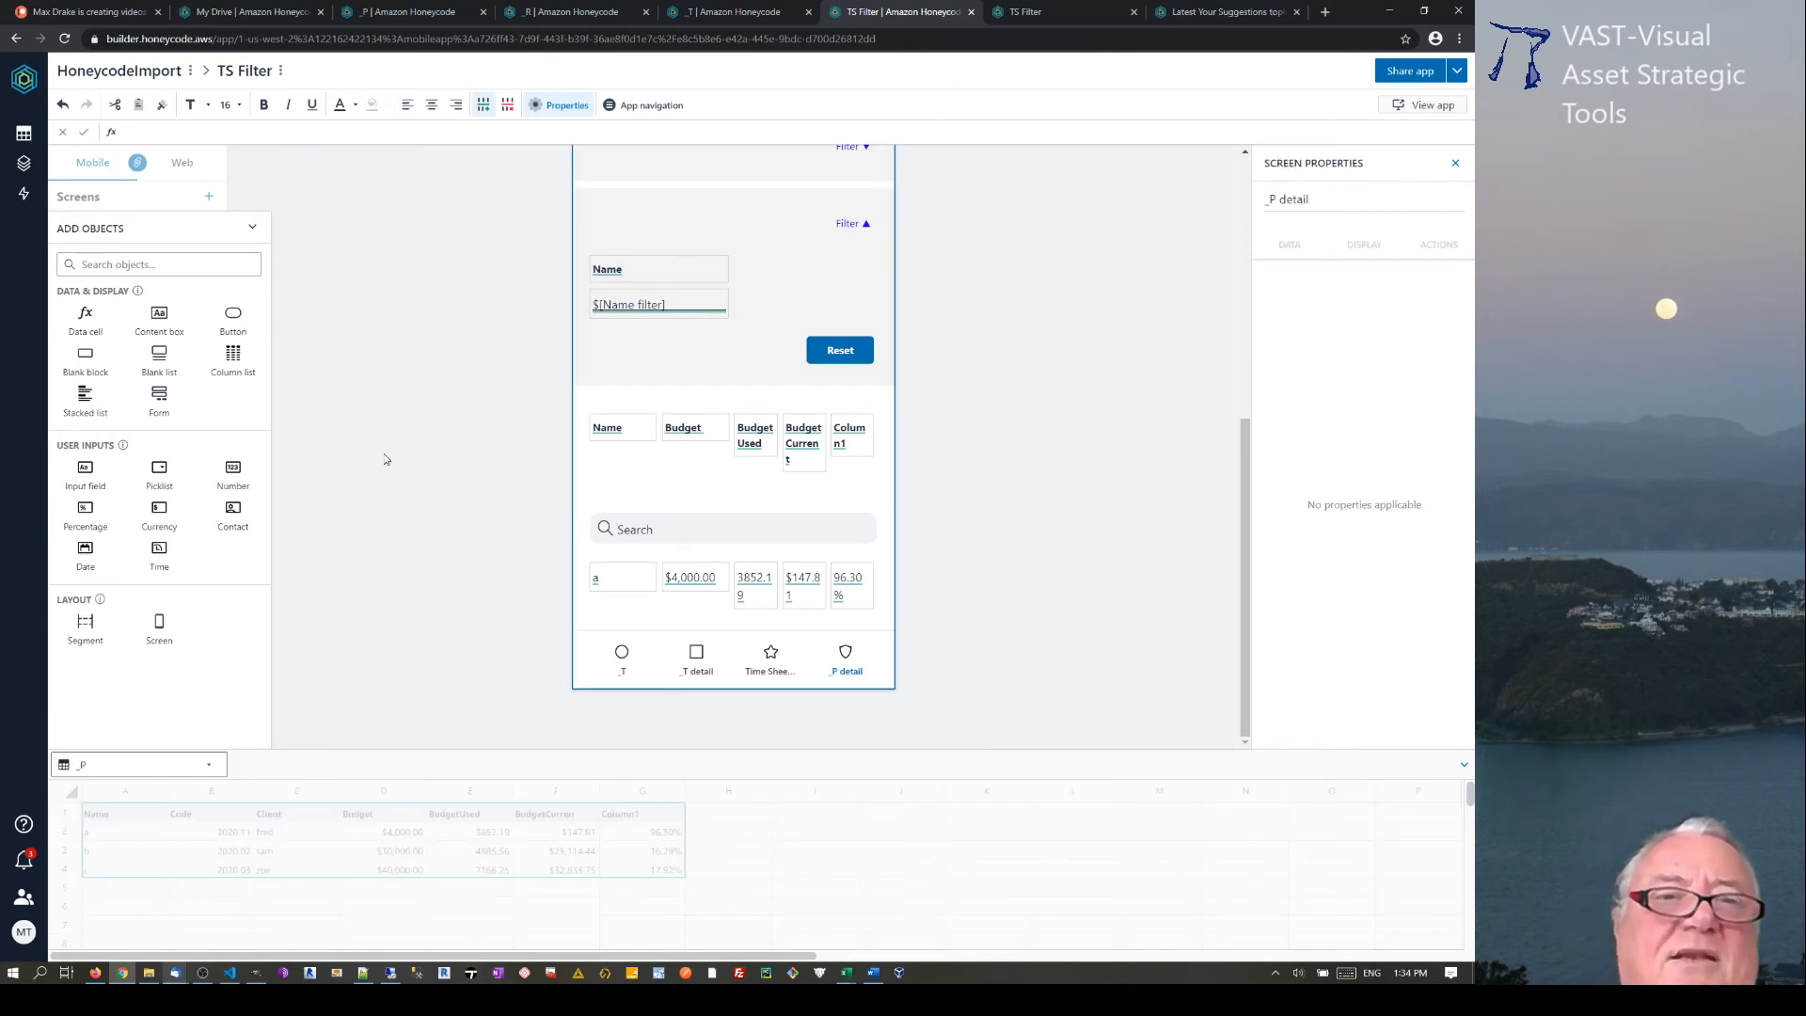
{"action": "left_click", "coordinate": [254, 229]}
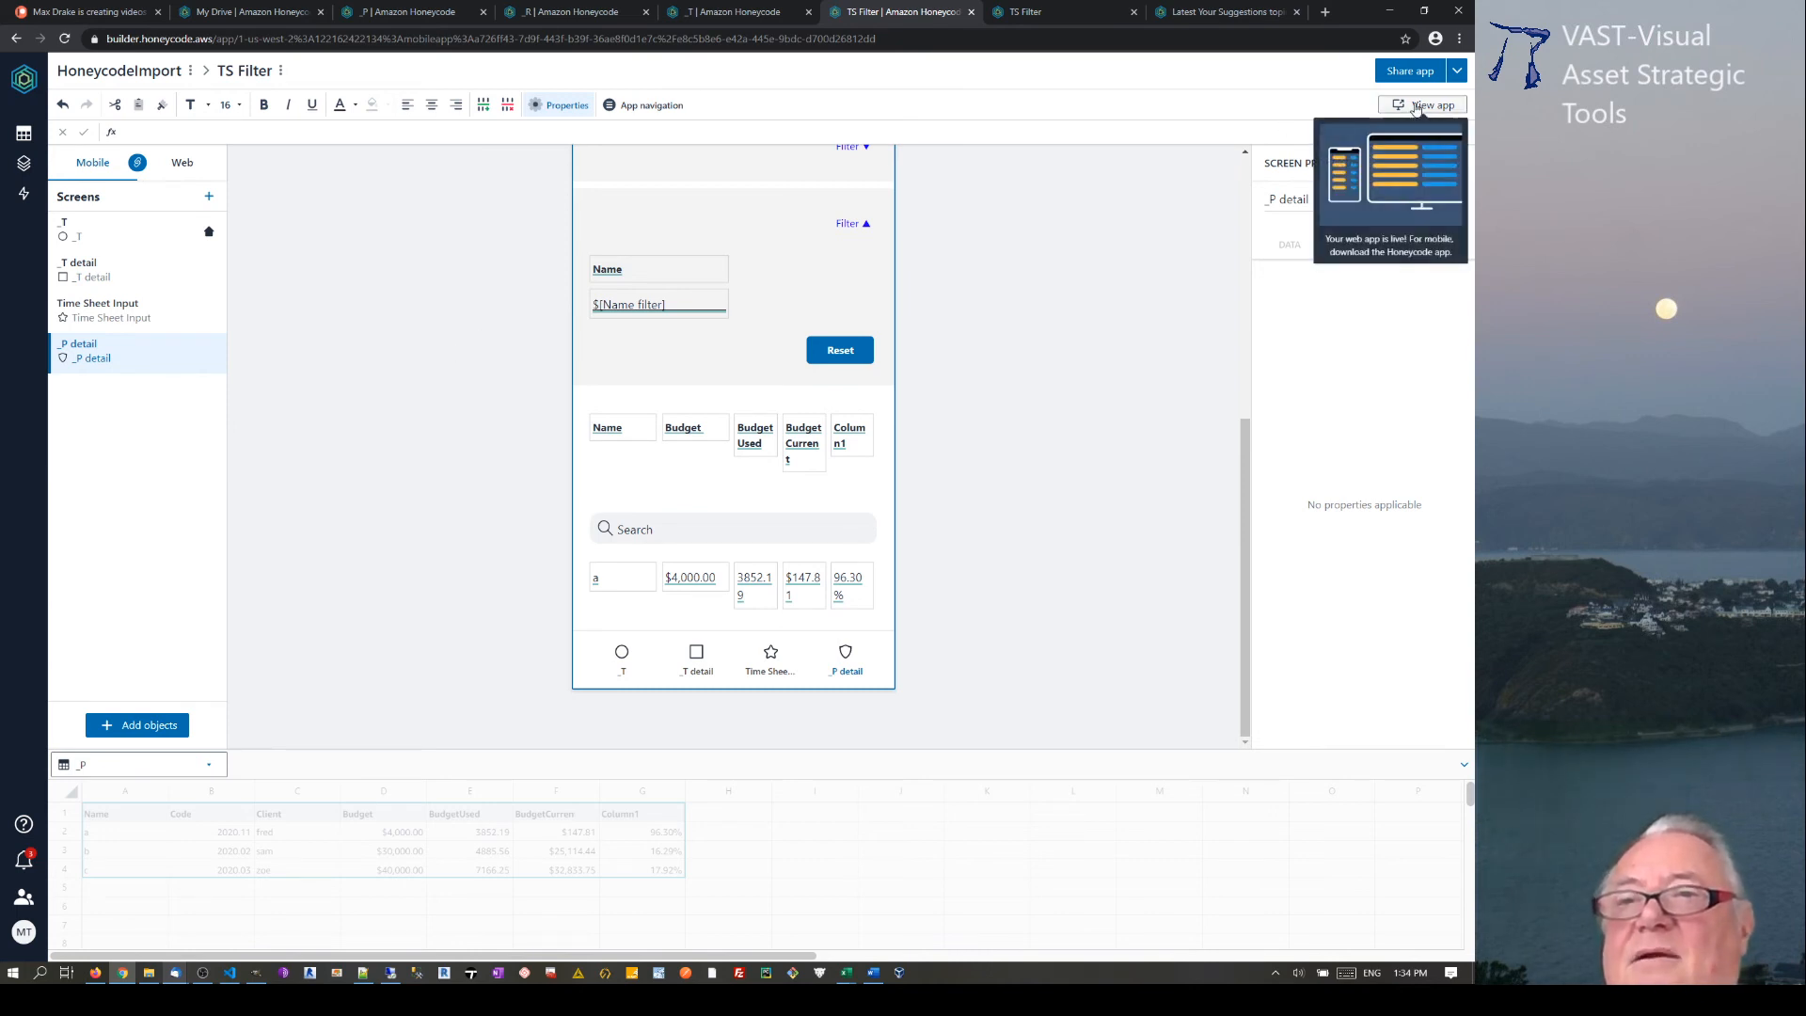
Review the budget list's BudgetCurrent and Column1 figures for project a in the running app, and look through its other screens
{"action": "left_click", "coordinate": [1035, 13]}
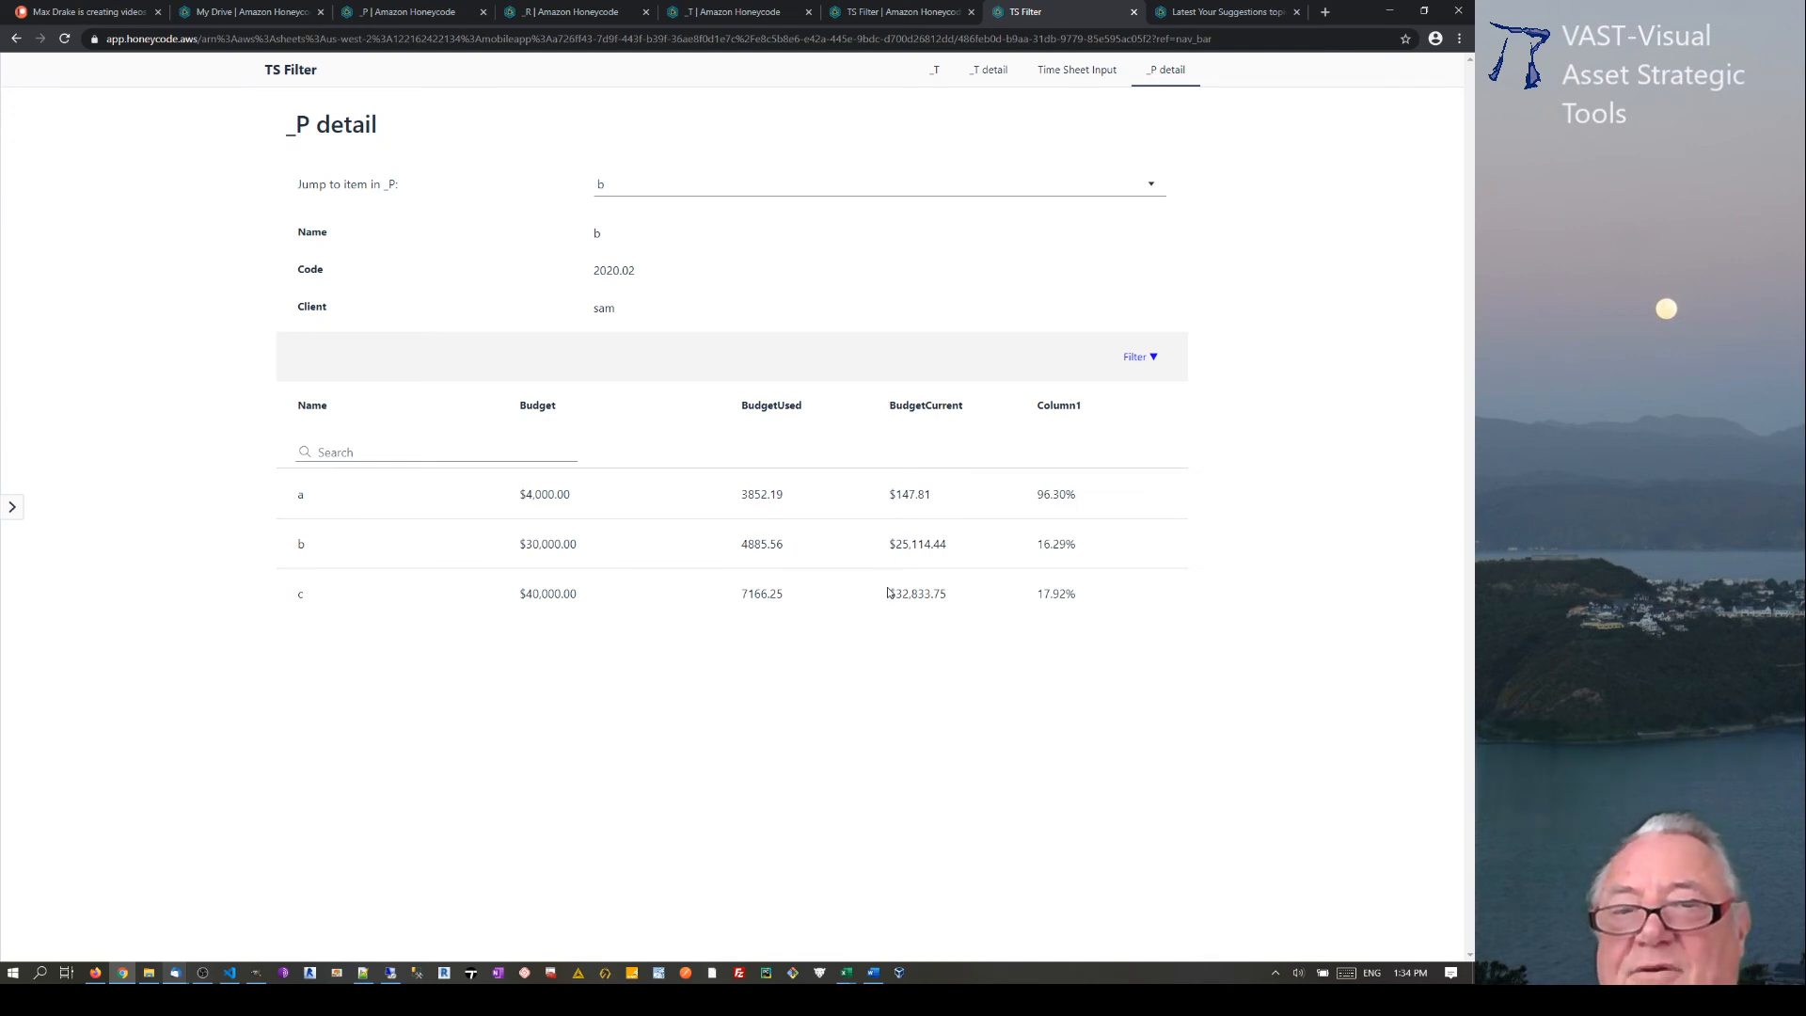
{"action": "double_click", "coordinate": [899, 499]}
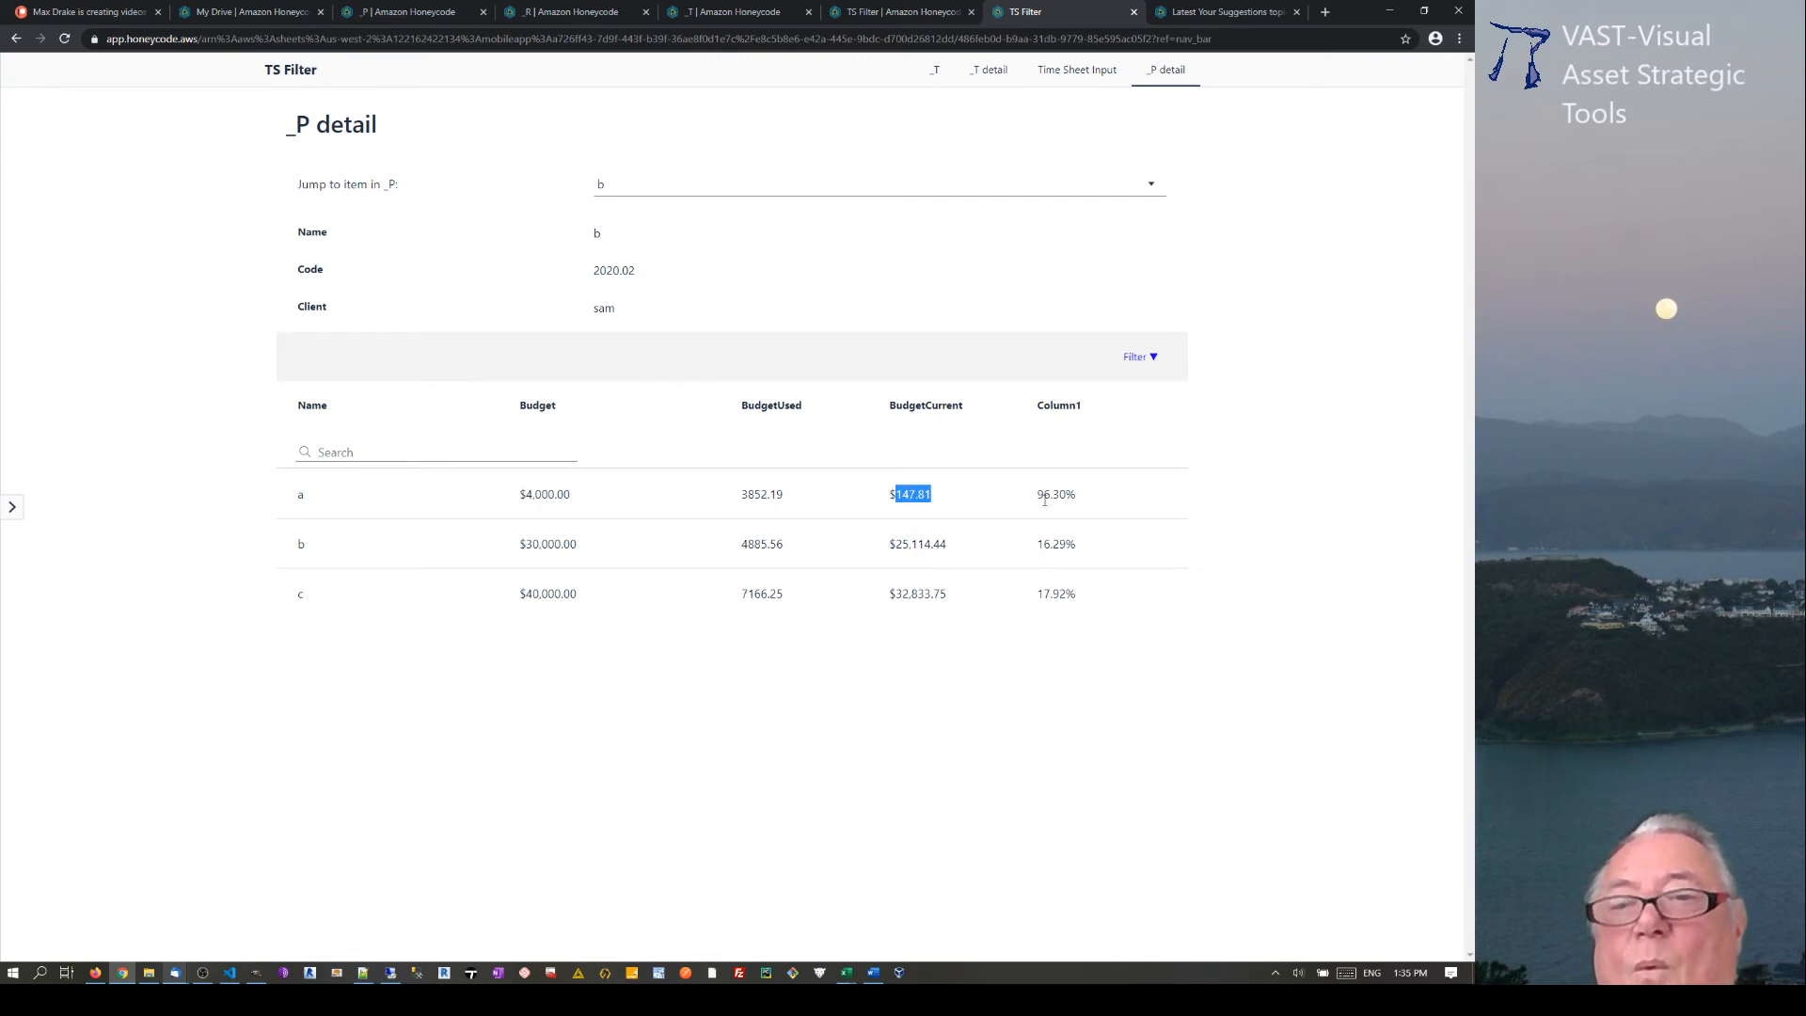
{"action": "left_click_drag", "start_coordinate": [1042, 496], "coordinate": [1066, 496]}
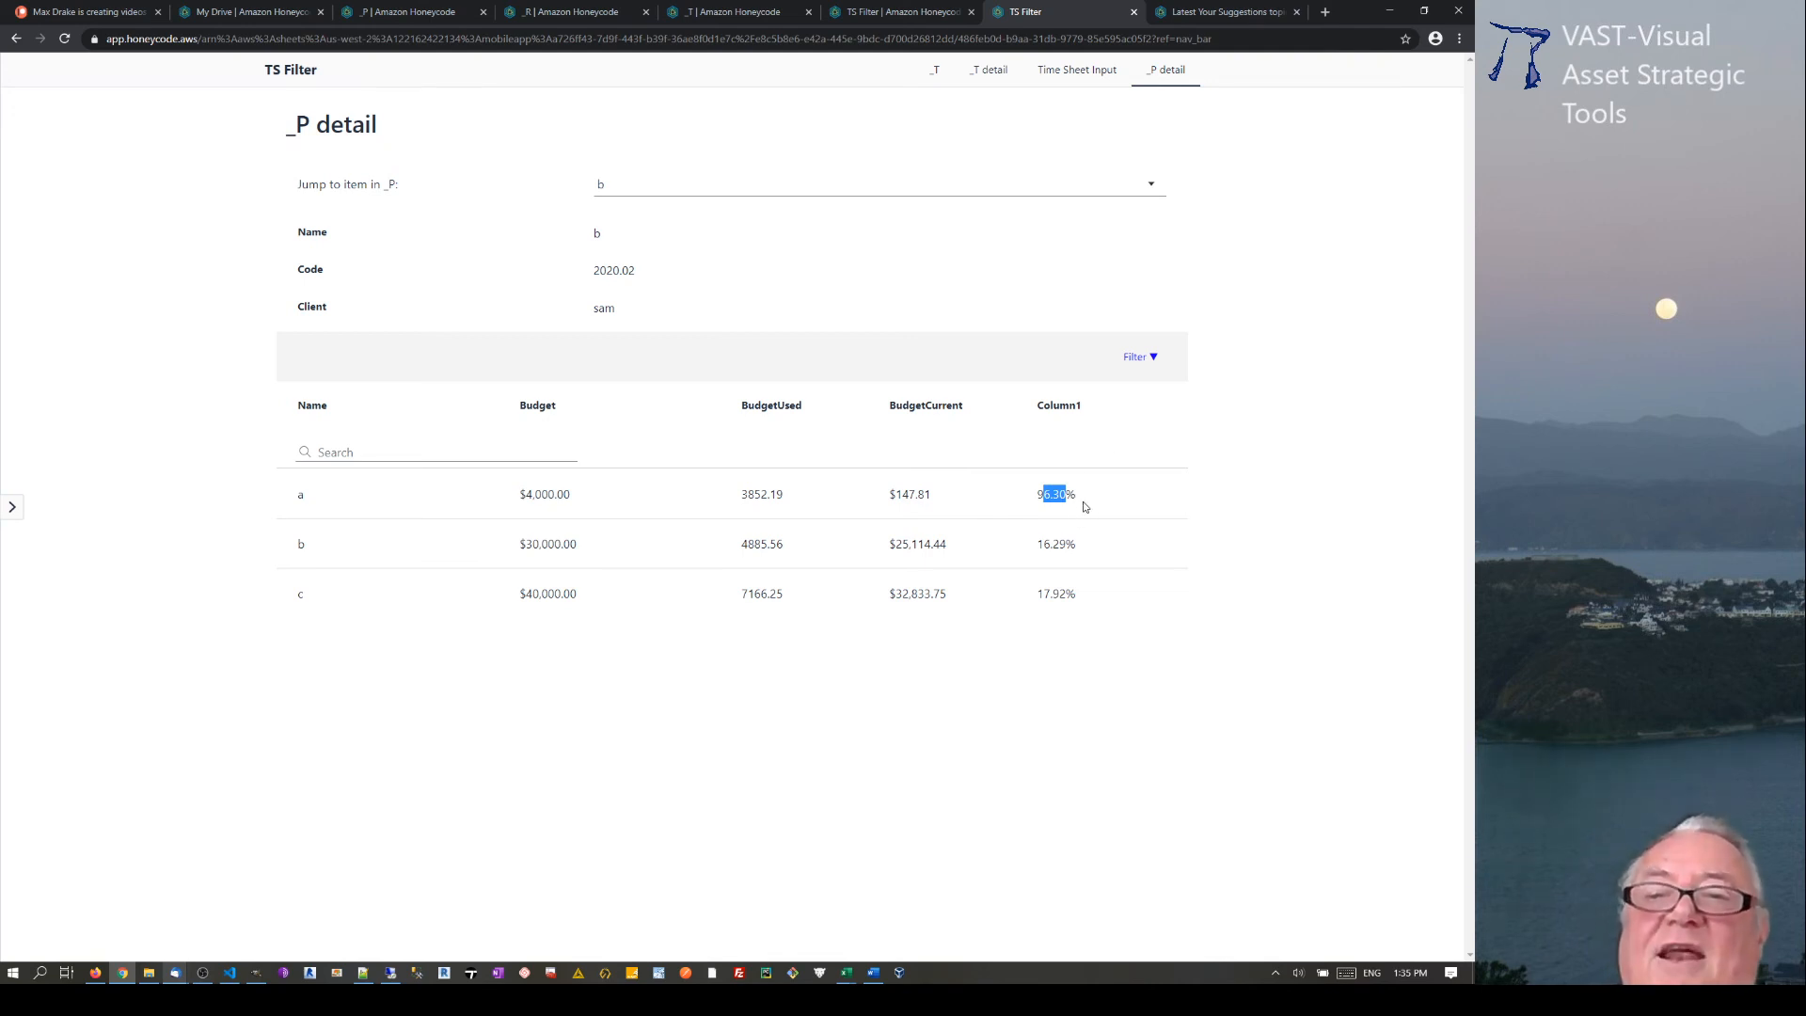
{"action": "left_click", "coordinate": [1164, 72]}
{"action": "left_click", "coordinate": [948, 75]}
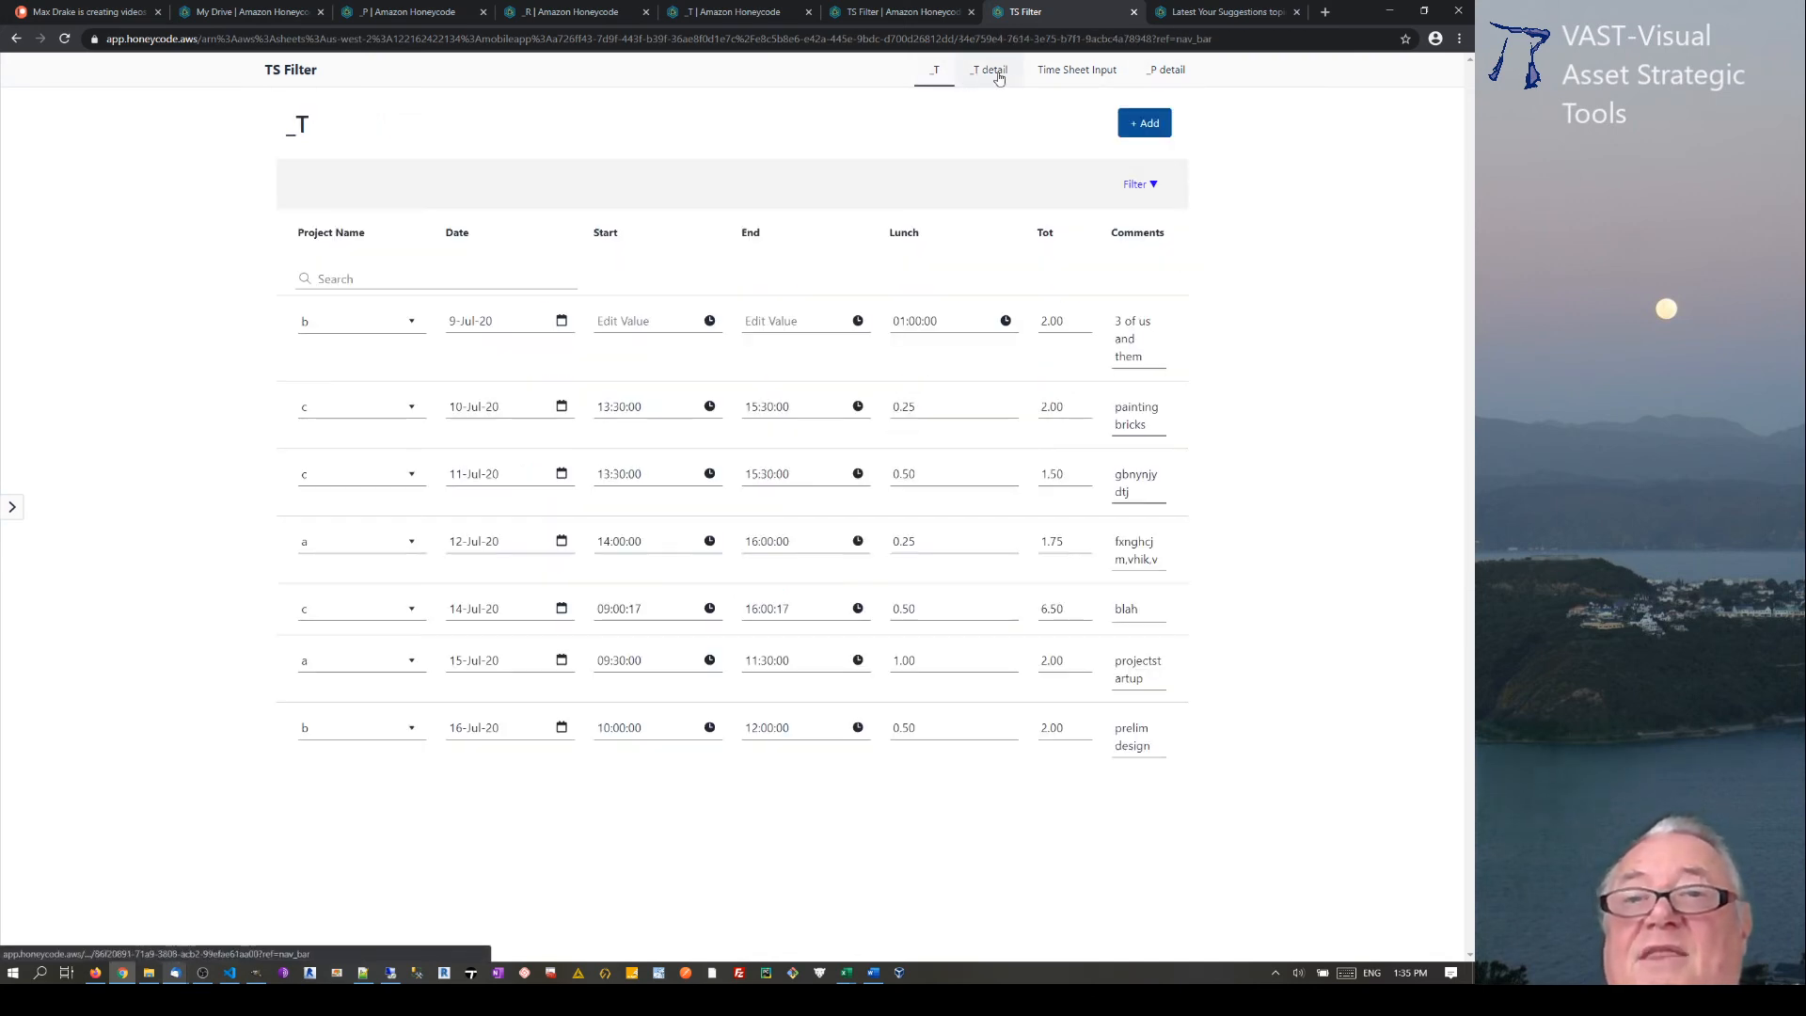
{"action": "left_click", "coordinate": [1070, 72]}
{"action": "left_click", "coordinate": [1164, 73]}
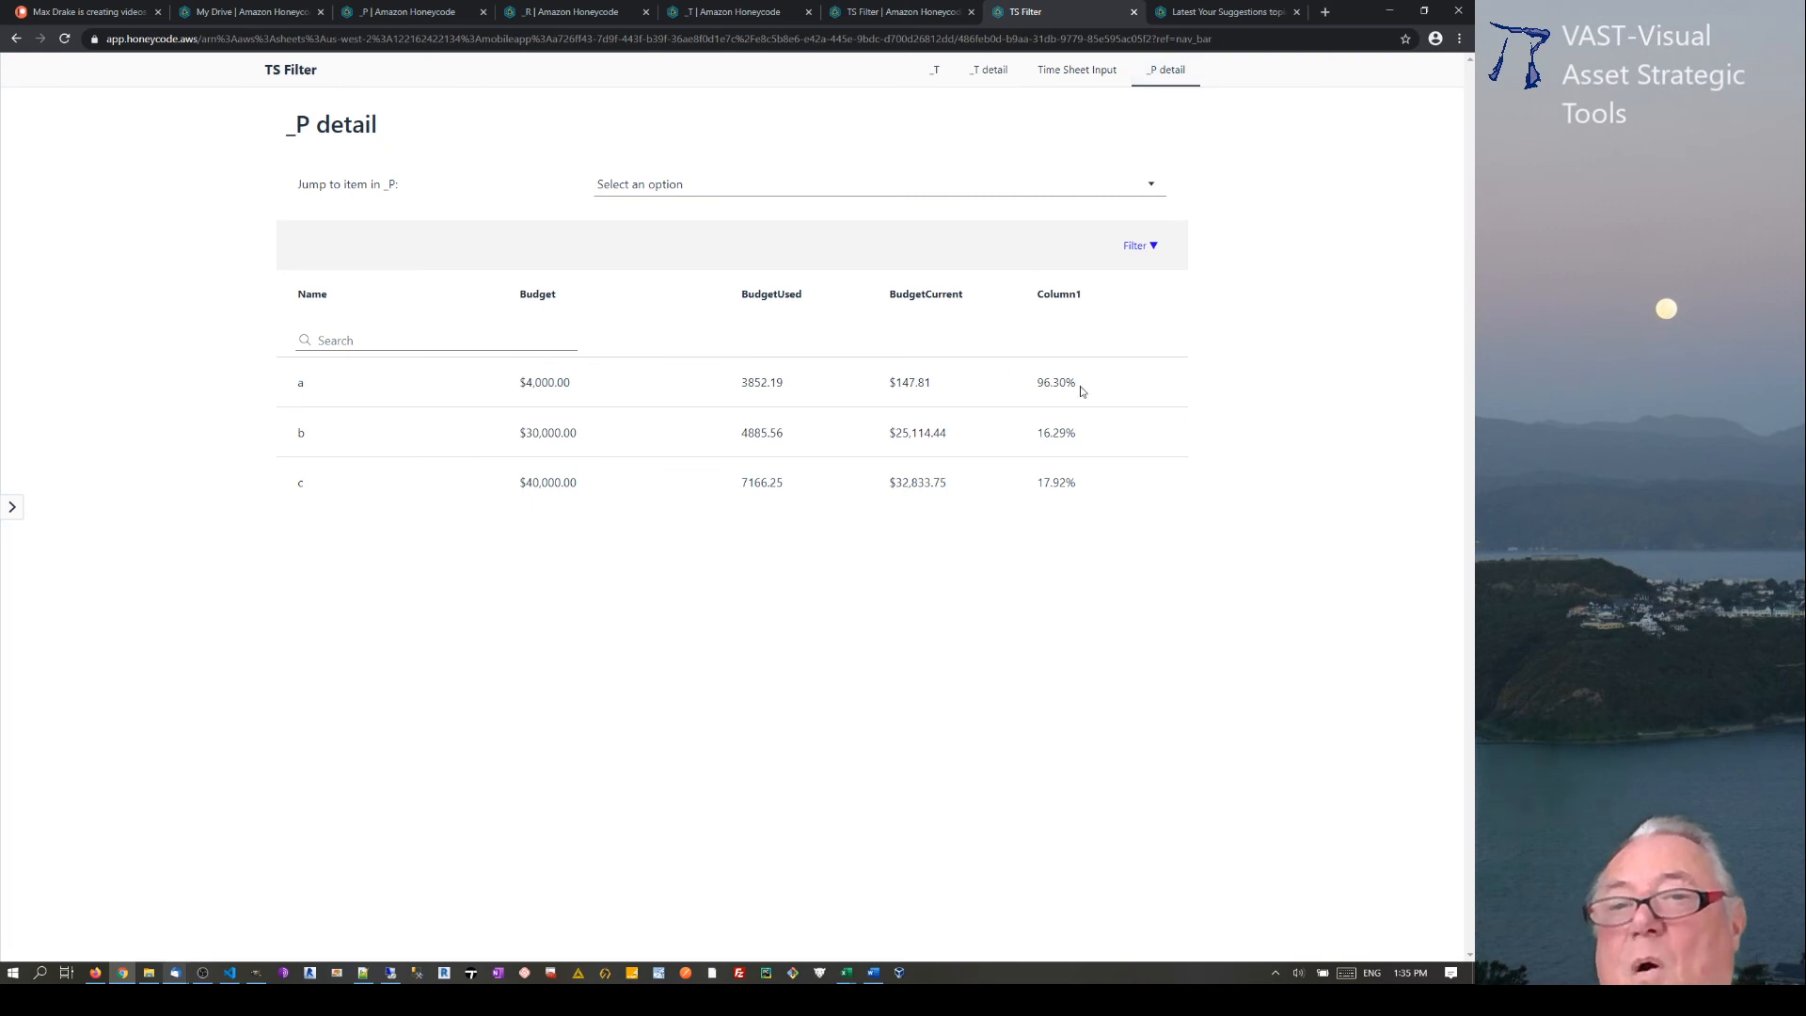
Filter the _P detail budget list by Name a, remove the filter, and view the Time Sheet Input screen
{"action": "left_click", "coordinate": [1156, 248]}
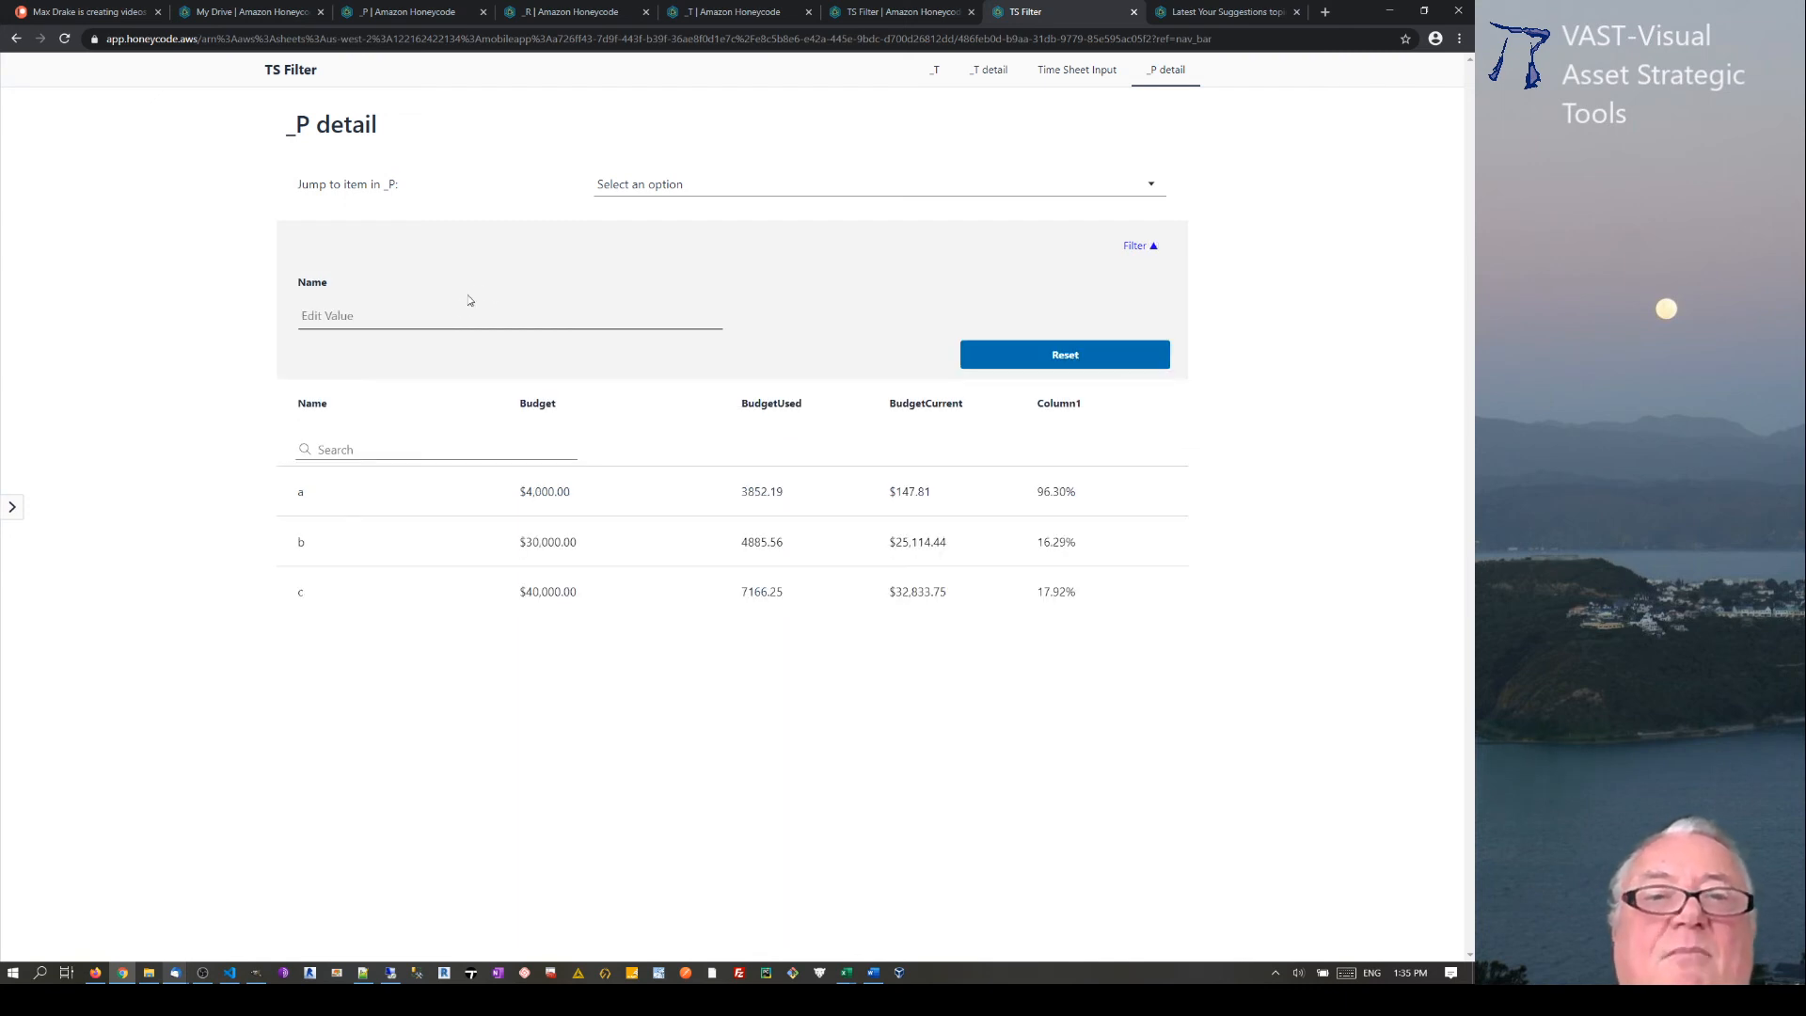
{"action": "left_click", "coordinate": [420, 316]}
{"action": "type", "text": "a"}
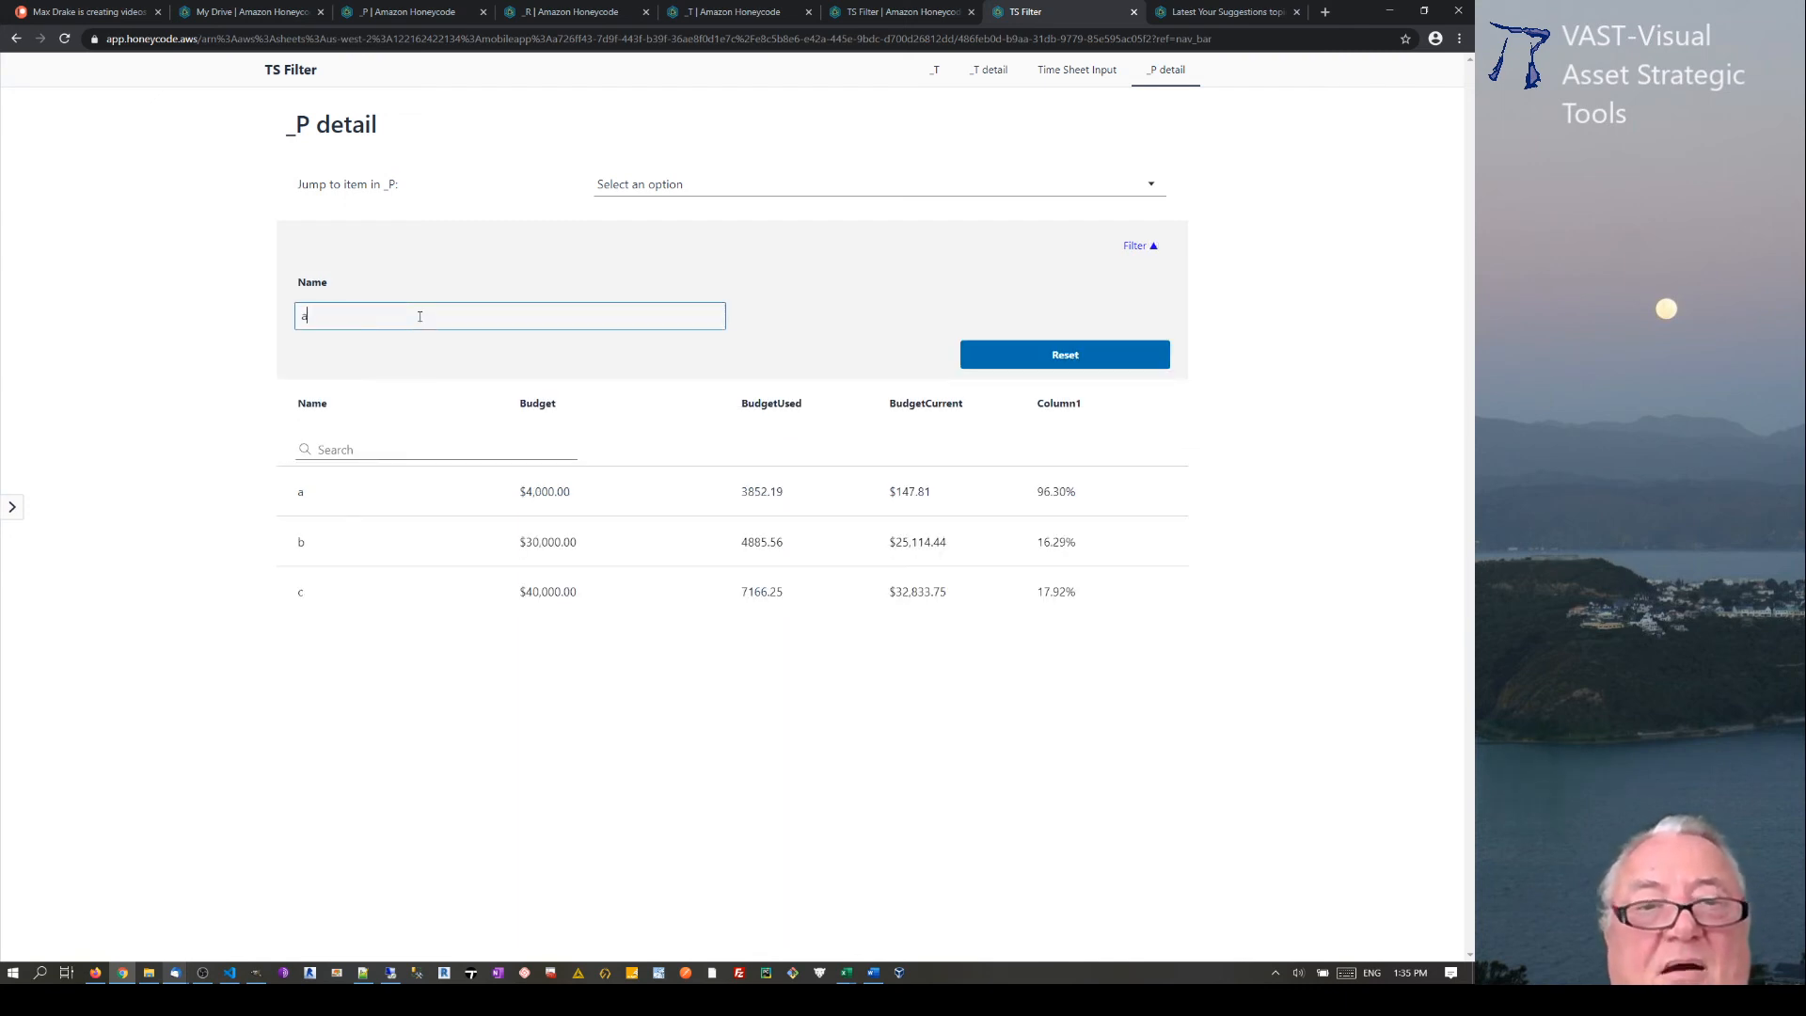
{"action": "left_click", "coordinate": [1013, 364]}
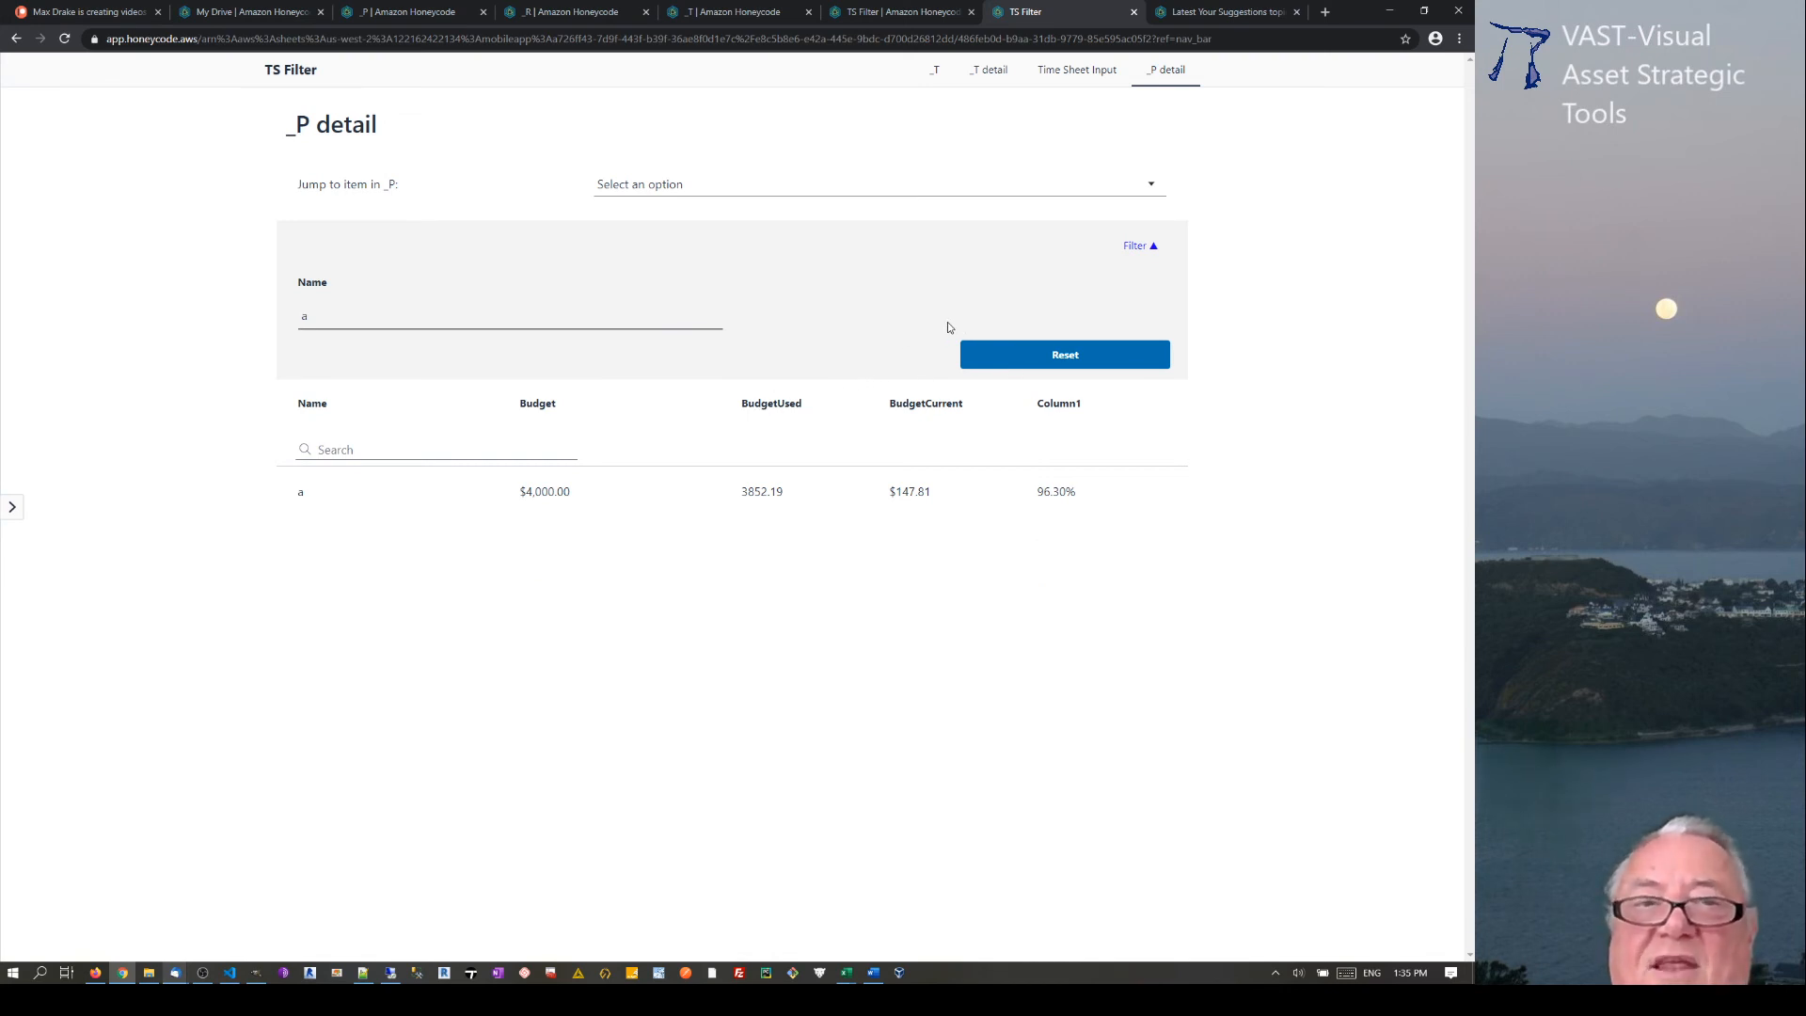
{"action": "left_click", "coordinate": [1156, 249]}
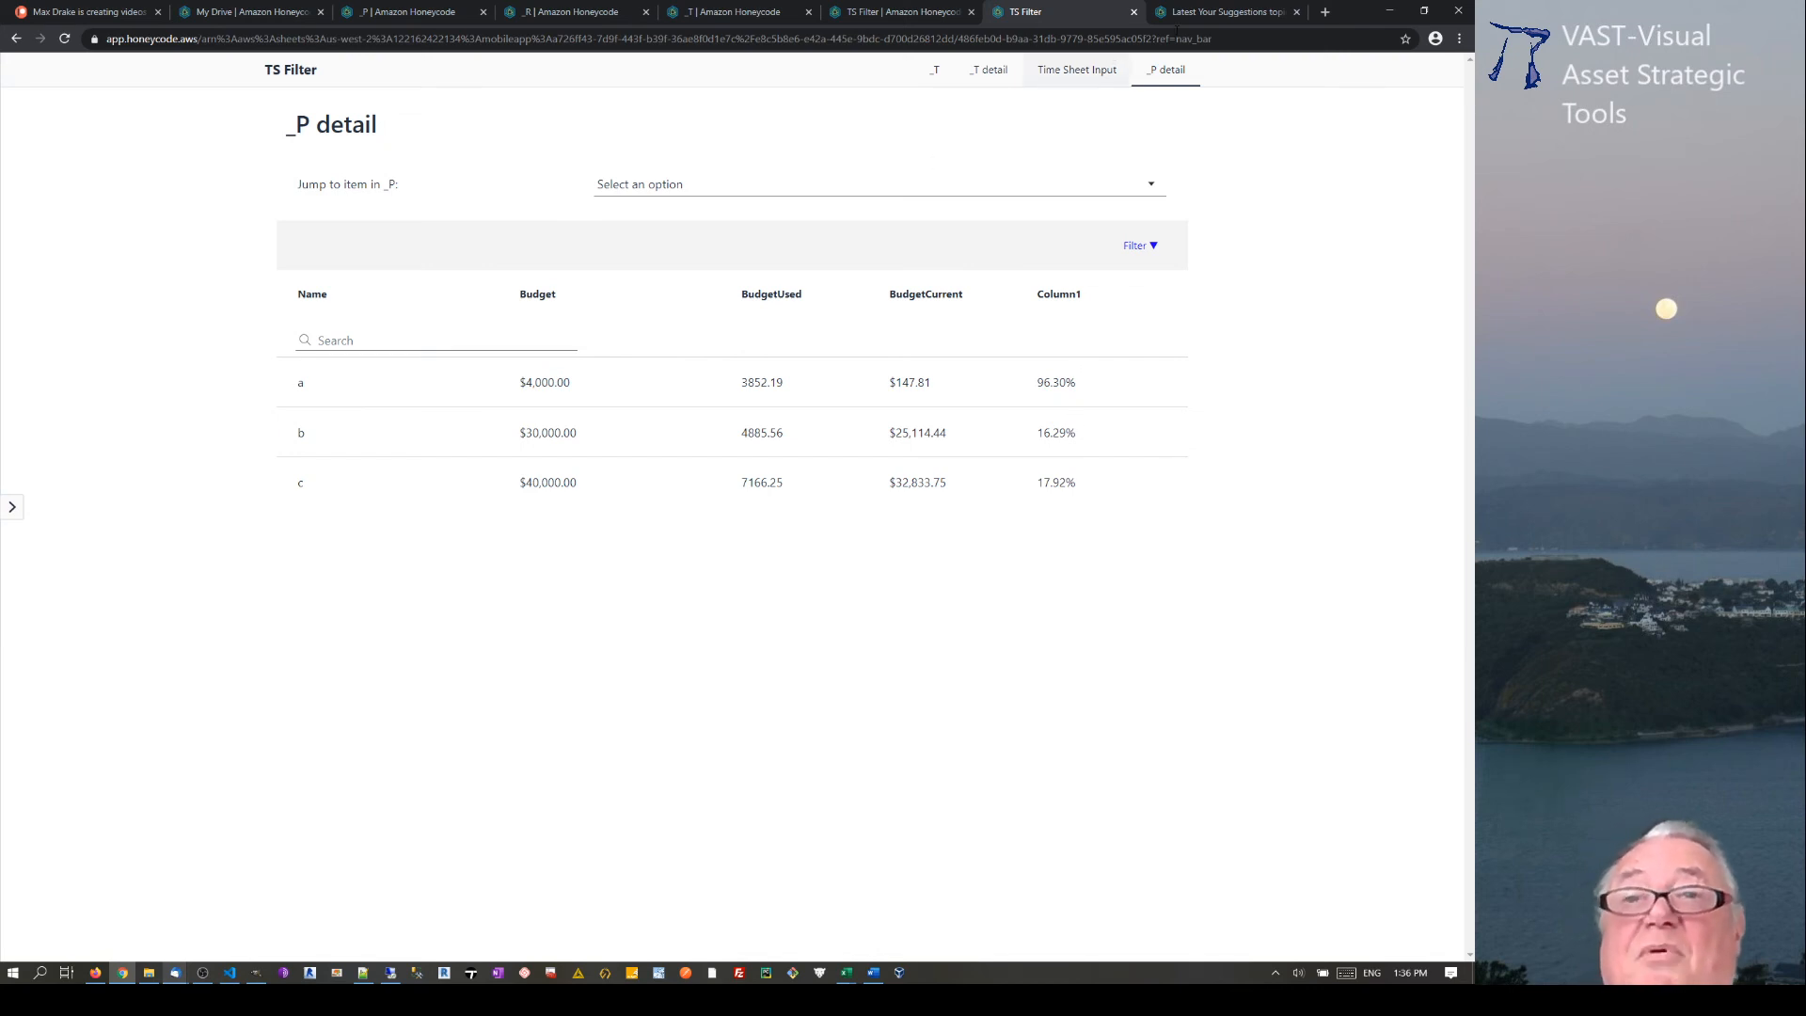
{"action": "left_click", "coordinate": [1080, 72]}
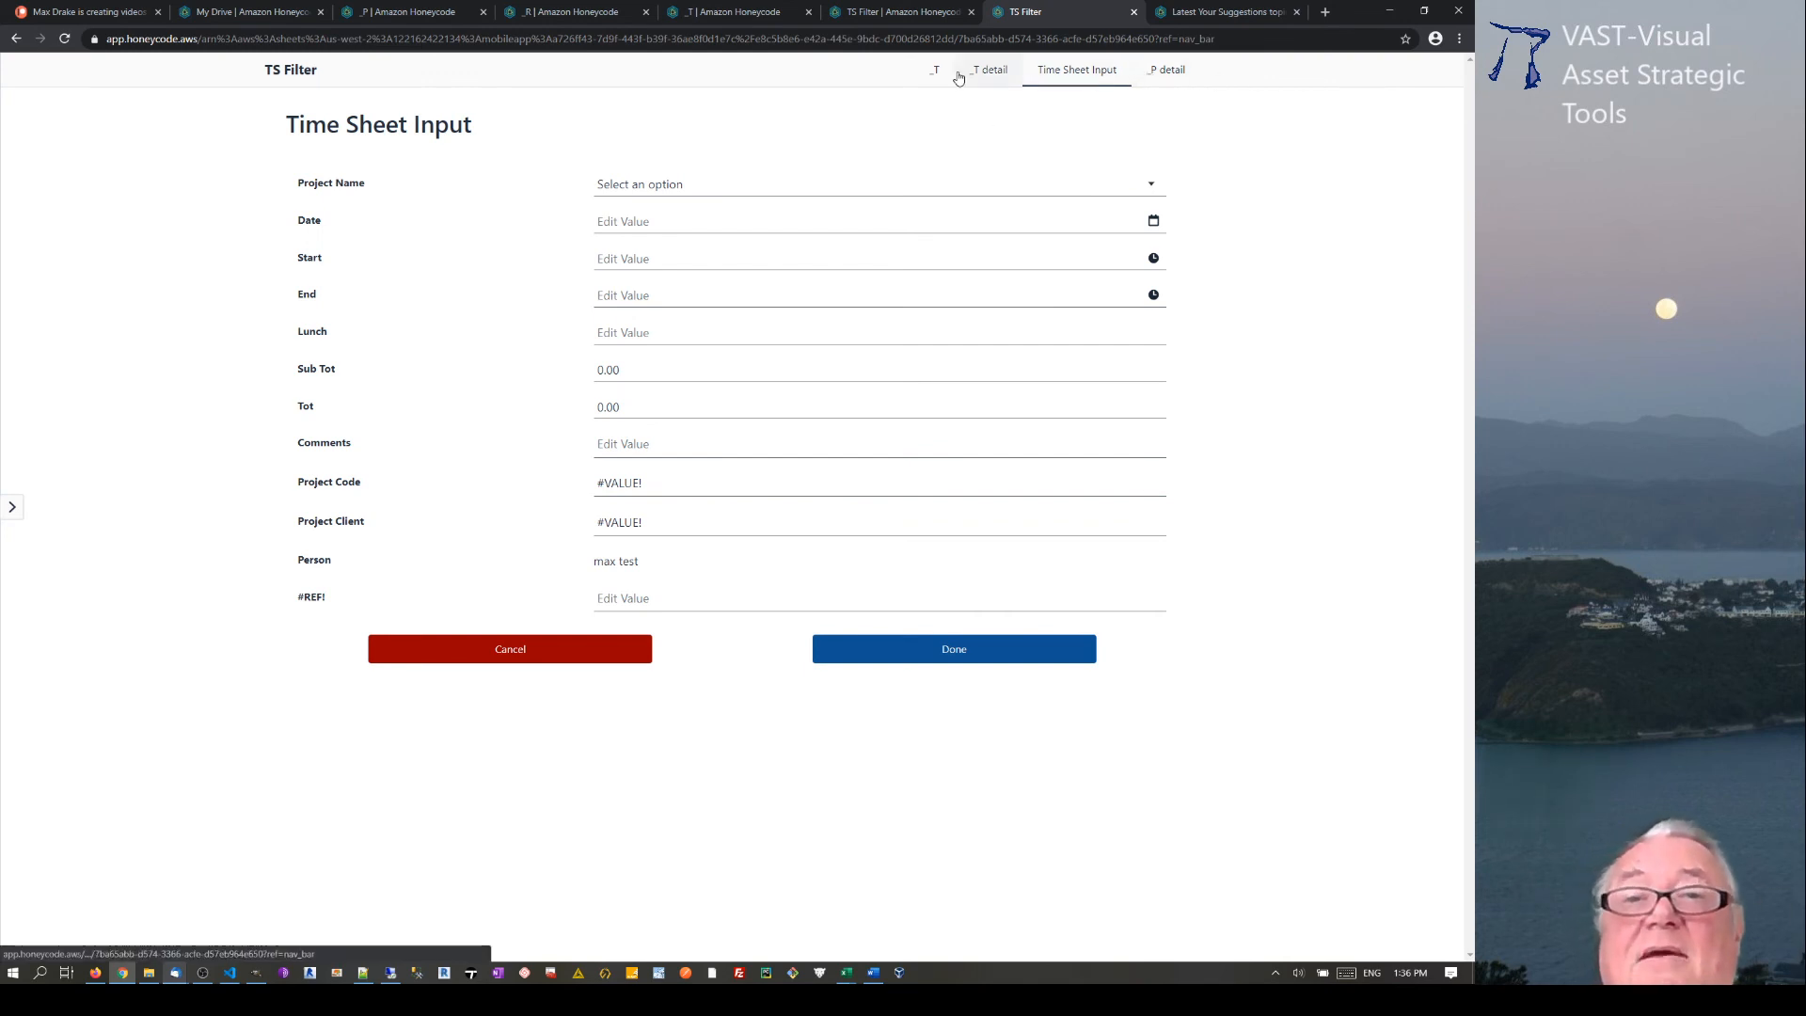
Clear the Project Name filter in the _T table
{"action": "left_click", "coordinate": [732, 13]}
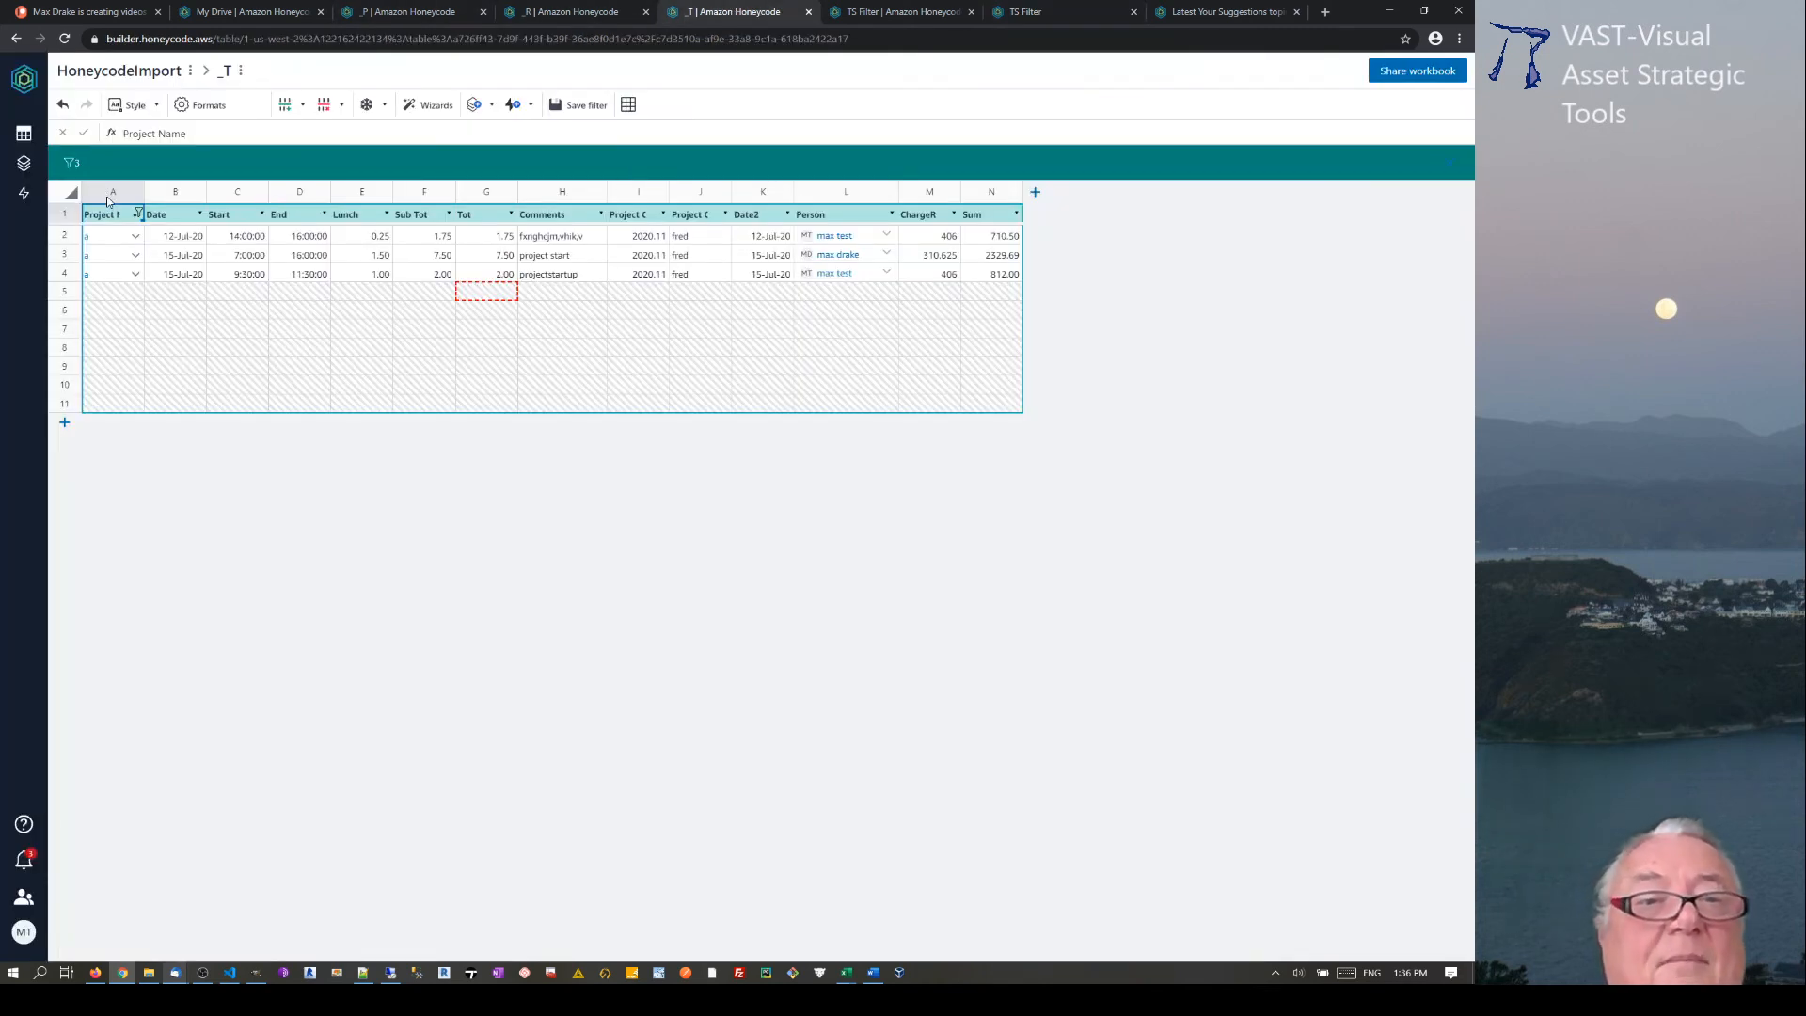
{"action": "left_click", "coordinate": [137, 214]}
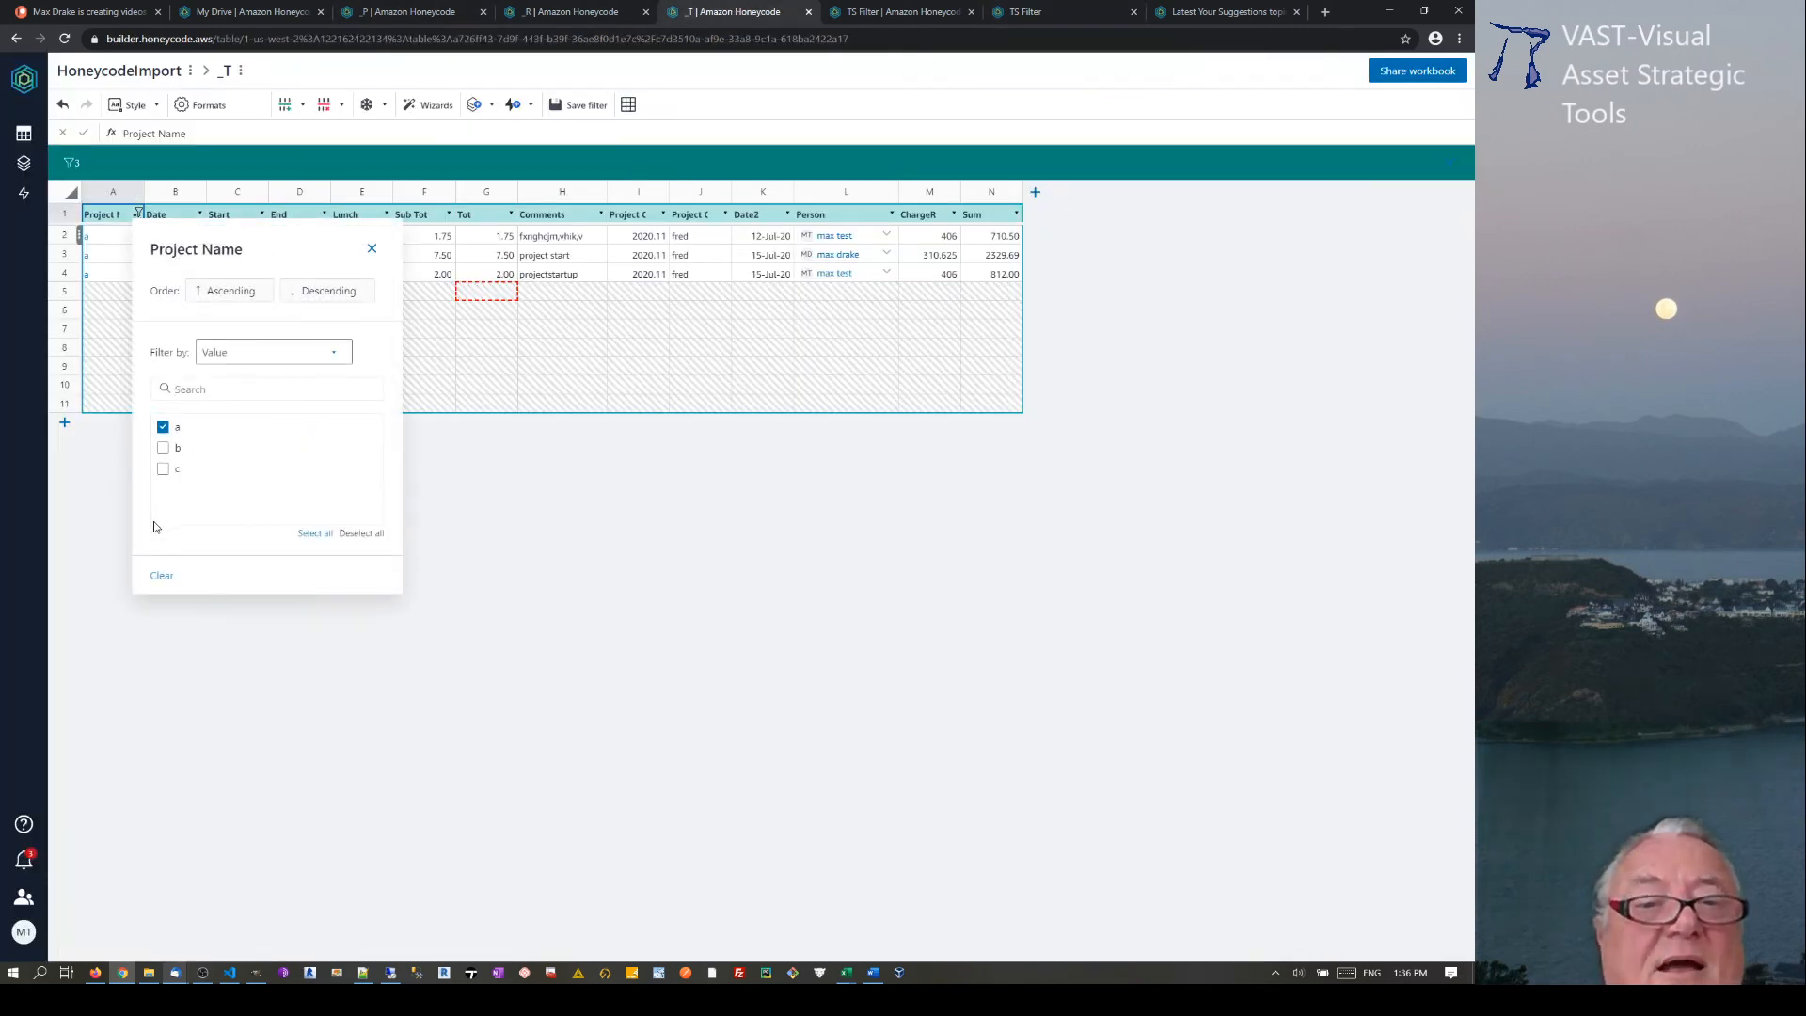
{"action": "left_click", "coordinate": [160, 577]}
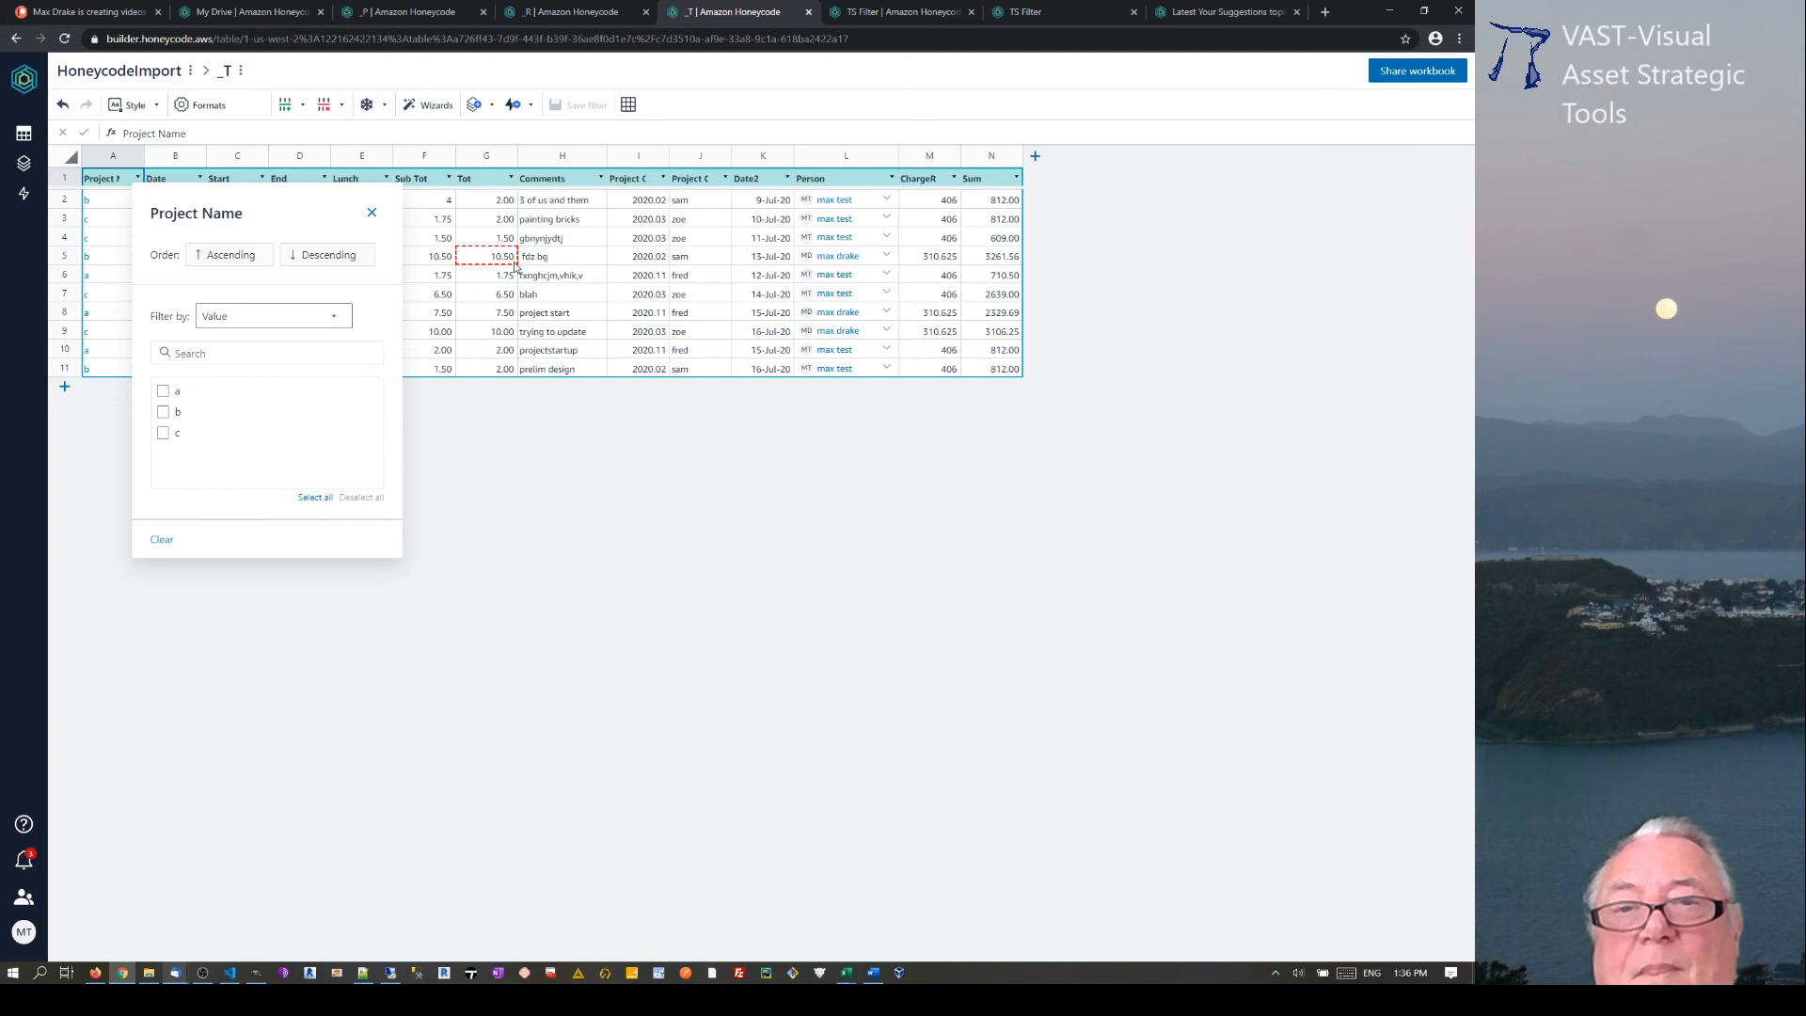
{"action": "left_click", "coordinate": [451, 401]}
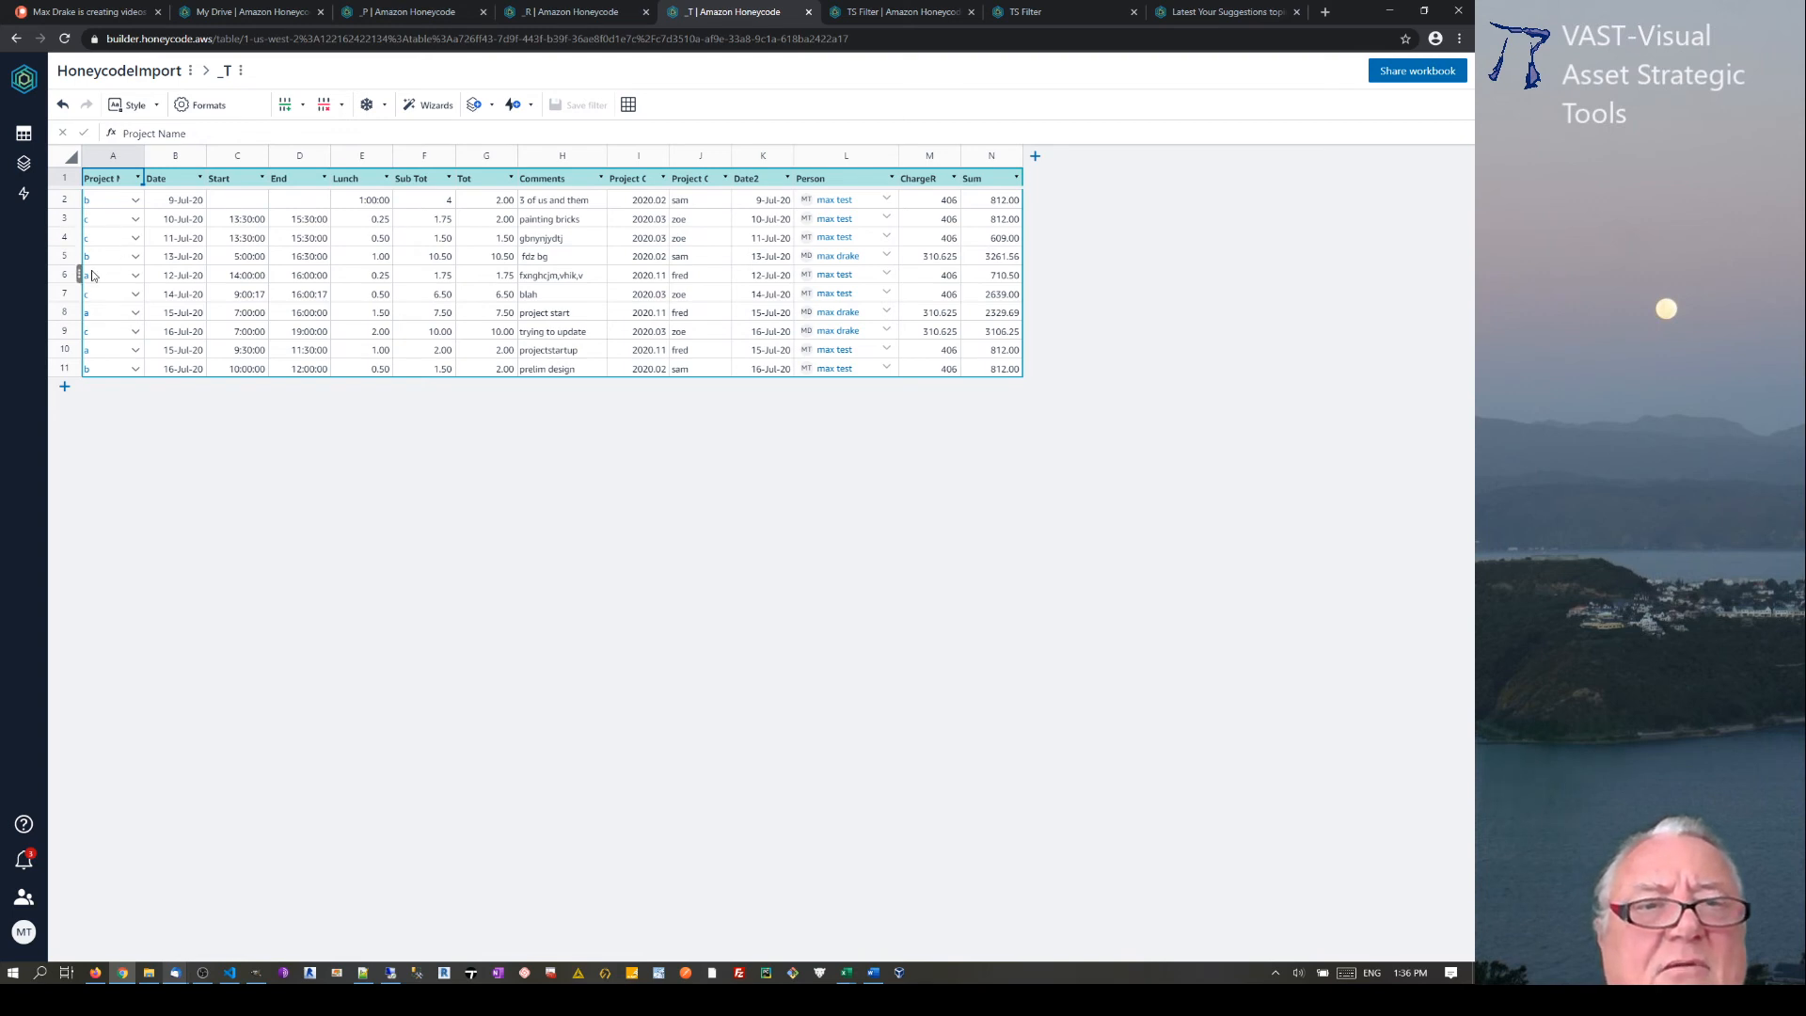
Set Tot to 6 for project a's 12-Jul-20 entry in _T and check project a's budget in the _P table
{"action": "left_click", "coordinate": [500, 278]}
{"action": "type", "text": "6"}
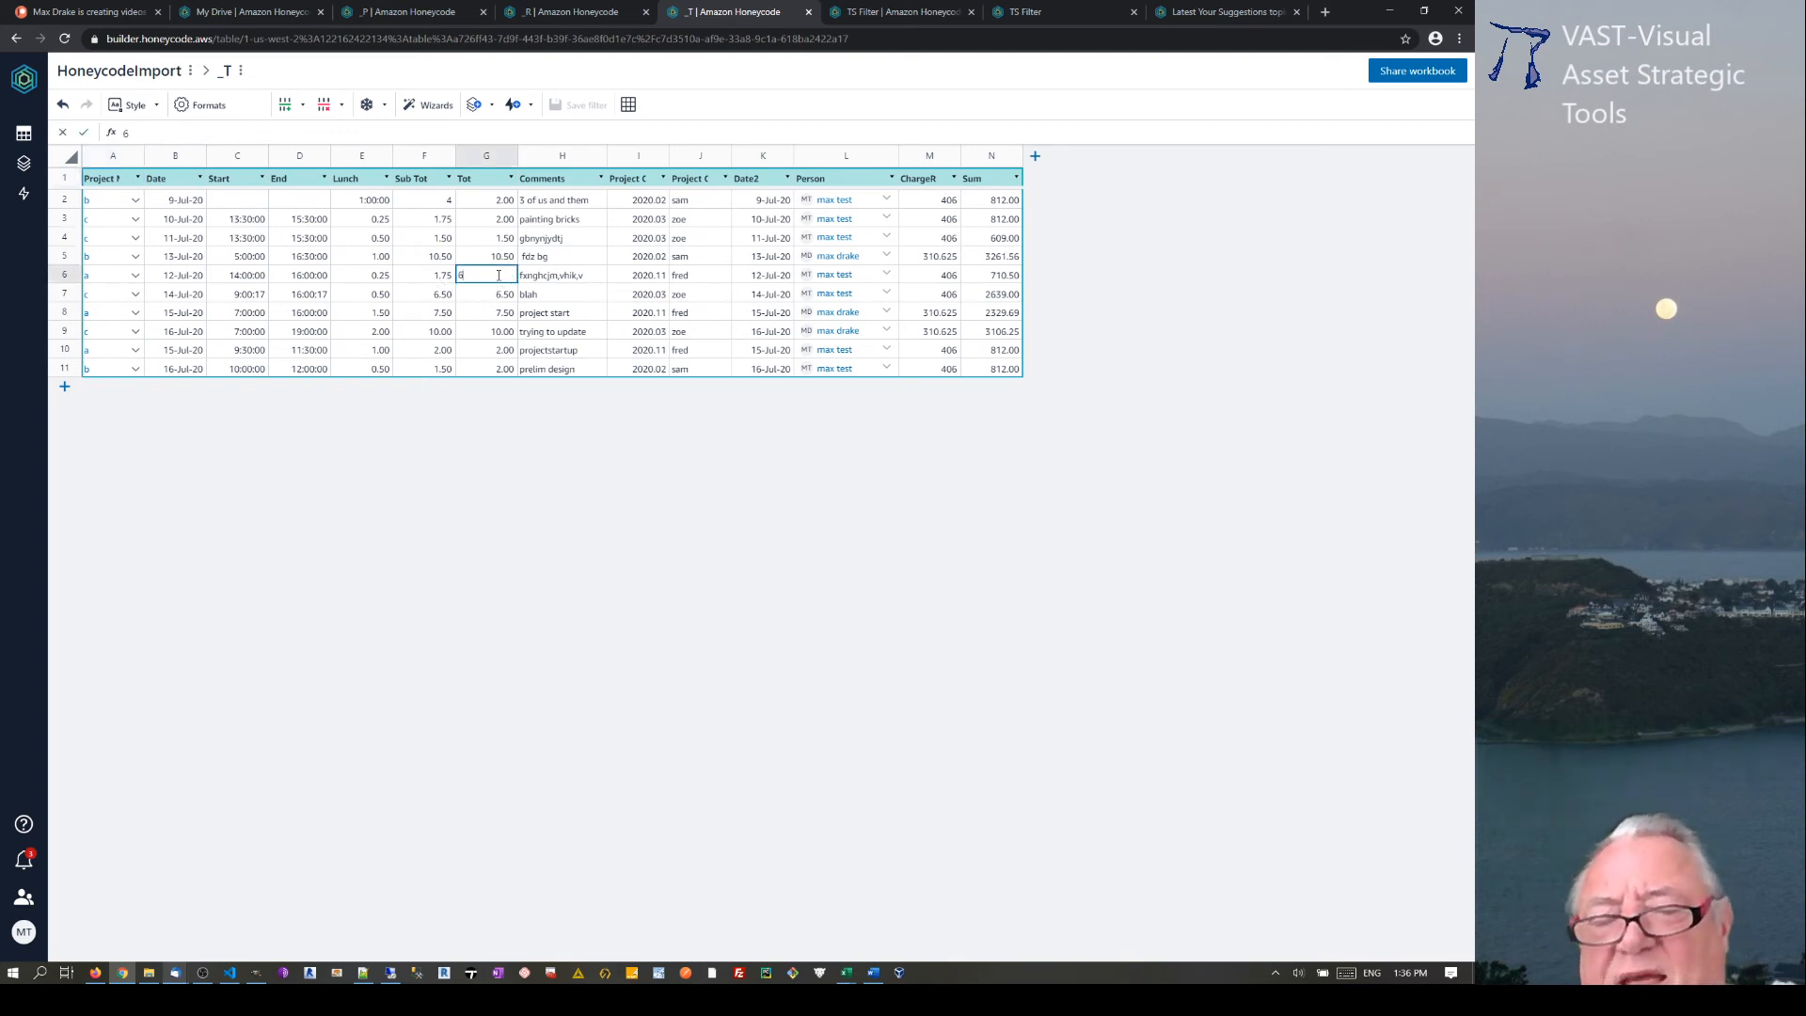
{"action": "key", "text": "Return"}
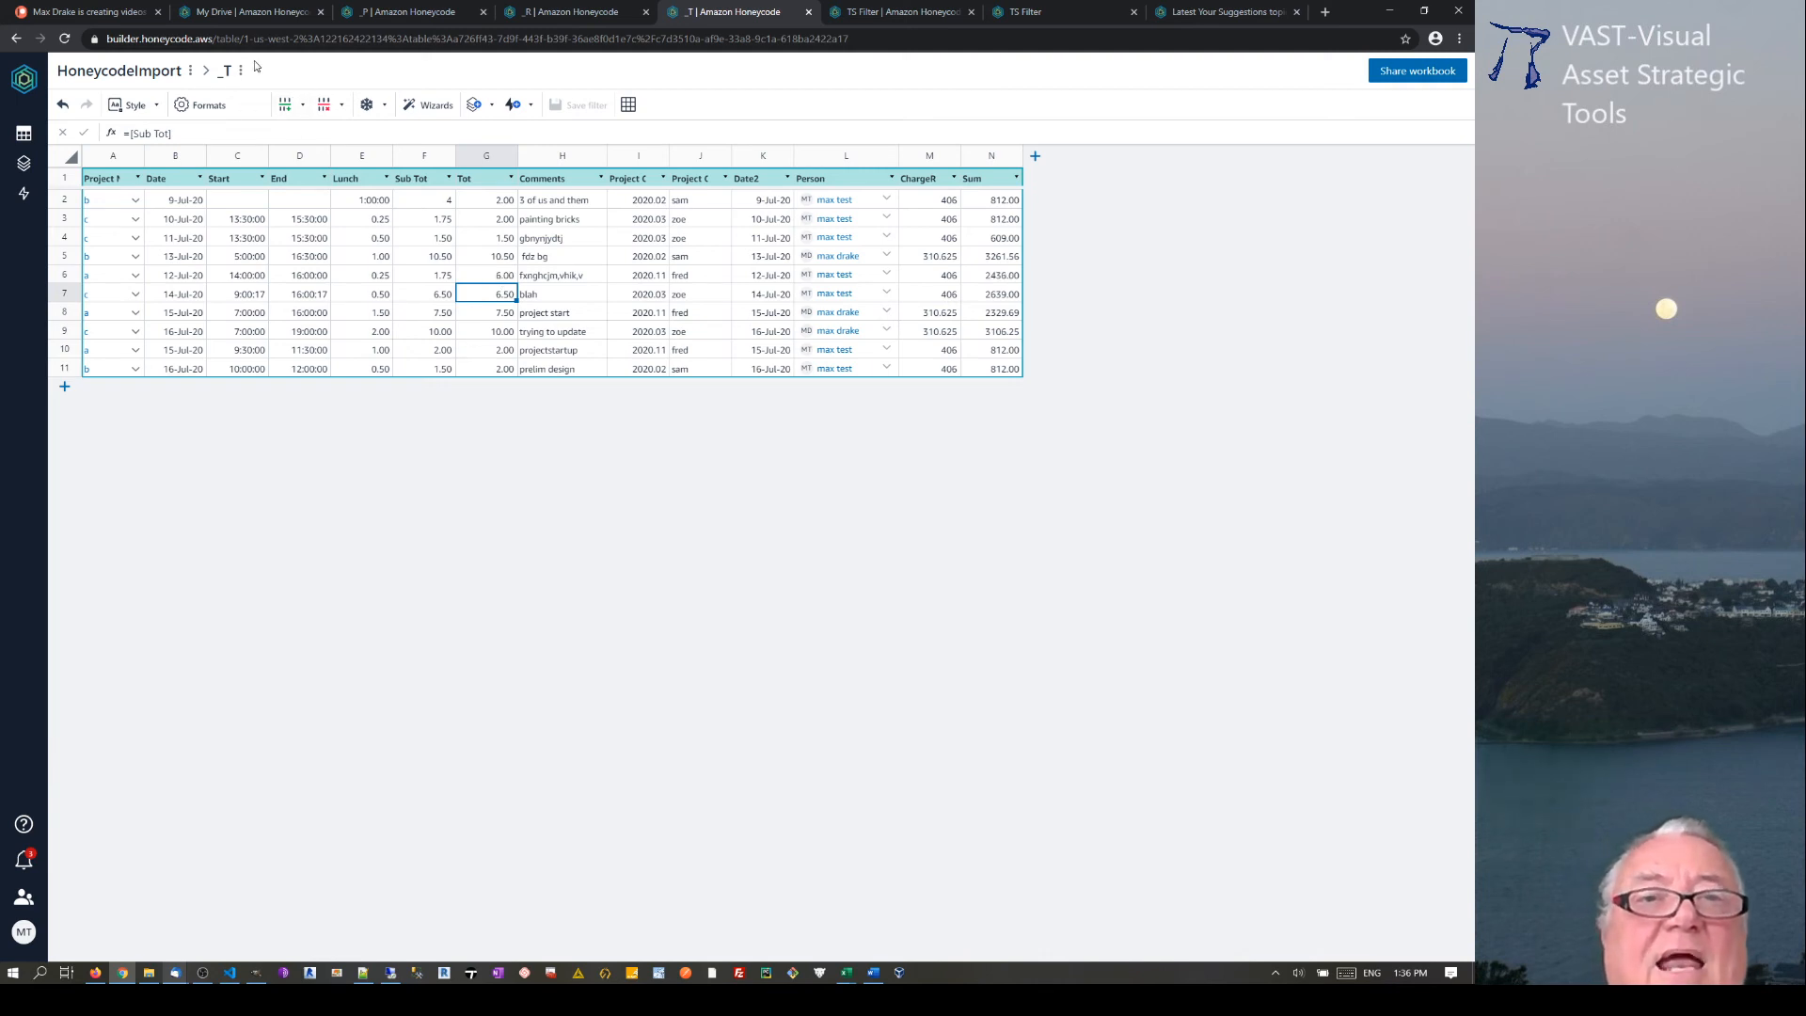
{"action": "left_click", "coordinate": [407, 16]}
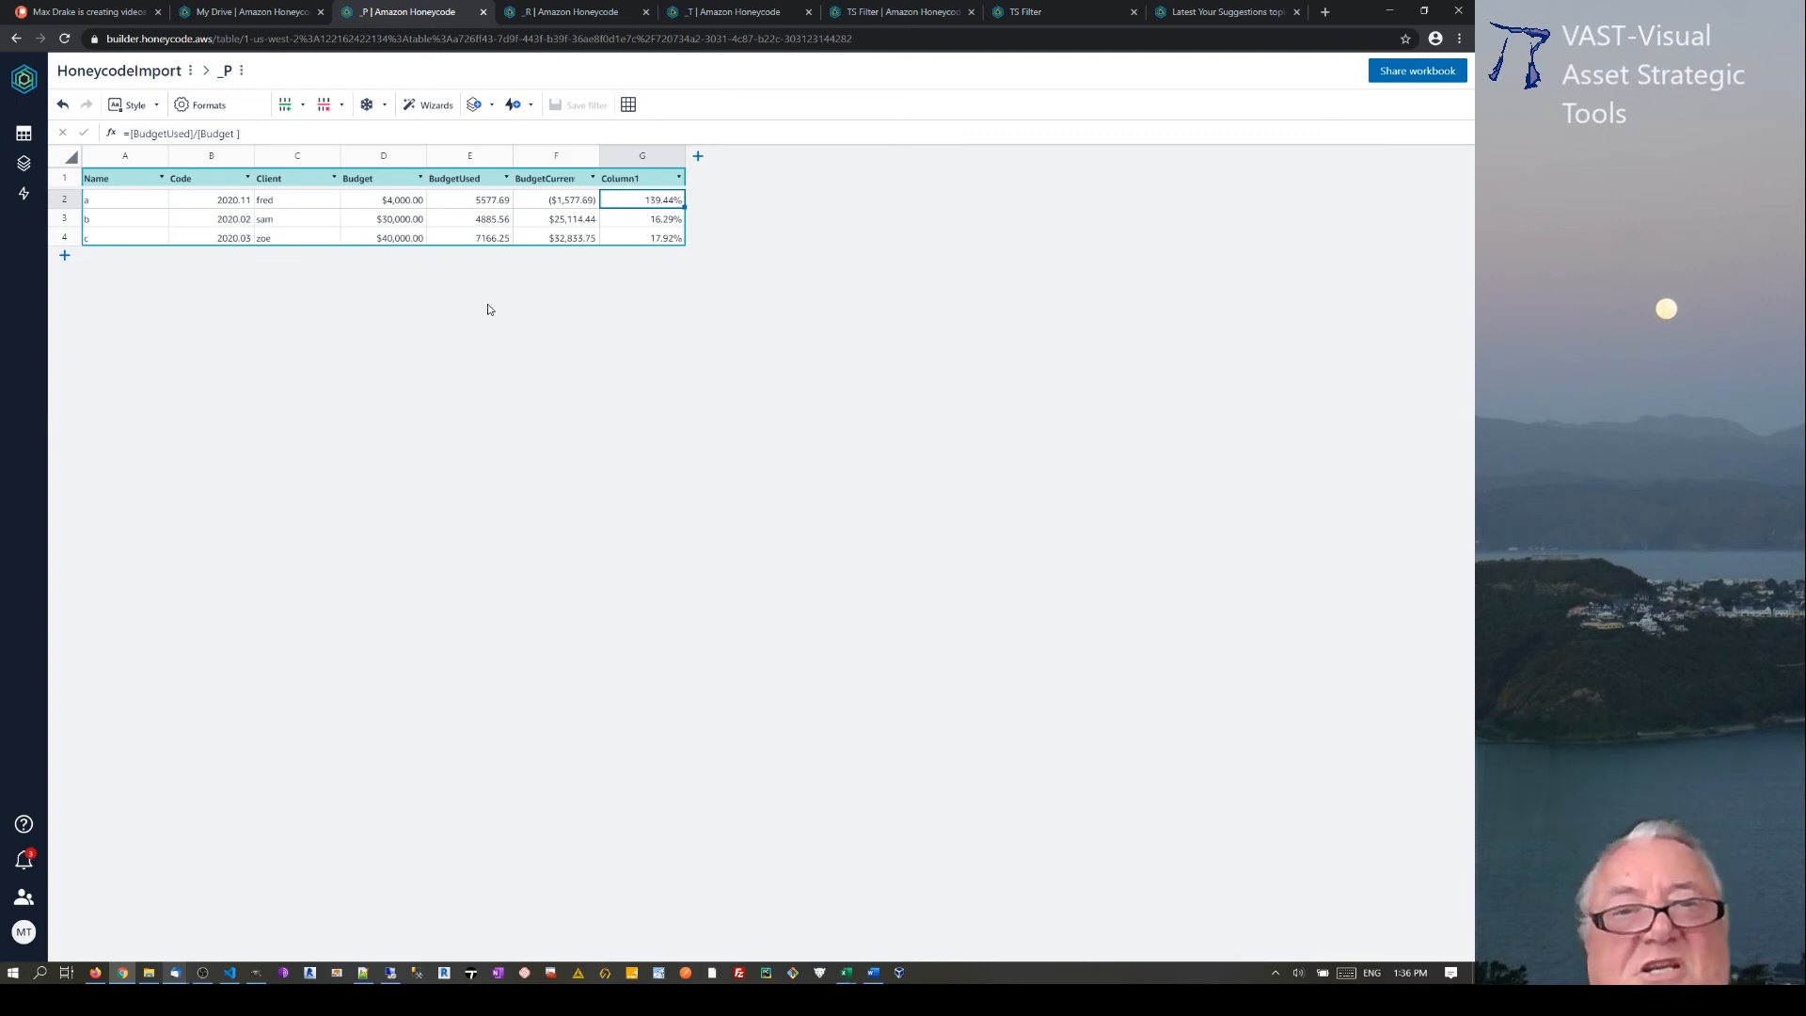
{"action": "left_click", "coordinate": [402, 202]}
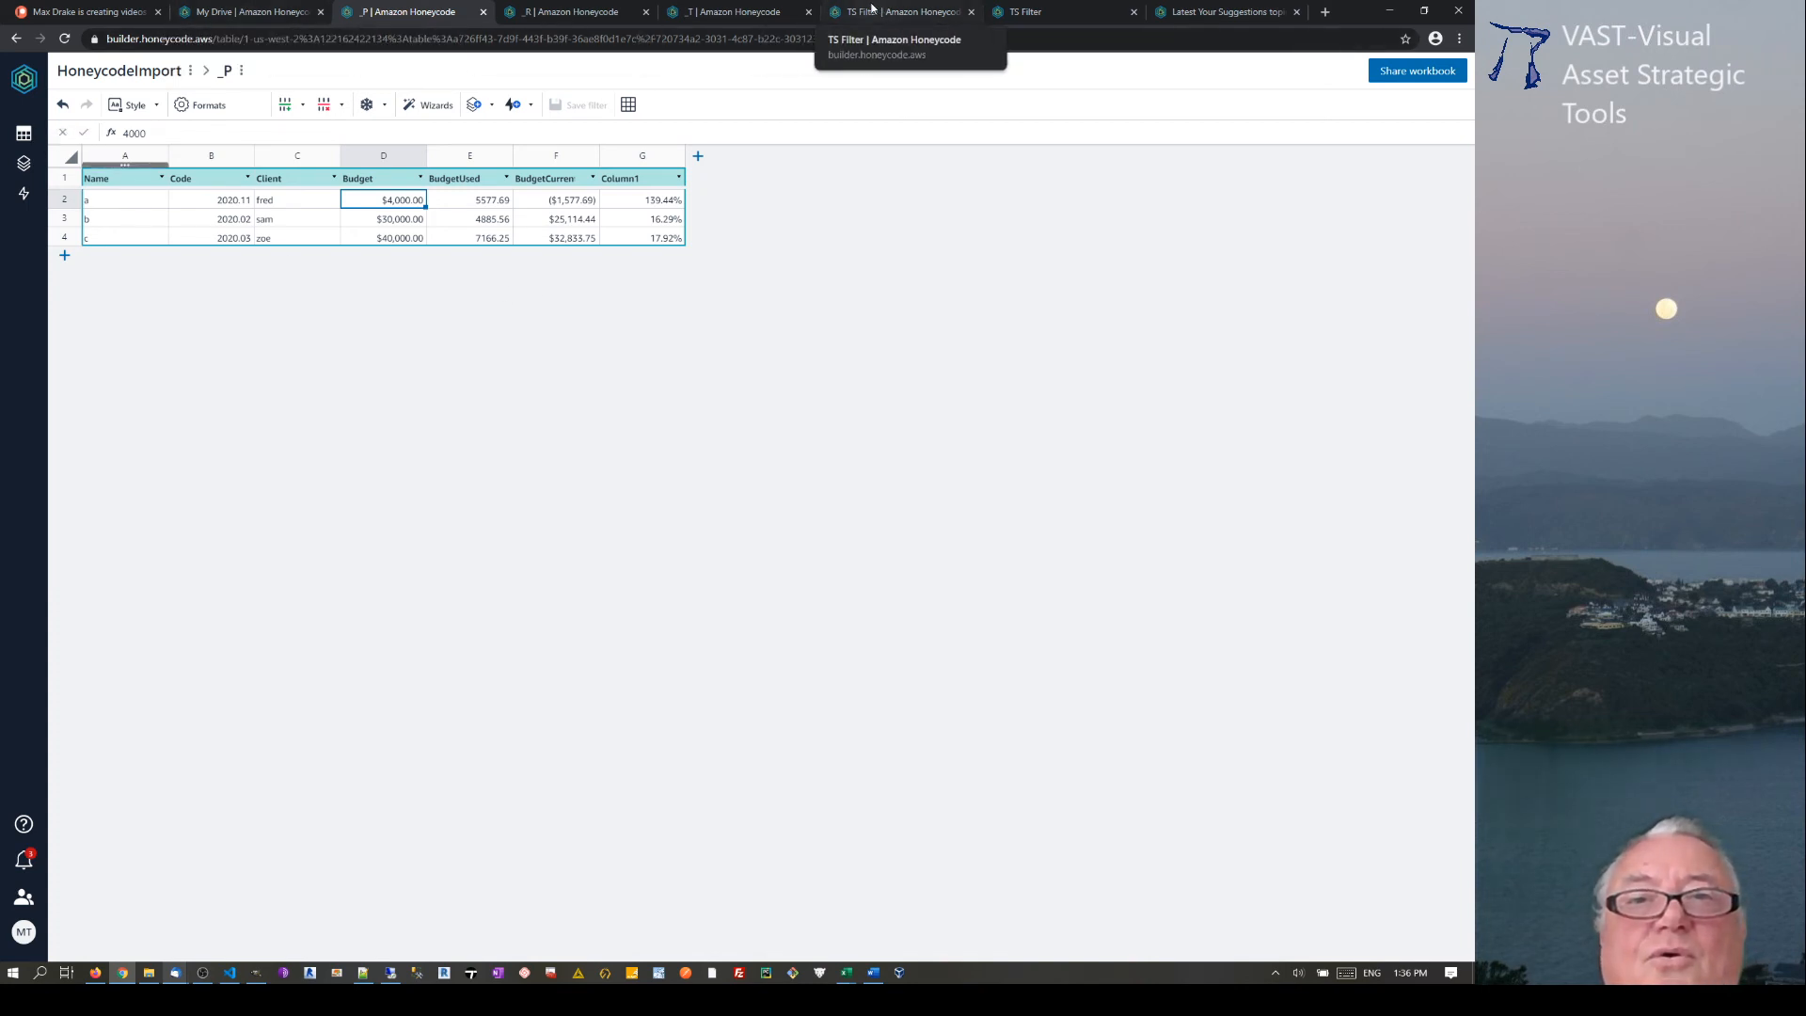
Create a new automation triggered by changes to the BudgetCurrent column of table _P
{"action": "left_click", "coordinate": [23, 196]}
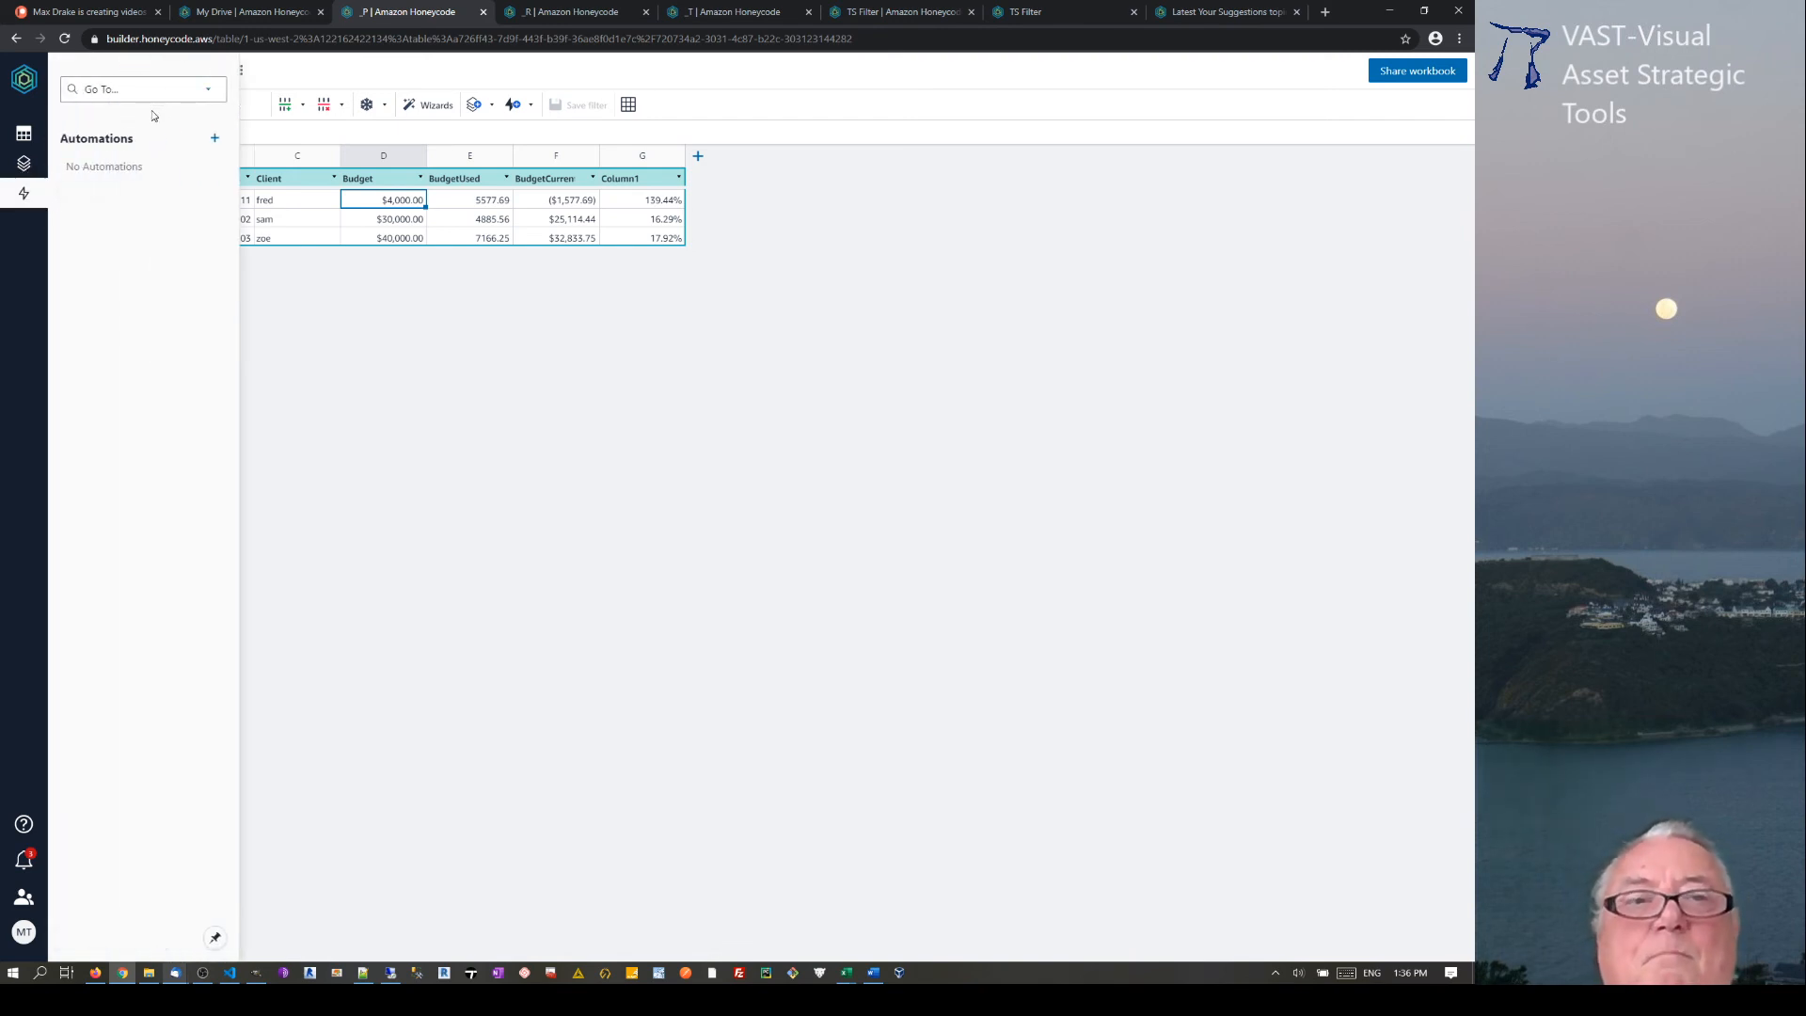
{"action": "left_click", "coordinate": [213, 141]}
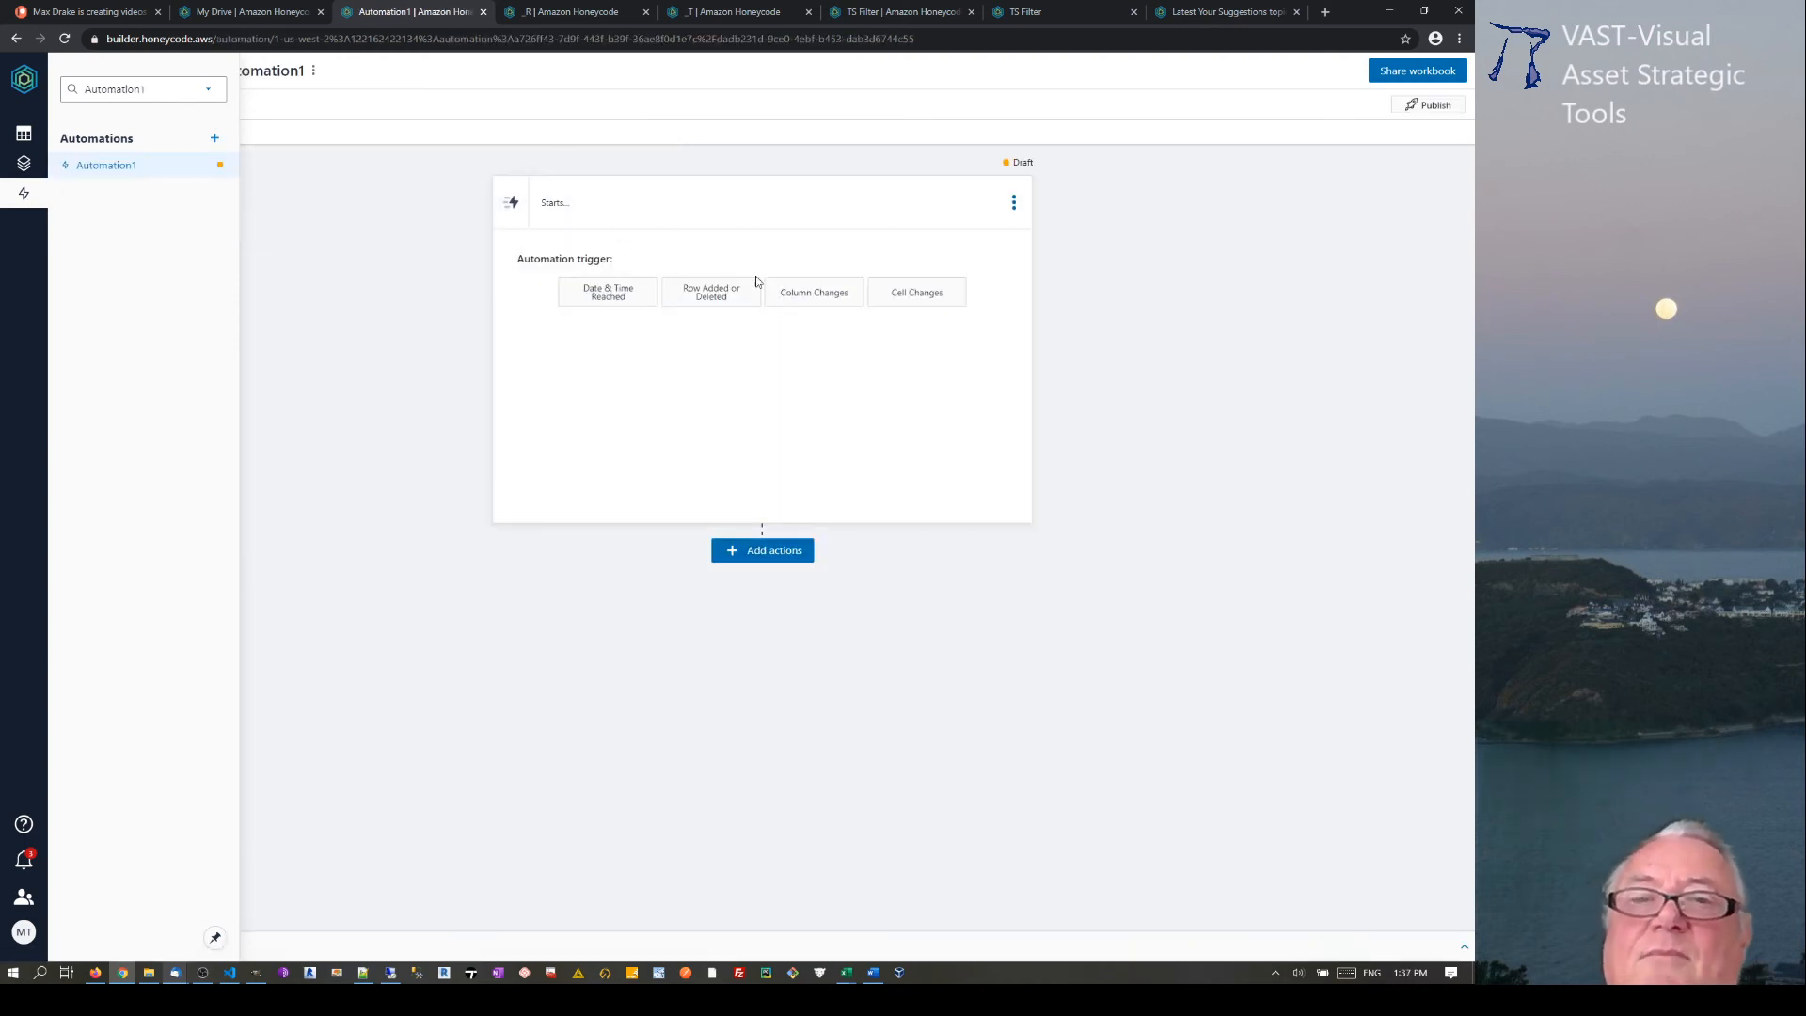
{"action": "left_click", "coordinate": [810, 298]}
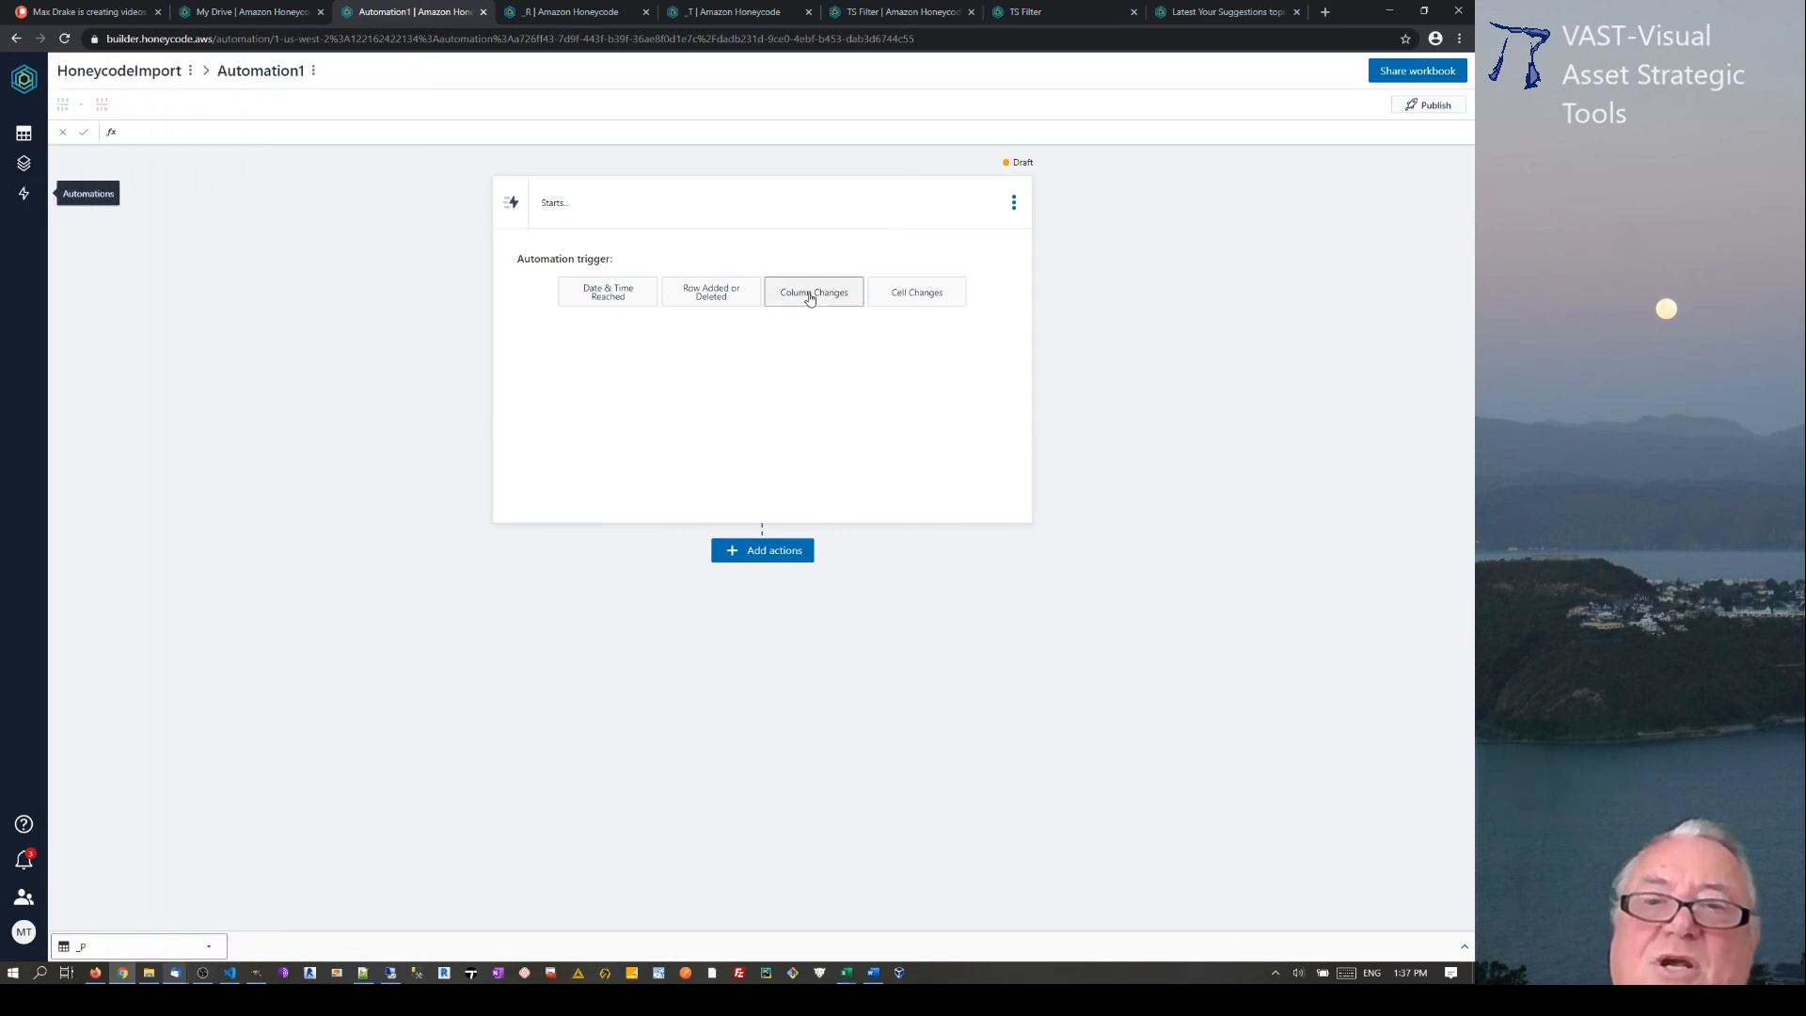
{"action": "left_click", "coordinate": [810, 299]}
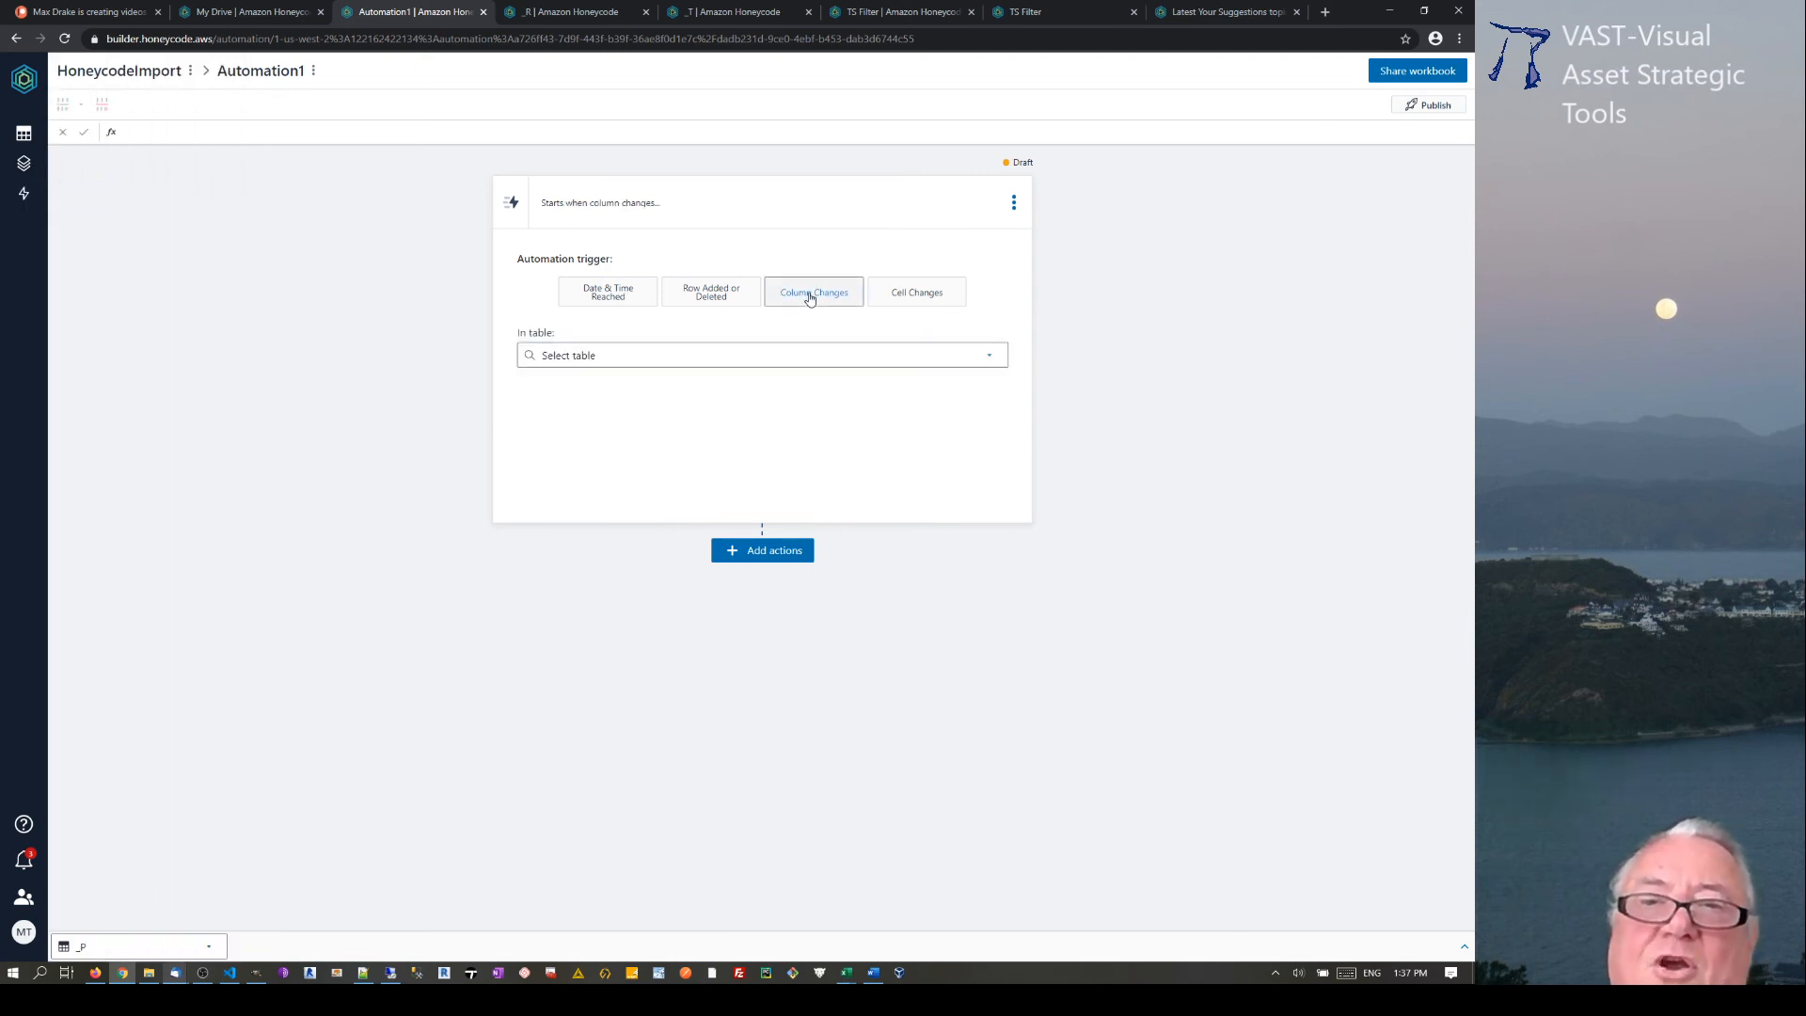
{"action": "left_click", "coordinate": [846, 355]}
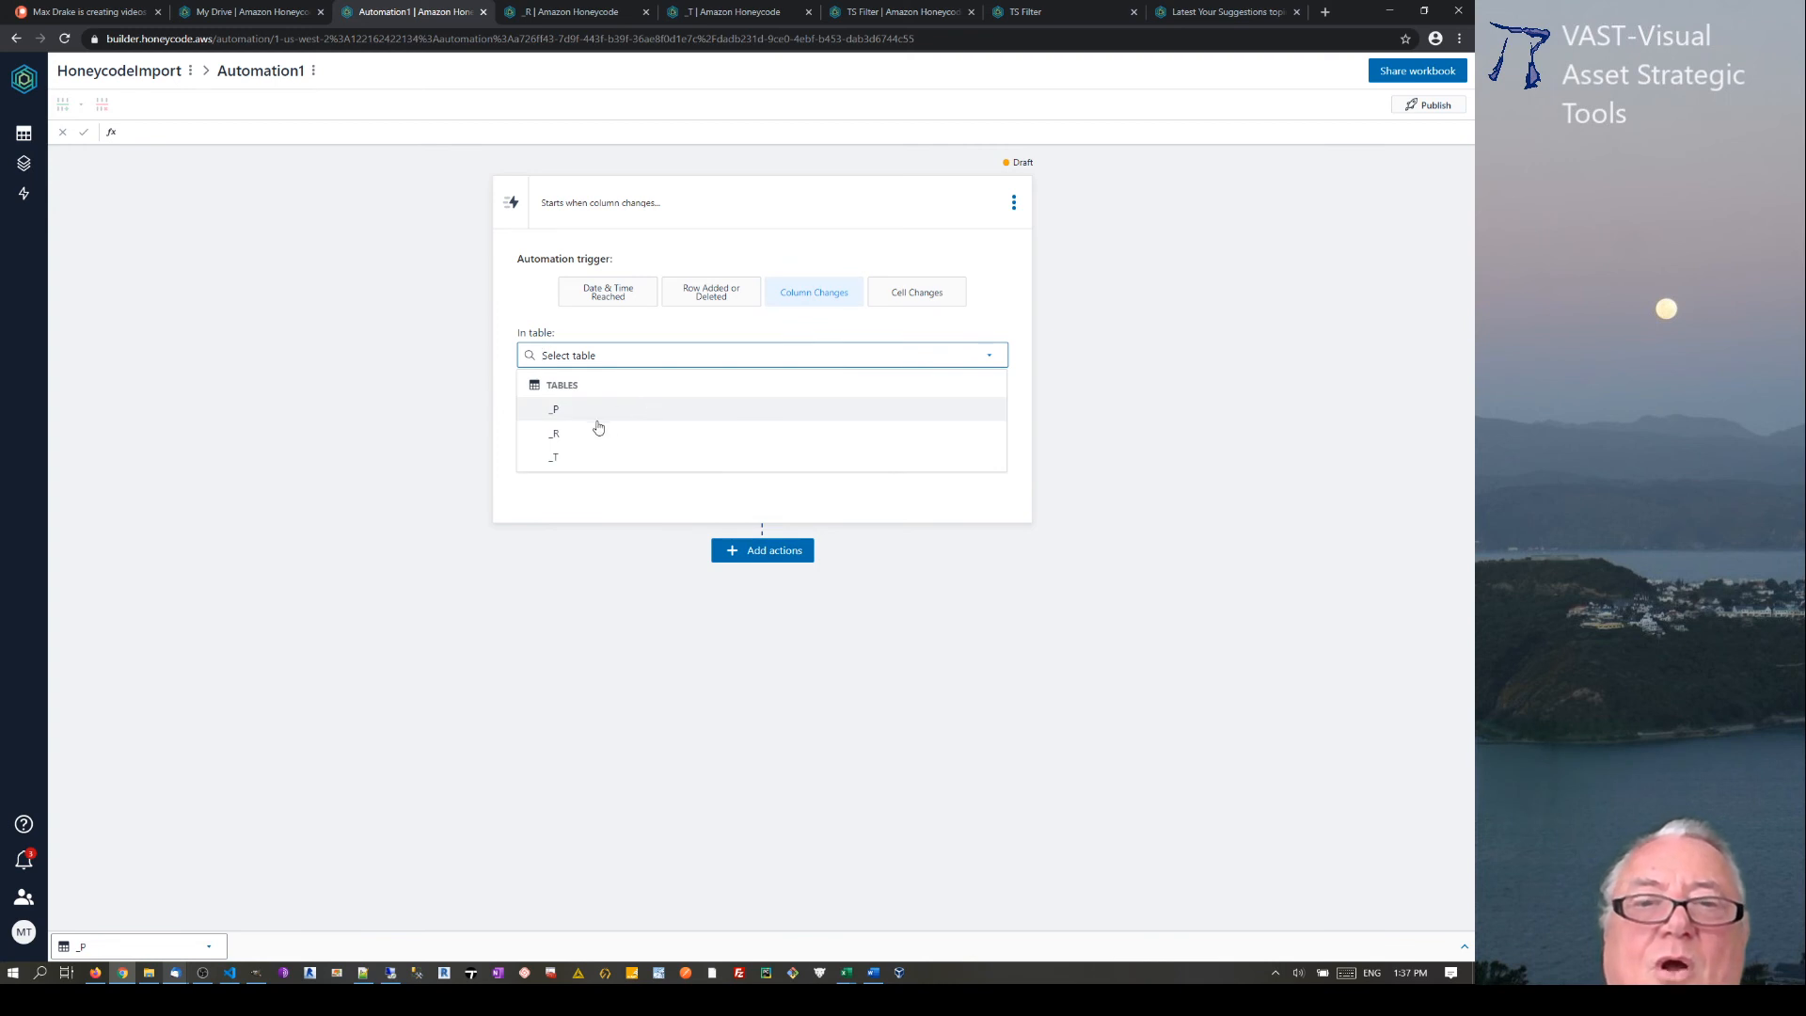
{"action": "left_click", "coordinate": [588, 416]}
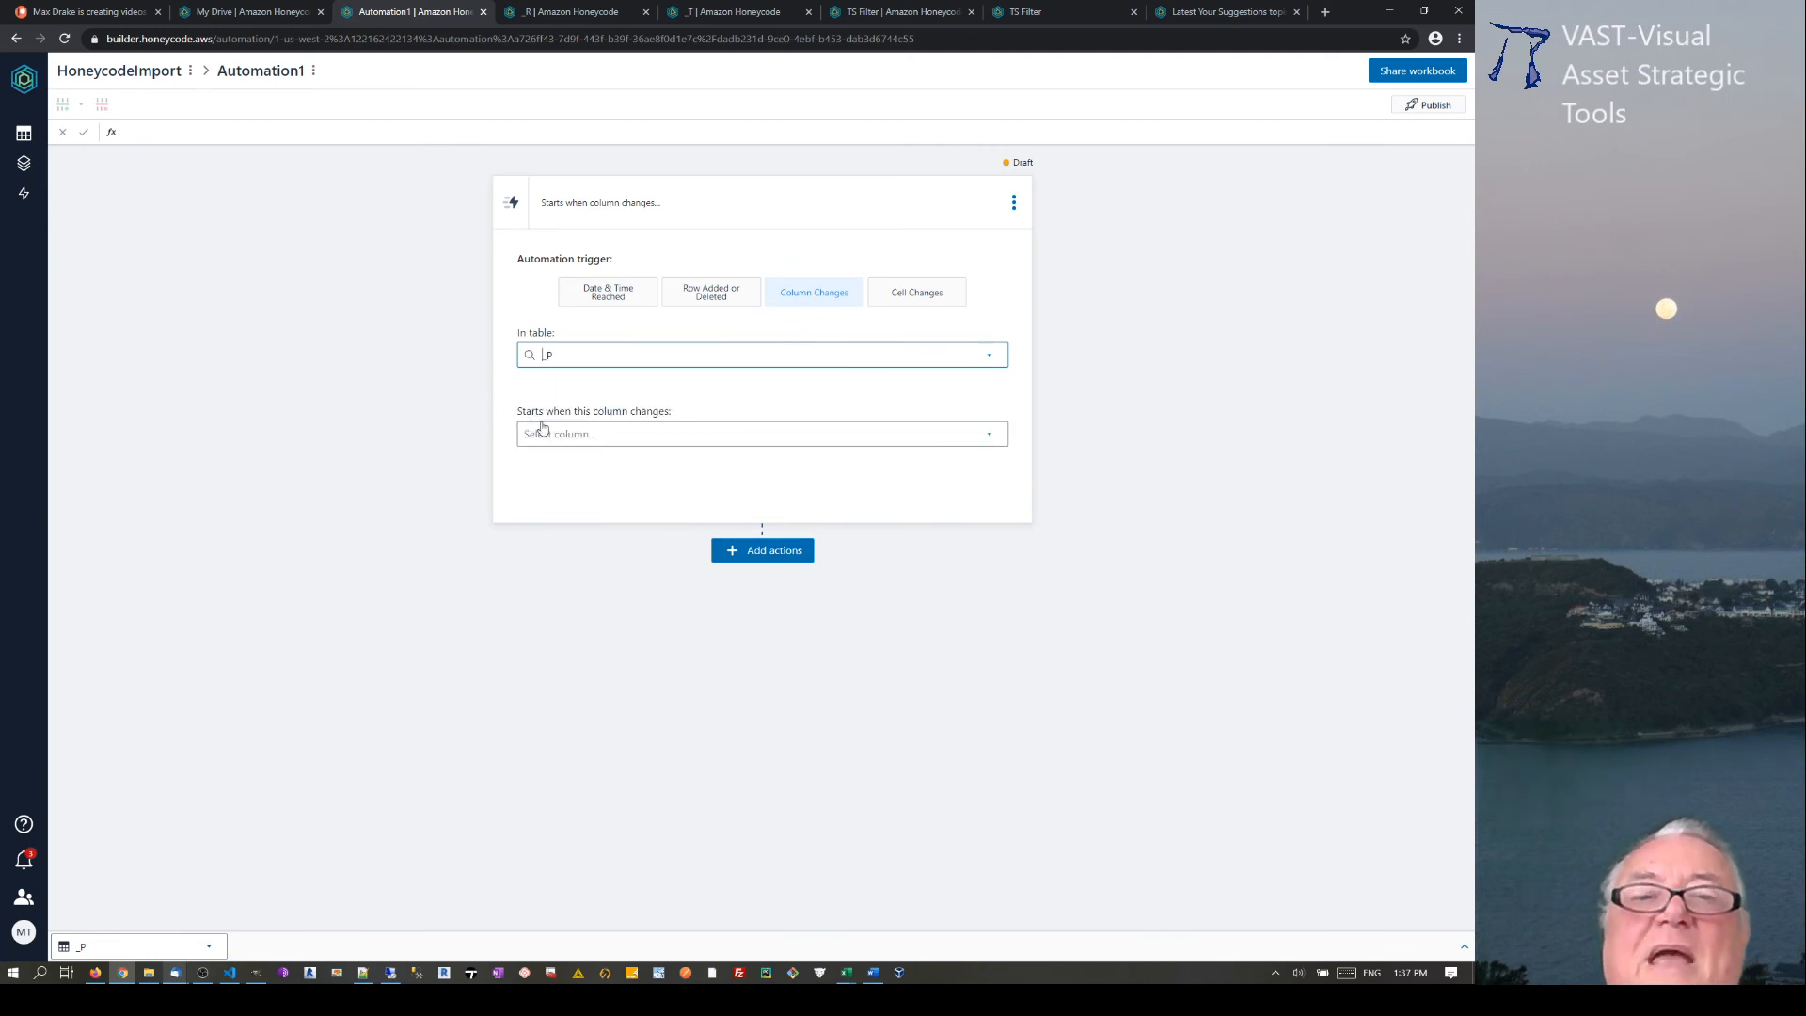
{"action": "left_click", "coordinate": [705, 434]}
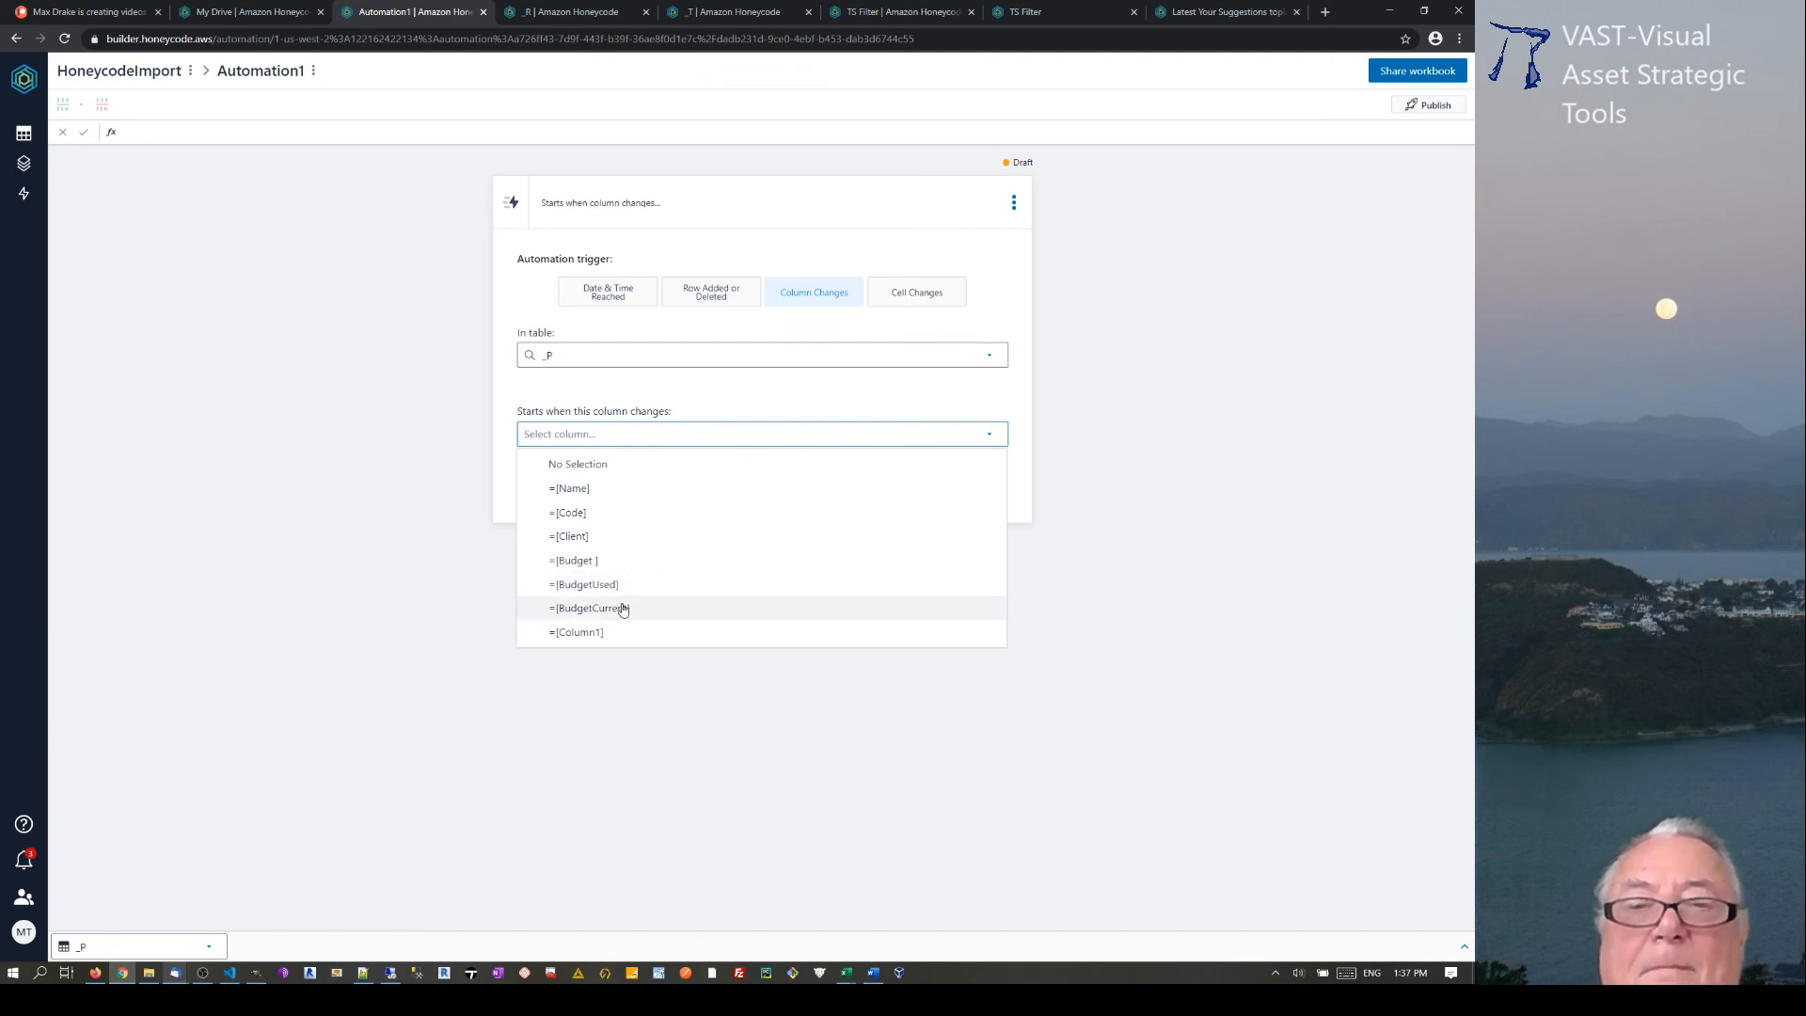
{"action": "left_click", "coordinate": [593, 608]}
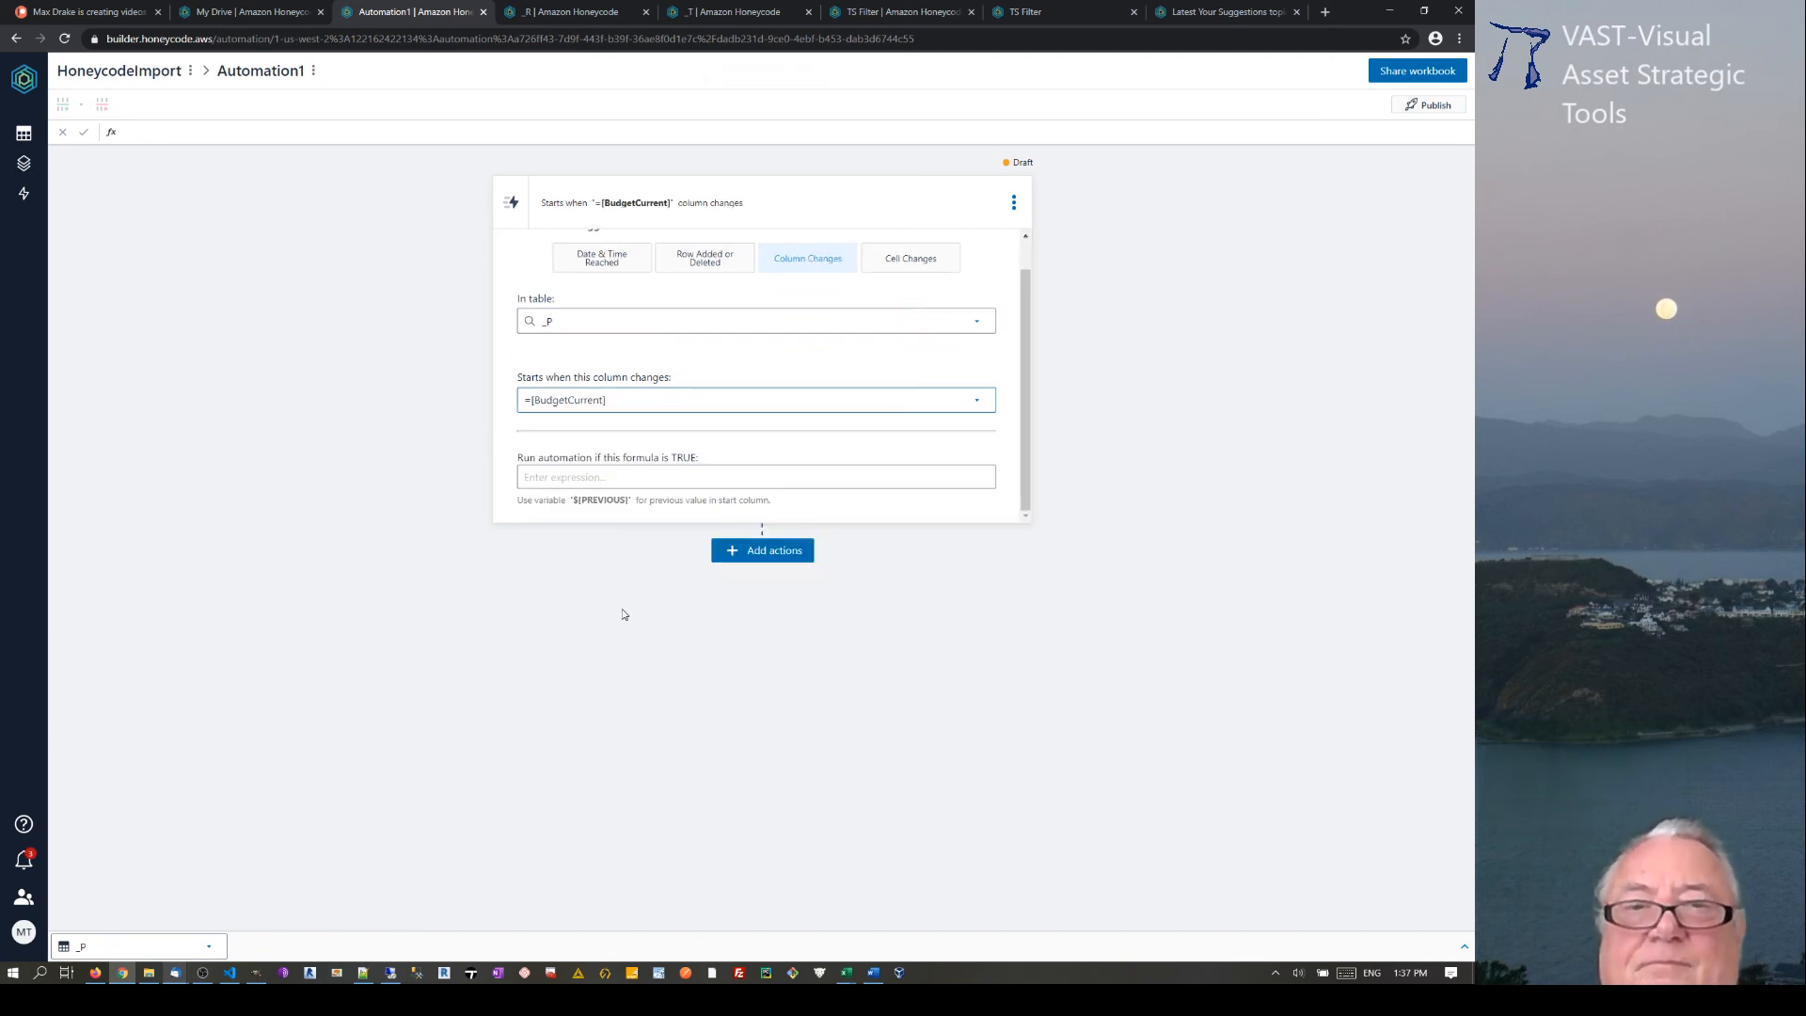
Set the automation's run condition to =[BudgetUsed]-[Budget ]>0
{"action": "left_click", "coordinate": [705, 473]}
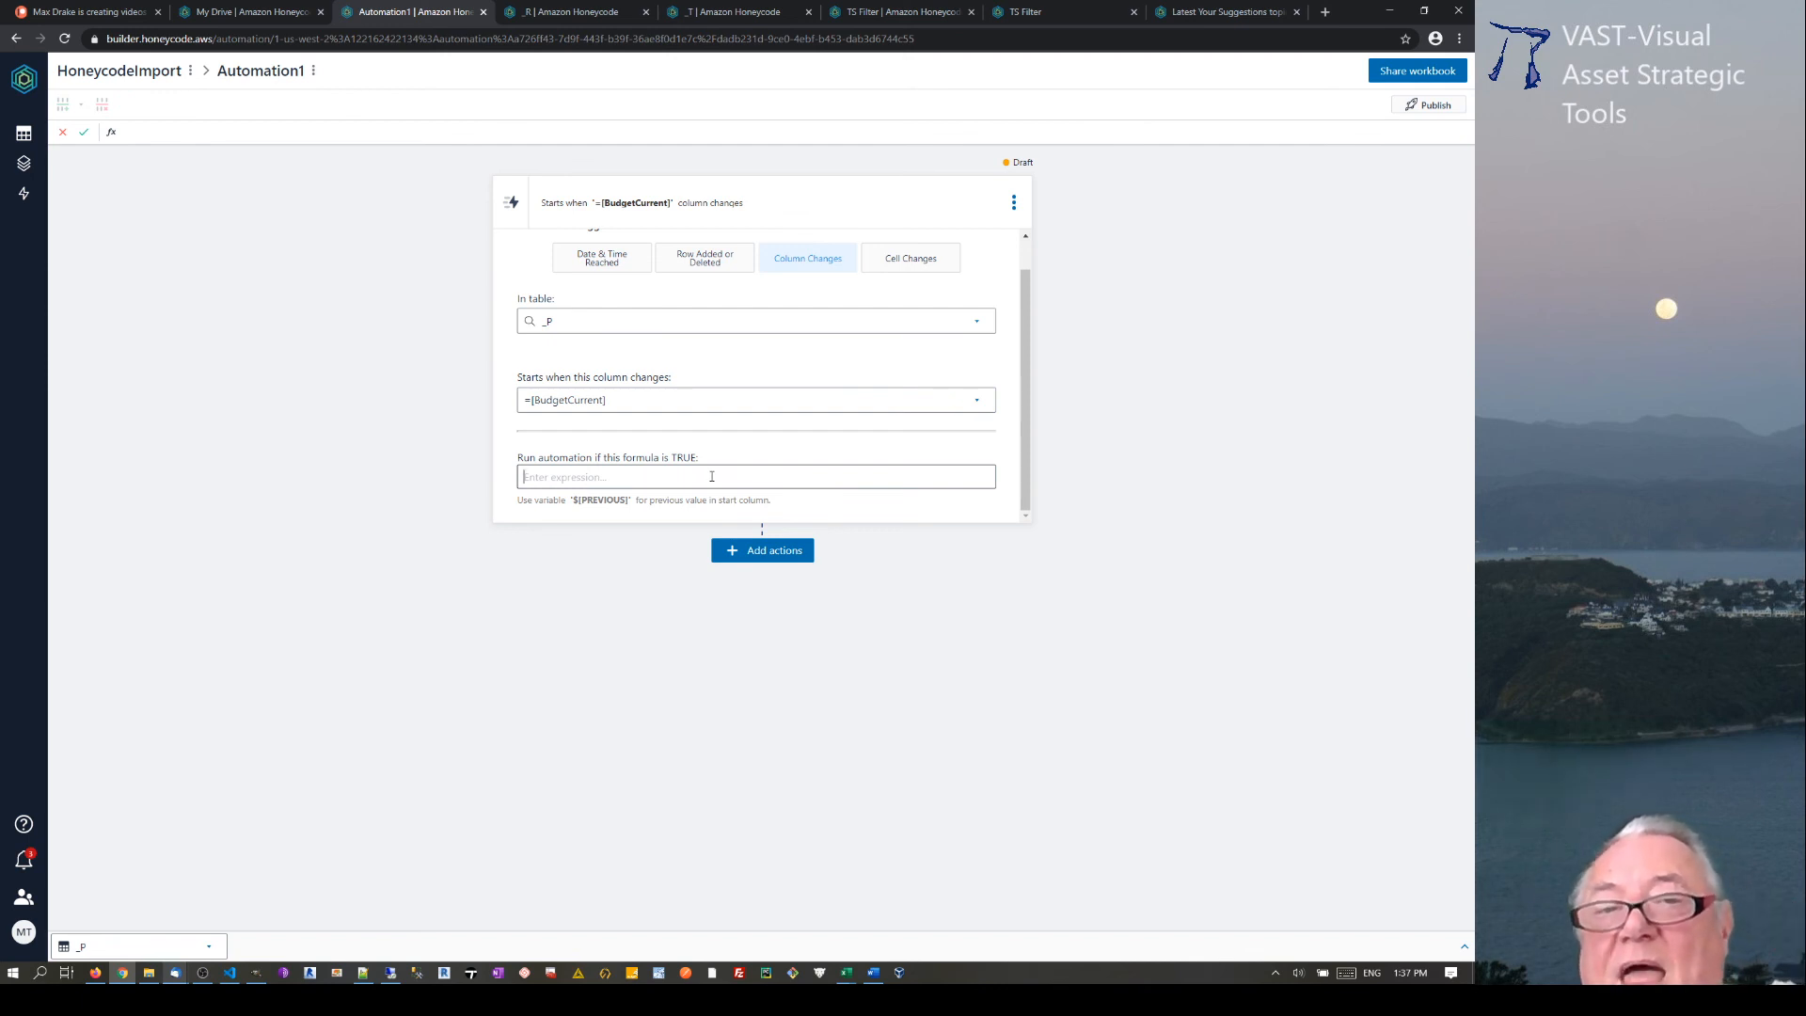
{"action": "left_click", "coordinate": [653, 477]}
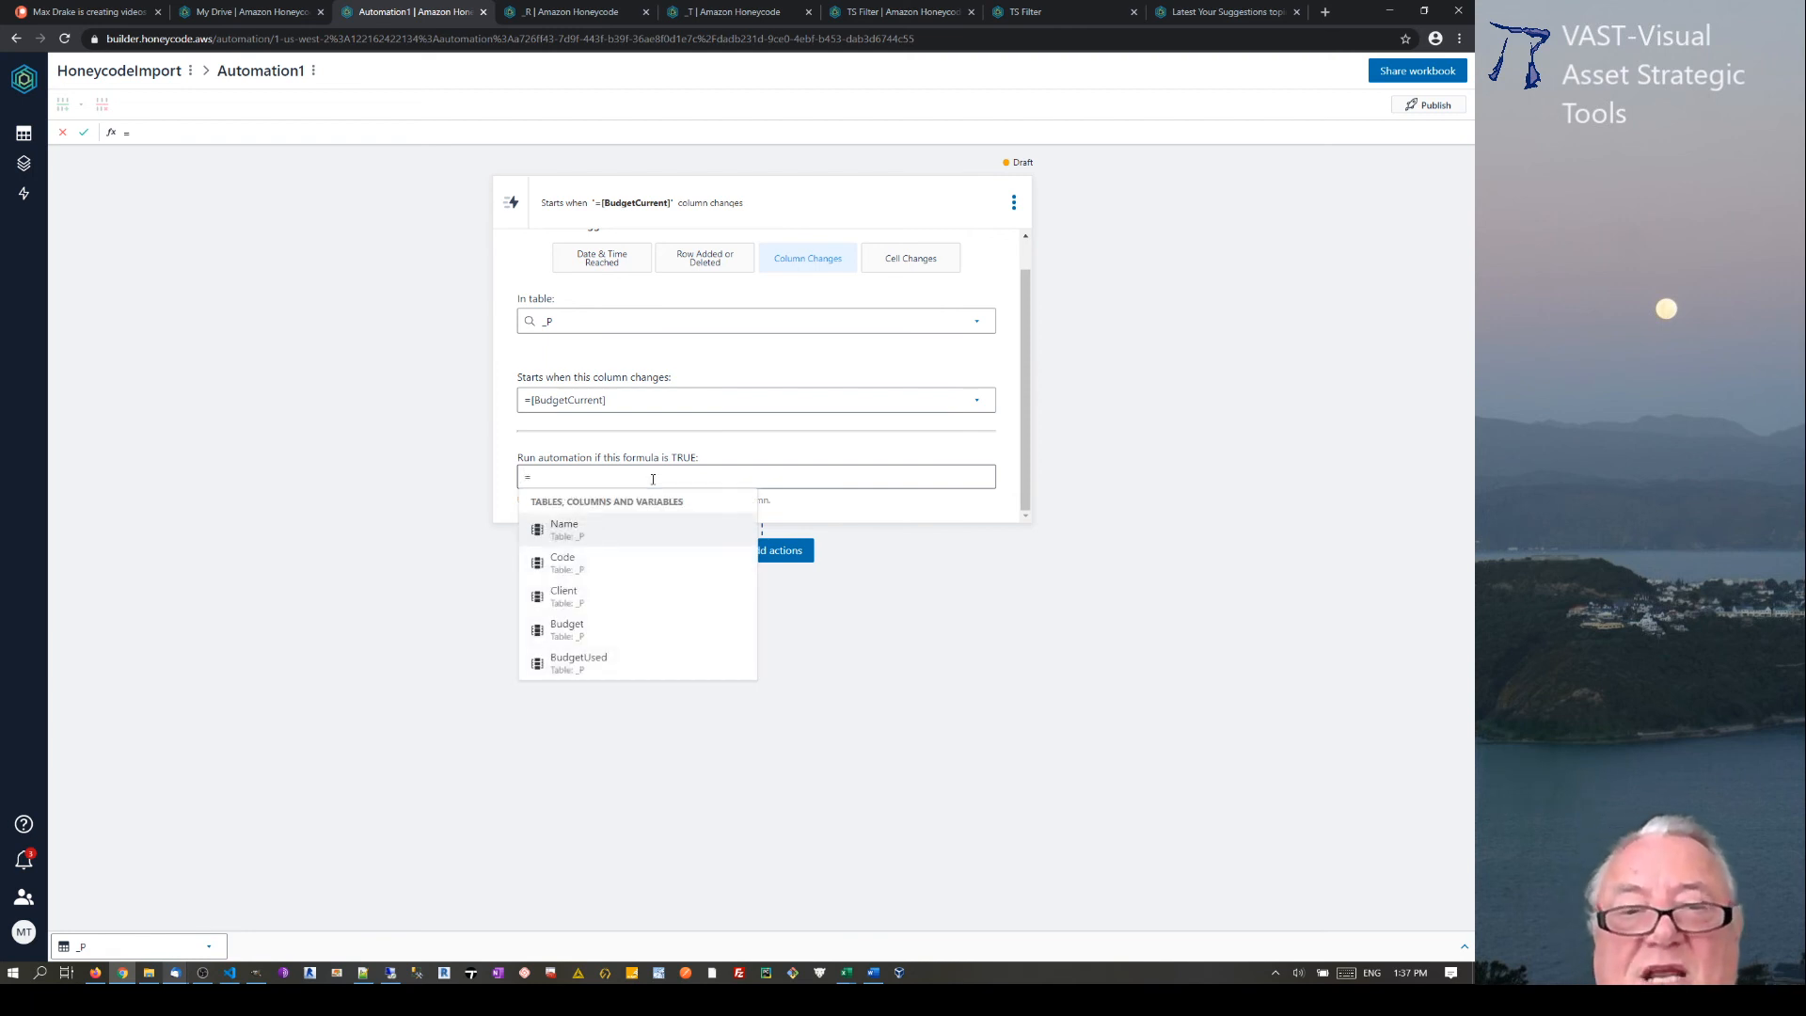
{"action": "left_click", "coordinate": [586, 659]}
{"action": "type", "text": "-"}
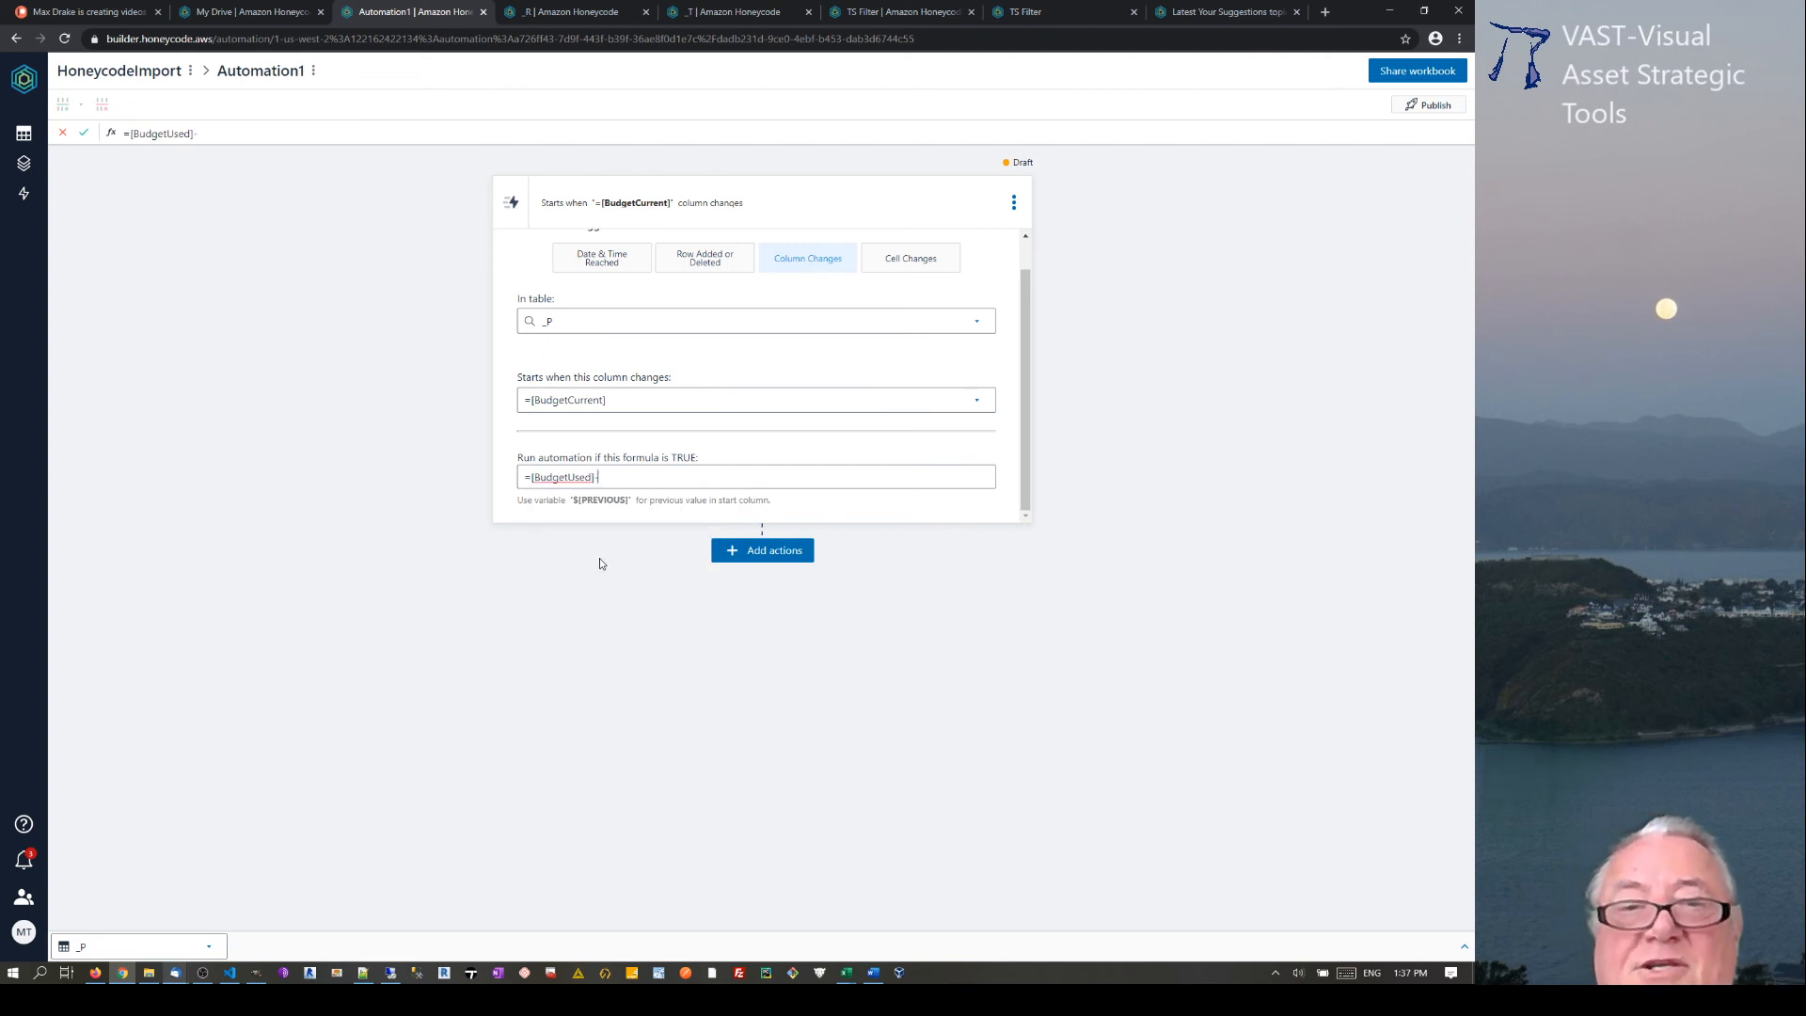
{"action": "type", "text": "["}
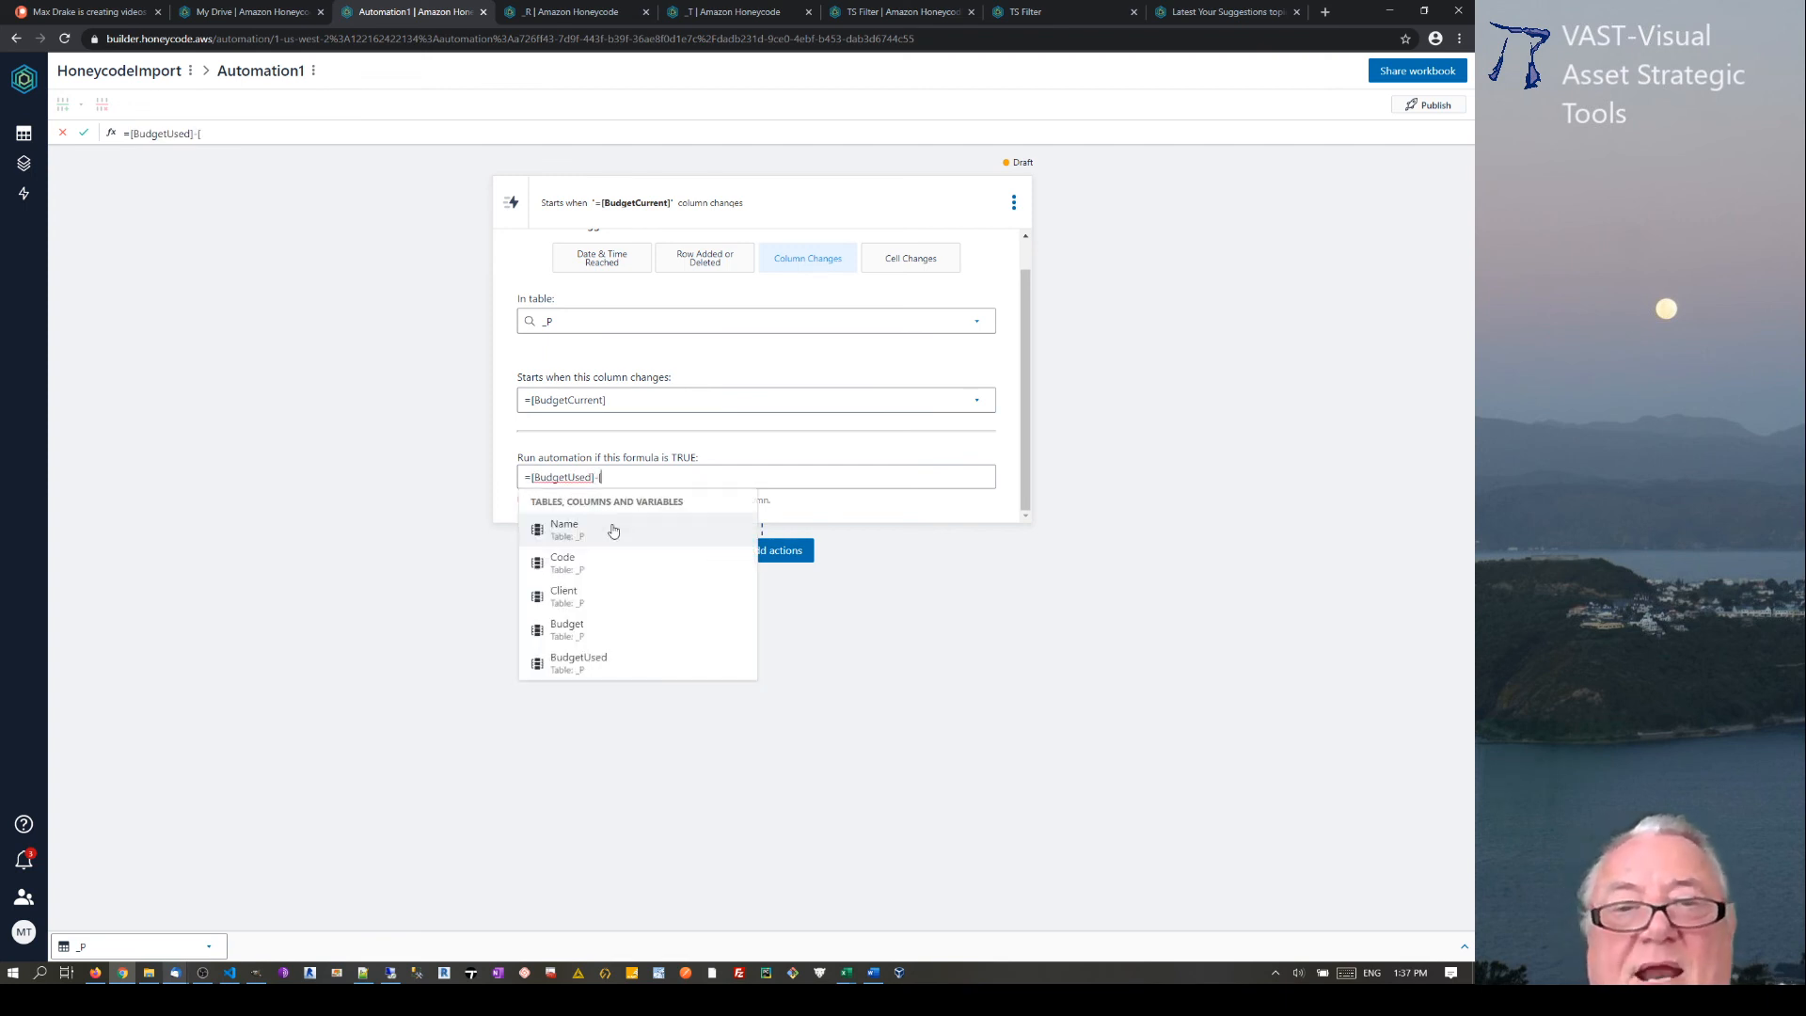
{"action": "left_click", "coordinate": [566, 625]}
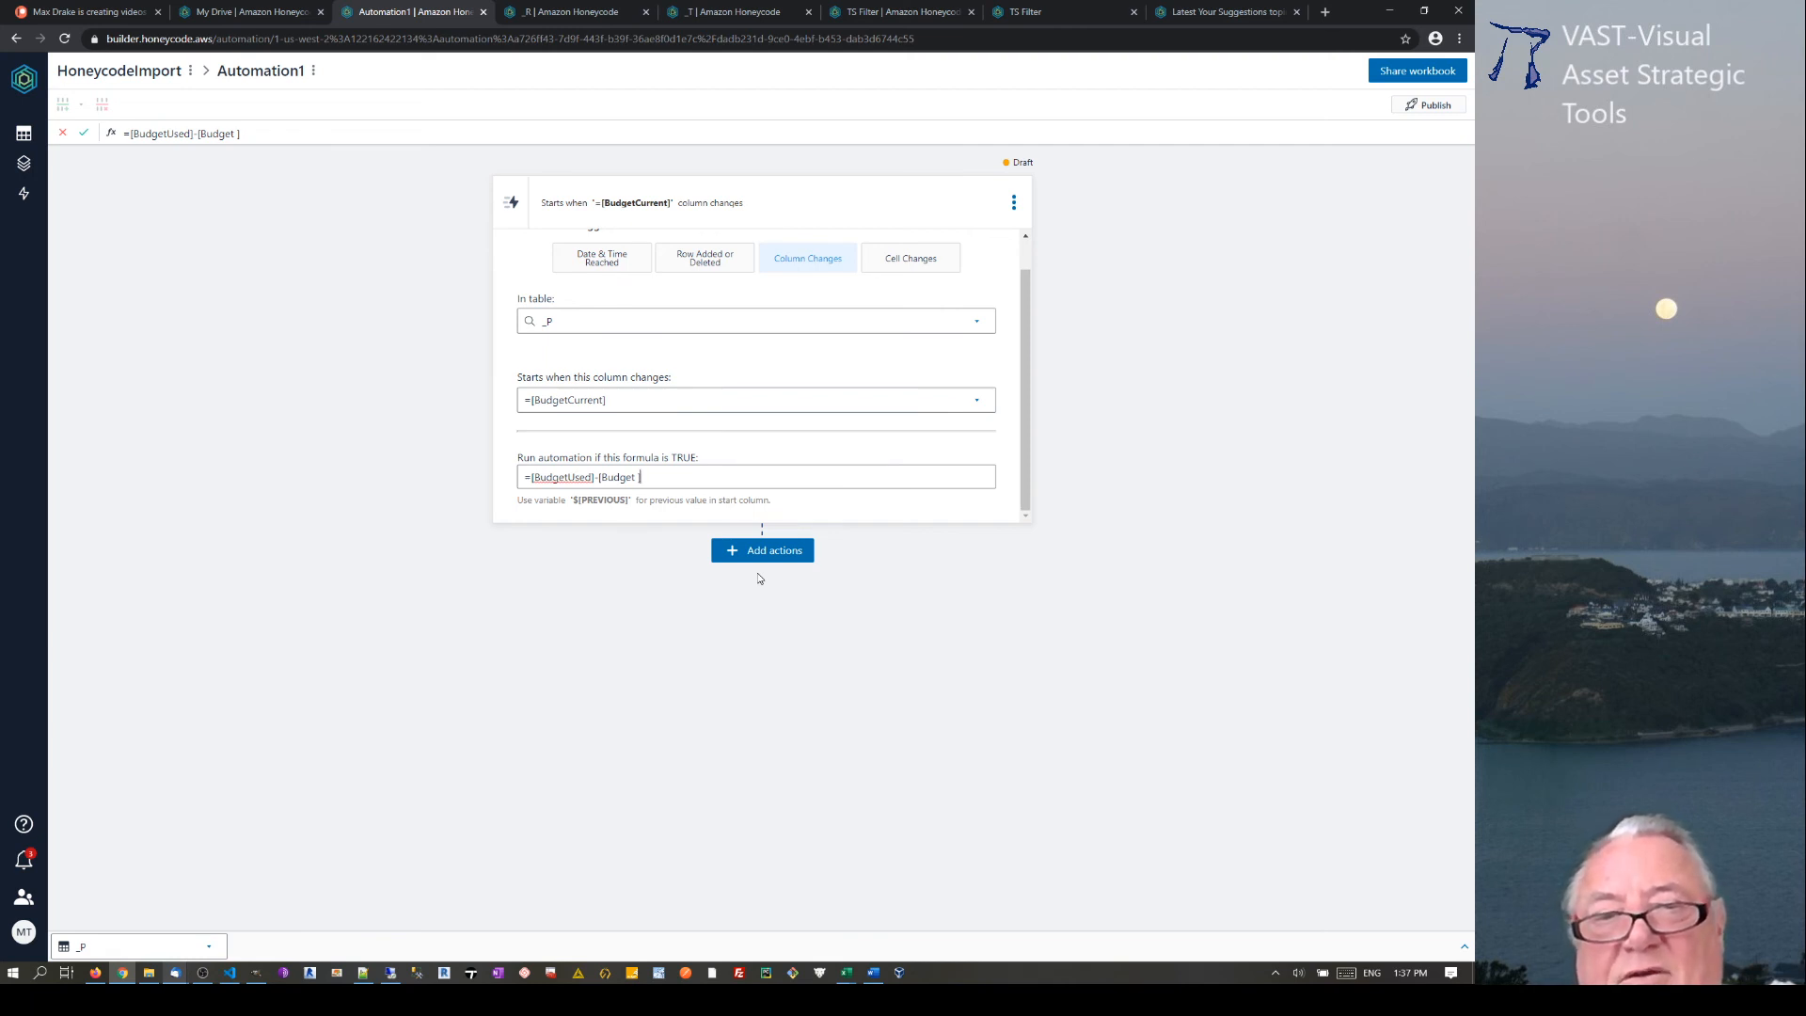
{"action": "type", "text": ">0"}
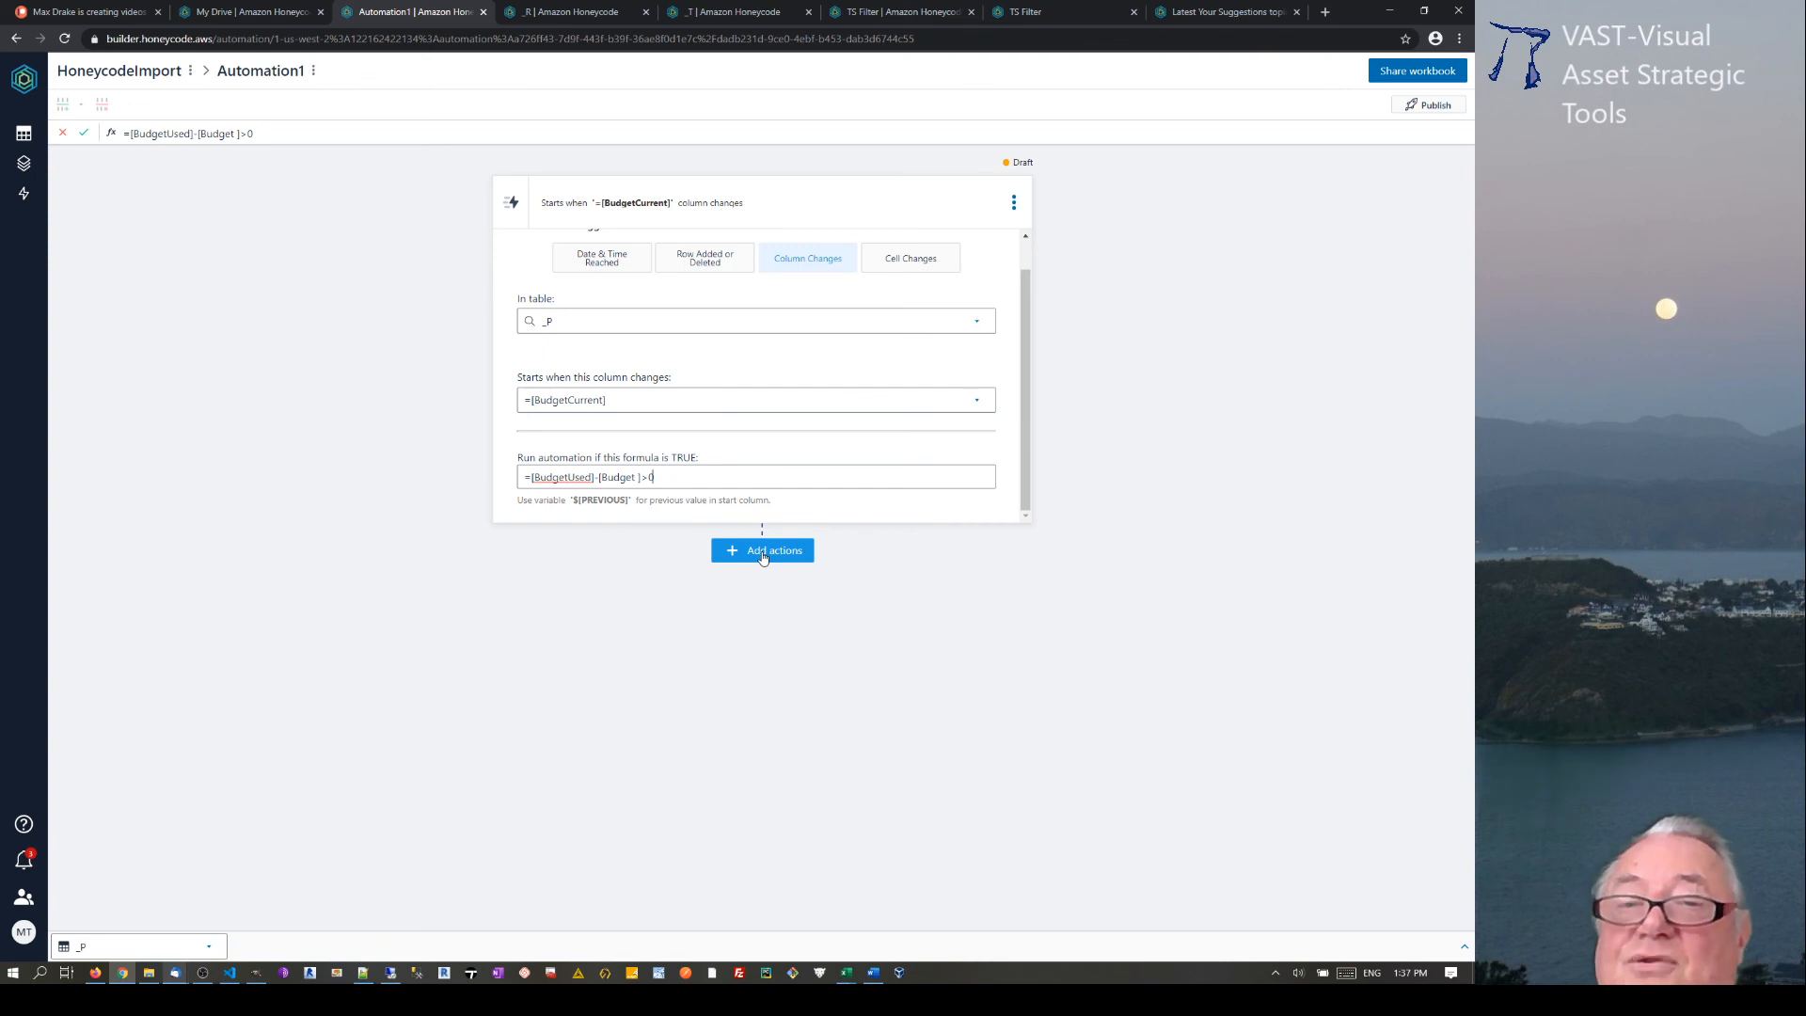
Add a Notify action to the automation and address its email to both available contacts
{"action": "left_click", "coordinate": [763, 554]}
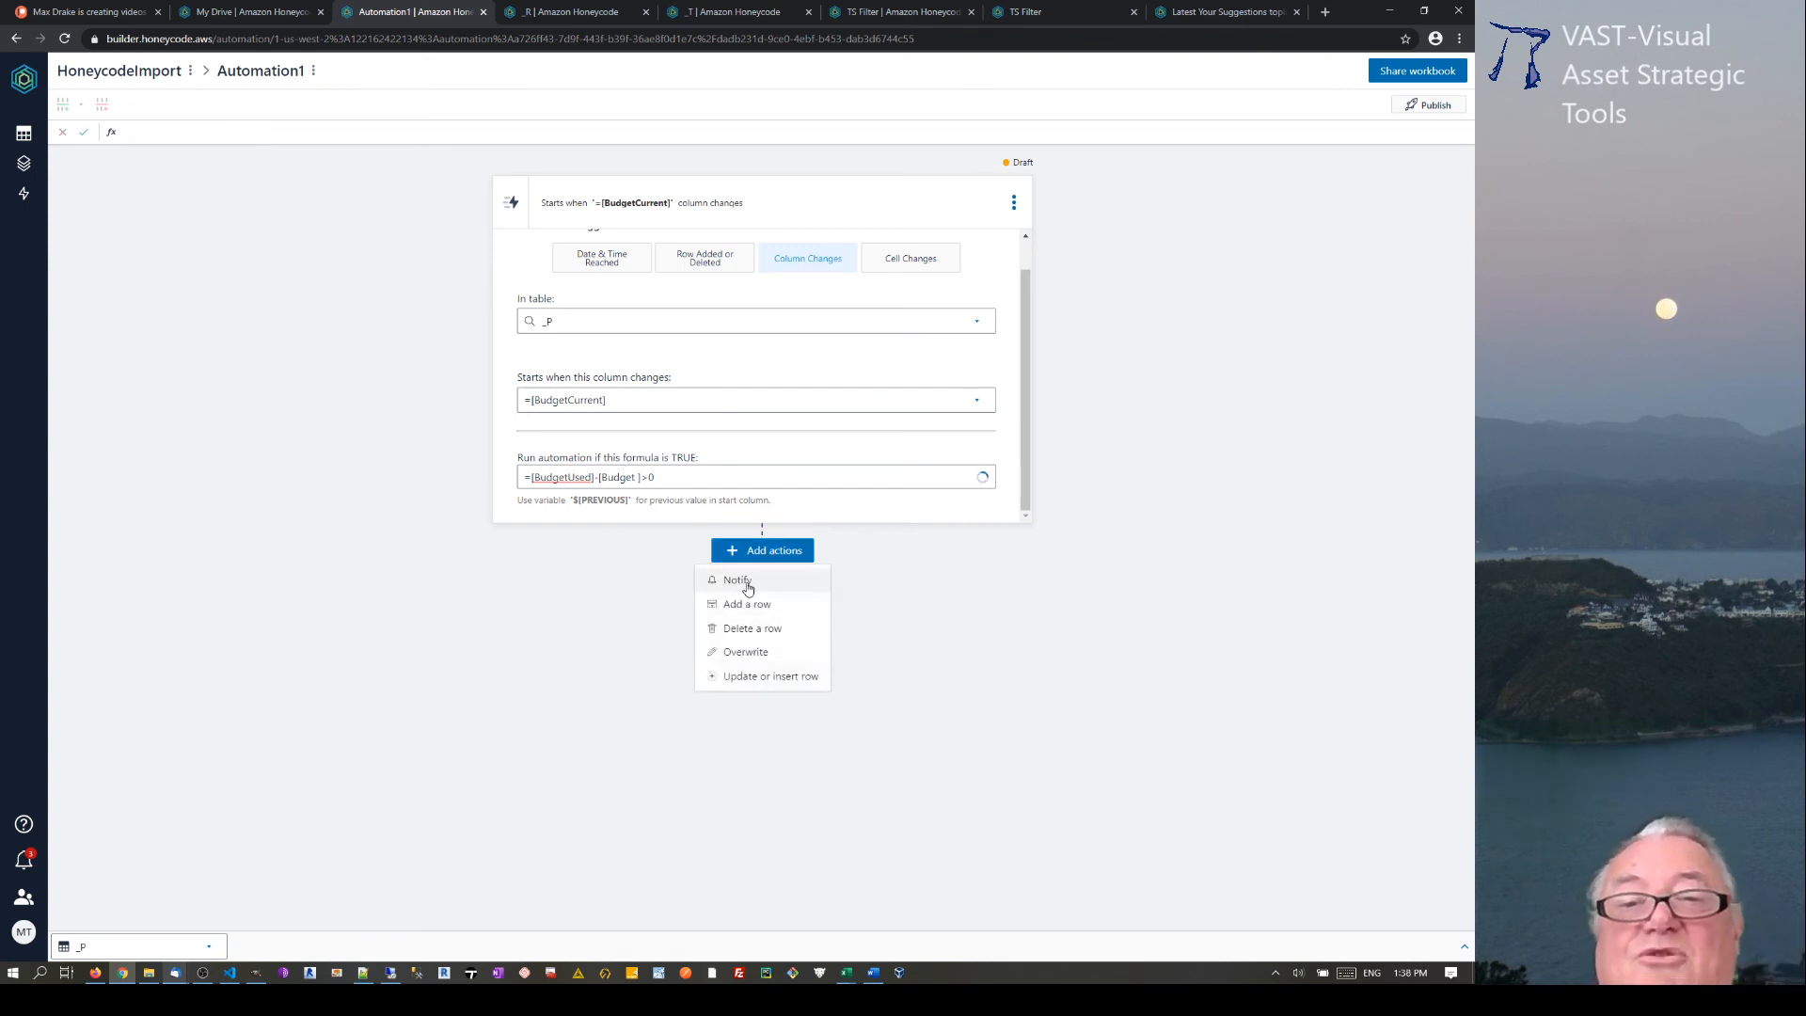
{"action": "left_click", "coordinate": [738, 580]}
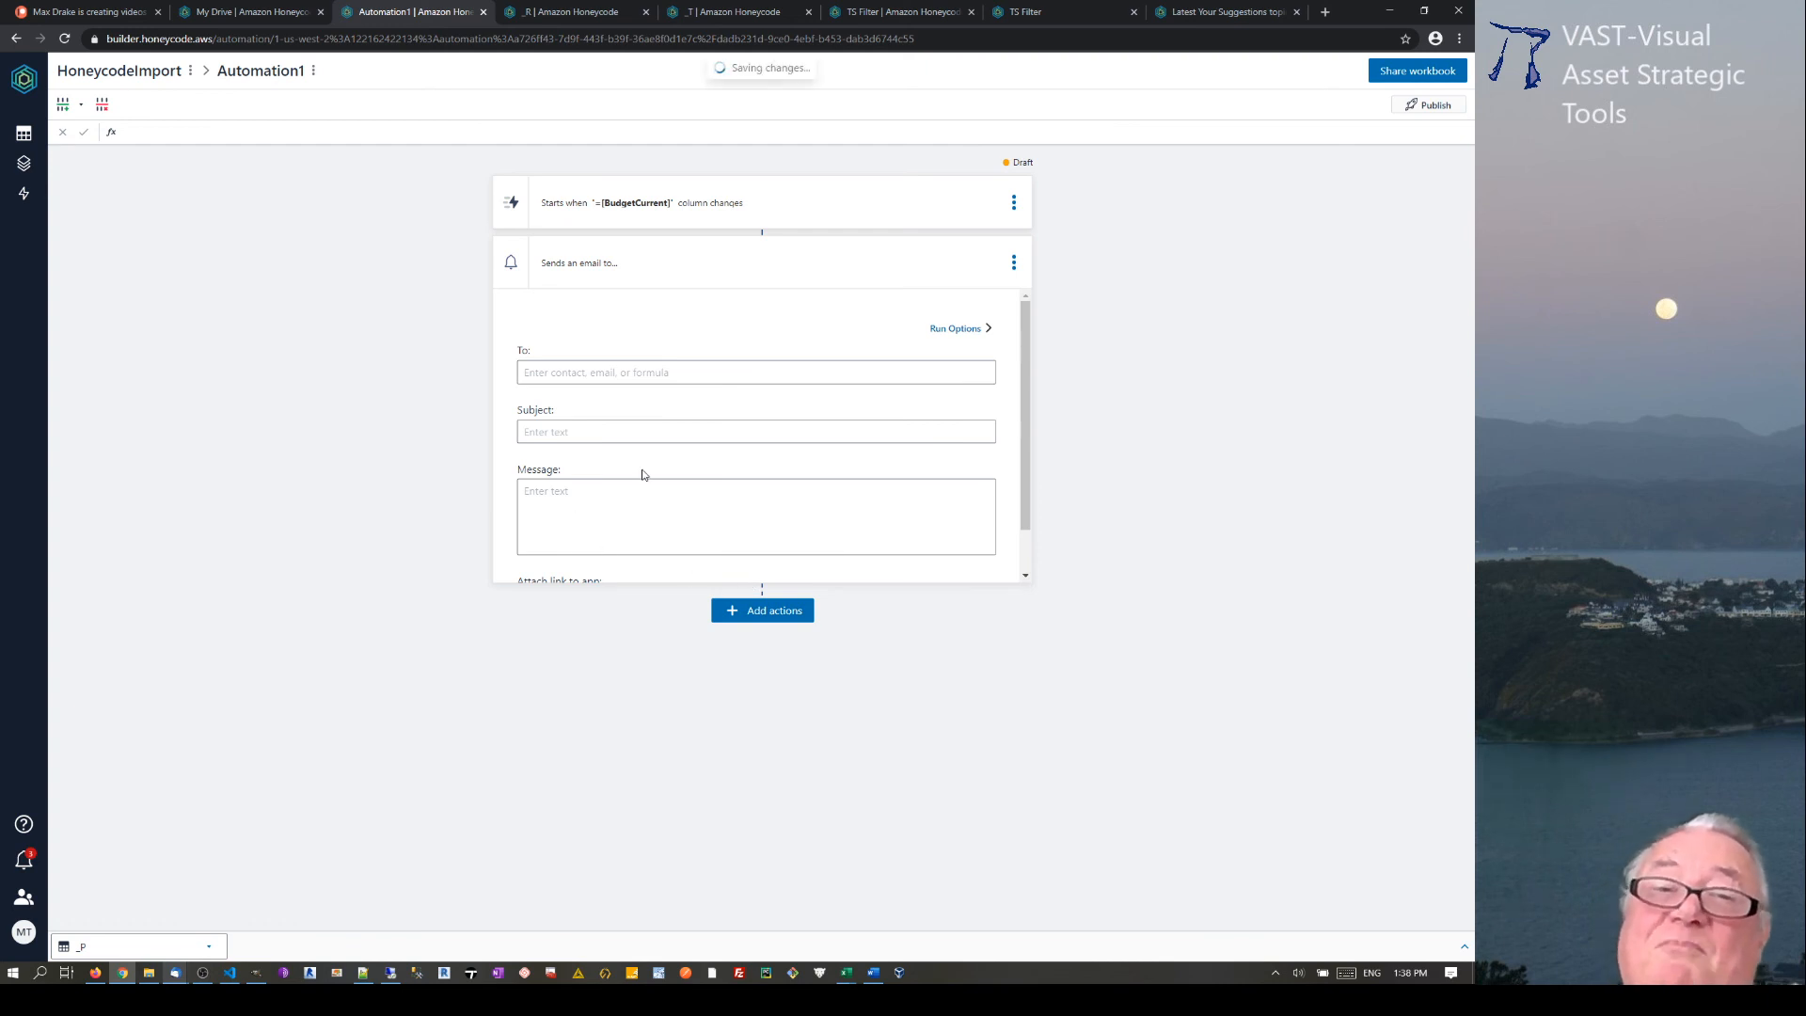
{"action": "left_click", "coordinate": [622, 374]}
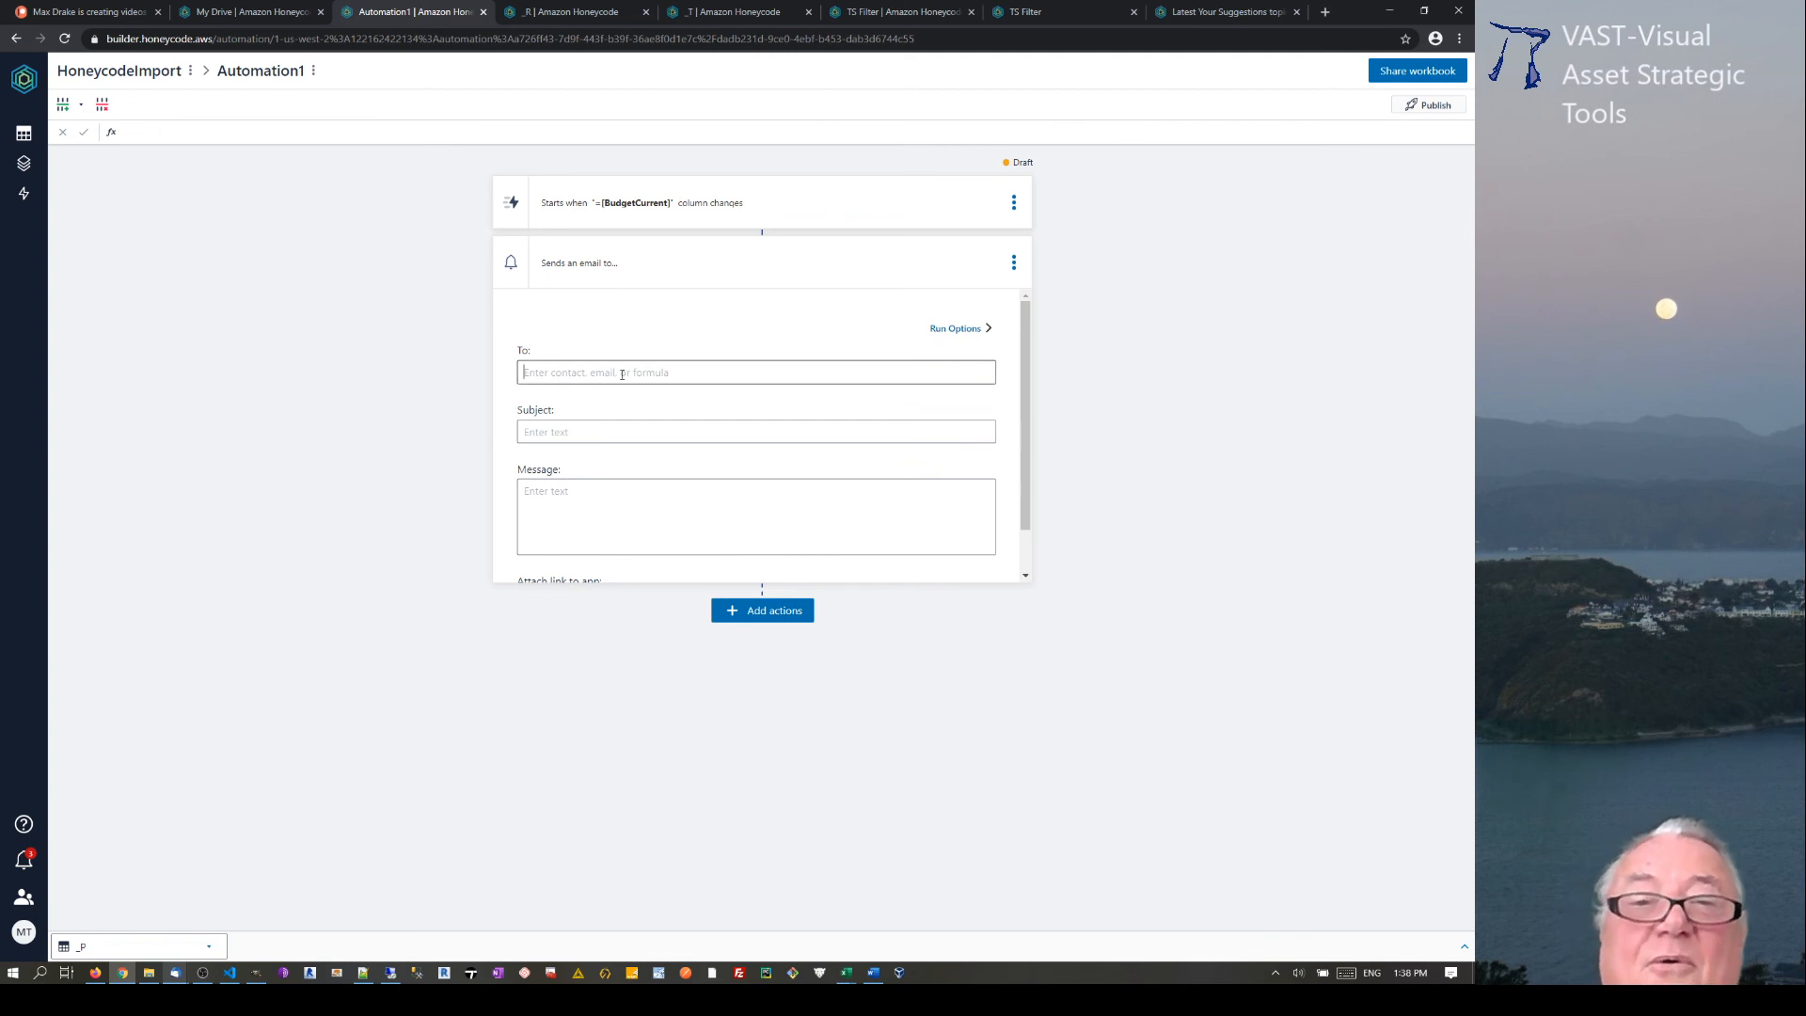
{"action": "type", "text": "m"}
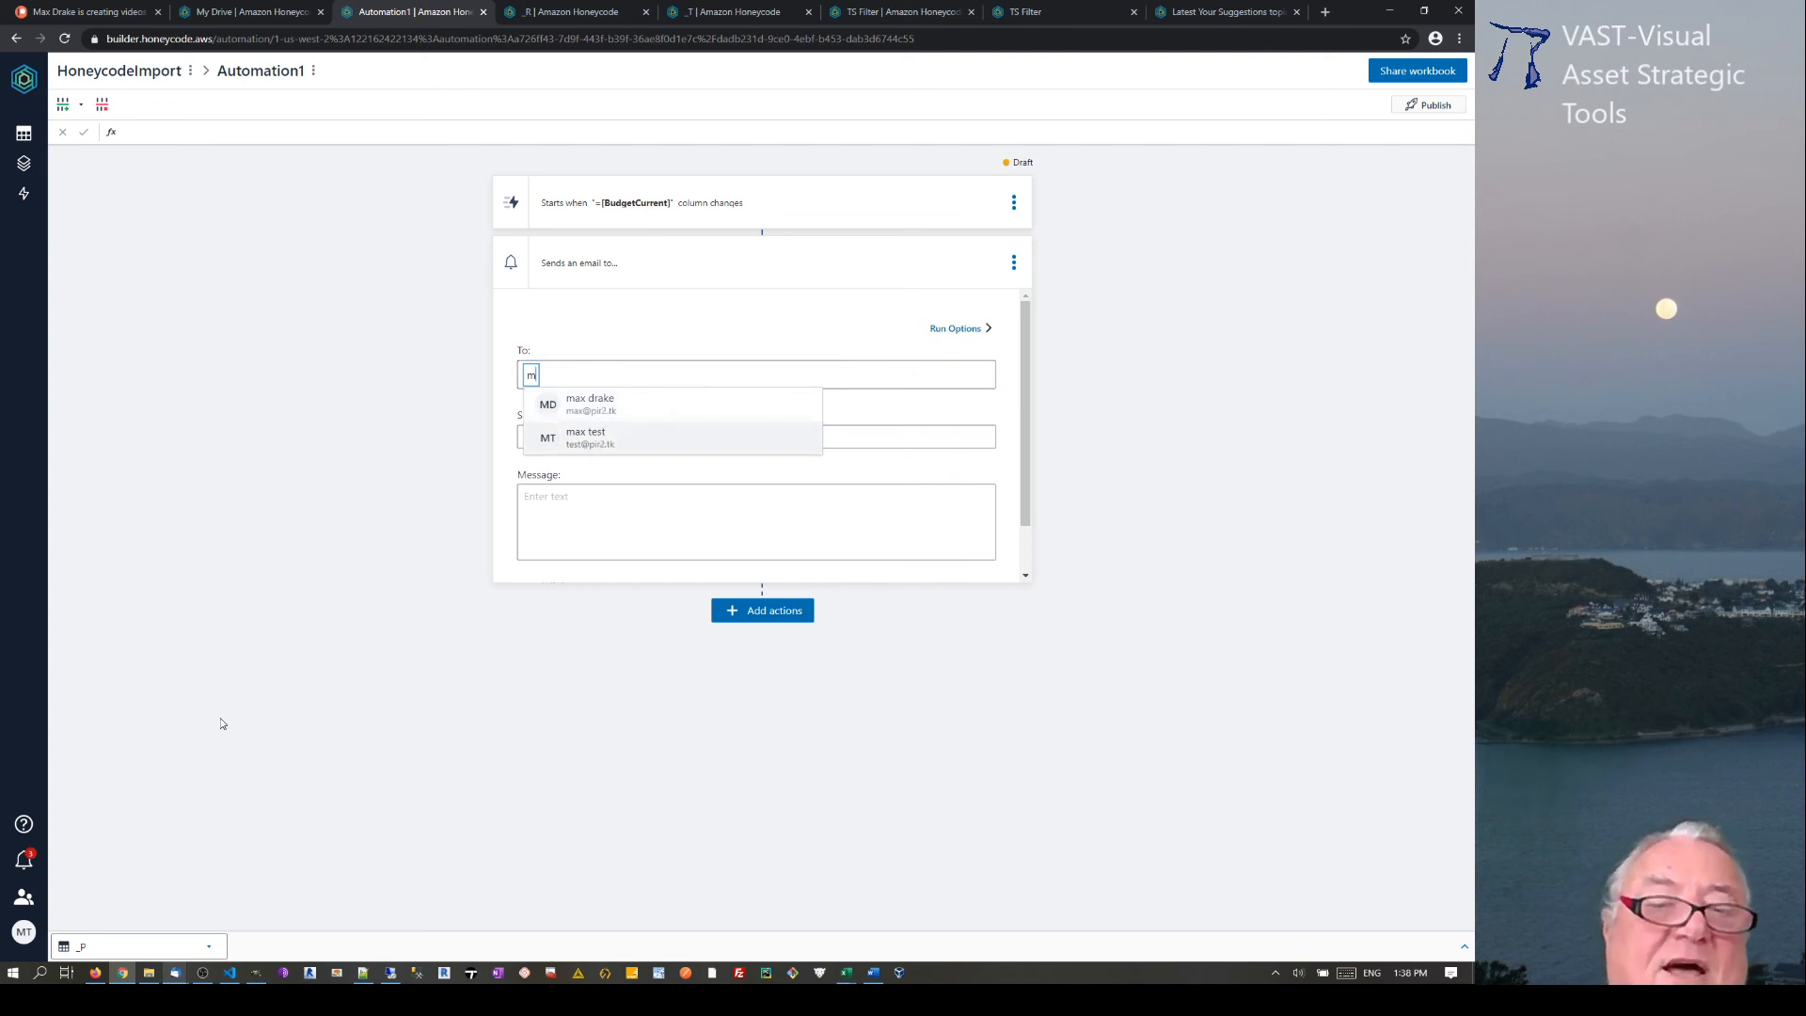
{"action": "left_click", "coordinate": [582, 402]}
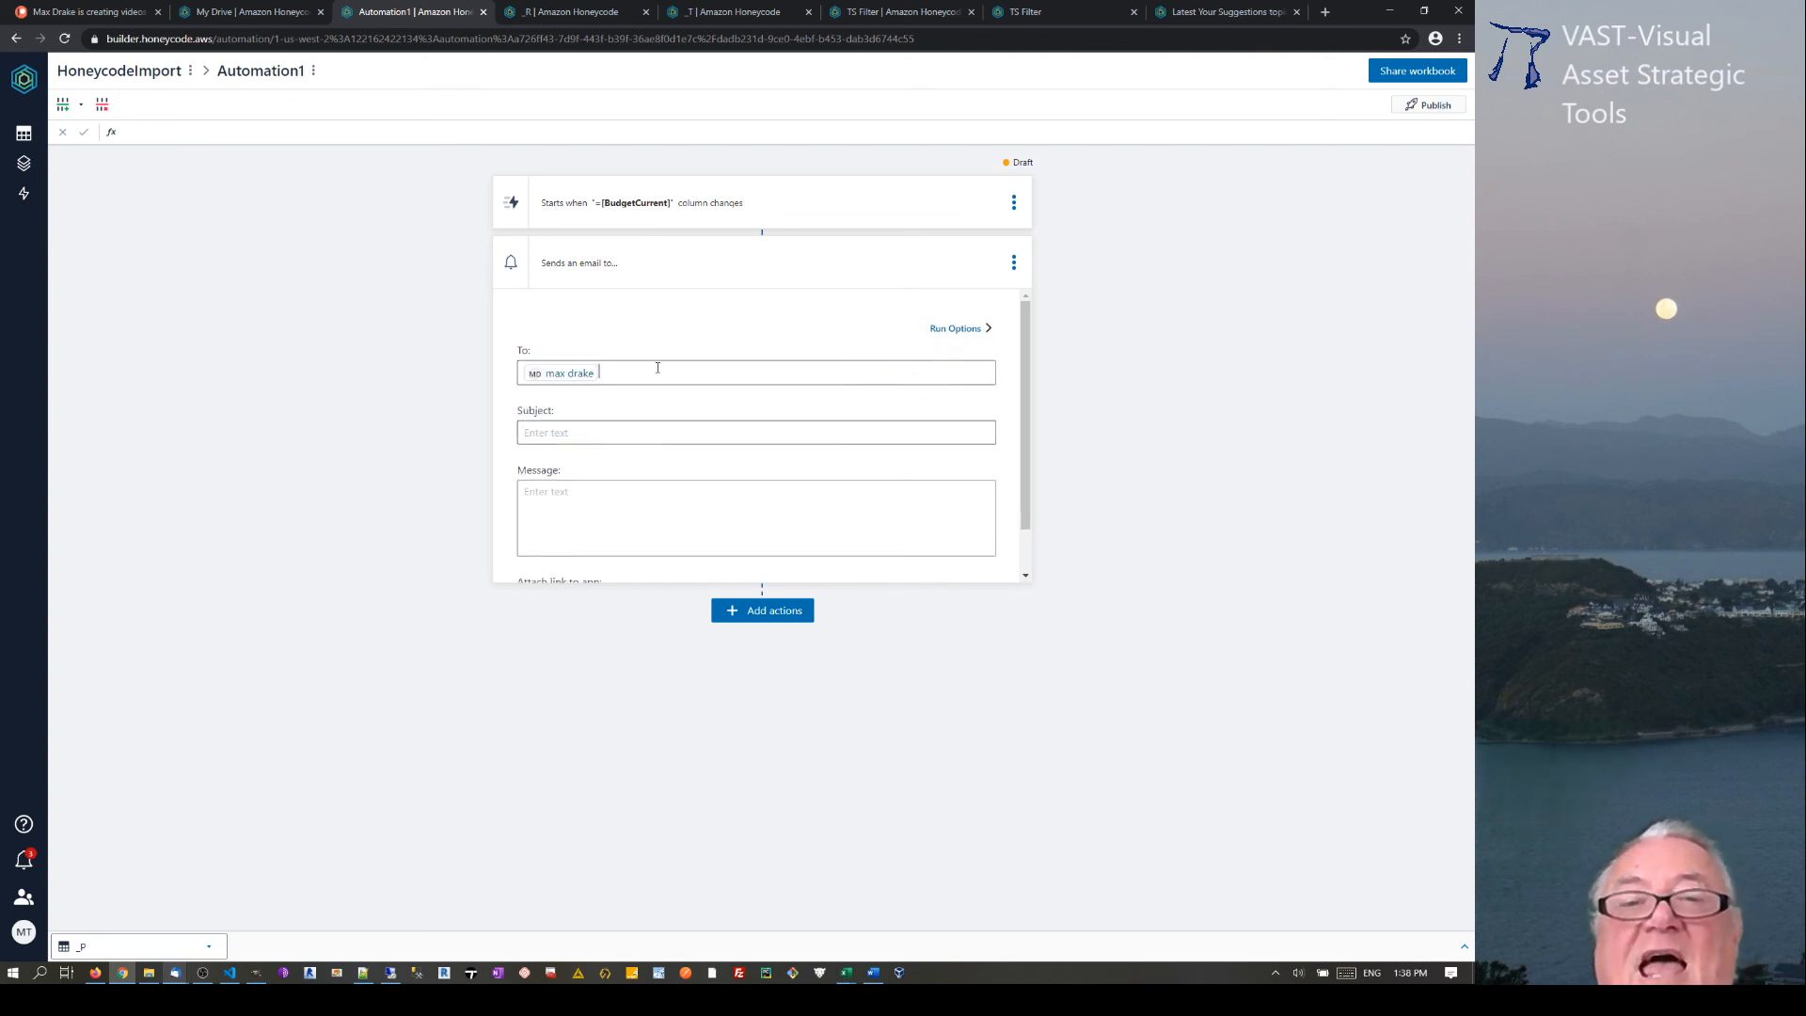
{"action": "type", "text": "m"}
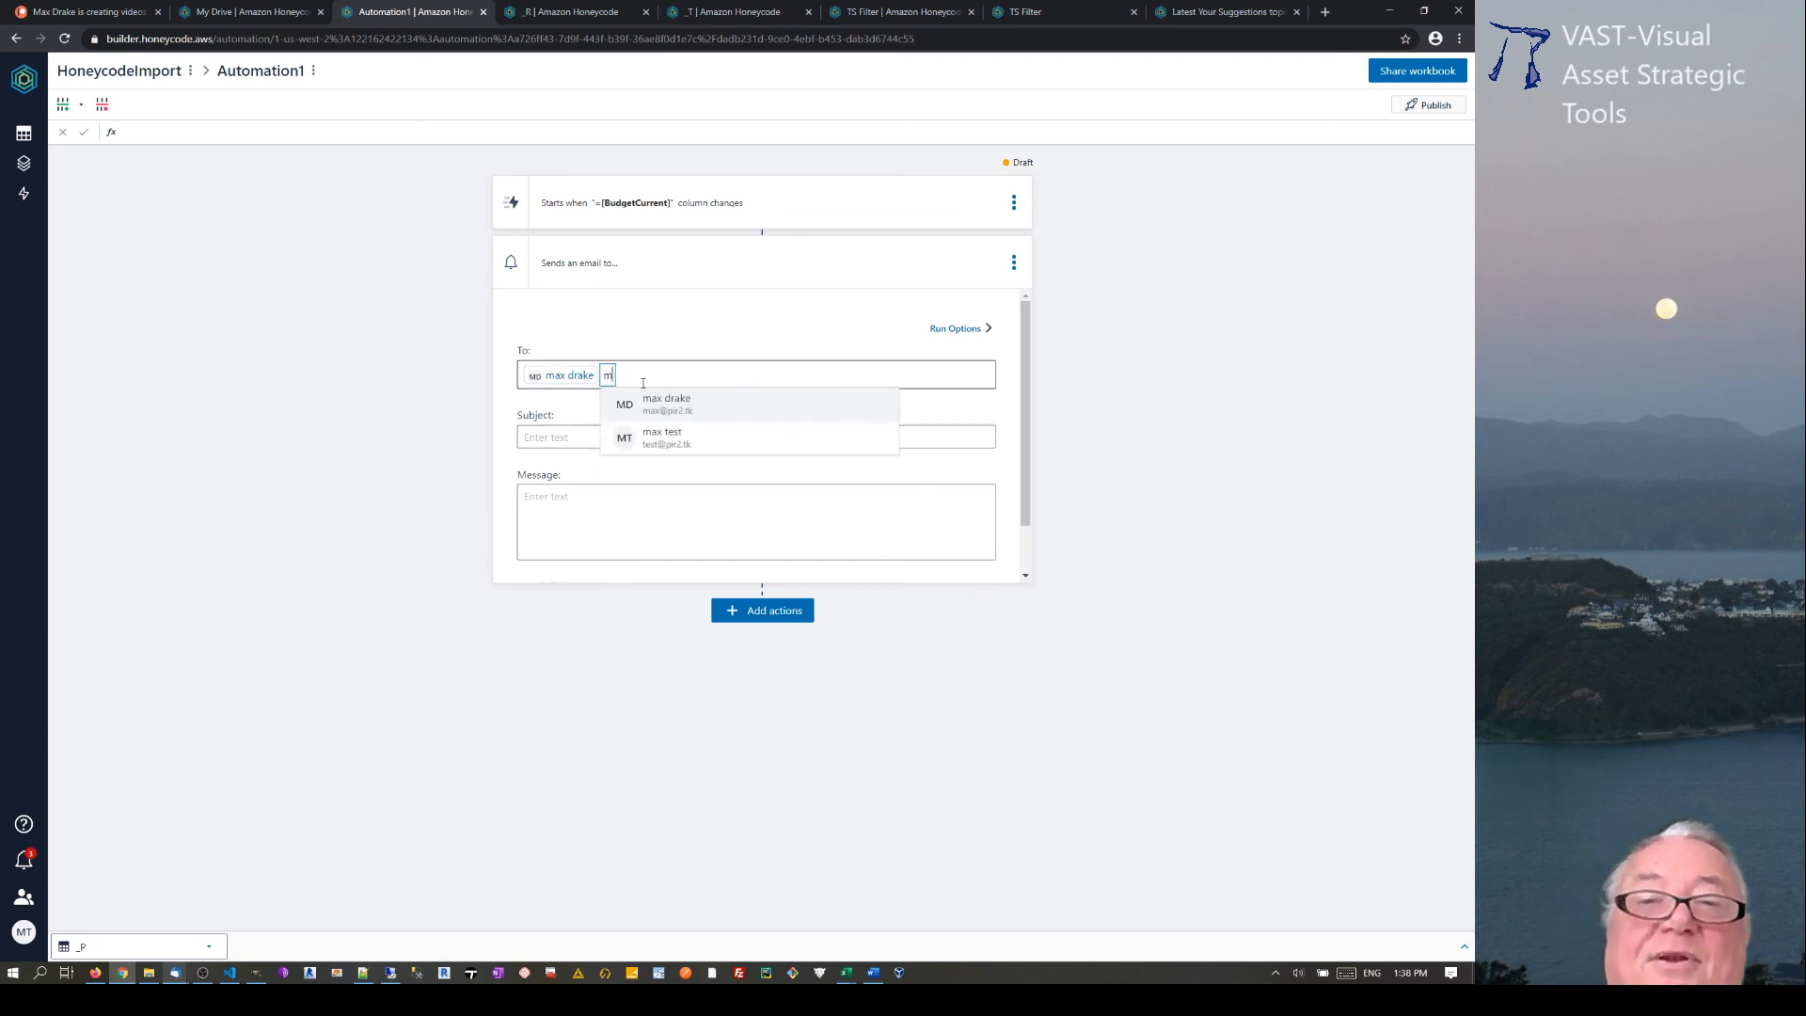
{"action": "left_click", "coordinate": [628, 438]}
Set the notification email's subject to "Blowout of Budget- Hurray"
{"action": "left_click", "coordinate": [586, 438]}
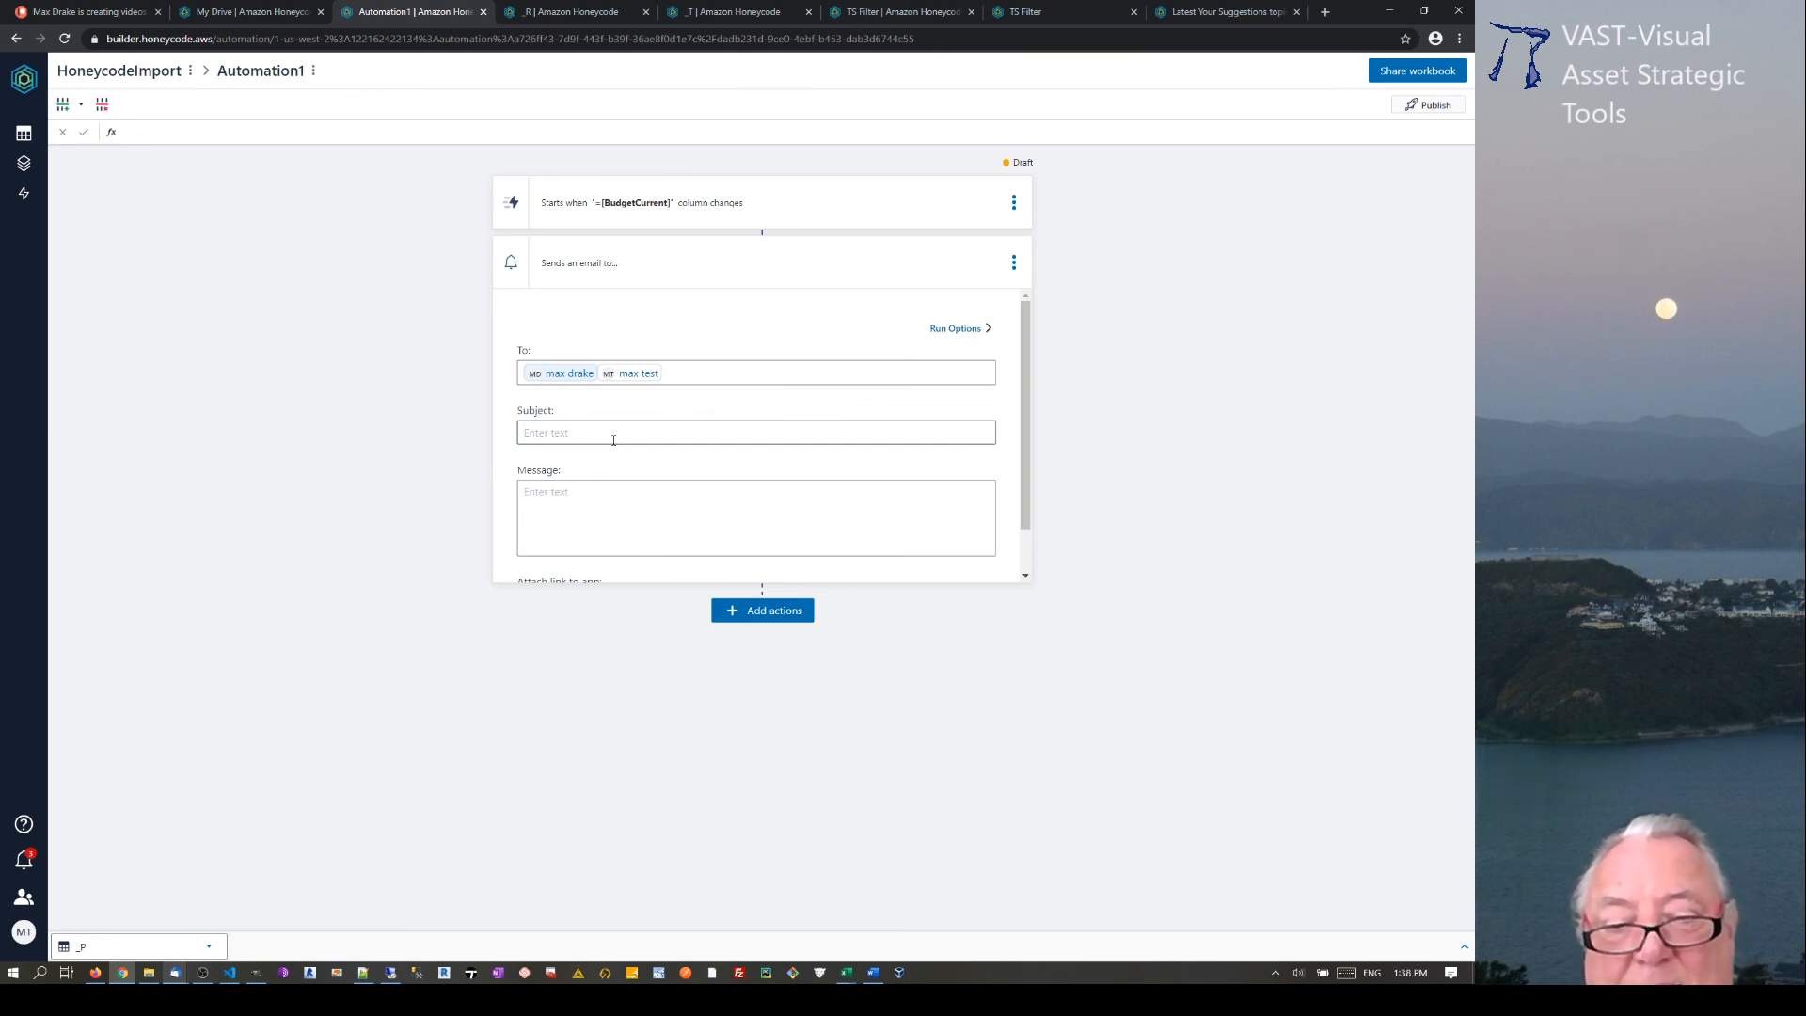
{"action": "type", "text": "Bld"}
{"action": "type", "text": "w"}
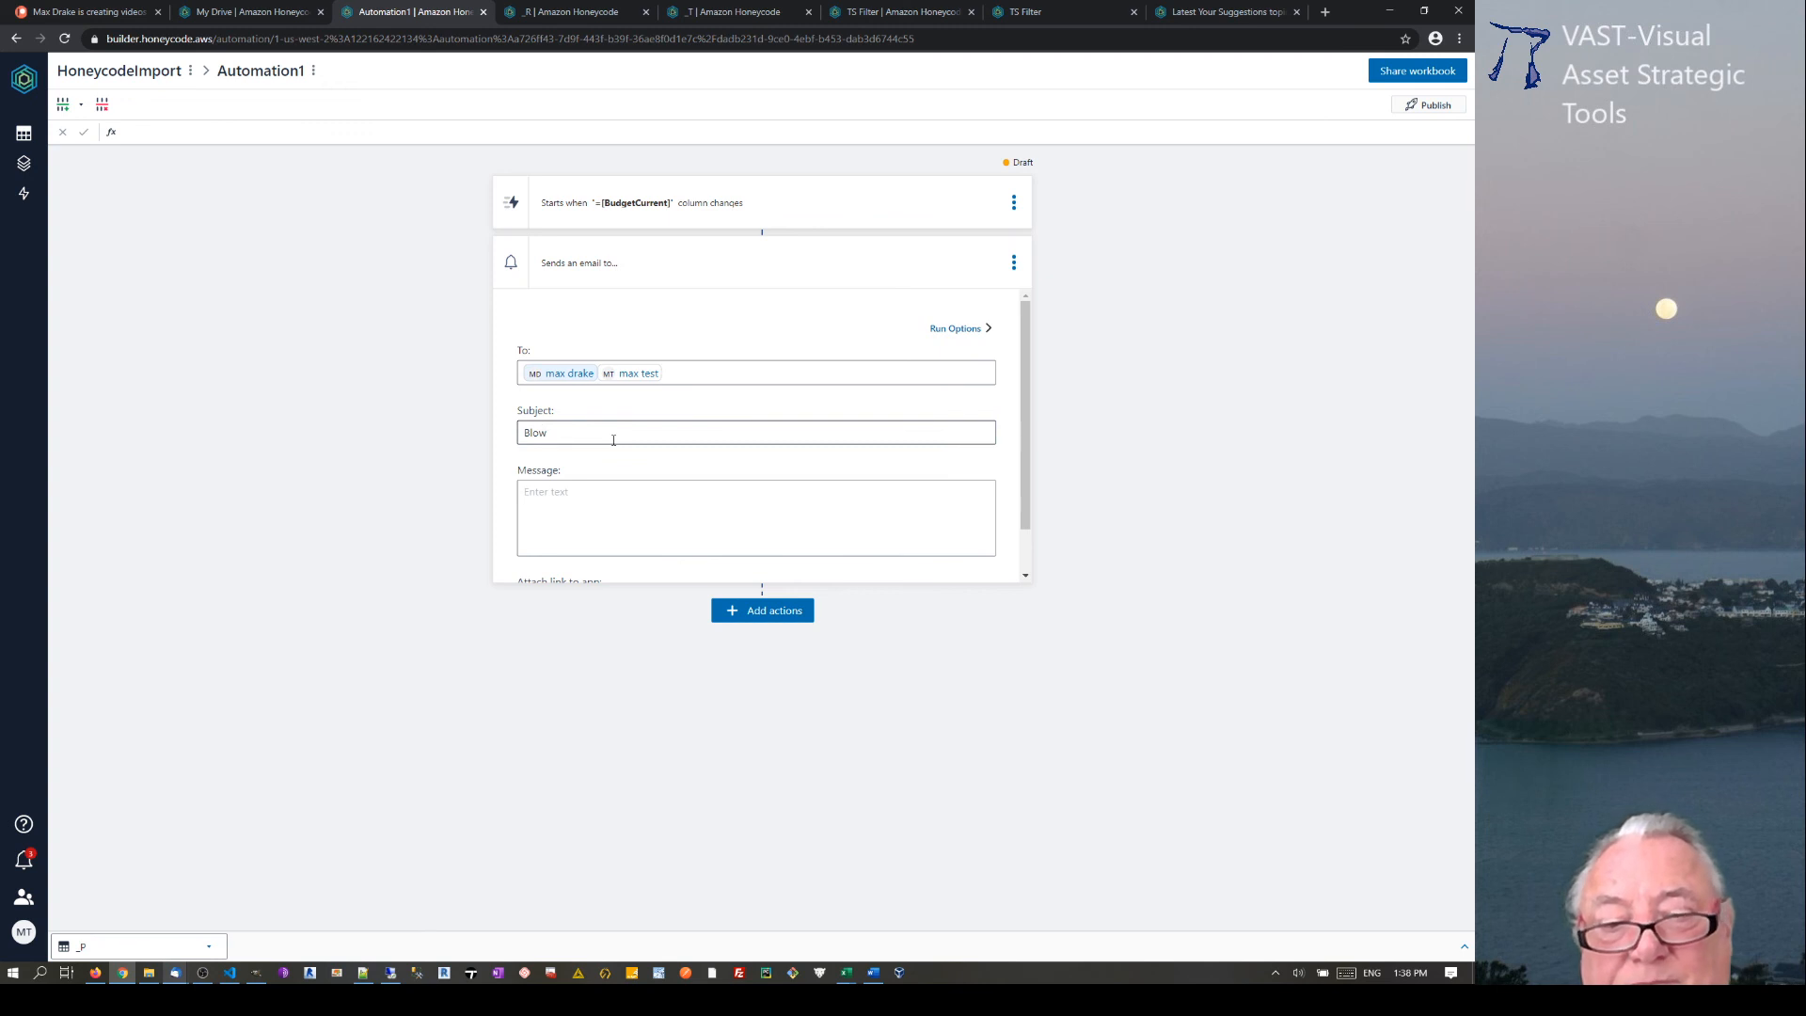
{"action": "type", "text": "out of"}
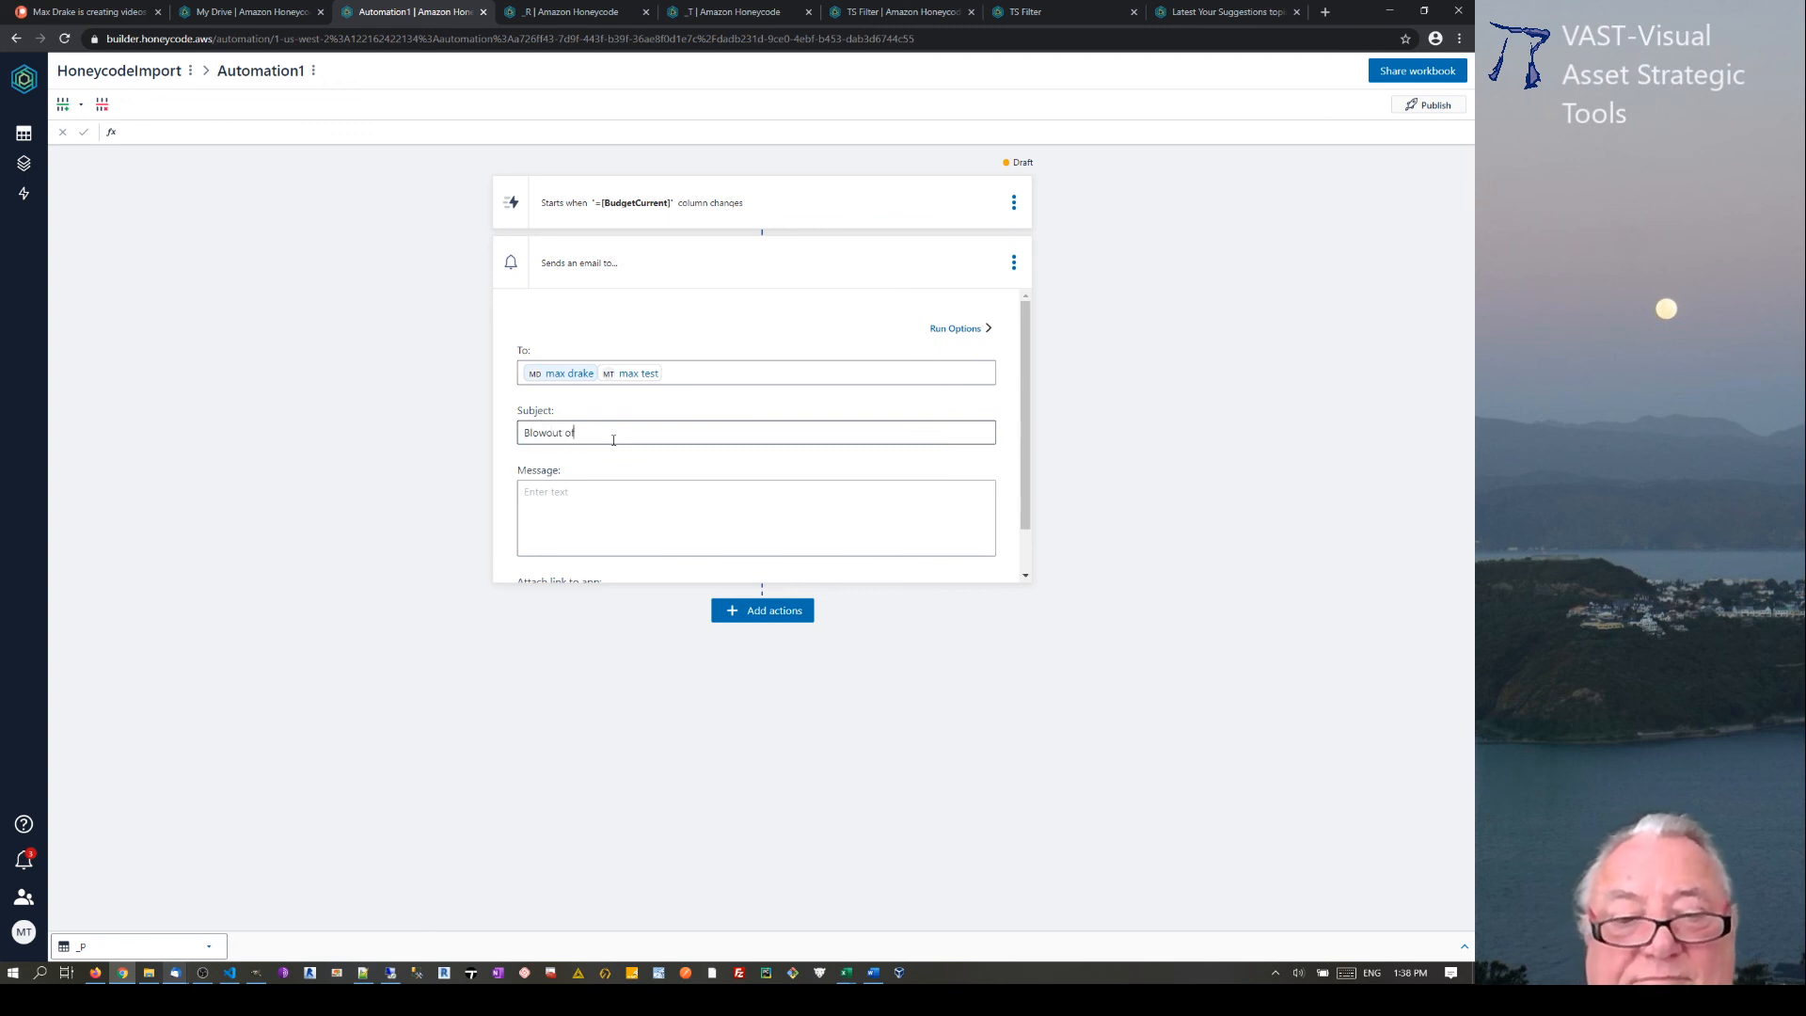
{"action": "type", "text": " Budge"}
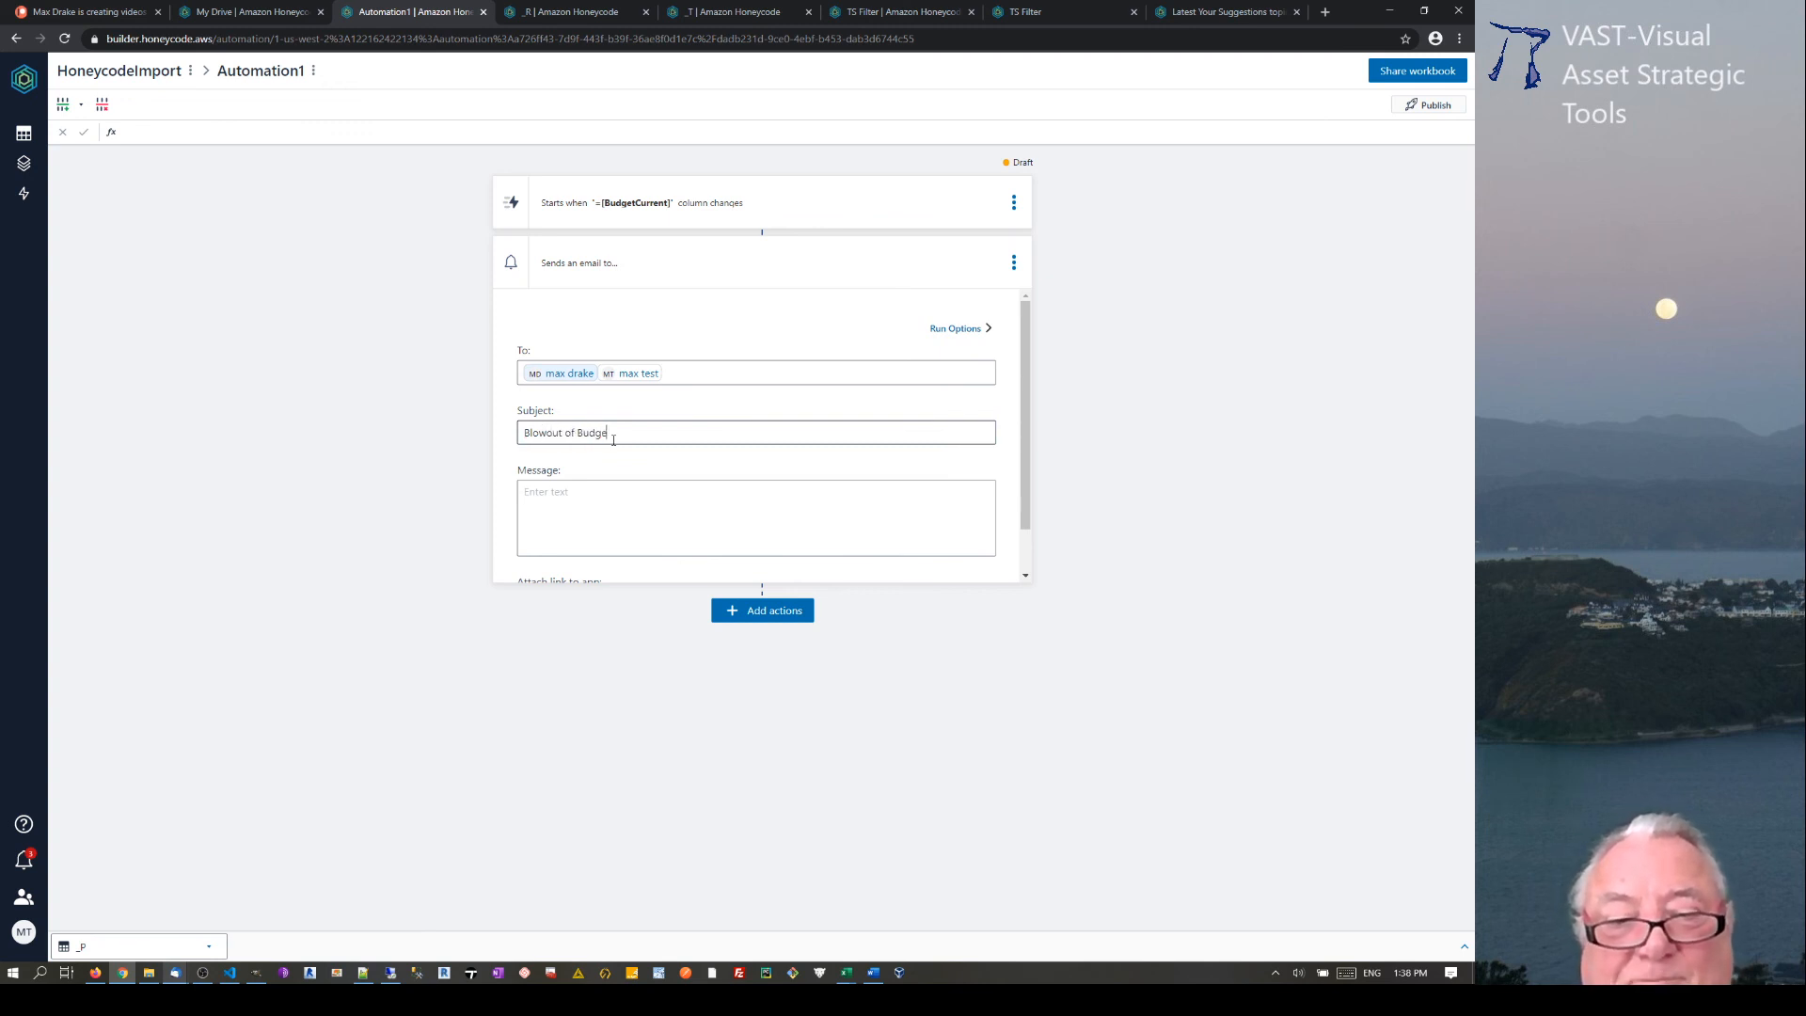
{"action": "type", "text": "t"}
{"action": "type", "text": "-"}
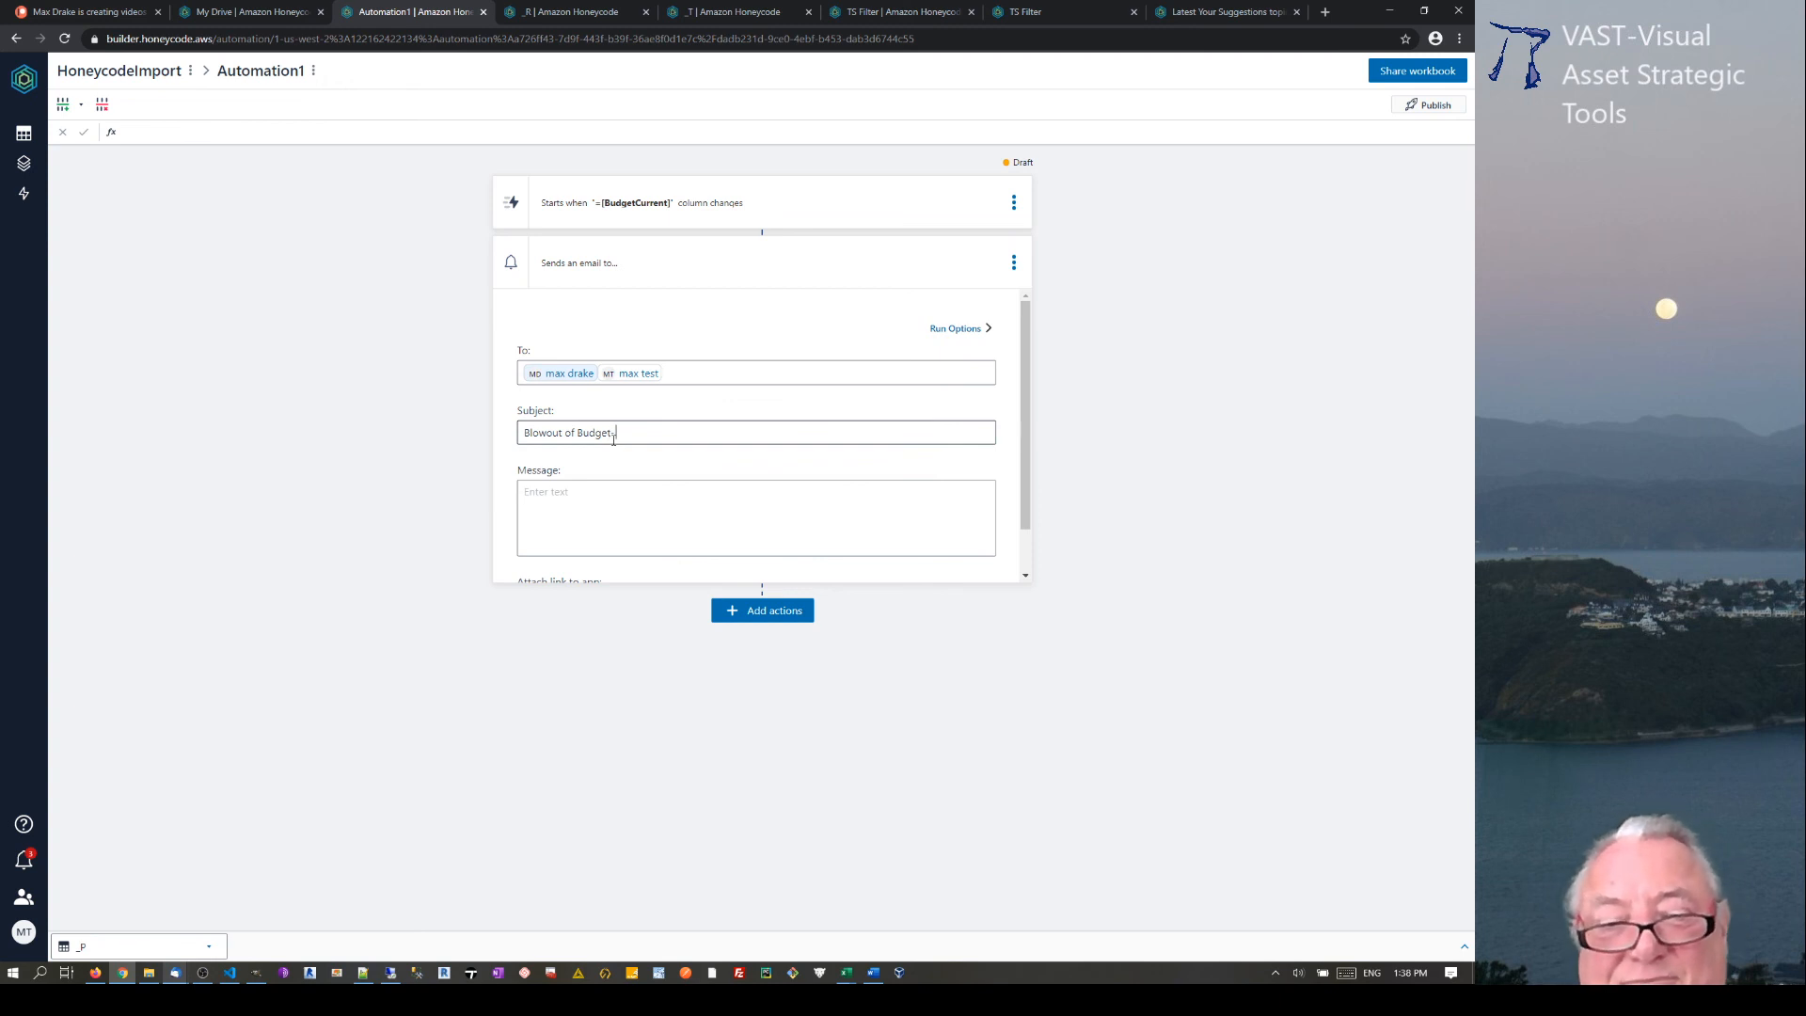
{"action": "type", "text": " Hunay"}
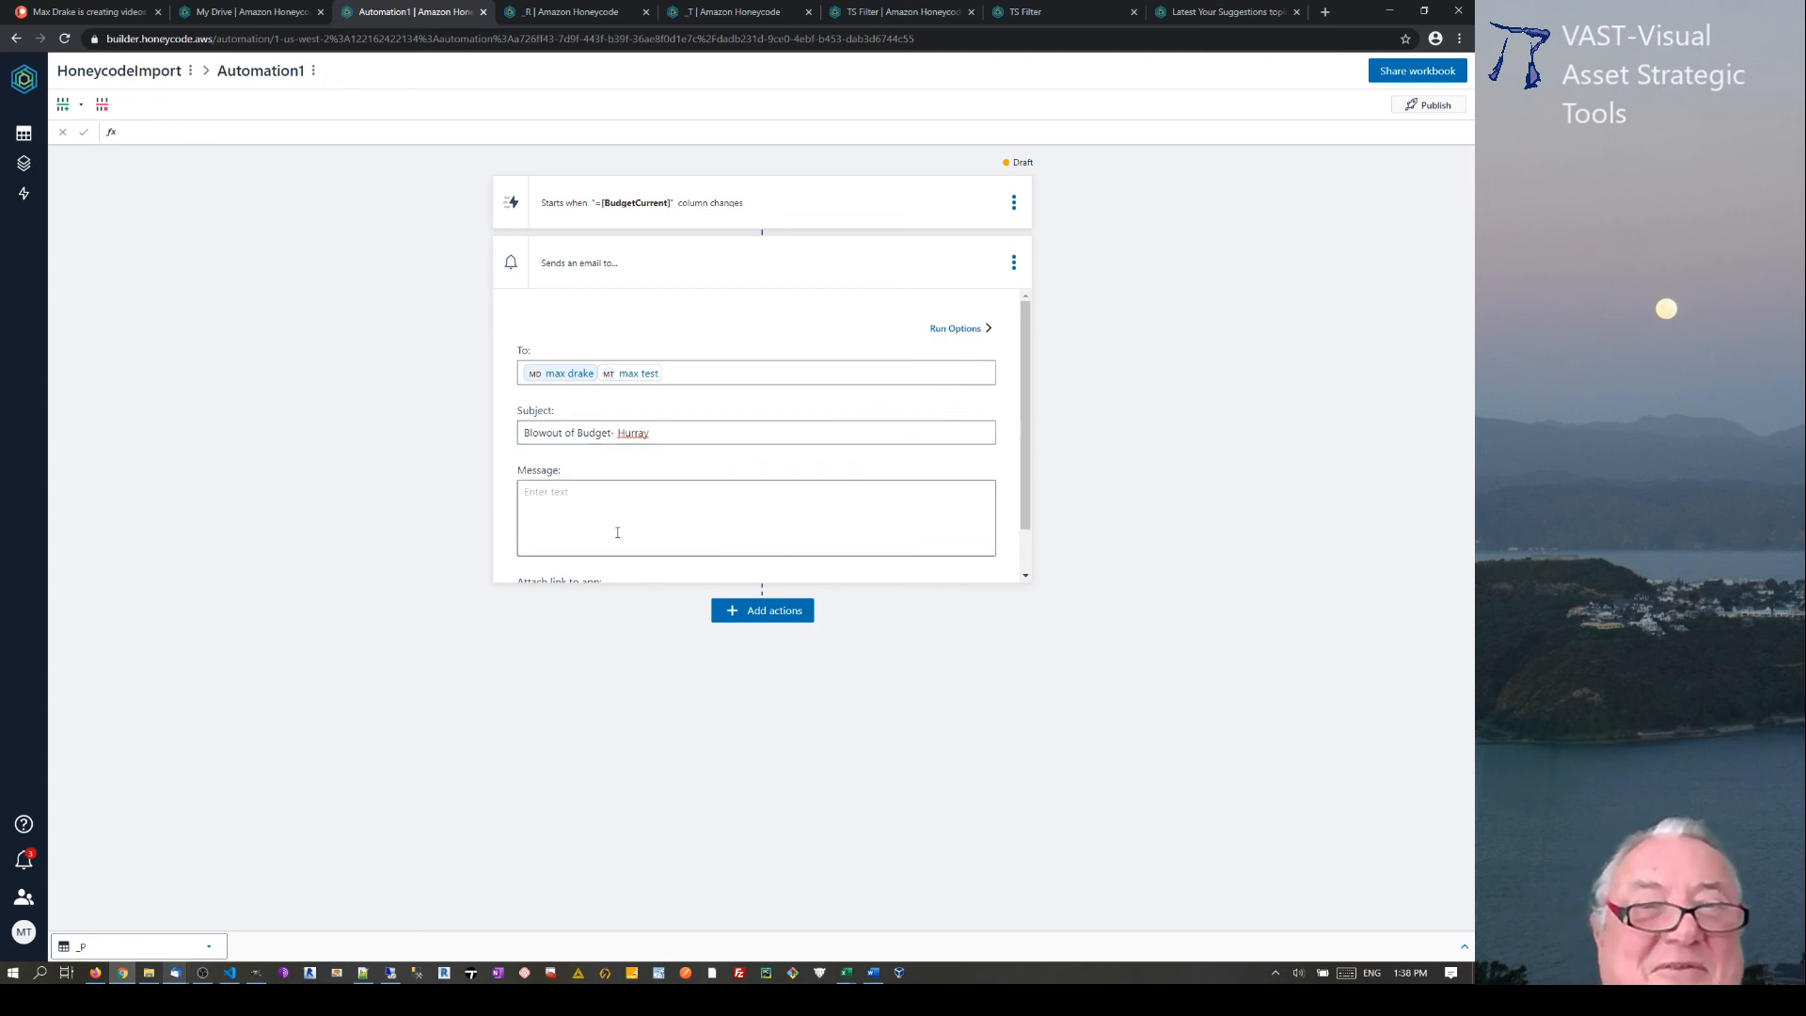
Write "Start running for the hills" as the notification email's message
{"action": "left_click", "coordinate": [567, 514]}
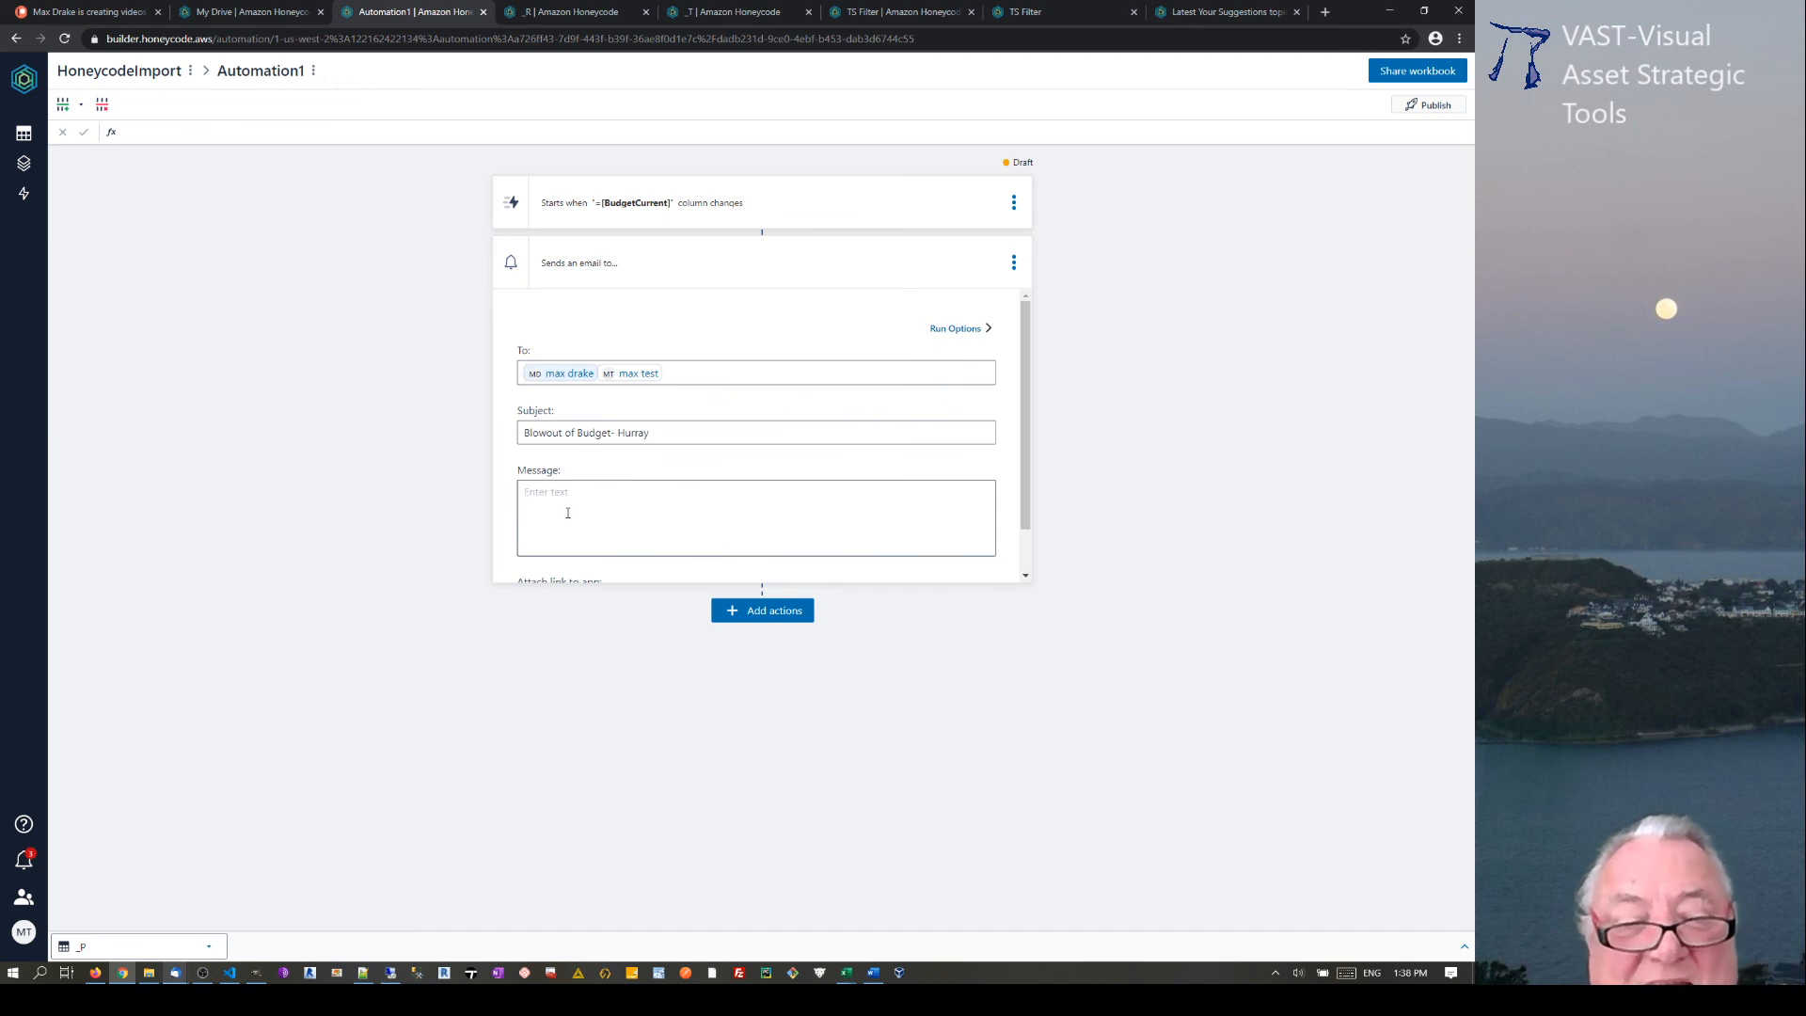
{"action": "type", "text": "Sta"}
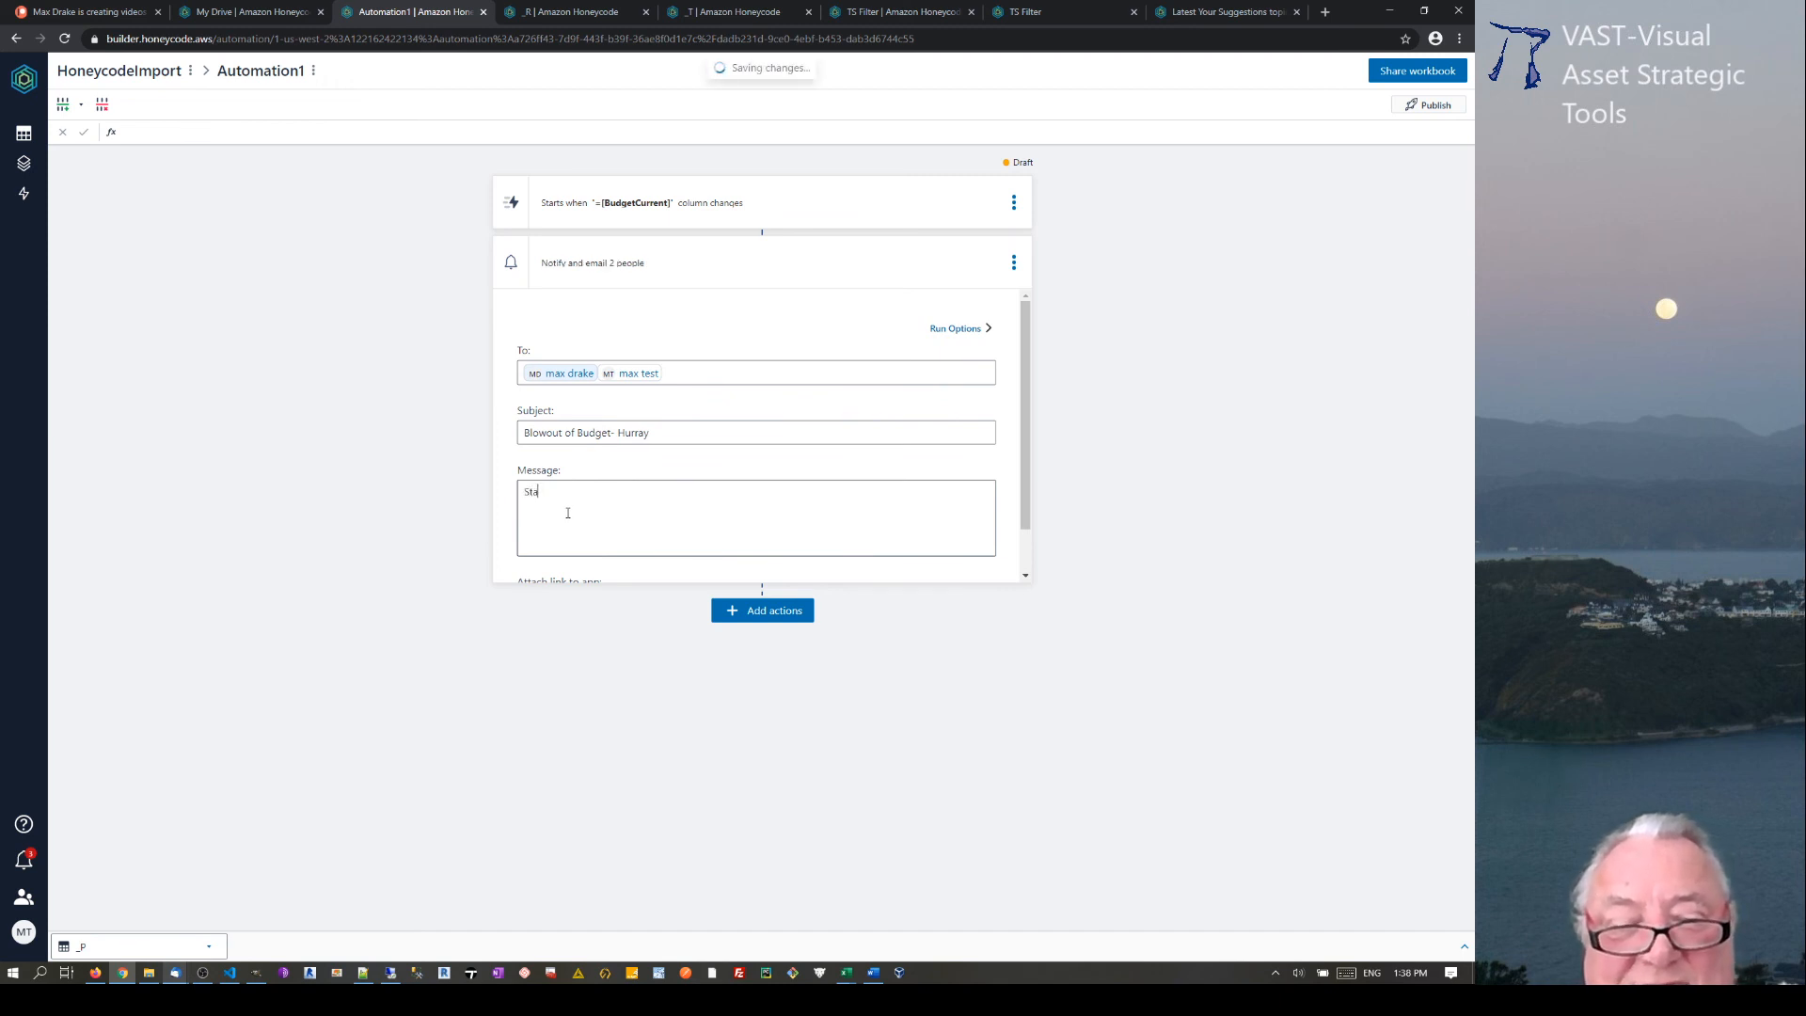
{"action": "type", "text": "rt runnnin"}
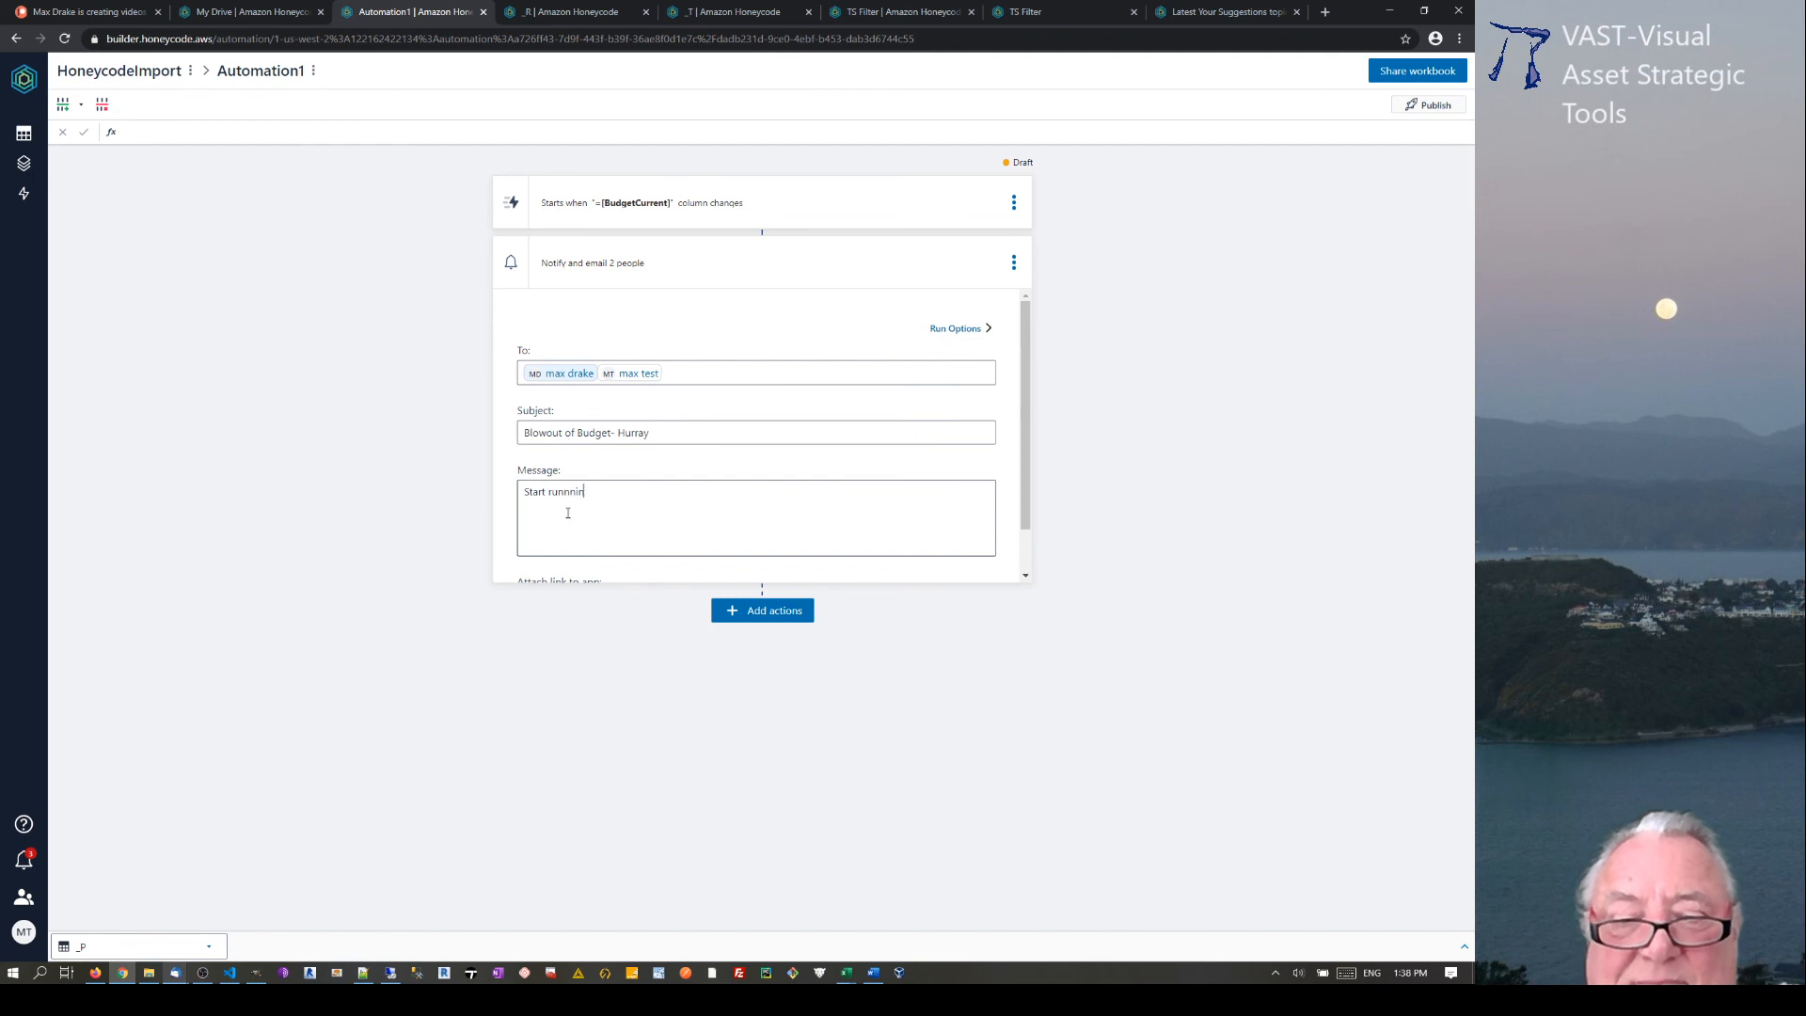
{"action": "type", "text": "g"}
{"action": "key", "text": "BackSpace"}
{"action": "key", "text": "BackSpace"}
{"action": "key", "text": "BackSpace"}
{"action": "key", "text": "BackSpace"}
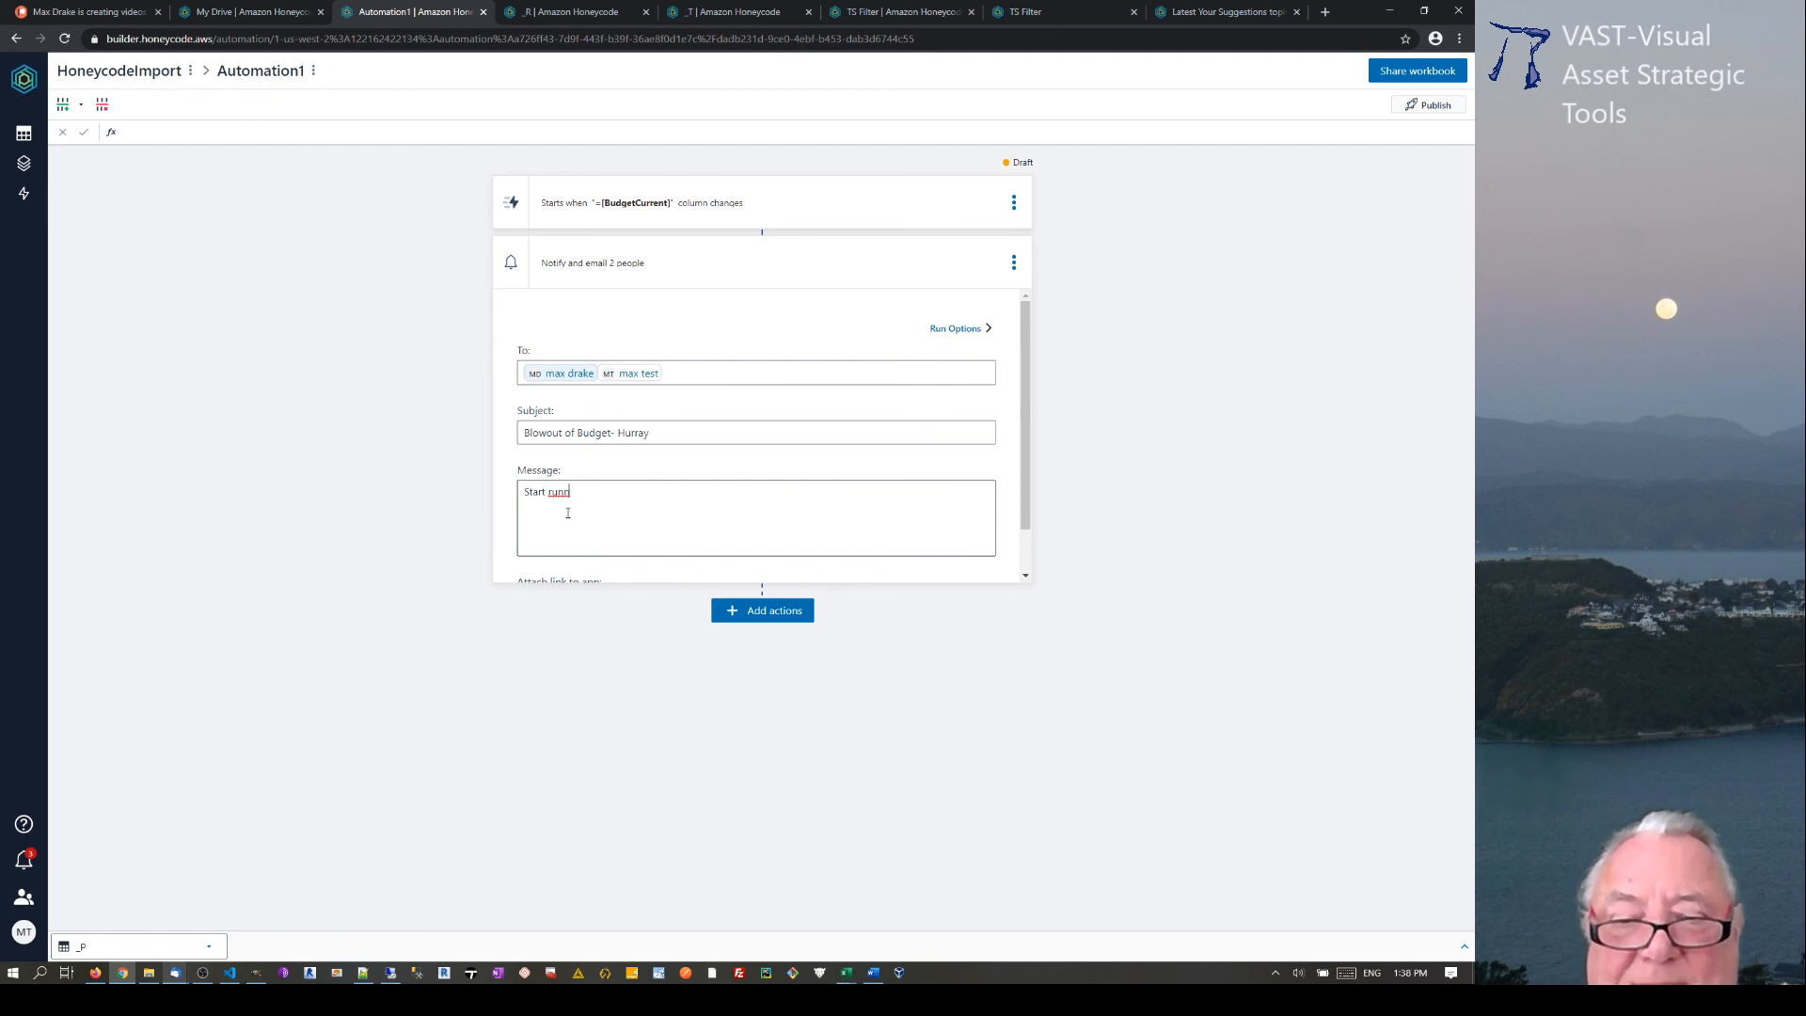
{"action": "type", "text": "ing for"}
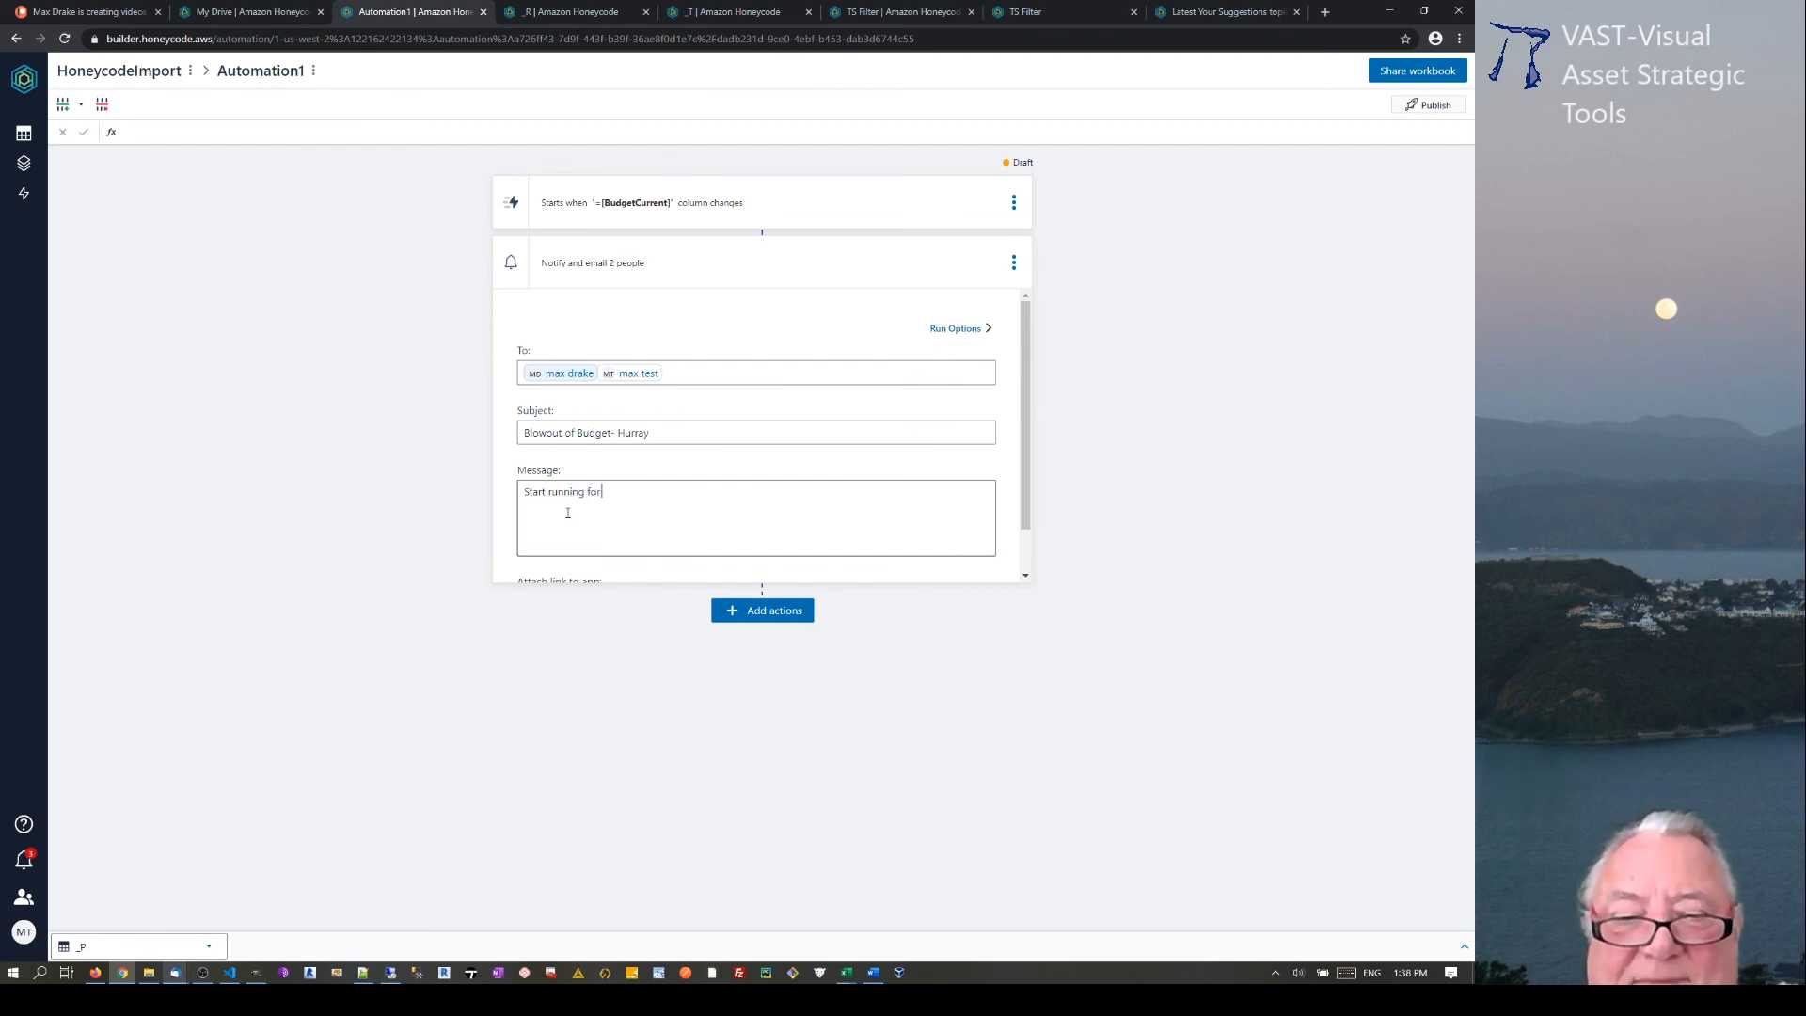
{"action": "type", "text": " the H"}
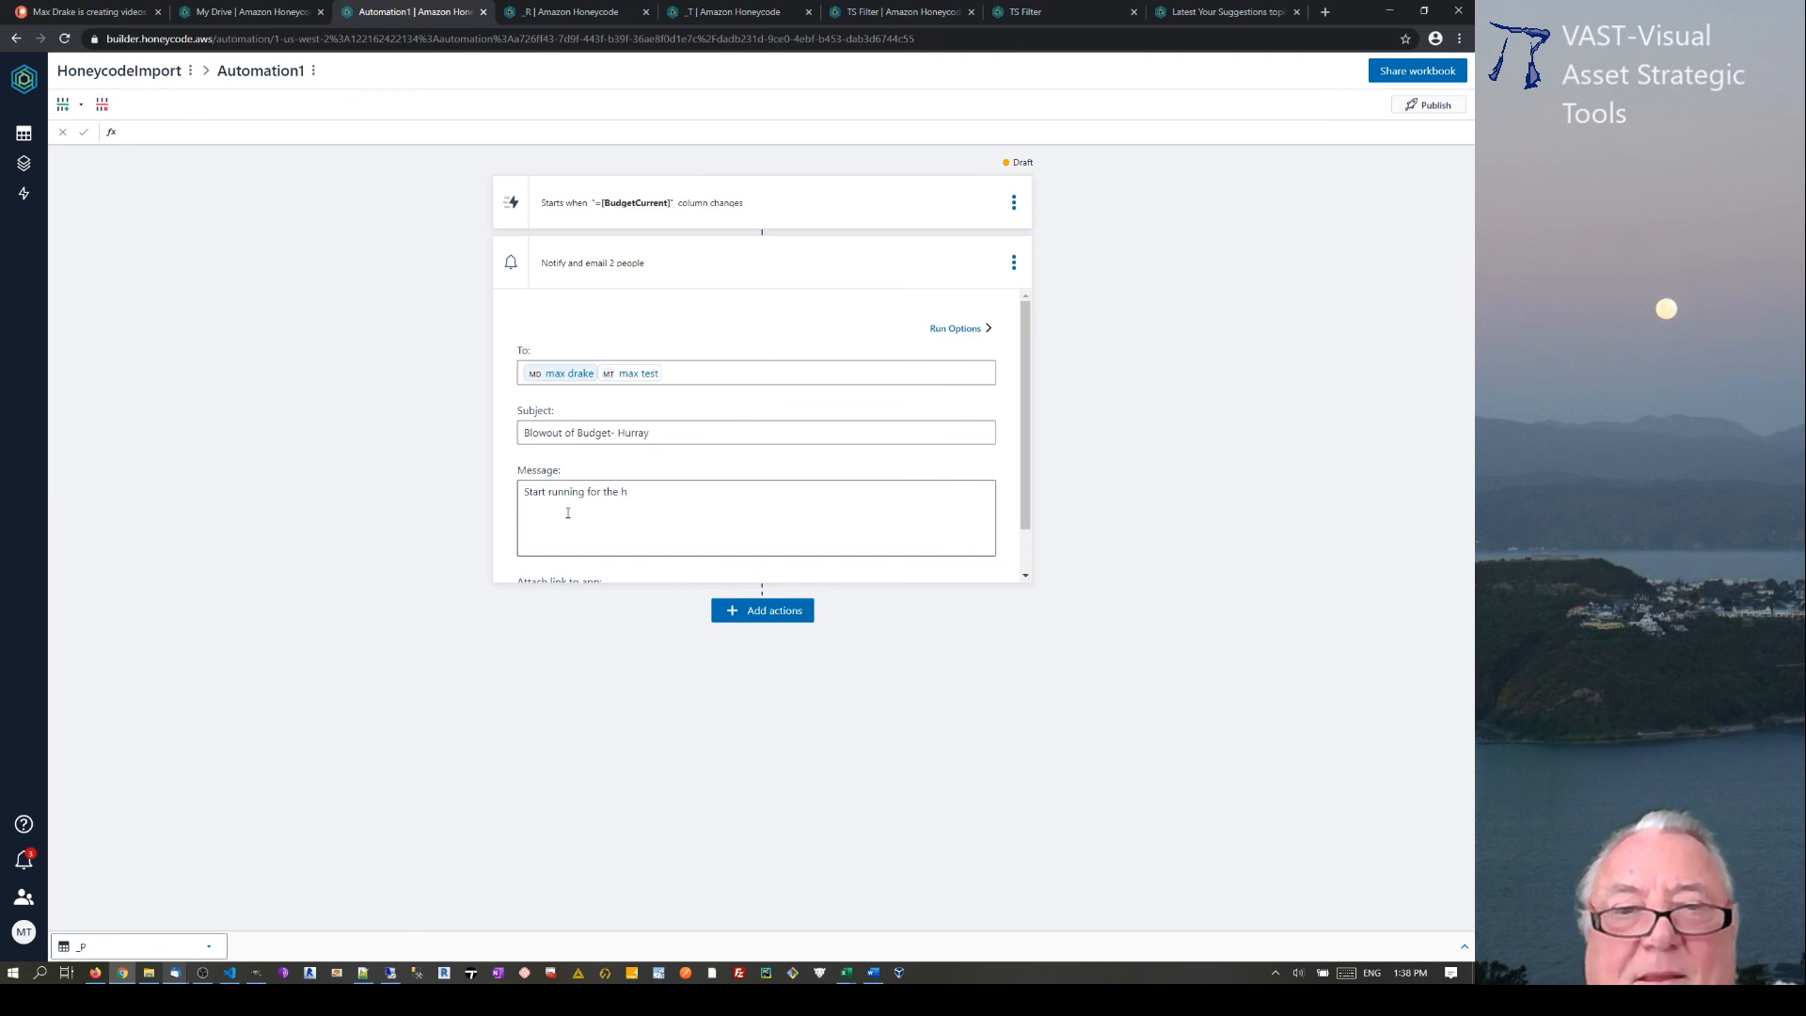
{"action": "type", "text": "ils"}
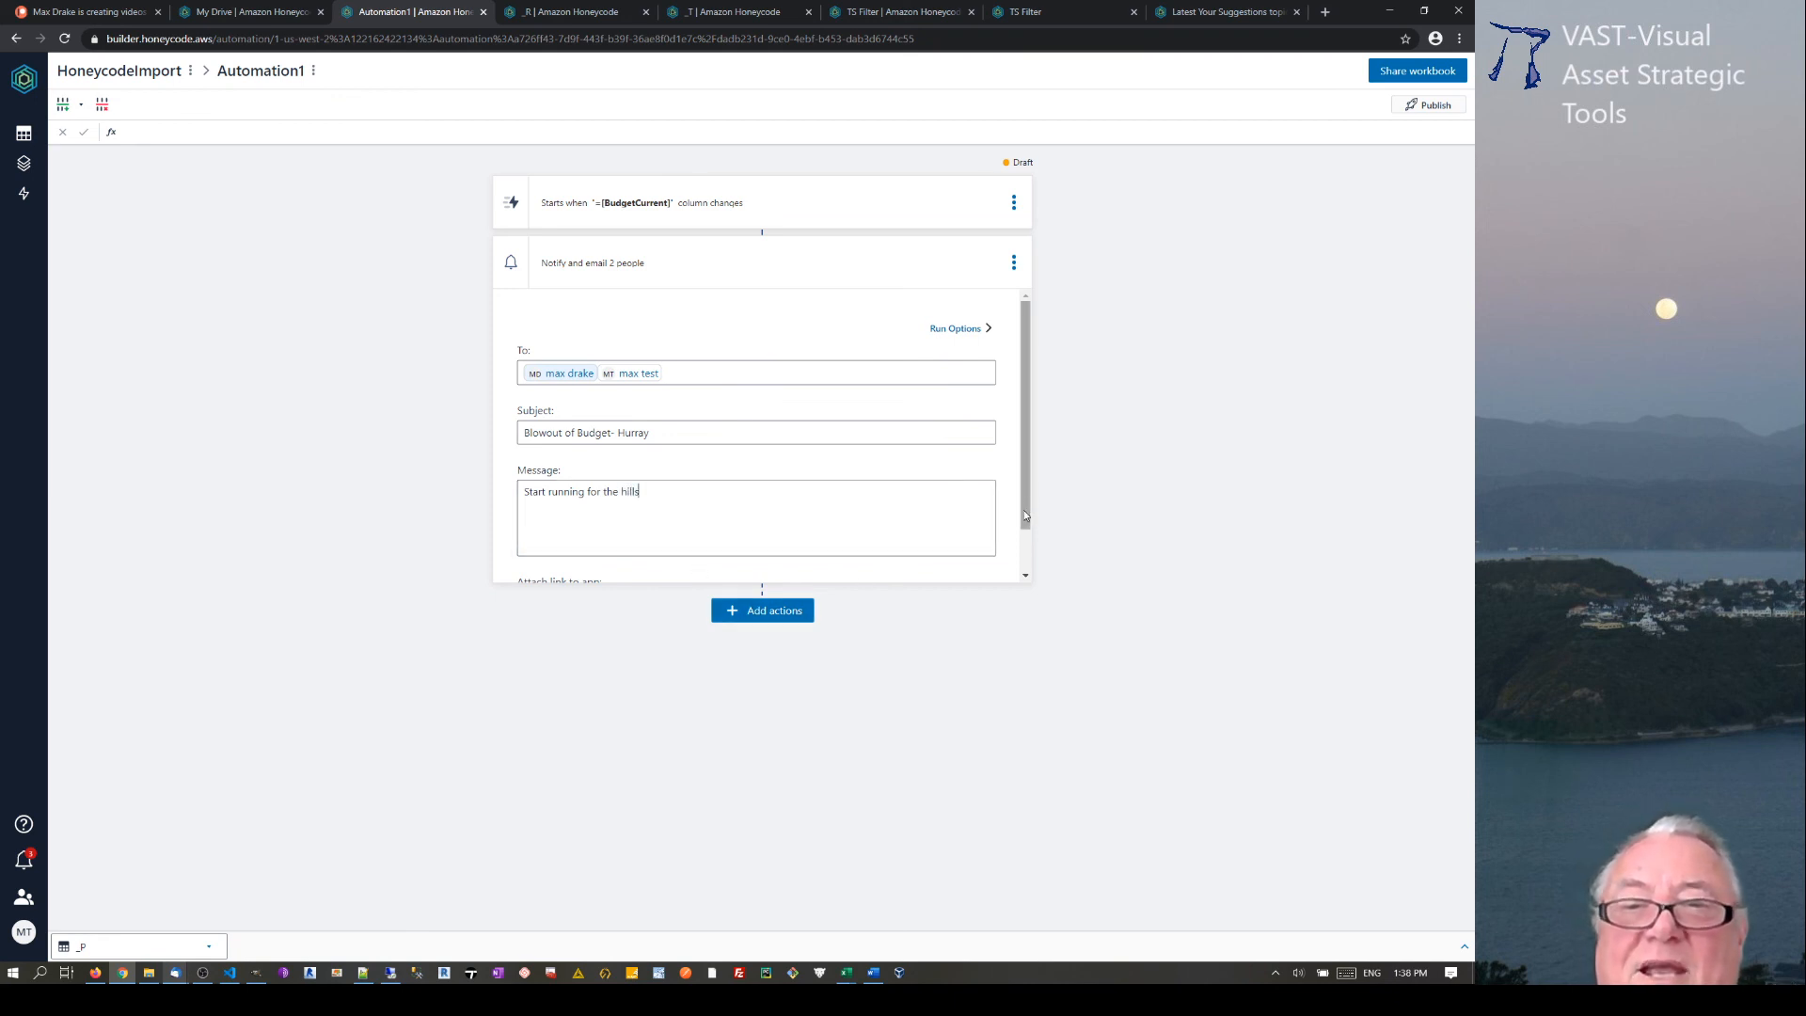
Attach a link to the TS Filter app to the notification email and publish the automation
{"action": "scroll", "coordinate": [715, 555], "scroll_direction": "down", "scroll_amount": 1}
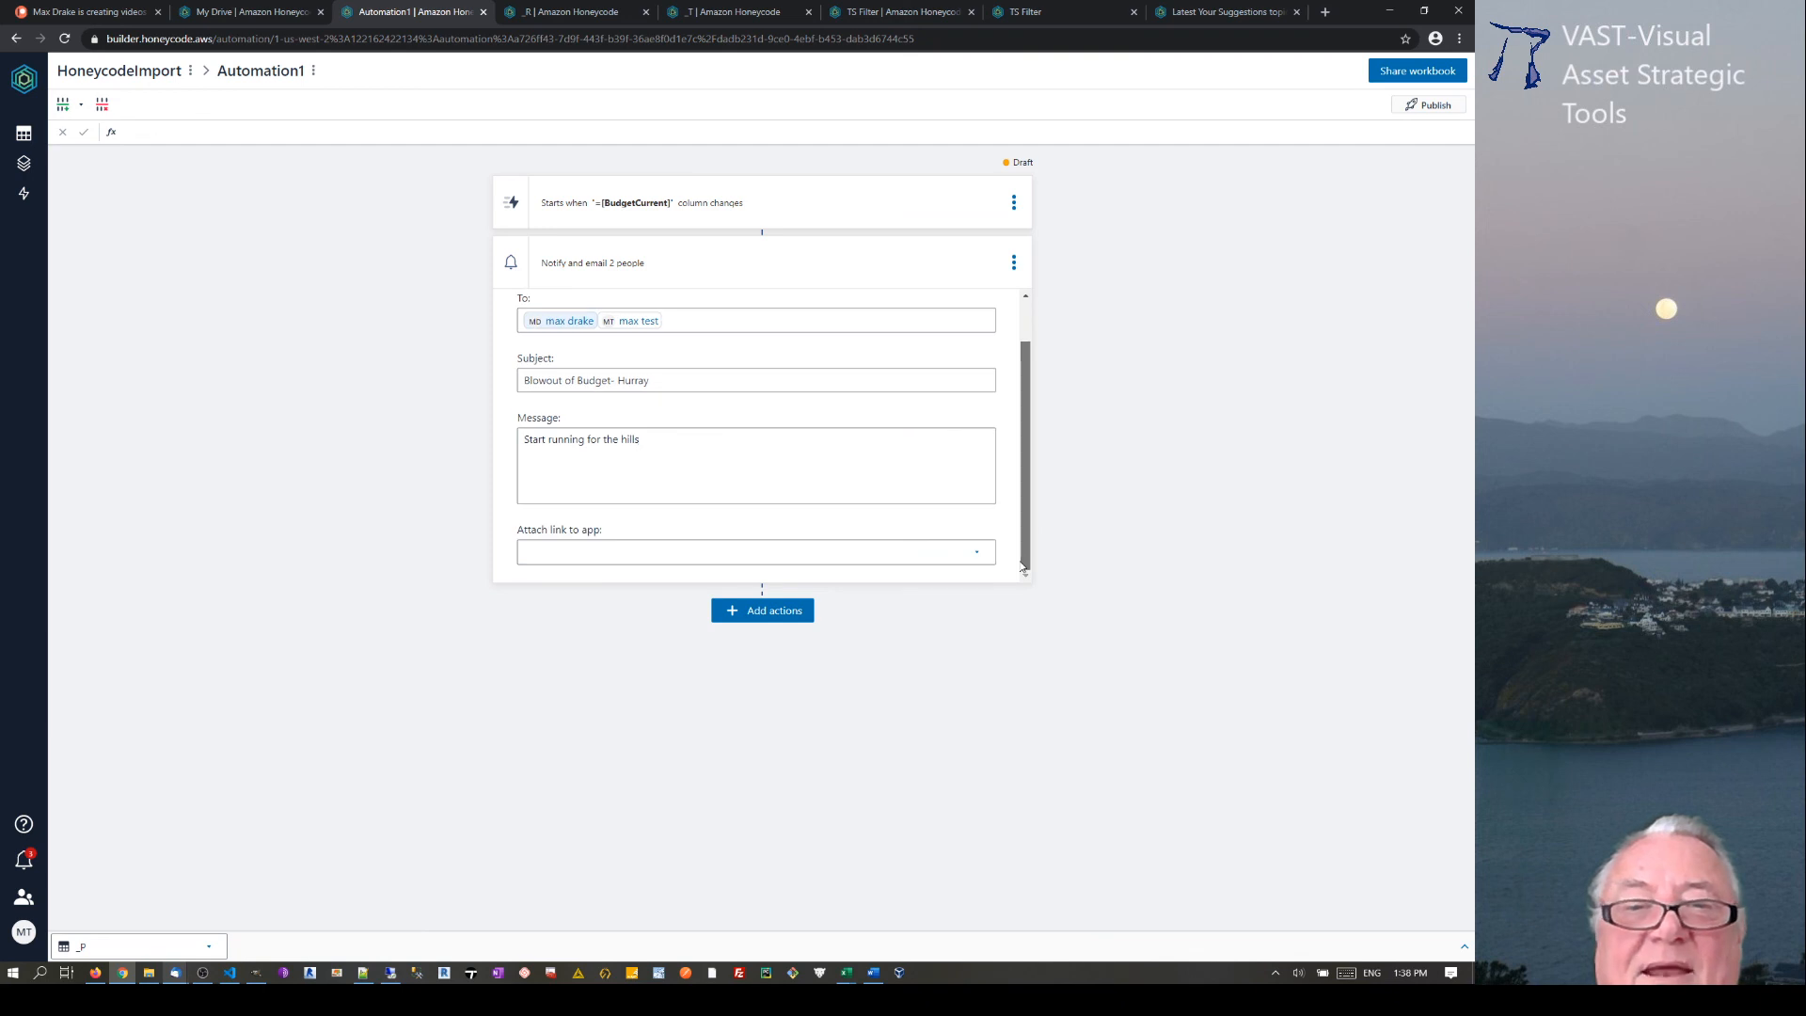
{"action": "left_click", "coordinate": [649, 562]}
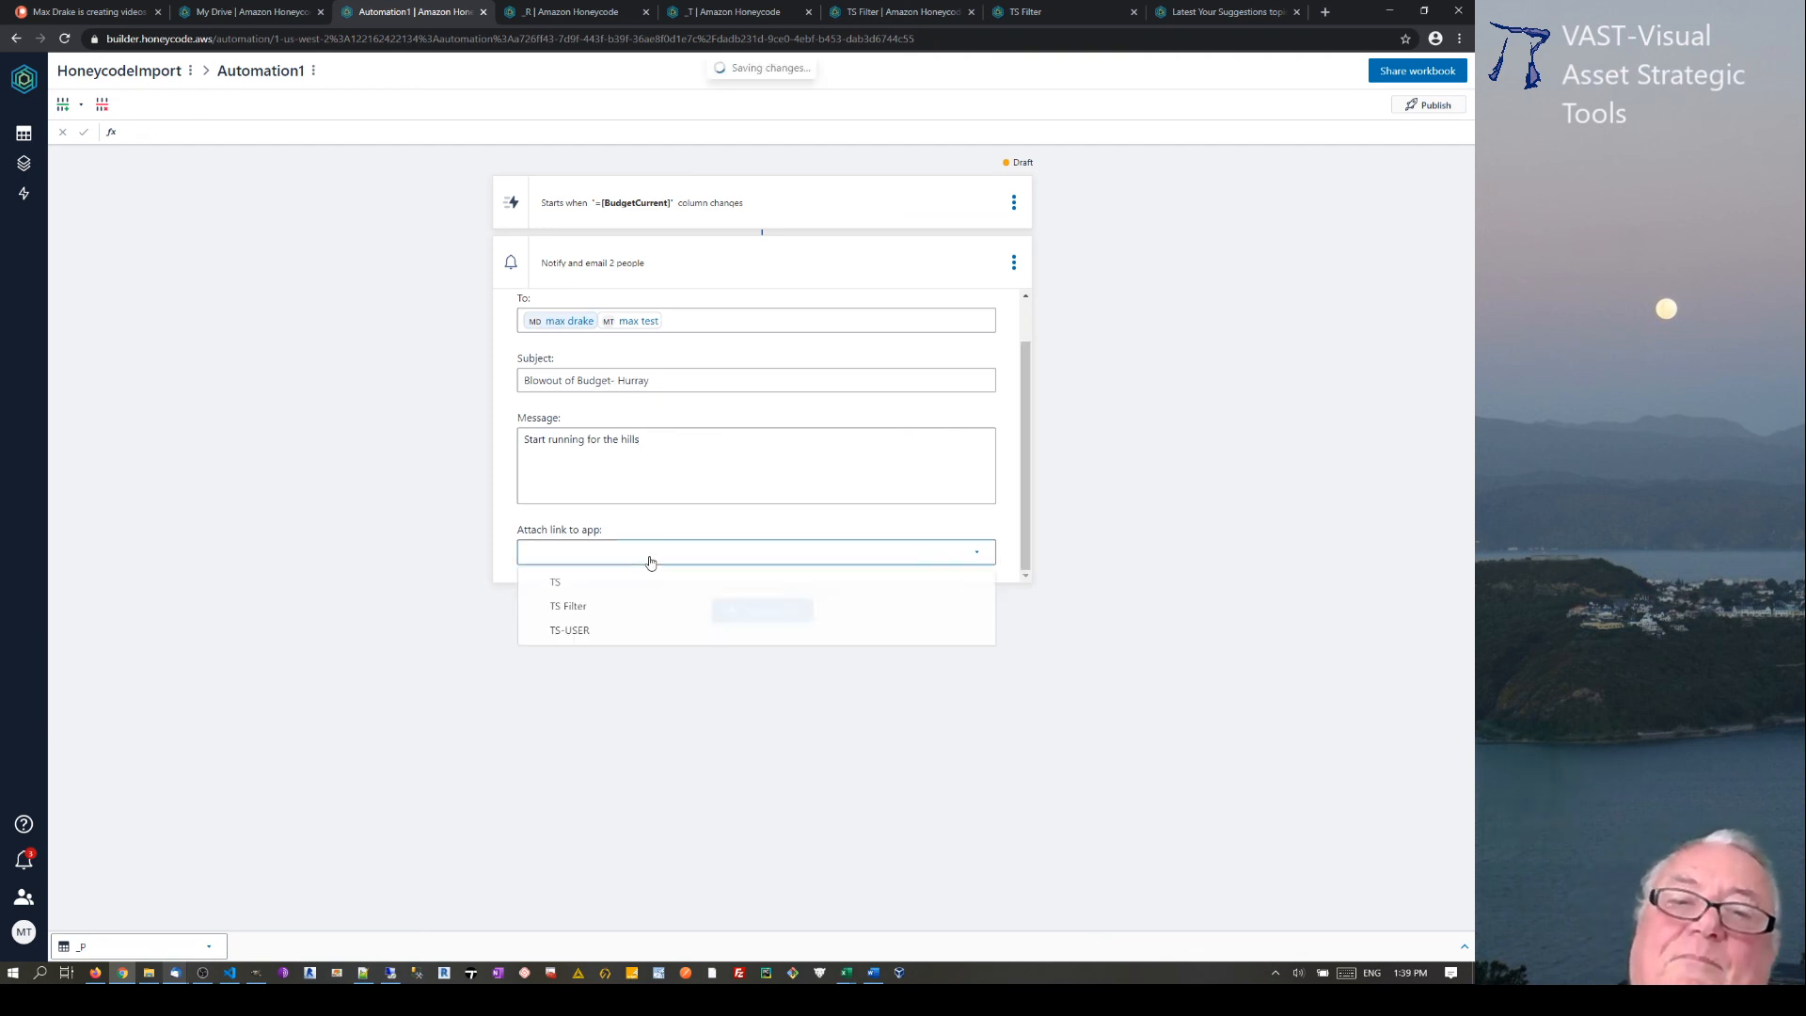
{"action": "left_click", "coordinate": [570, 608]}
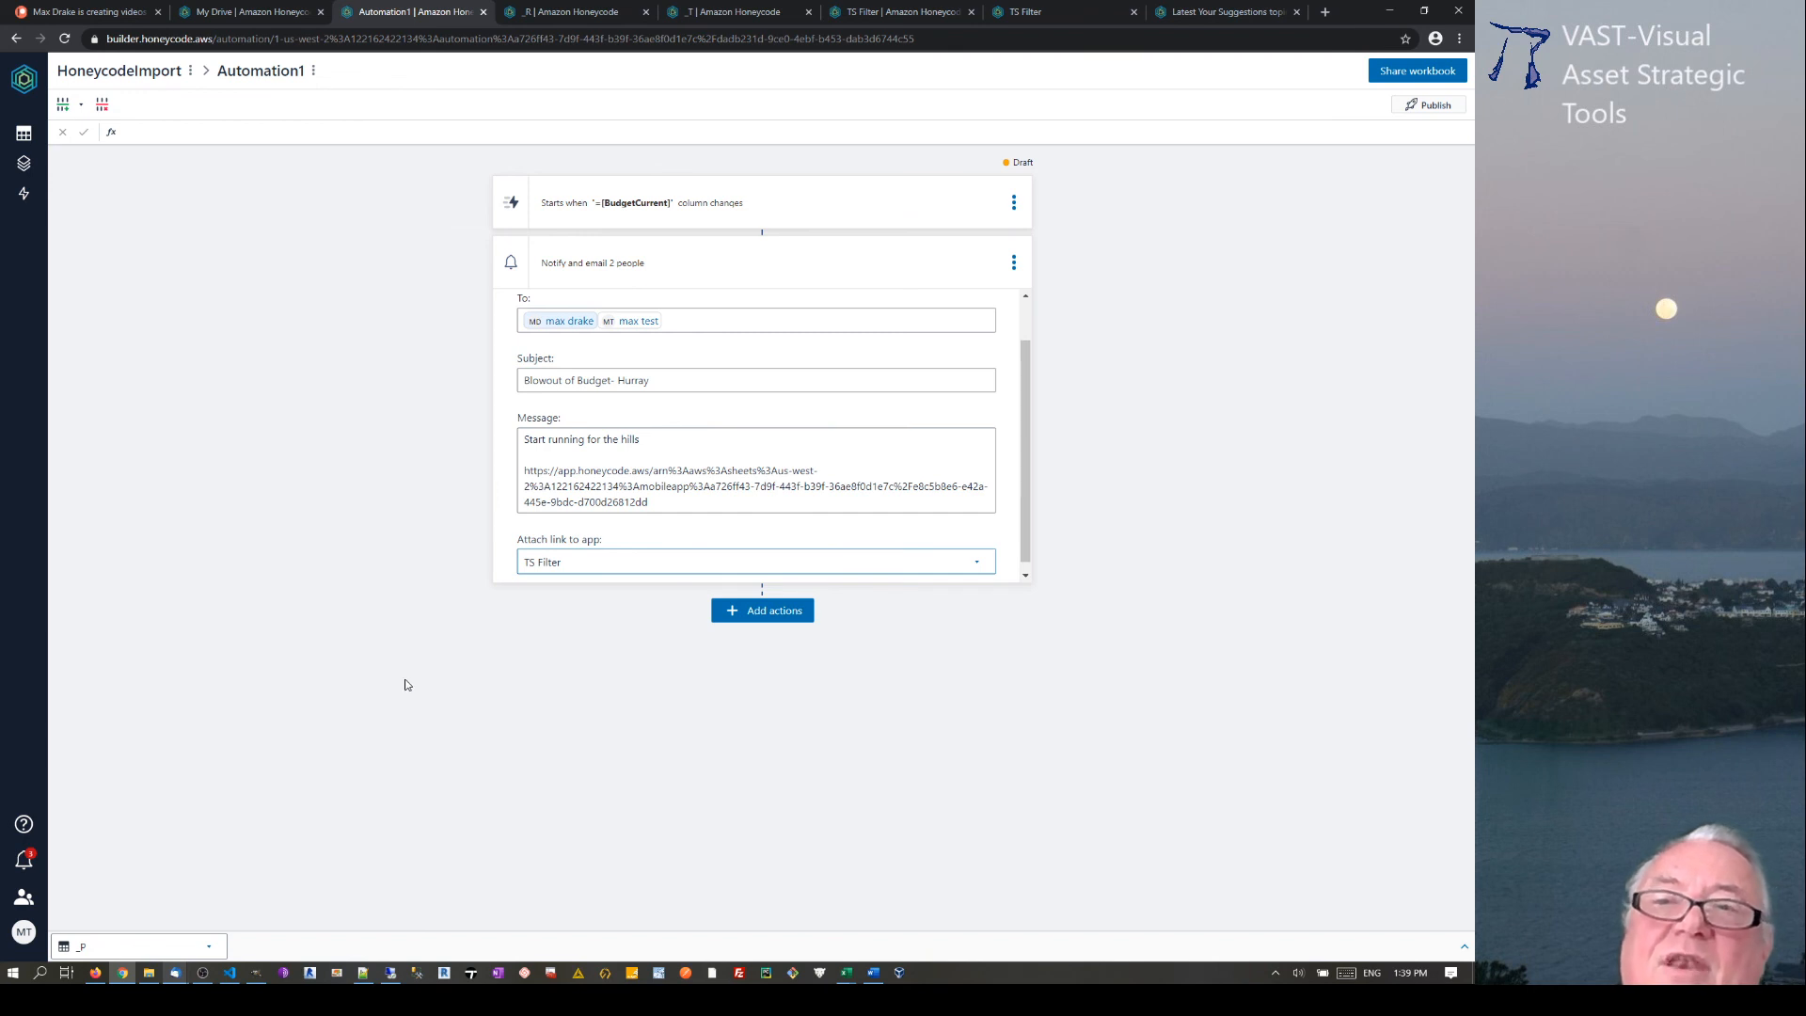
{"action": "left_click", "coordinate": [1436, 105]}
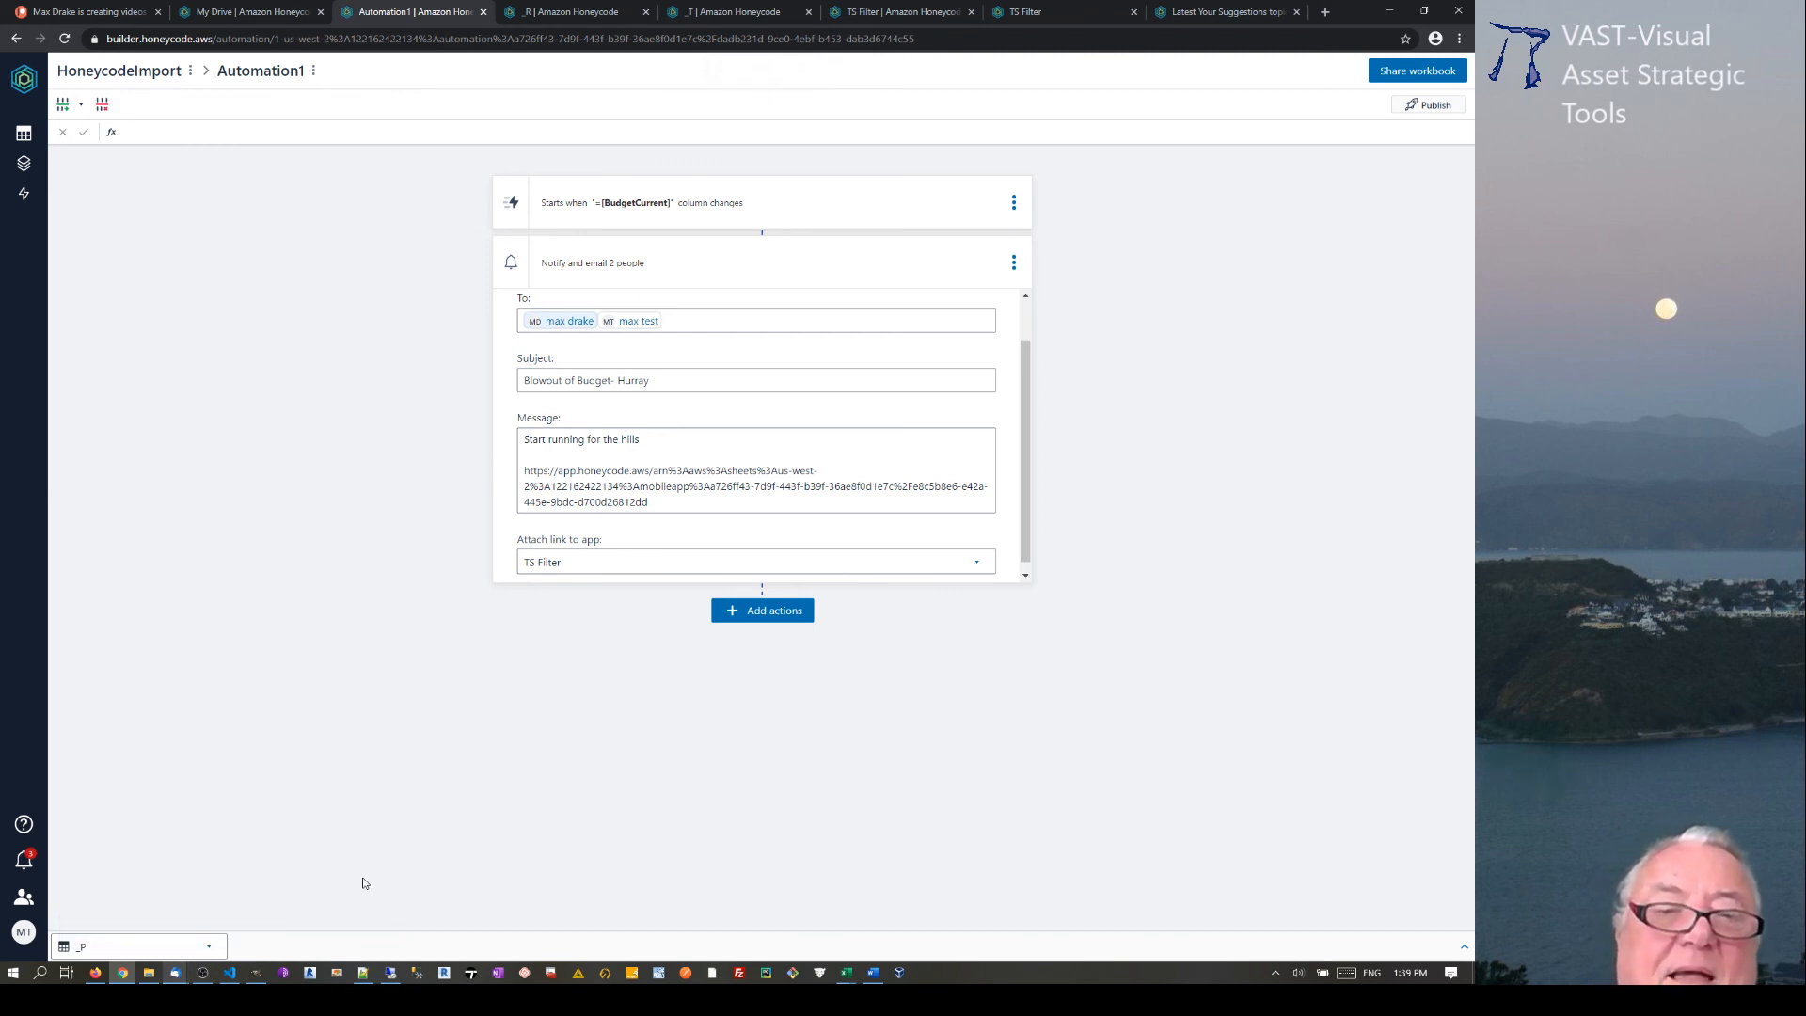
Delete all old budget blowout notifications from the Honeycode notifications list and collapse the automation's action details
{"action": "left_click", "coordinate": [25, 862]}
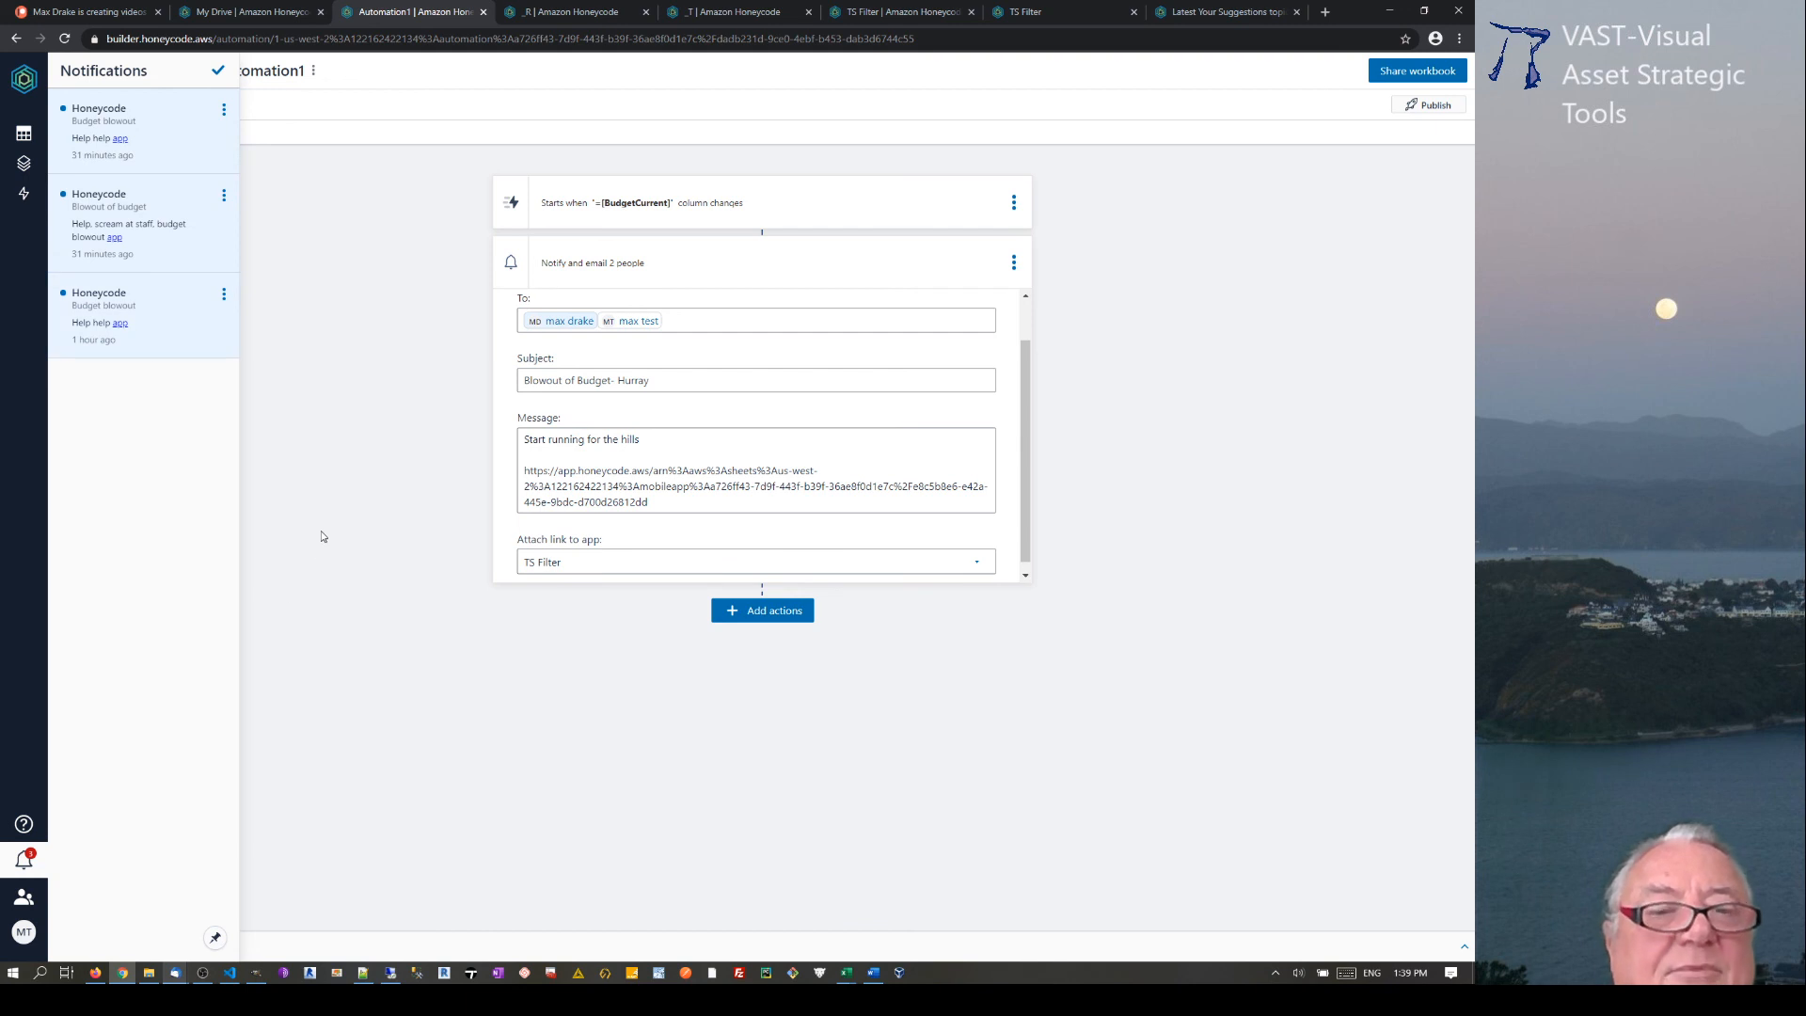
{"action": "left_click", "coordinate": [223, 110]}
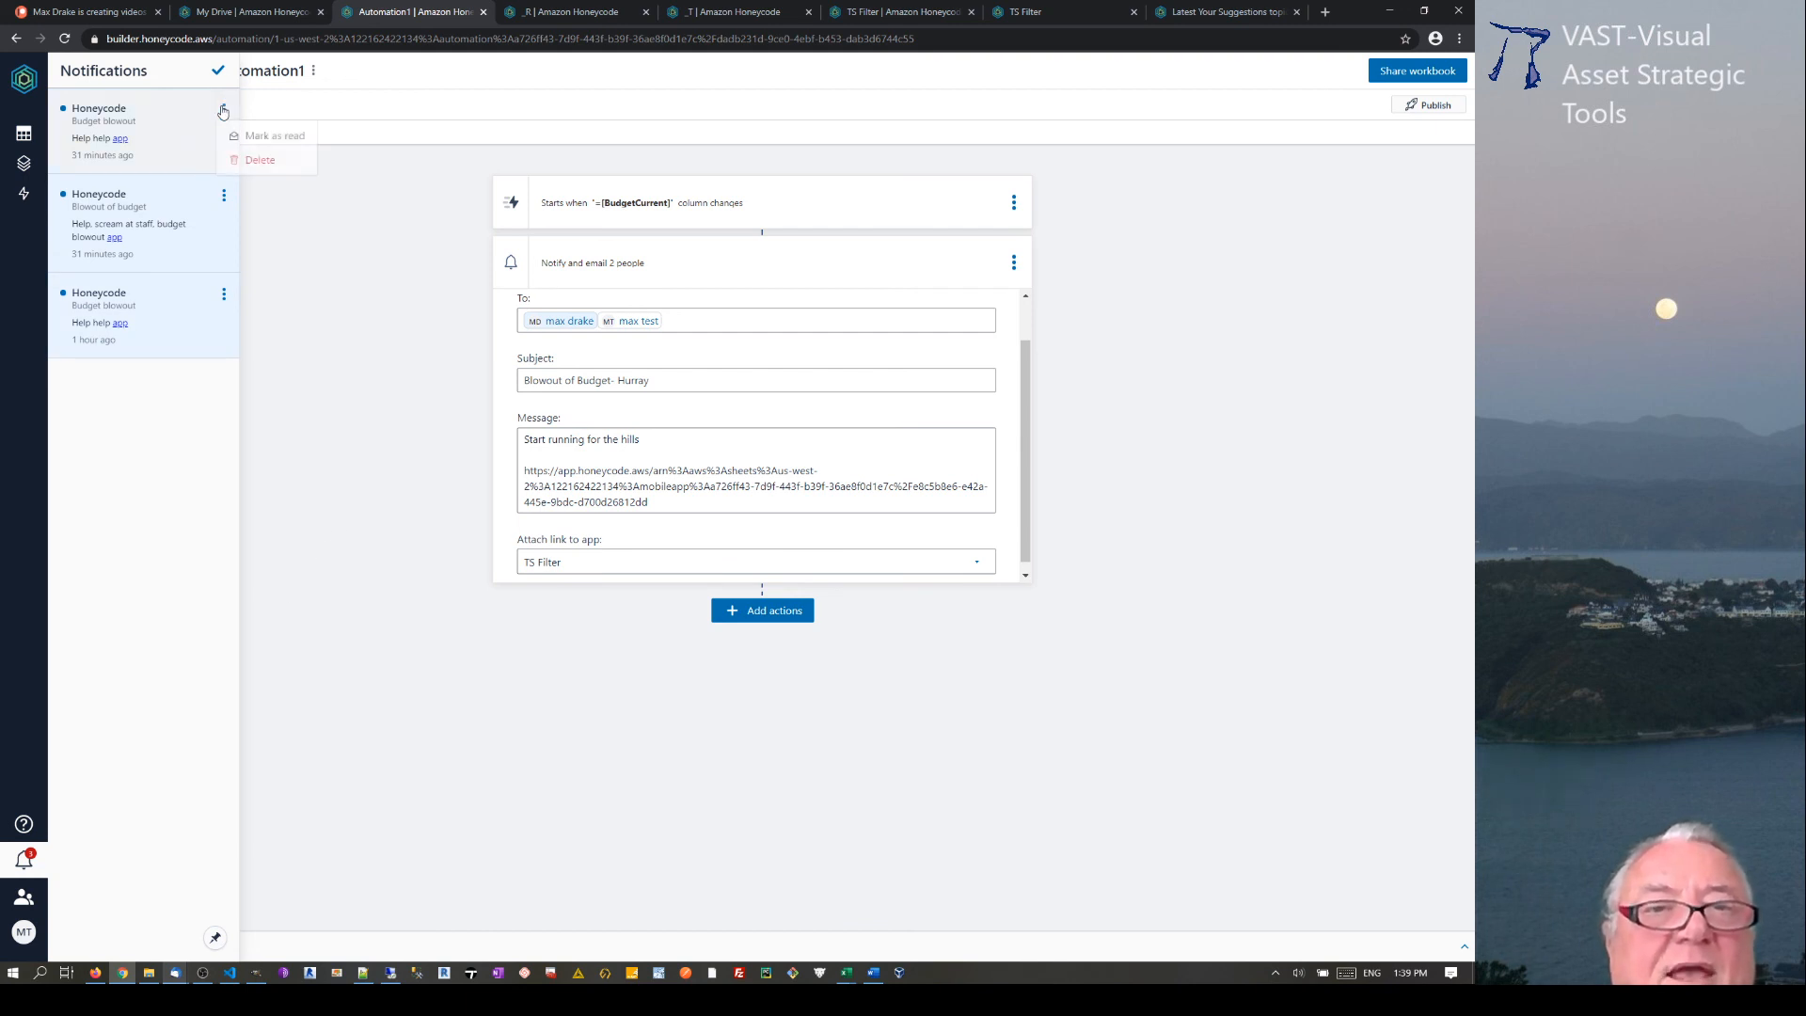
{"action": "left_click", "coordinate": [257, 164]}
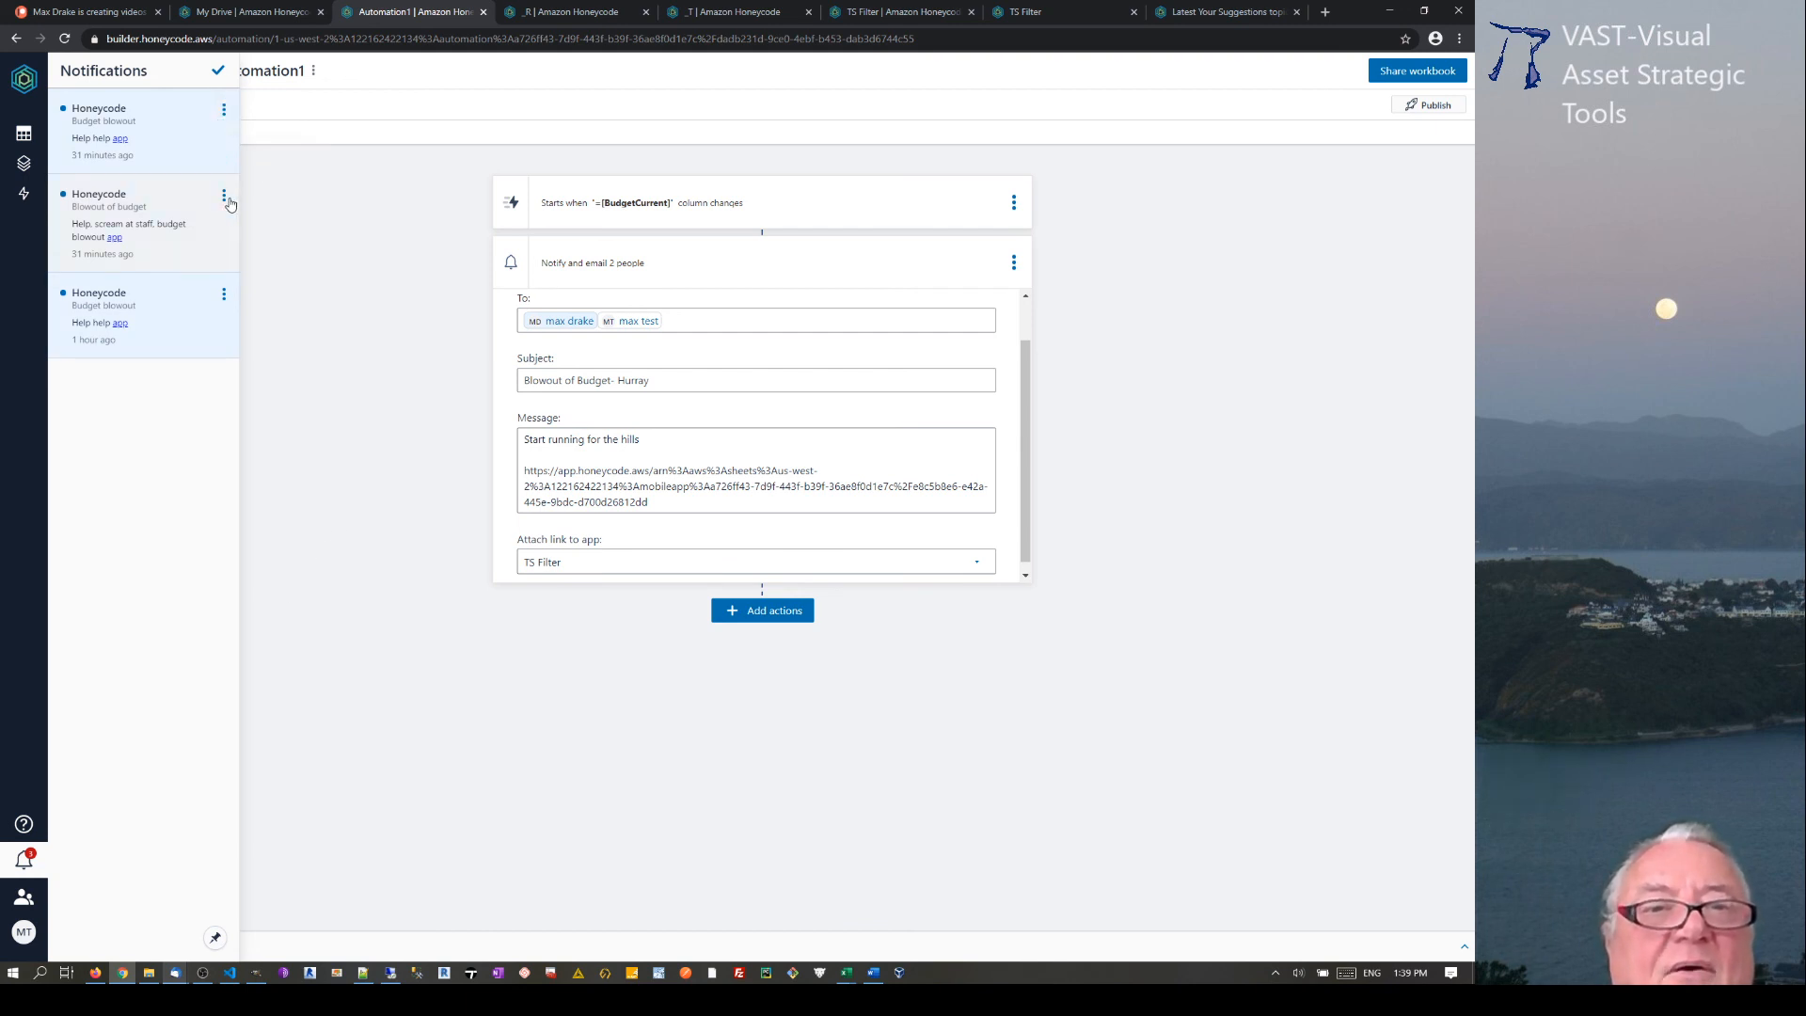
{"action": "left_click", "coordinate": [226, 199]}
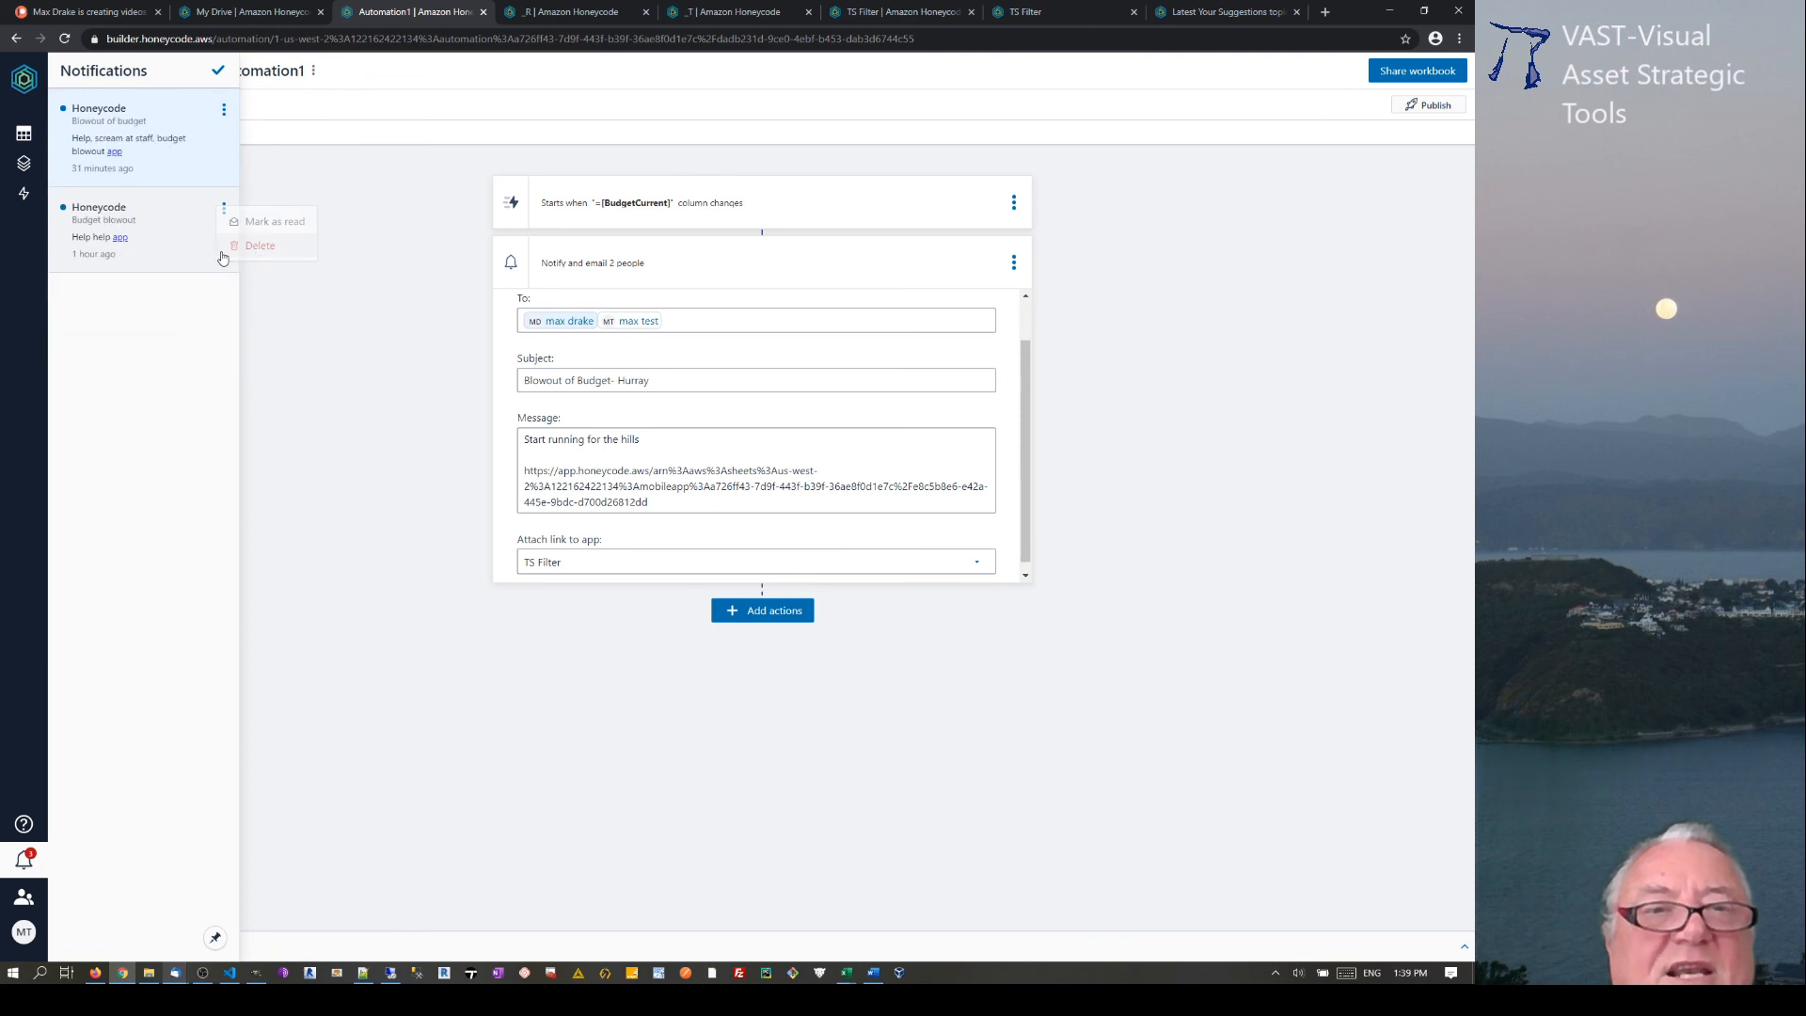
{"action": "left_click", "coordinate": [222, 256]}
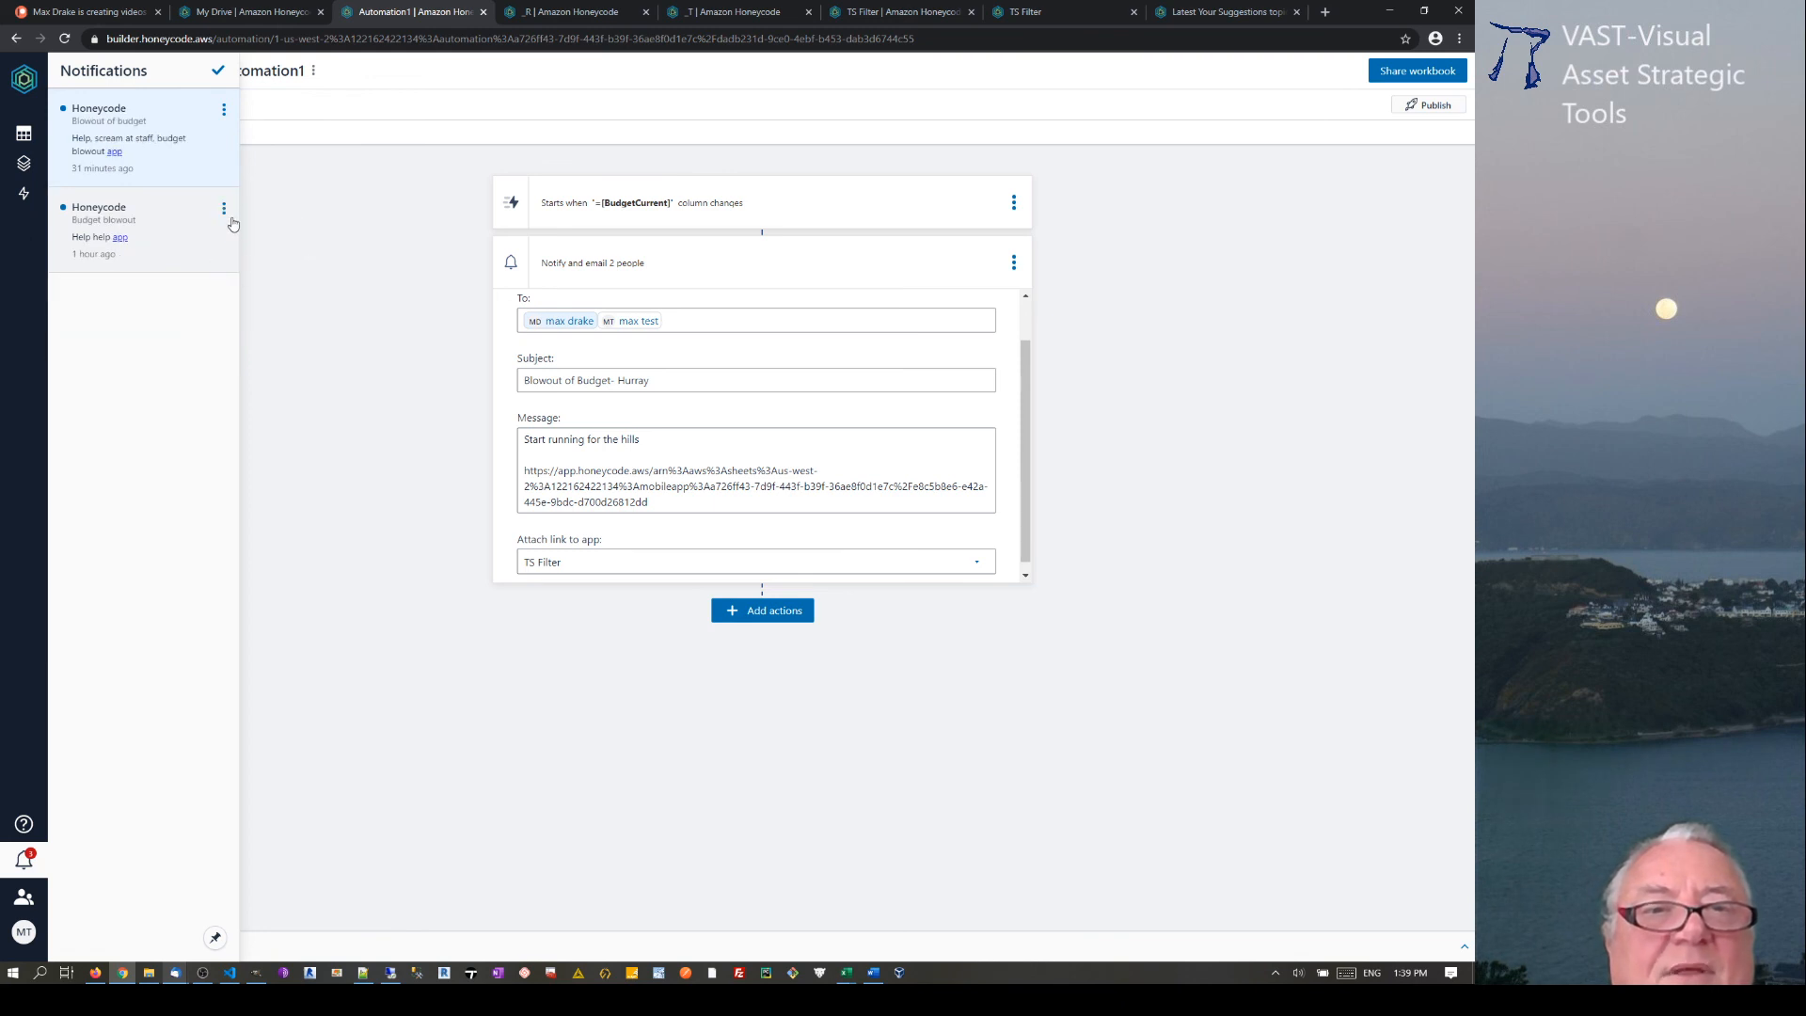
{"action": "left_click", "coordinate": [224, 111]}
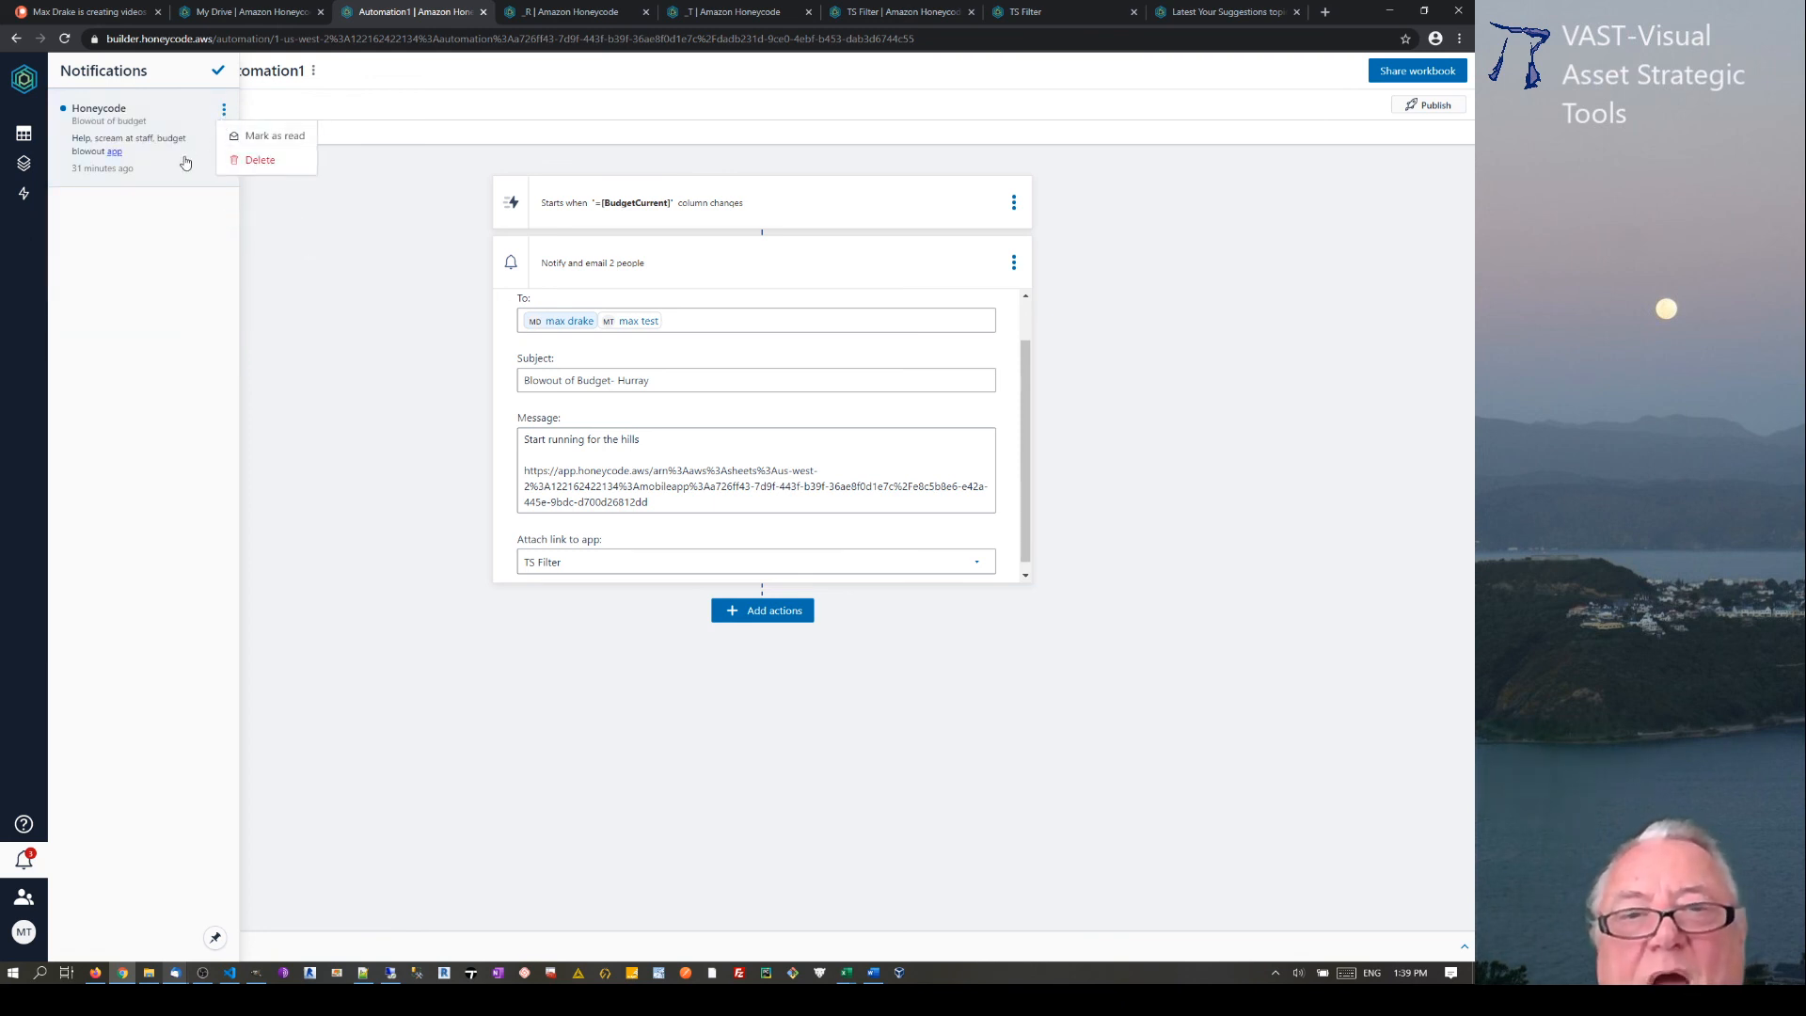
{"action": "left_click", "coordinate": [239, 169]}
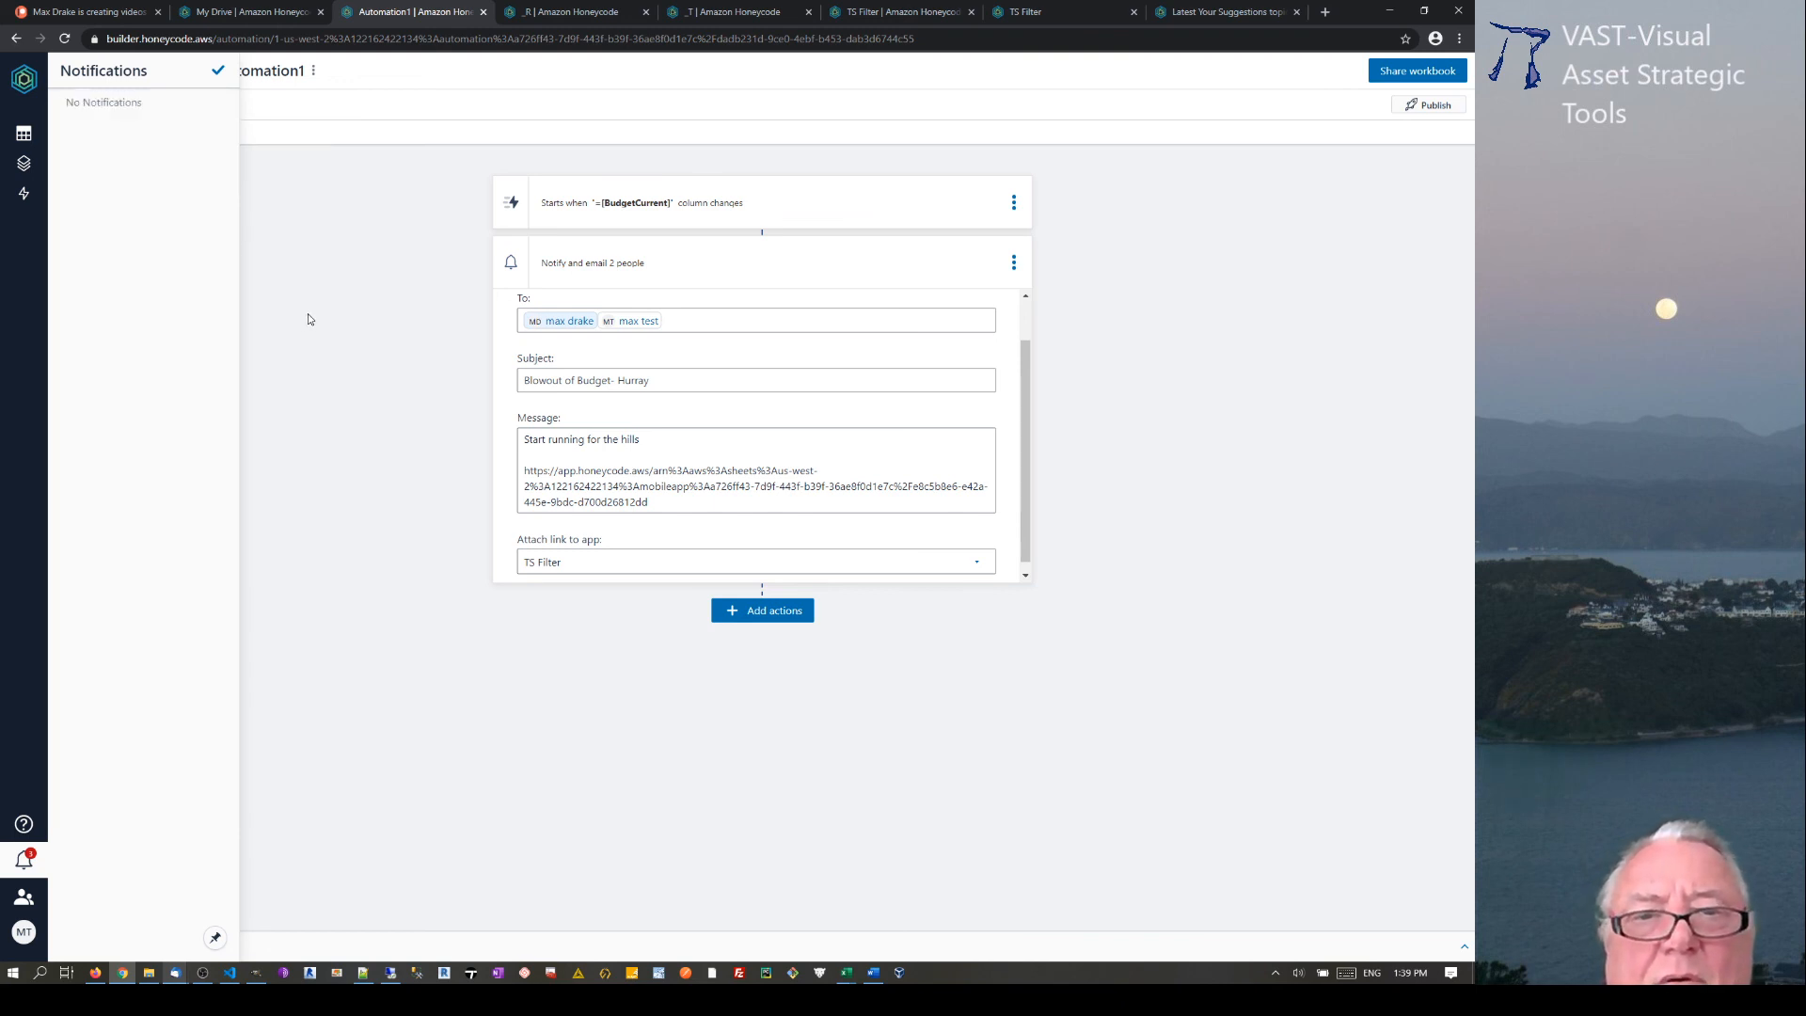
{"action": "left_click", "coordinate": [336, 320]}
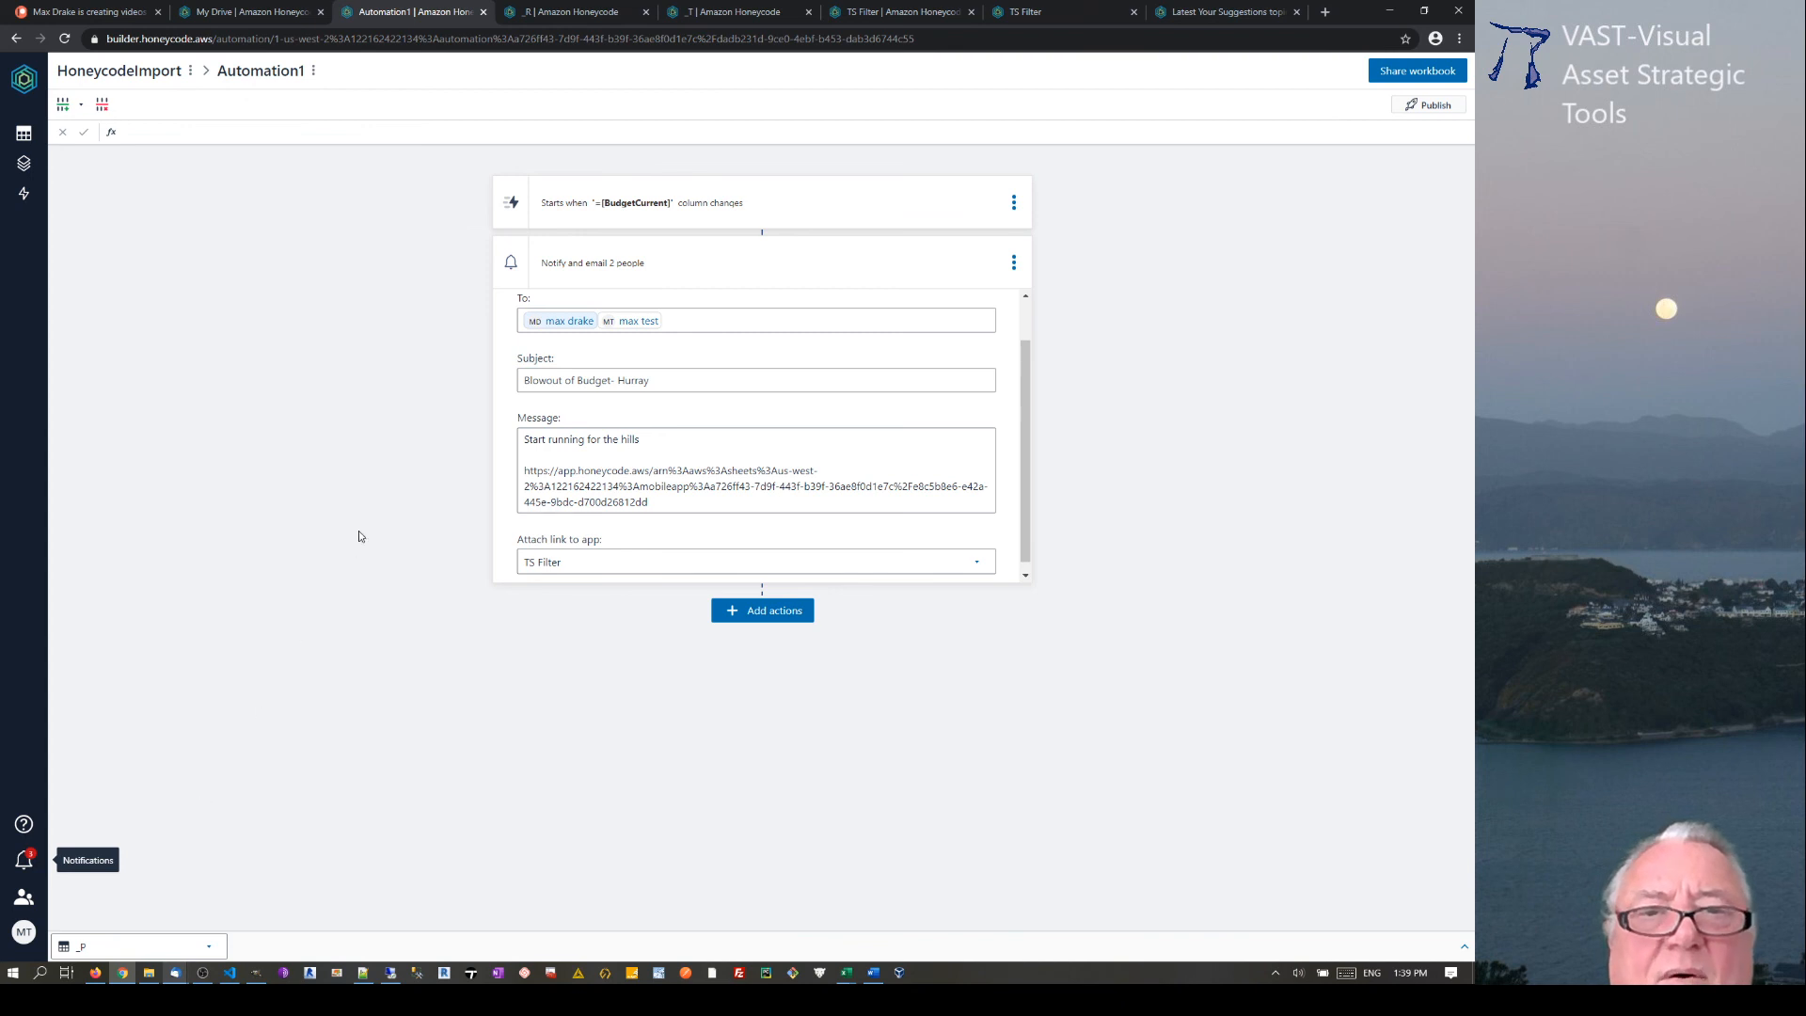
{"action": "left_click", "coordinate": [109, 368]}
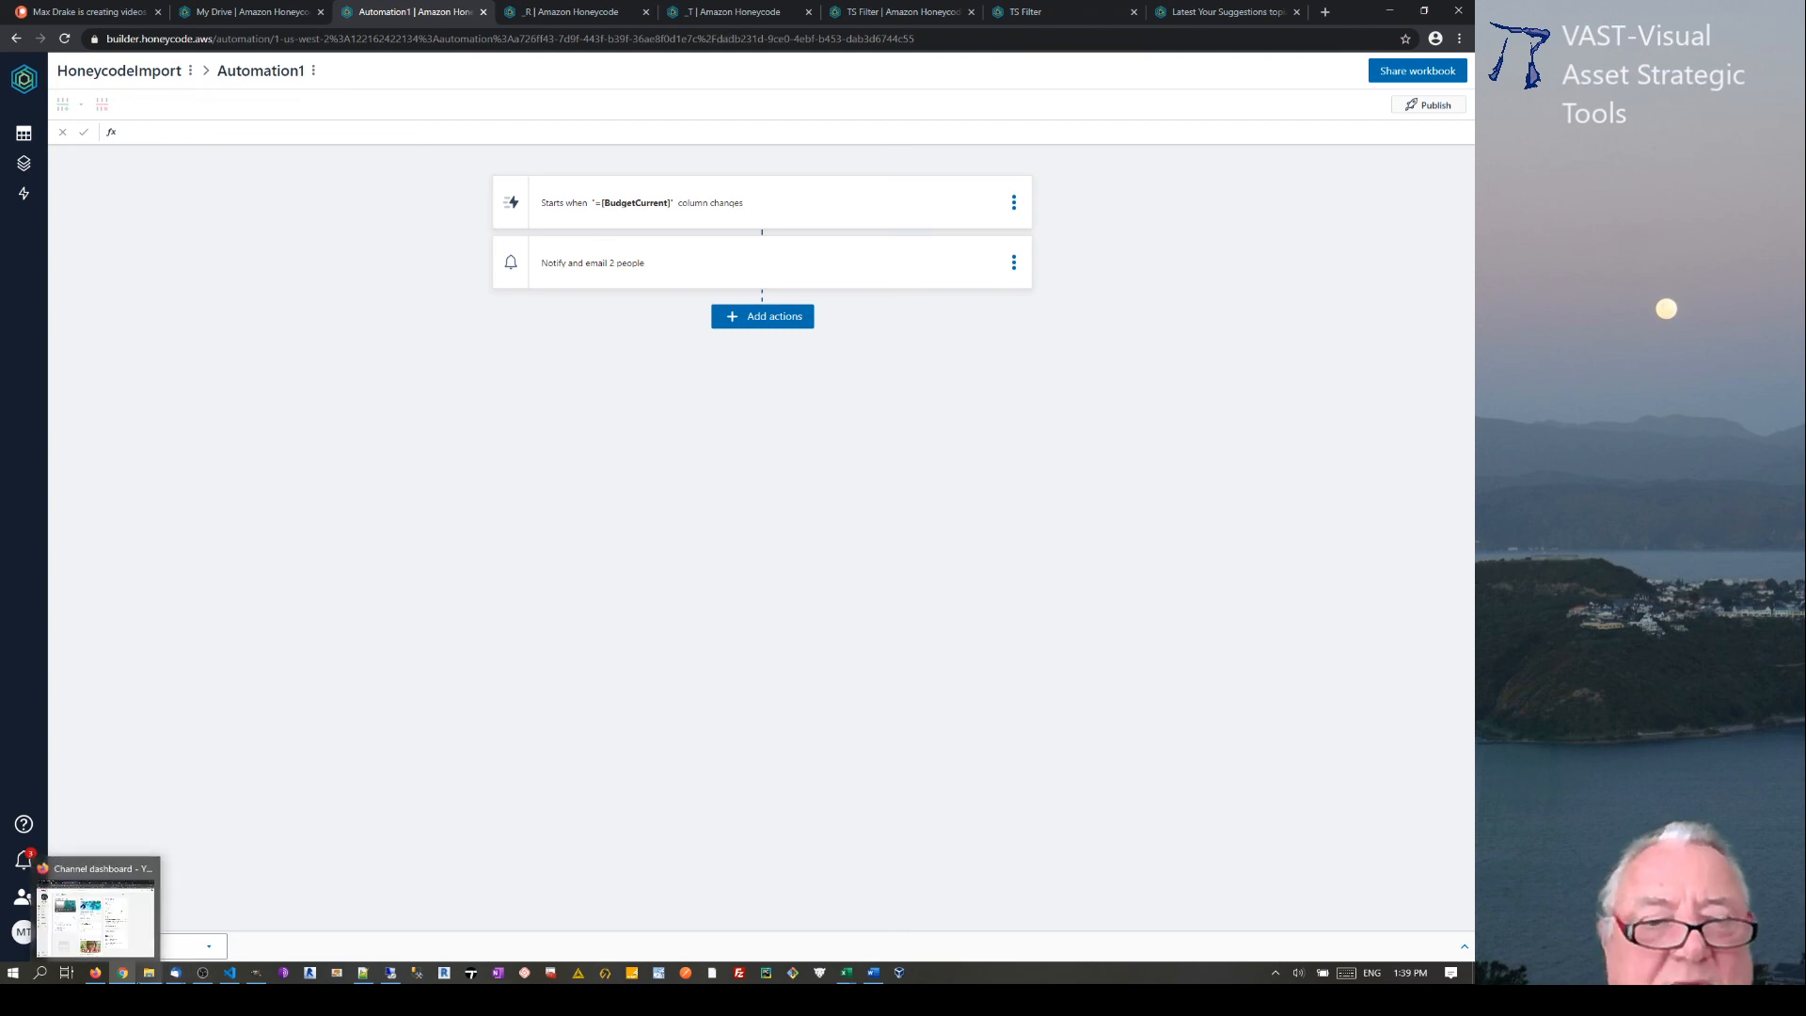
Switch to Thunderbird and read the unread Budget blowout and Blowout of budget emails in the test account's inbox
{"action": "mouse_move", "coordinate": [175, 973]}
{"action": "left_click", "coordinate": [122, 943]}
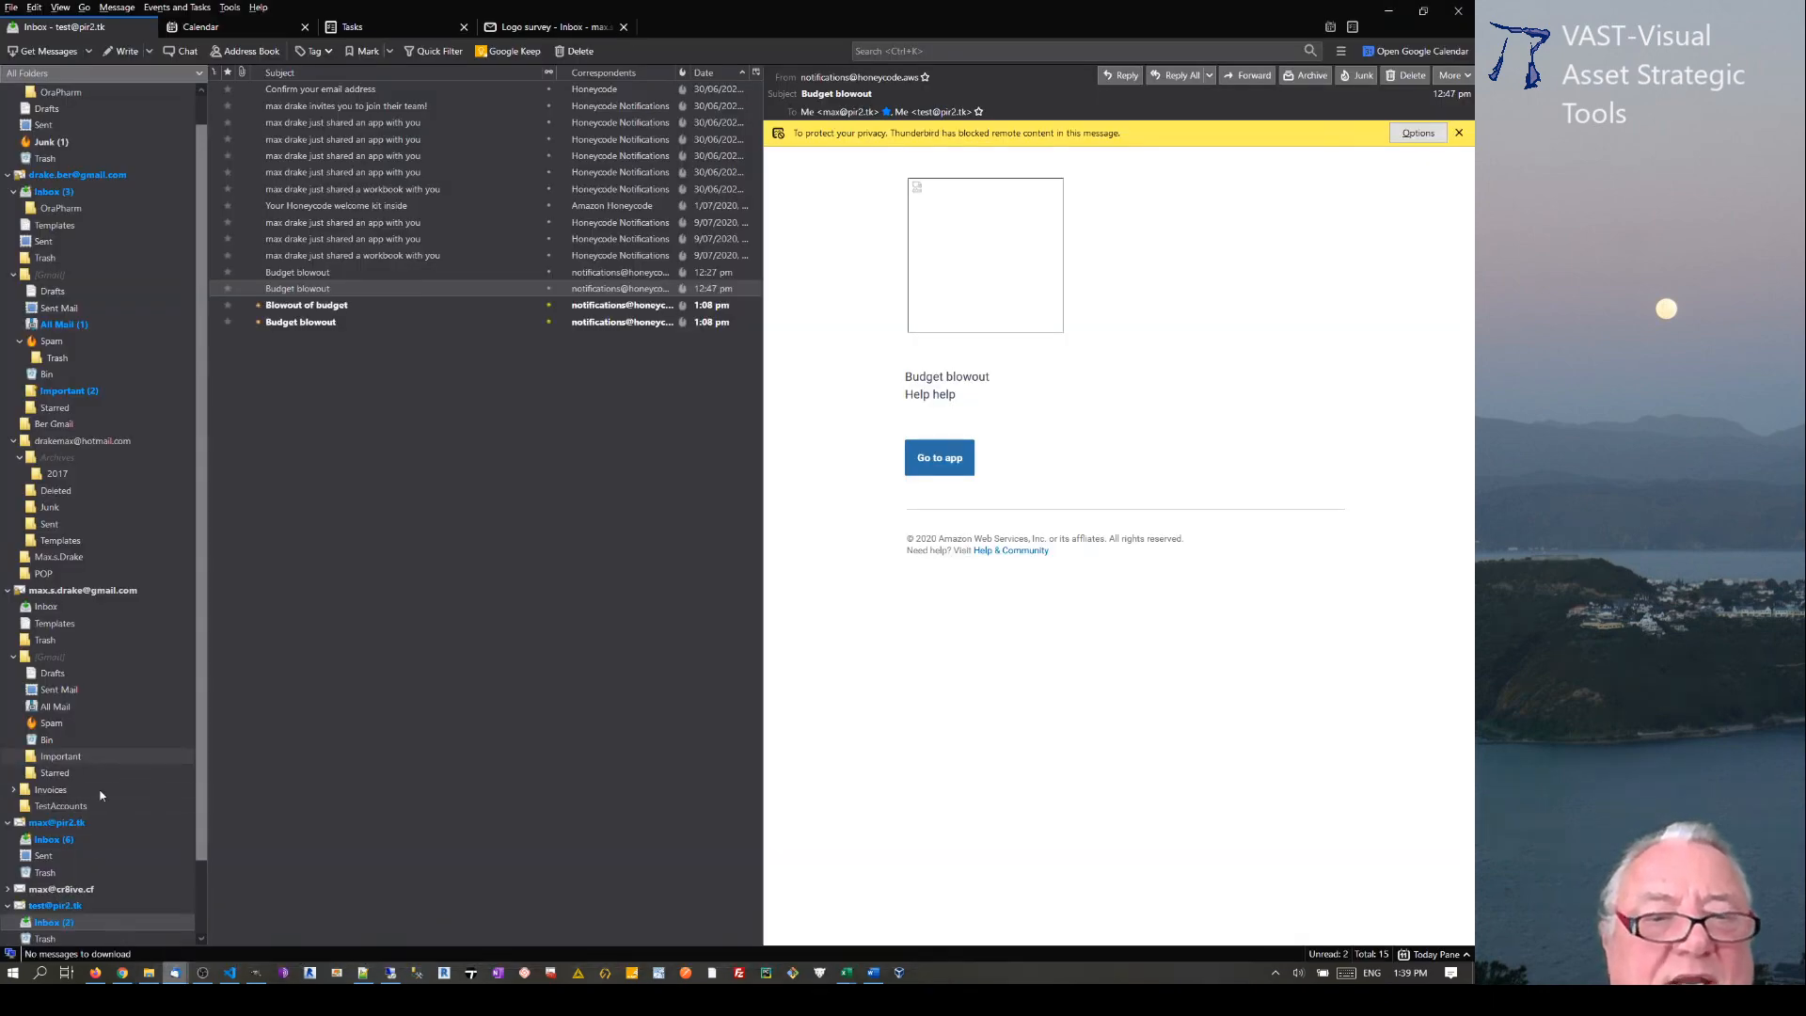
{"action": "left_click", "coordinate": [281, 325]}
{"action": "left_click", "coordinate": [296, 306]}
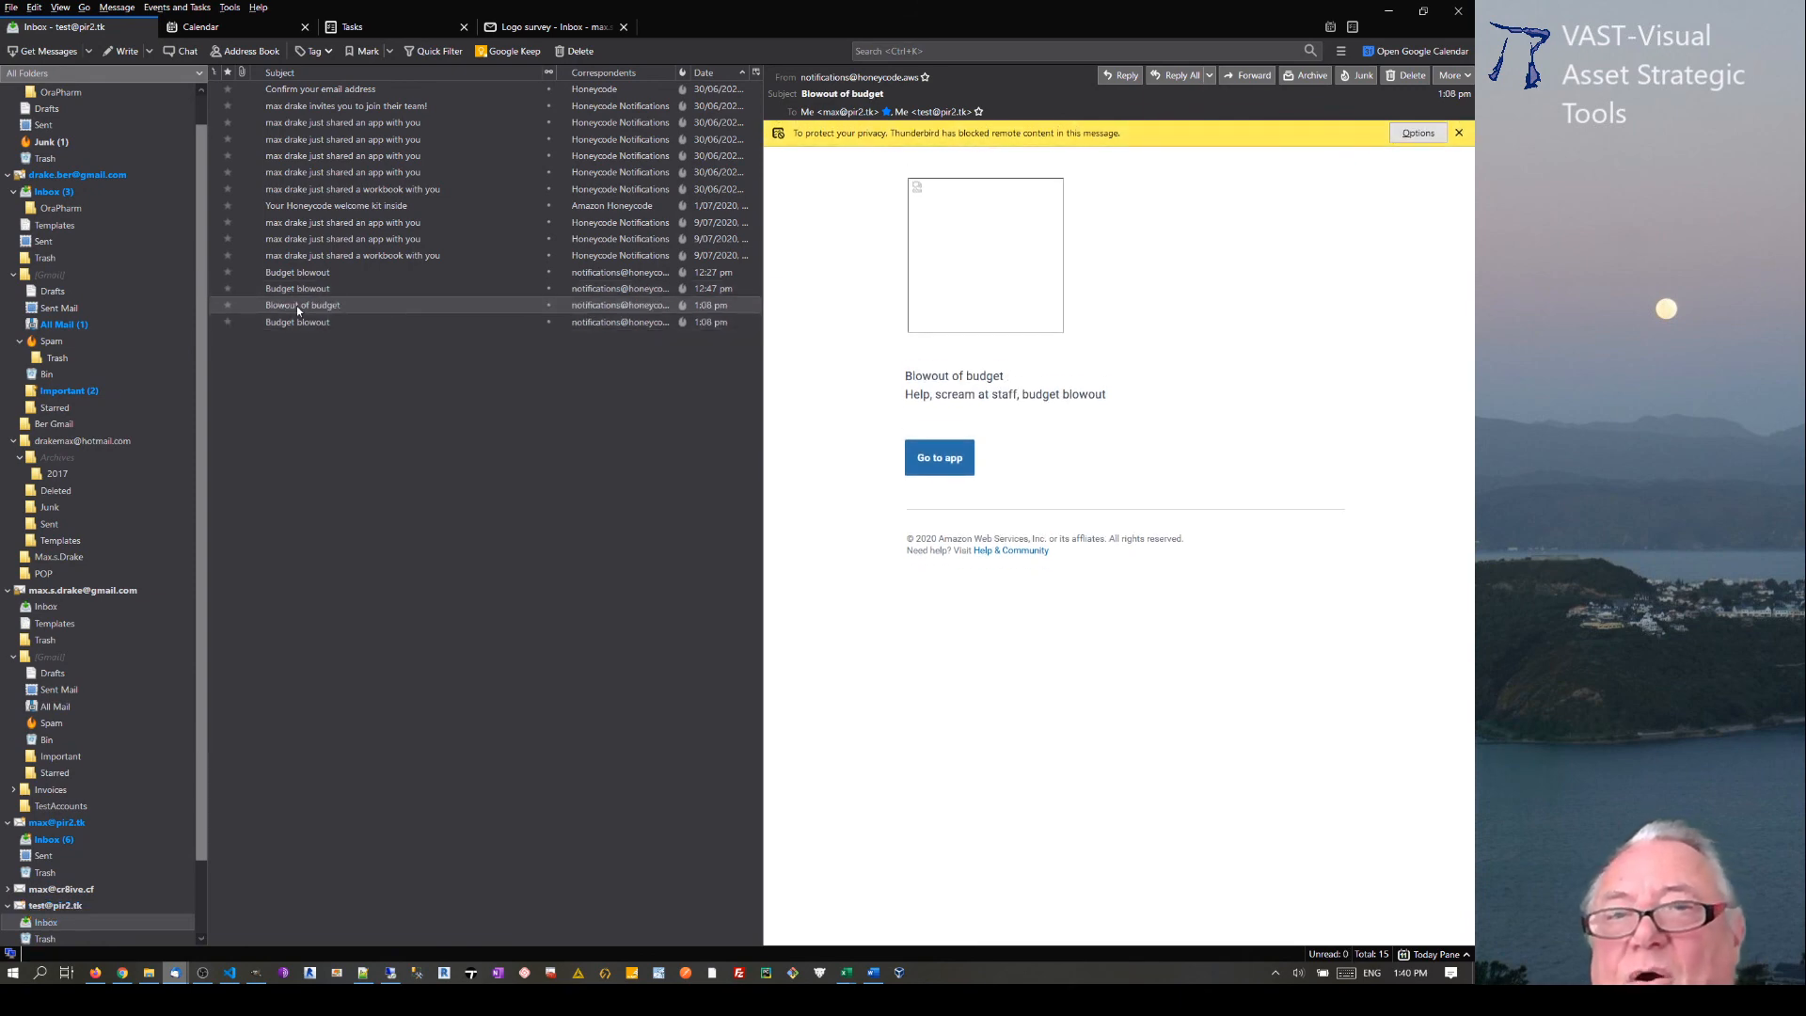
Delete the four Honeycode budget blowout emails from the other notified account's inbox
{"action": "left_click", "coordinate": [49, 841]}
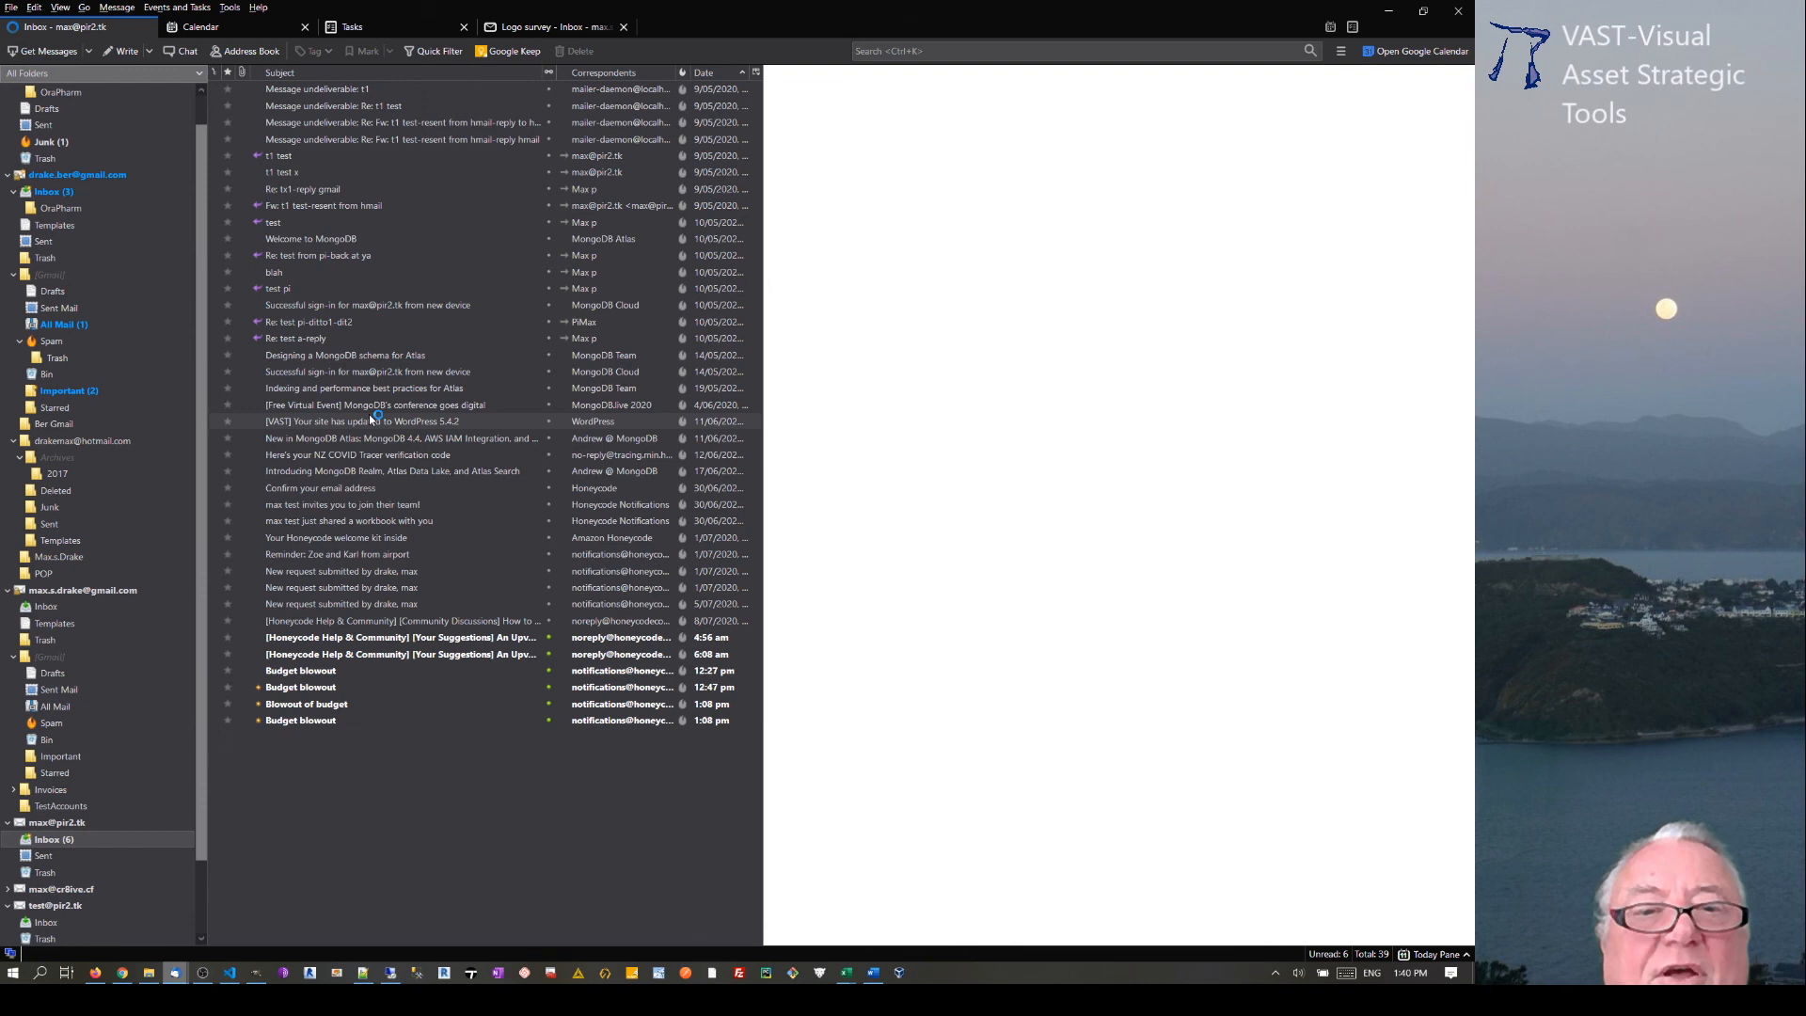
{"action": "left_click", "coordinate": [282, 671]}
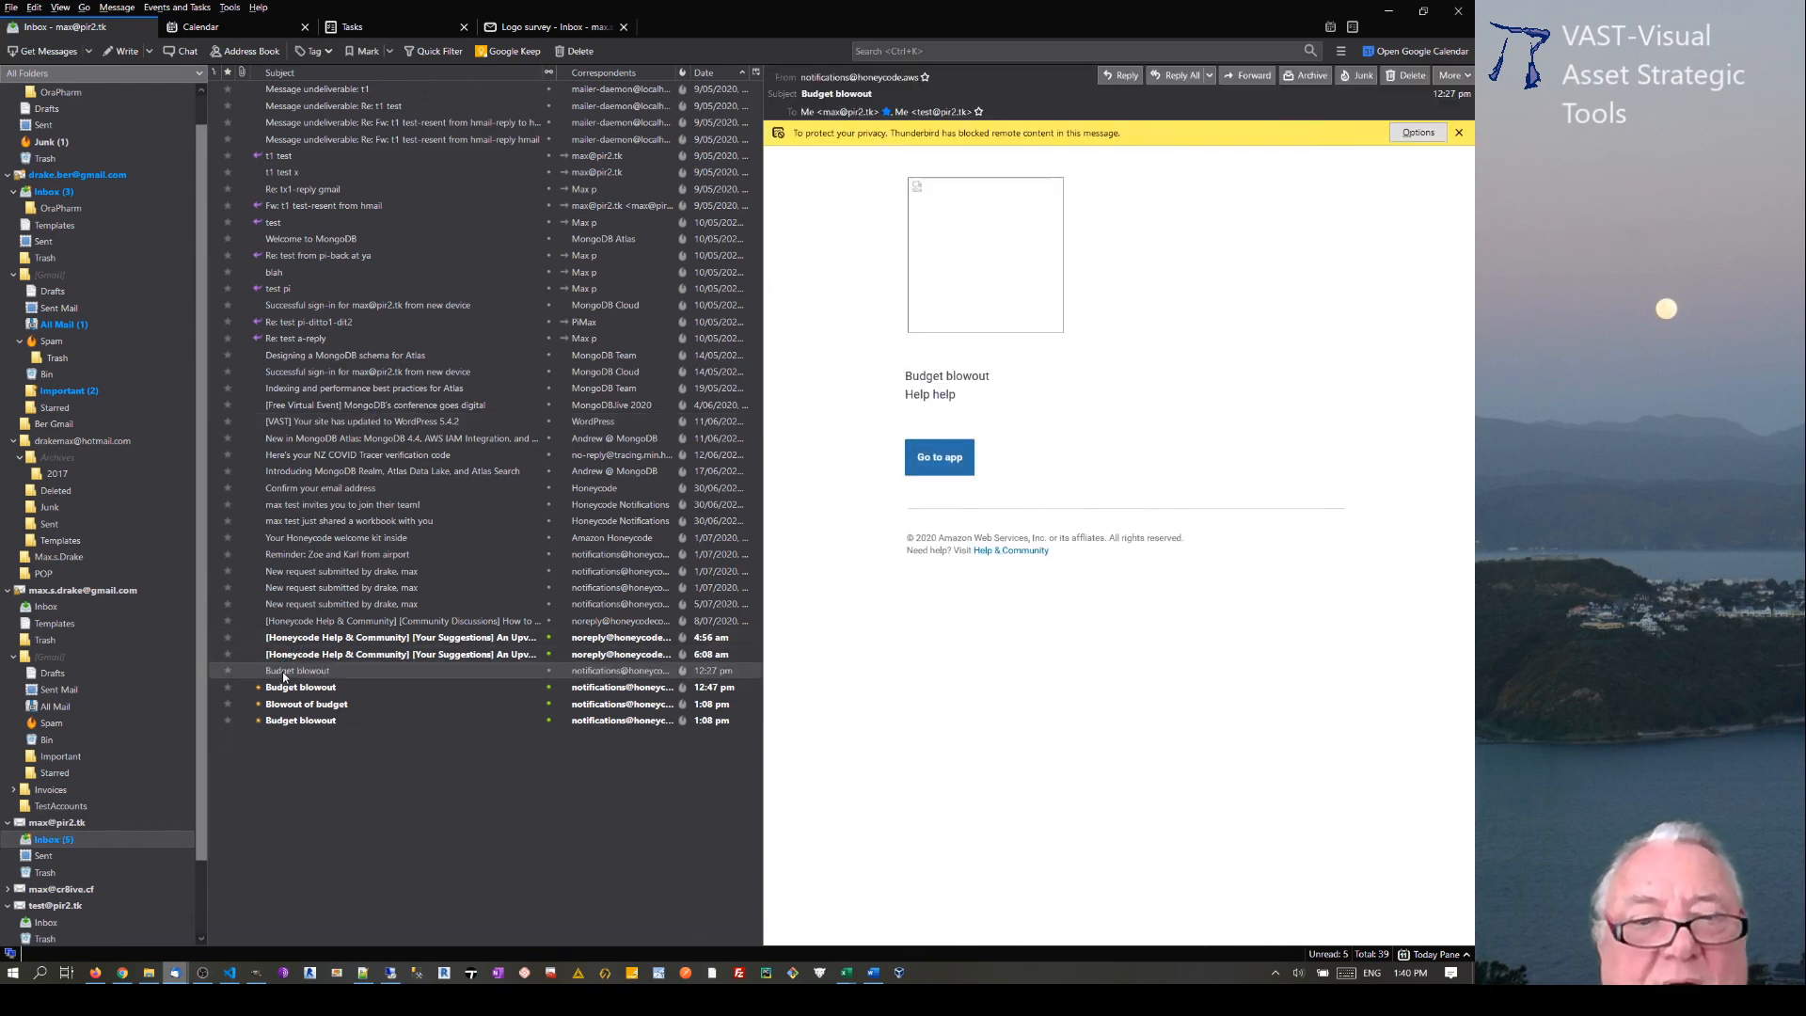
{"action": "left_click", "coordinate": [291, 721], "text": "shift"}
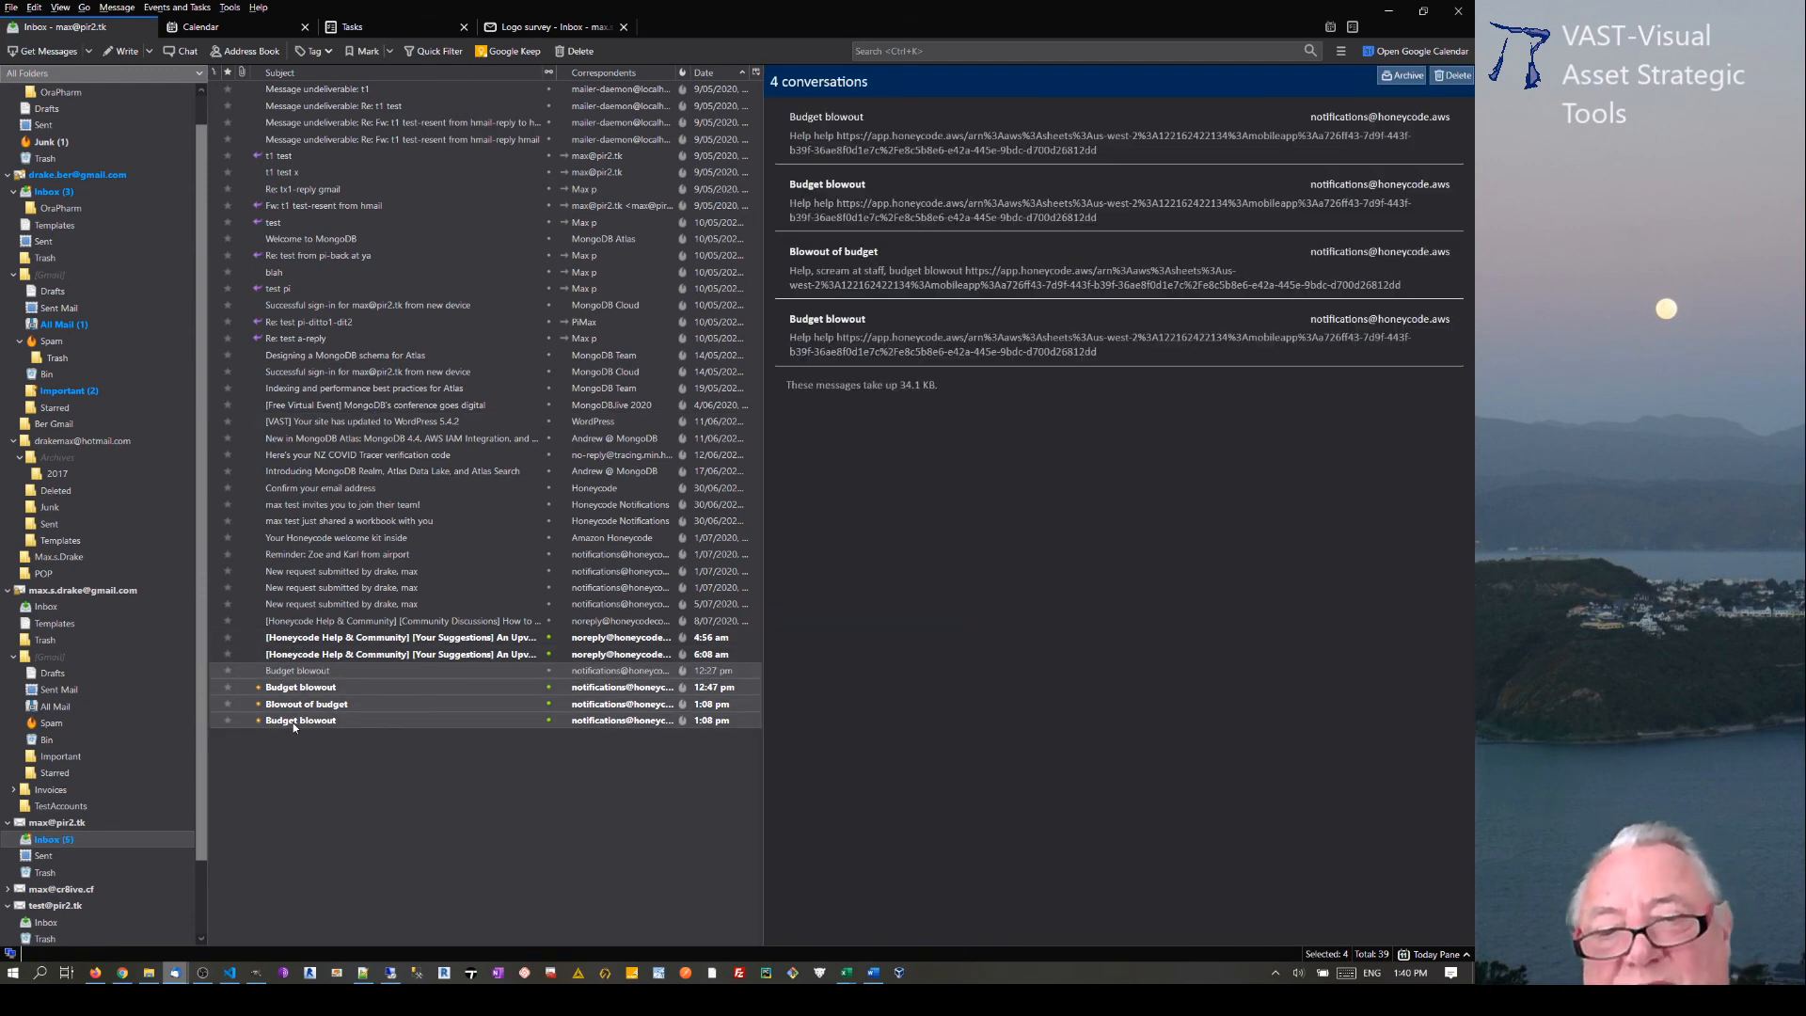
{"action": "key", "text": "Delete"}
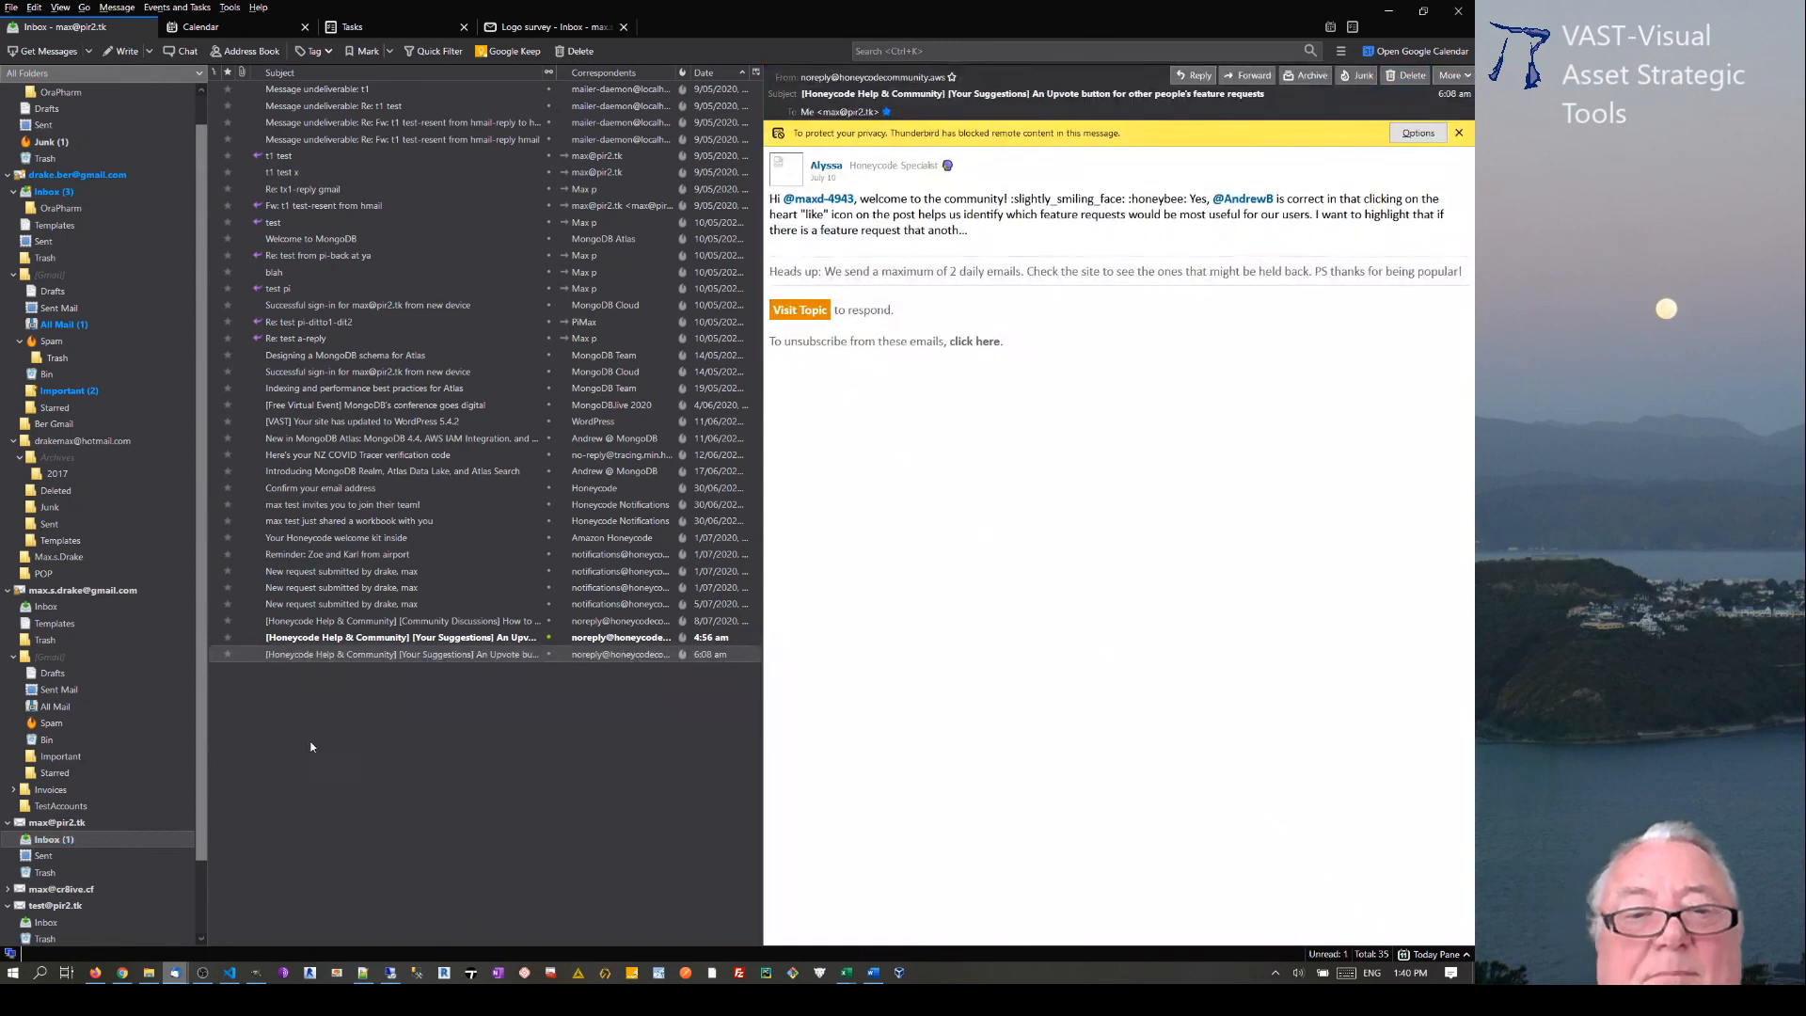
Return to the Honeycode automation and check the notifications list for remaining entries
{"action": "left_click", "coordinate": [1386, 7]}
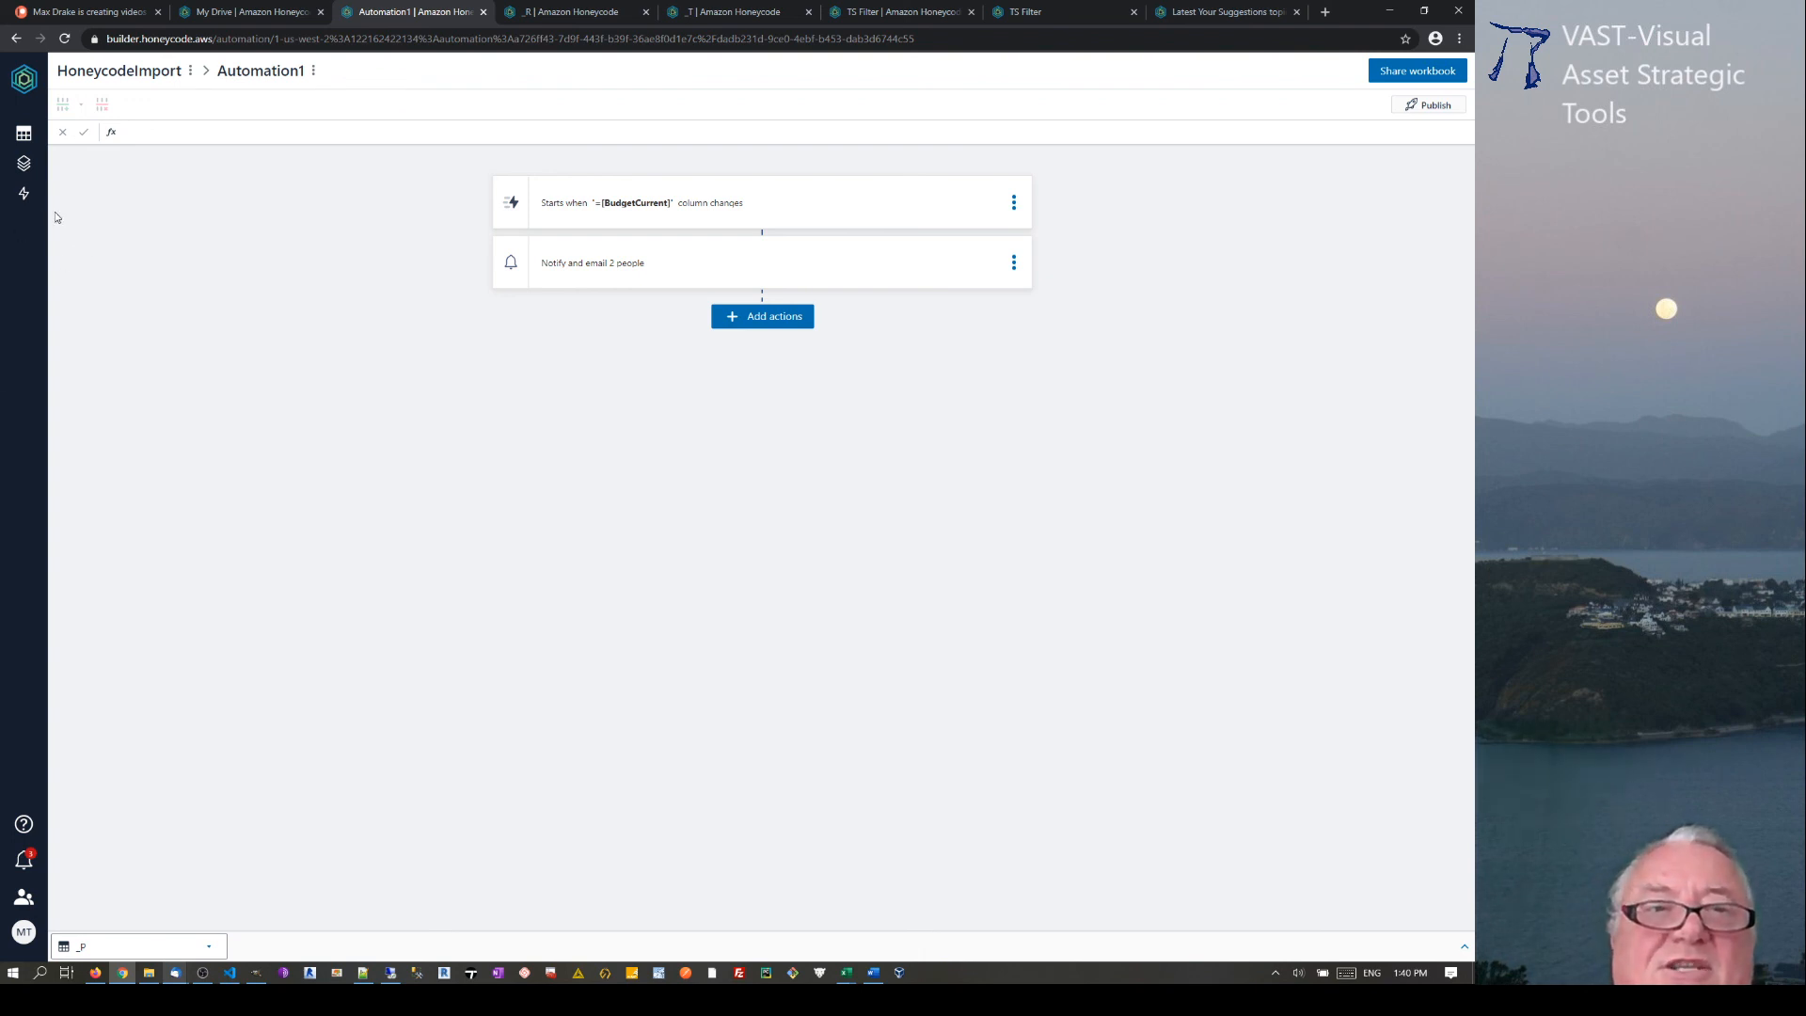
{"action": "left_click", "coordinate": [26, 860]}
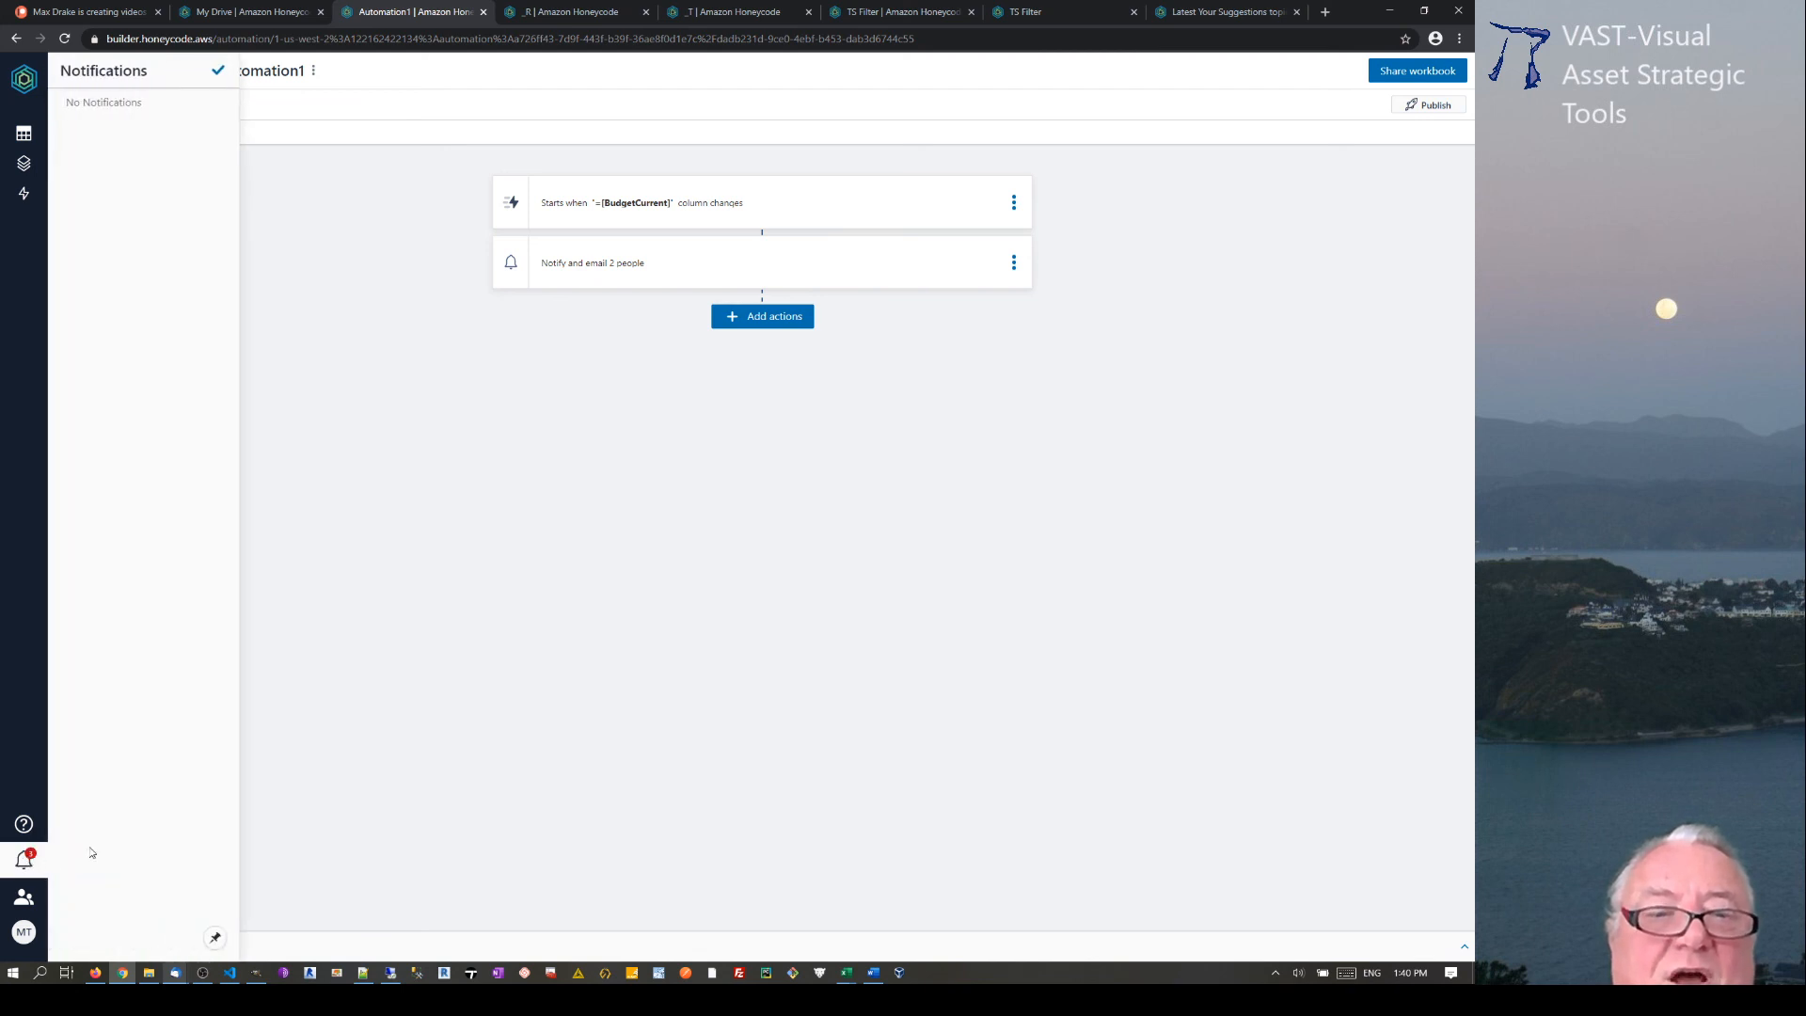
{"action": "left_click", "coordinate": [381, 798]}
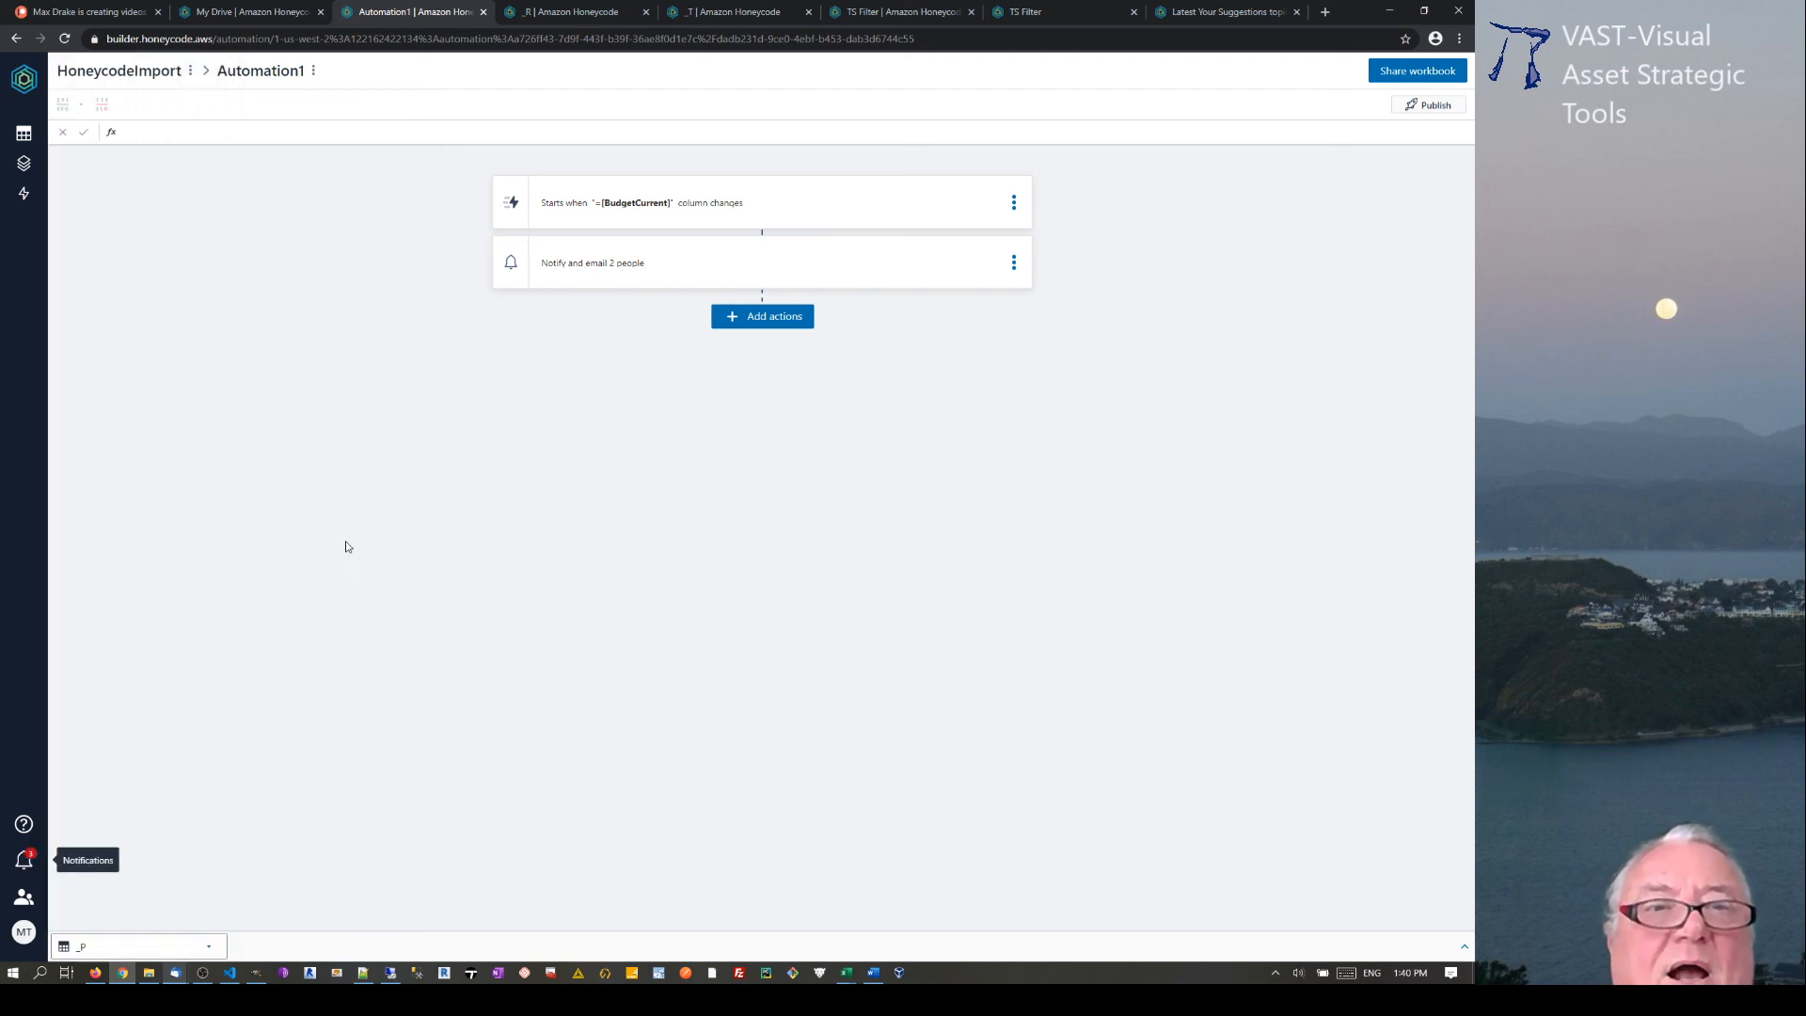
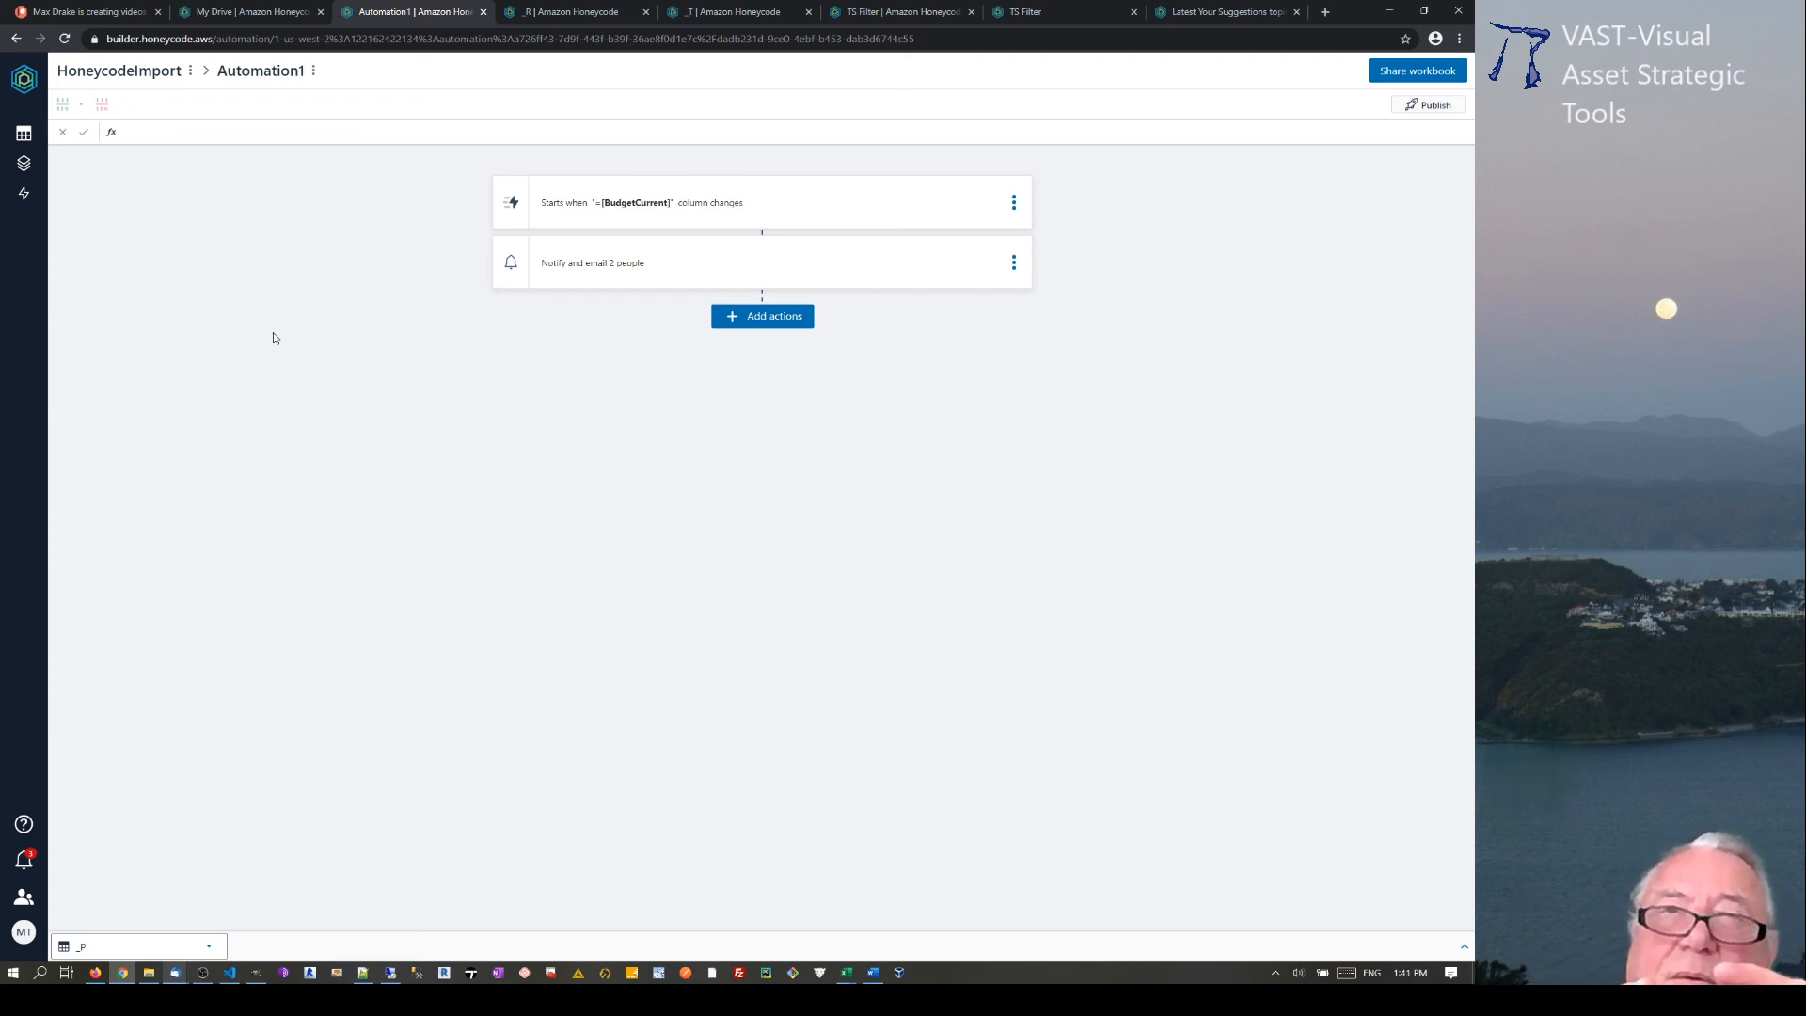
Review the published TS Filter app's project budget percentages, Time Sheet Input form and _T timesheet entries, ending on the _P detail page
{"action": "left_click", "coordinate": [1082, 11]}
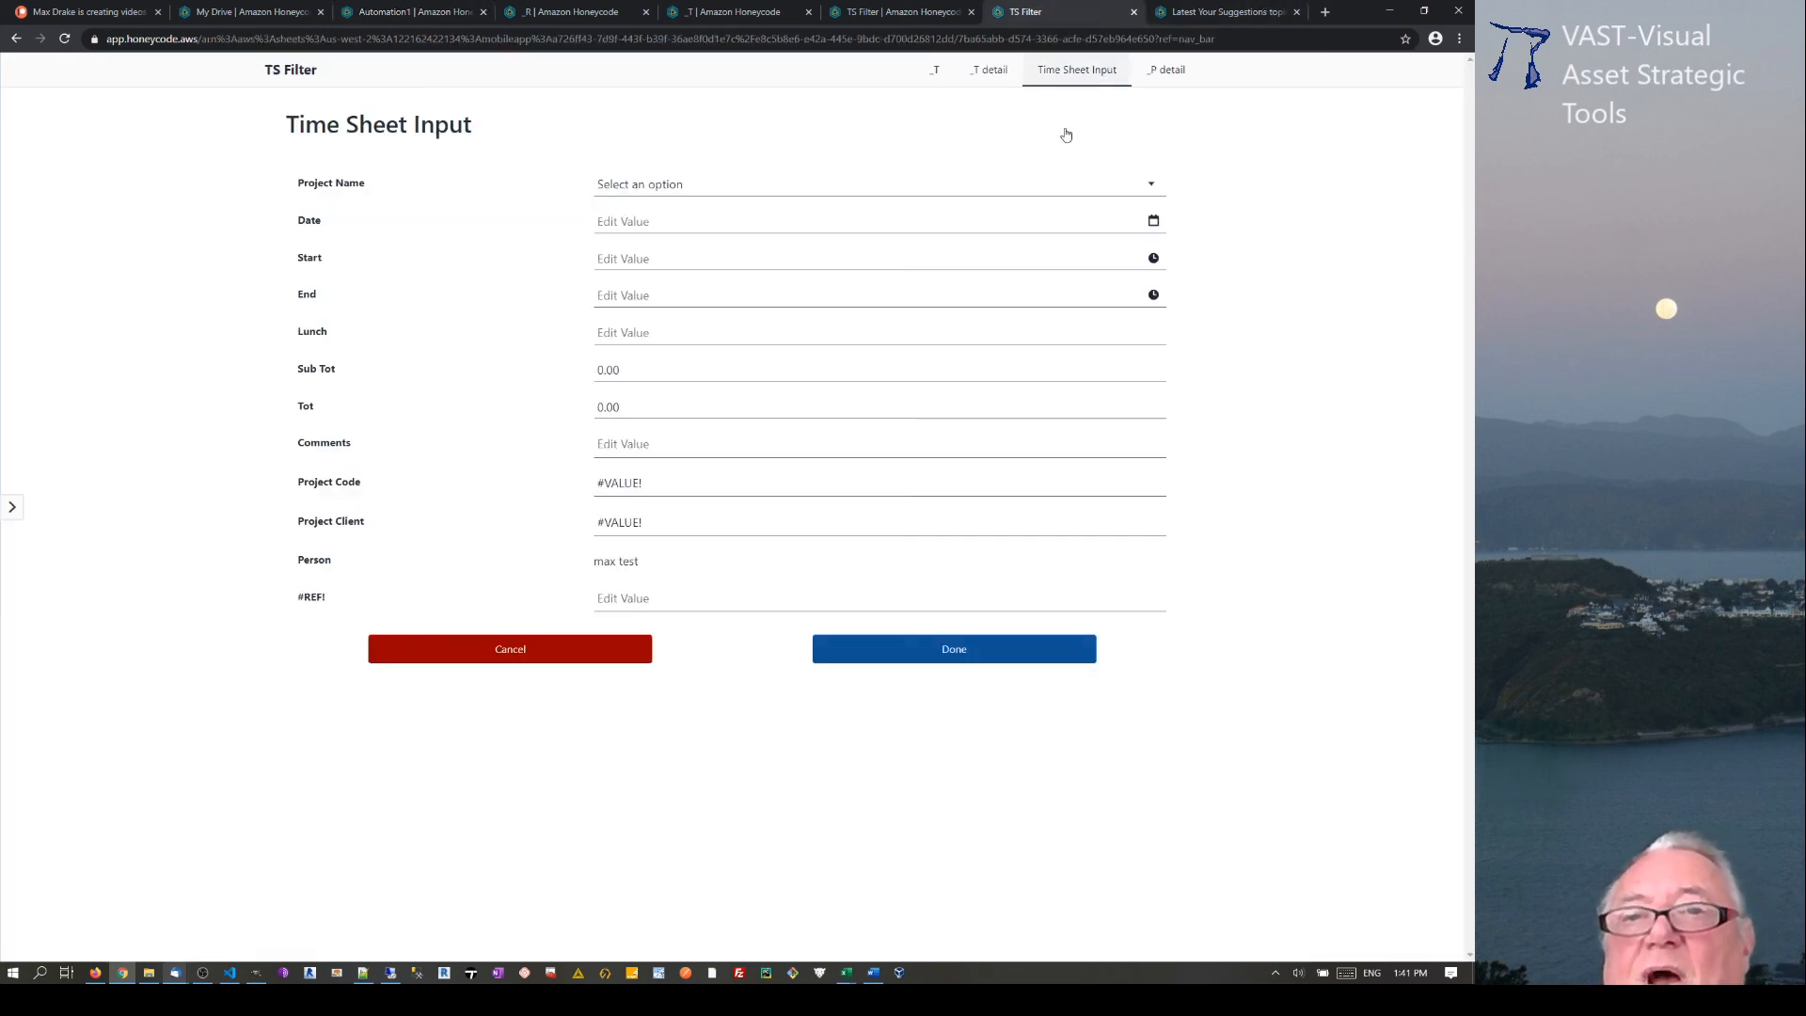
{"action": "left_click", "coordinate": [1180, 73]}
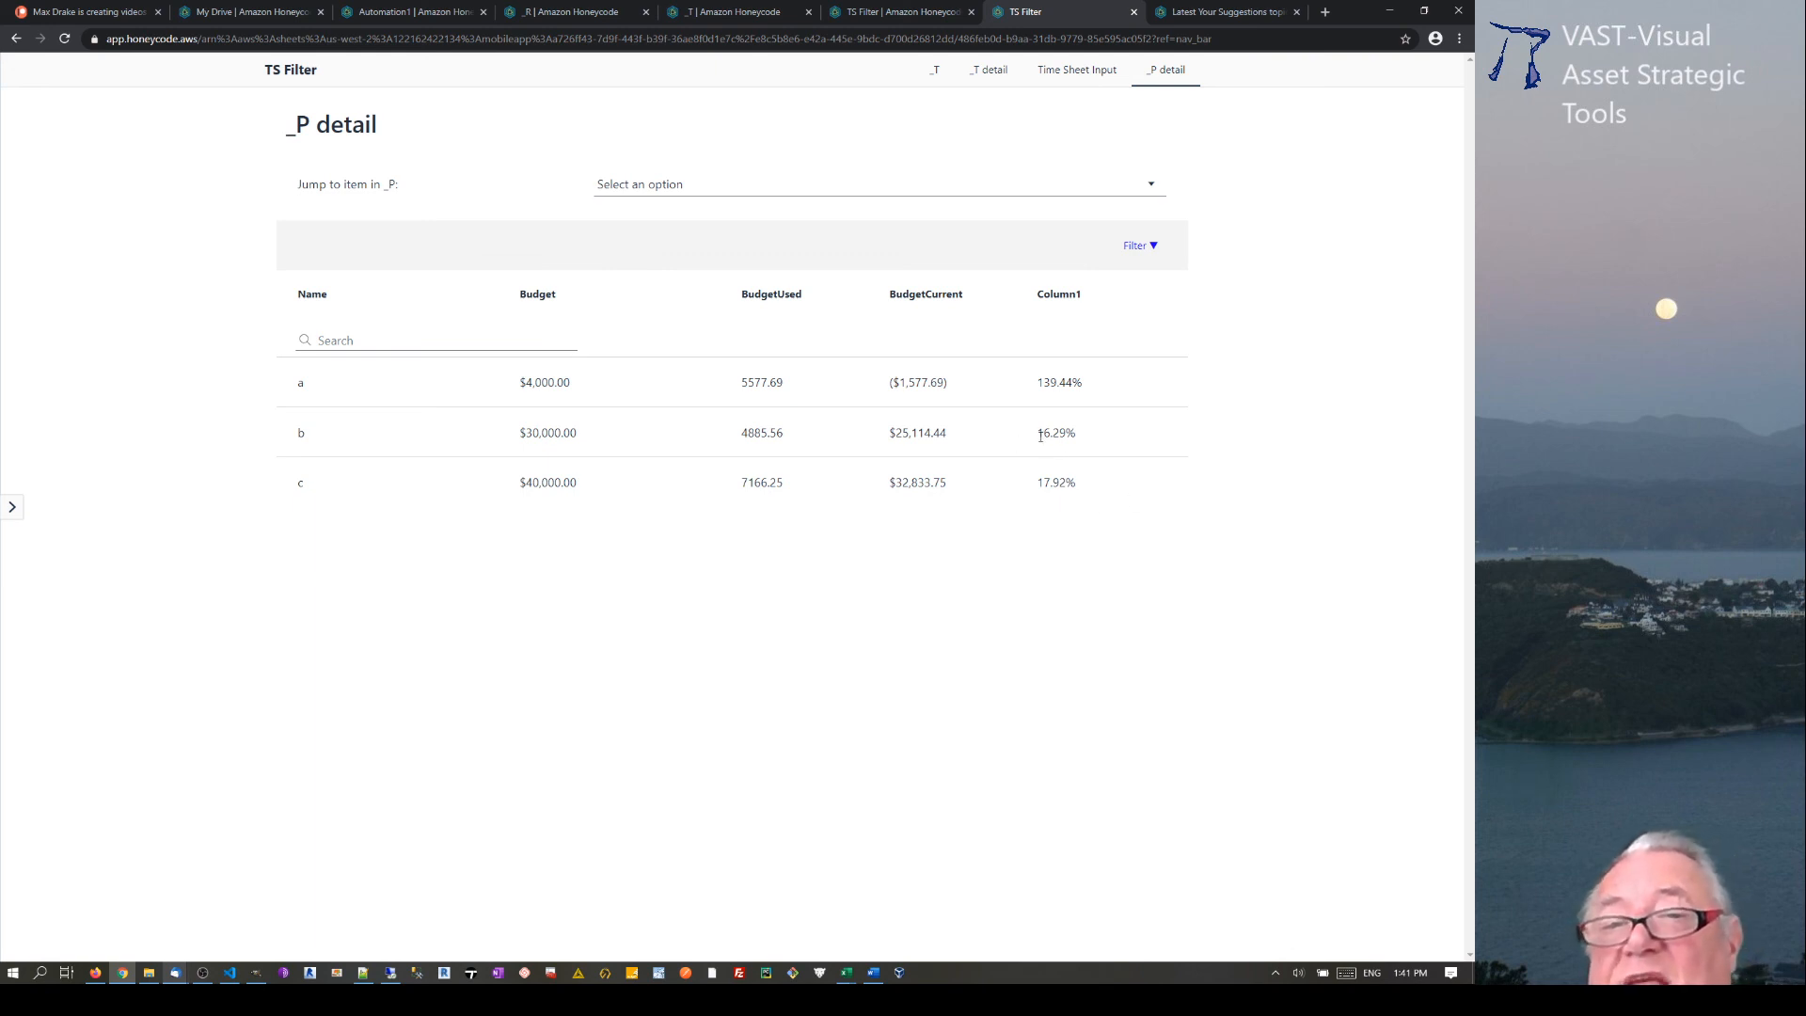
{"action": "left_click_drag", "start_coordinate": [1038, 434], "coordinate": [1066, 435]}
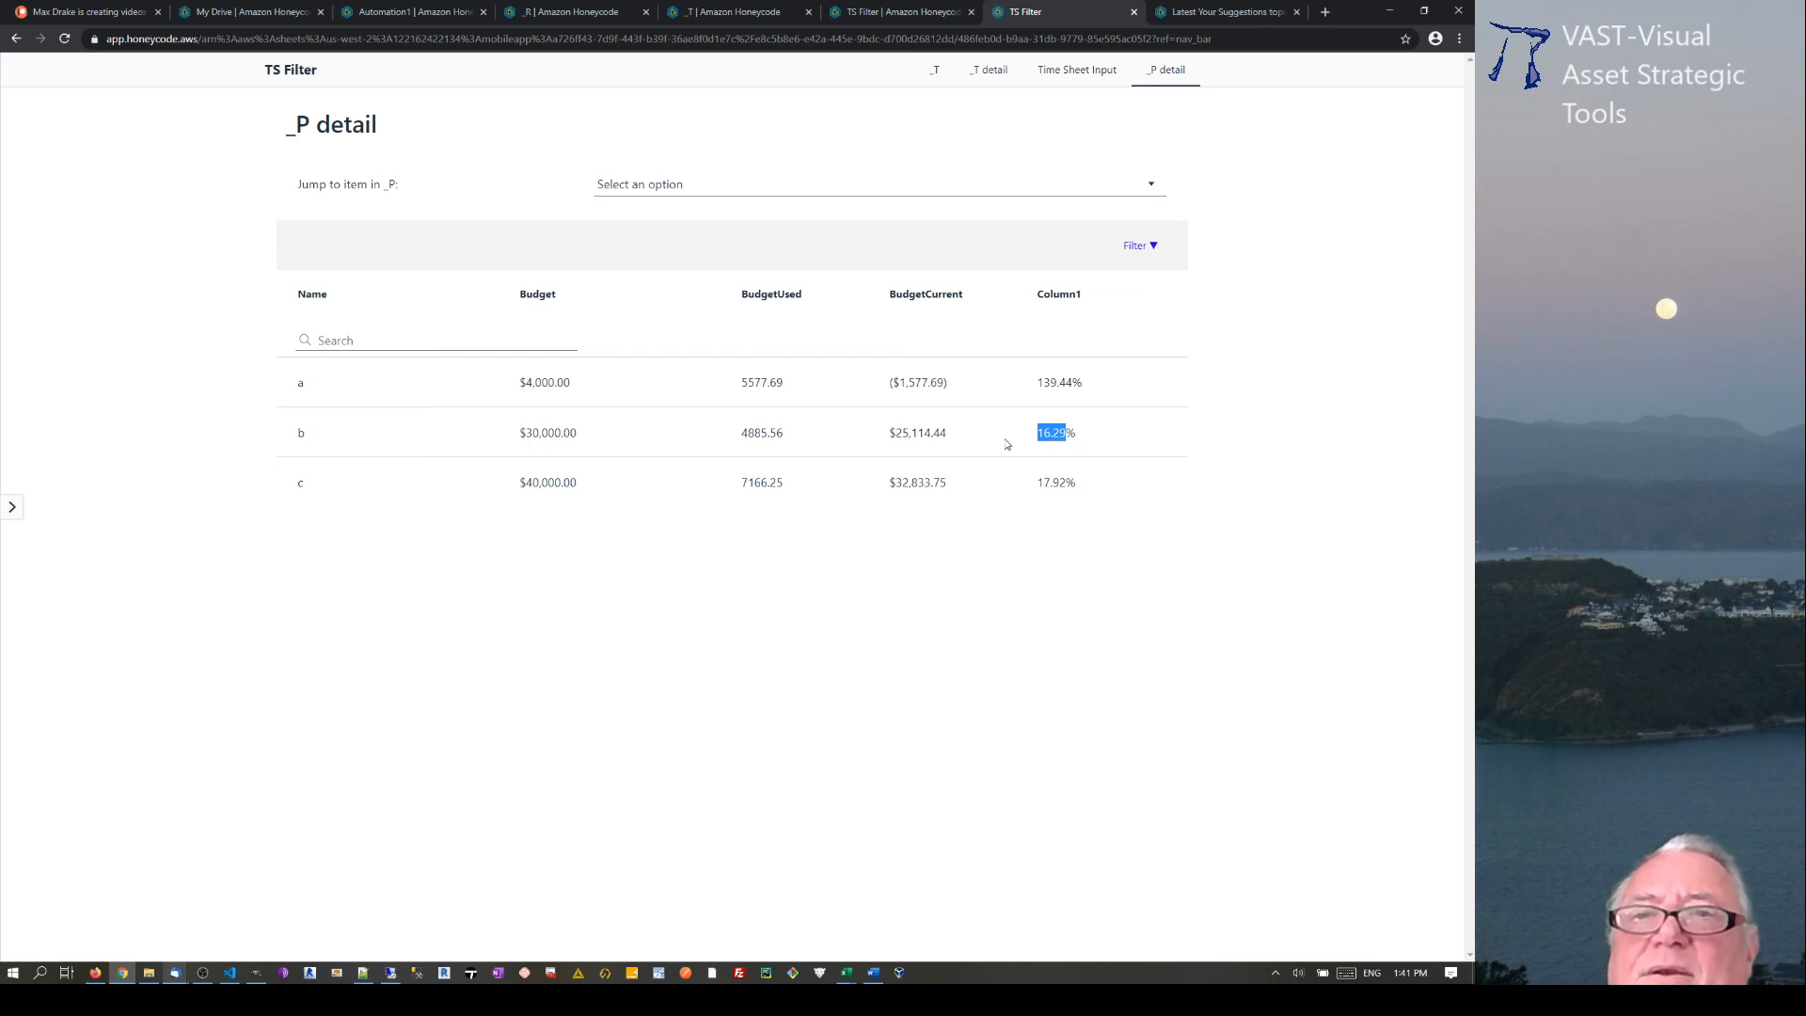
{"action": "left_click", "coordinate": [1059, 80]}
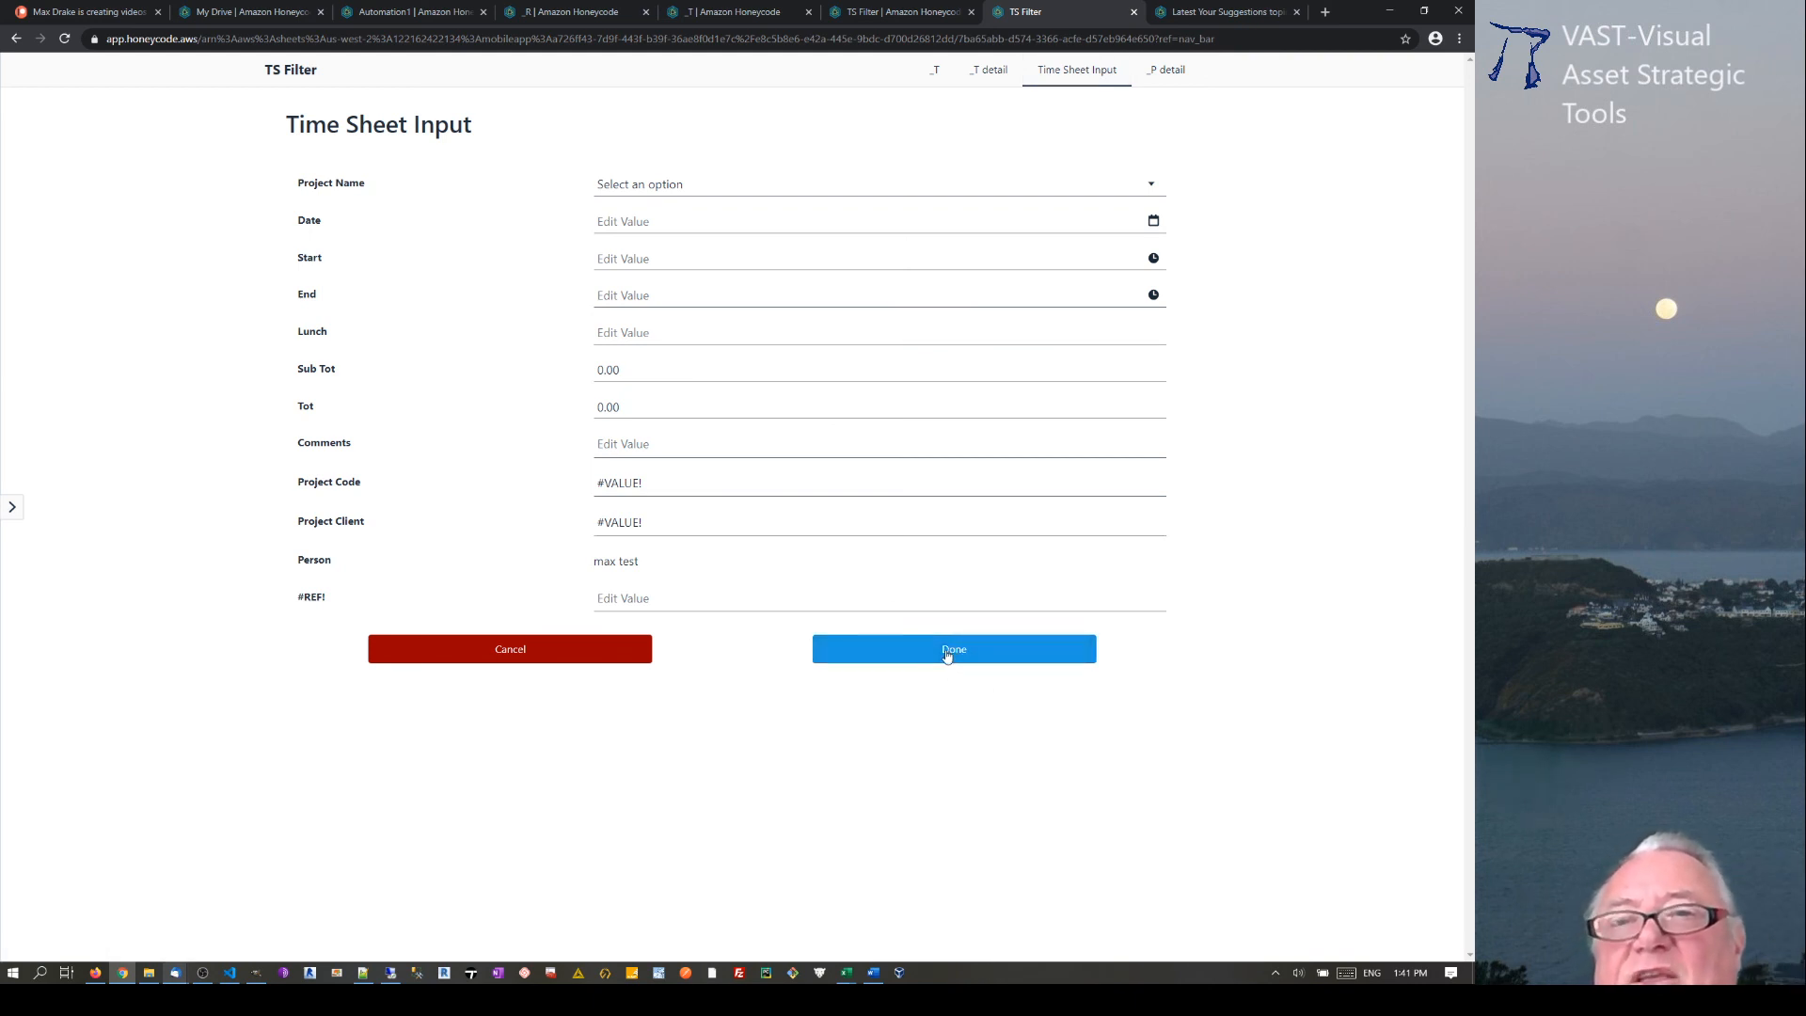
{"action": "left_click", "coordinate": [935, 71]}
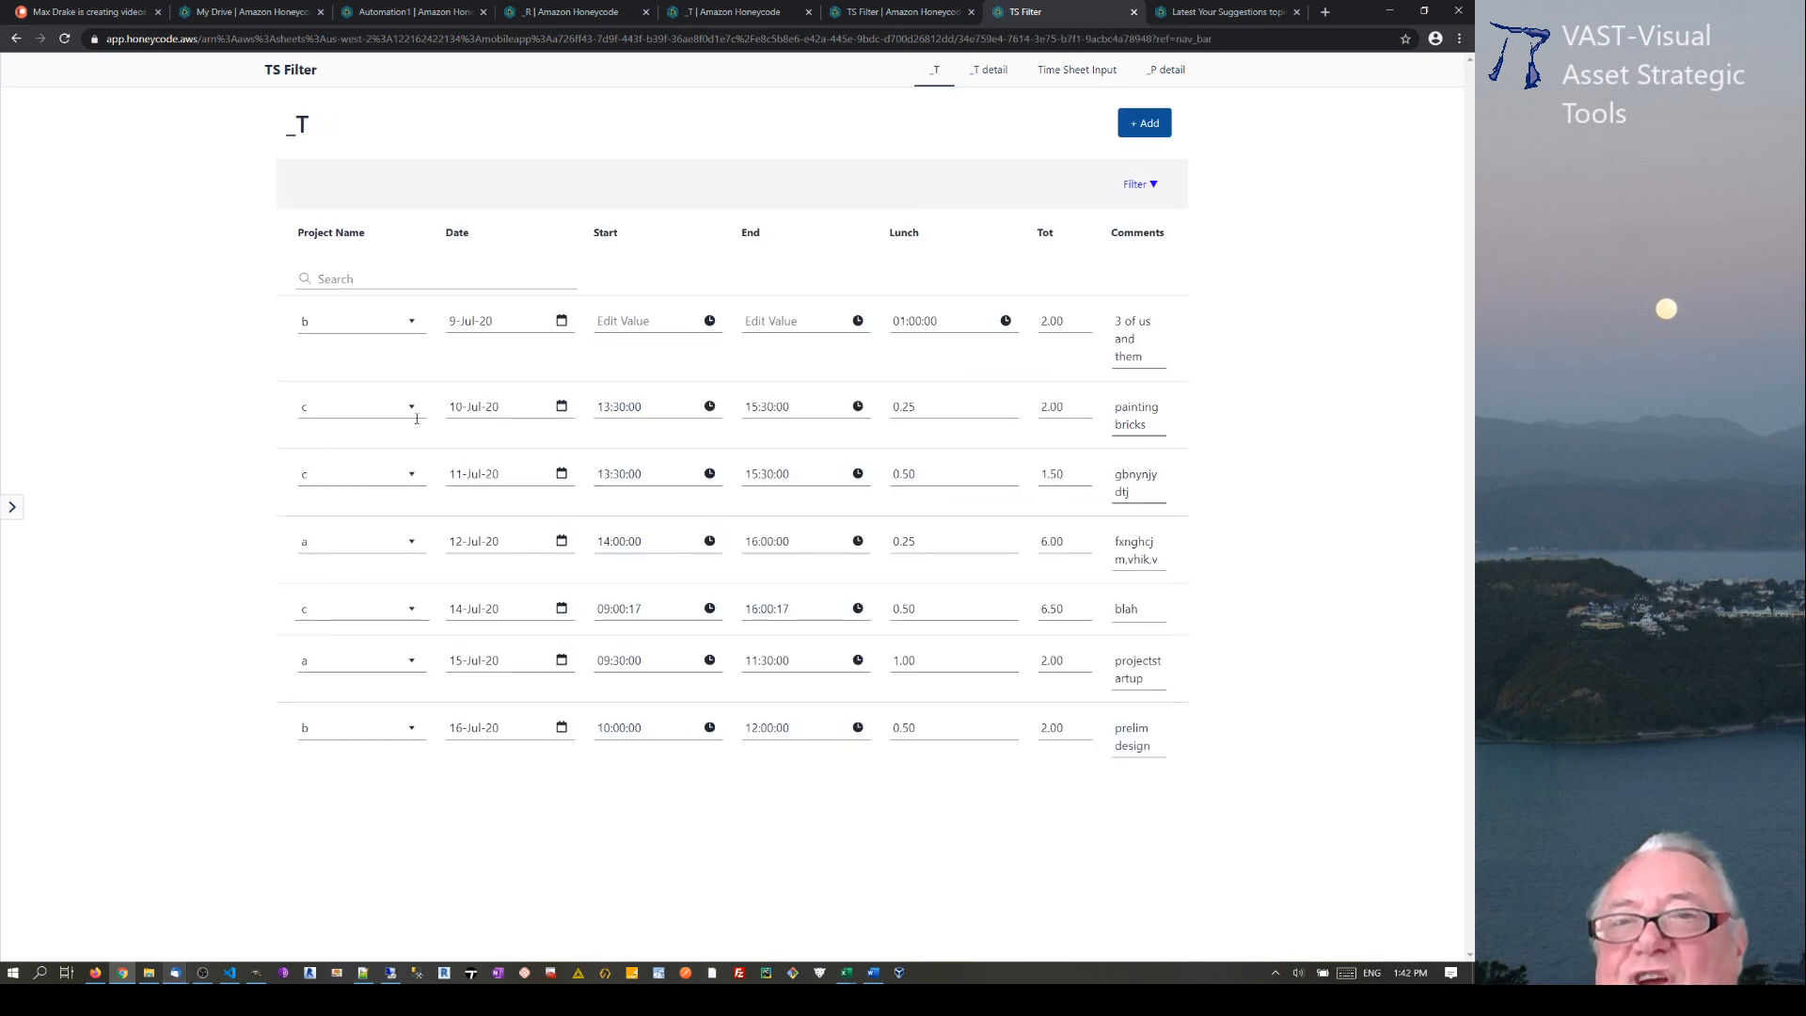
{"action": "left_click", "coordinate": [1165, 72]}
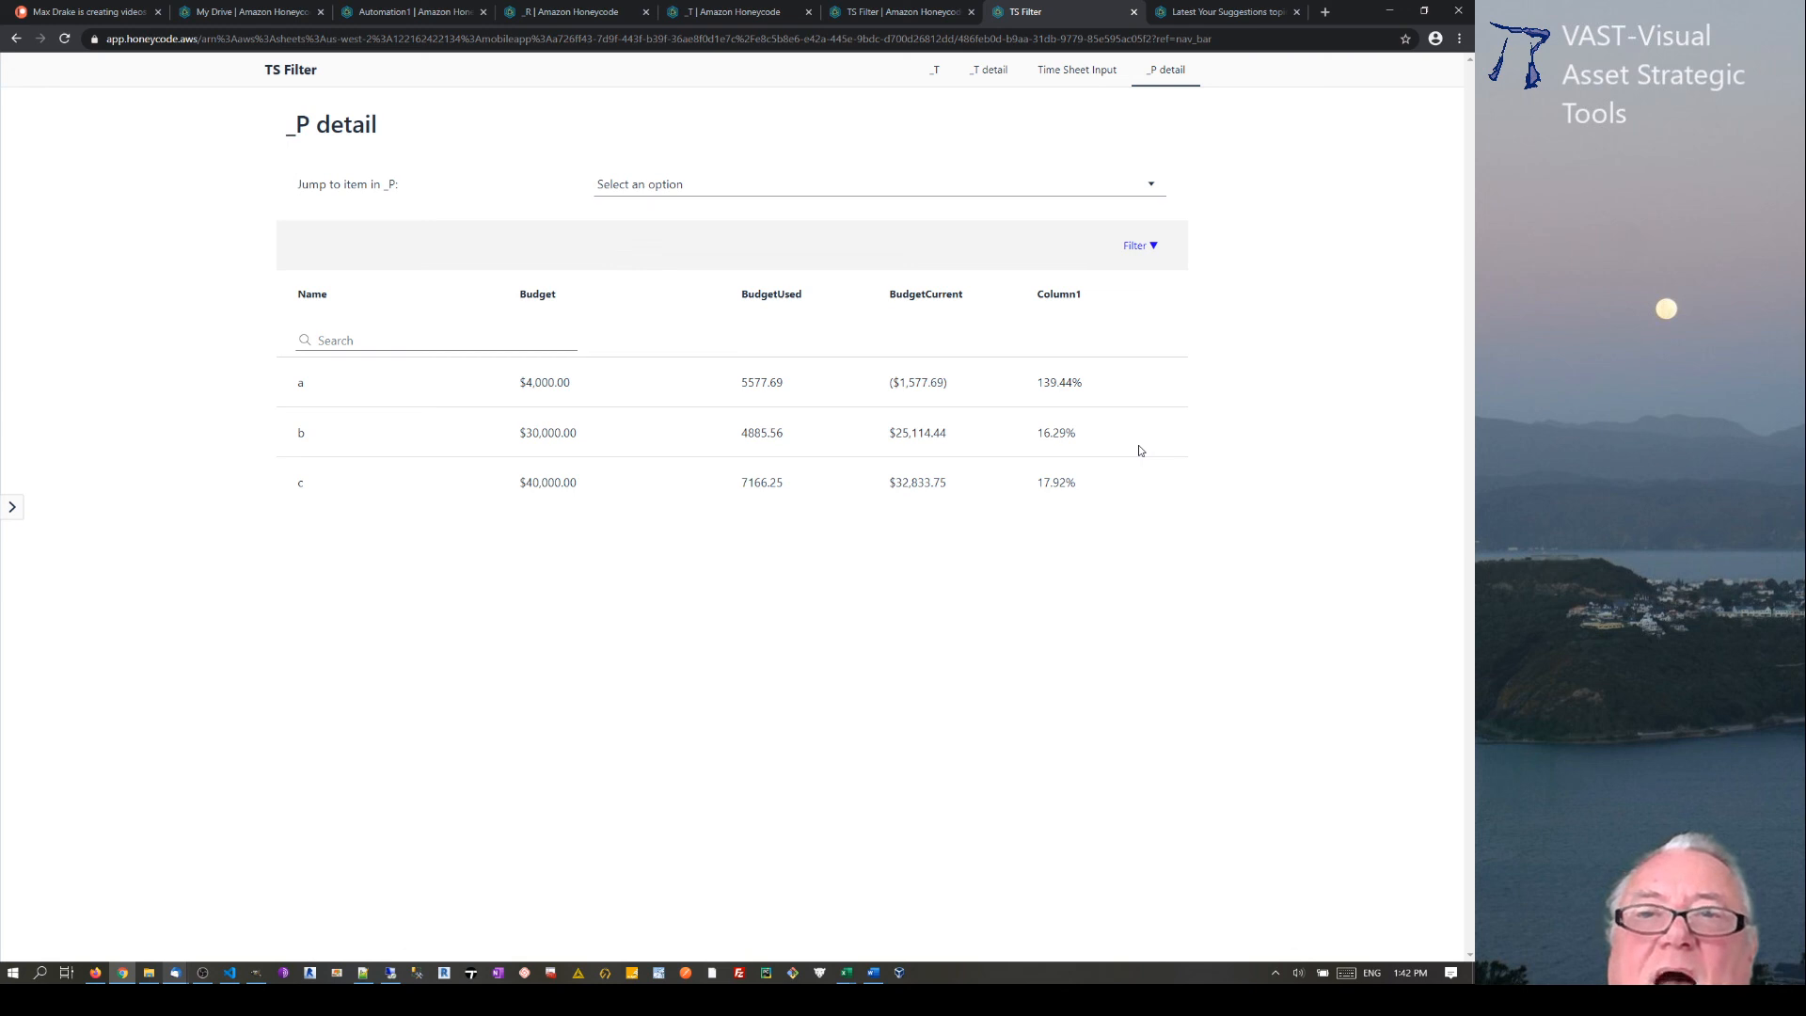
Switch to the creator's Patreon page and review its membership levels, putting the calendar reminders window out of the way
{"action": "left_click", "coordinate": [94, 11]}
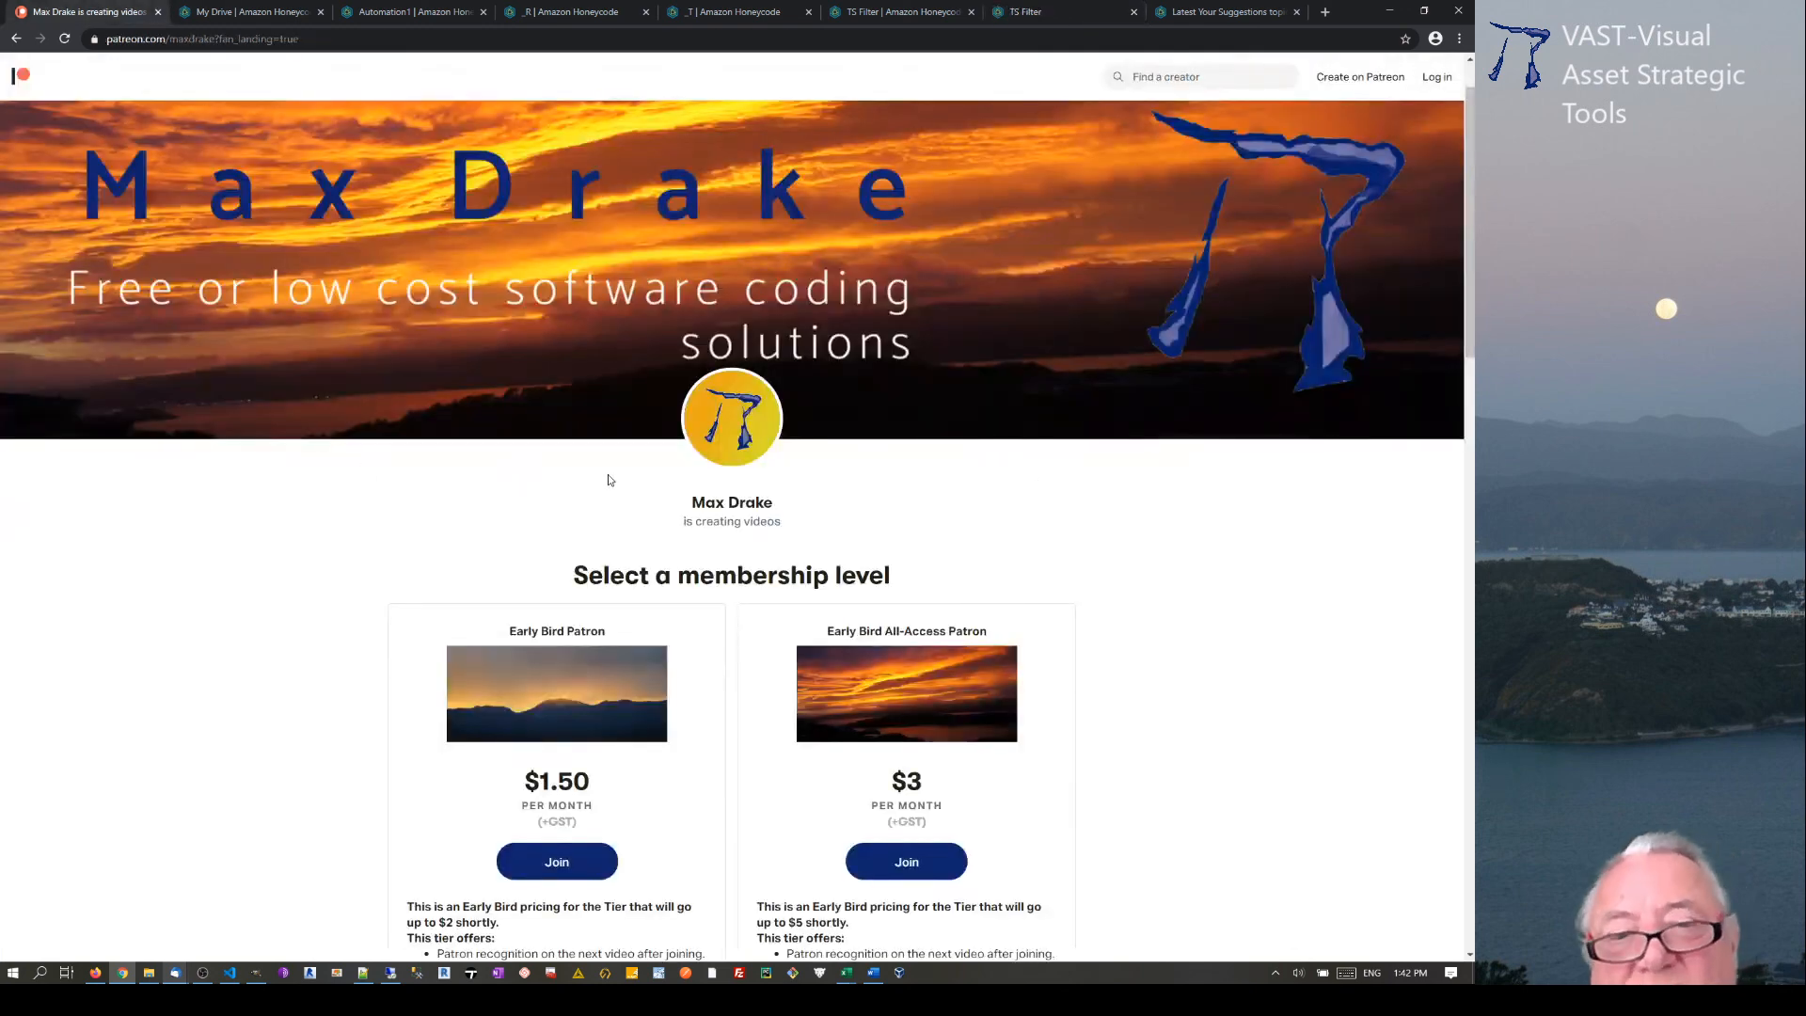
{"action": "left_click", "coordinate": [1038, 12]}
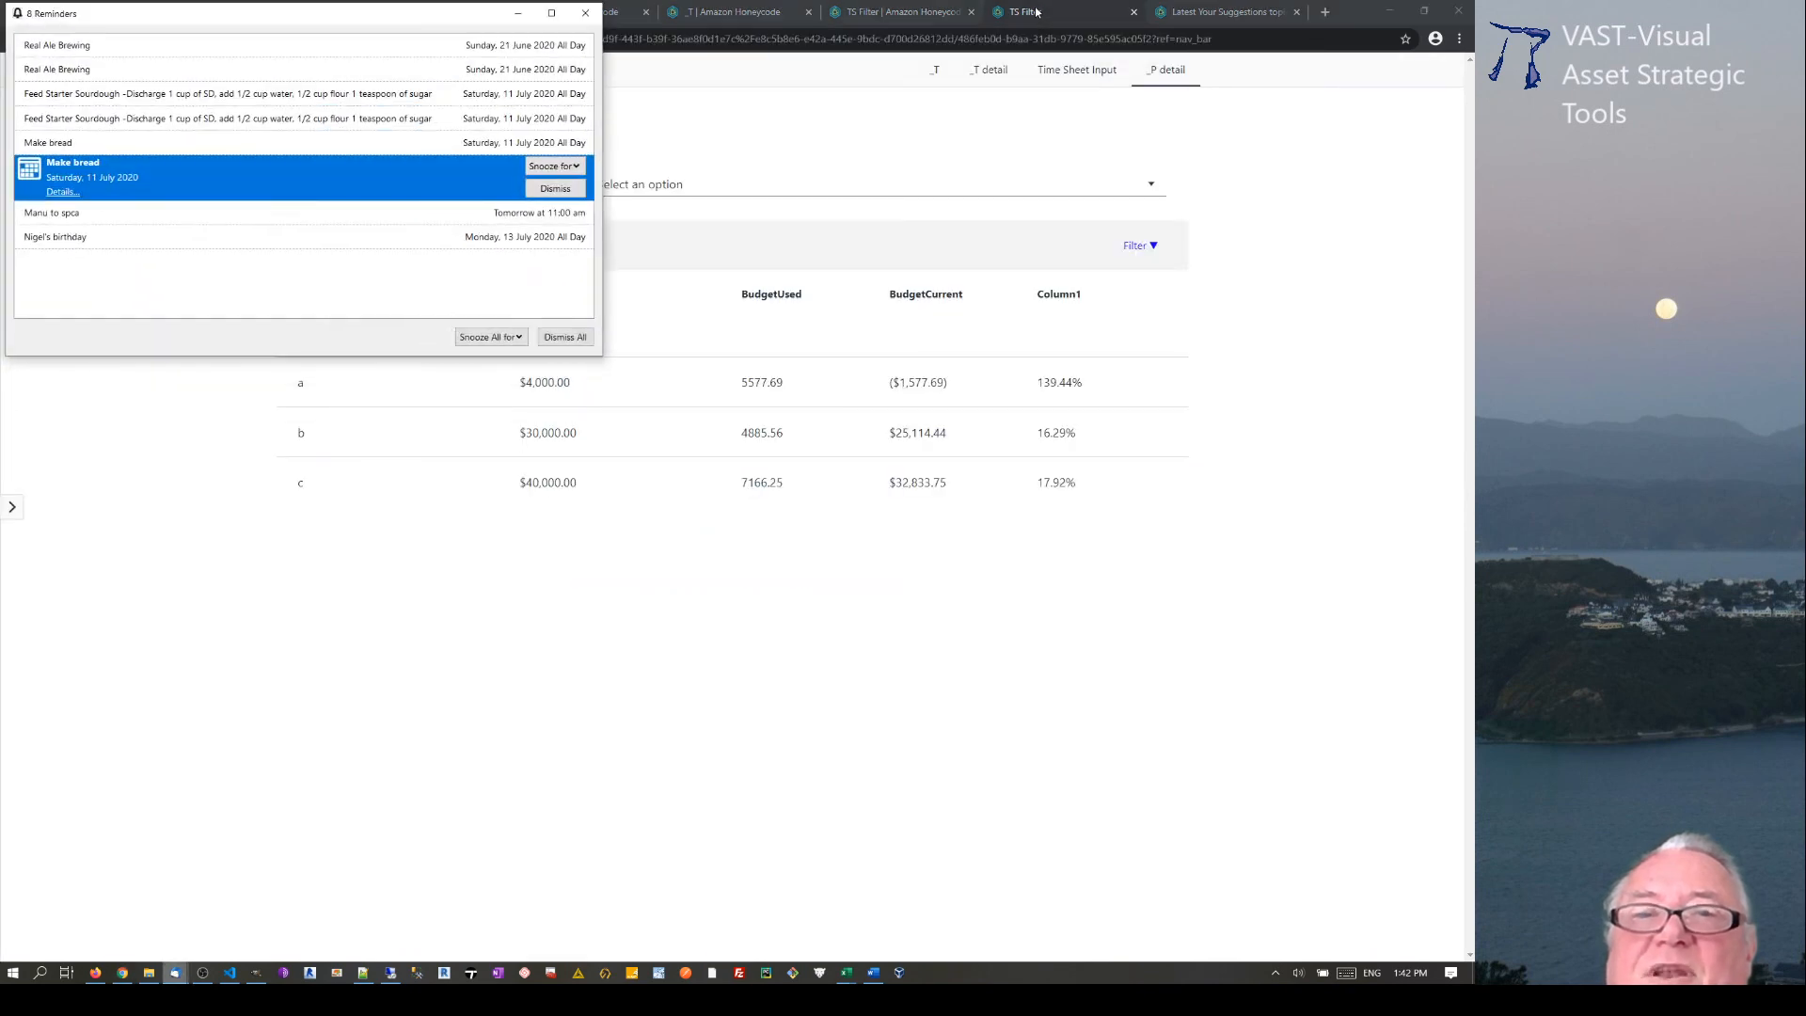
{"action": "left_click", "coordinate": [517, 13]}
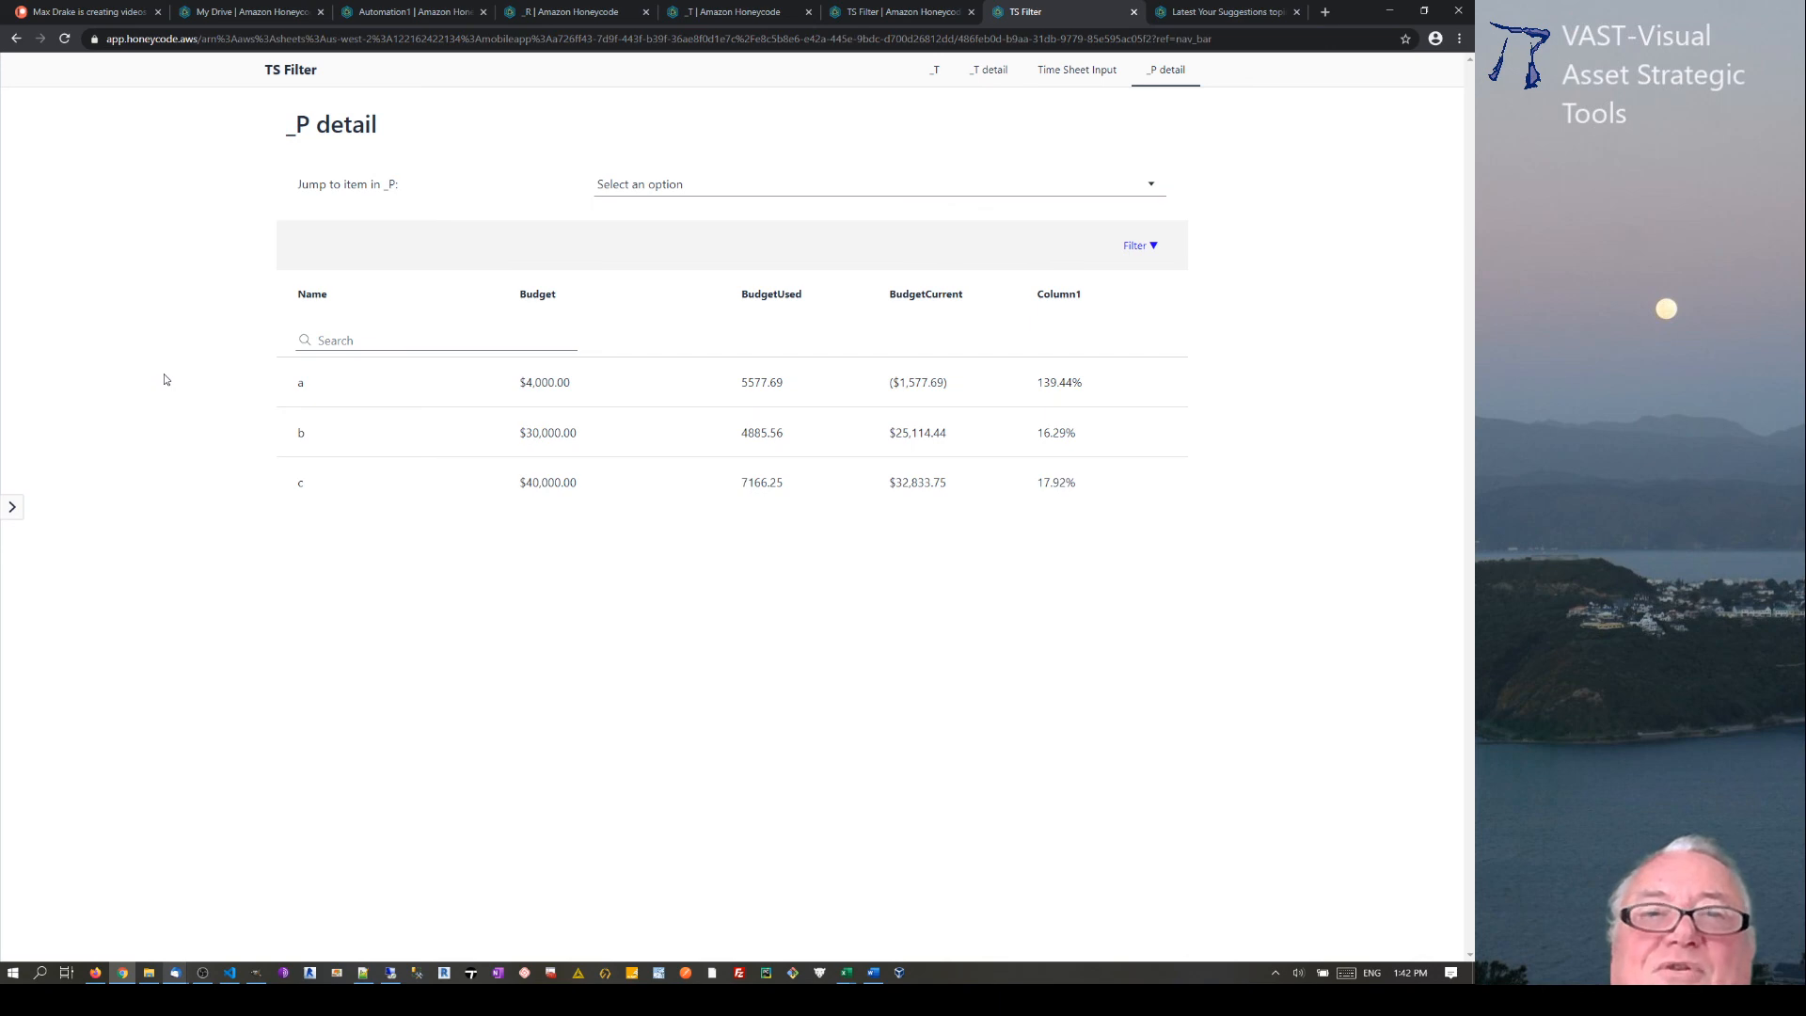
{"action": "left_click", "coordinate": [84, 11]}
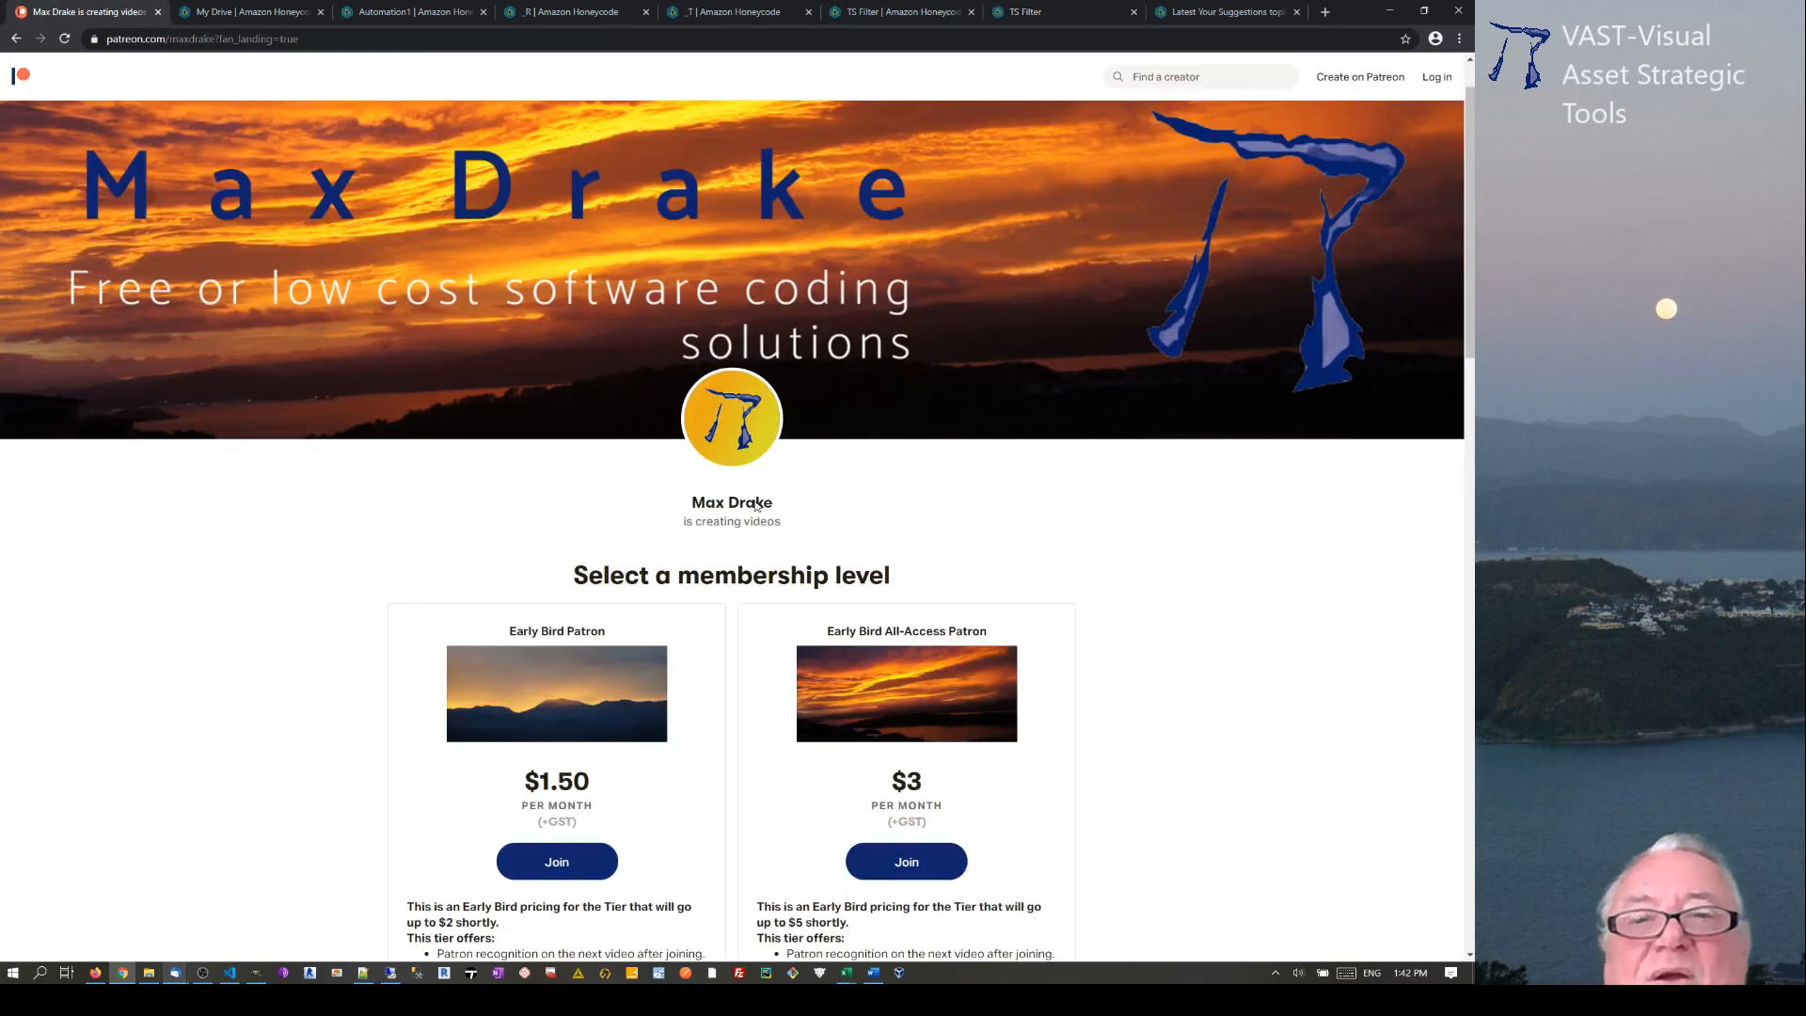
{"action": "scroll", "coordinate": [1016, 788], "scroll_direction": "down", "scroll_amount": 3}
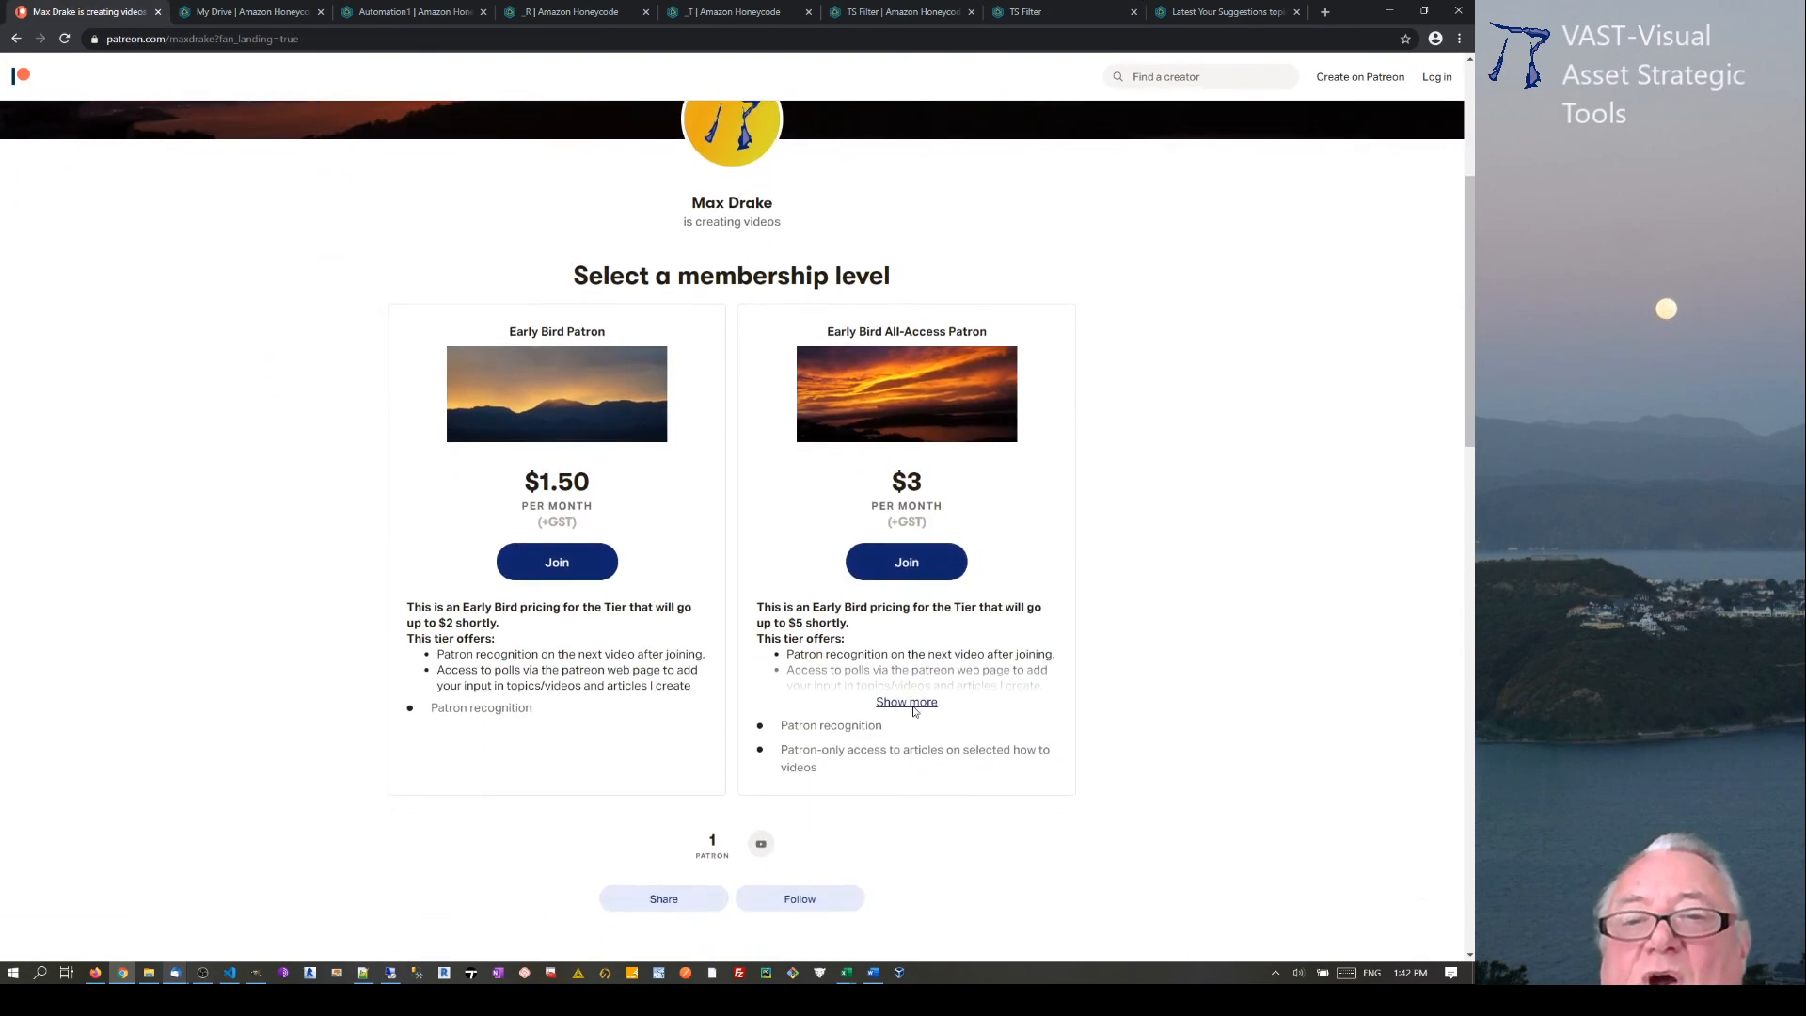
{"action": "scroll", "coordinate": [890, 566], "scroll_direction": "up", "scroll_amount": 2}
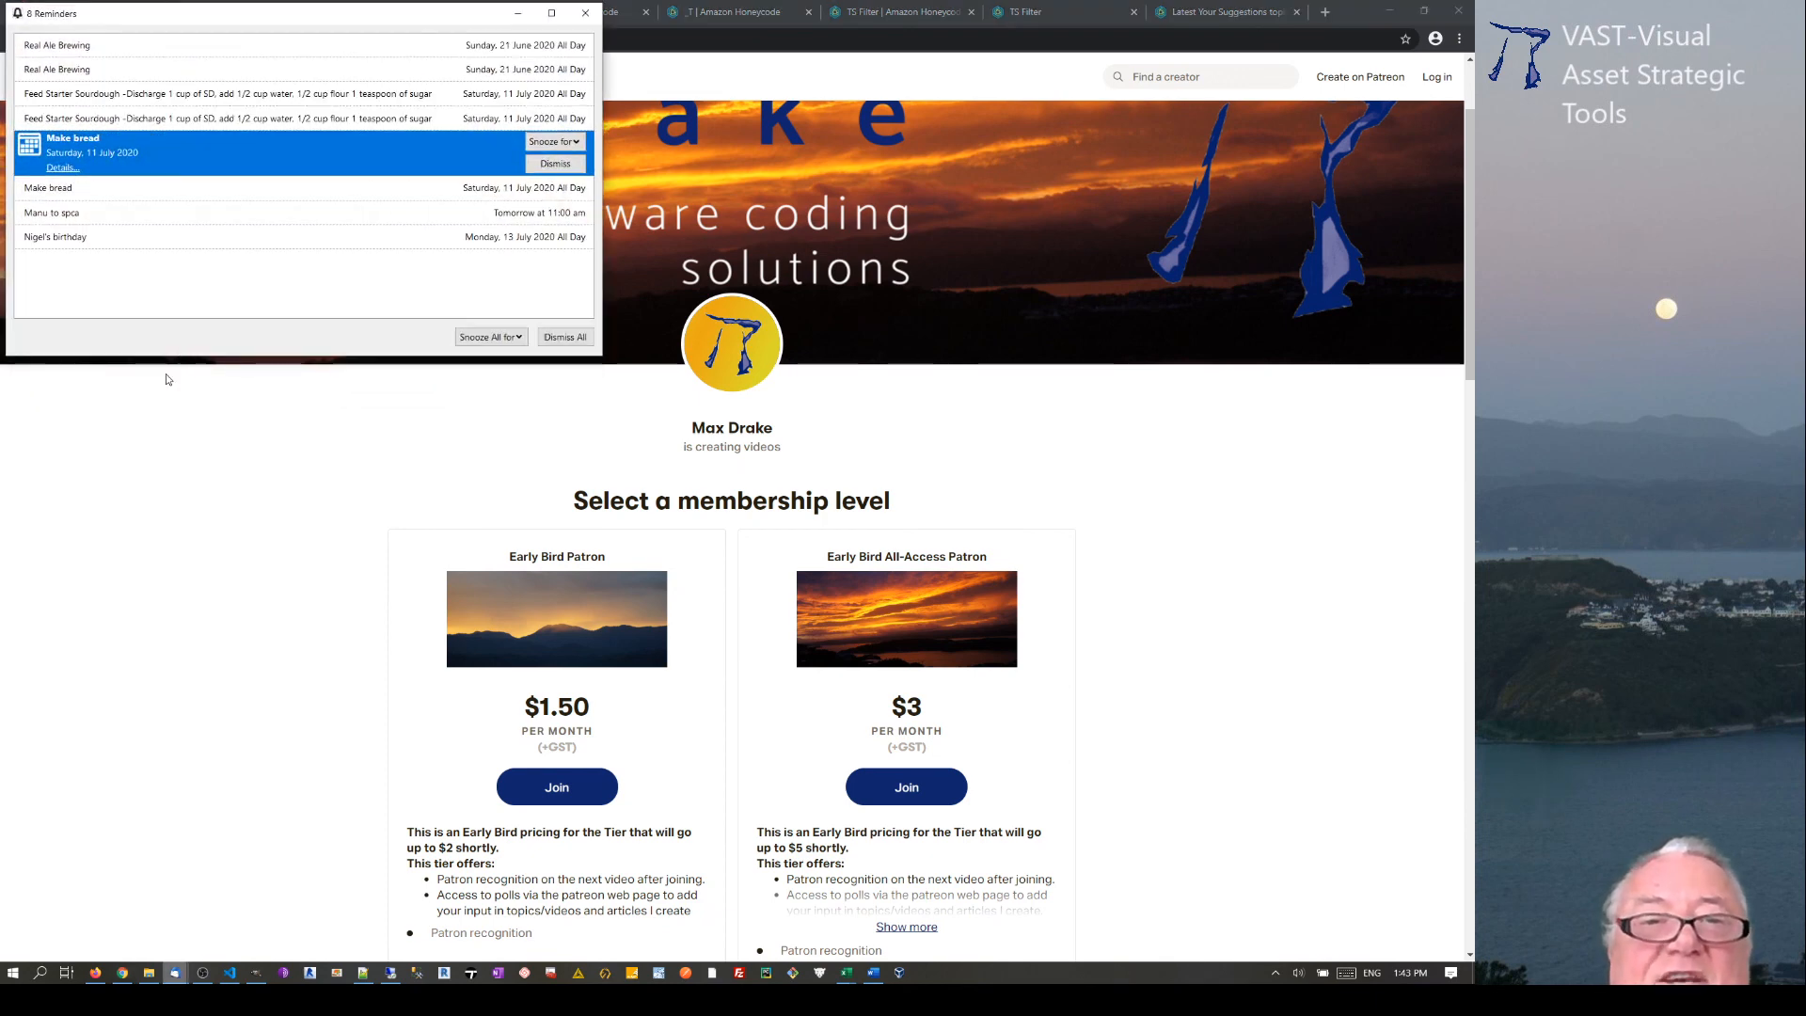
{"action": "left_click", "coordinate": [182, 437]}
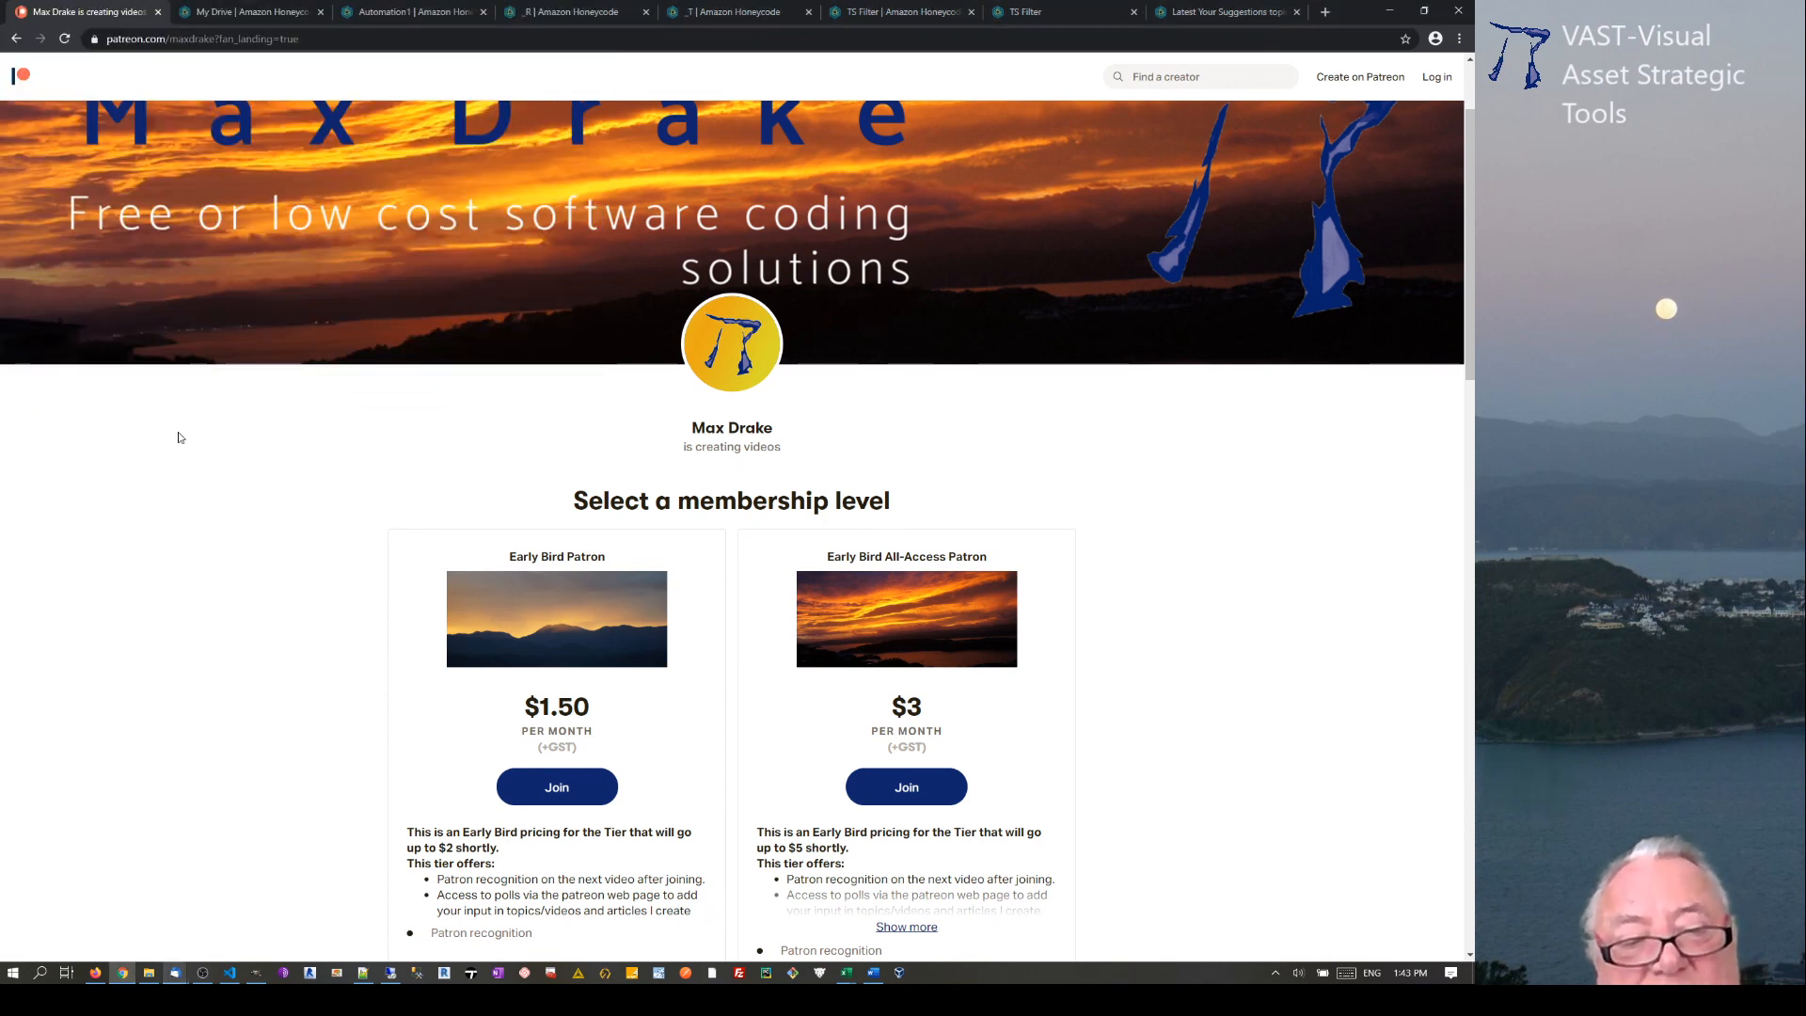